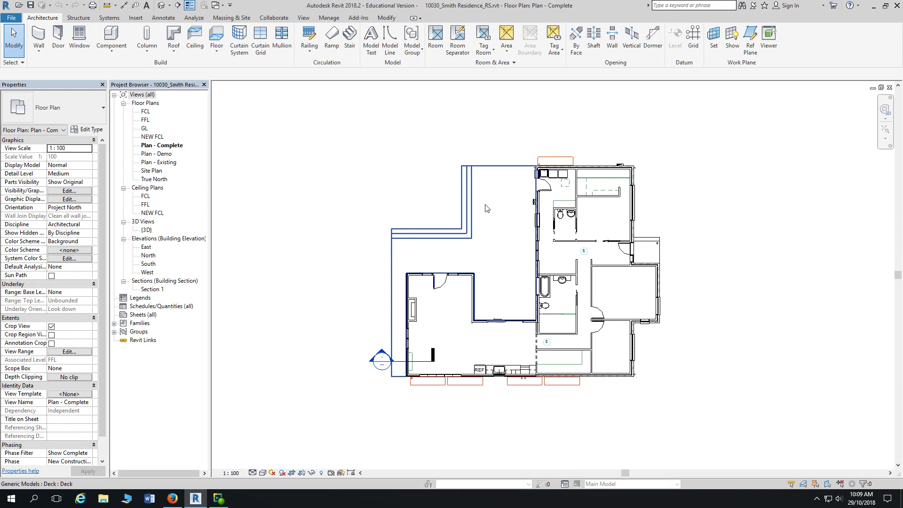
# Step: Extend the head end of the building section line and its crop boundary outwards past the outer edge of the deck
pyautogui.scroll(2, 455, 204)
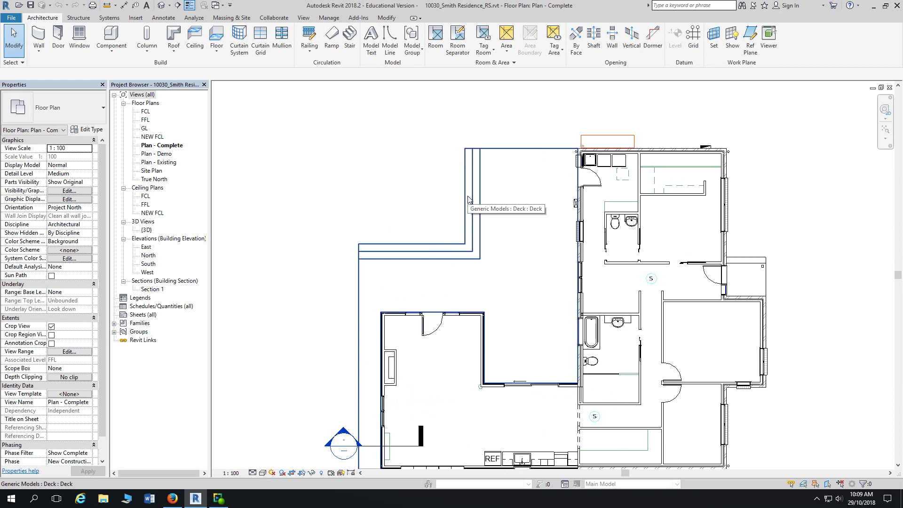
pyautogui.moveTo(319, 258); pyautogui.dragTo(375, 125, button='middle')
pyautogui.scroll(2, 375, 125)
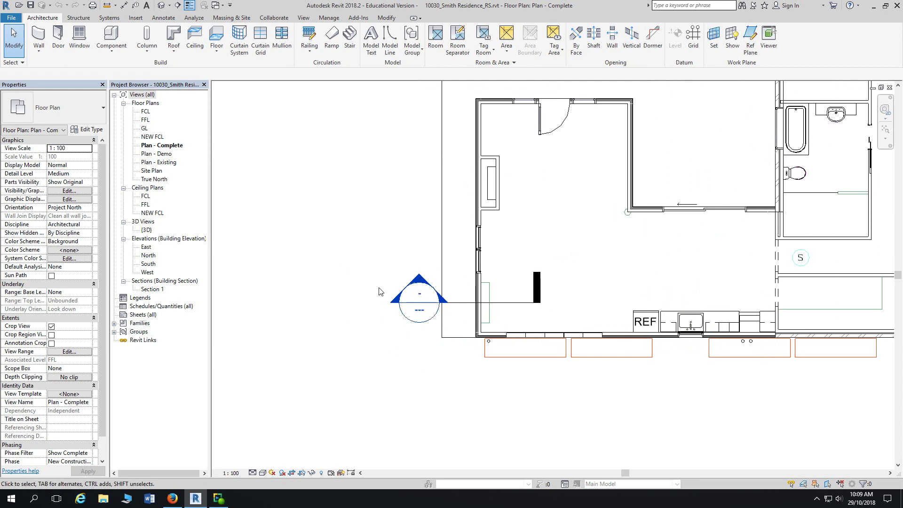
pyautogui.scroll(2, 369, 286)
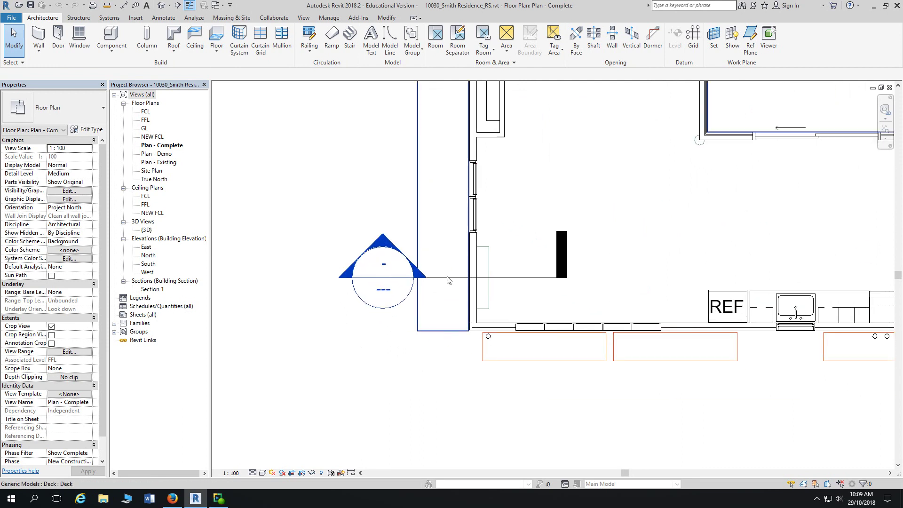
pyautogui.click(448, 280)
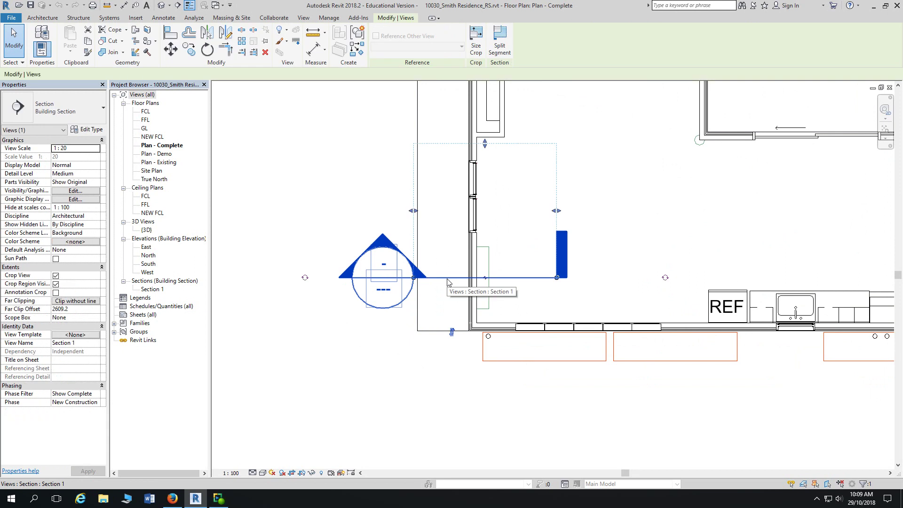
pyautogui.moveTo(359, 324); pyautogui.dragTo(374, 325, button='middle')
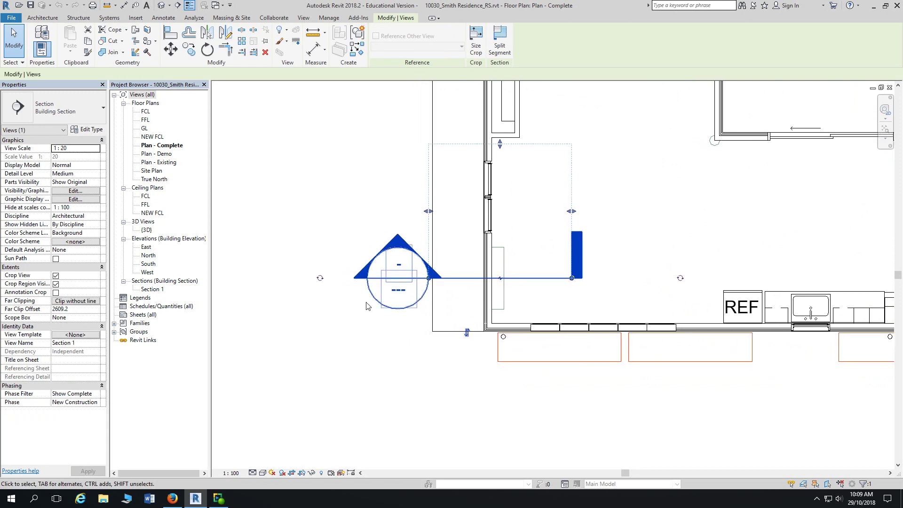
pyautogui.moveTo(428, 278); pyautogui.dragTo(384, 278)
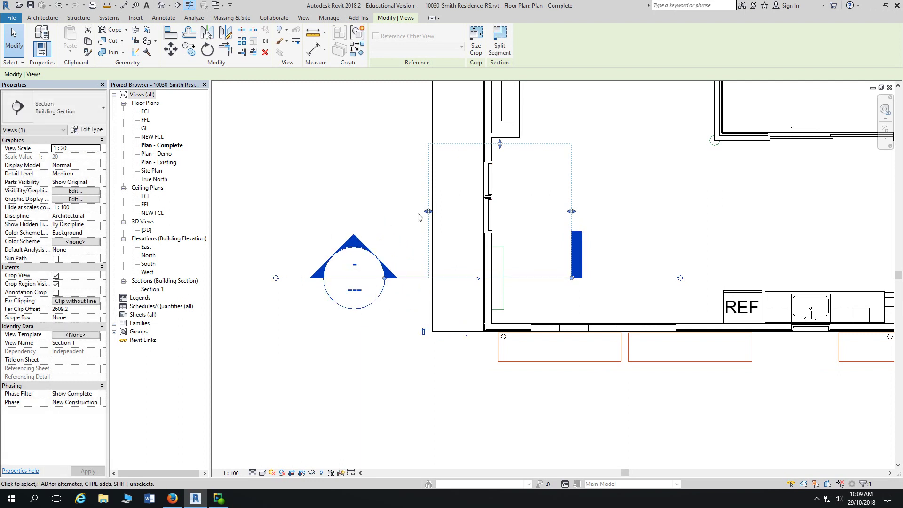
pyautogui.moveTo(427, 212); pyautogui.dragTo(398, 214)
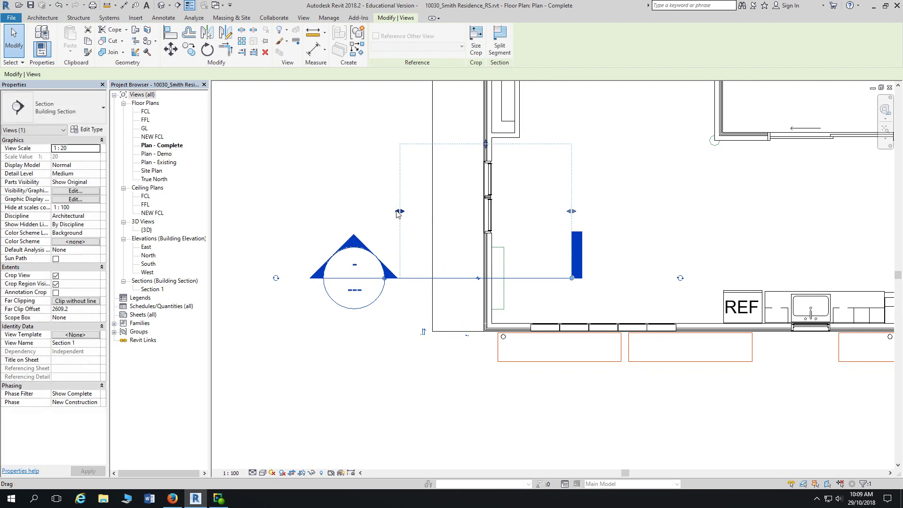
# Step: Deselect the section line and open the section view it defines
pyautogui.moveTo(375, 374); pyautogui.dragTo(334, 393, button='middle')
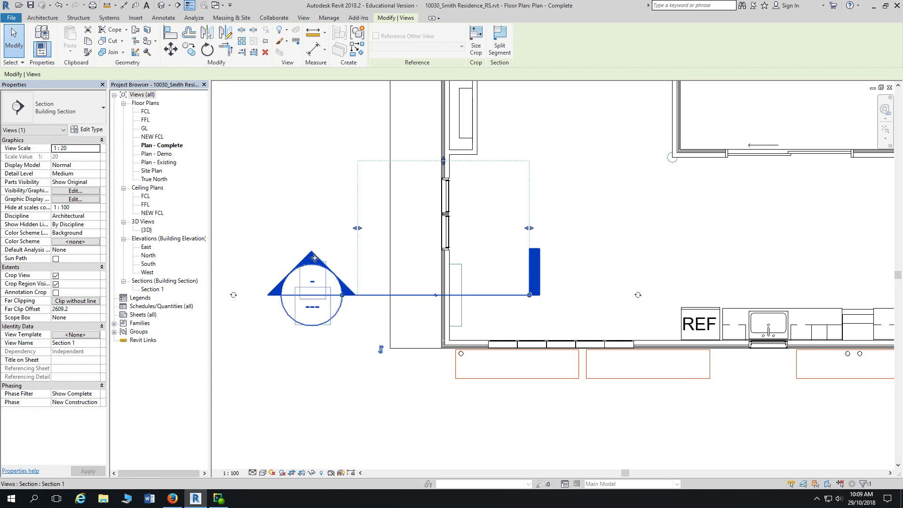
pyautogui.click(309, 210)
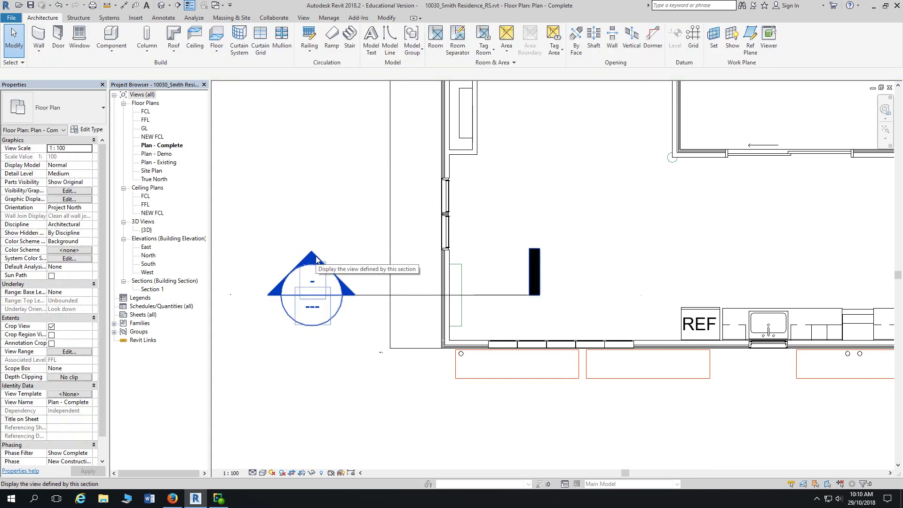
pyautogui.doubleClick(316, 259)
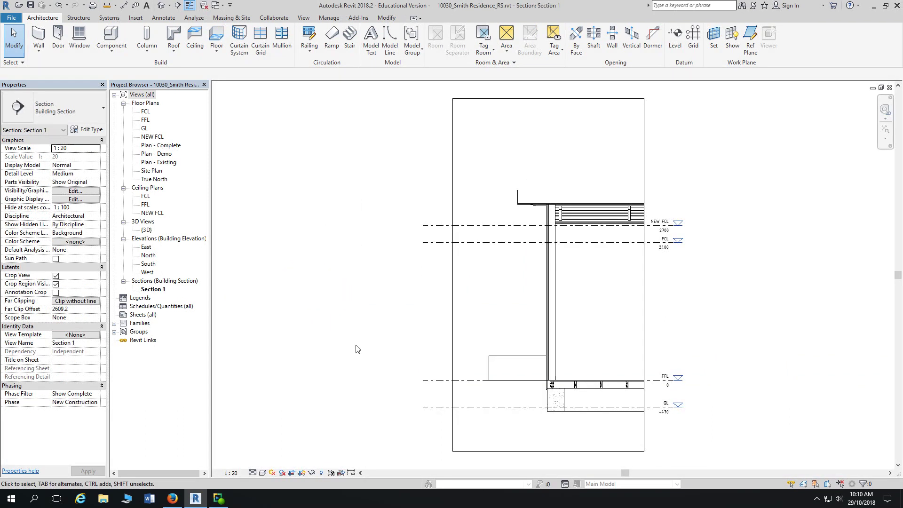
# Step: Set the level of the Deck generic model to GL in the section view
pyautogui.scroll(2, 368, 340)
pyautogui.moveTo(369, 340); pyautogui.dragTo(318, 252, button='middle')
pyautogui.scroll(2, 400, 234)
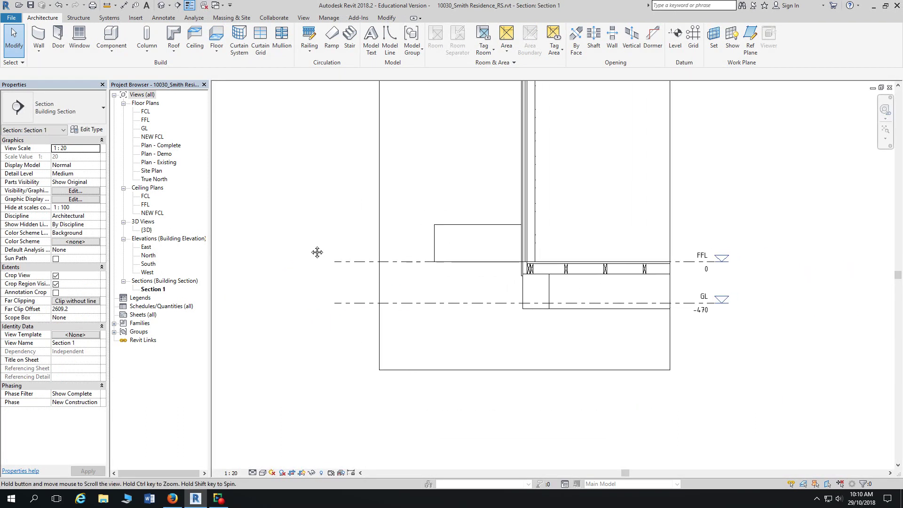
pyautogui.click(464, 226)
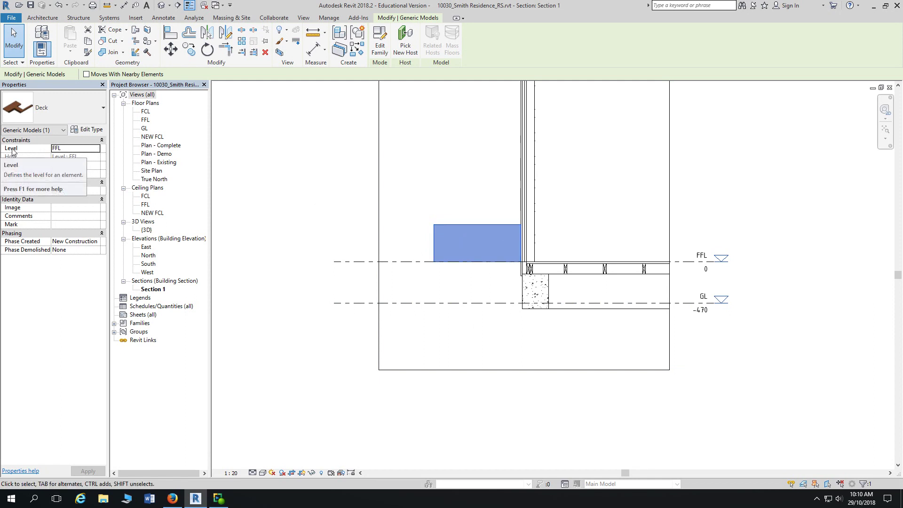
pyautogui.click(97, 150)
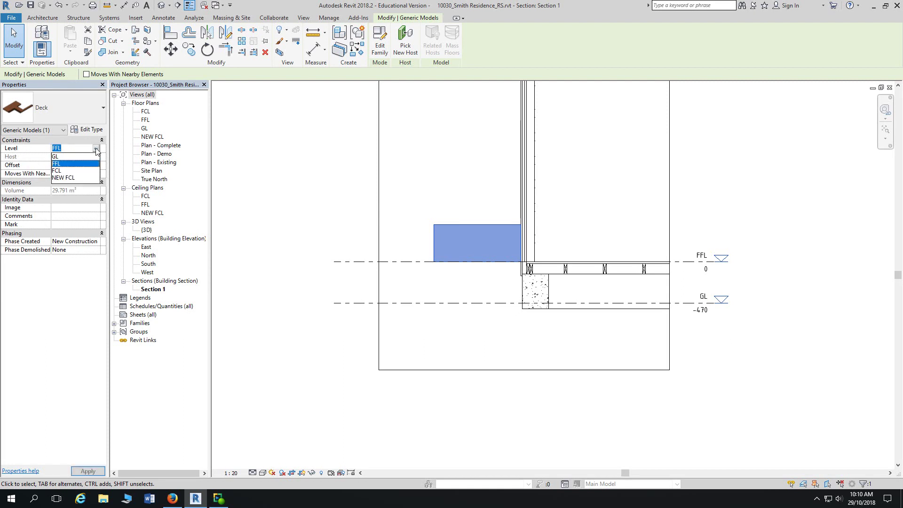
pyautogui.click(57, 157)
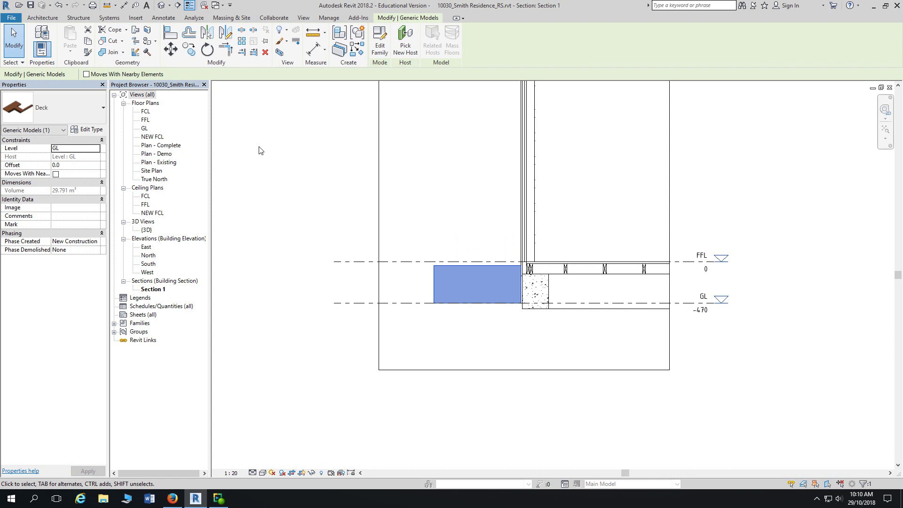
pyautogui.click(277, 250)
# Step: Measure the vertical distance between the top of the deck and the FFL level line
pyautogui.scroll(1, 320, 287)
pyautogui.scroll(1, 320, 286)
pyautogui.moveTo(302, 249); pyautogui.dragTo(259, 273, button='middle')
pyautogui.scroll(1, 413, 207)
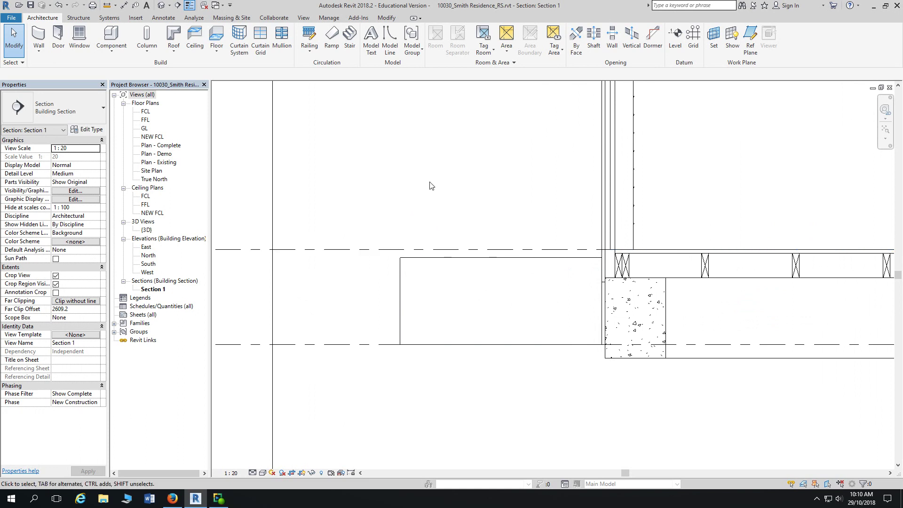
pyautogui.scroll(-1, 429, 184)
pyautogui.moveTo(281, 348); pyautogui.dragTo(290, 358, button='middle')
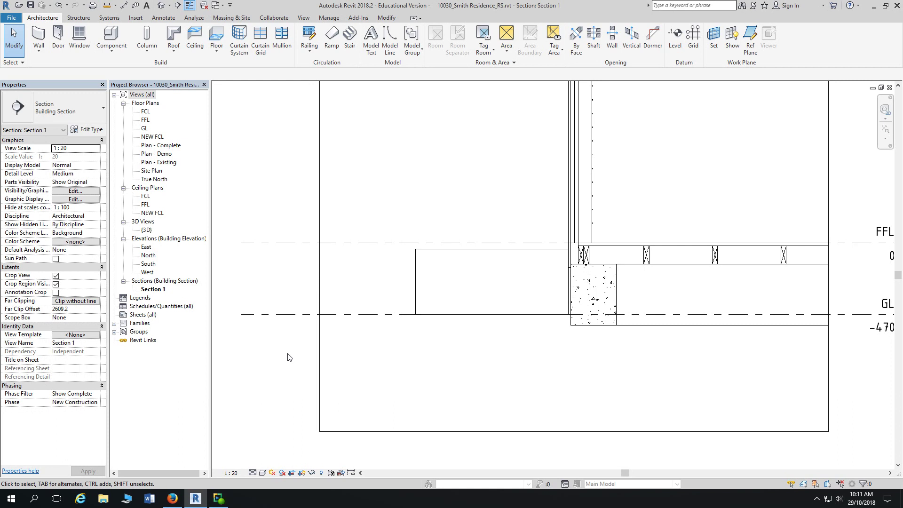
pyautogui.scroll(2, 273, 294)
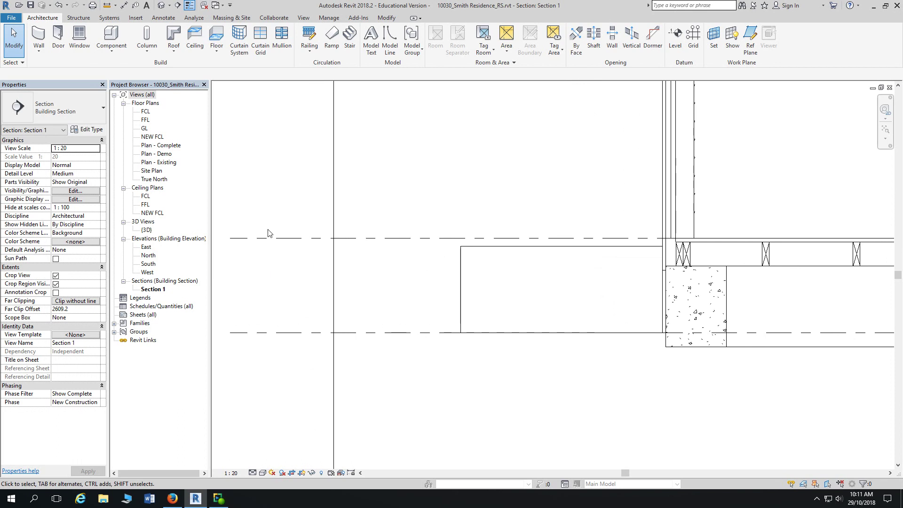
pyautogui.click(115, 5)
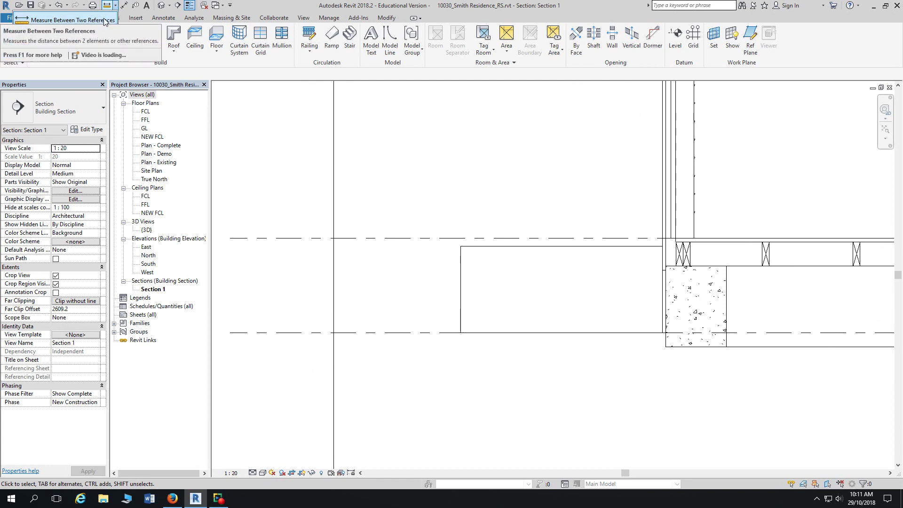
pyautogui.click(105, 20)
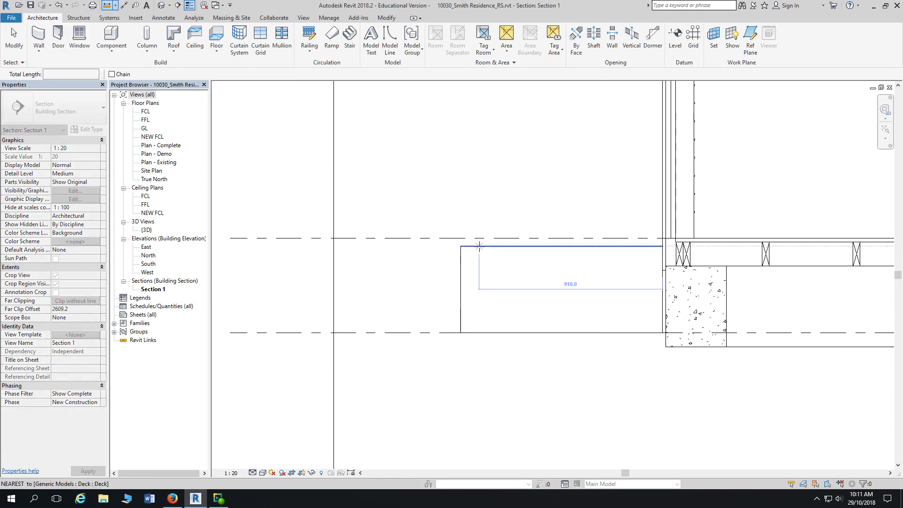
pyautogui.click(476, 246)
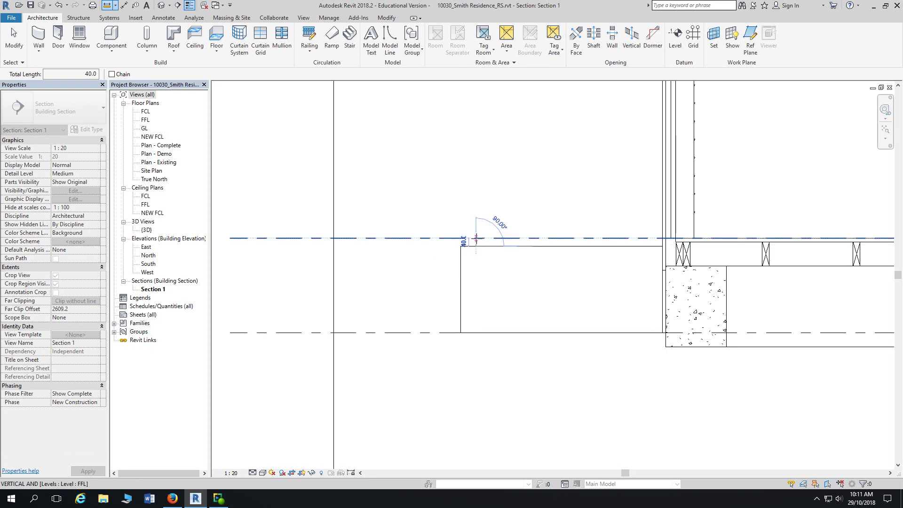
pyautogui.scroll(3, 472, 239)
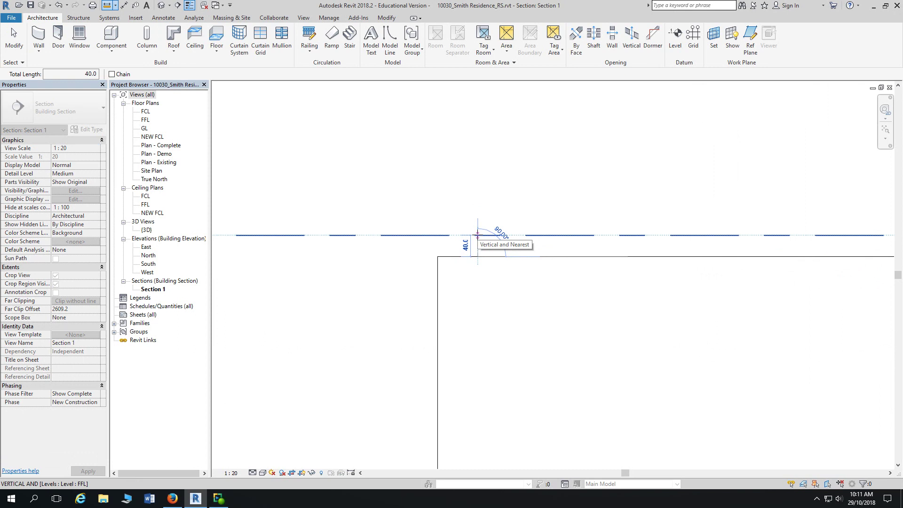
pyautogui.press('Escape')
pyautogui.press('Escape')
# Step: Return to the Plan - Complete floor plan and show the whole house with its deck
pyautogui.scroll(-3, 466, 207)
pyautogui.scroll(4, 432, 191)
pyautogui.scroll(-2, 316, 204)
pyautogui.moveTo(312, 190); pyautogui.dragTo(299, 263, button='middle')
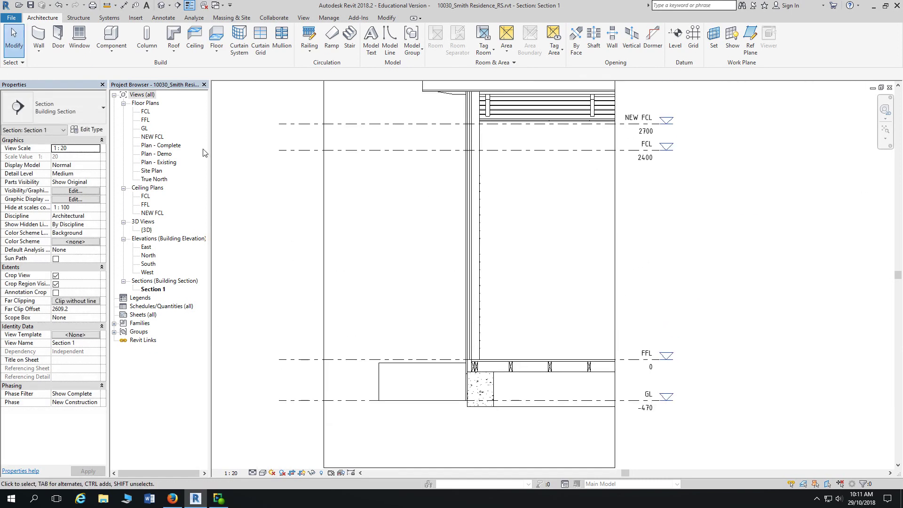
pyautogui.doubleClick(164, 147)
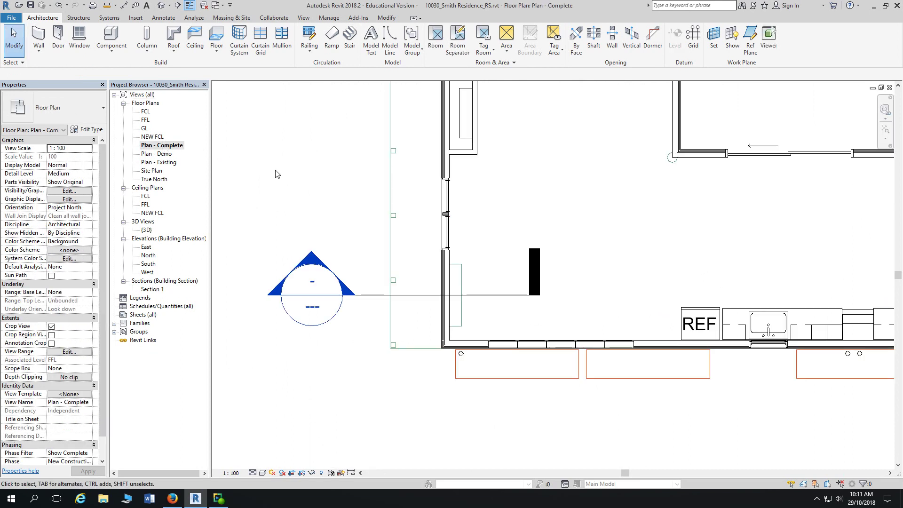
pyautogui.scroll(-4, 257, 242)
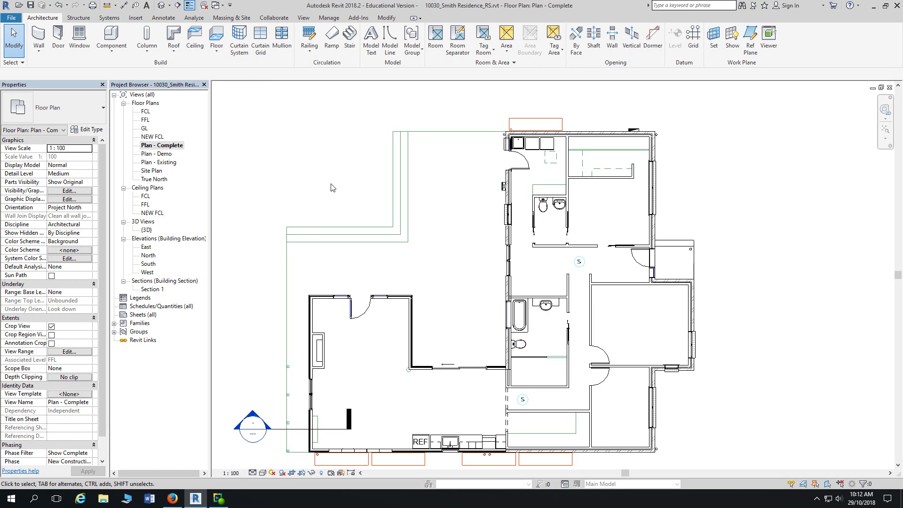
pyautogui.scroll(-1, 362, 182)
pyautogui.moveTo(402, 184); pyautogui.dragTo(414, 183, button='middle')
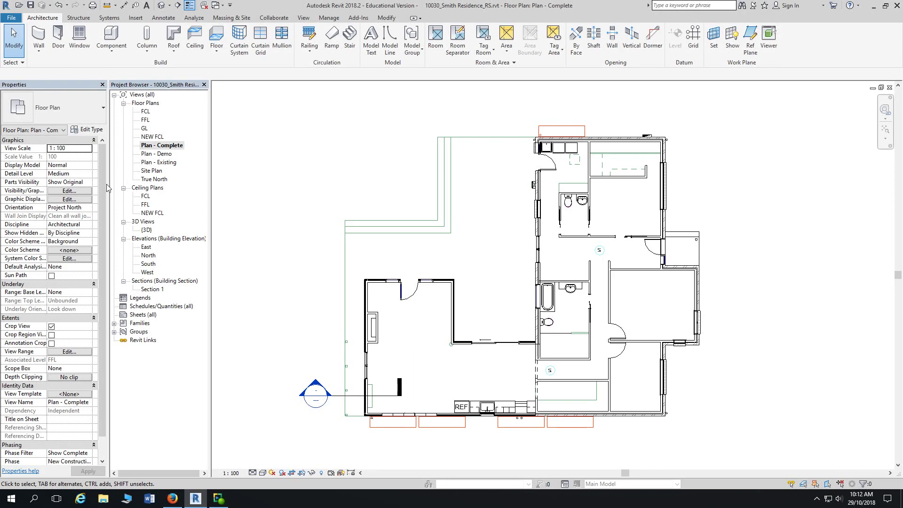
# Step: Examine the primary range and view depth offsets in the plan's View Range settings without changing them
pyautogui.moveTo(108, 187); pyautogui.dragTo(126, 188)
pyautogui.scroll(-1, 87, 259)
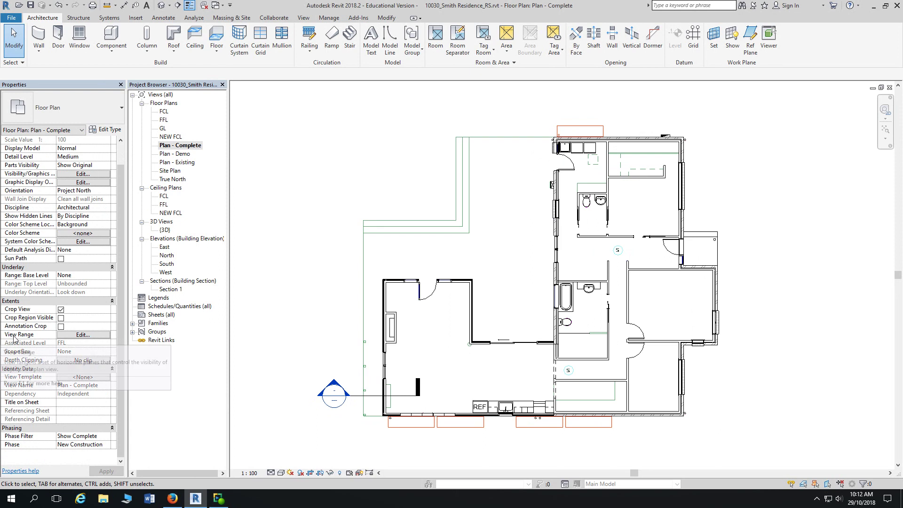
pyautogui.moveTo(22, 338)
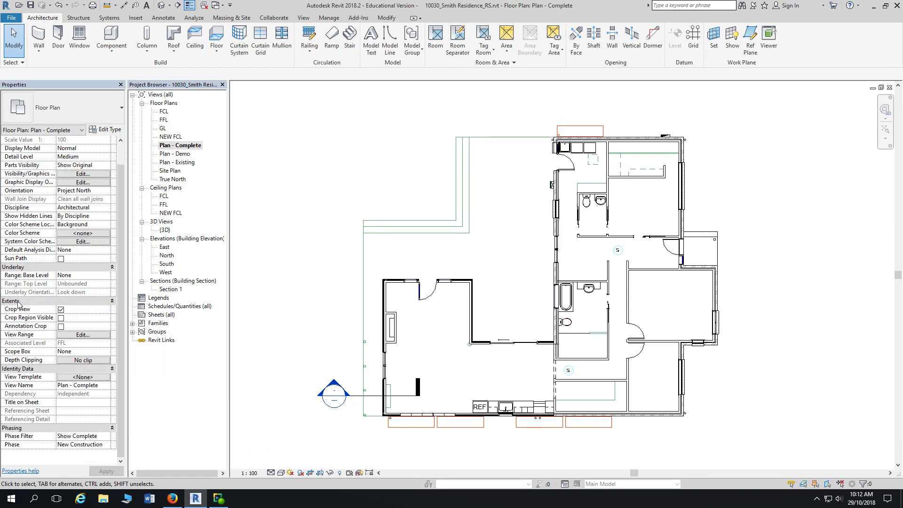
pyautogui.click(82, 335)
pyautogui.moveTo(228, 33); pyautogui.dragTo(401, 88)
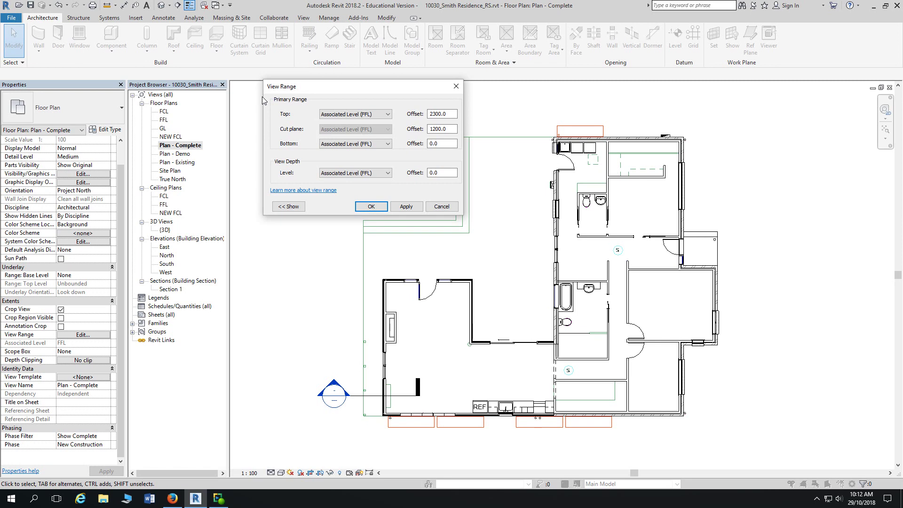
pyautogui.click(456, 87)
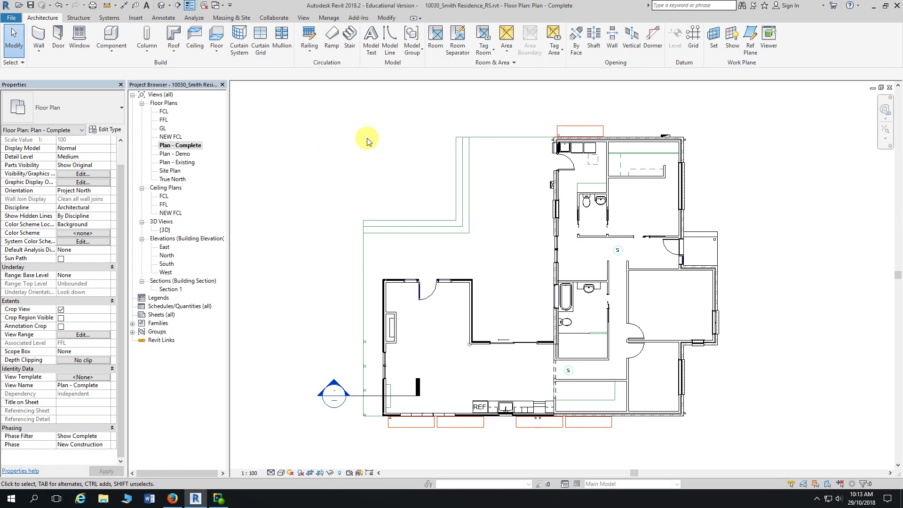
# Step: Start a plan region and sketch a rectangular boundary about 900 mm wide on the deck, in the open area beside the house
pyautogui.click(304, 18)
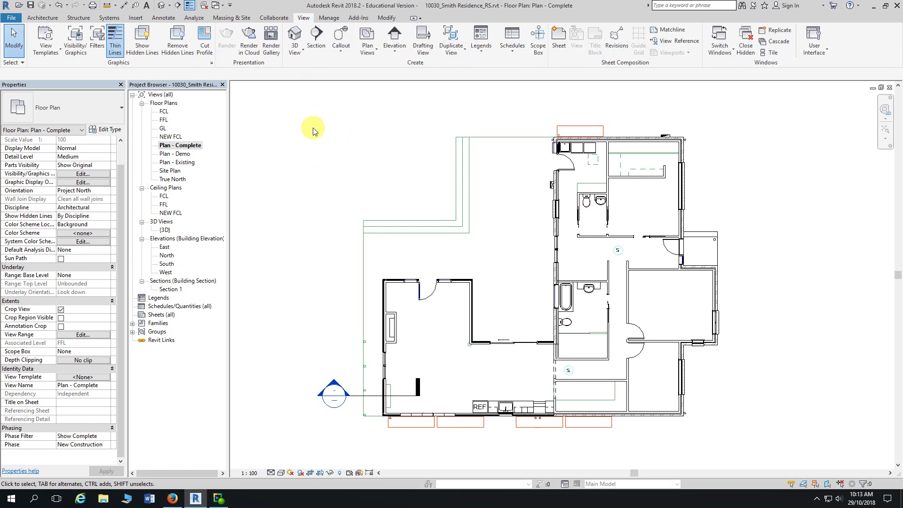
pyautogui.click(376, 54)
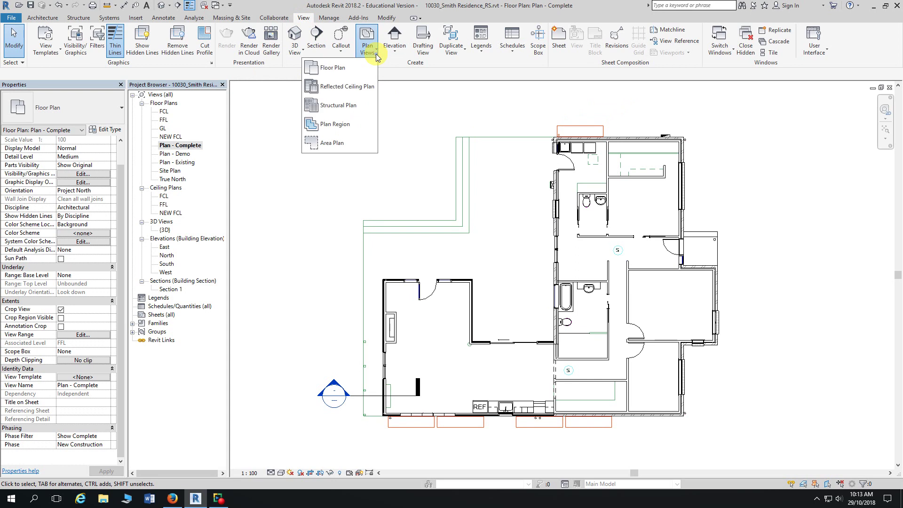
pyautogui.click(368, 127)
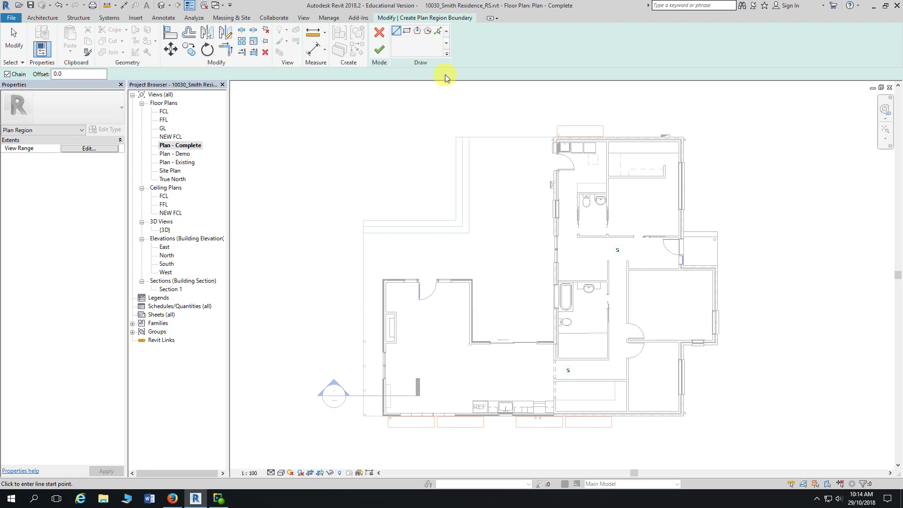
pyautogui.click(407, 33)
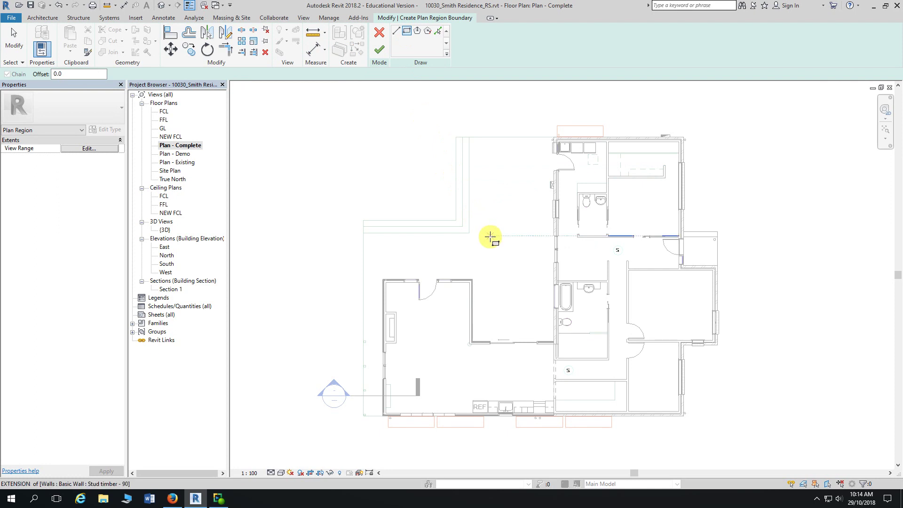
pyautogui.moveTo(489, 238); pyautogui.dragTo(481, 158, button='middle')
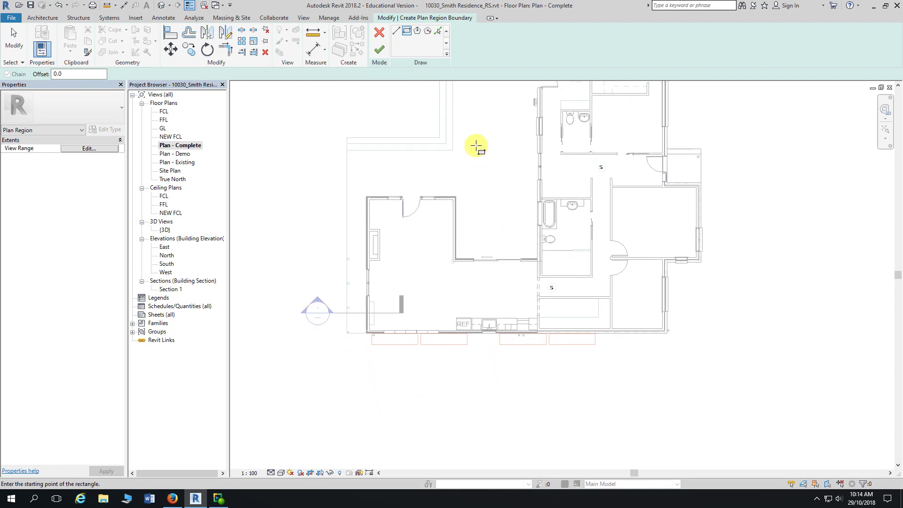
pyautogui.click(478, 145)
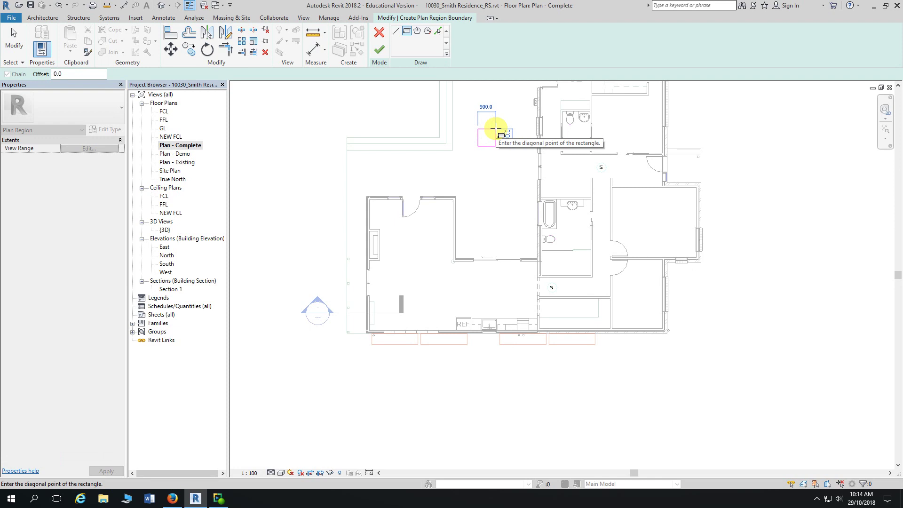
pyautogui.click(495, 127)
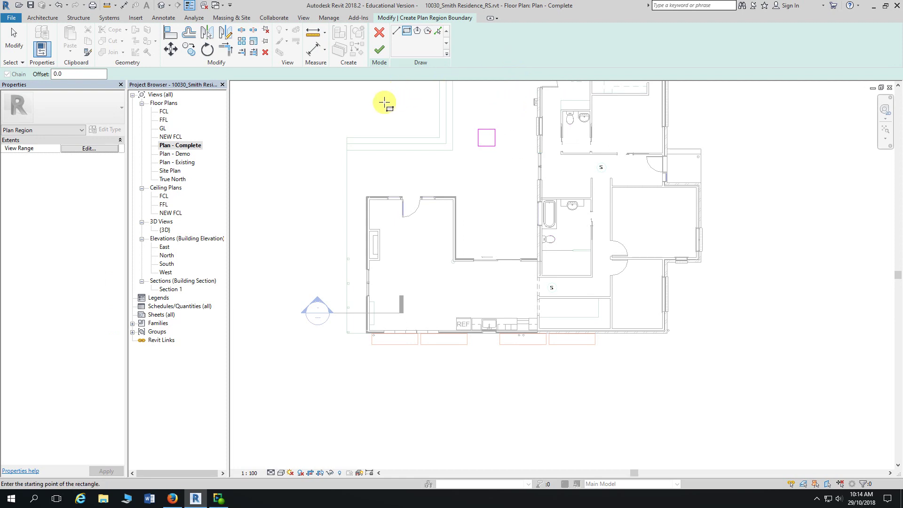
pyautogui.moveTo(387, 106); pyautogui.dragTo(400, 138, button='middle')
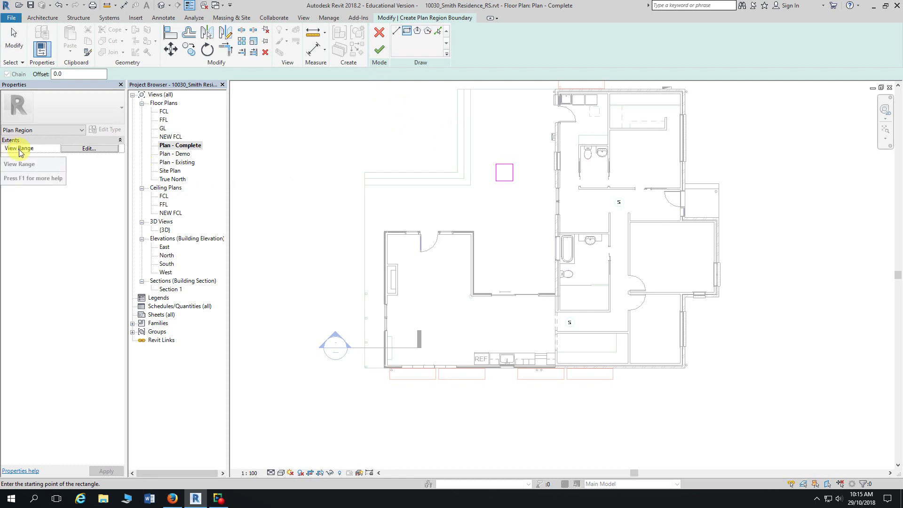
# Step: Set the plan region's Bottom and View Depth offsets to -50 from FFL and finish the region
pyautogui.click(82, 148)
pyautogui.moveTo(362, 90); pyautogui.dragTo(319, 58)
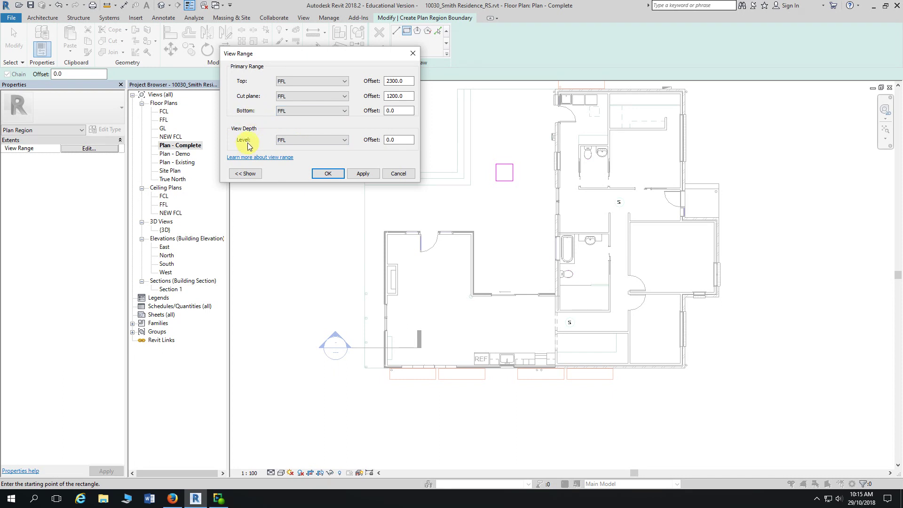
pyautogui.doubleClick(407, 114)
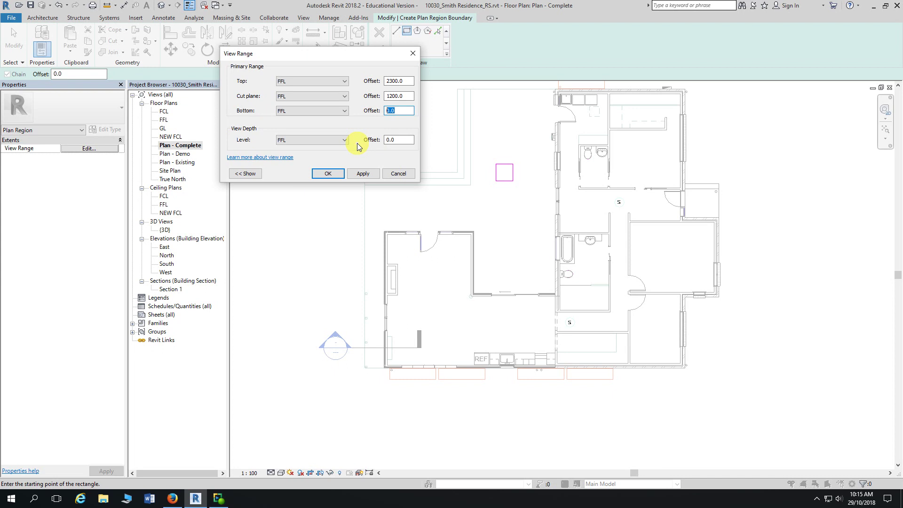
pyautogui.write('-')
pyautogui.doubleClick(399, 140)
pyautogui.write('-50')
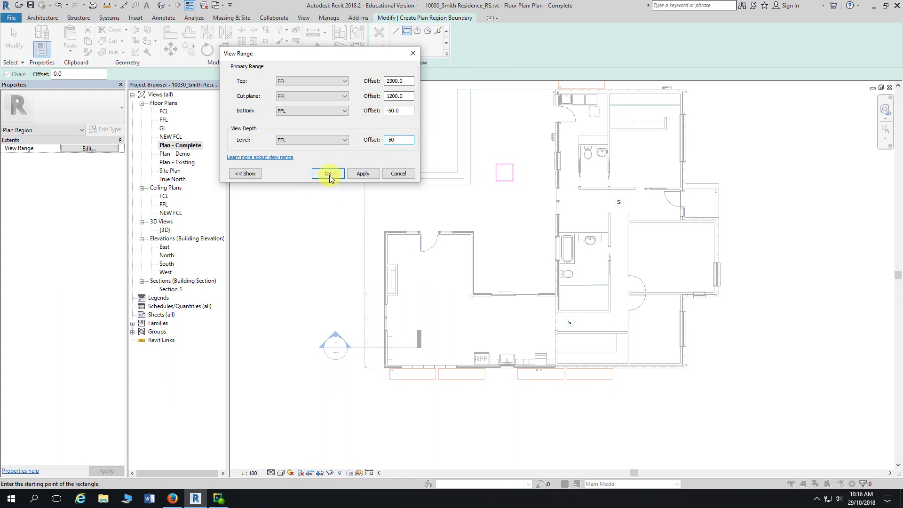
pyautogui.moveTo(329, 52); pyautogui.dragTo(293, 27)
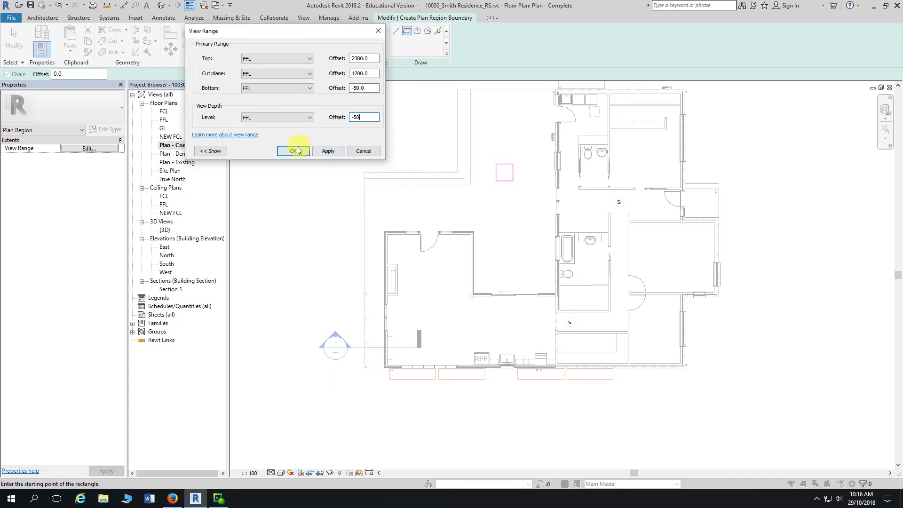
pyautogui.click(293, 147)
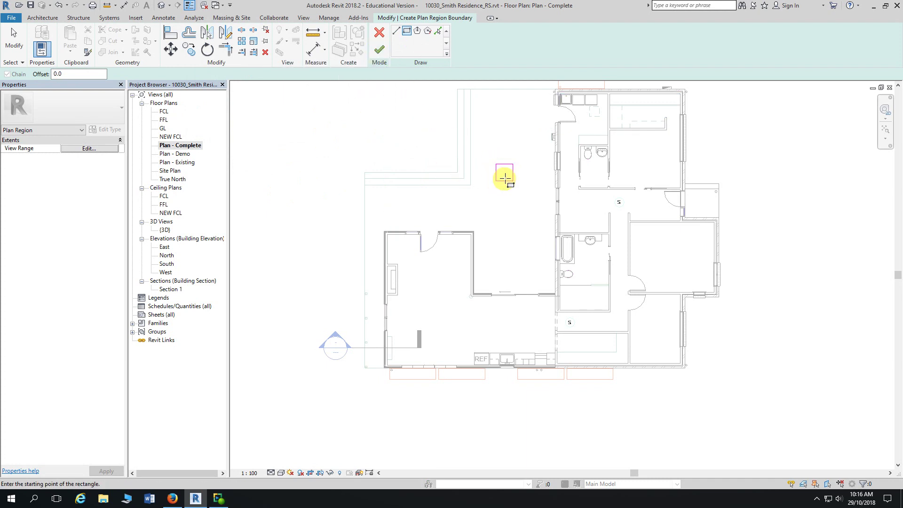
pyautogui.click(379, 51)
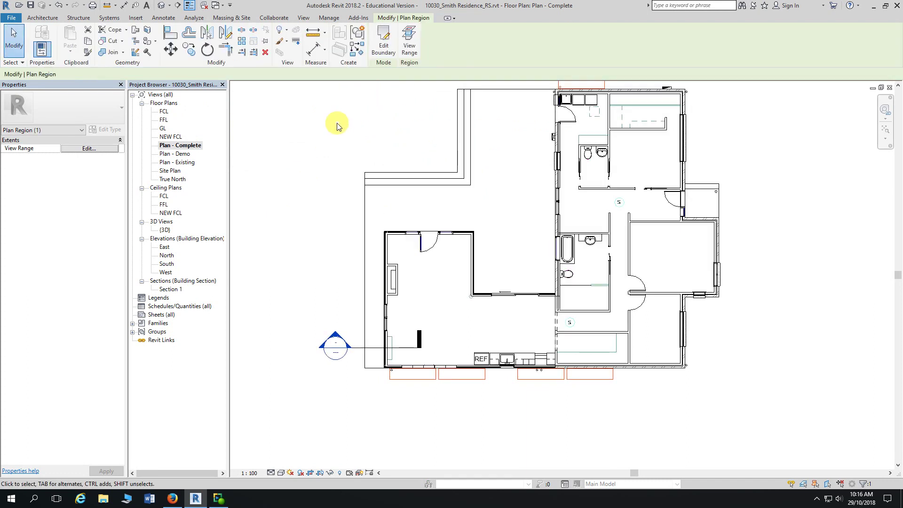
pyautogui.click(389, 134)
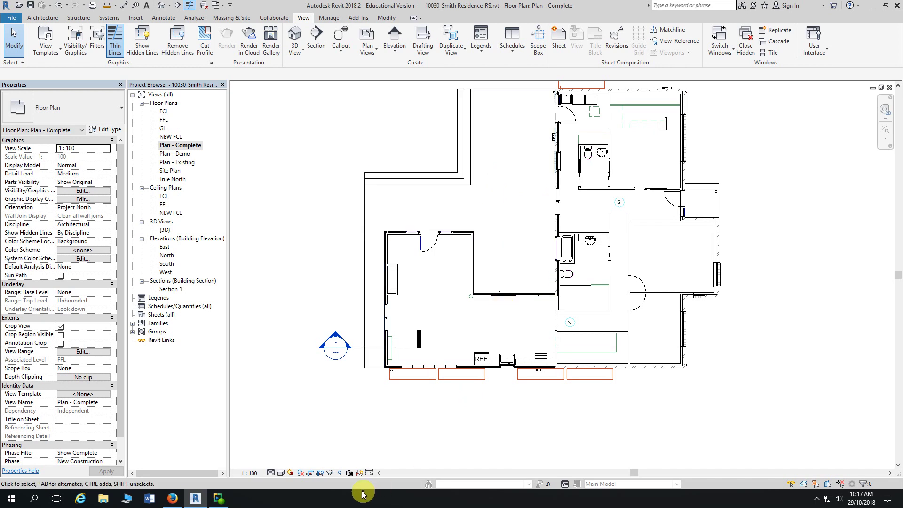
# Step: Reveal the hidden elements, unhide the category of the new plan region on the deck, and leave the reveal mode
pyautogui.click(340, 473)
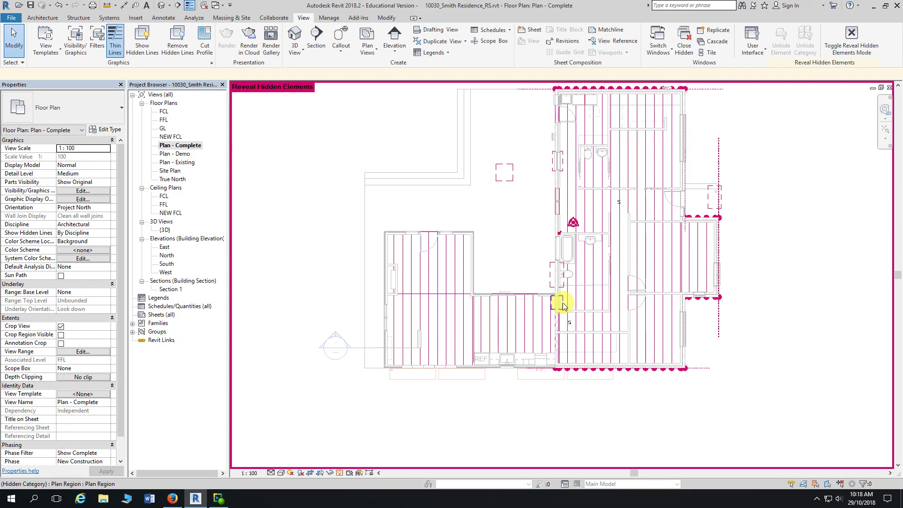
pyautogui.click(508, 184)
pyautogui.click(456, 42)
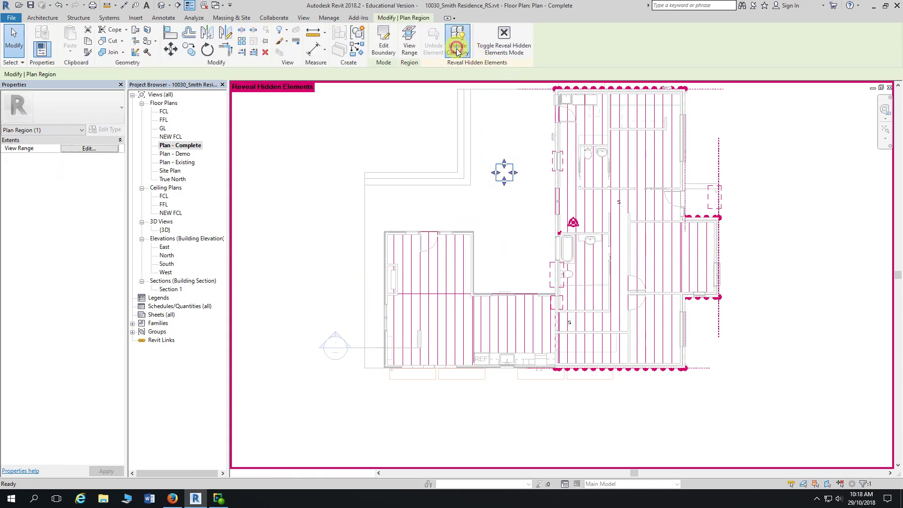
pyautogui.click(503, 42)
pyautogui.click(351, 116)
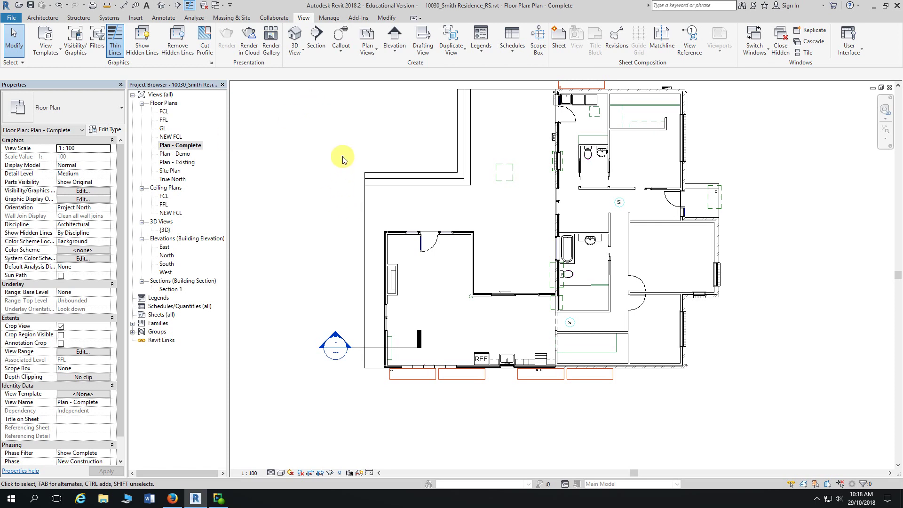
# Step: Set the floor plan's visual style to Wireframe so the posts beneath the deck are drawn
pyautogui.moveTo(347, 150); pyautogui.dragTo(357, 168, button='middle')
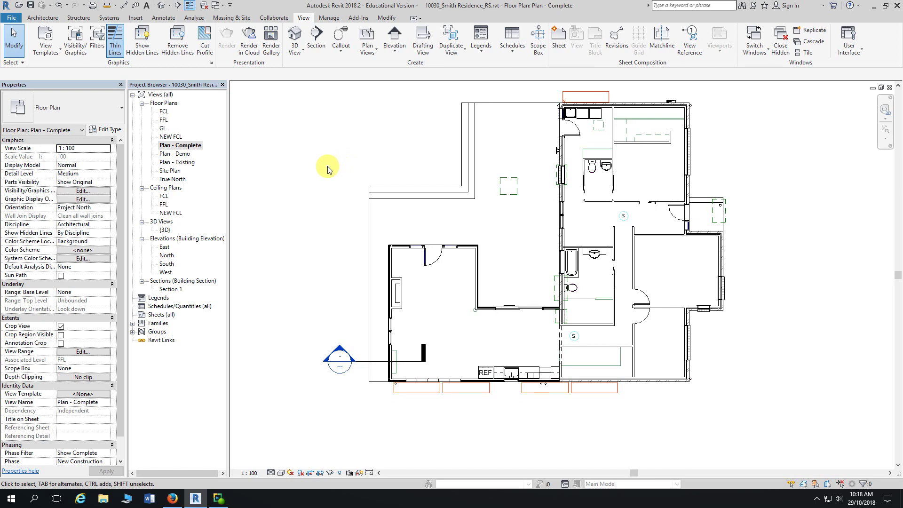
pyautogui.scroll(4, 324, 327)
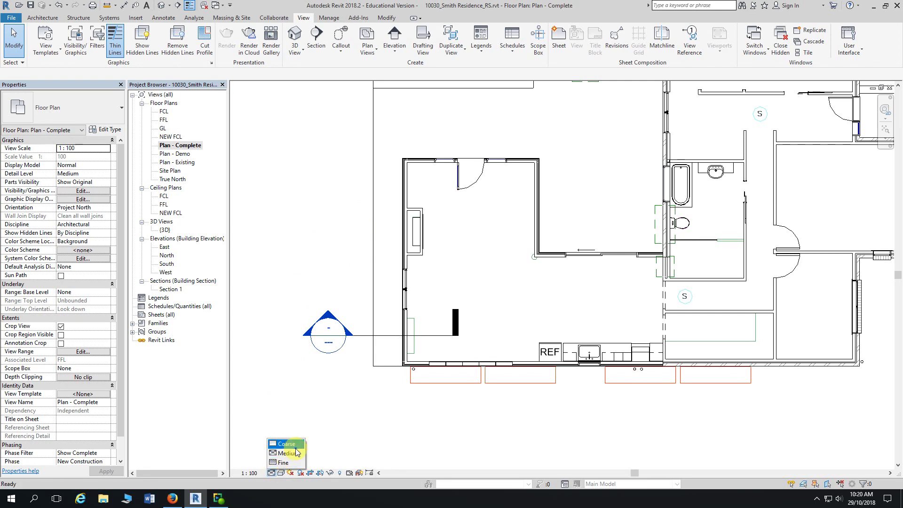
pyautogui.click(282, 473)
pyautogui.click(301, 434)
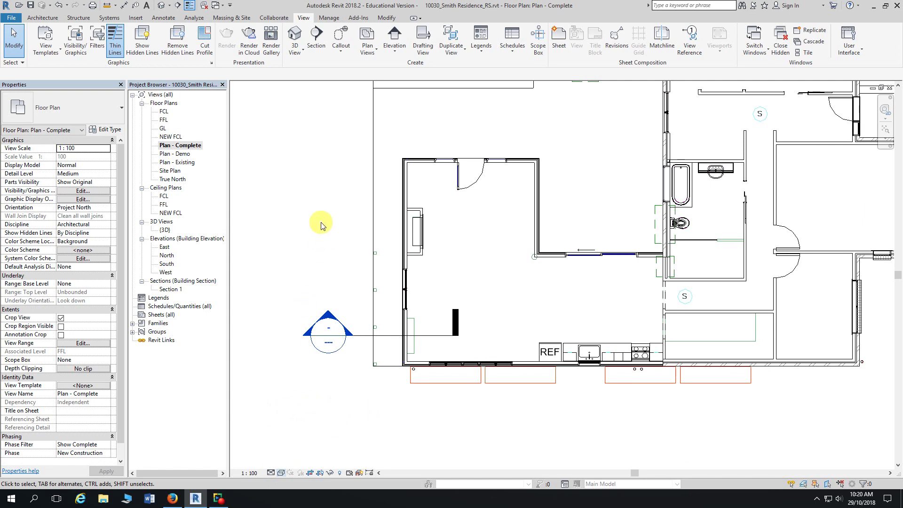
# Step: Place a 90 x 90mm Rectangular Column (AUS) architectural column up to FCL, roughly over the post at the deck's lower-left corner
pyautogui.scroll(5, 341, 282)
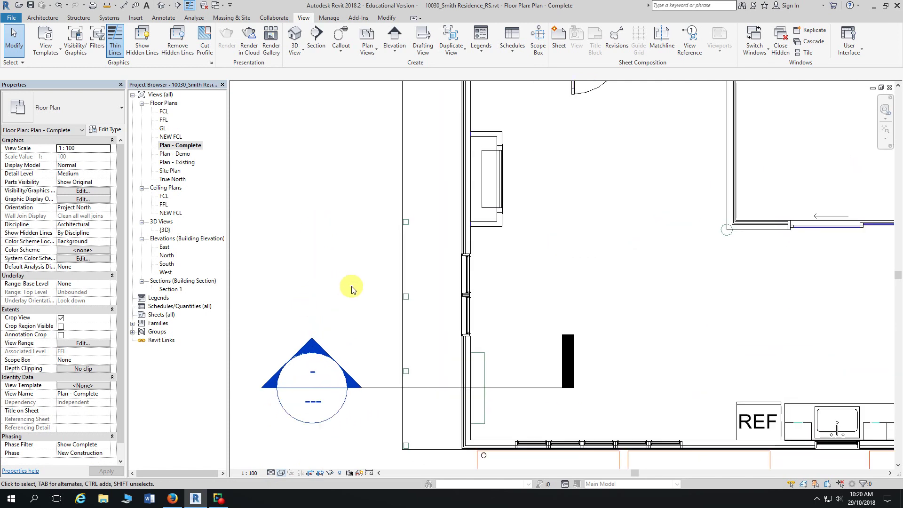
pyautogui.scroll(2, 343, 201)
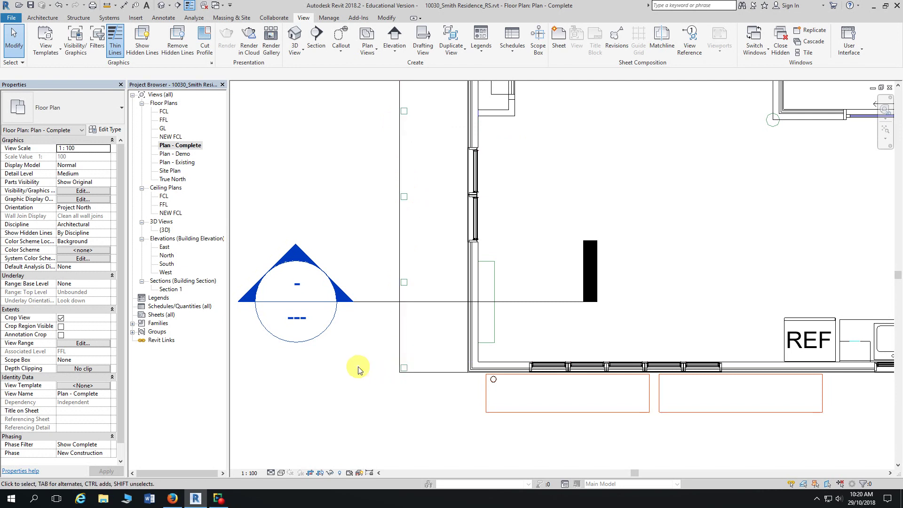
pyautogui.scroll(5, 402, 383)
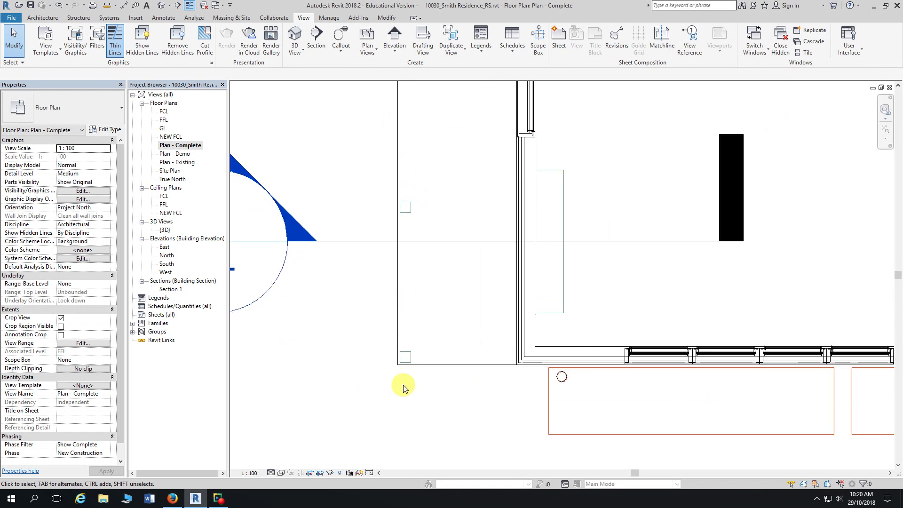
pyautogui.scroll(3, 403, 325)
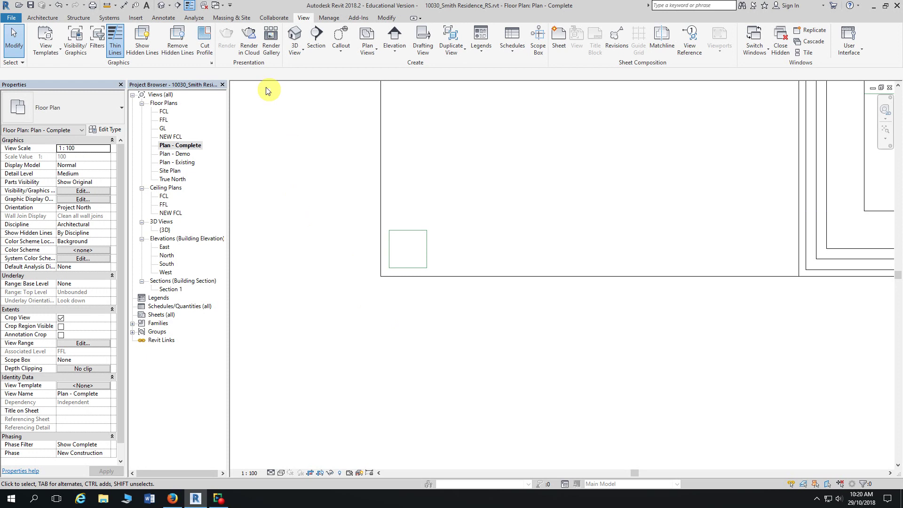
pyautogui.click(47, 19)
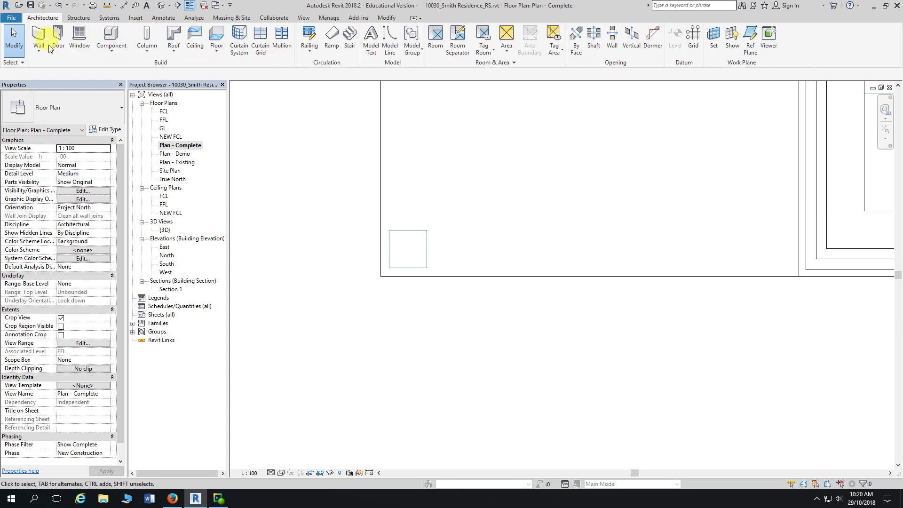
pyautogui.click(146, 54)
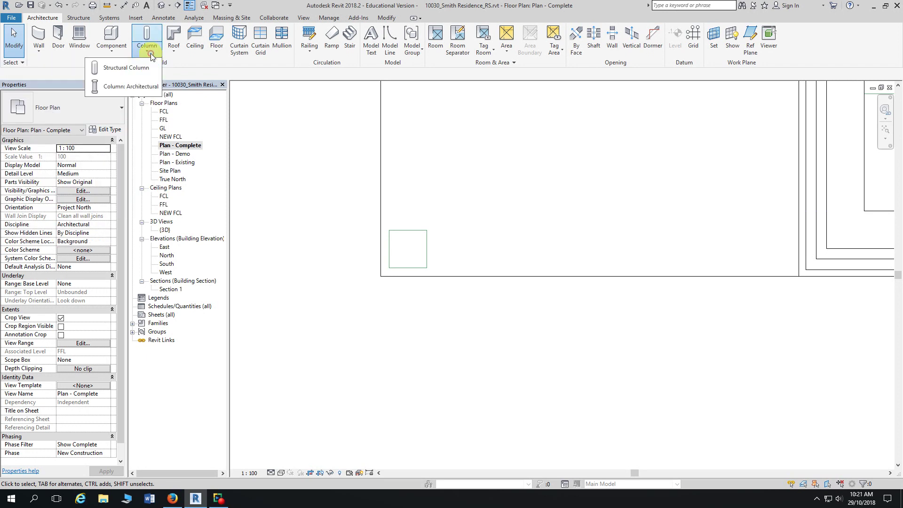
pyautogui.click(147, 87)
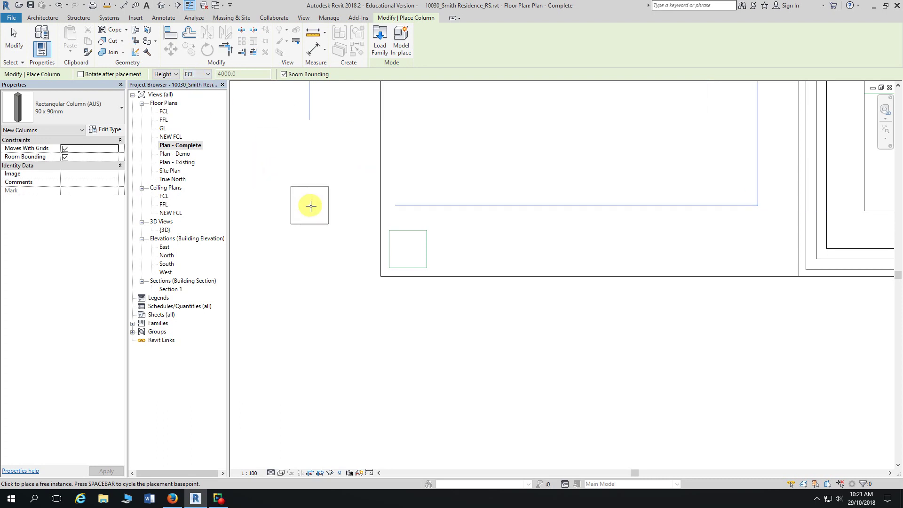
pyautogui.scroll(2, 451, 238)
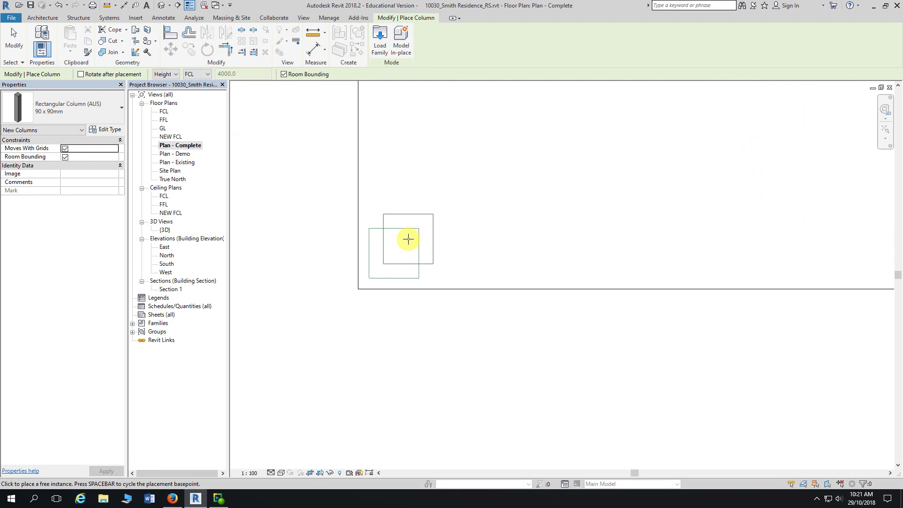
pyautogui.click(408, 238)
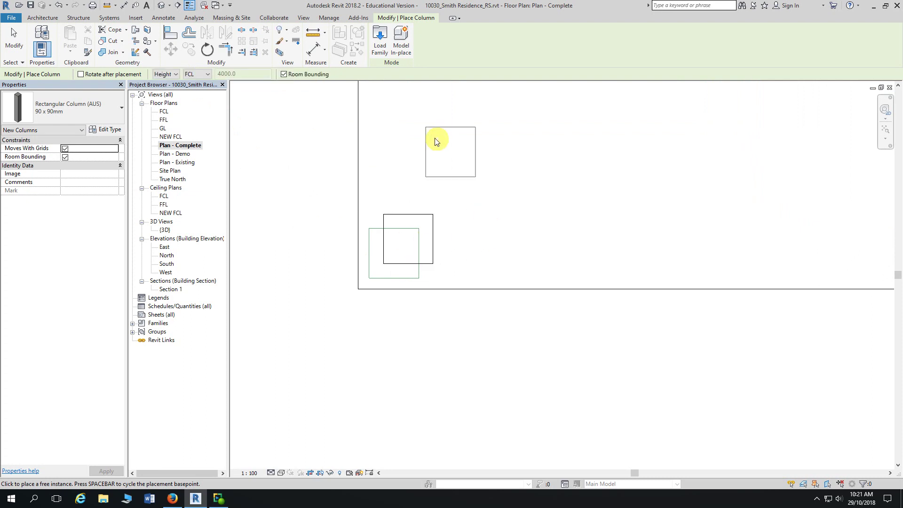
pyautogui.click(19, 44)
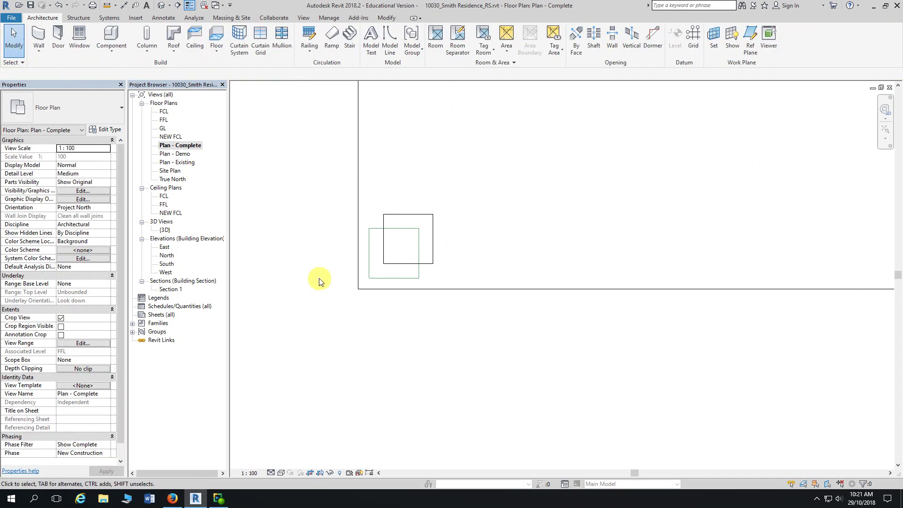
# Step: Align the new column's left and lower faces with the matching faces of the deck's corner post below
pyautogui.scroll(1, 323, 280)
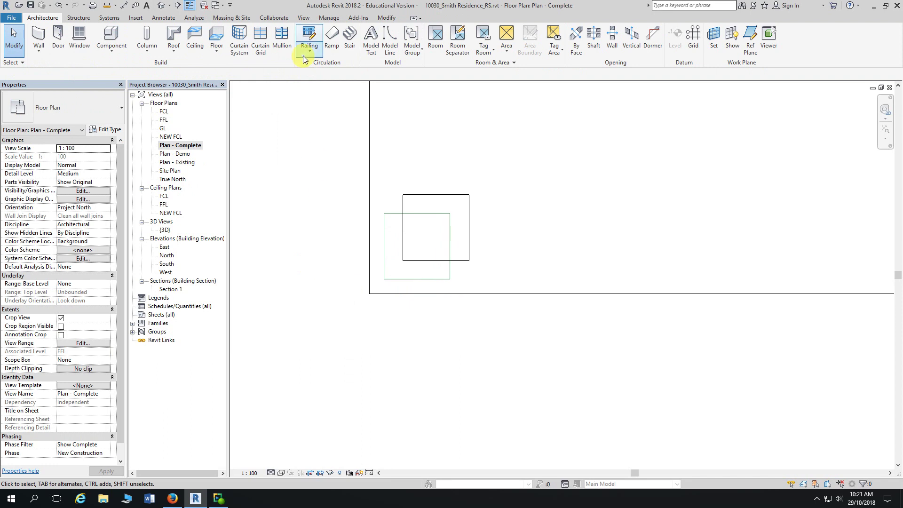
pyautogui.click(388, 19)
pyautogui.click(171, 32)
pyautogui.click(390, 235)
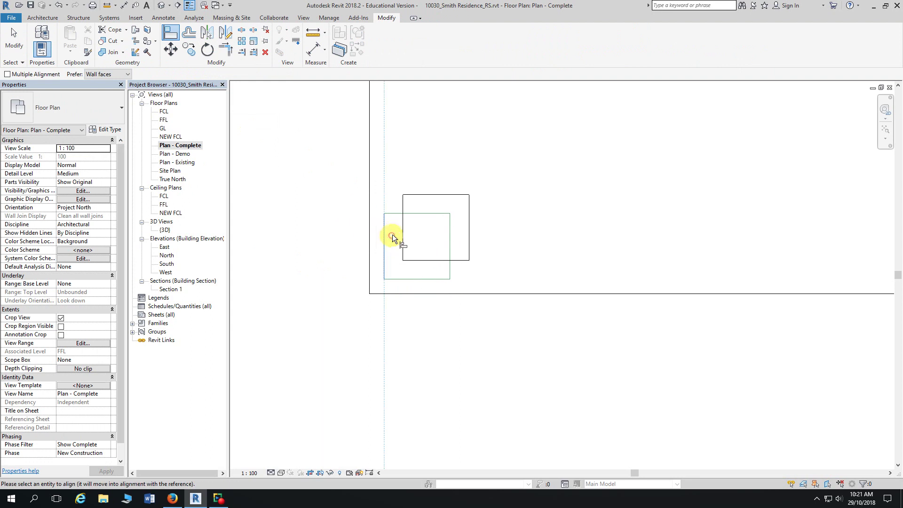
pyautogui.click(403, 232)
pyautogui.click(413, 279)
pyautogui.click(414, 261)
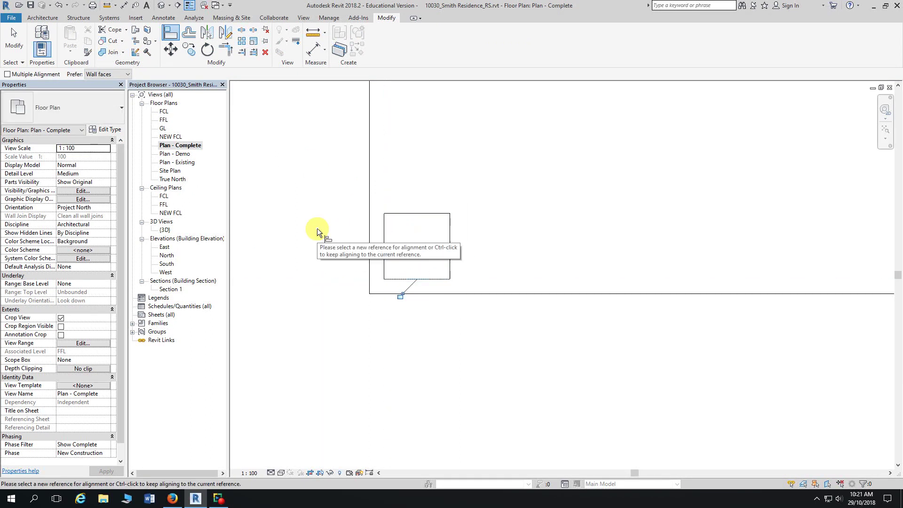
pyautogui.click(14, 38)
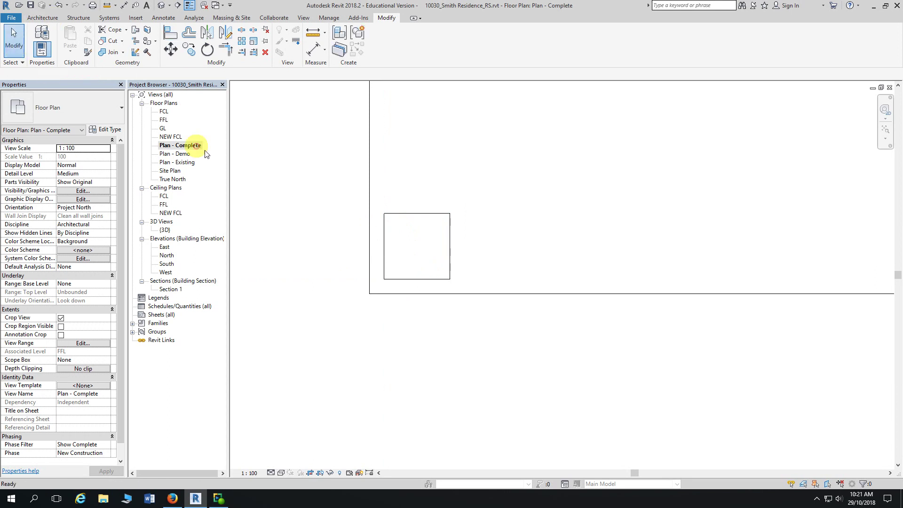
# Step: Measure the spacing from the upper face of the deck's corner column to the upper face of the next post
pyautogui.scroll(-2, 292, 181)
pyautogui.moveTo(292, 174); pyautogui.dragTo(346, 262, button='middle')
pyautogui.scroll(-1, 282, 221)
pyautogui.moveTo(282, 222); pyautogui.dragTo(359, 315, button='middle')
pyautogui.scroll(-1, 344, 274)
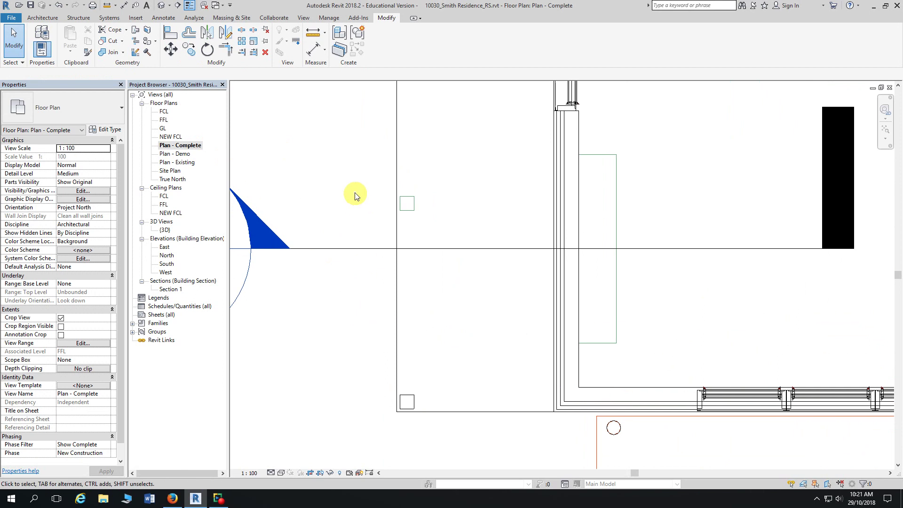
pyautogui.scroll(-1, 357, 195)
pyautogui.moveTo(357, 196); pyautogui.dragTo(365, 161, button='middle')
pyautogui.scroll(1, 366, 175)
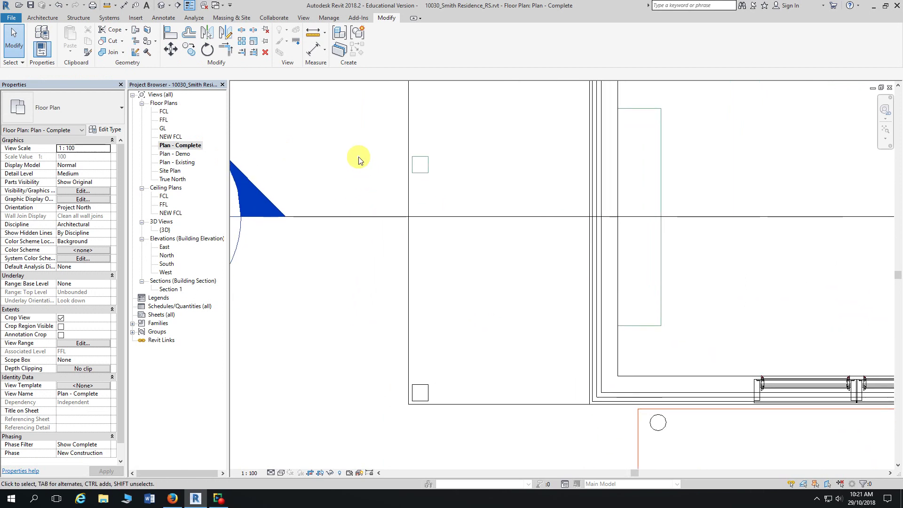
pyautogui.scroll(-1, 365, 162)
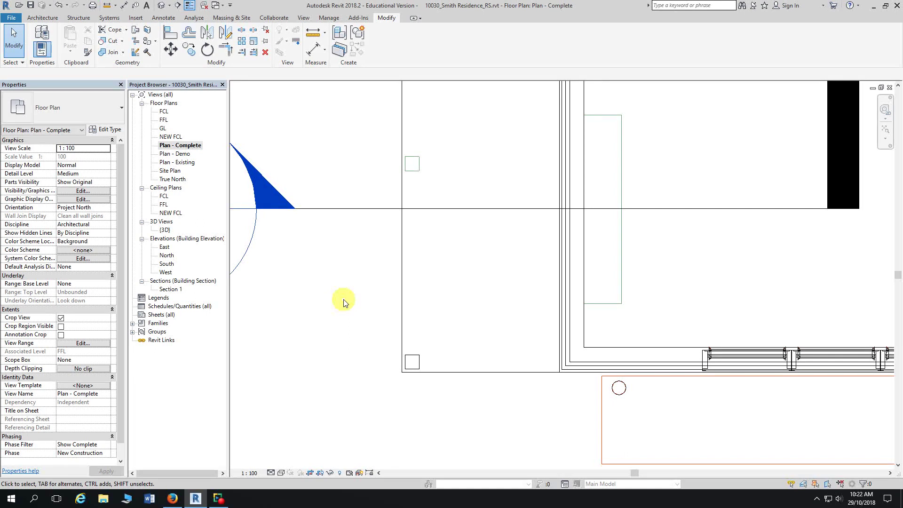
pyautogui.moveTo(343, 303); pyautogui.dragTo(348, 308, button='middle')
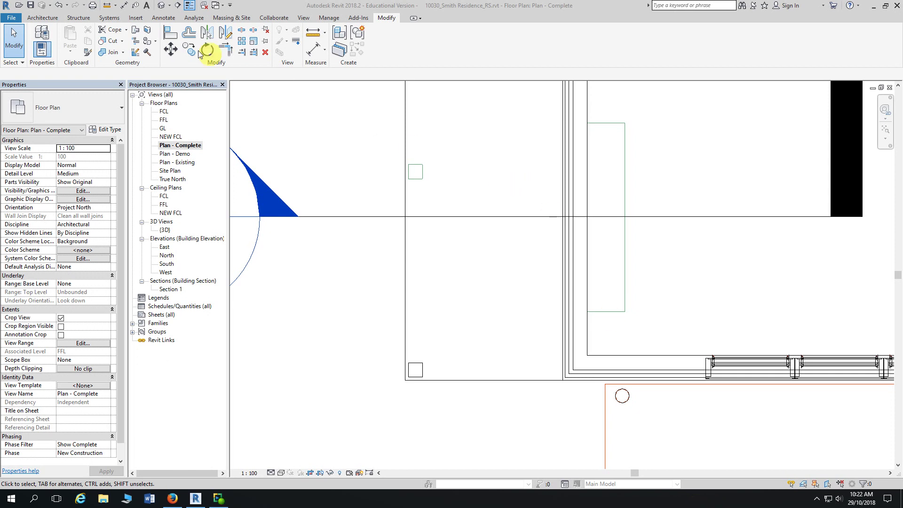
pyautogui.click(125, 5)
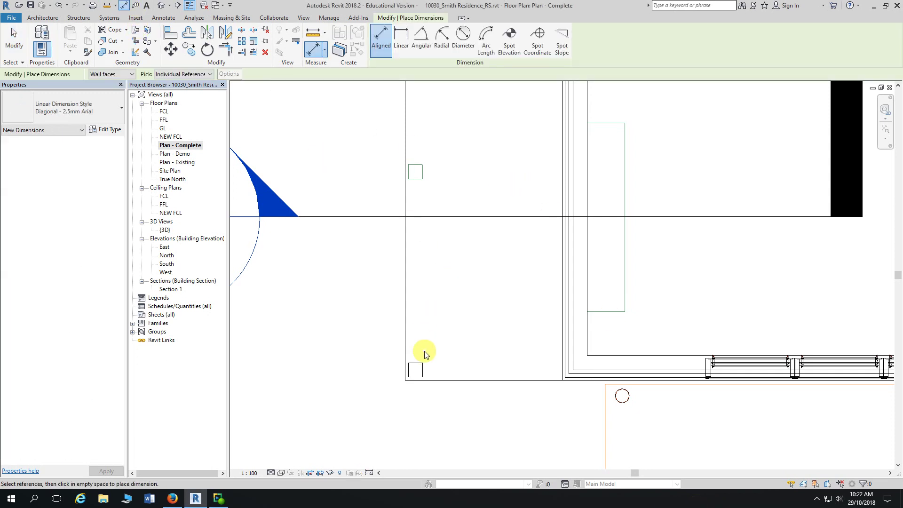
pyautogui.click(417, 362)
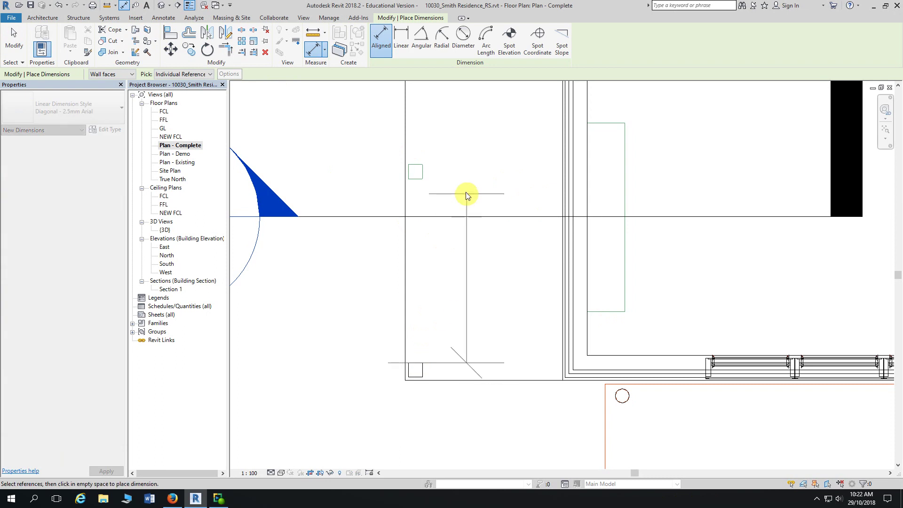
pyautogui.click(422, 163)
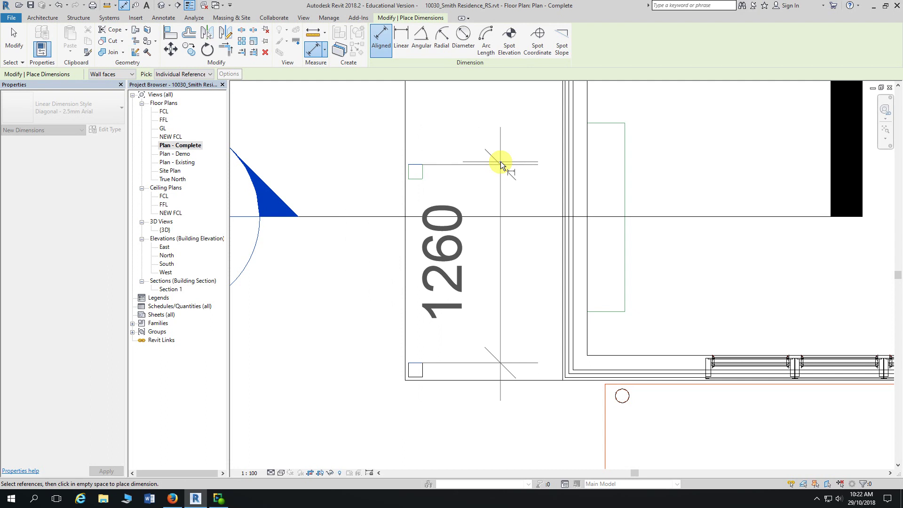
pyautogui.press('Escape')
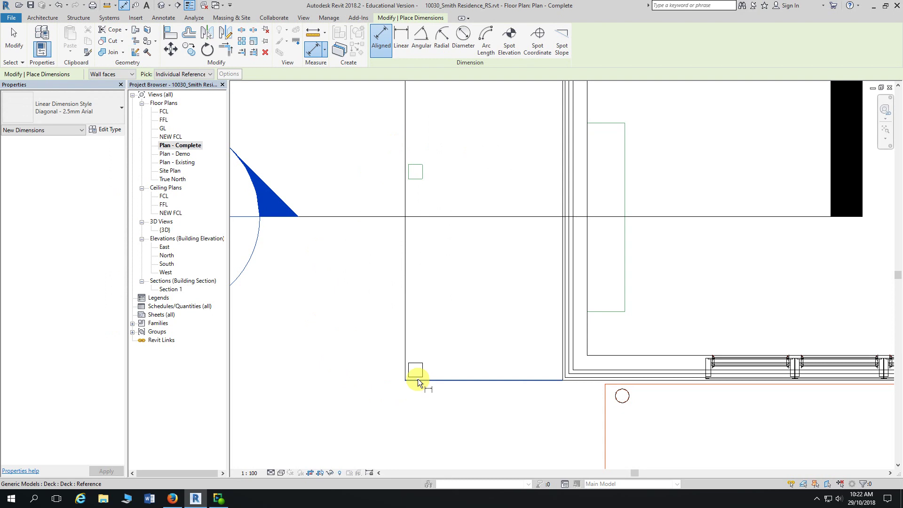
pyautogui.click(10, 58)
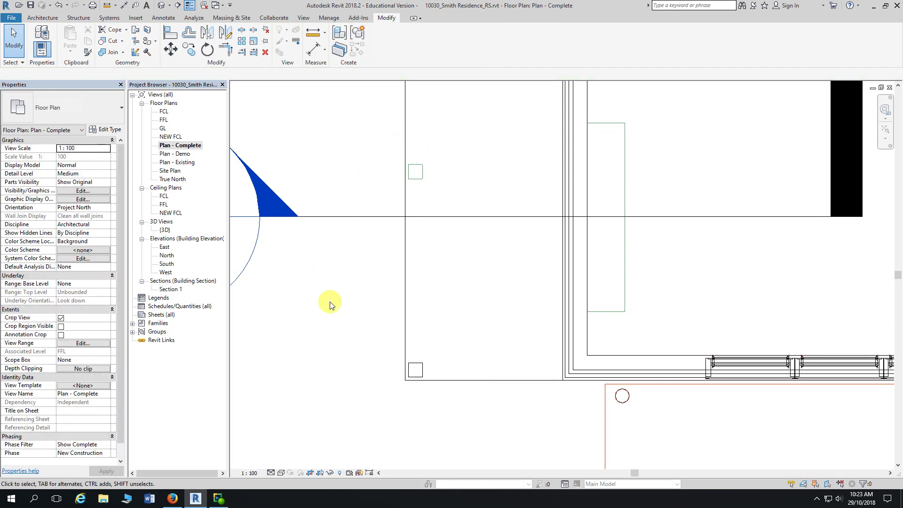
# Step: Array the corner column linearly up the deck edge as 4 grouped and associated items, with 1260 mm to the 2nd
pyautogui.click(414, 363)
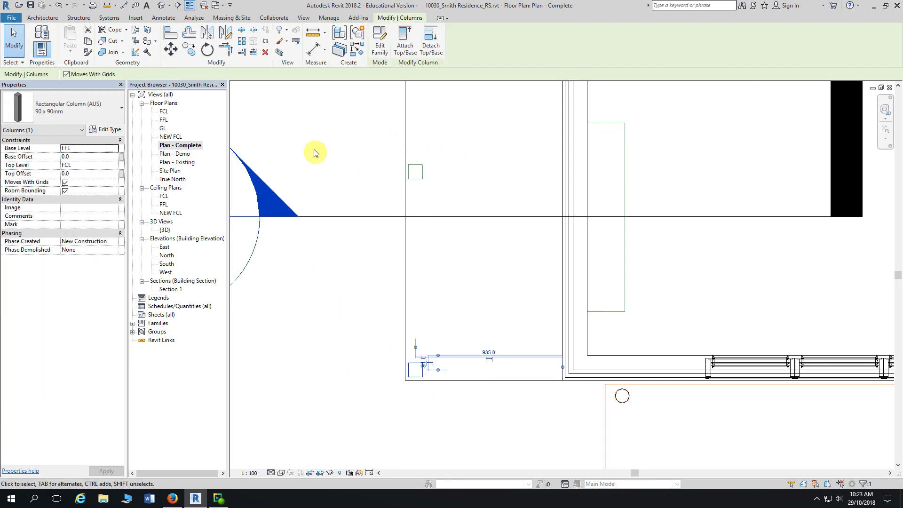
pyautogui.click(241, 41)
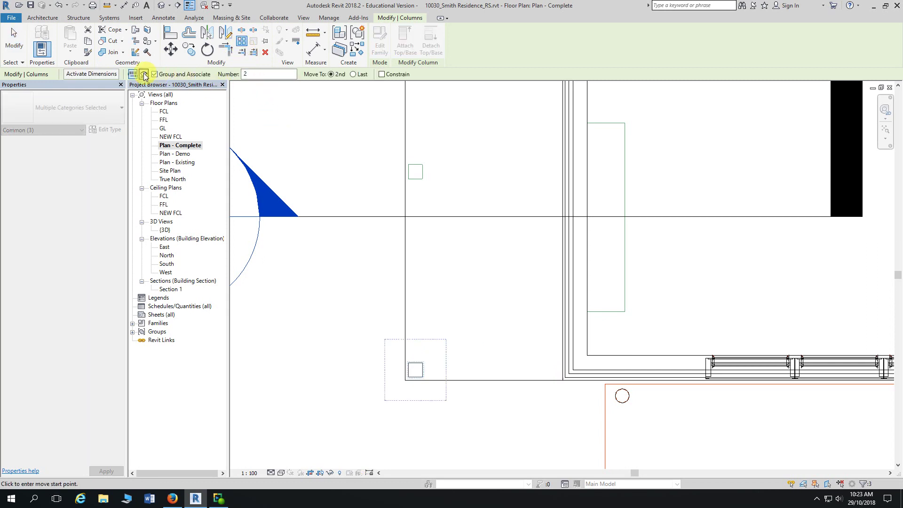
pyautogui.click(252, 75)
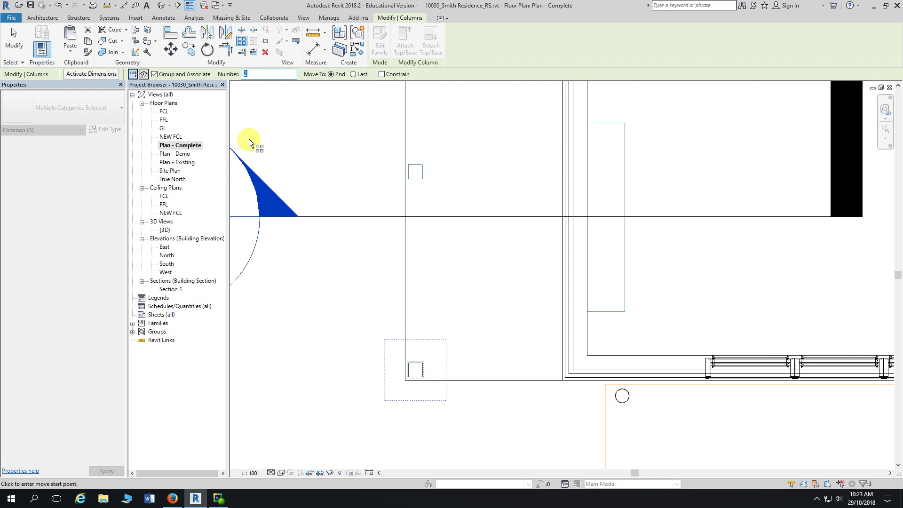
pyautogui.write('4')
pyautogui.scroll(-1, 340, 263)
pyautogui.moveTo(339, 265); pyautogui.dragTo(422, 242, button='middle')
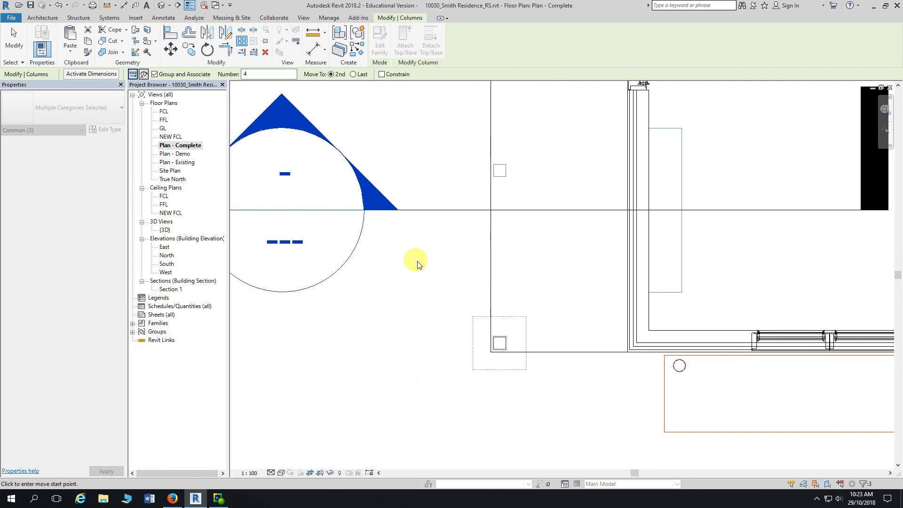
pyautogui.moveTo(413, 255); pyautogui.dragTo(366, 258, button='middle')
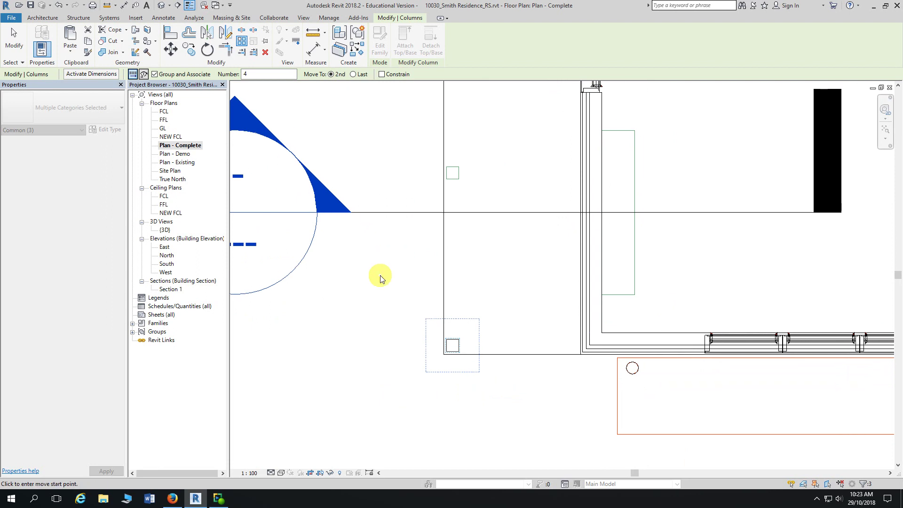
pyautogui.click(372, 264)
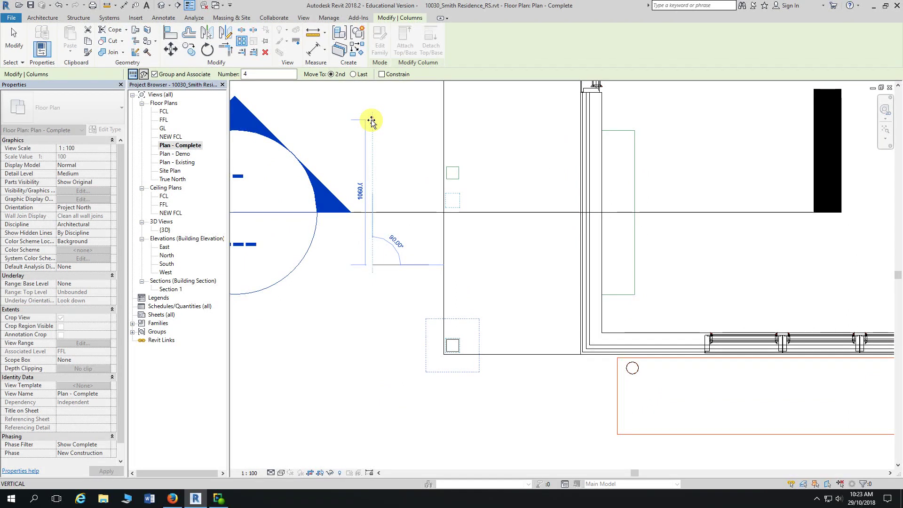
pyautogui.write('1260')
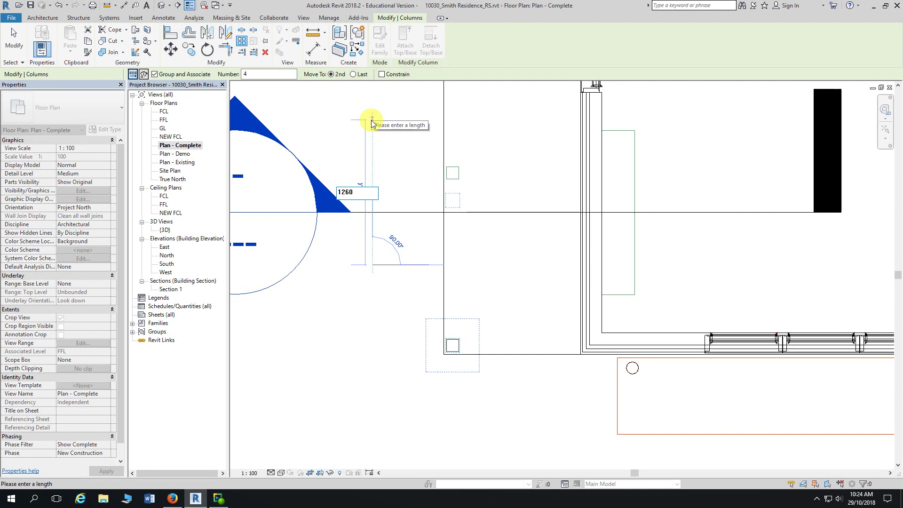
pyautogui.press('Return')
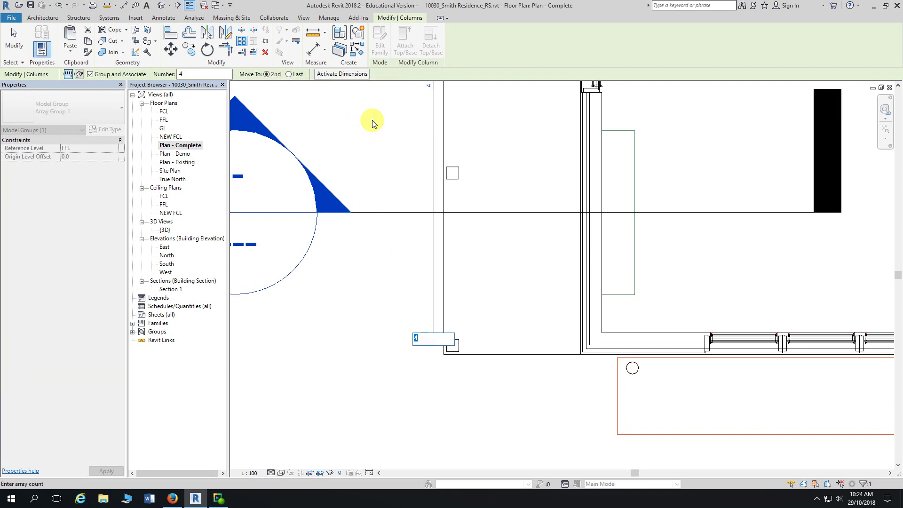
pyautogui.scroll(-1, 371, 124)
pyautogui.moveTo(343, 238); pyautogui.dragTo(347, 245, button='middle')
pyautogui.scroll(-1, 347, 245)
pyautogui.moveTo(348, 191); pyautogui.dragTo(368, 202, button='middle')
pyautogui.press('Return')
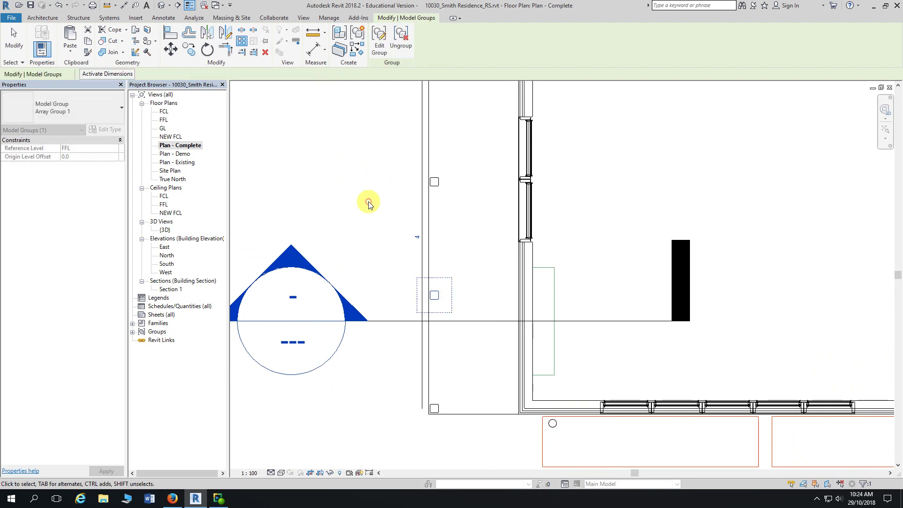
pyautogui.press('Escape')
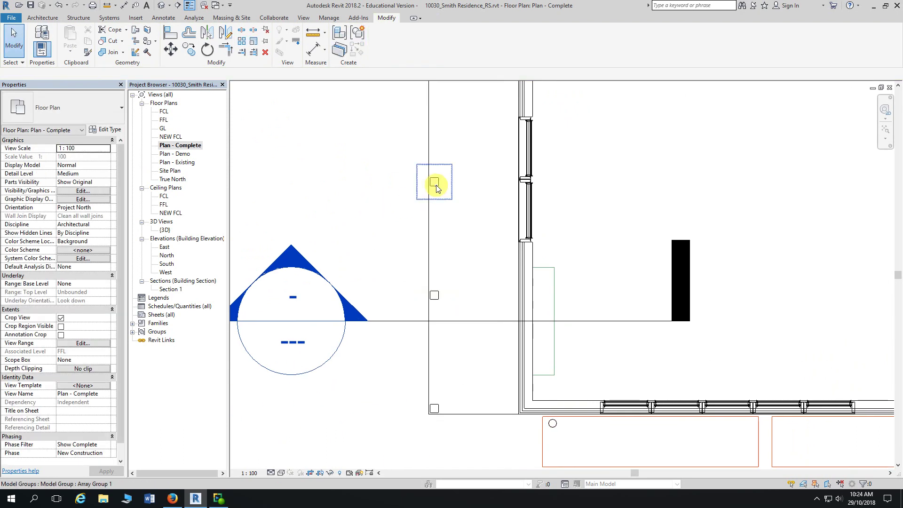
# Step: Check the arrayed columns along the deck edge in the plan and in the default 3D view
pyautogui.scroll(-3, 379, 202)
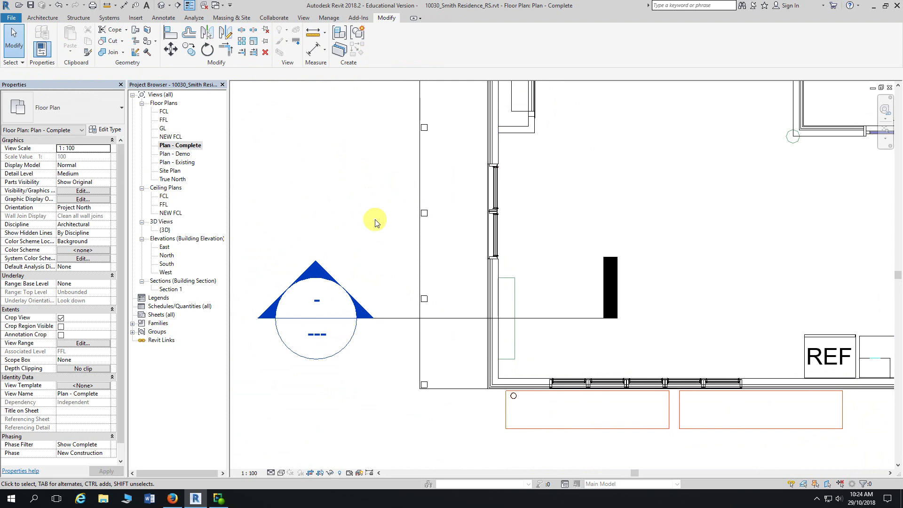
pyautogui.moveTo(375, 223); pyautogui.dragTo(390, 228, button='middle')
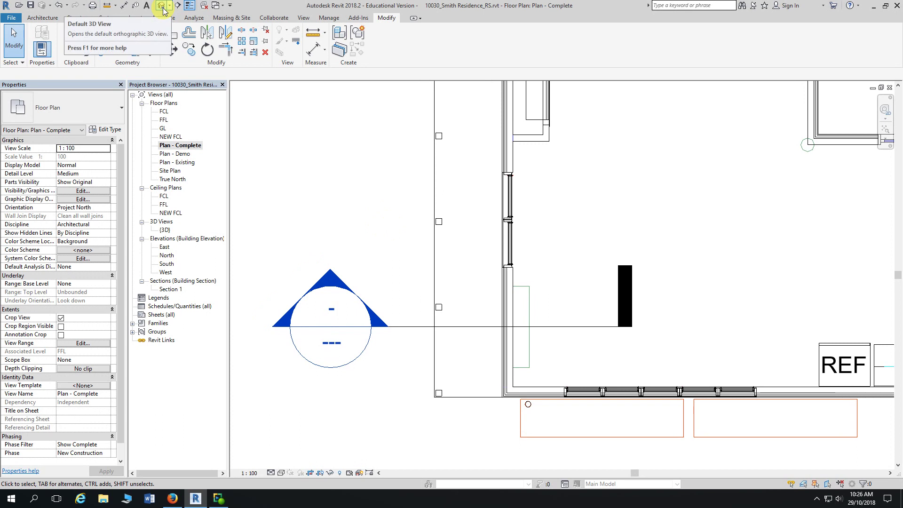
pyautogui.click(163, 9)
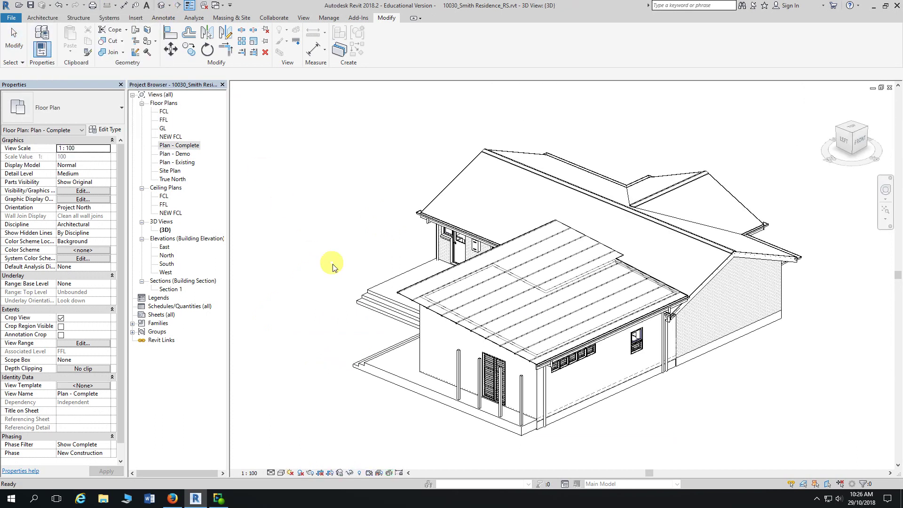
pyautogui.scroll(3, 412, 413)
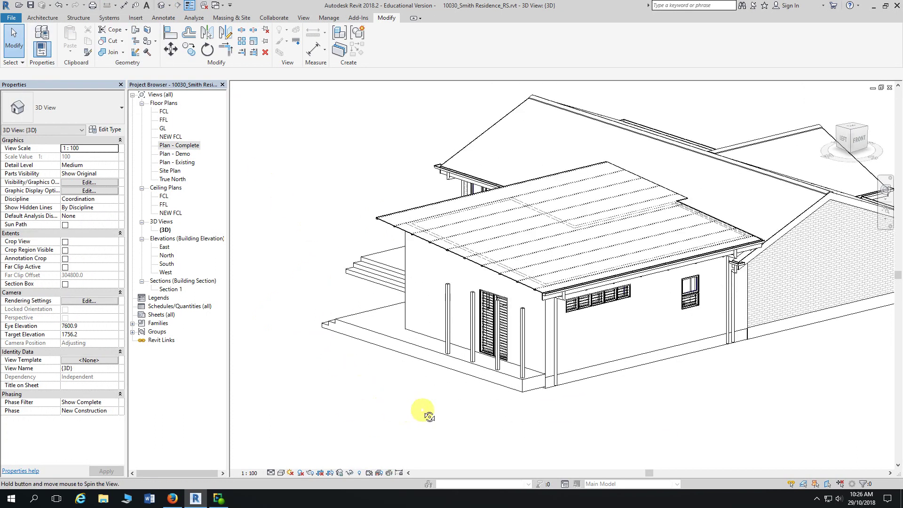
pyautogui.scroll(2, 404, 406)
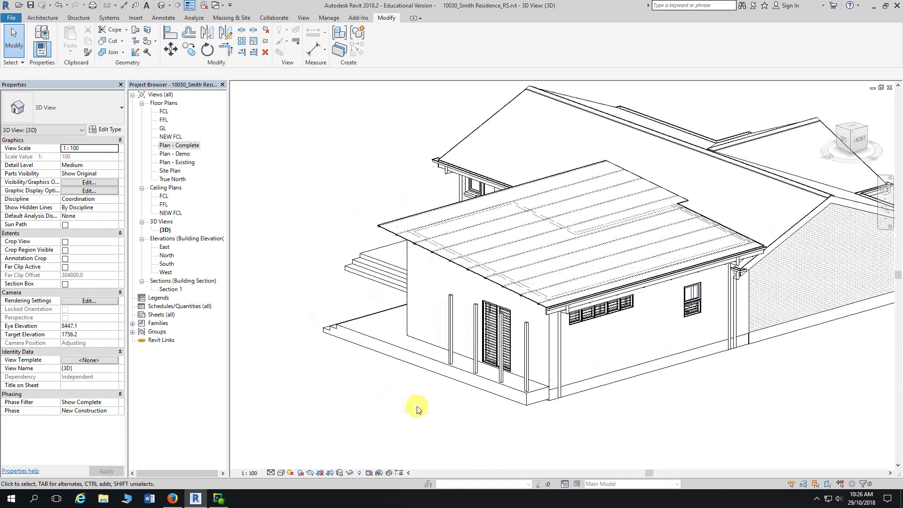
pyautogui.scroll(3, 428, 423)
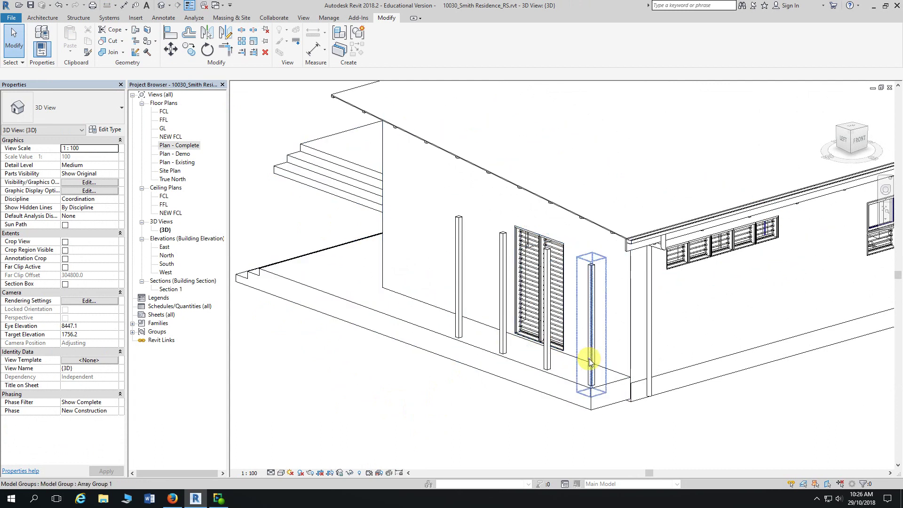
pyautogui.scroll(-5, 498, 423)
pyautogui.scroll(3, 467, 414)
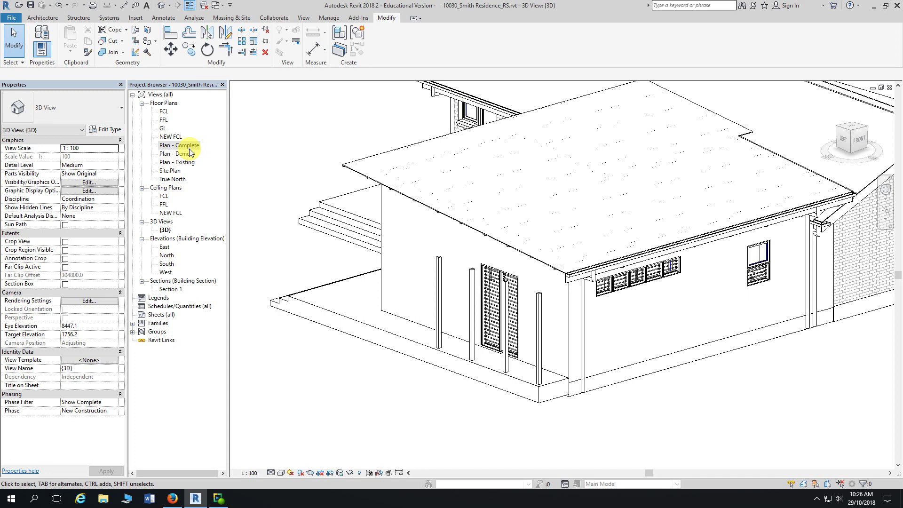
# Step: Open Section 1 and examine where the base of the arrayed column sits relative to the deck surface
pyautogui.doubleClick(172, 290)
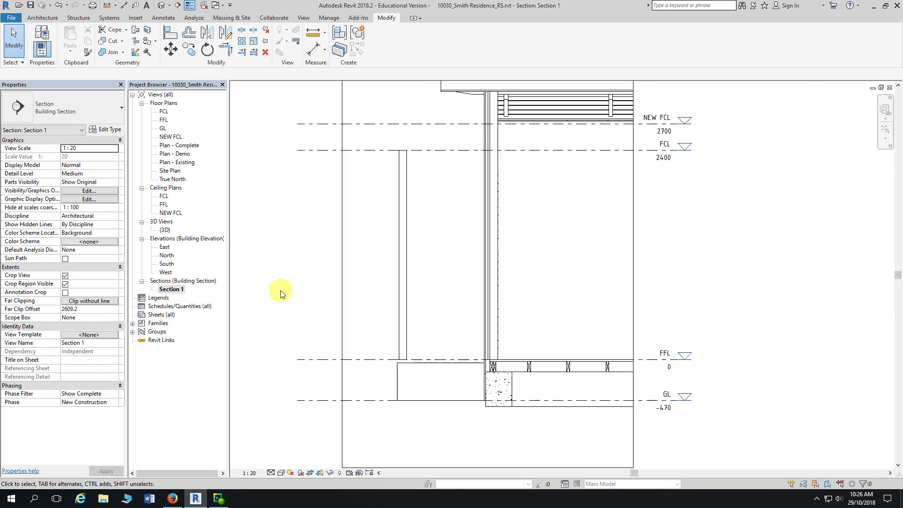
pyautogui.scroll(2, 281, 294)
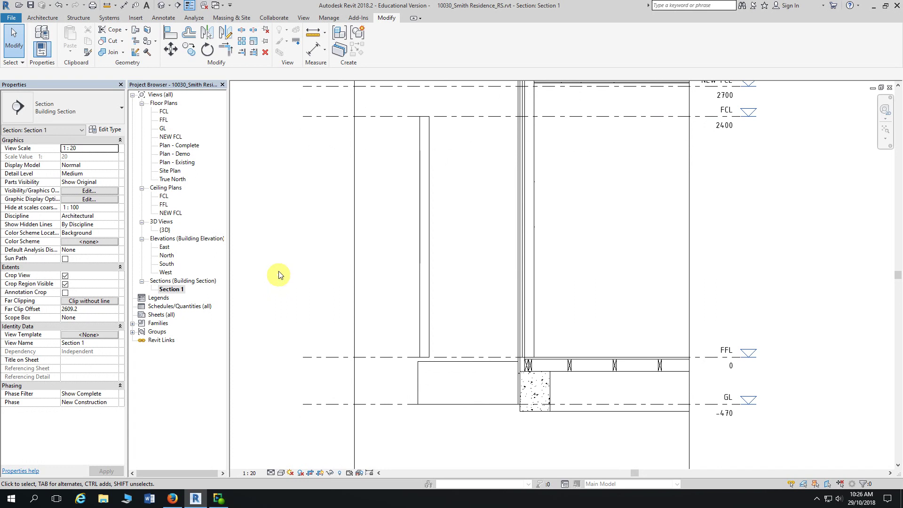
pyautogui.scroll(1, 296, 256)
pyautogui.moveTo(352, 307); pyautogui.dragTo(296, 216, button='middle')
pyautogui.click(404, 217)
pyautogui.scroll(2, 373, 294)
pyautogui.scroll(1, 383, 295)
pyautogui.scroll(1, 413, 280)
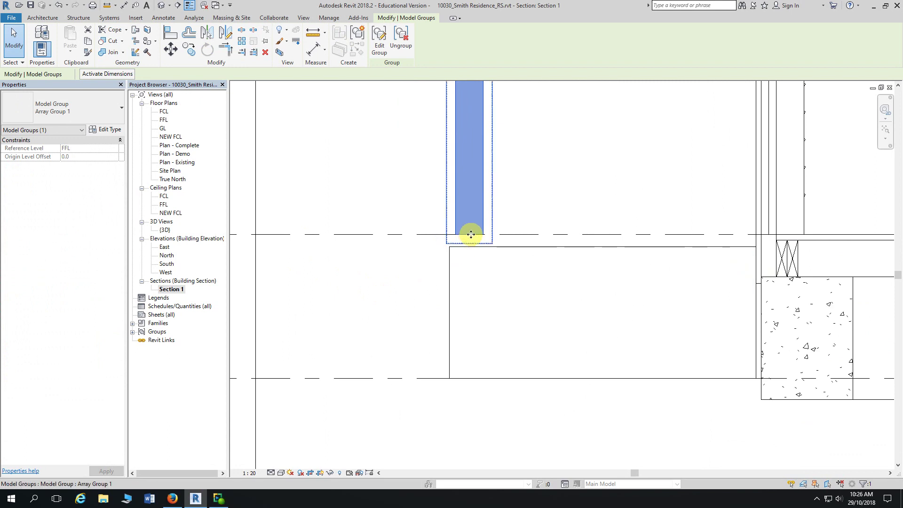
pyautogui.moveTo(469, 235); pyautogui.dragTo(460, 194, button='middle')
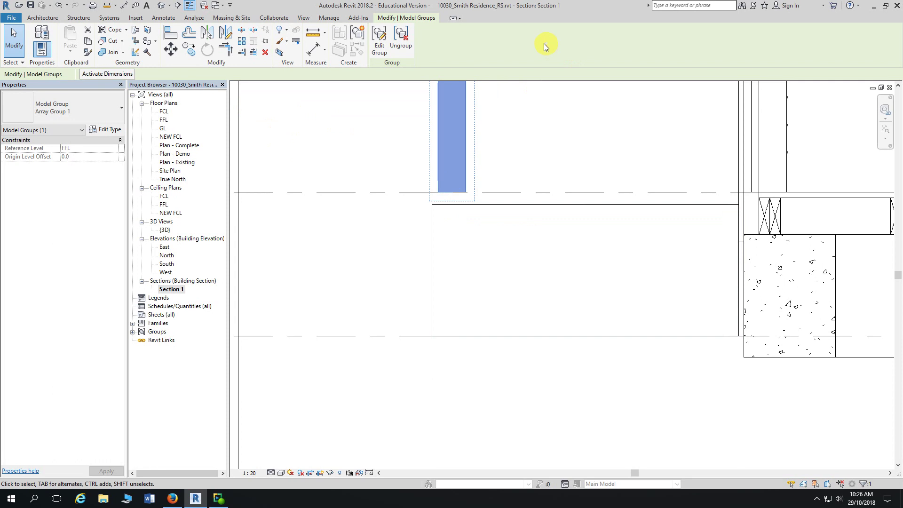
pyautogui.press('Escape')
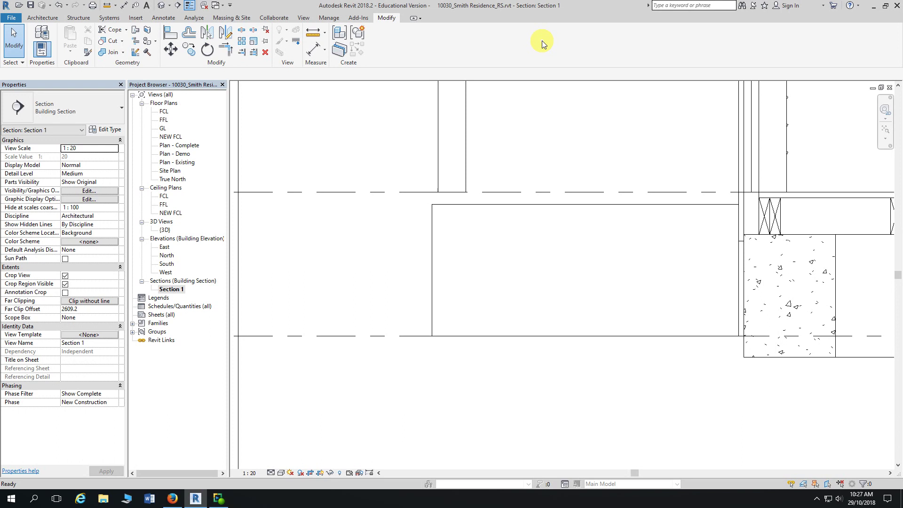
# Step: Edit the array group of the deck column in Section 1, set the column's base offset to -40, and finish the group
pyautogui.click(464, 120)
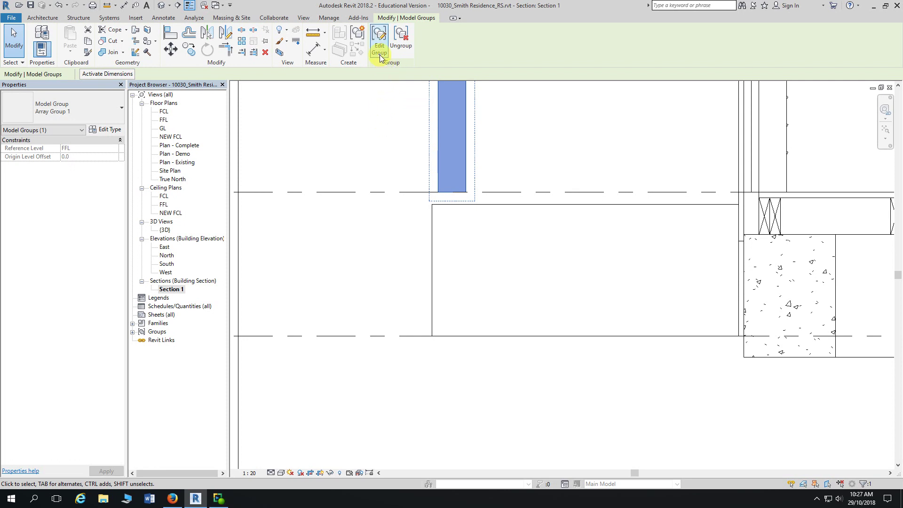
pyautogui.click(379, 39)
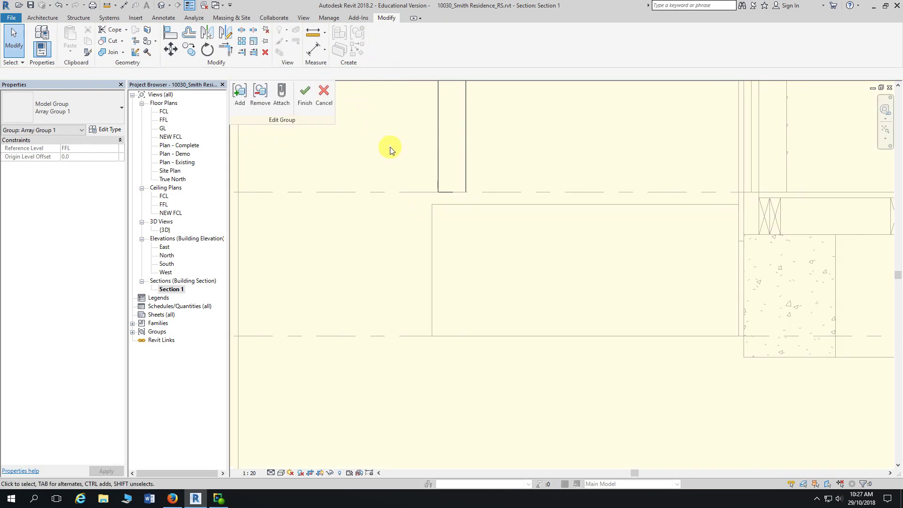
pyautogui.click(438, 125)
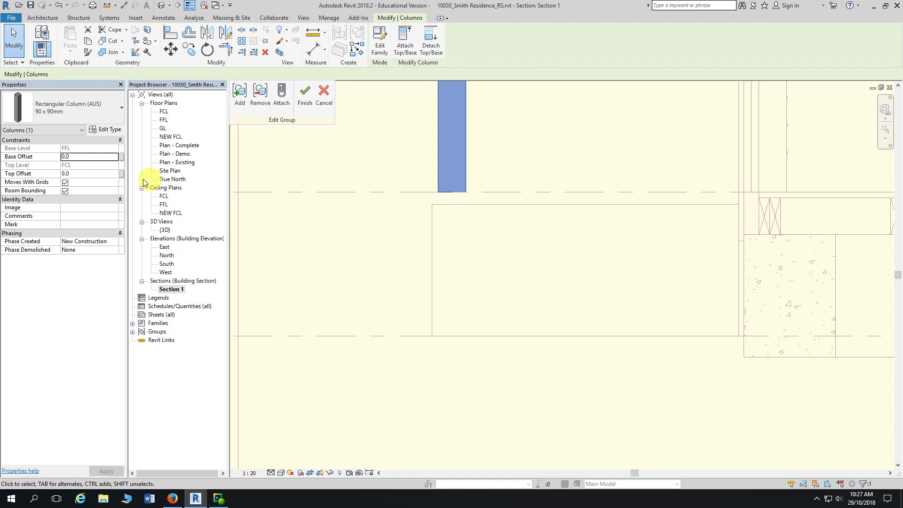
pyautogui.click(71, 157)
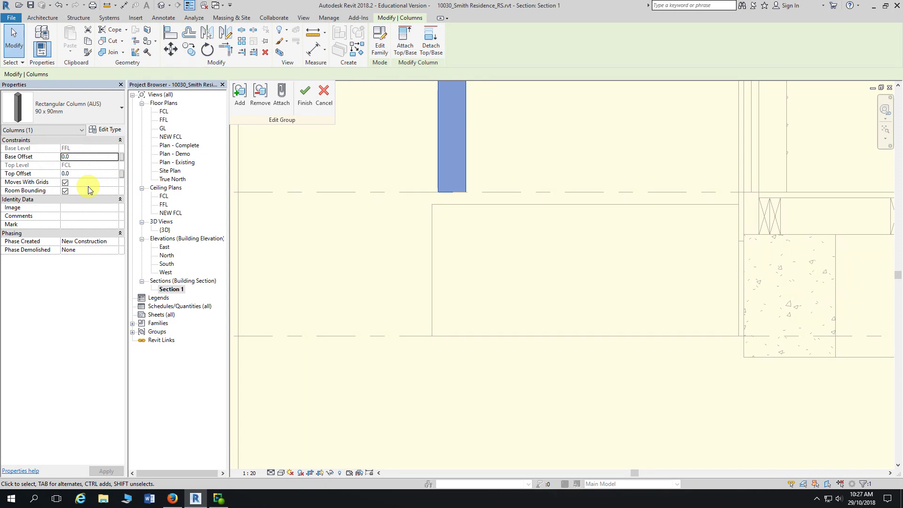
pyautogui.click(74, 158)
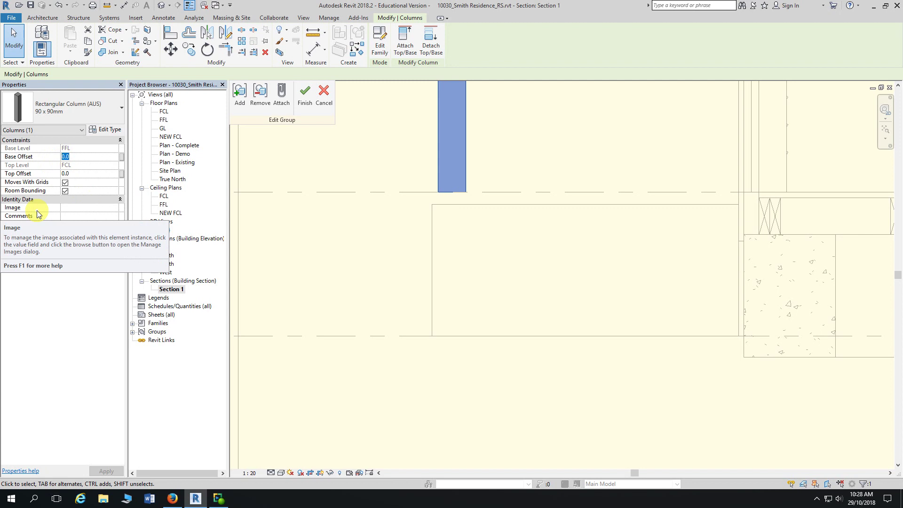
pyautogui.write('-')
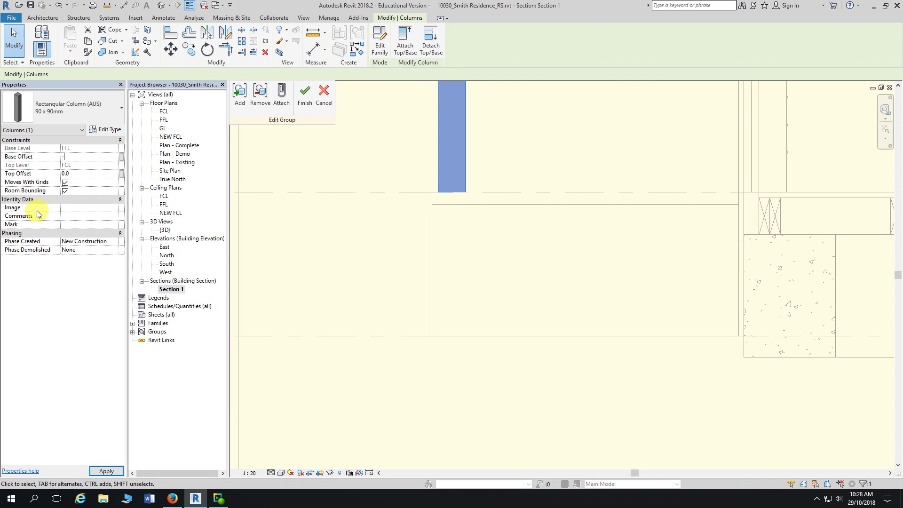
pyautogui.write('40')
pyautogui.press('Return')
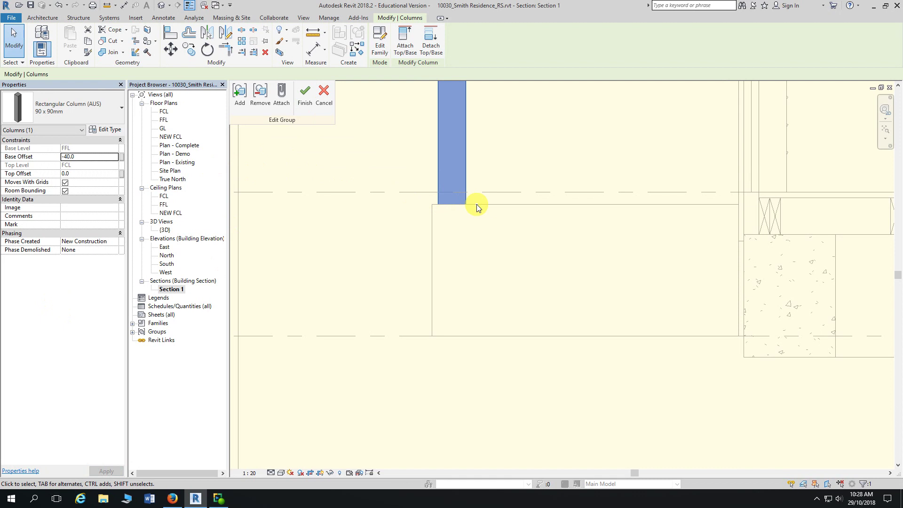
pyautogui.click(308, 100)
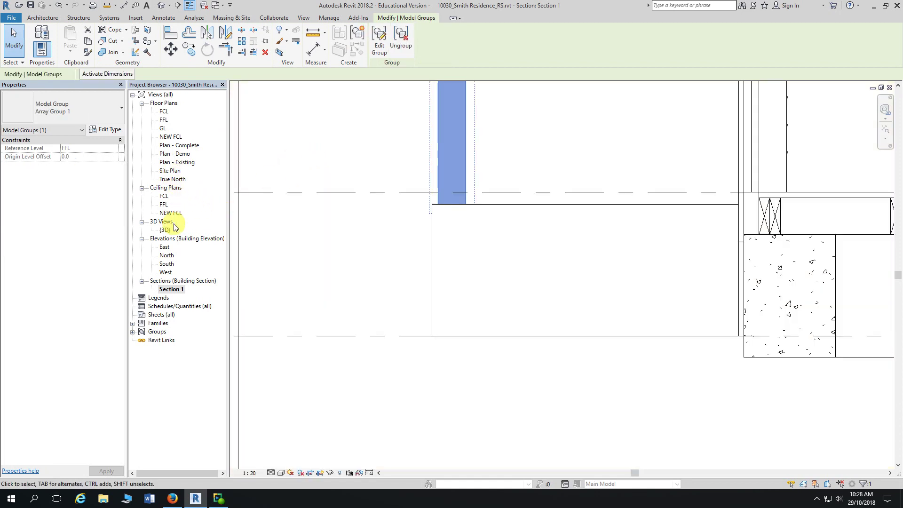
# Step: Open the West elevation and check that the bases of all arrayed columns meet the deck
pyautogui.doubleClick(166, 272)
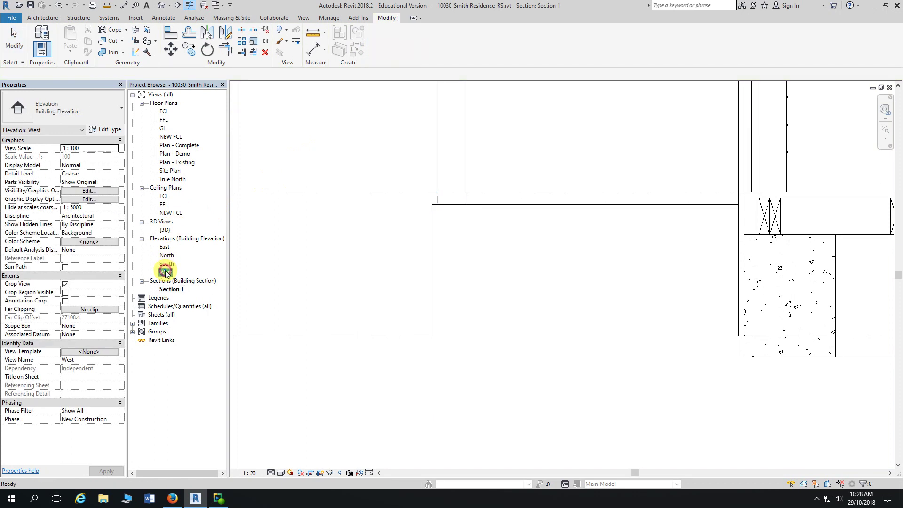
pyautogui.scroll(6, 657, 329)
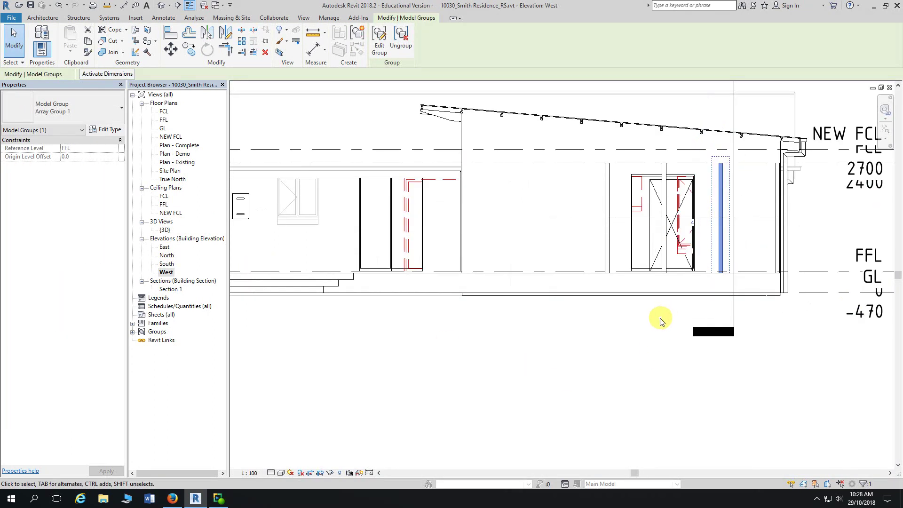
pyautogui.moveTo(658, 319); pyautogui.dragTo(598, 308, button='middle')
pyautogui.scroll(3, 598, 305)
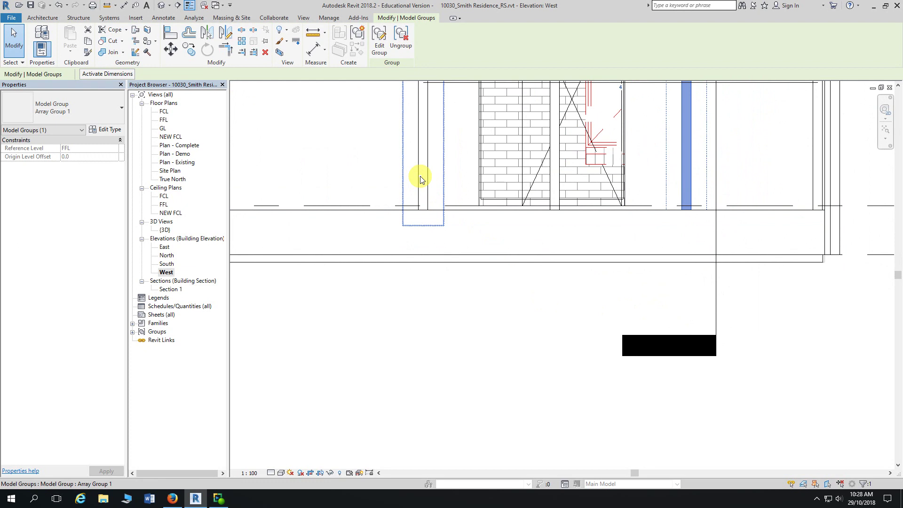
pyautogui.scroll(-3, 521, 338)
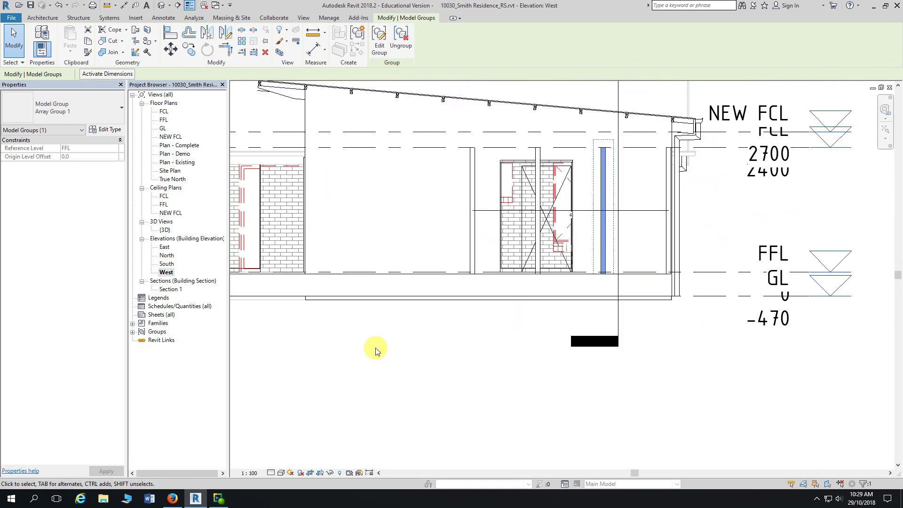
# Step: Return to the Plan - Complete floor plan, clear the selection, and set its visual style to Hidden Line
pyautogui.doubleClick(188, 146)
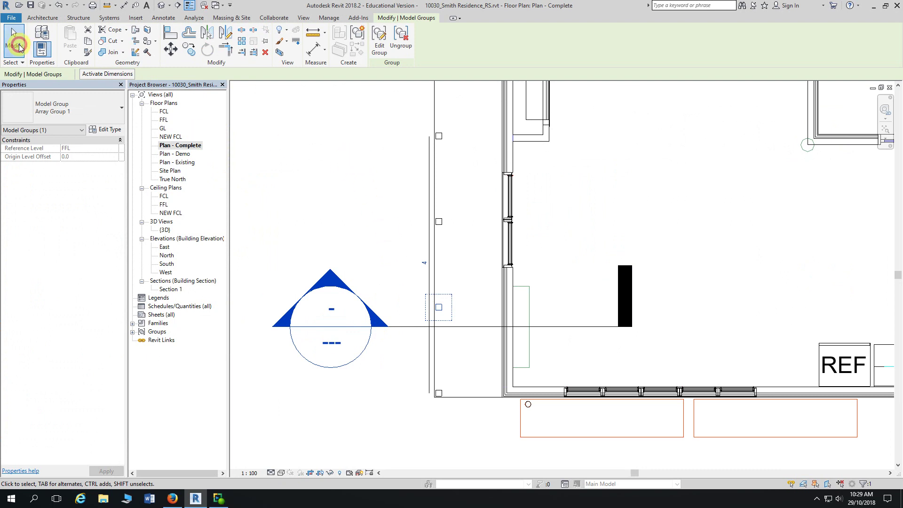
pyautogui.click(512, 285)
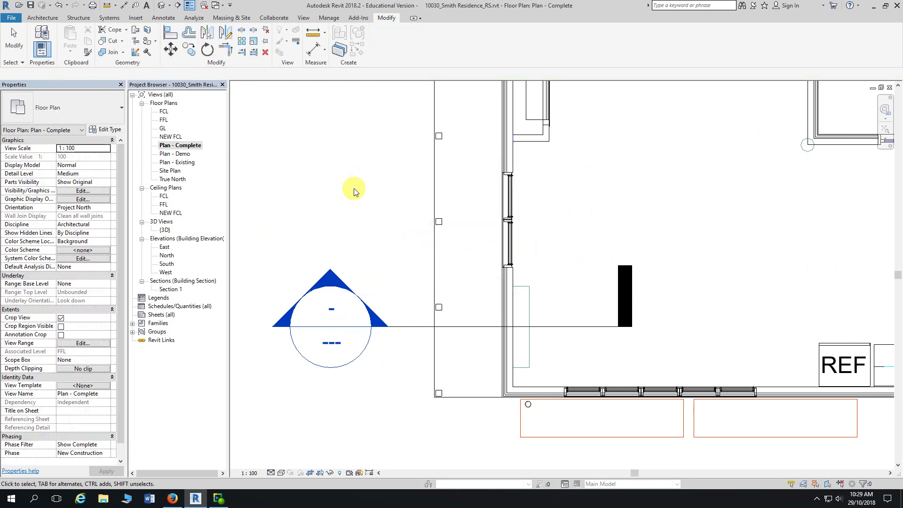
pyautogui.scroll(-2, 369, 246)
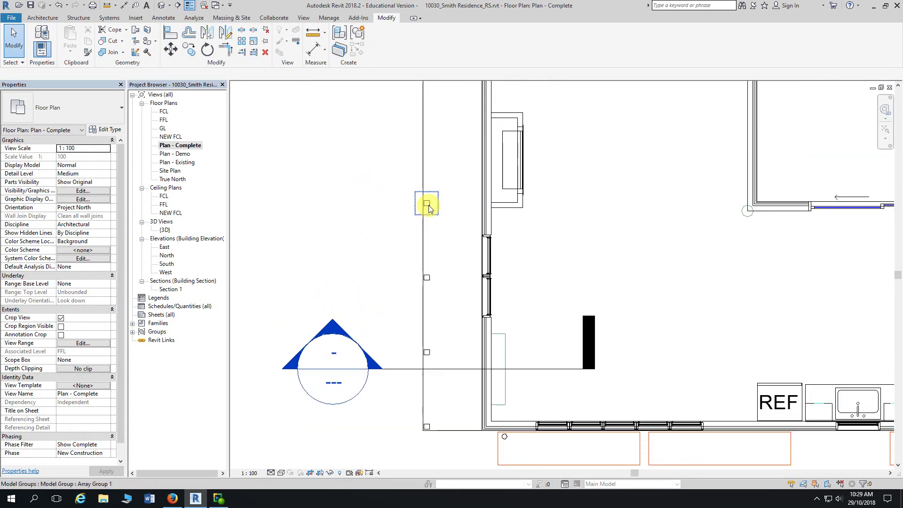
pyautogui.scroll(-1, 365, 225)
pyautogui.moveTo(362, 282)
pyautogui.mouseDown(button='middle')
pyautogui.moveTo(379, 320)
pyautogui.moveTo(373, 346)
pyautogui.moveTo(373, 286)
pyautogui.moveTo(356, 265)
pyautogui.mouseUp(button='middle')
pyautogui.scroll(-2, 373, 278)
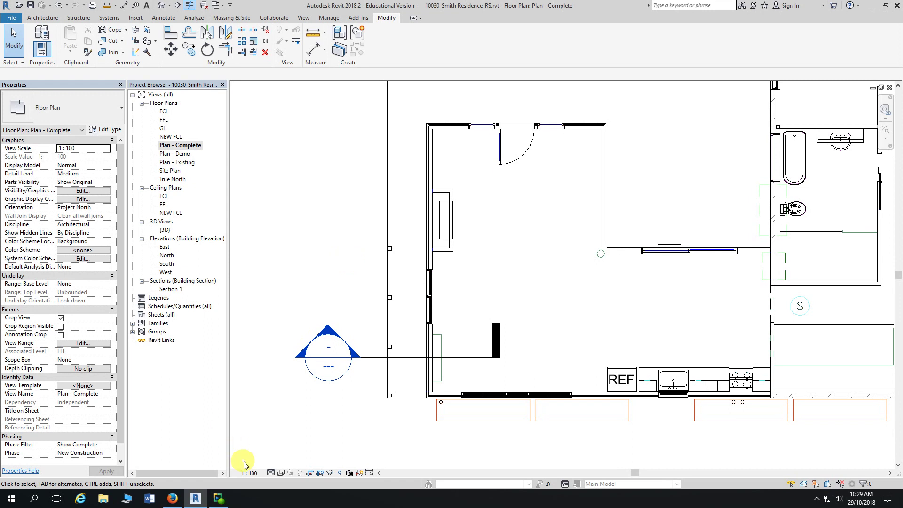
pyautogui.click(281, 472)
pyautogui.click(292, 435)
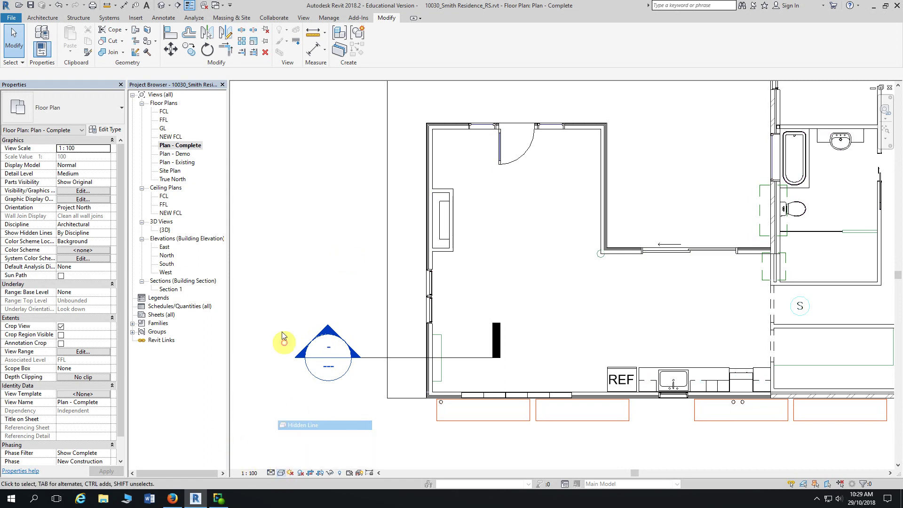
pyautogui.moveTo(293, 159)
pyautogui.mouseDown(button='middle')
pyautogui.moveTo(294, 184)
pyautogui.moveTo(318, 185)
pyautogui.mouseUp(button='middle')
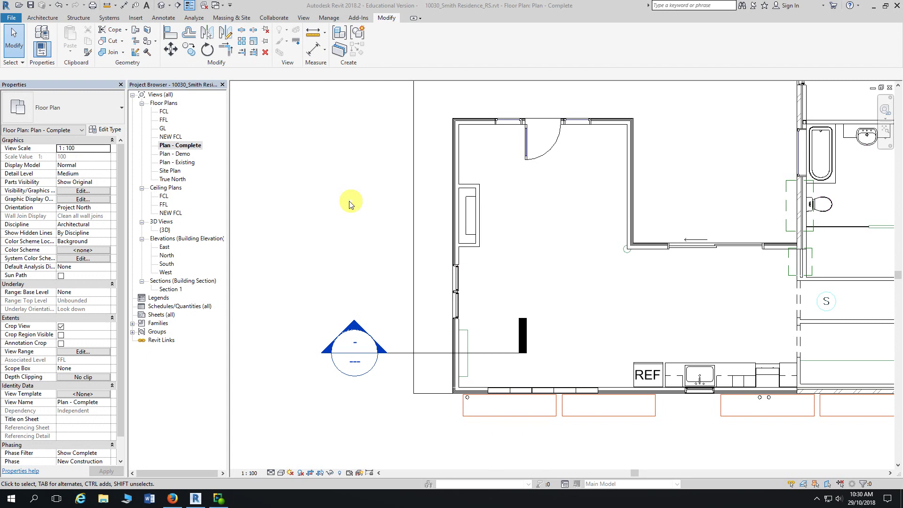
# Step: Examine the existing porch column's base and top offsets and the plan region around it
pyautogui.scroll(-2, 335, 201)
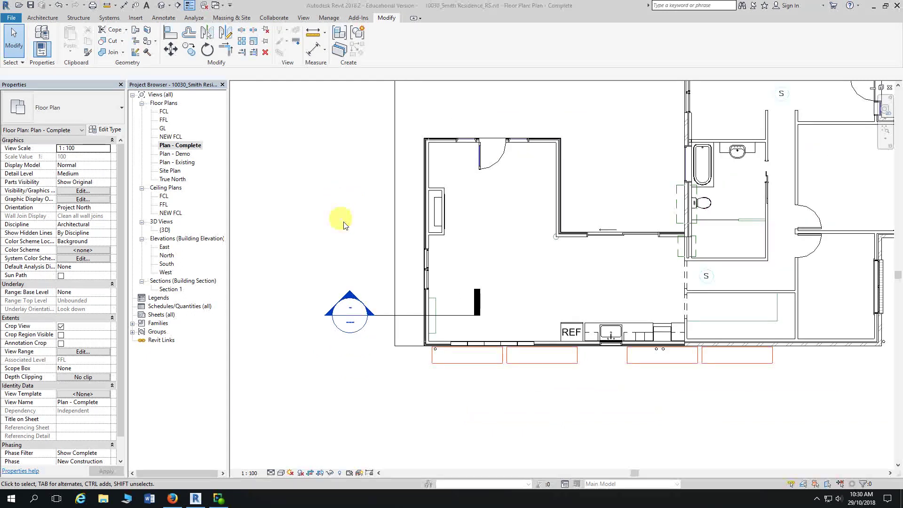
pyautogui.moveTo(763, 409); pyautogui.dragTo(660, 431, button='middle')
pyautogui.moveTo(767, 351); pyautogui.dragTo(814, 271, button='middle')
pyautogui.scroll(5, 810, 216)
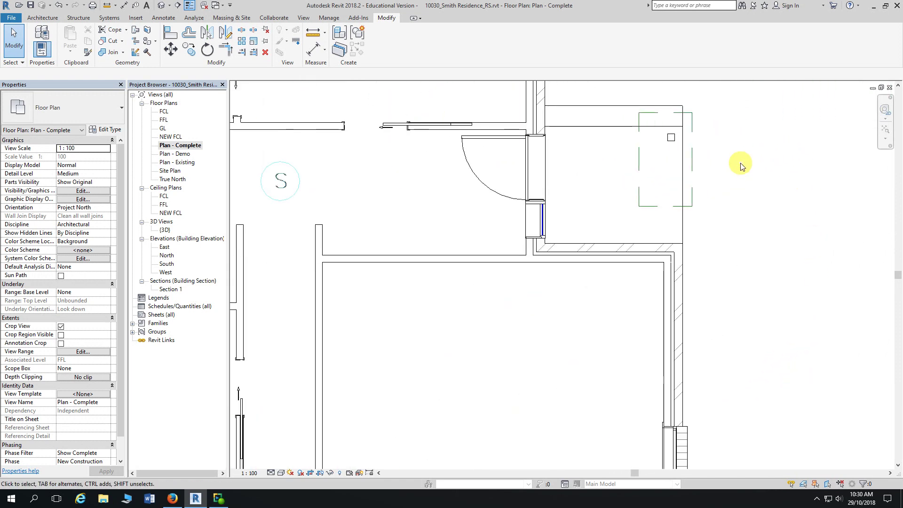
pyautogui.click(671, 138)
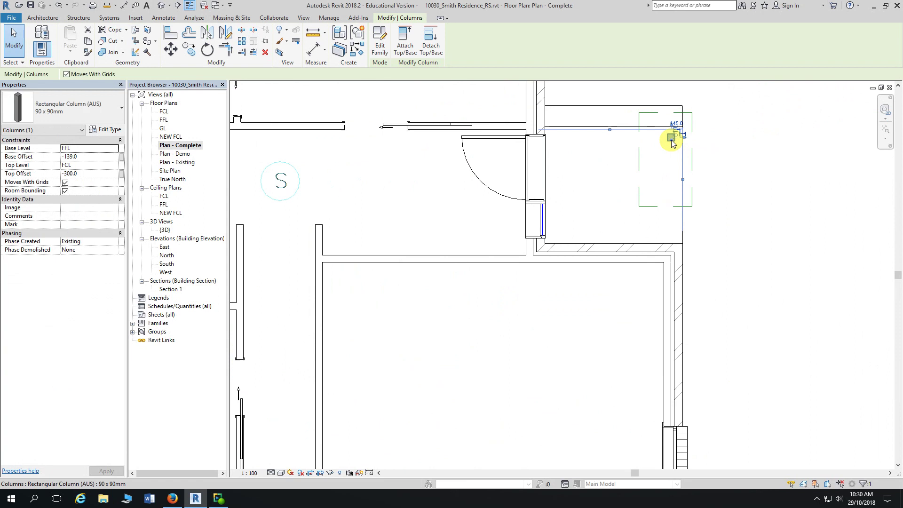
pyautogui.click(786, 167)
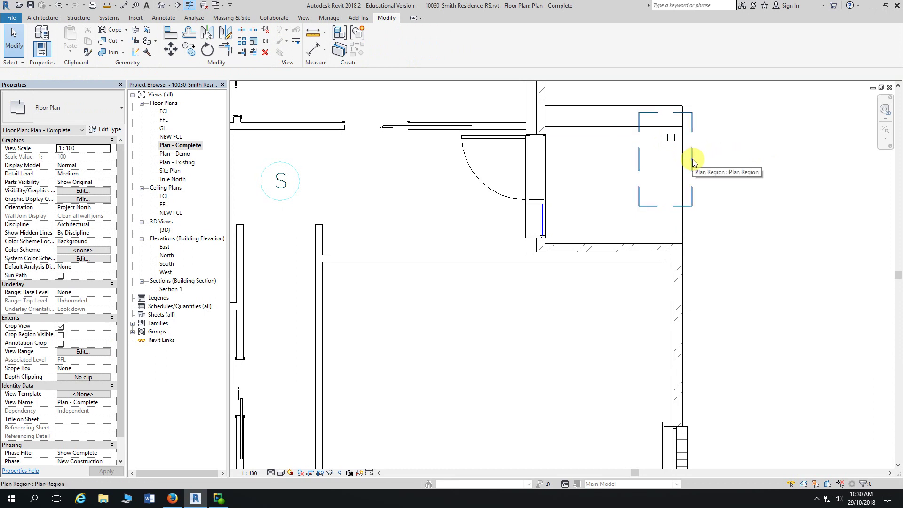
# Step: Move the plan region clear of the porch column to see its effect, and move it back over the column
pyautogui.click(692, 160)
pyautogui.moveTo(692, 166); pyautogui.dragTo(756, 169)
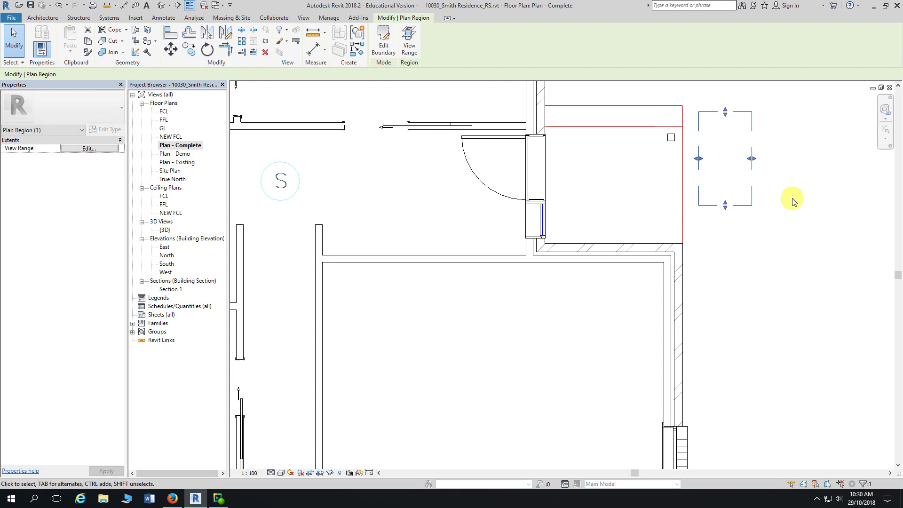
pyautogui.click(790, 198)
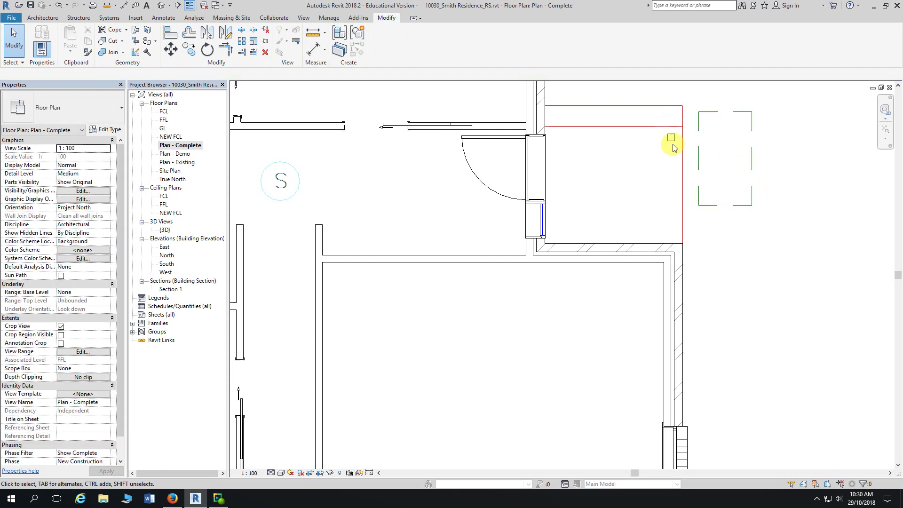
pyautogui.click(753, 167)
pyautogui.moveTo(742, 151); pyautogui.dragTo(698, 152)
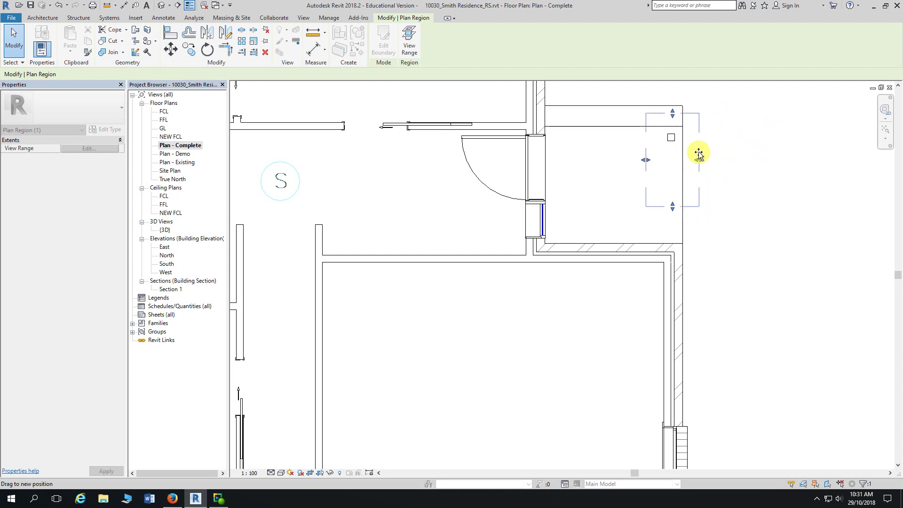
pyautogui.click(740, 163)
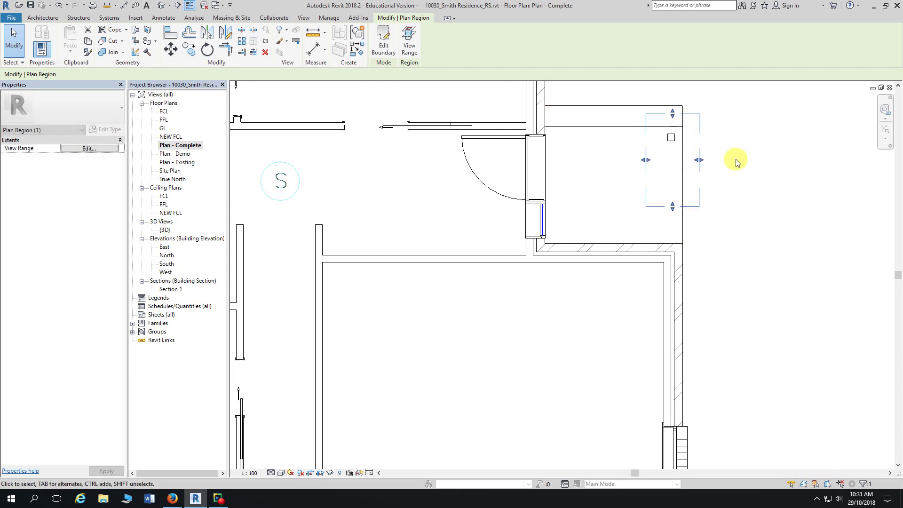
# Step: Review the view range of the porch column's plan region, including its cut plane offset, and close it without changes
pyautogui.click(699, 162)
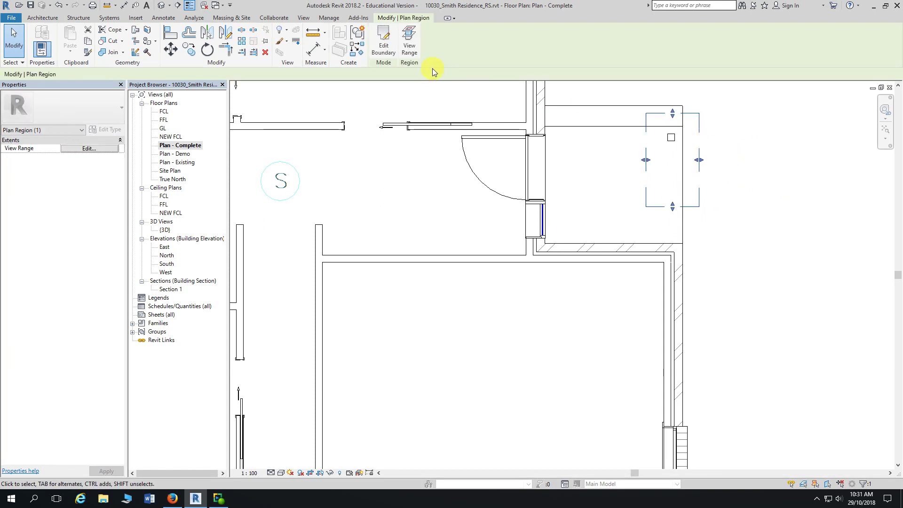
pyautogui.click(410, 49)
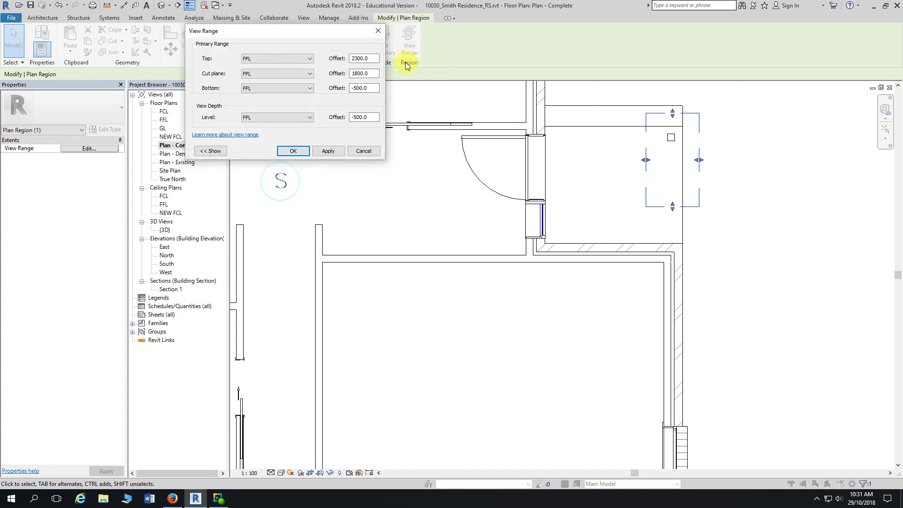
pyautogui.moveTo(369, 29); pyautogui.dragTo(611, 29)
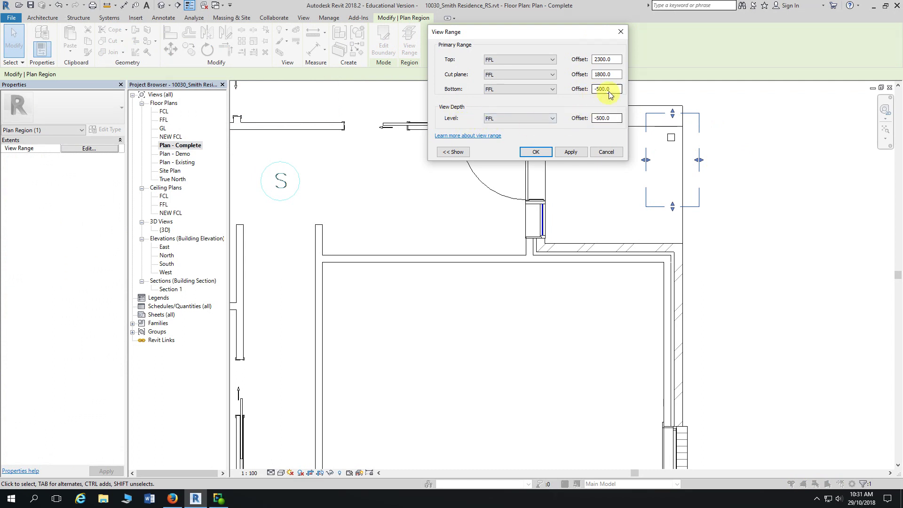
pyautogui.doubleClick(606, 75)
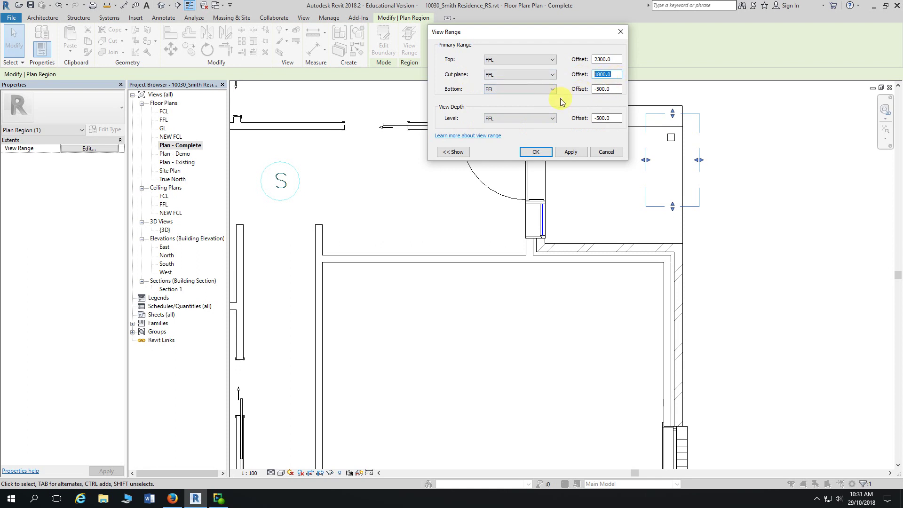
pyautogui.click(621, 33)
pyautogui.click(774, 160)
# Step: Start a plan region and sketch its rectangular boundary, about 740 by 4220 mm, over the outer deck edge beside the section marker
pyautogui.scroll(-2, 780, 174)
pyautogui.scroll(-2, 783, 183)
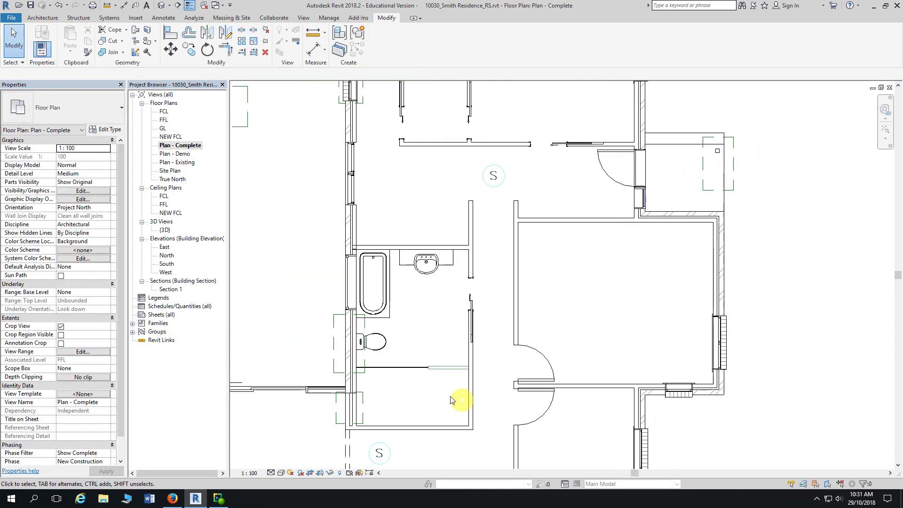
pyautogui.scroll(1, 323, 282)
pyautogui.moveTo(323, 282); pyautogui.dragTo(442, 215, button='middle')
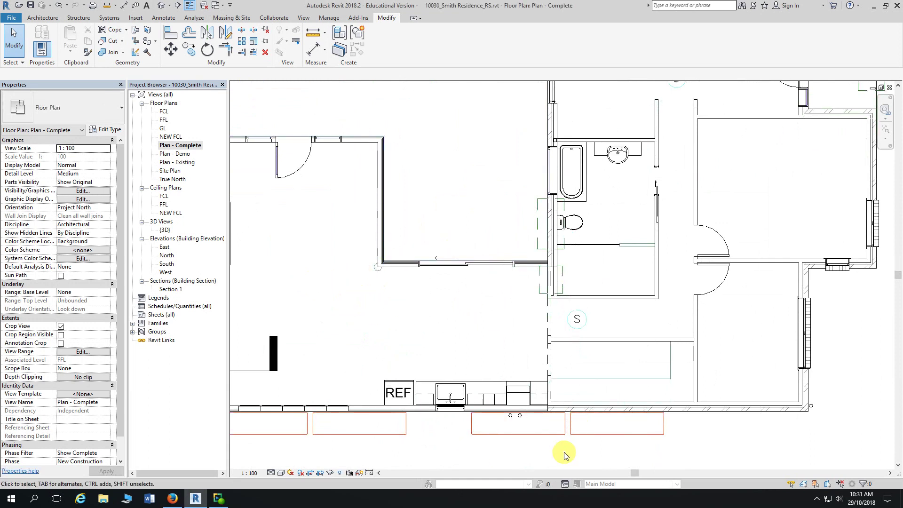
pyautogui.scroll(-2, 566, 450)
pyautogui.moveTo(570, 451); pyautogui.dragTo(726, 447, button='middle')
pyautogui.scroll(4, 355, 249)
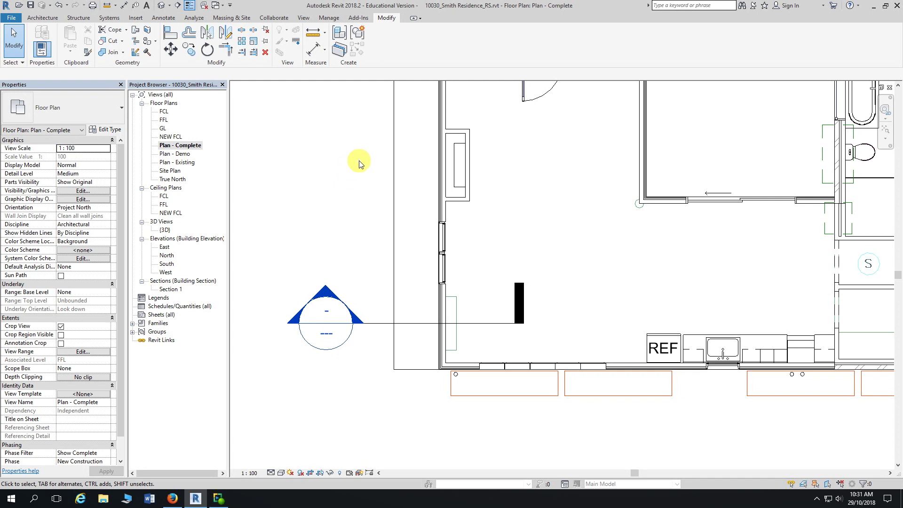
pyautogui.click(304, 19)
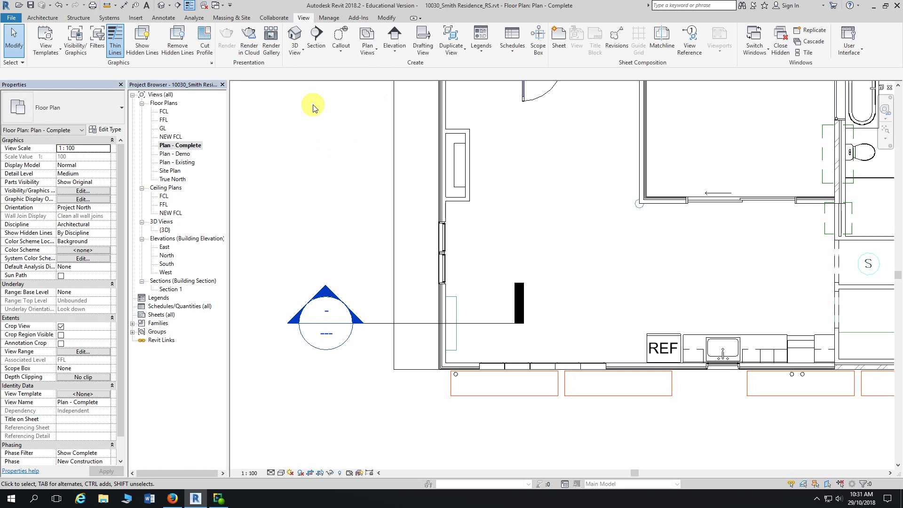
pyautogui.click(367, 47)
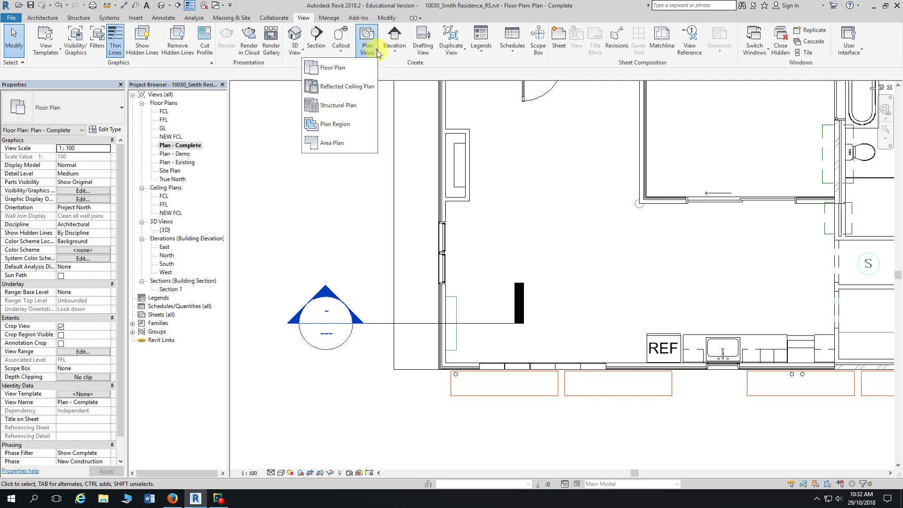
pyautogui.click(354, 127)
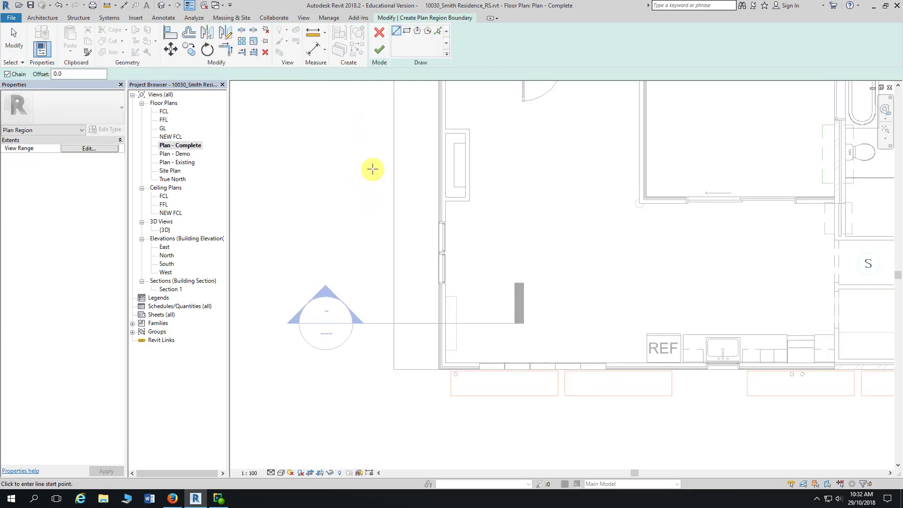
pyautogui.moveTo(372, 169)
pyautogui.mouseDown(button='middle')
pyautogui.moveTo(381, 175)
pyautogui.moveTo(367, 132)
pyautogui.mouseUp(button='middle')
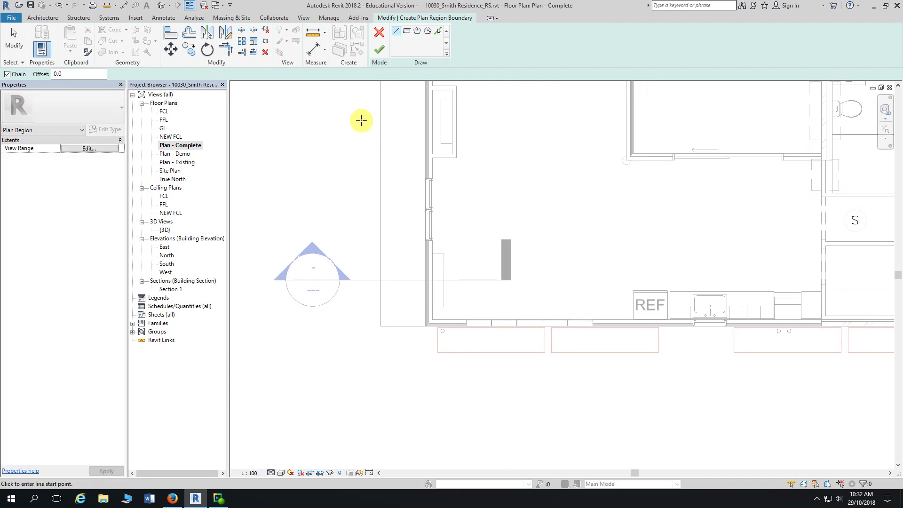
pyautogui.click(407, 31)
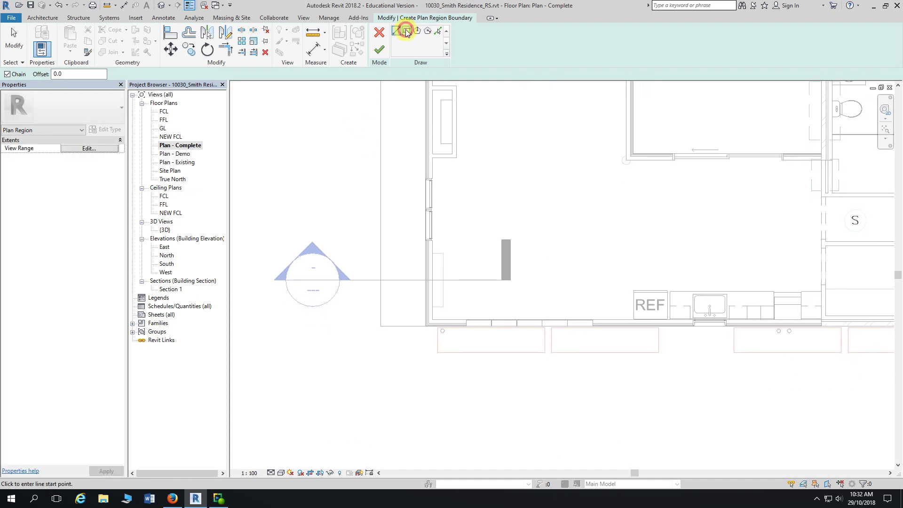
pyautogui.click(368, 152)
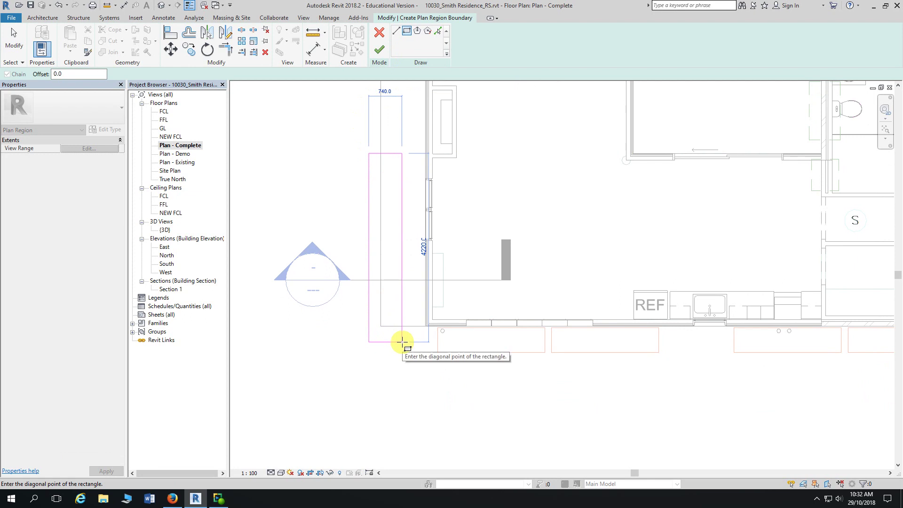
pyautogui.click(402, 341)
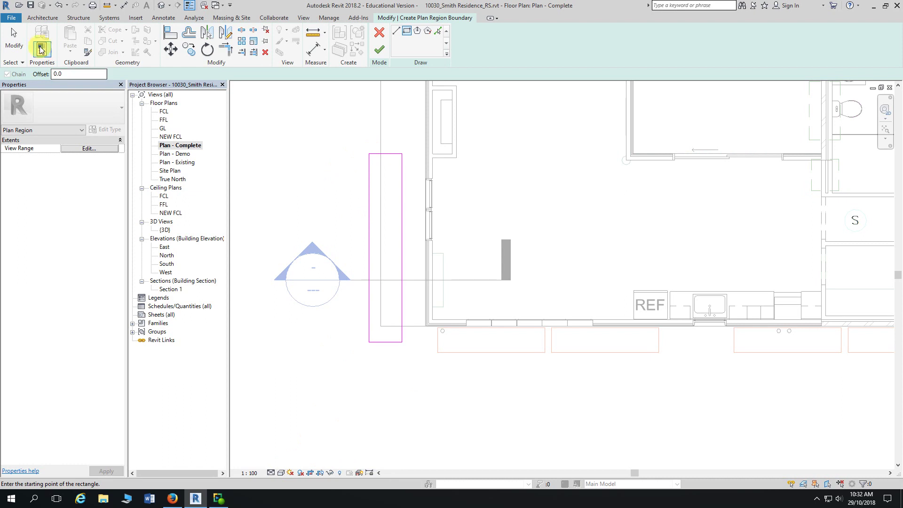
pyautogui.click(13, 42)
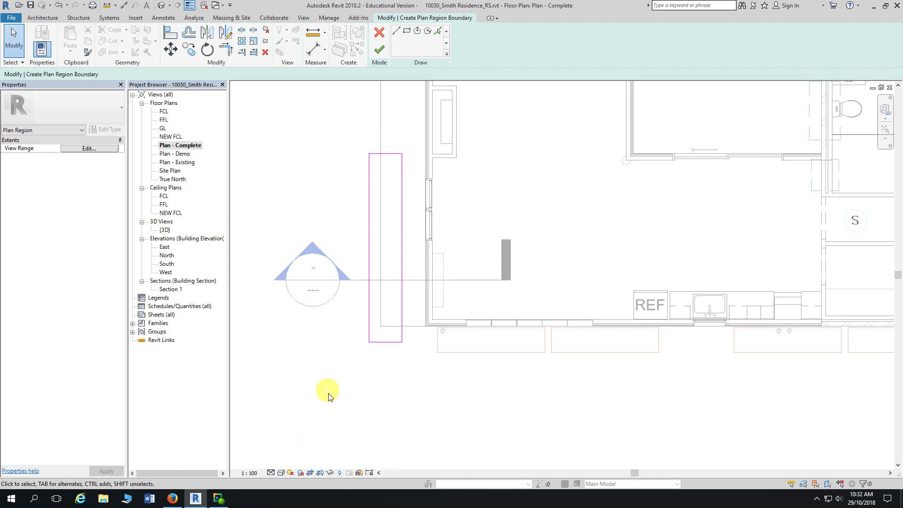
# Step: Display the plan in Wireframe and nudge the boundary's upper edge outward until it clears the uppermost deck column
pyautogui.click(281, 473)
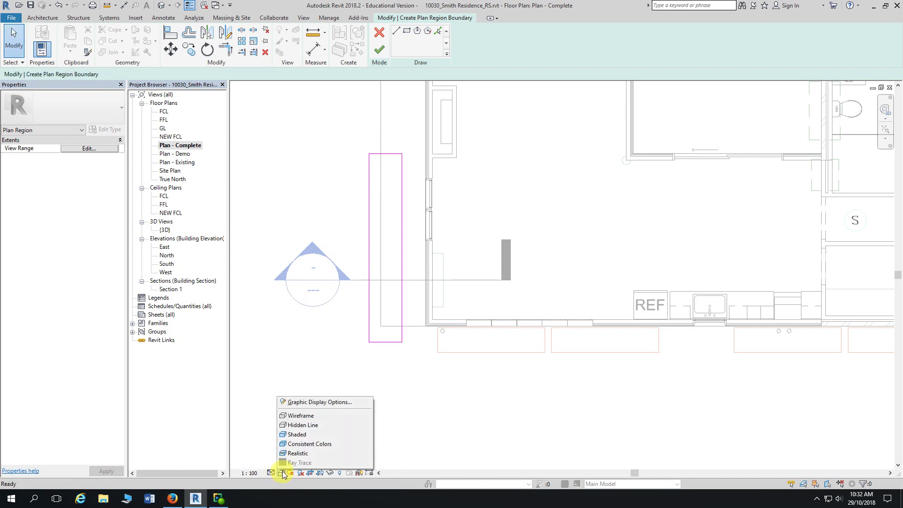
pyautogui.click(350, 414)
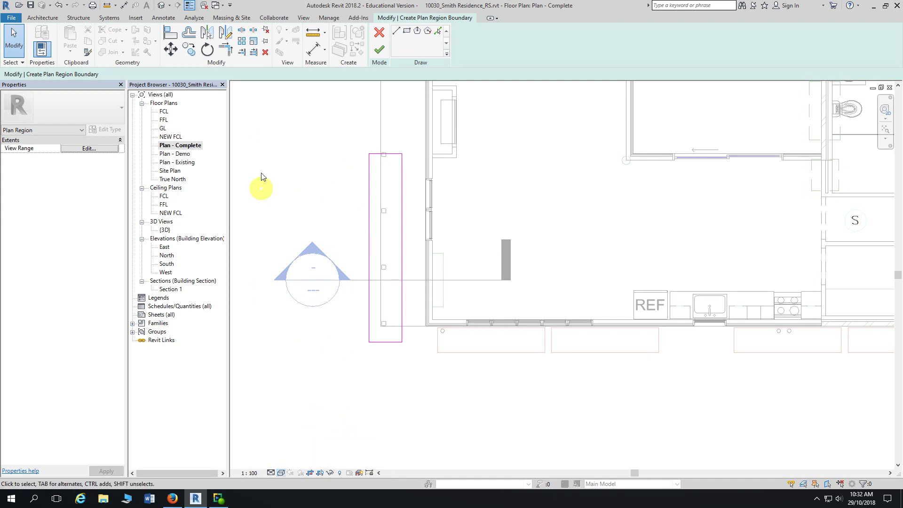
pyautogui.click(393, 153)
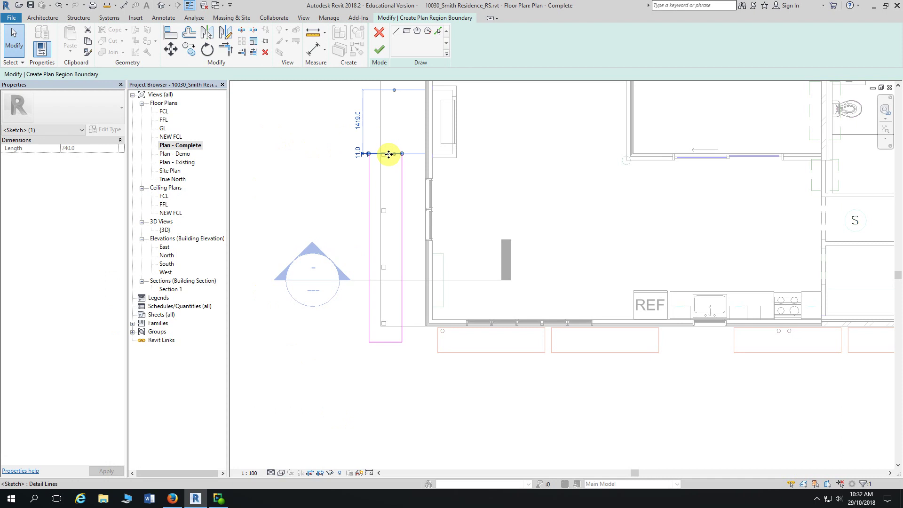
pyautogui.press('Up')
pyautogui.press('Up')
pyautogui.press('Up')
pyautogui.press('Up')
pyautogui.press('Up')
pyautogui.press('Up')
pyautogui.press('Up')
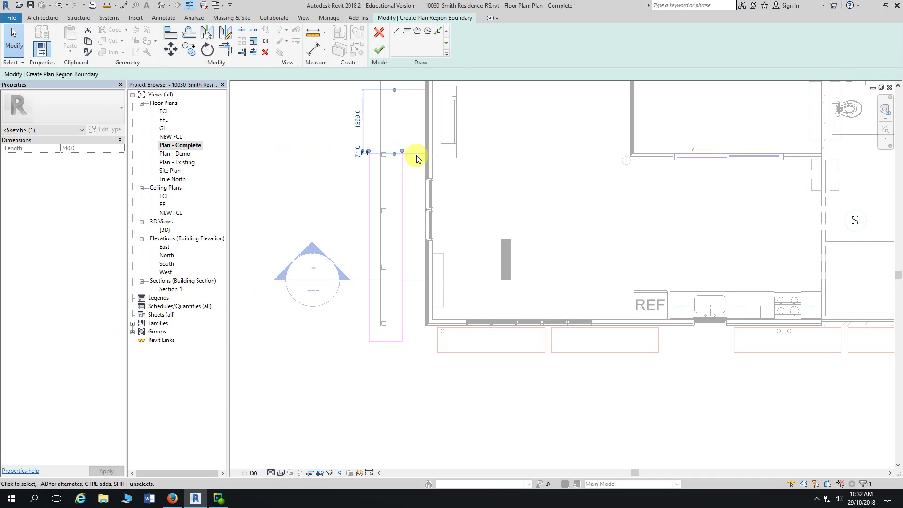
pyautogui.press('Up')
pyautogui.press('Up')
pyautogui.press('Up')
pyautogui.press('Escape')
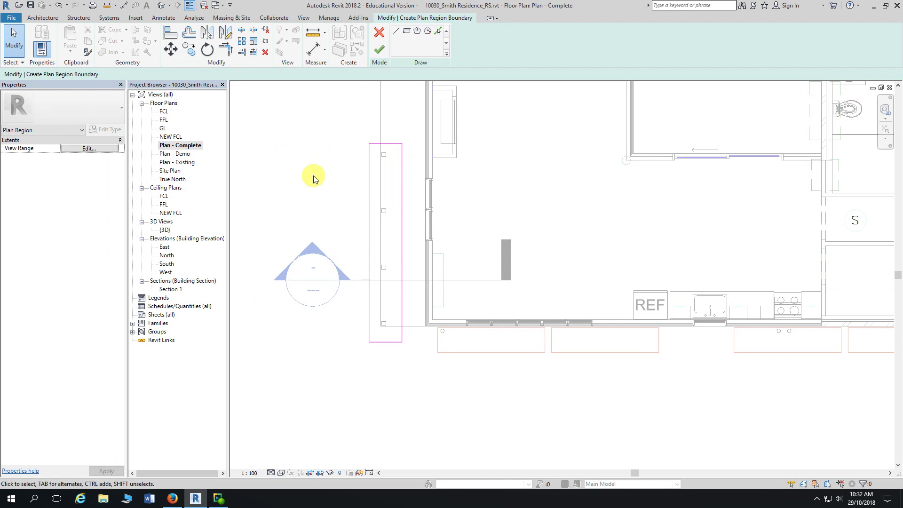
# Step: Restore the Hidden Line visual style, finish the plan region boundary, and clear the selection
pyautogui.click(281, 473)
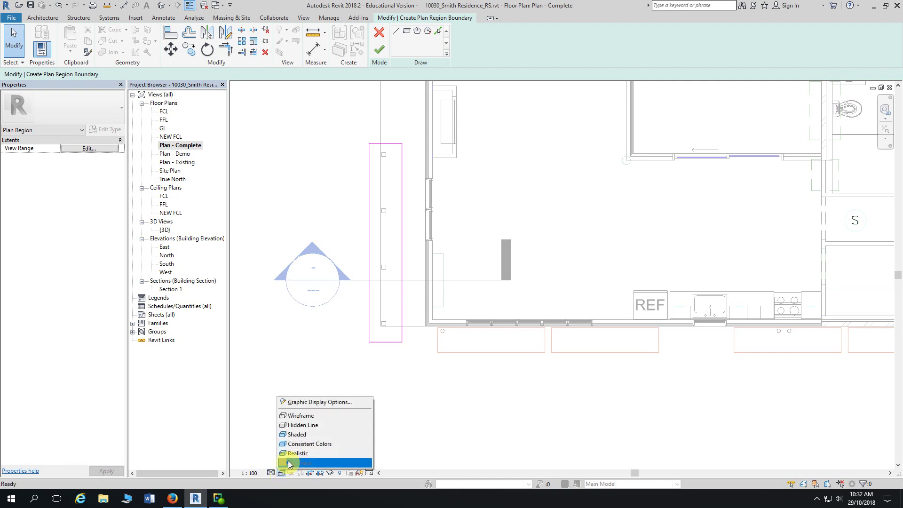
pyautogui.click(295, 426)
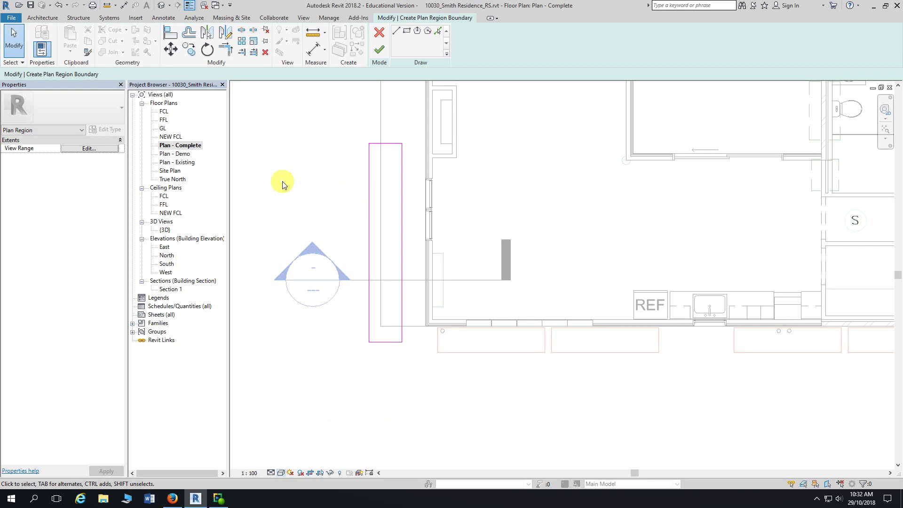
pyautogui.click(379, 50)
pyautogui.click(324, 135)
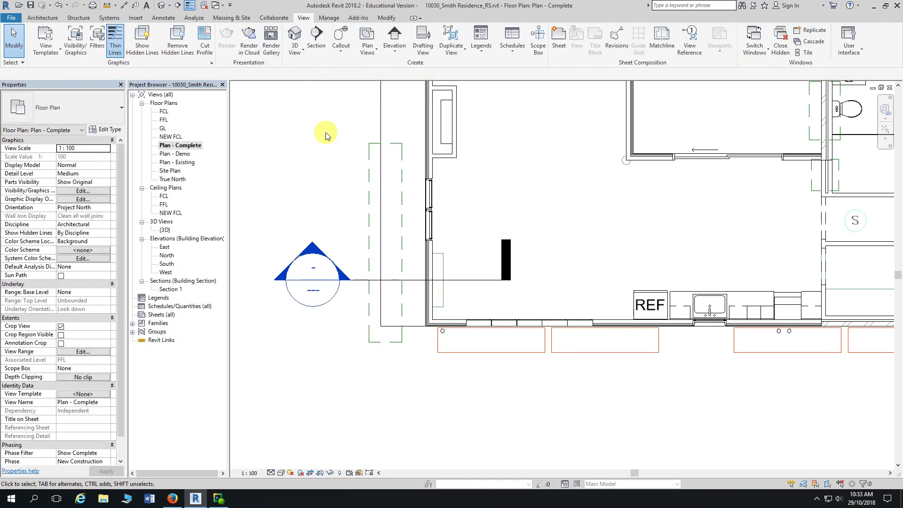
# Step: Set the deck plan region's cut plane offset to 2200 above FFL in its view range, apply it, and deselect the region
pyautogui.click(368, 156)
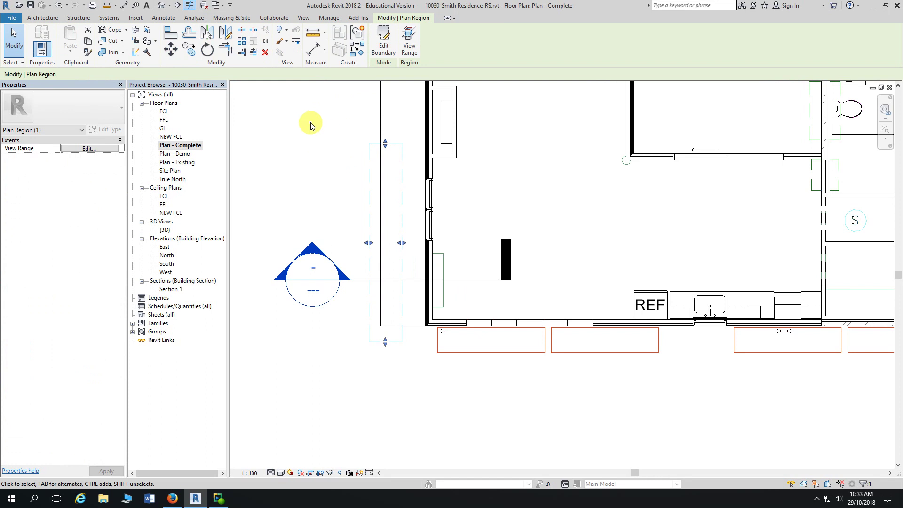
pyautogui.click(409, 43)
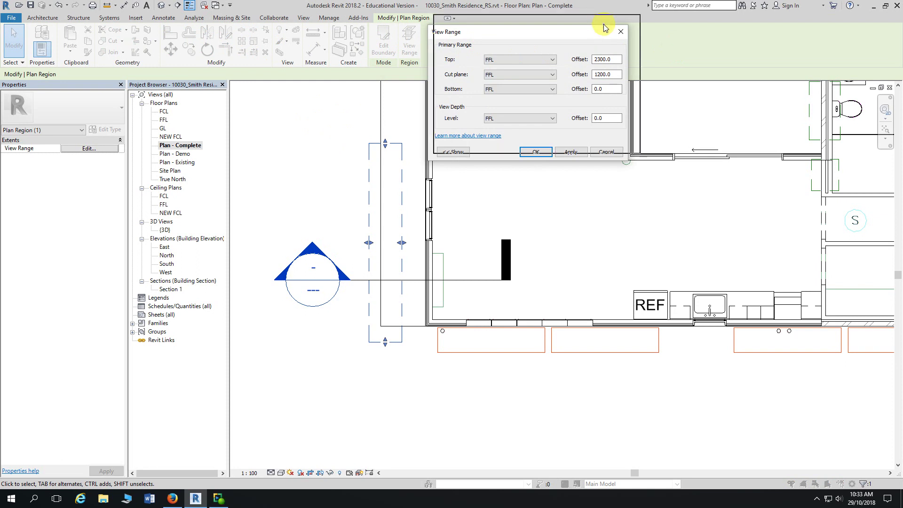
pyautogui.moveTo(593, 36); pyautogui.dragTo(603, 26)
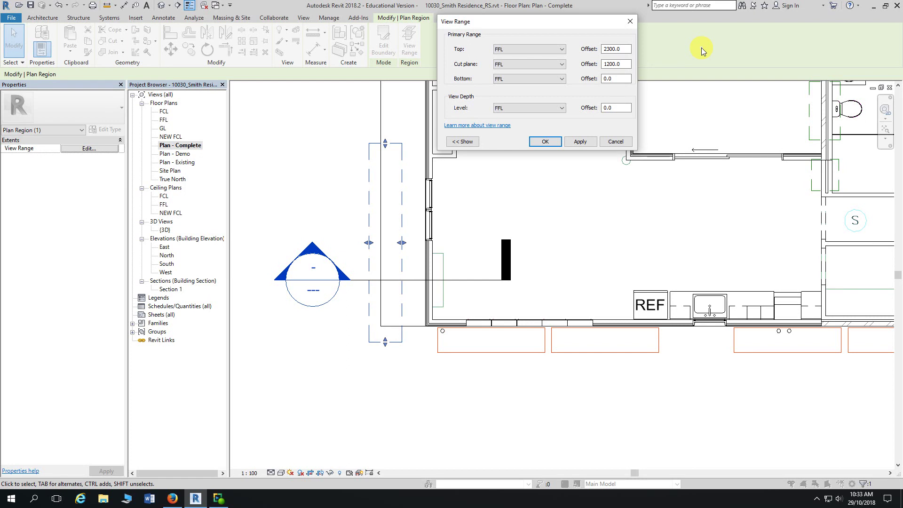
pyautogui.moveTo(625, 64); pyautogui.dragTo(592, 71)
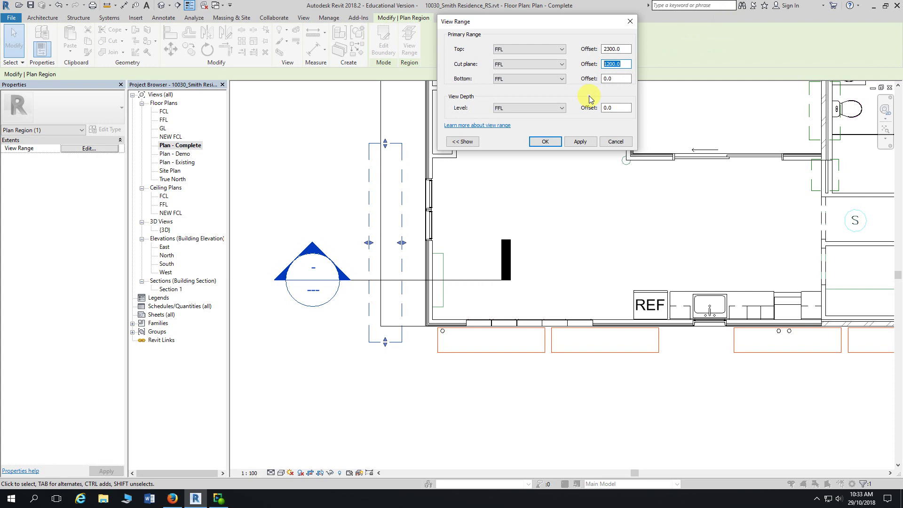
pyautogui.write('2000')
pyautogui.press('BackSpace')
pyautogui.press('BackSpace')
pyautogui.write('22')
pyautogui.press('BackSpace')
pyautogui.press('BackSpace')
pyautogui.write('00')
pyautogui.click(581, 142)
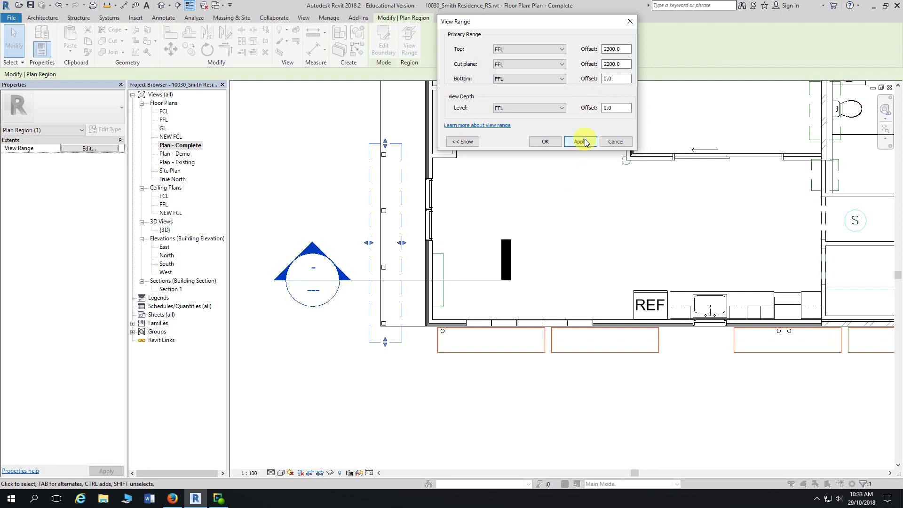
pyautogui.click(545, 141)
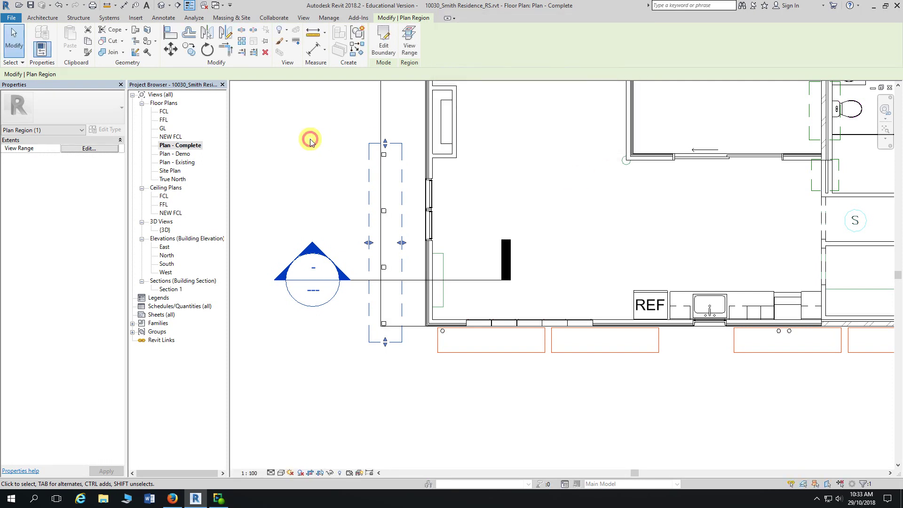
pyautogui.click(310, 142)
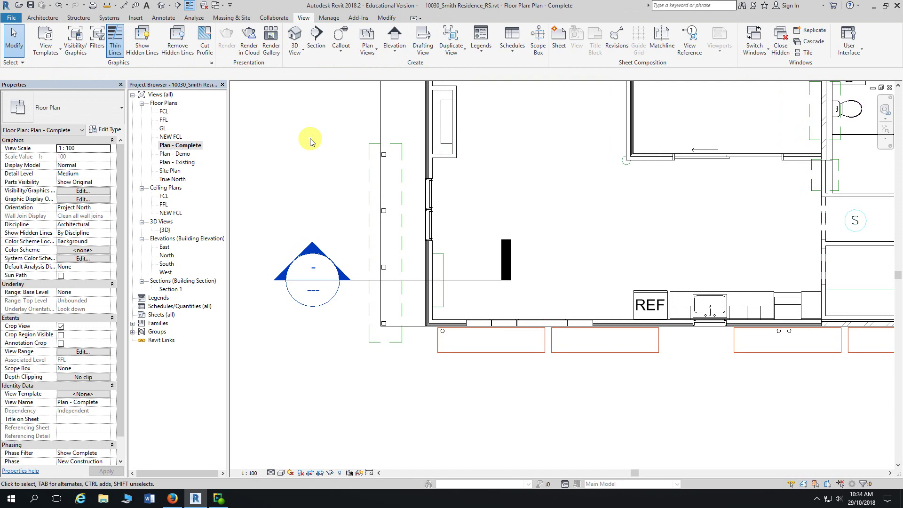
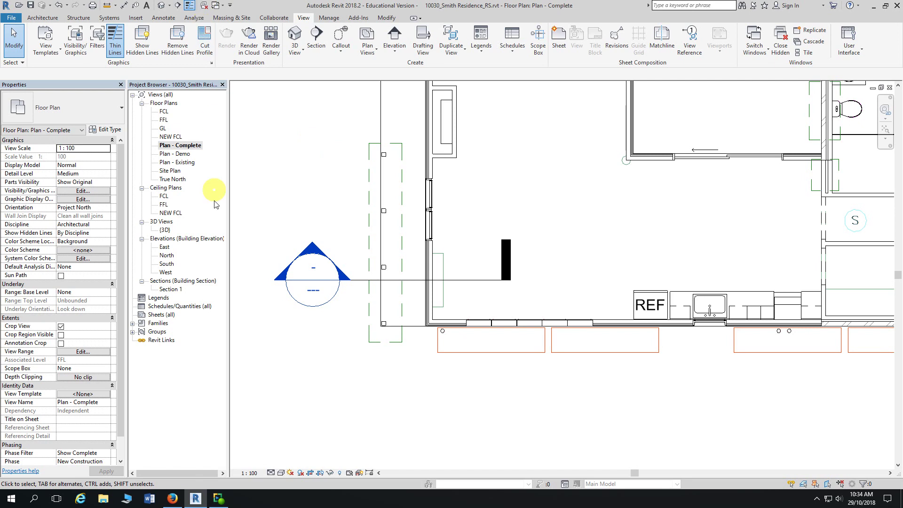
pyautogui.click(281, 472)
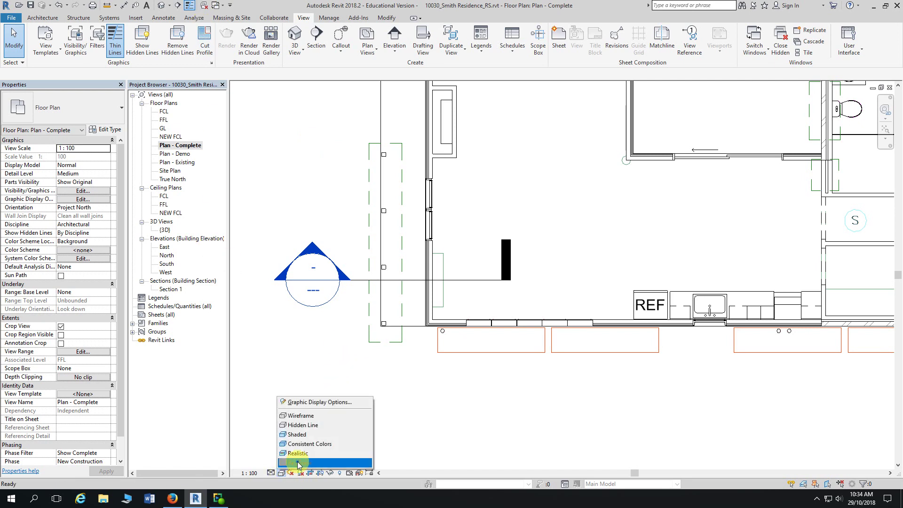
pyautogui.click(321, 426)
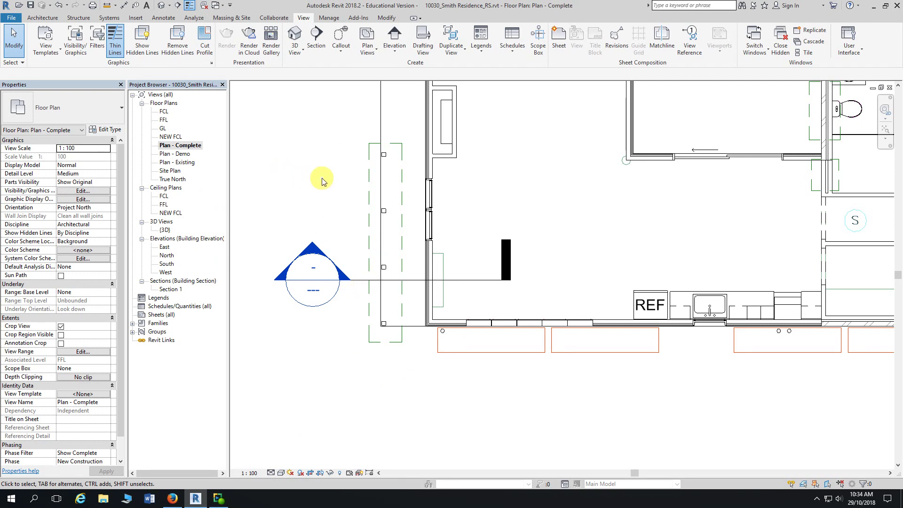
# Step: Move the small square plan region off the deck to the empty area outside the deck steps
pyautogui.moveTo(322, 179); pyautogui.dragTo(298, 177, button='middle')
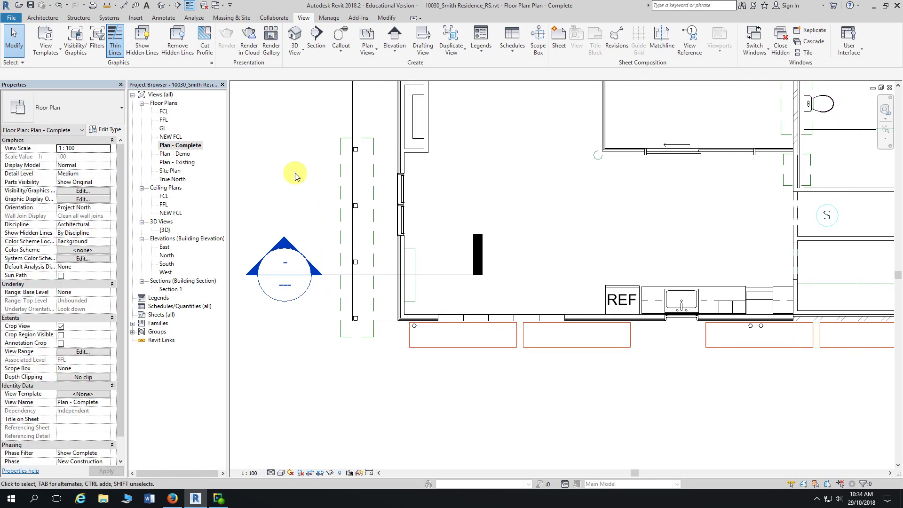
pyautogui.scroll(-3, 294, 176)
pyautogui.scroll(-2, 264, 197)
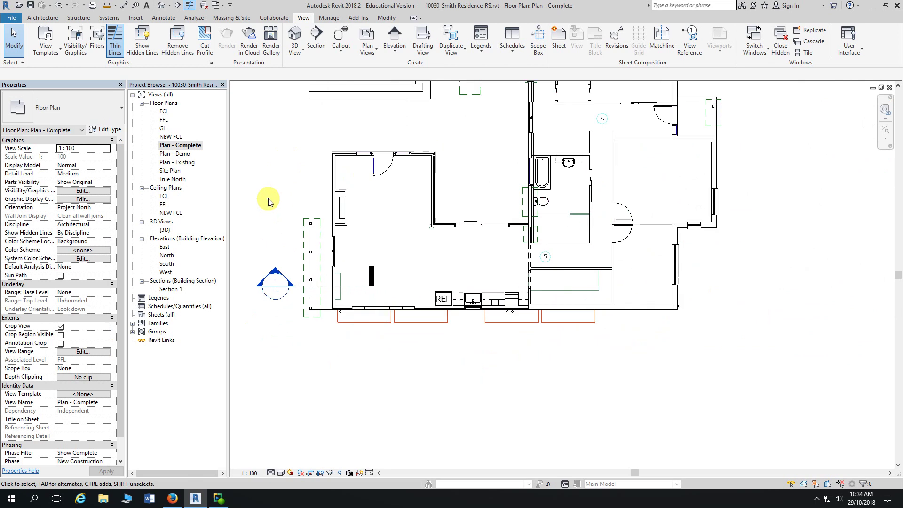
pyautogui.moveTo(264, 194); pyautogui.dragTo(288, 216, button='middle')
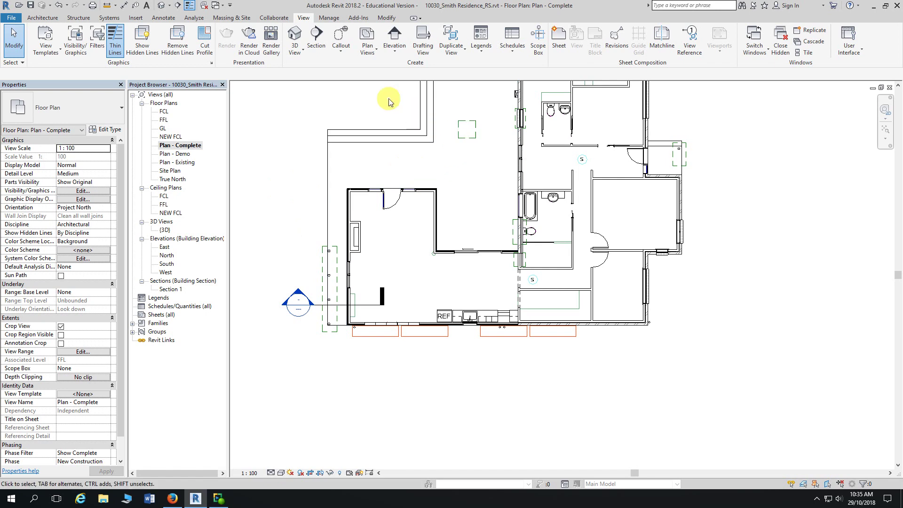
pyautogui.moveTo(405, 135); pyautogui.dragTo(408, 185, button='middle')
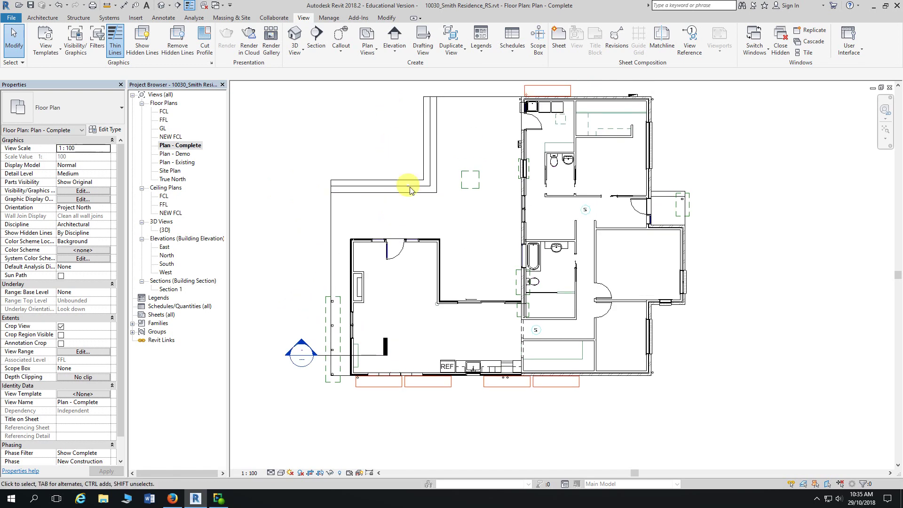
pyautogui.click(463, 189)
pyautogui.scroll(1, 312, 145)
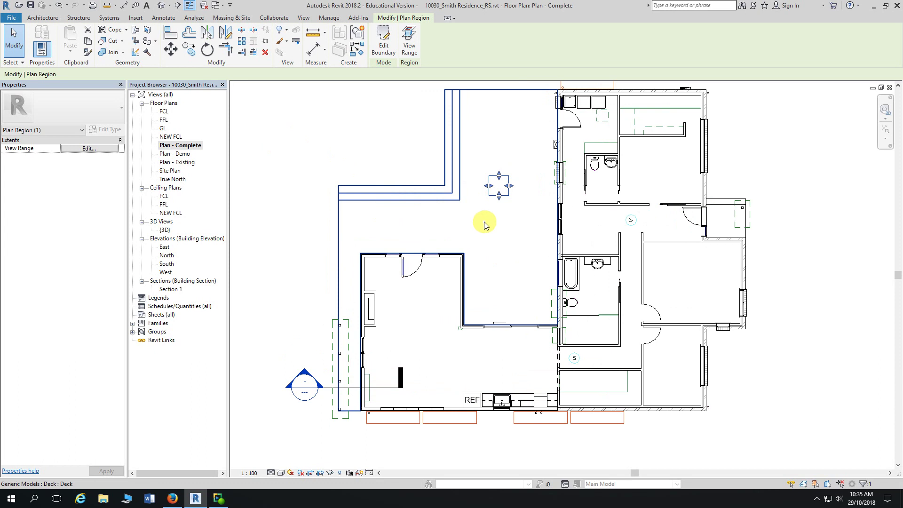
pyautogui.moveTo(484, 188); pyautogui.dragTo(384, 152)
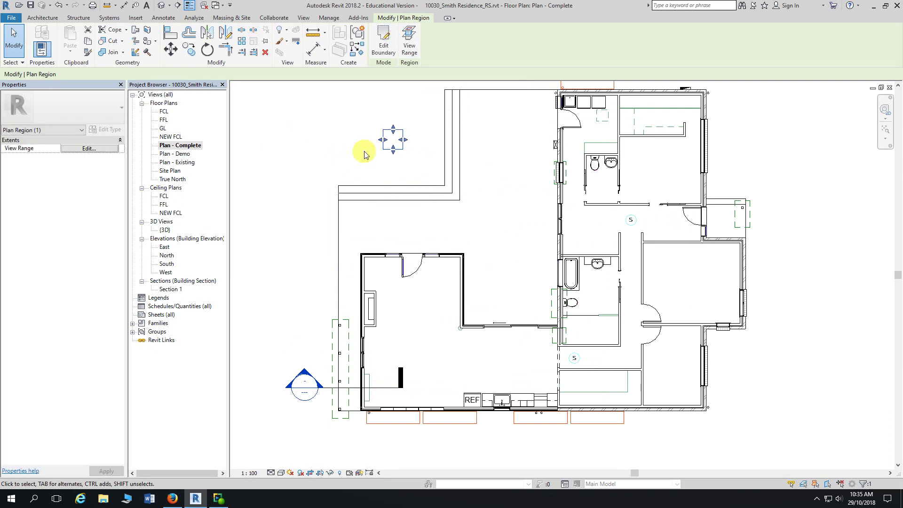
# Step: Move the small square plan region onto the deck area between the steps and the house wall, then deselect it
pyautogui.moveTo(383, 150); pyautogui.dragTo(294, 136)
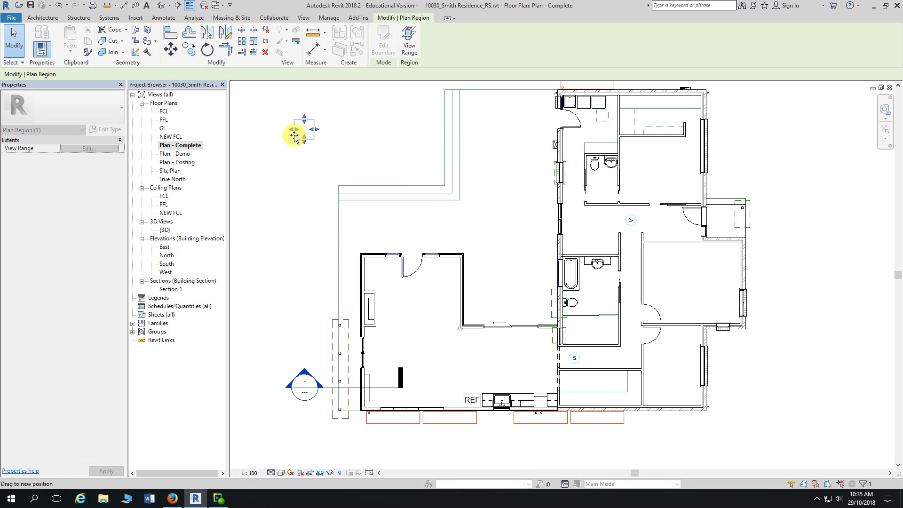
pyautogui.moveTo(361, 146); pyautogui.dragTo(490, 188)
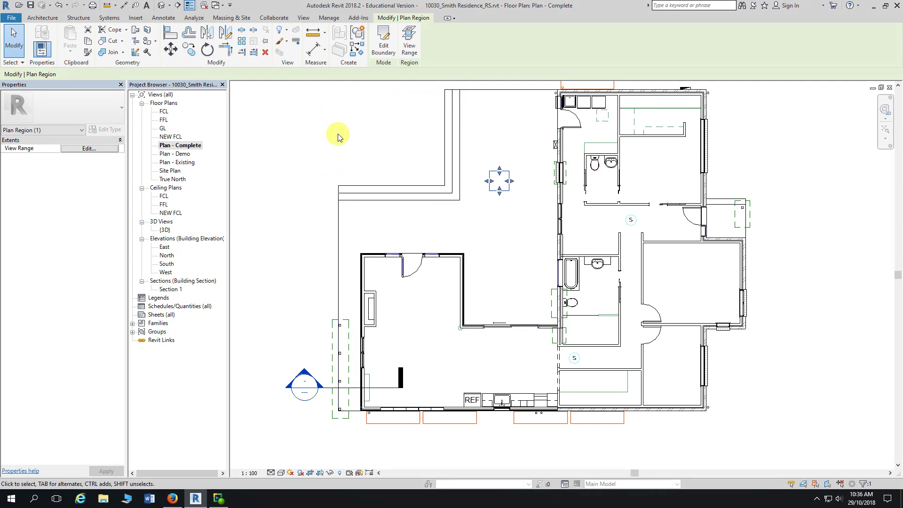
pyautogui.click(306, 123)
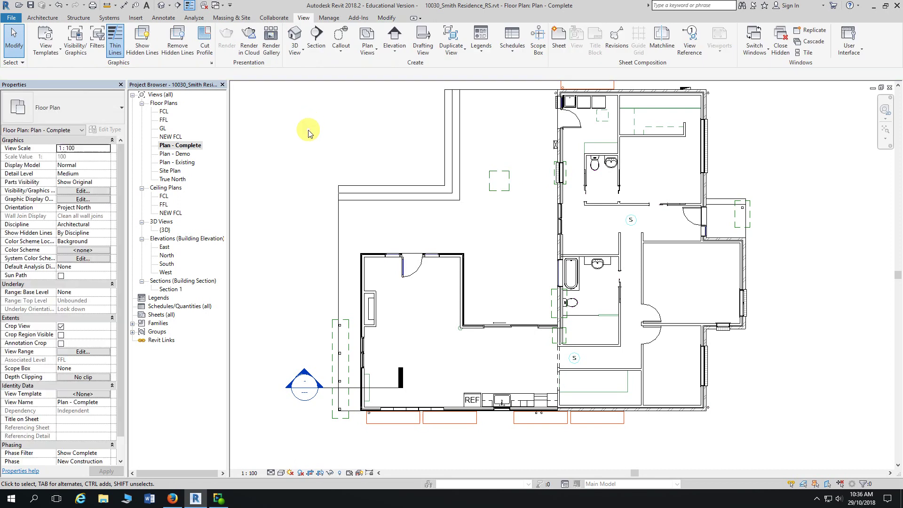
# Step: Hide the plan region category in the Plan - Complete view
pyautogui.click(495, 175)
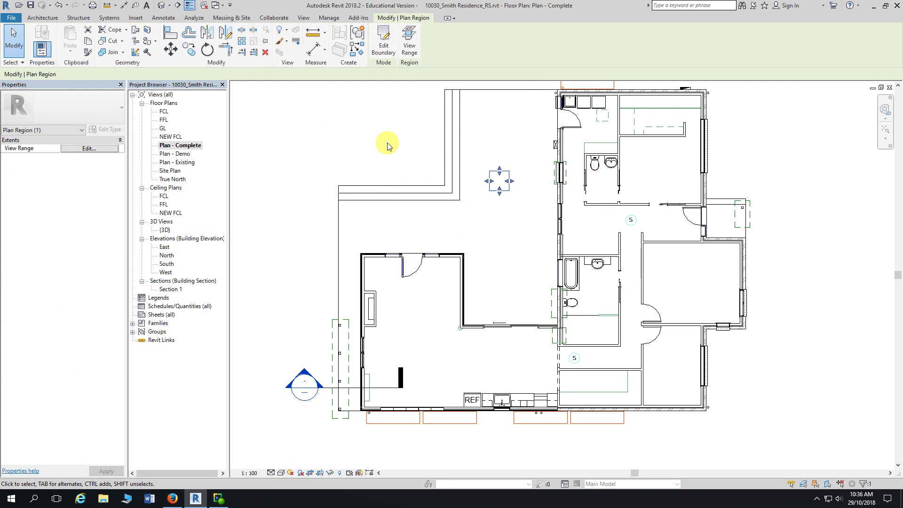
pyautogui.click(285, 30)
pyautogui.click(269, 64)
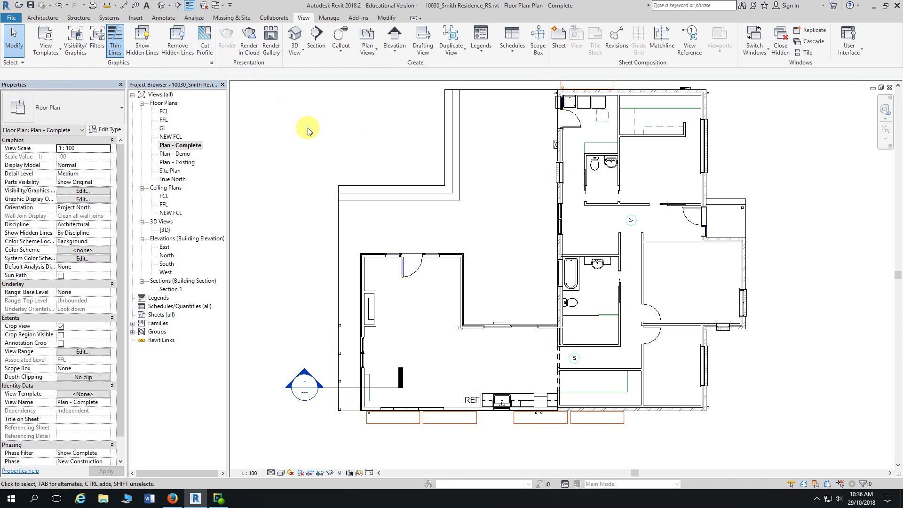
# Step: Examine the completed floor plan, focusing on the laundry, toilet and bathroom in the bedroom wing
pyautogui.moveTo(308, 128); pyautogui.dragTo(325, 149, button='middle')
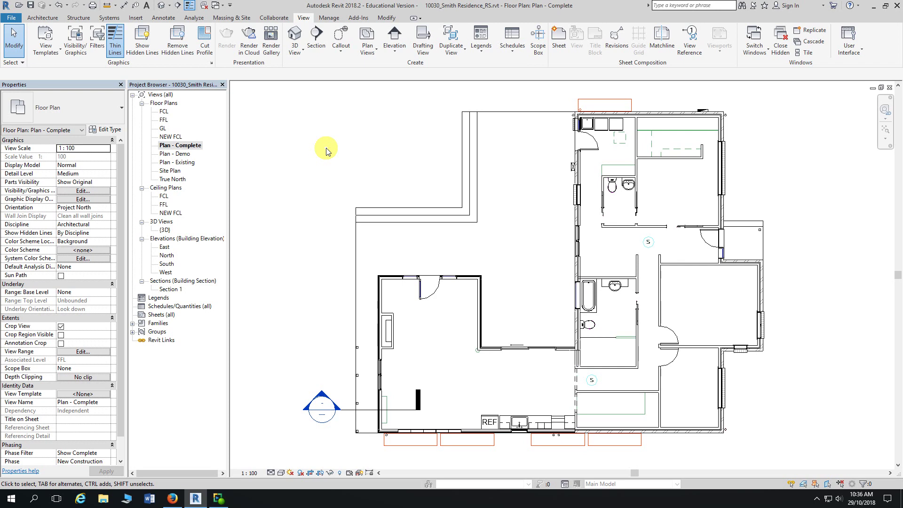
pyautogui.moveTo(326, 143); pyautogui.dragTo(346, 148, button='middle')
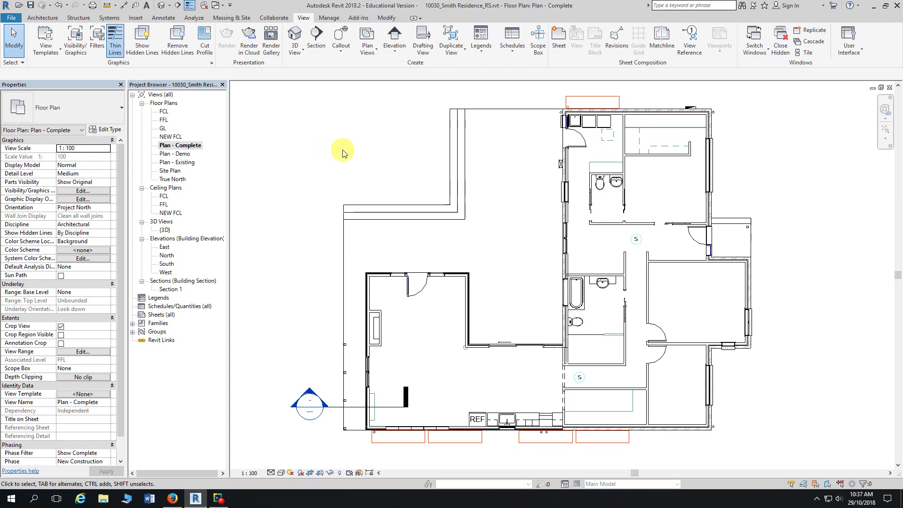
pyautogui.moveTo(365, 147); pyautogui.dragTo(316, 149, button='middle')
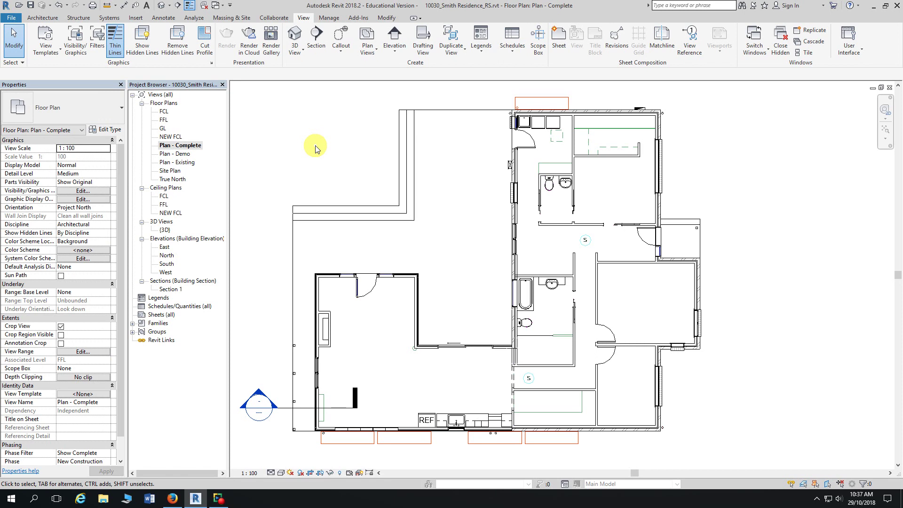
pyautogui.moveTo(736, 187); pyautogui.dragTo(752, 190, button='middle')
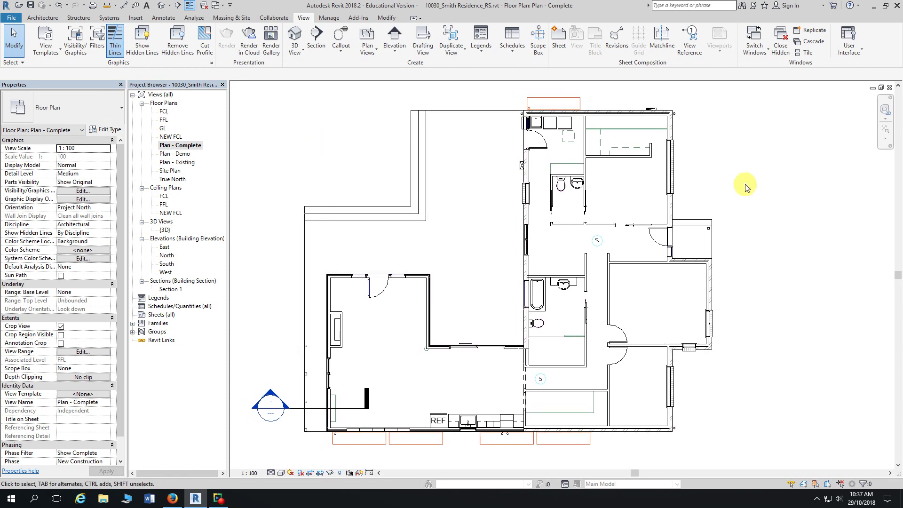
pyautogui.scroll(2, 752, 190)
pyautogui.moveTo(749, 184); pyautogui.dragTo(762, 187, button='middle')
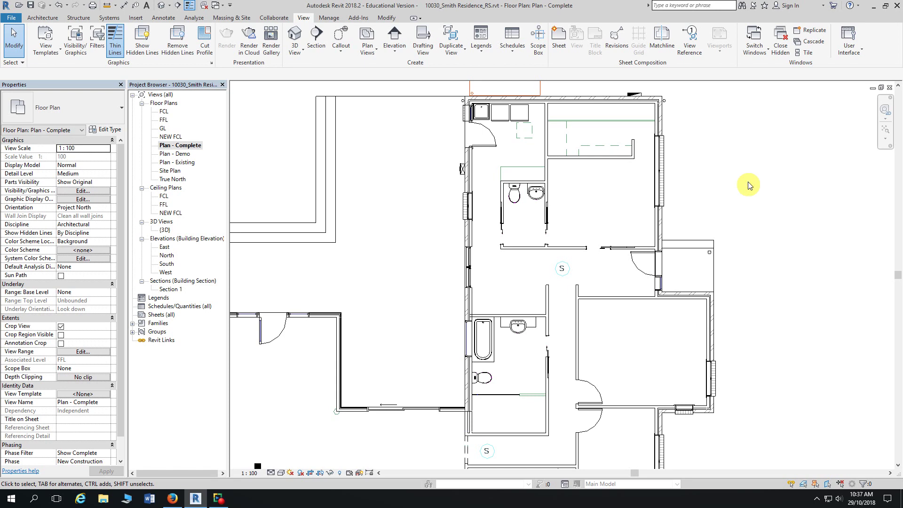
pyautogui.moveTo(724, 179)
pyautogui.mouseDown(button='middle')
pyautogui.moveTo(736, 204)
pyautogui.moveTo(739, 181)
pyautogui.mouseUp(button='middle')
pyautogui.scroll(2, 739, 180)
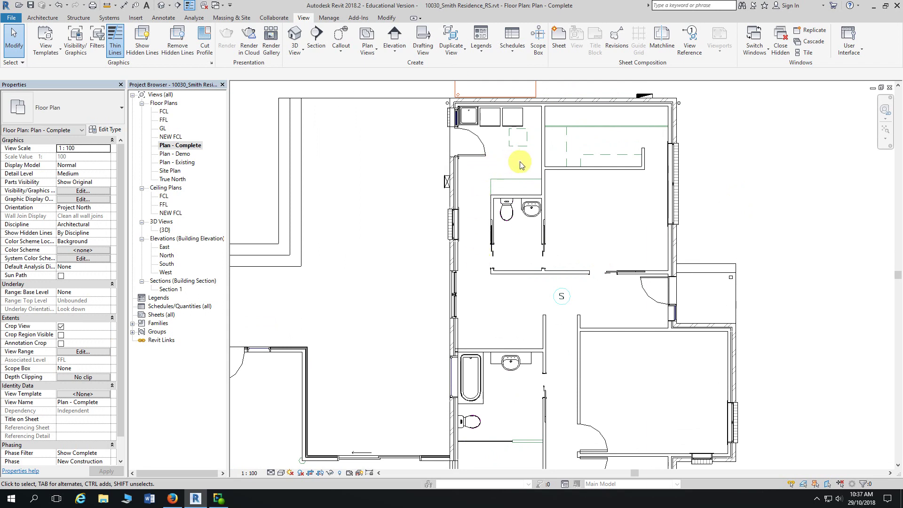
pyautogui.moveTo(516, 239); pyautogui.dragTo(553, 81, button='middle')
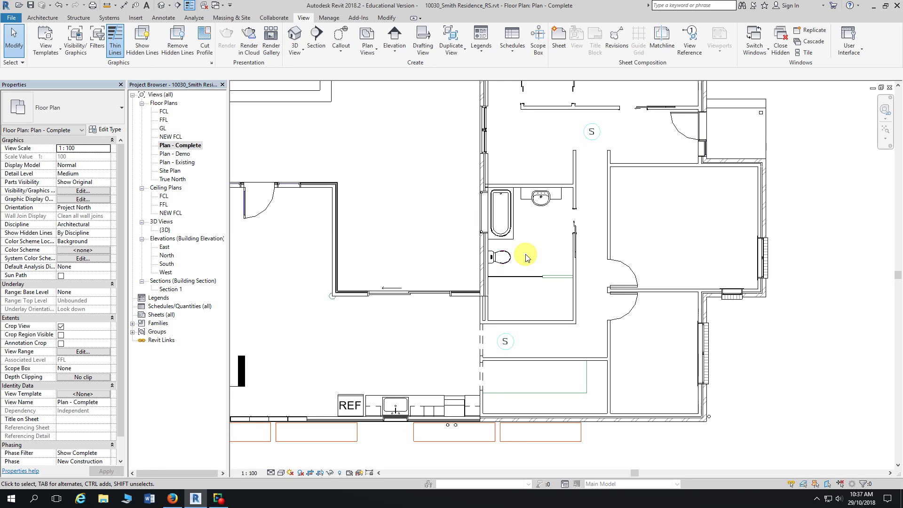
pyautogui.moveTo(837, 234); pyautogui.dragTo(827, 249, button='middle')
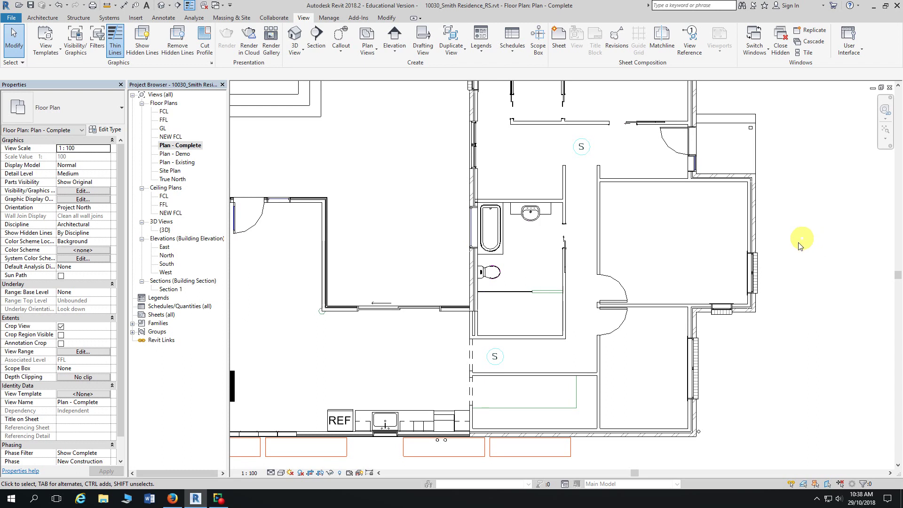
# Step: Start a new floor boundary and open the type properties of the Timber Floor Boards - 19mm floor
pyautogui.click(42, 18)
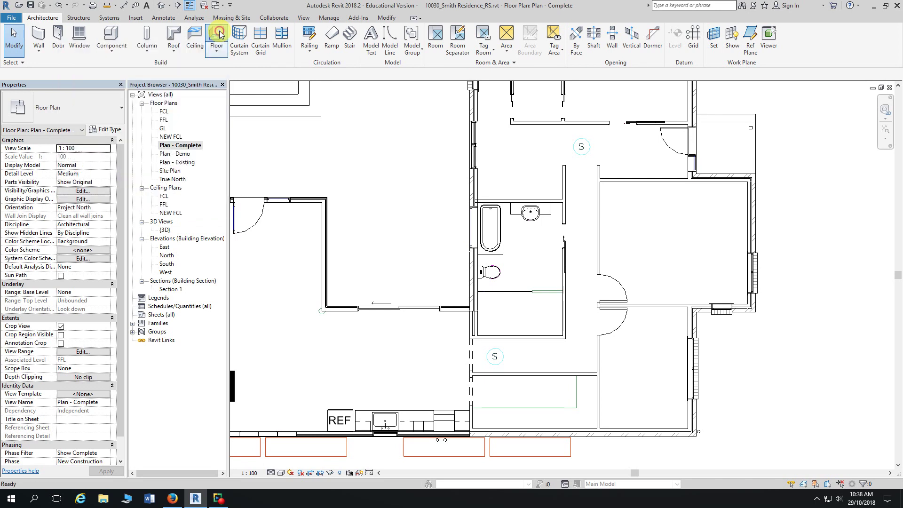
pyautogui.click(220, 34)
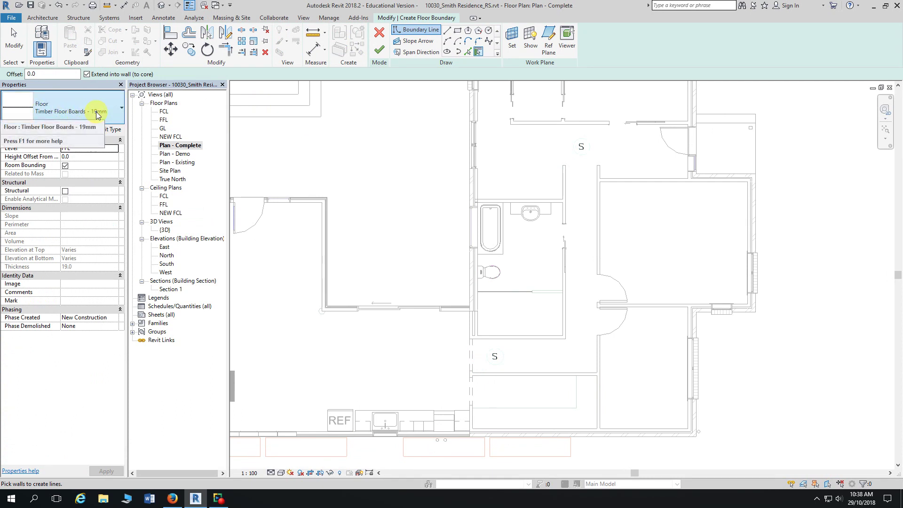
pyautogui.click(111, 130)
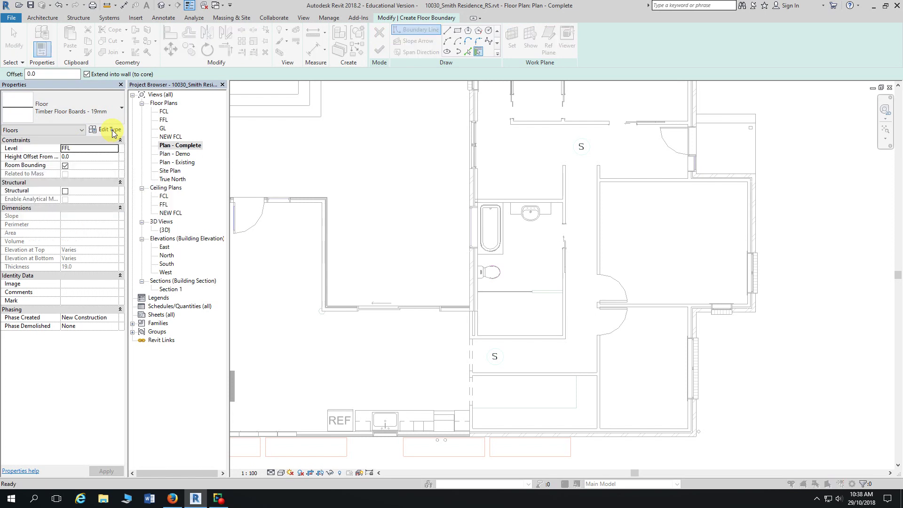
# Step: Switch to Word, write "200mm Tile" in the blank document, and set its font size to 28
pyautogui.click(149, 499)
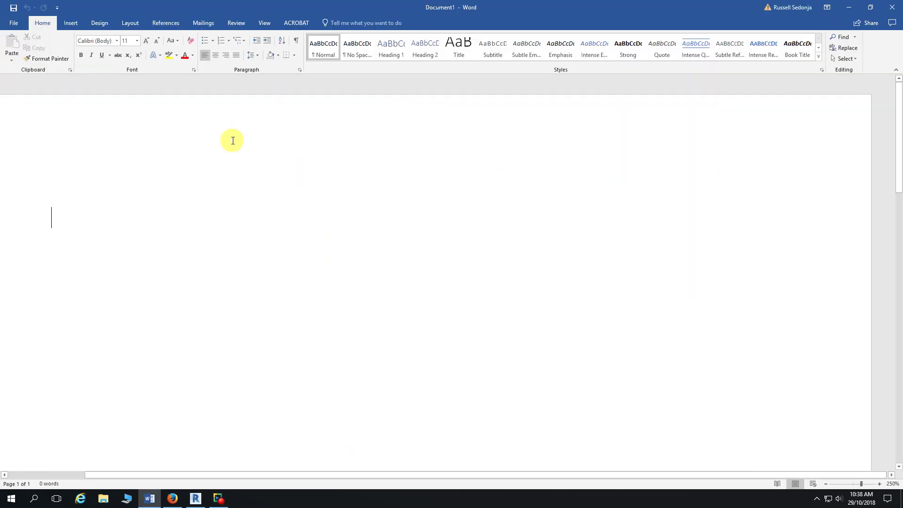
pyautogui.write('200mm ')
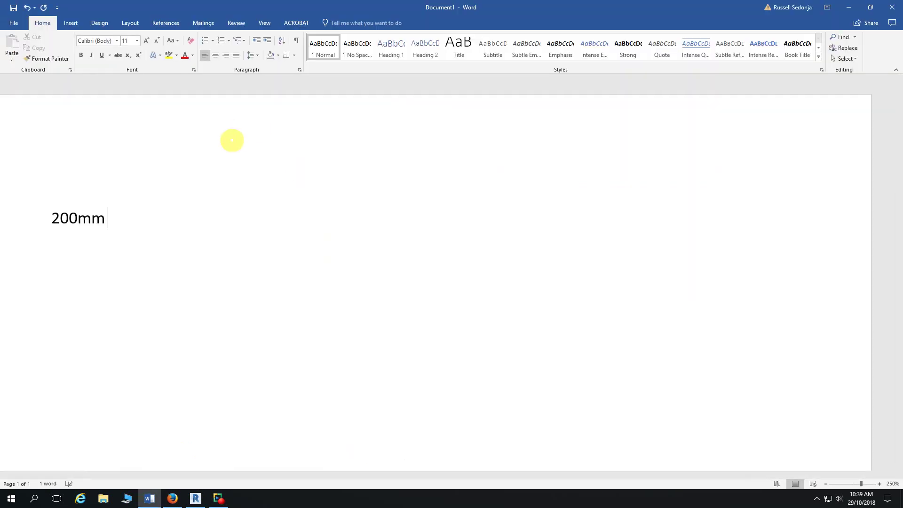
pyautogui.write('Tile')
pyautogui.click(42, 219)
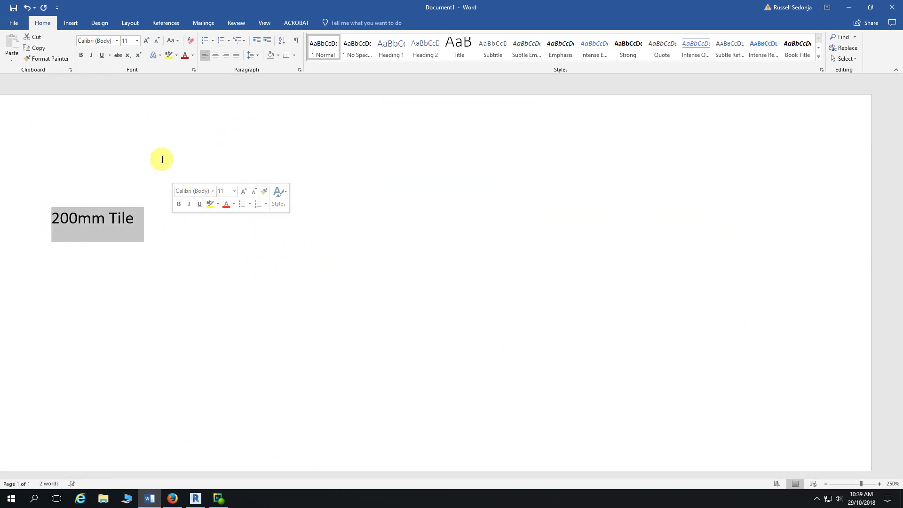
pyautogui.click(136, 41)
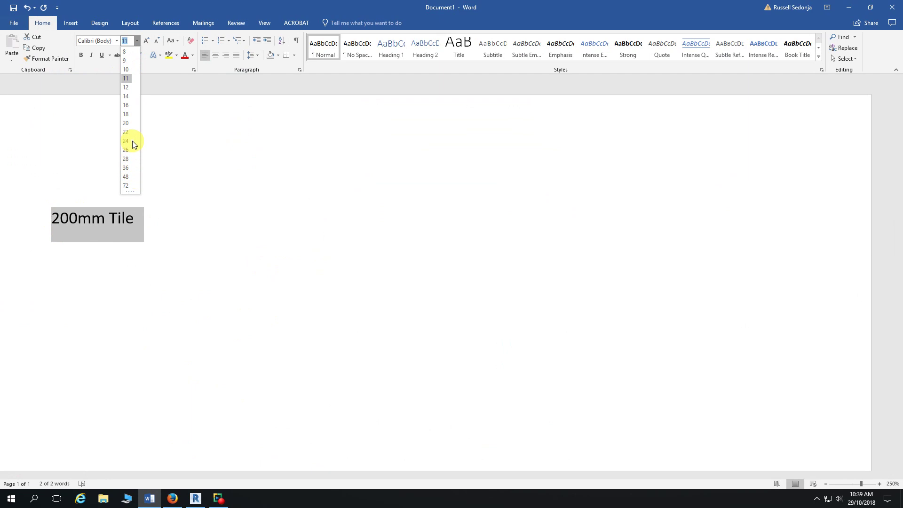
pyautogui.click(128, 159)
pyautogui.scroll(-2, 157, 318)
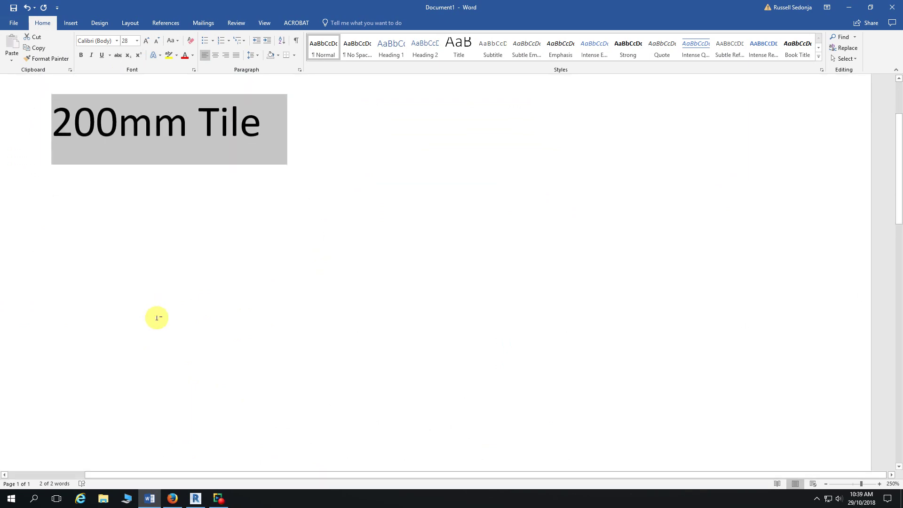
pyautogui.click(159, 317)
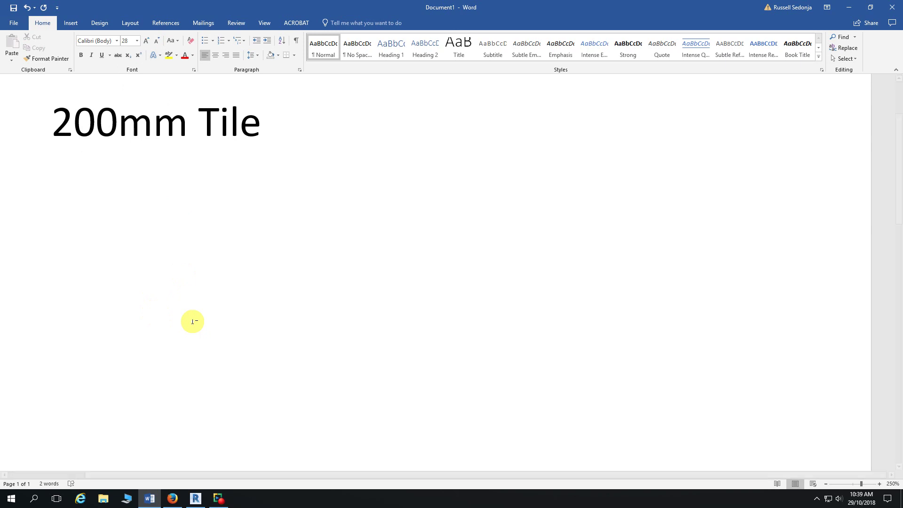
# Step: Copy the "200mm Tile" text and switch back to Revit
pyautogui.moveTo(258, 123); pyautogui.dragTo(94, 126)
pyautogui.hotkey('ctrl', 'c')
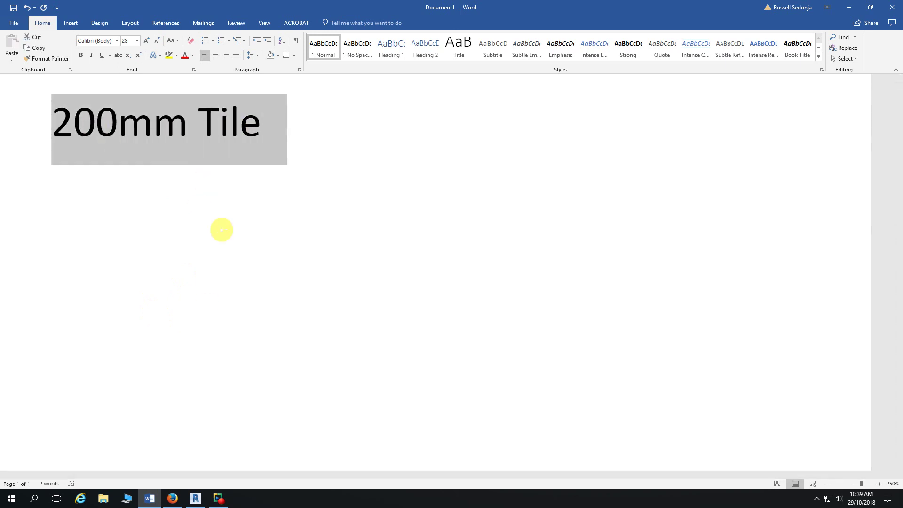
pyautogui.click(197, 499)
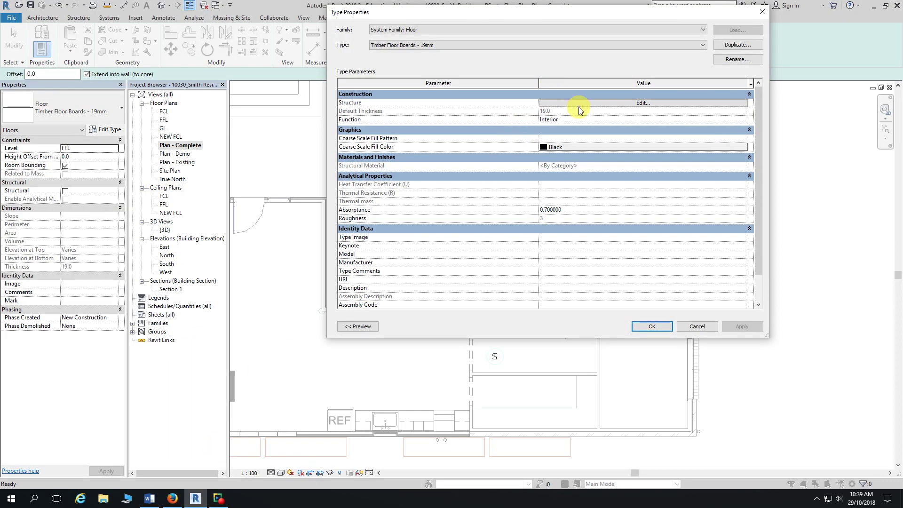
# Step: Duplicate the timber floor board type and name the copy "200mm Tile"
pyautogui.click(729, 46)
pyautogui.moveTo(513, 106); pyautogui.dragTo(419, 114)
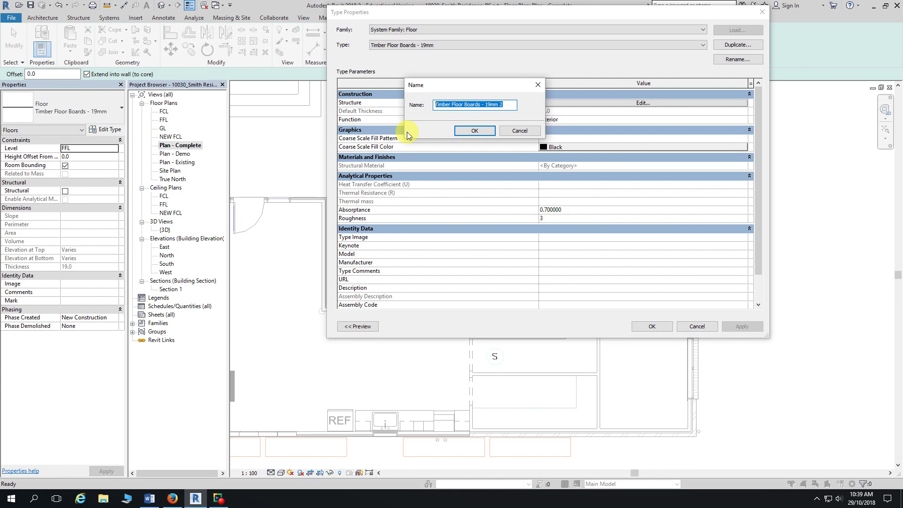
pyautogui.hotkey('ctrl', 'v')
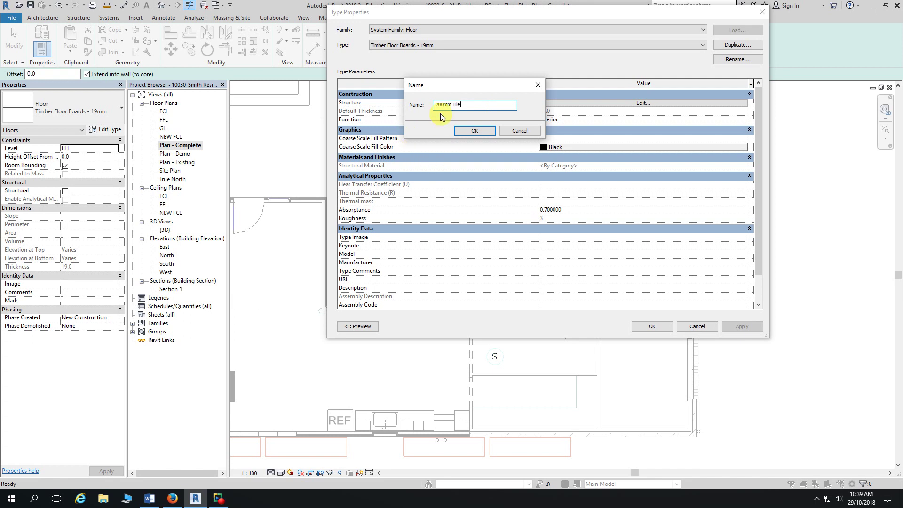
pyautogui.click(479, 133)
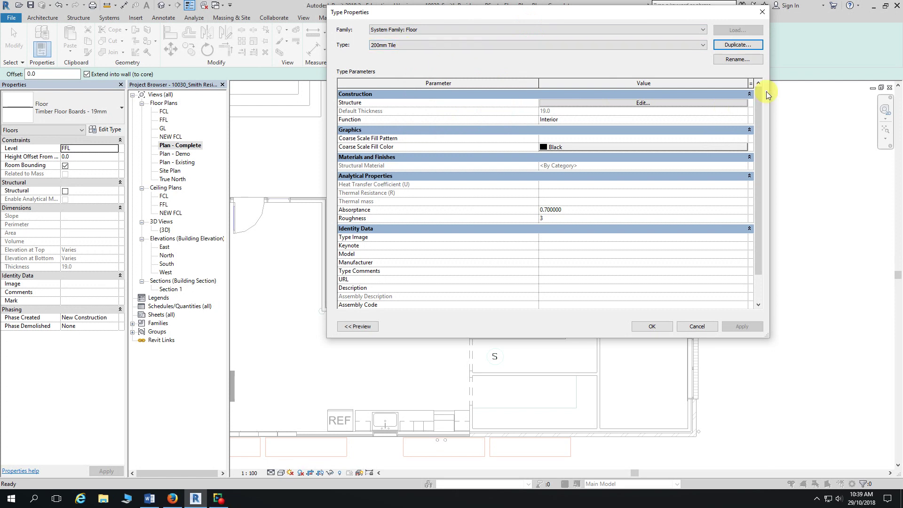
# Step: Open the 200mm Tile type's layer structure with its section preview and set the structure layer's thickness to 5
pyautogui.click(647, 104)
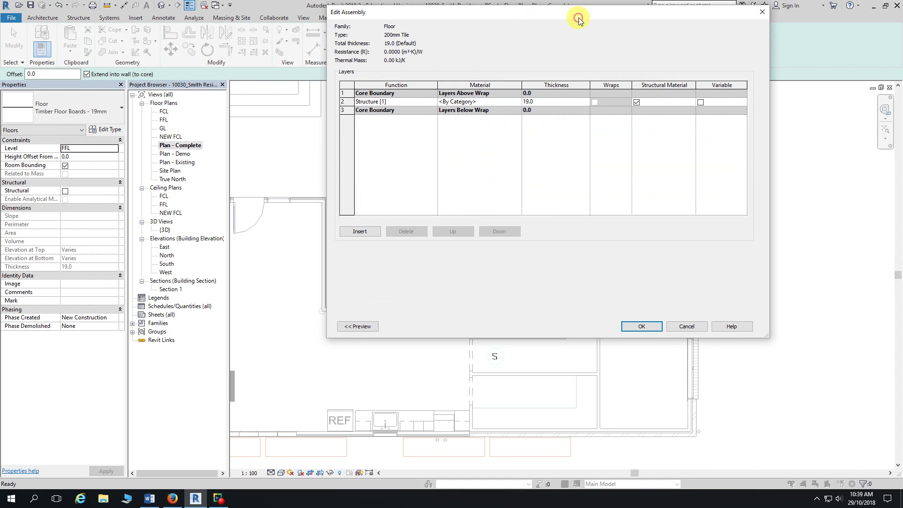
pyautogui.moveTo(578, 18); pyautogui.dragTo(582, 16)
pyautogui.moveTo(774, 38); pyautogui.dragTo(635, 18)
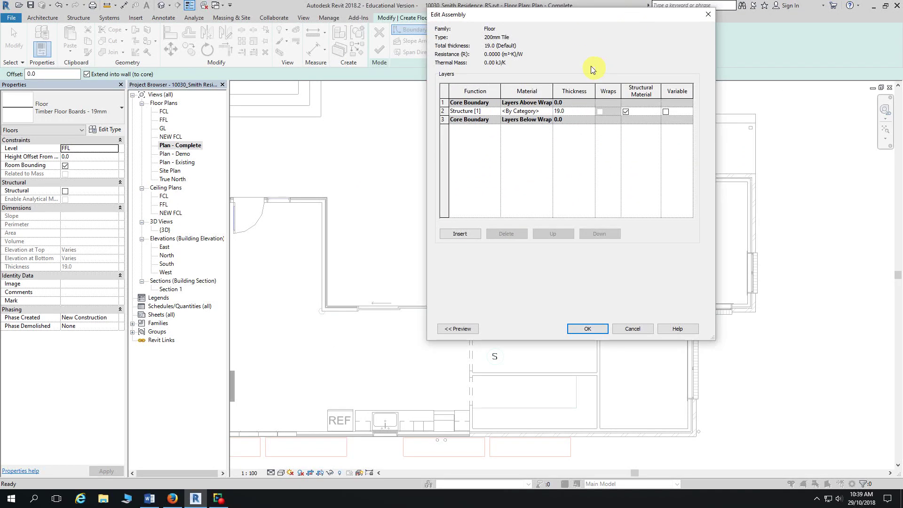
pyautogui.click(459, 328)
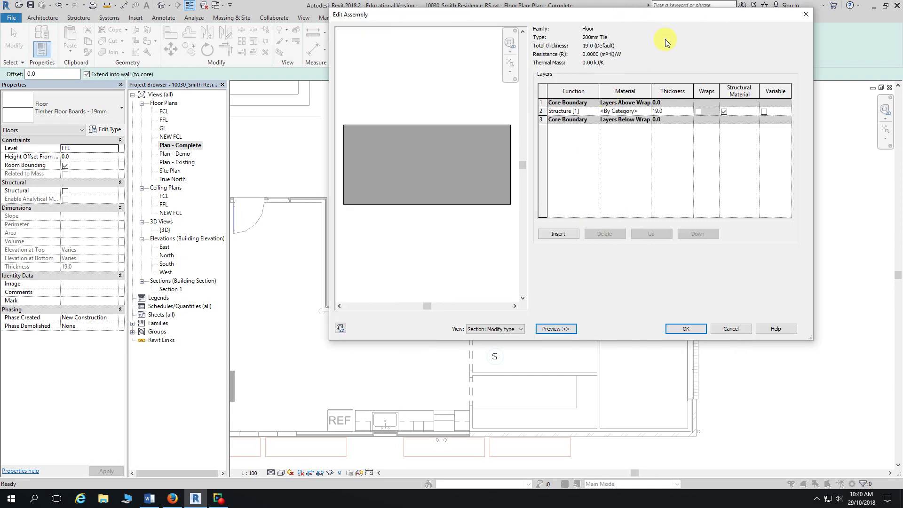
pyautogui.click(671, 112)
pyautogui.write('5')
pyautogui.click(687, 155)
pyautogui.click(658, 117)
# Step: Open the Material Browser for the structure layer, move and widen it, and hide its library panel
pyautogui.click(647, 111)
pyautogui.click(647, 112)
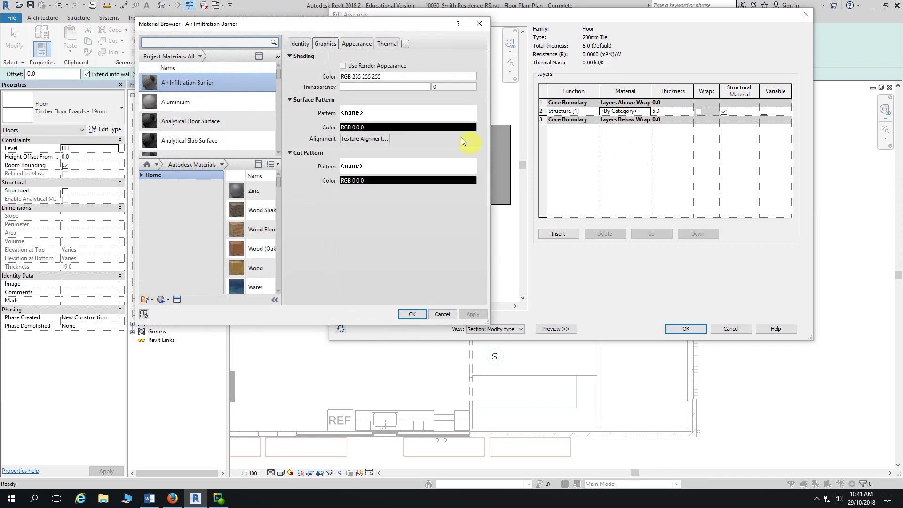
pyautogui.moveTo(371, 26); pyautogui.dragTo(554, 18)
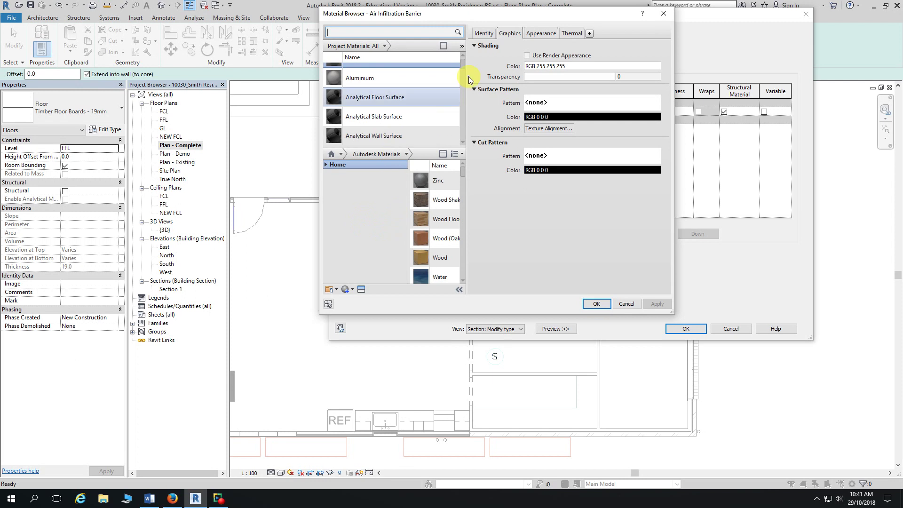
pyautogui.click(444, 47)
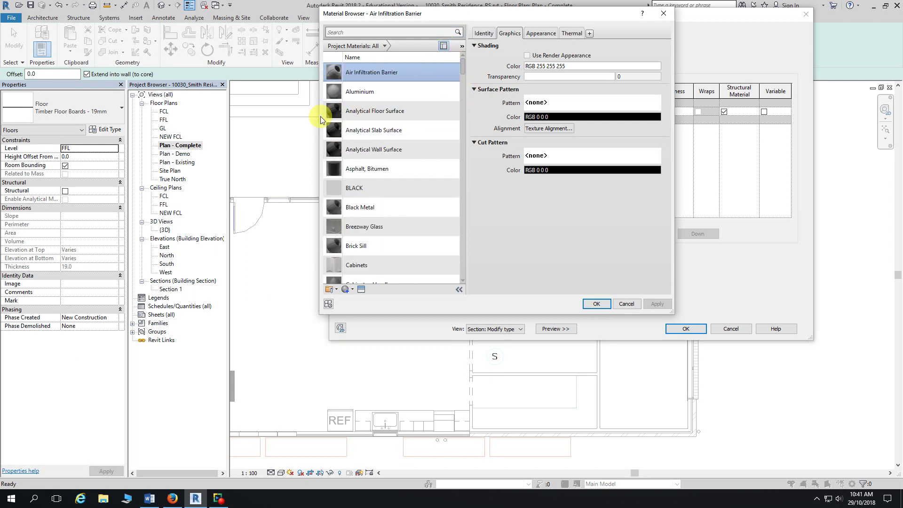
pyautogui.moveTo(319, 117); pyautogui.dragTo(300, 118)
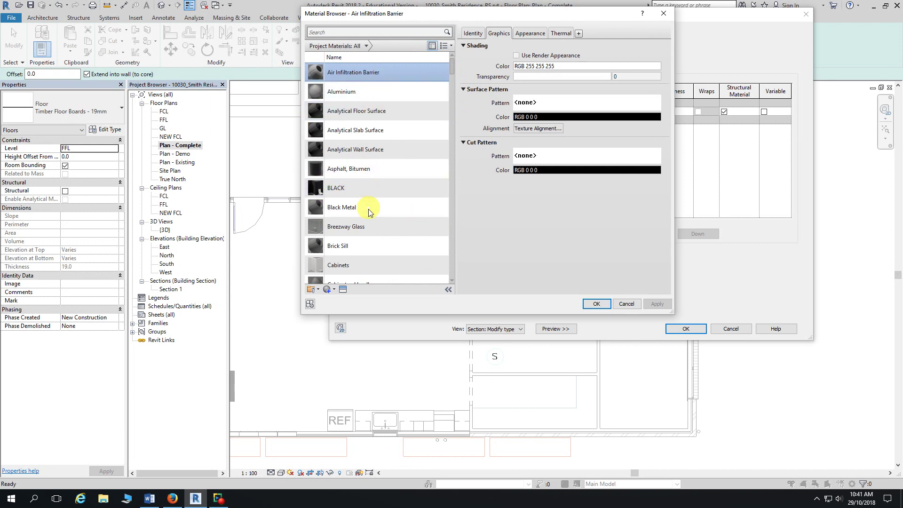
pyautogui.scroll(-1, 365, 278)
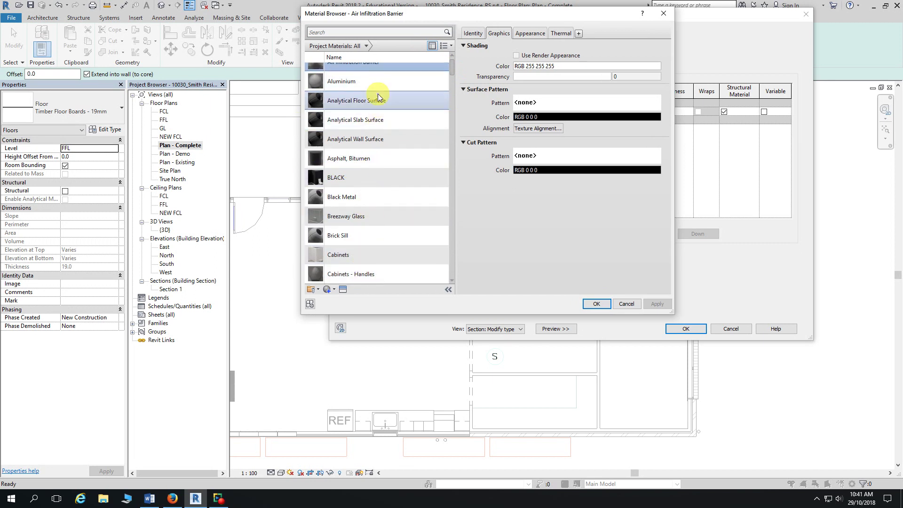
pyautogui.scroll(1, 374, 75)
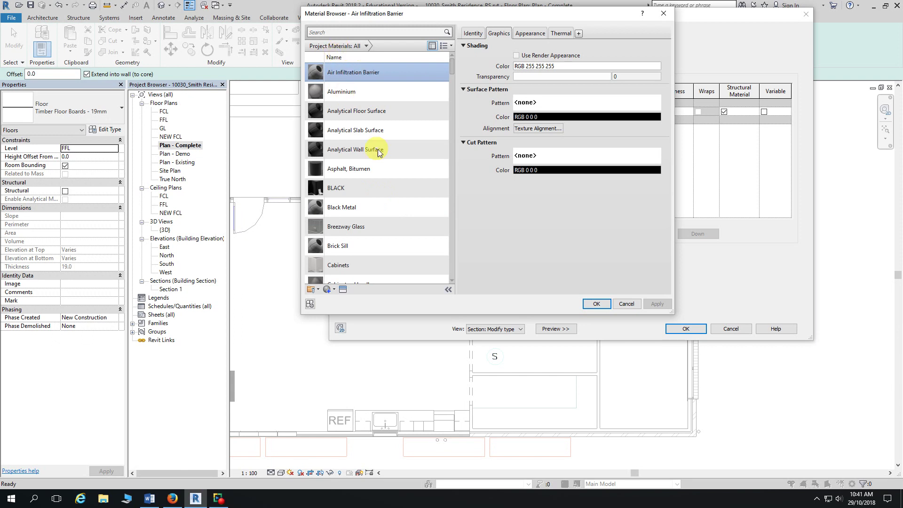
# Step: Show the Autodesk Materials library panel again and resize the browser's panes so both material lists are readable
pyautogui.click(430, 46)
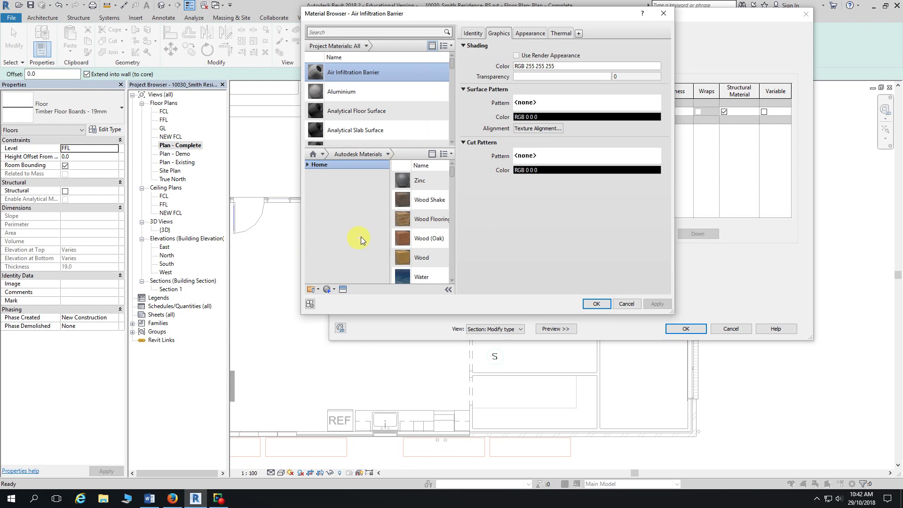
pyautogui.moveTo(366, 153); pyautogui.dragTo(364, 243)
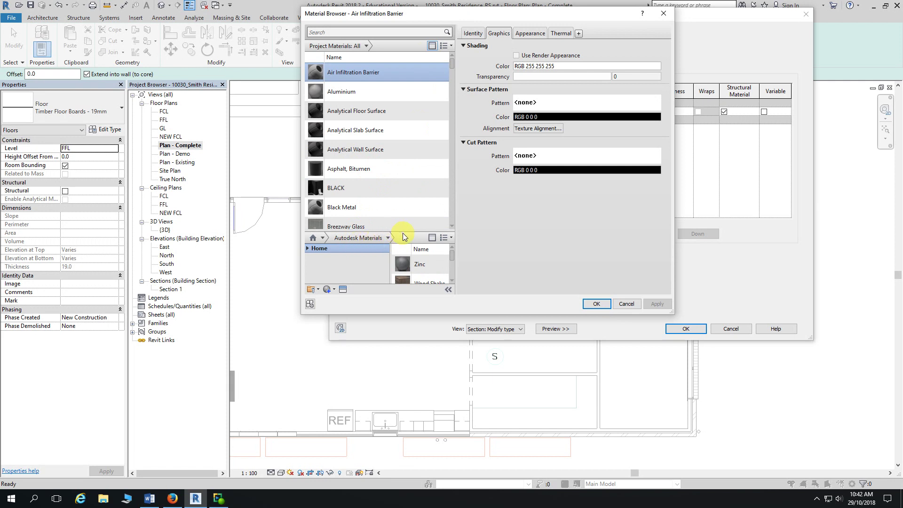
pyautogui.moveTo(403, 233); pyautogui.dragTo(409, 165)
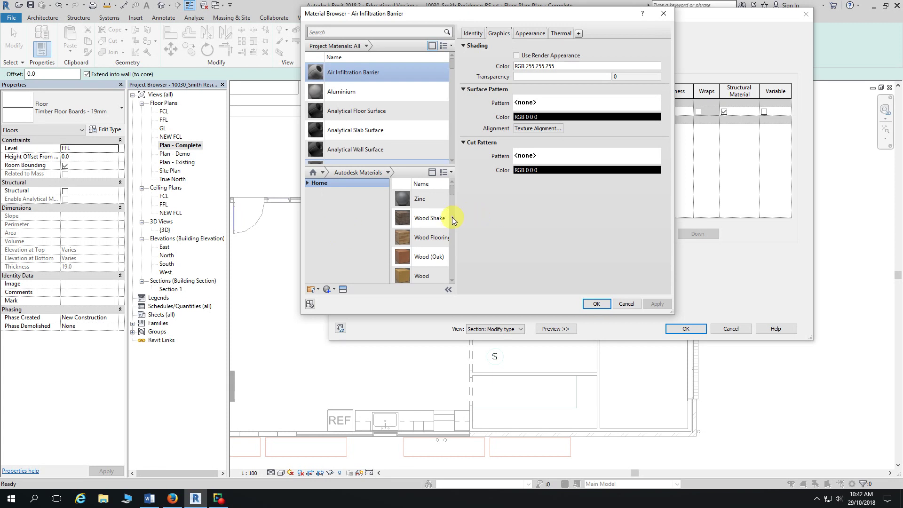
pyautogui.moveTo(457, 220); pyautogui.dragTo(487, 220)
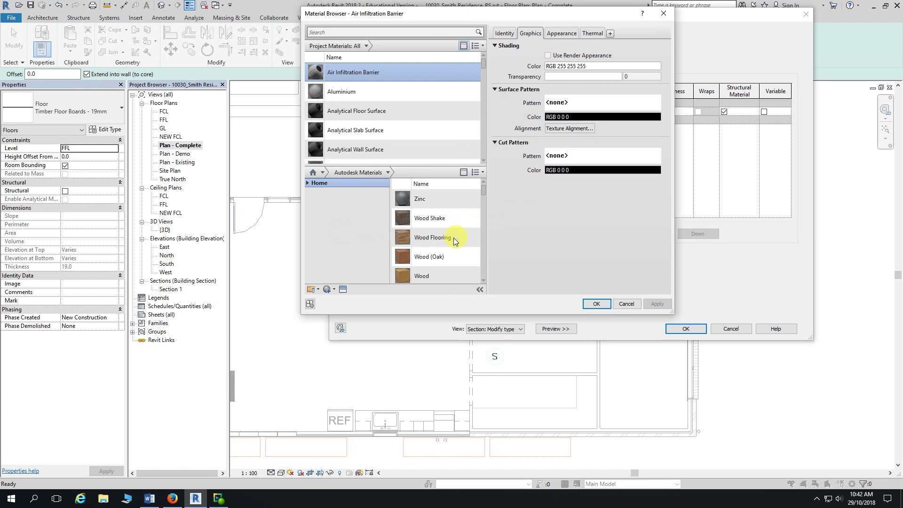
pyautogui.moveTo(390, 238); pyautogui.dragTo(381, 237)
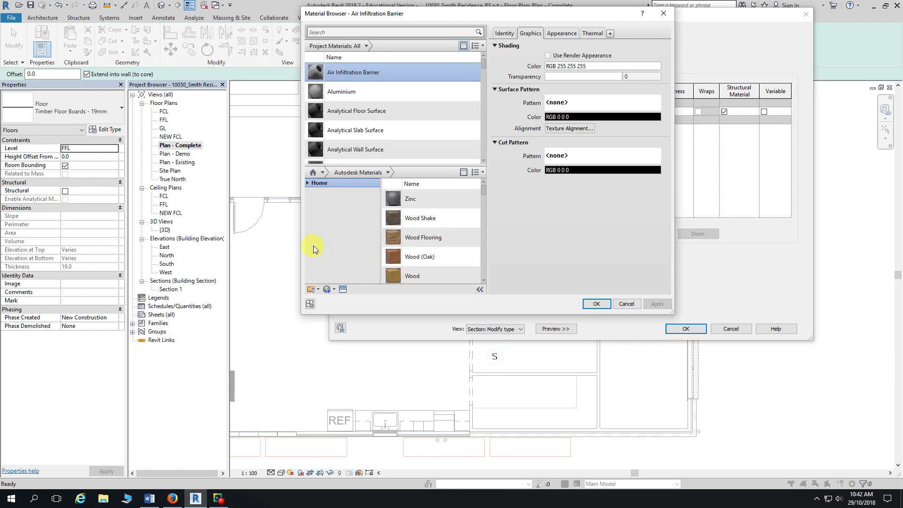
pyautogui.click(420, 256)
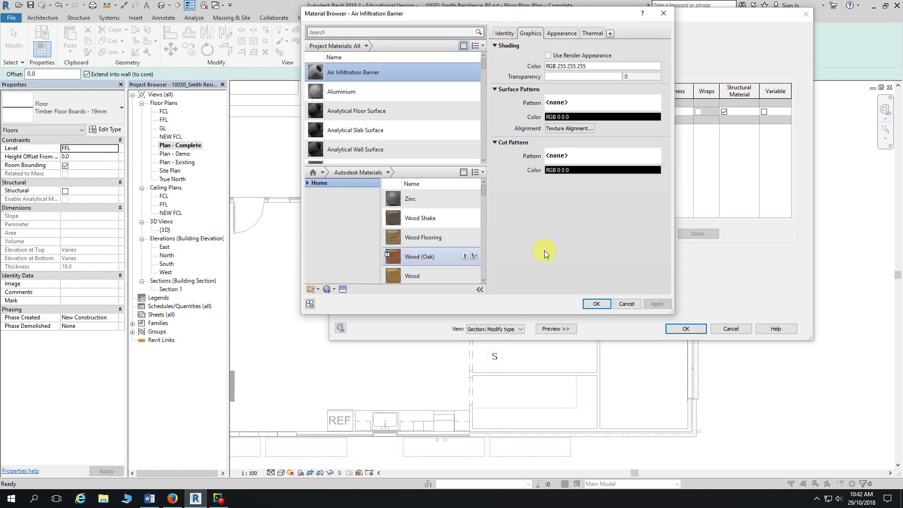
pyautogui.click(411, 198)
pyautogui.scroll(-1, 376, 118)
# Step: Search the materials for "tile" and add "Tile, Porcelain, 6in" from the Autodesk library to the project materials
pyautogui.click(340, 32)
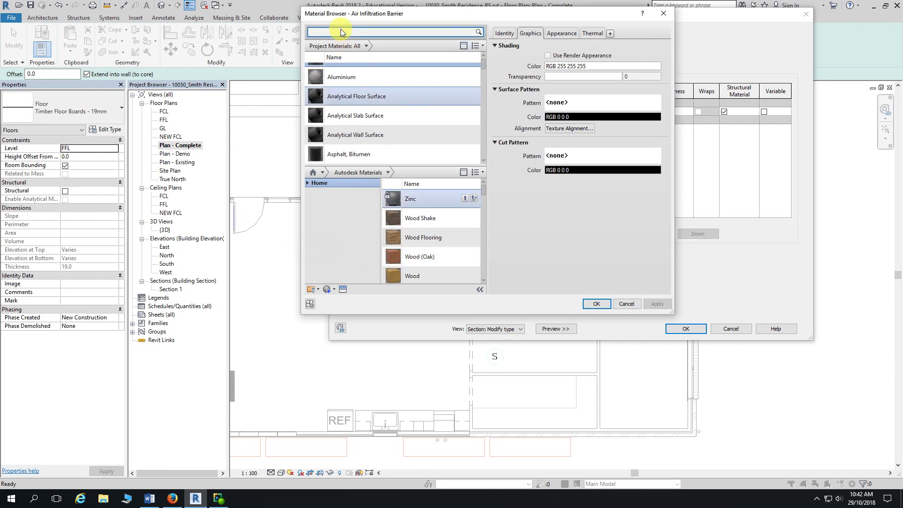
pyautogui.write('tile')
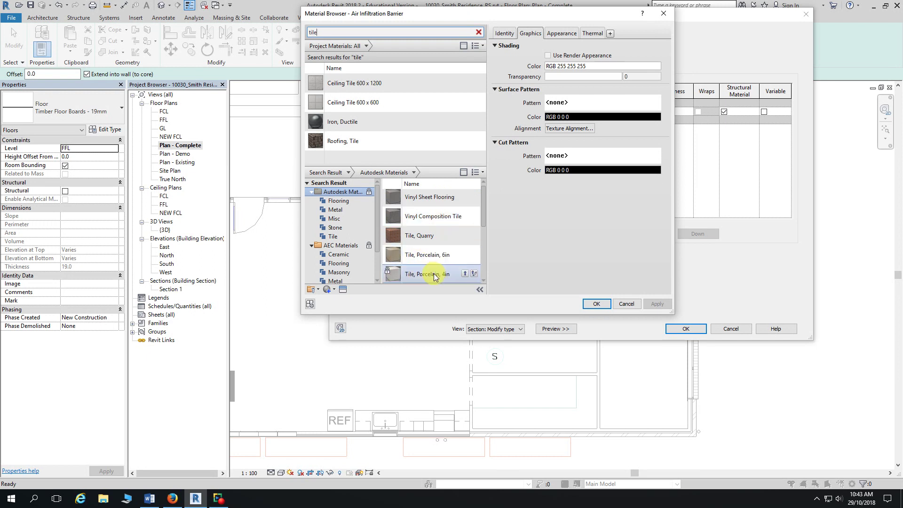
pyautogui.scroll(-1, 429, 276)
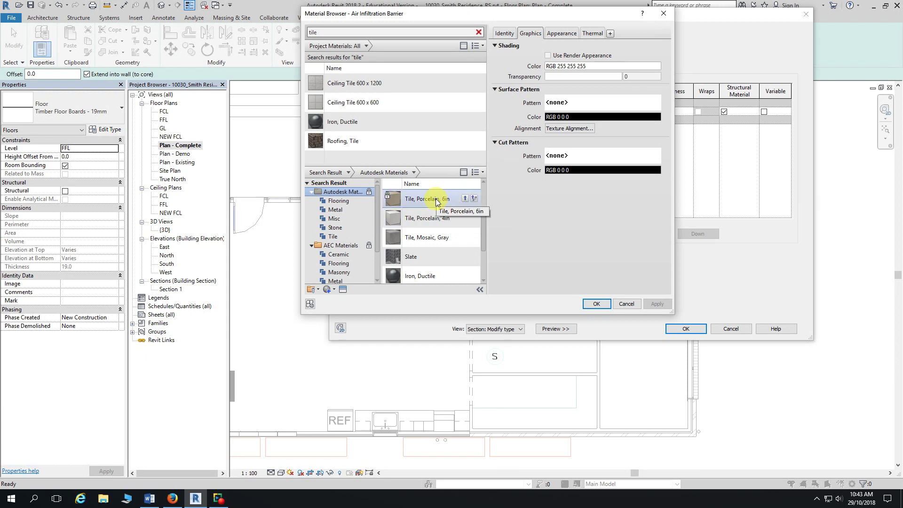
pyautogui.click(465, 200)
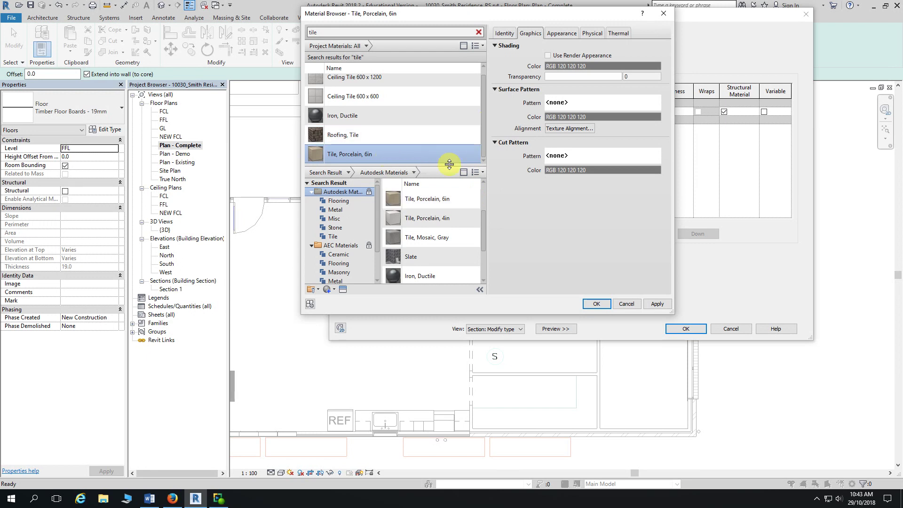
pyautogui.moveTo(449, 164); pyautogui.dragTo(449, 185)
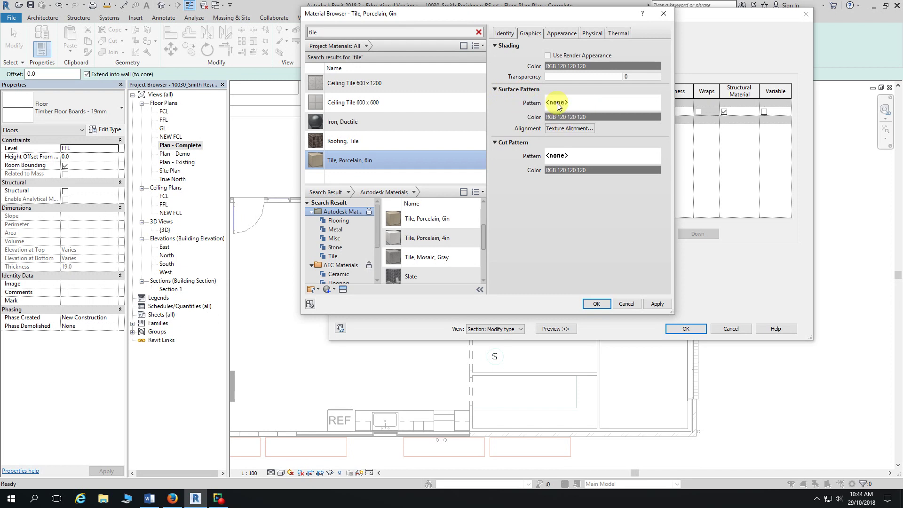
# Step: Set the porcelain tile material's surface pattern to the model pattern "200mm Squares"
pyautogui.click(557, 103)
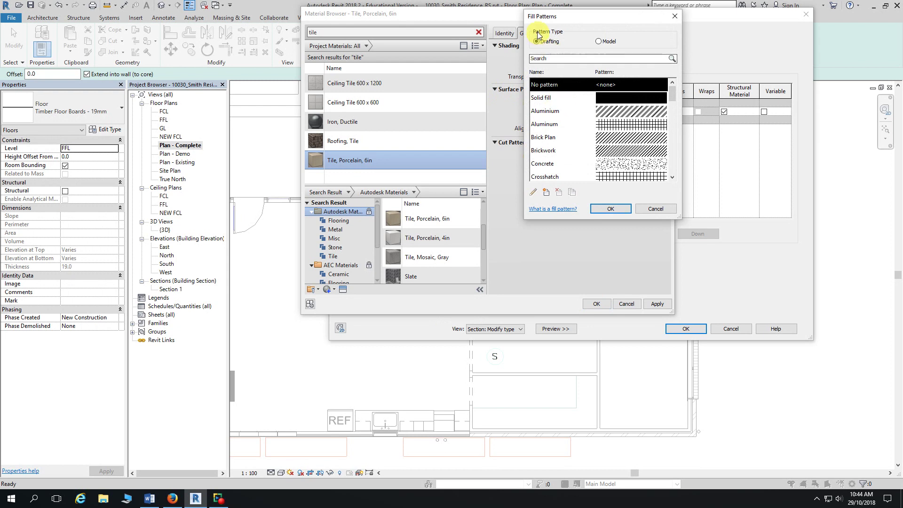
pyautogui.click(599, 41)
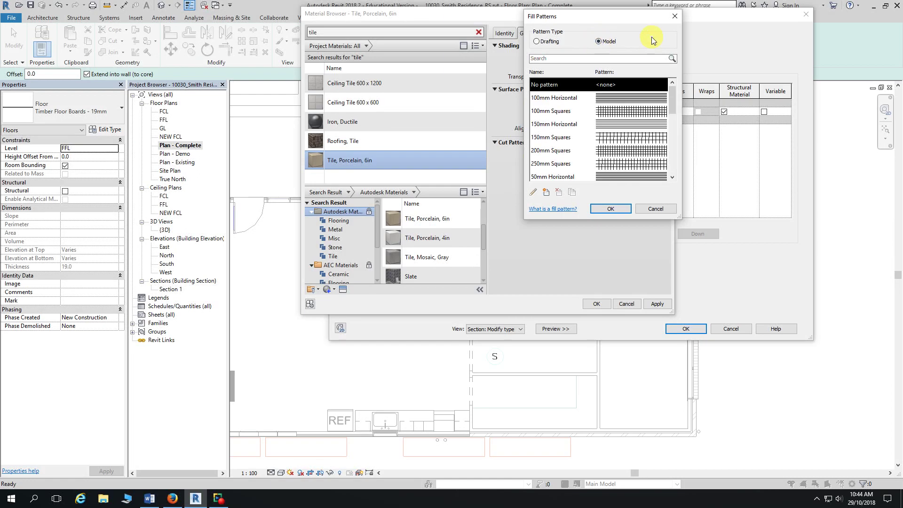
pyautogui.click(673, 97)
pyautogui.moveTo(674, 97); pyautogui.dragTo(672, 100)
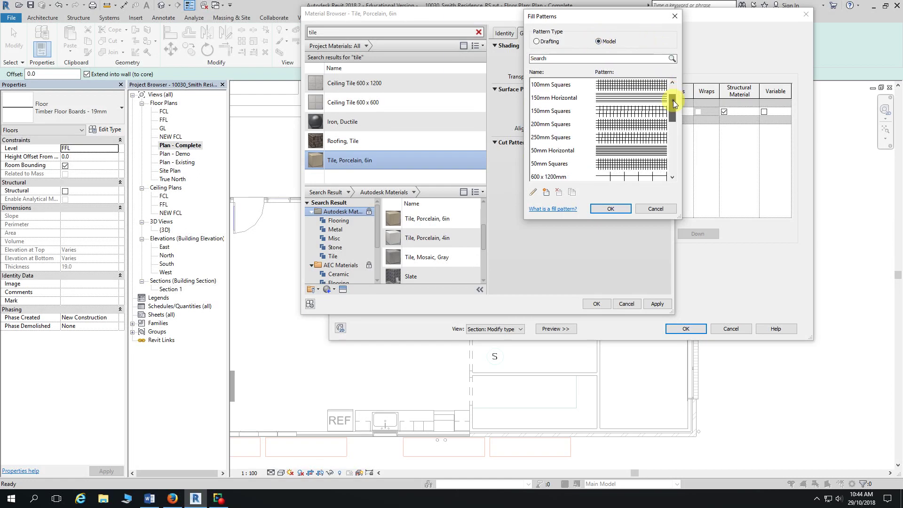
pyautogui.click(548, 125)
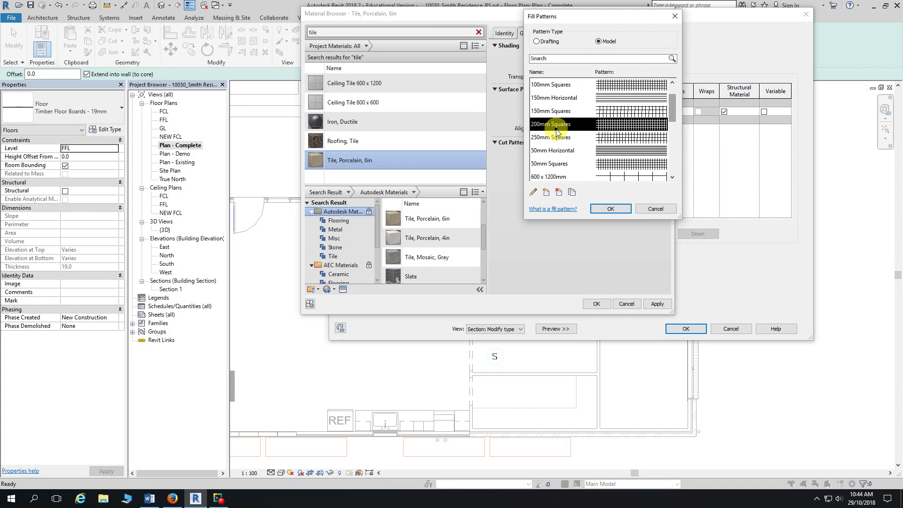
pyautogui.click(616, 208)
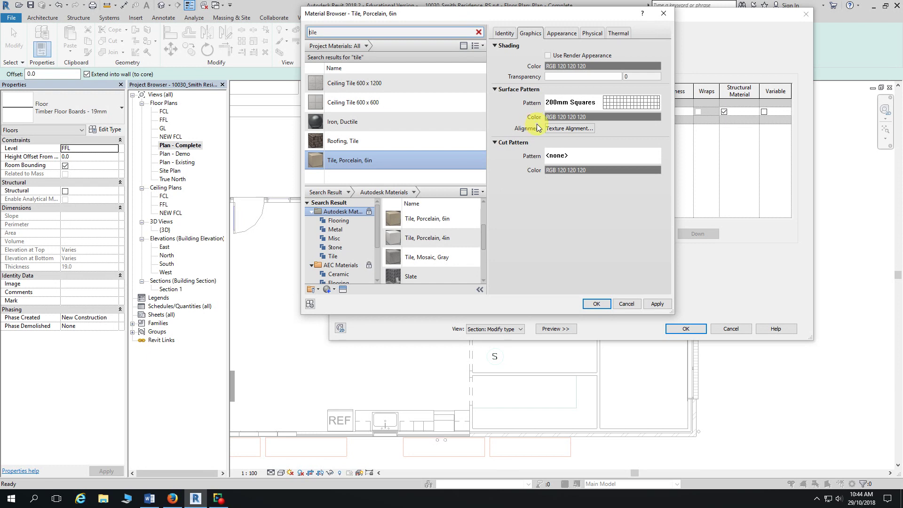
# Step: Set the tile material's surface pattern colour to RGB 220, 220, 220
pyautogui.click(596, 118)
pyautogui.moveTo(567, 73); pyautogui.dragTo(583, 20)
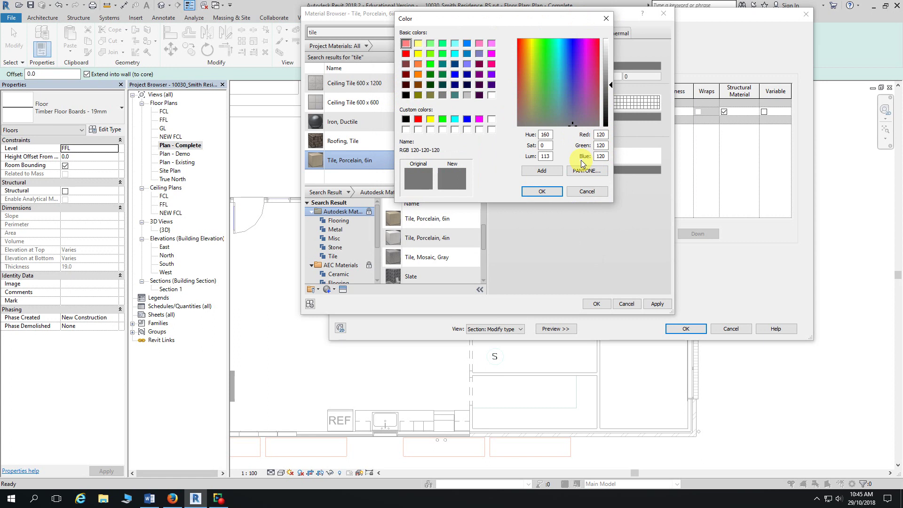
pyautogui.click(596, 135)
pyautogui.press('Delete')
pyautogui.write('2')
pyautogui.press('Tab')
pyautogui.press('Right')
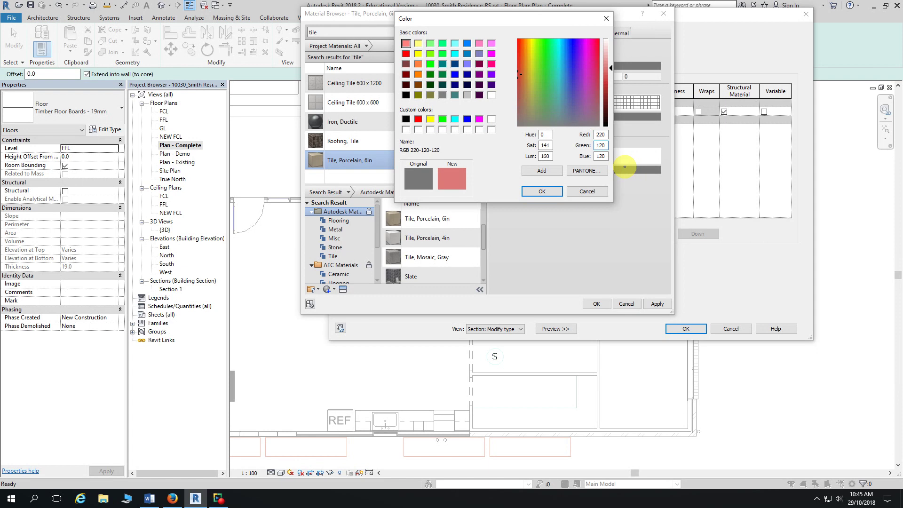
pyautogui.press('Delete')
pyautogui.write('2')
pyautogui.press('Tab')
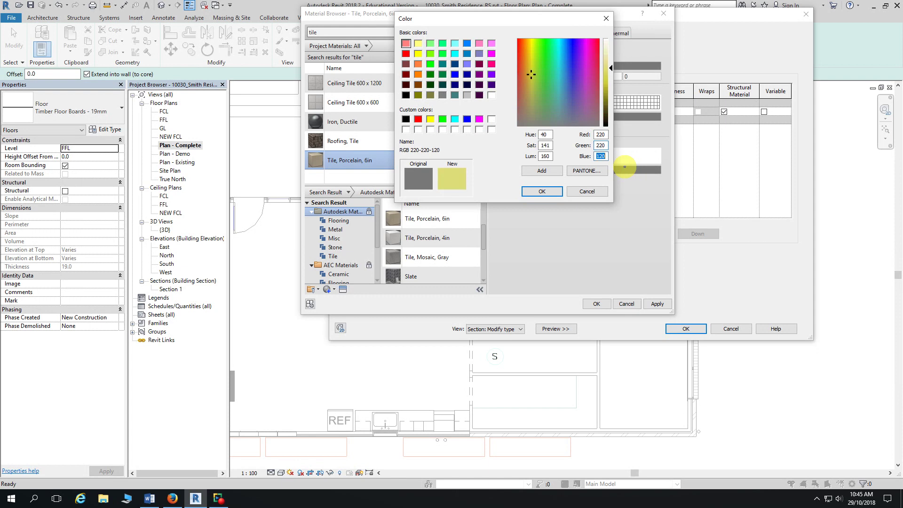
pyautogui.write('220')
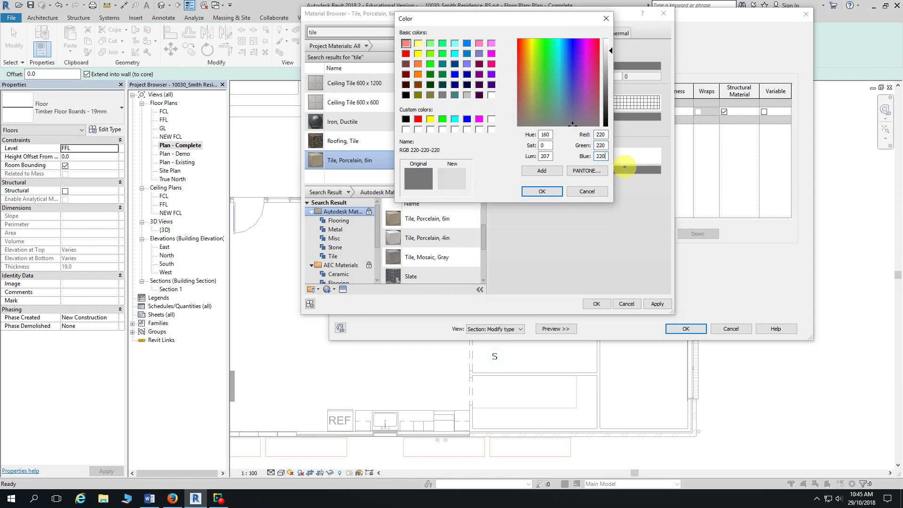
pyautogui.press('Tab')
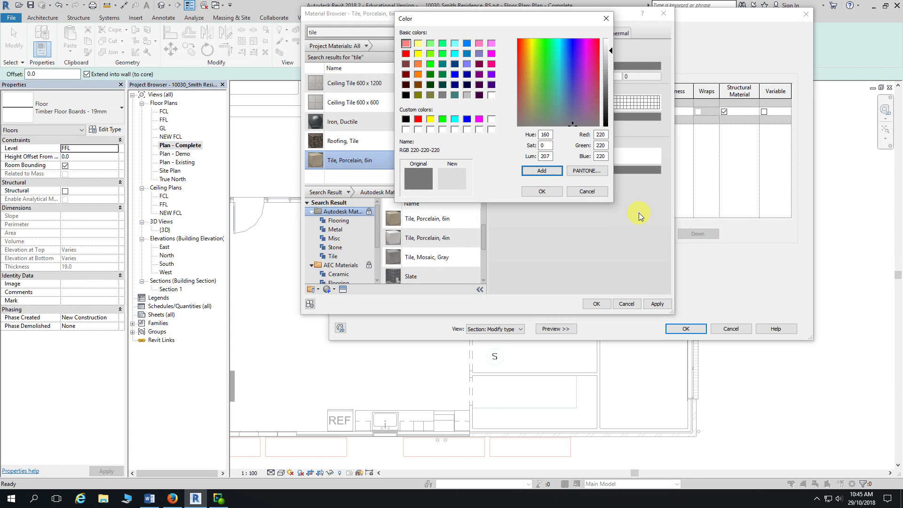
pyautogui.click(541, 193)
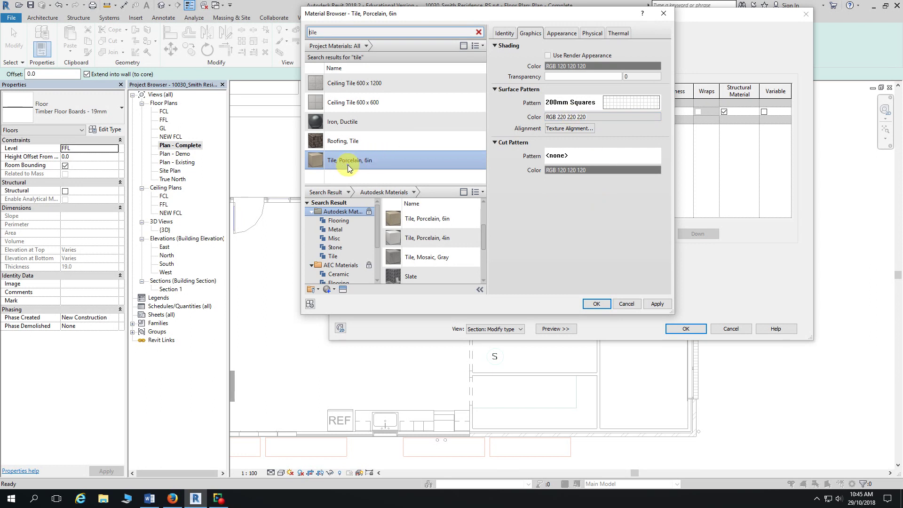
# Step: Assign the porcelain tile material to the structure layer and accept the 200mm Tile type for the new floor
pyautogui.click(596, 304)
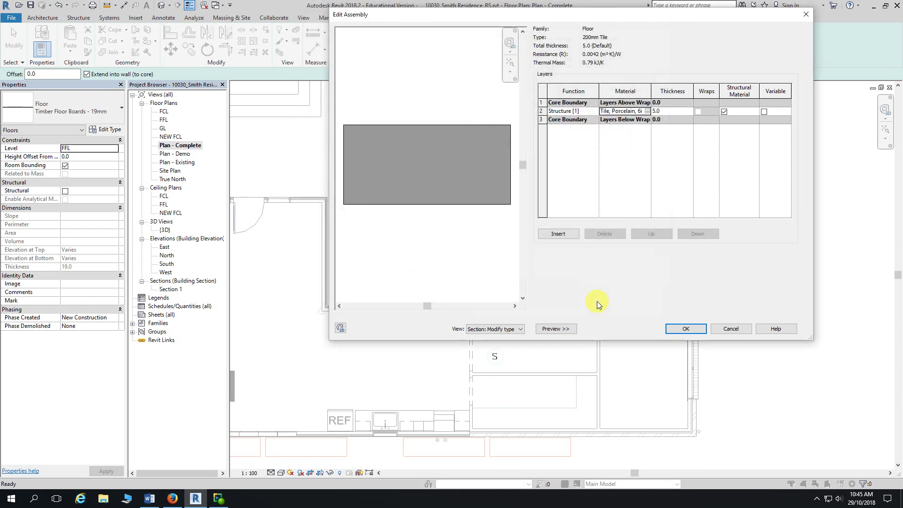
pyautogui.click(687, 329)
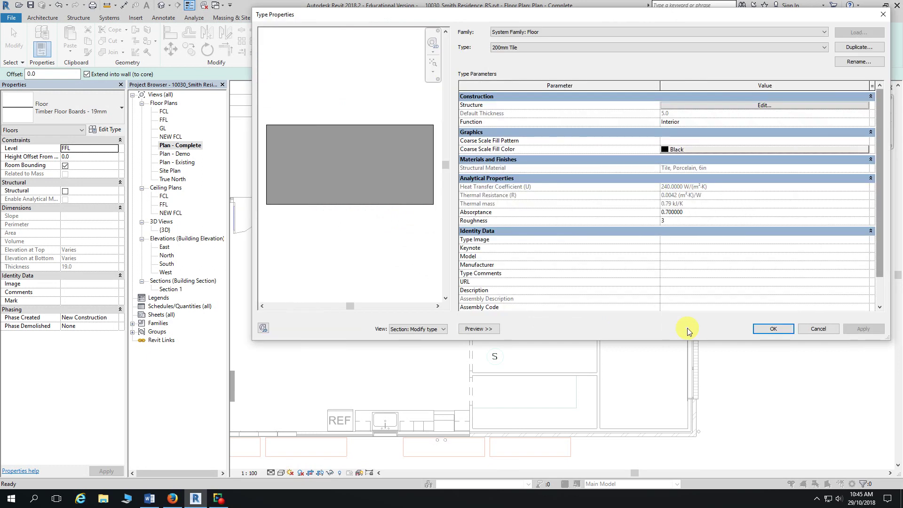
pyautogui.click(770, 329)
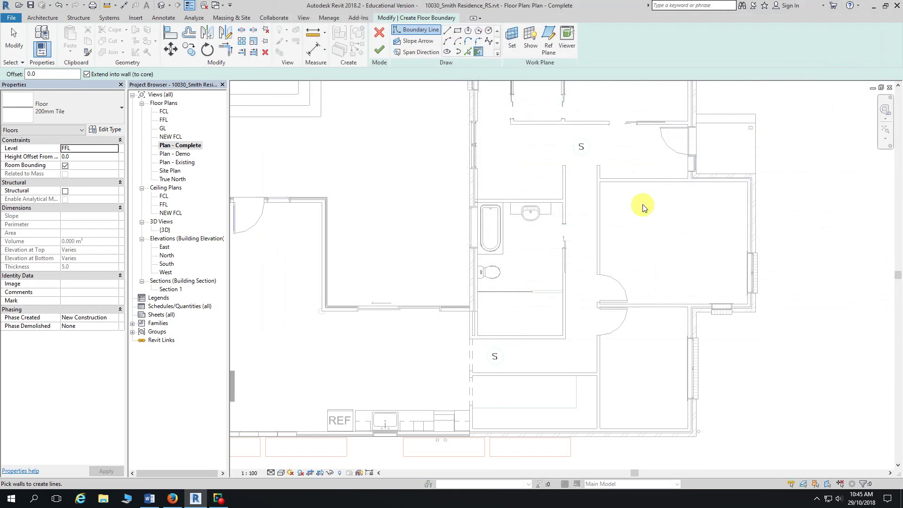
# Step: Sketch a rectangular floor boundary around the laundry and toilet, from the upper stud-wall corner to the external wall's inner face at the hallway wall line
pyautogui.moveTo(637, 187); pyautogui.dragTo(615, 308, button='middle')
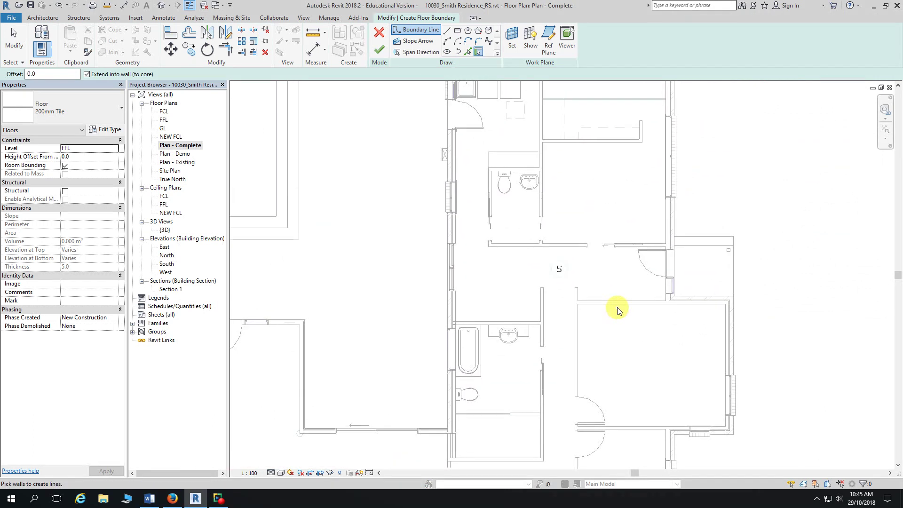
pyautogui.moveTo(629, 211); pyautogui.dragTo(626, 265, button='middle')
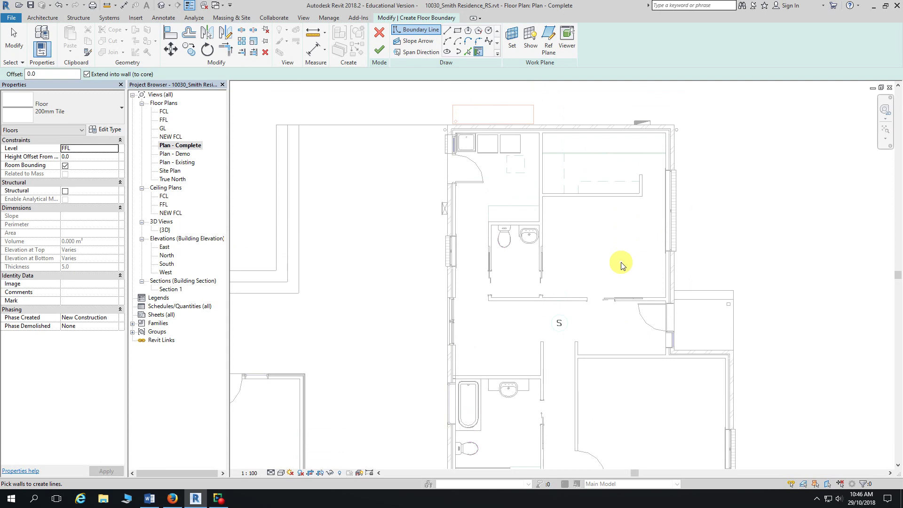
pyautogui.scroll(1, 566, 231)
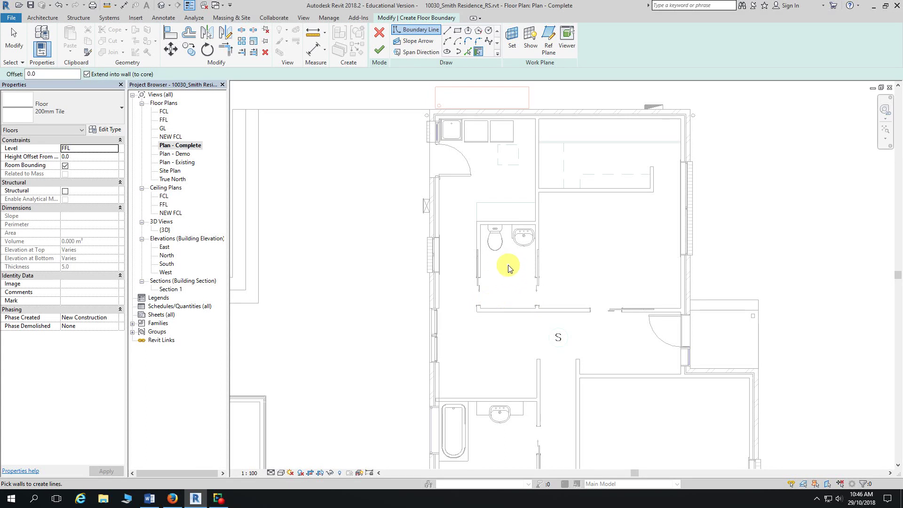
pyautogui.click(459, 34)
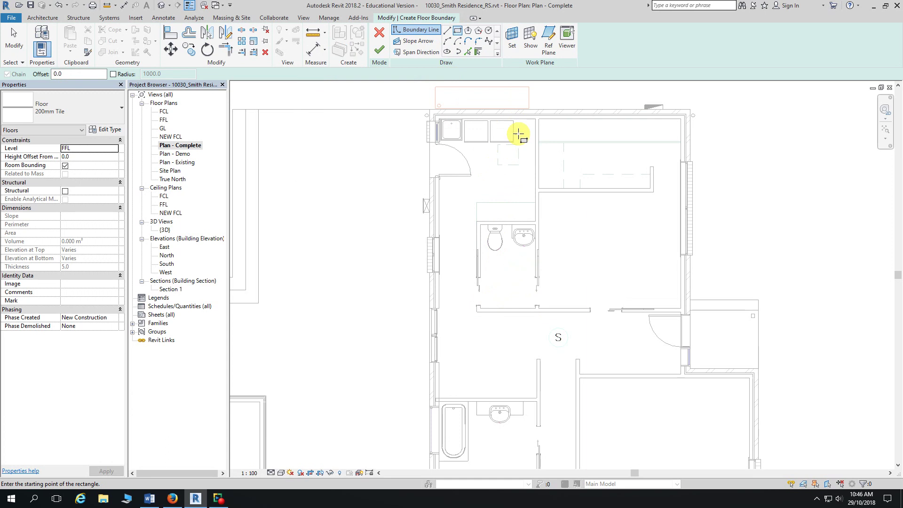
pyautogui.scroll(3, 517, 134)
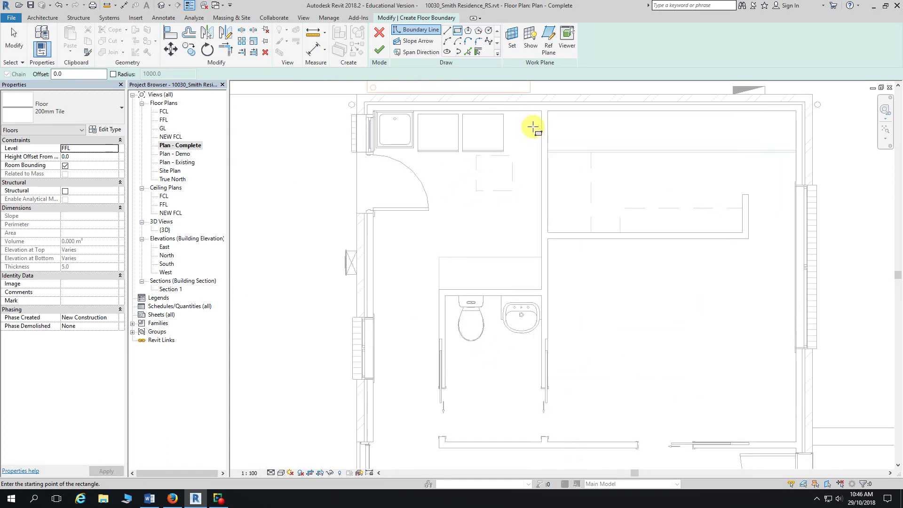
pyautogui.scroll(1, 532, 127)
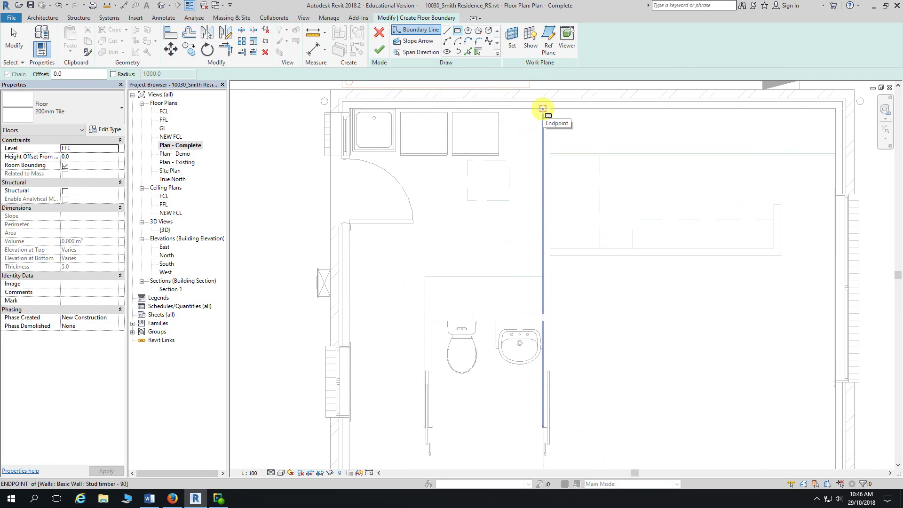
pyautogui.click(542, 109)
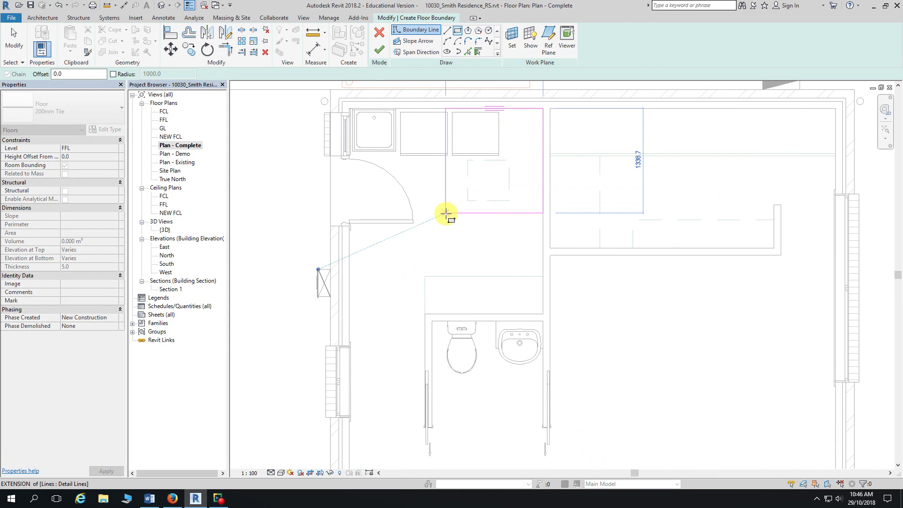
pyautogui.moveTo(383, 277); pyautogui.dragTo(389, 145, button='middle')
pyautogui.moveTo(379, 235); pyautogui.dragTo(397, 141, button='middle')
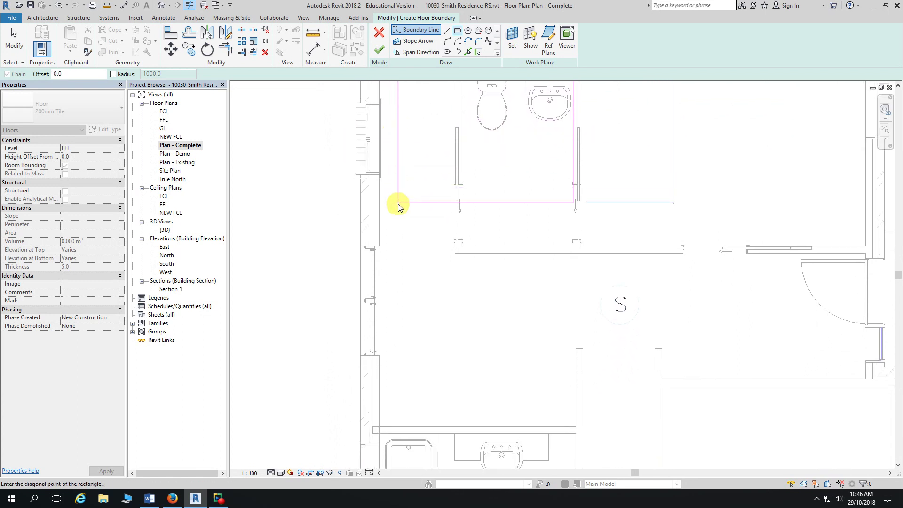
pyautogui.moveTo(397, 253); pyautogui.dragTo(471, 187, button='middle')
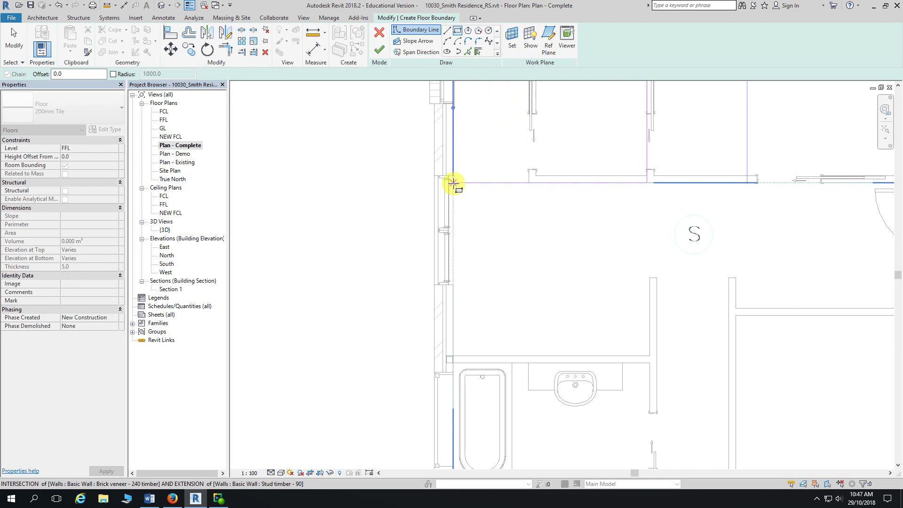
pyautogui.click(453, 183)
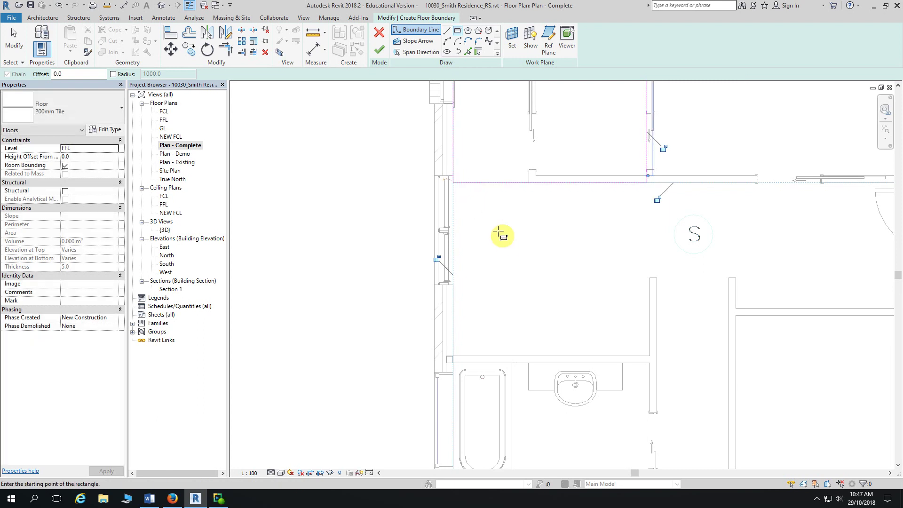
# Step: Switch off Thin Lines to inspect the rectangular floor boundary around the laundry and toilet, and switch it back on
pyautogui.click(190, 5)
pyautogui.scroll(-1, 346, 150)
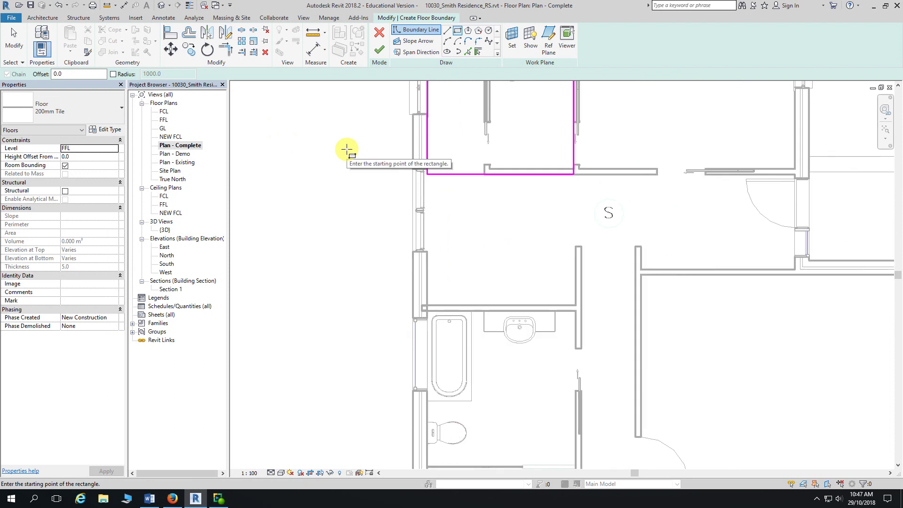
pyautogui.moveTo(347, 150); pyautogui.dragTo(349, 306, button='middle')
pyautogui.moveTo(349, 232); pyautogui.dragTo(355, 280, button='middle')
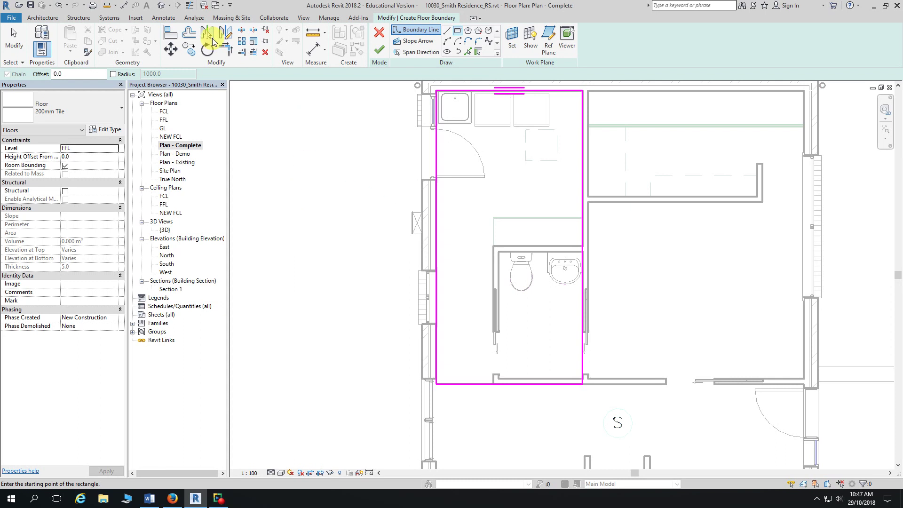
pyautogui.click(190, 6)
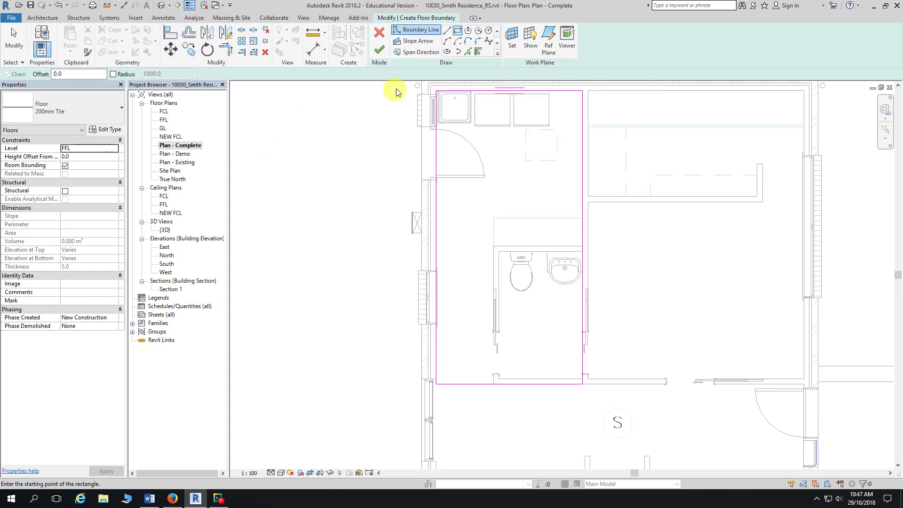
# Step: Finish the tile floor sketch without attaching walls to its bottom, dismiss the overlap warning and clear the selection
pyautogui.click(379, 51)
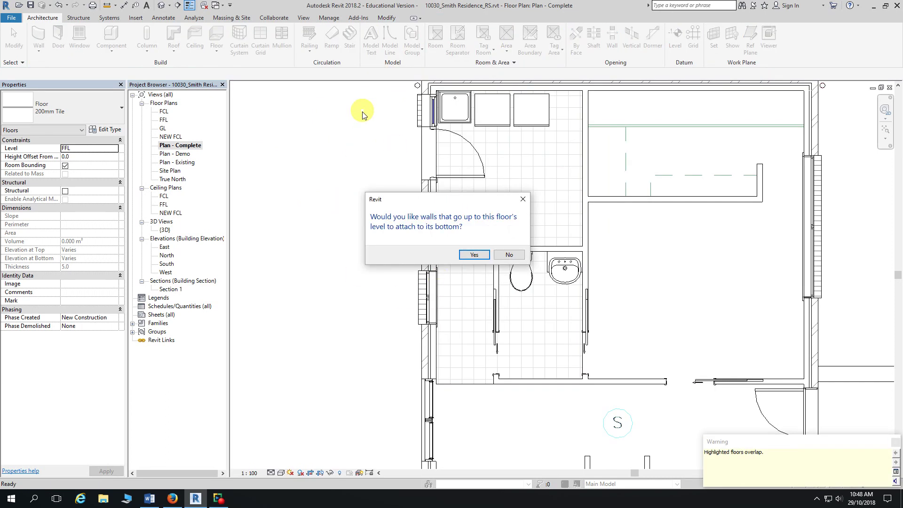
pyautogui.moveTo(418, 200); pyautogui.dragTo(343, 108)
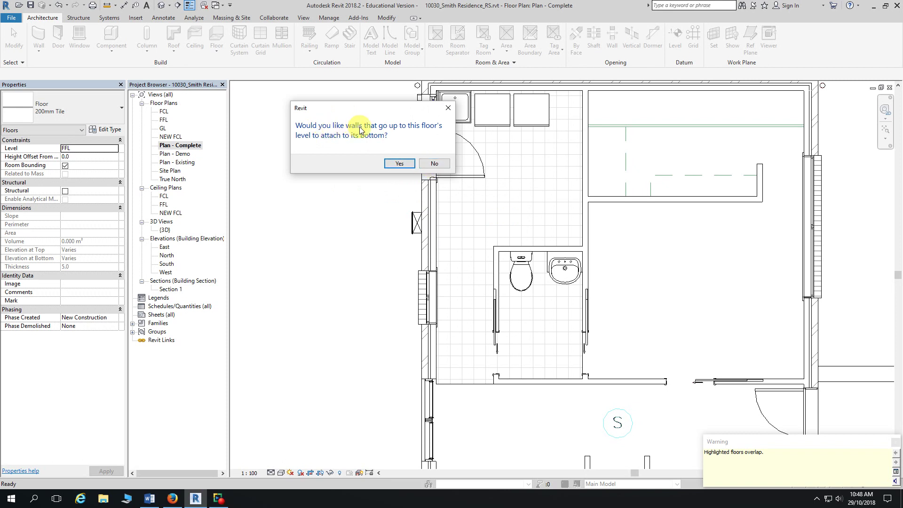
pyautogui.click(435, 164)
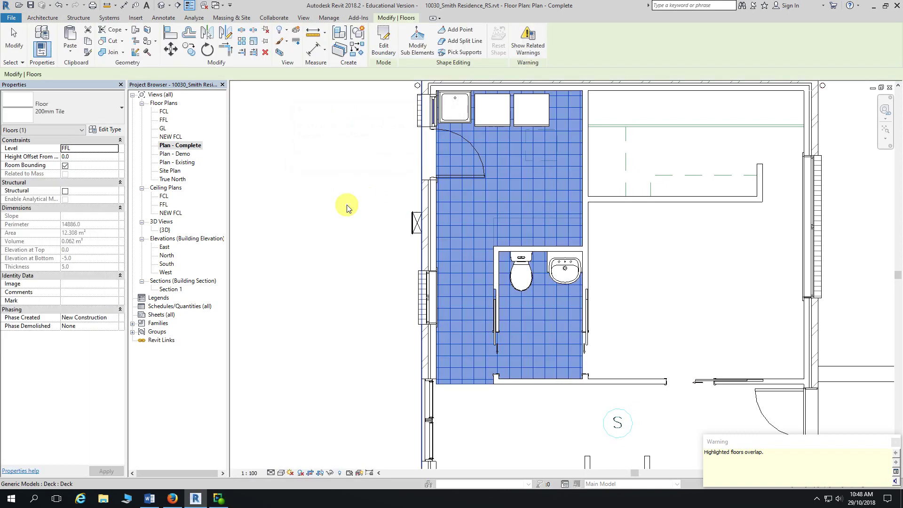
pyautogui.moveTo(817, 444); pyautogui.dragTo(346, 101)
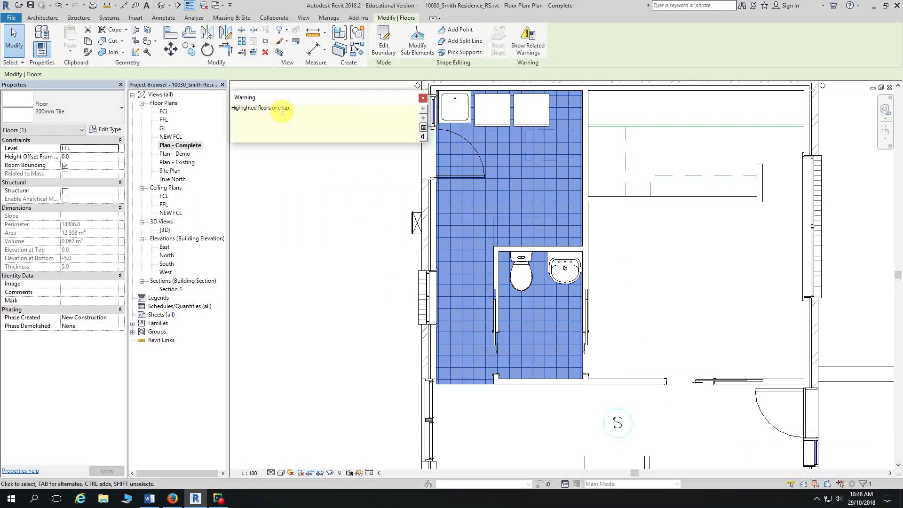
pyautogui.click(423, 100)
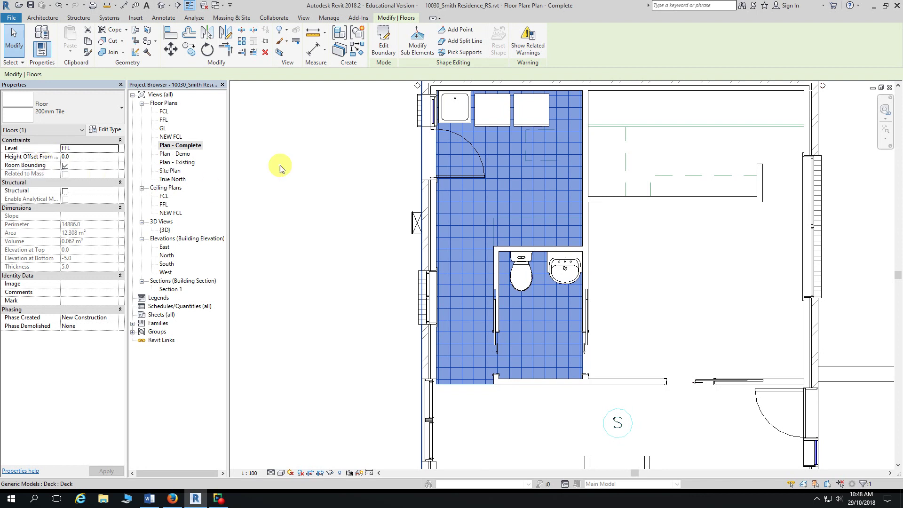
pyautogui.click(327, 144)
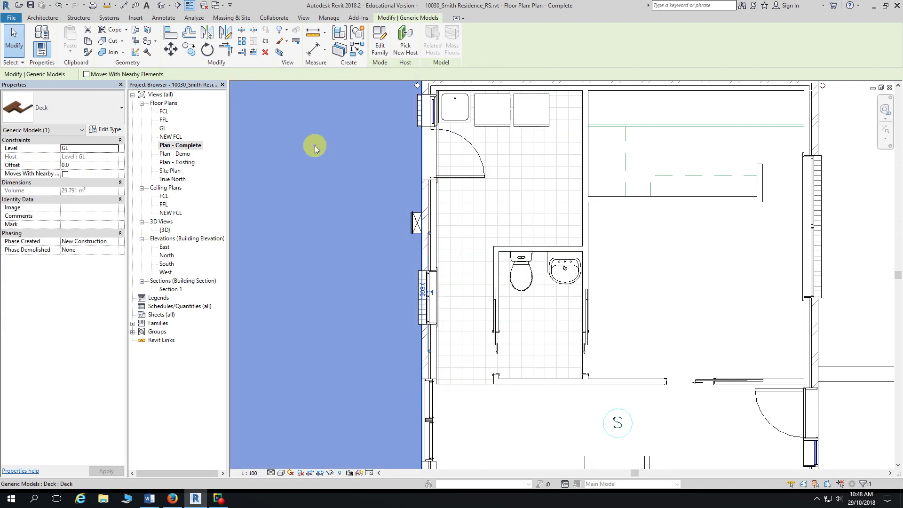
pyautogui.press('Escape')
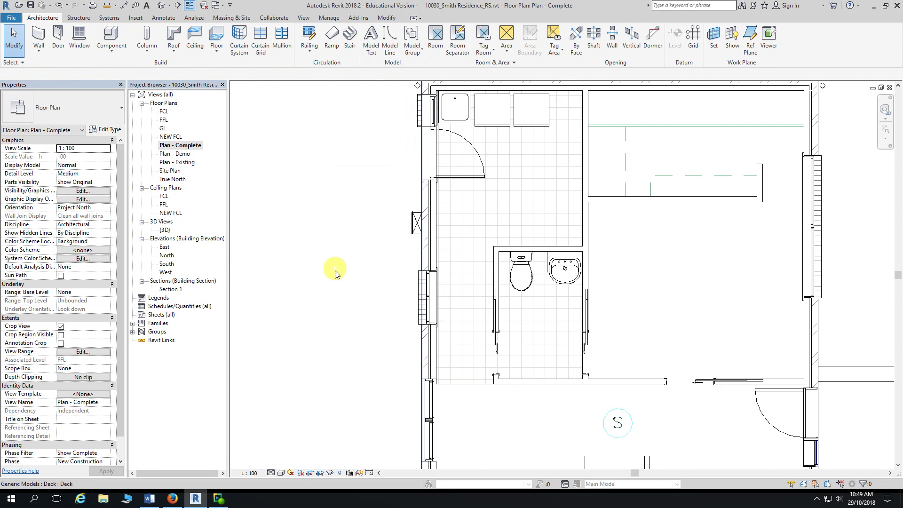
# Step: Examine how the tile grid lines meet the external wall near the toilet, checking that a single grid line can be selected
pyautogui.scroll(1, 357, 292)
pyautogui.moveTo(384, 283); pyautogui.dragTo(356, 249, button='middle')
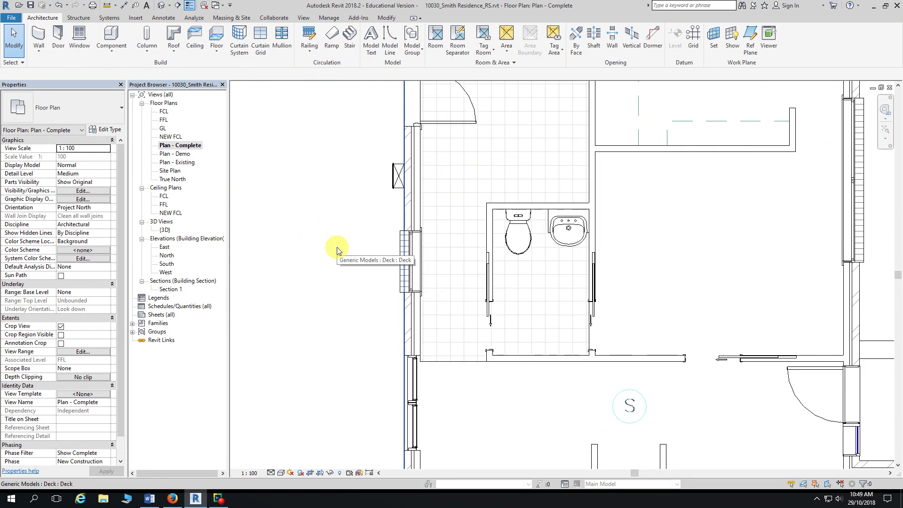
pyautogui.scroll(-1, 323, 247)
pyautogui.scroll(-1, 317, 213)
pyautogui.moveTo(317, 216); pyautogui.dragTo(325, 188, button='middle')
pyautogui.scroll(1, 328, 294)
pyautogui.scroll(1, 328, 294)
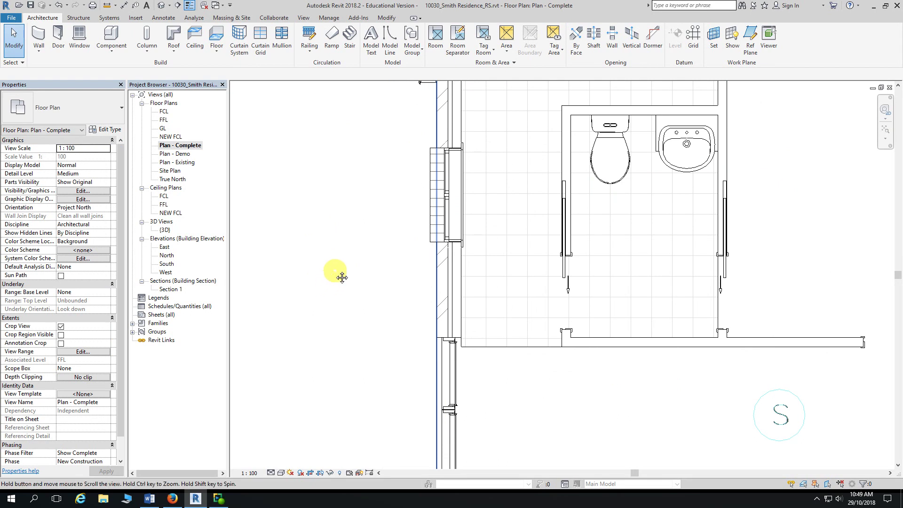
pyautogui.scroll(-1, 341, 230)
pyautogui.scroll(2, 328, 238)
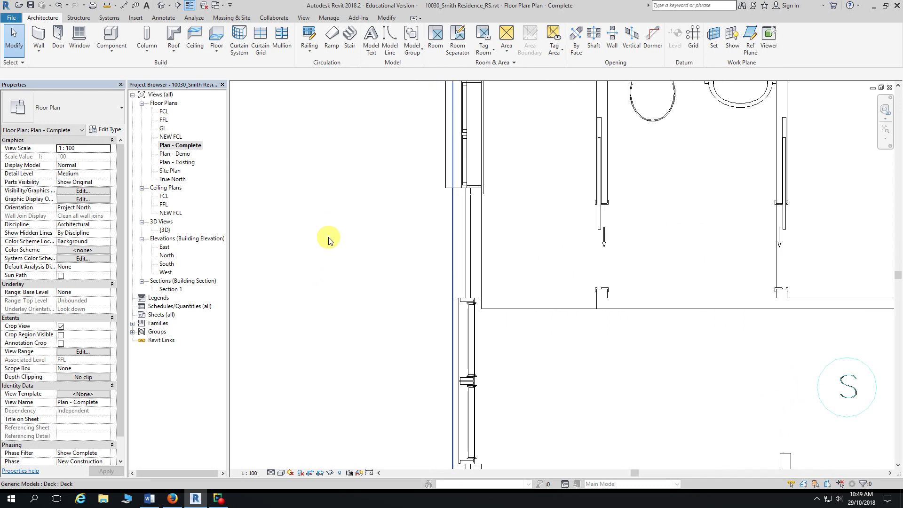
pyautogui.scroll(1, 328, 239)
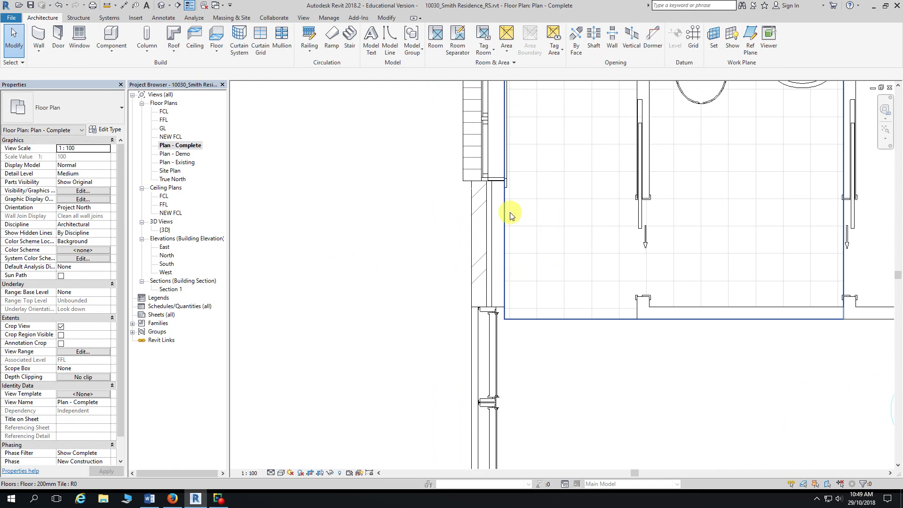
pyautogui.scroll(1, 528, 264)
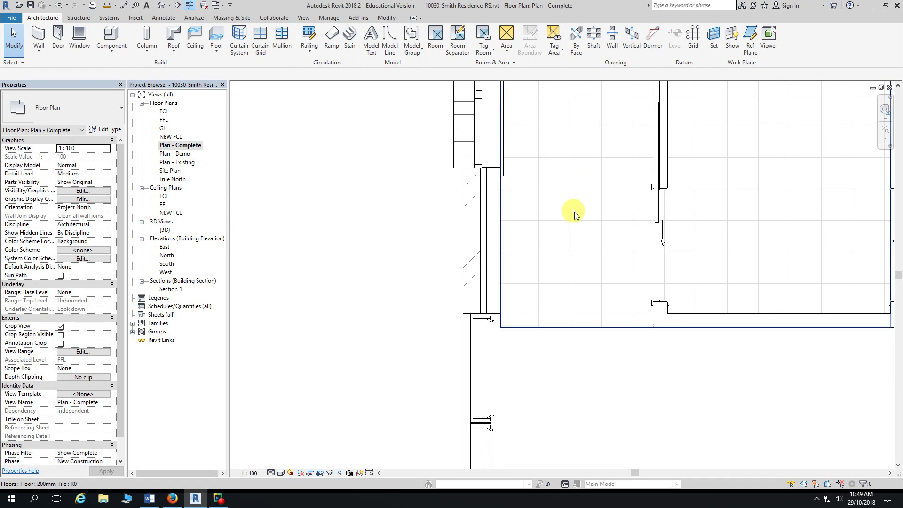
pyautogui.click(602, 207)
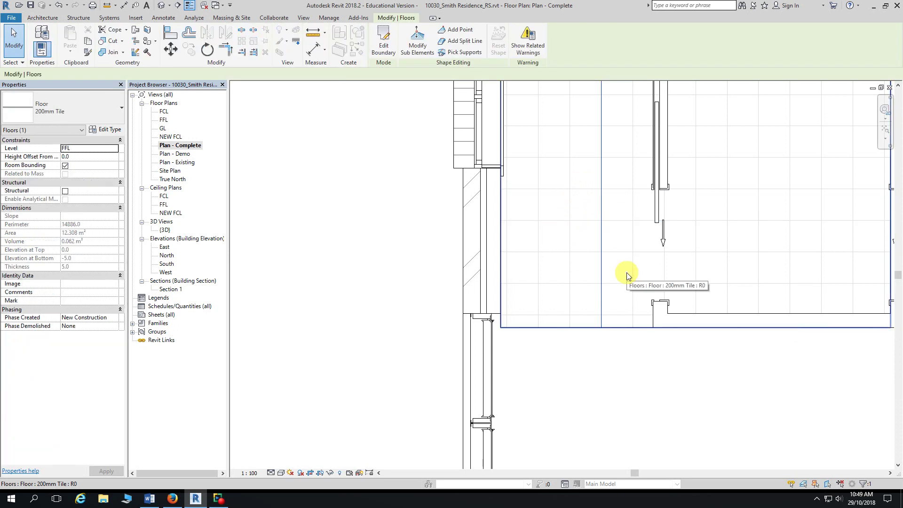
pyautogui.press('Escape')
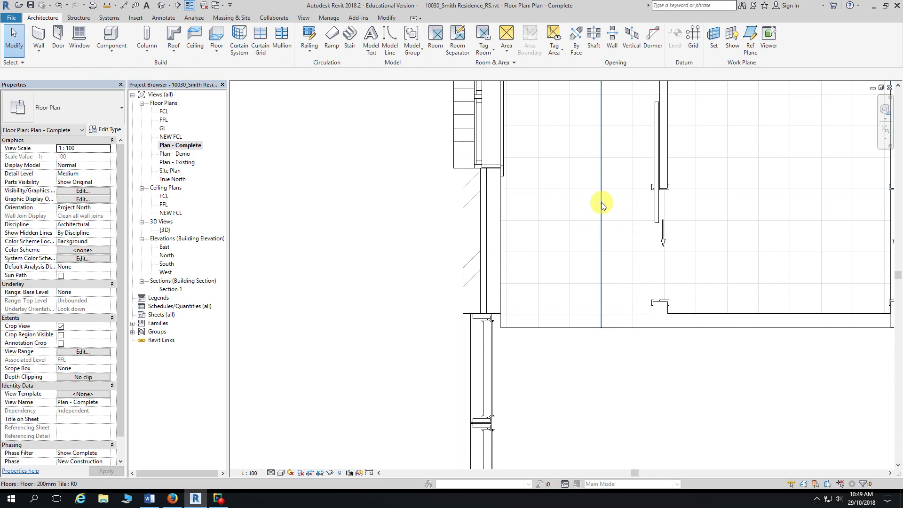
# Step: Align the nearest vertical tile grid line with the inner face of the brick veneer external wall
pyautogui.scroll(1, 544, 236)
pyautogui.moveTo(545, 236); pyautogui.dragTo(555, 206, button='middle')
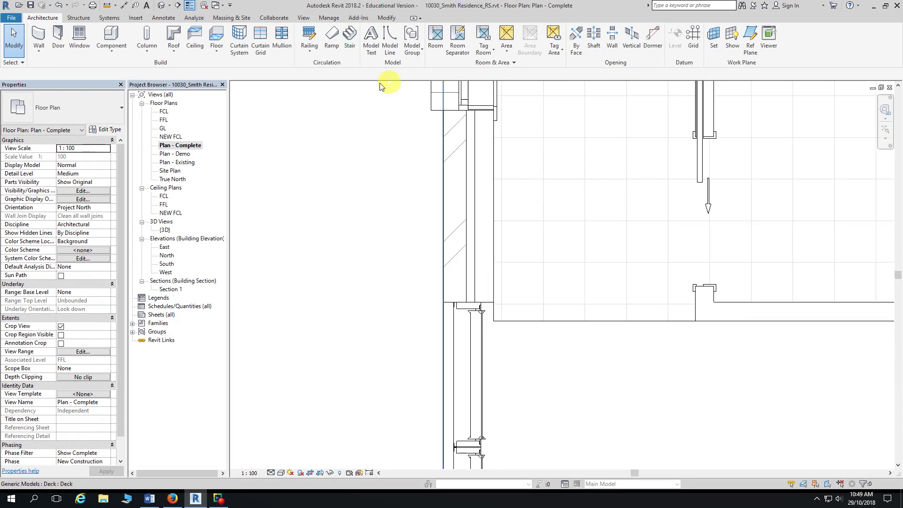
pyautogui.click(385, 19)
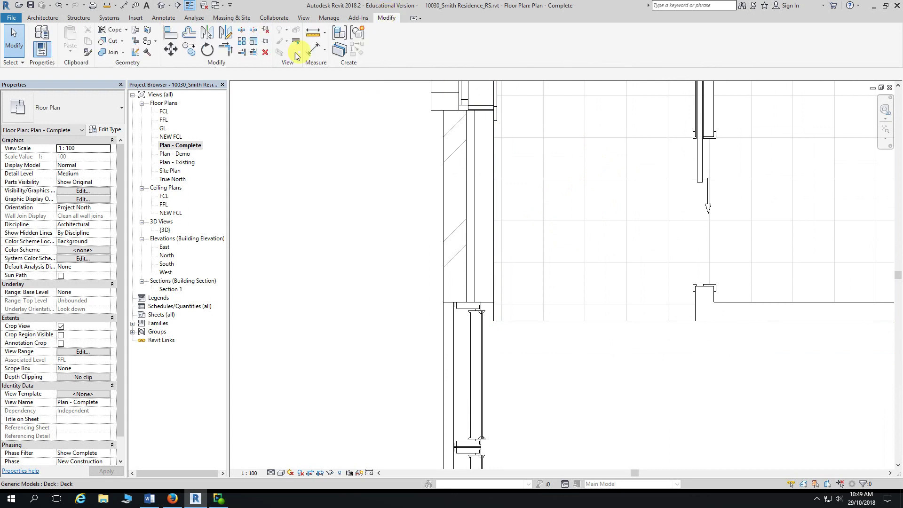
pyautogui.click(171, 37)
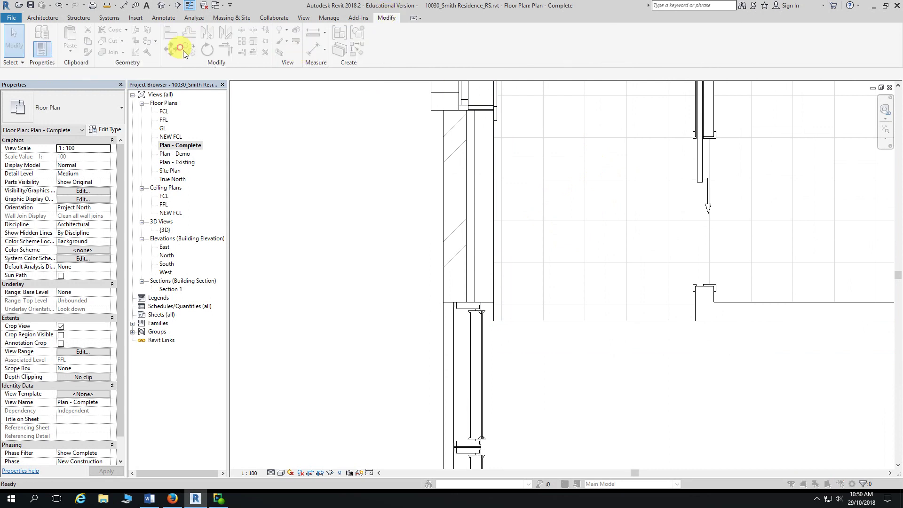
pyautogui.click(509, 283)
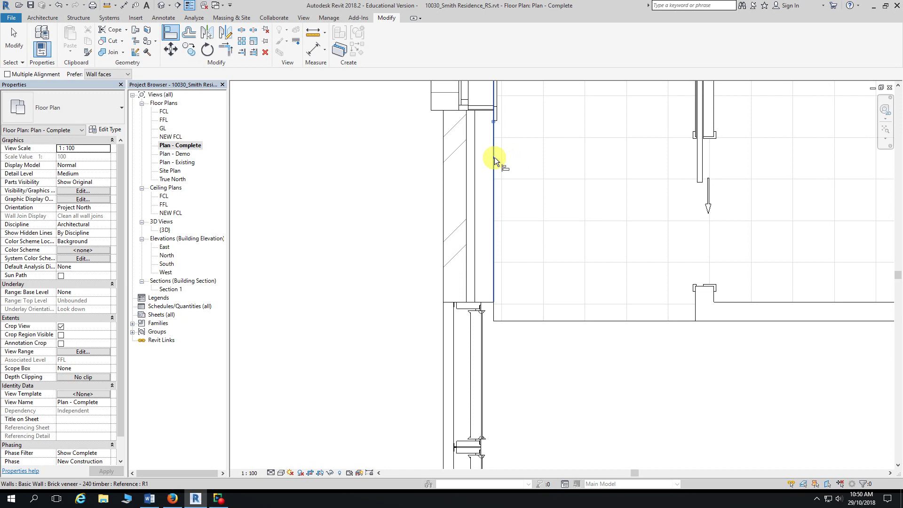
pyautogui.scroll(2, 493, 157)
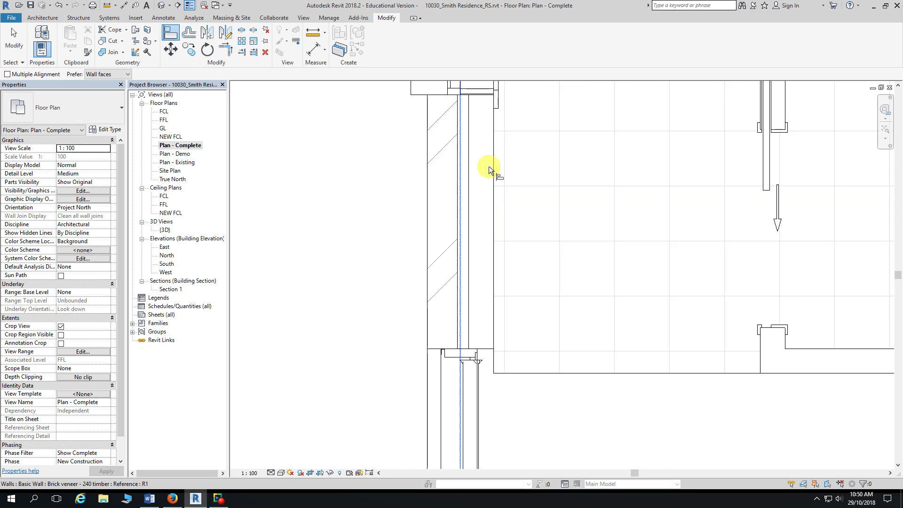
pyautogui.click(493, 165)
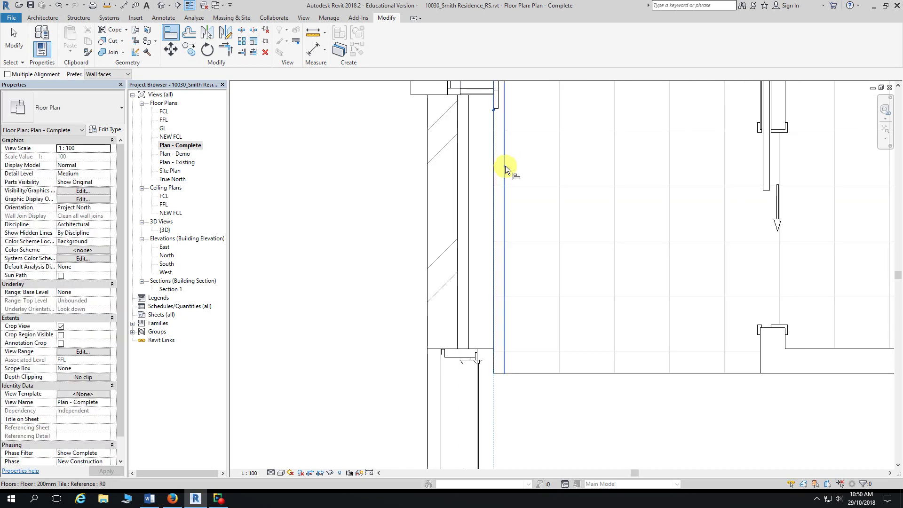
pyautogui.click(505, 165)
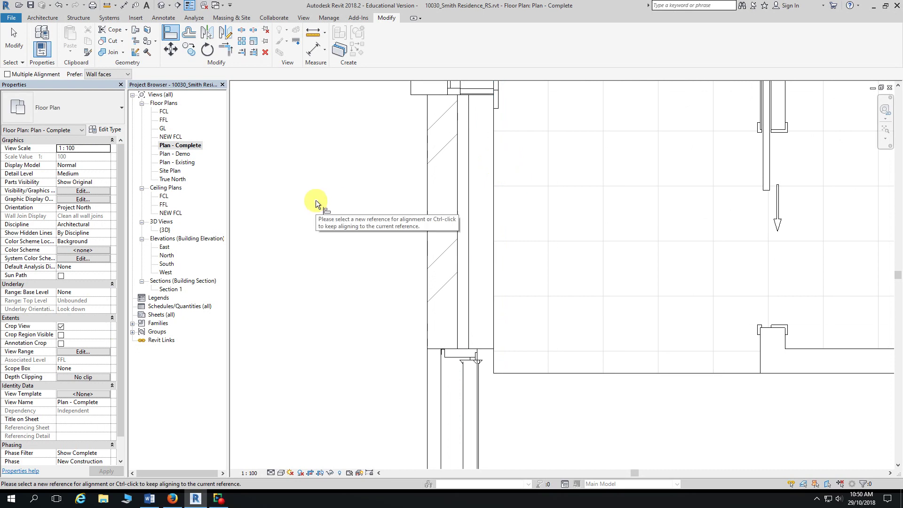
pyautogui.moveTo(318, 205); pyautogui.dragTo(313, 81, button='middle')
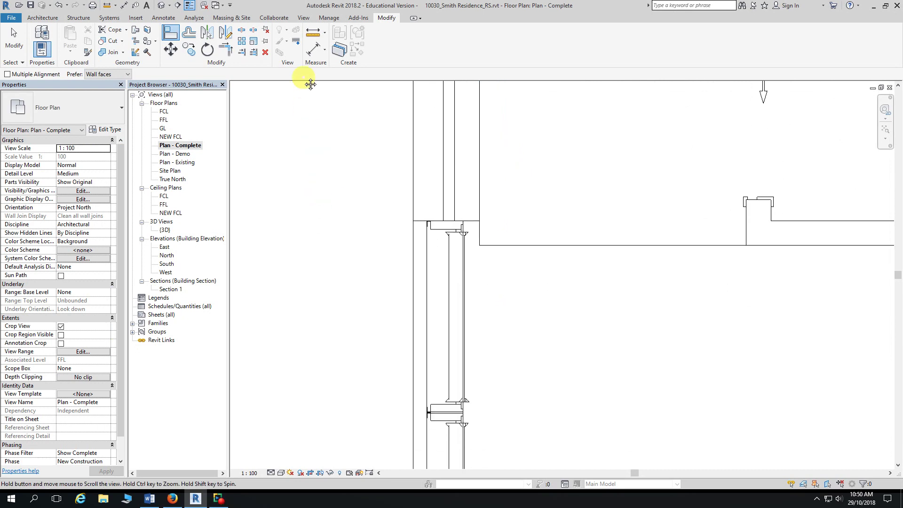
# Step: Align the nearest horizontal tile grid line with the laundry floor's edge along the hallway
pyautogui.moveTo(560, 301); pyautogui.dragTo(566, 261, button='middle')
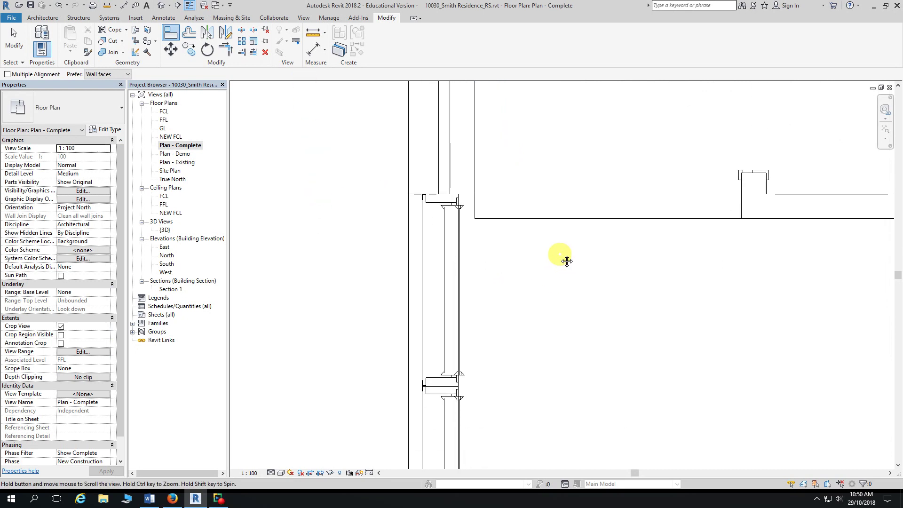
pyautogui.click(556, 218)
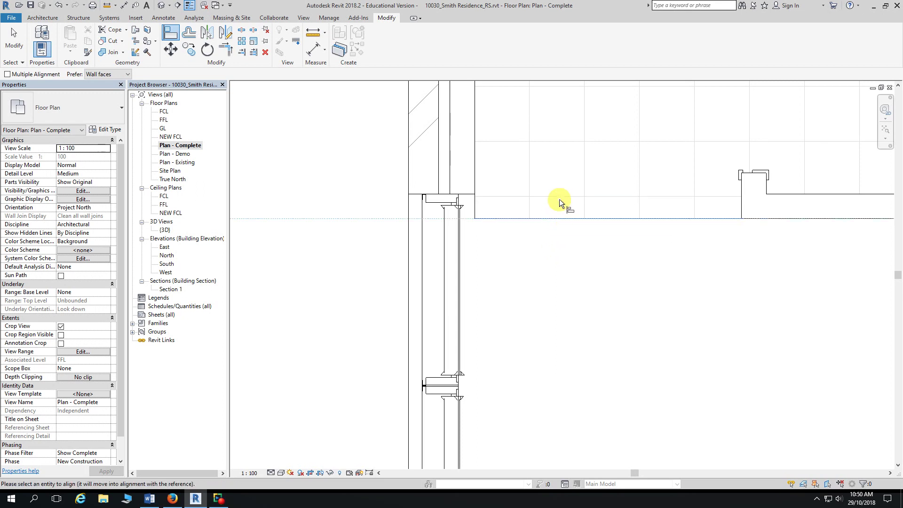
pyautogui.click(559, 196)
pyautogui.press('Escape')
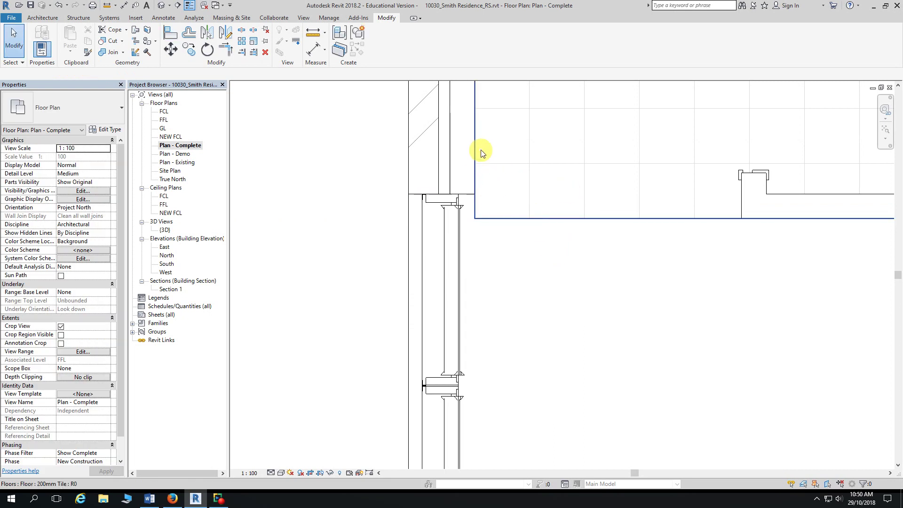
# Step: Rotate the laundry and toilet floor's tile pattern by 45 degrees using a horizontal grid line, and clear the selection
pyautogui.scroll(-2, 506, 214)
pyautogui.moveTo(671, 256); pyautogui.dragTo(567, 268, button='middle')
pyautogui.scroll(-2, 567, 268)
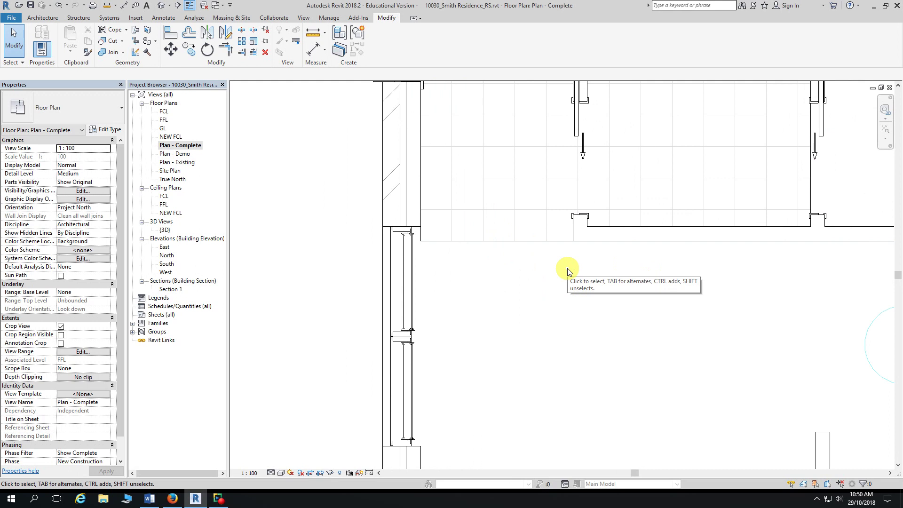
pyautogui.scroll(-2, 567, 268)
pyautogui.scroll(-2, 566, 272)
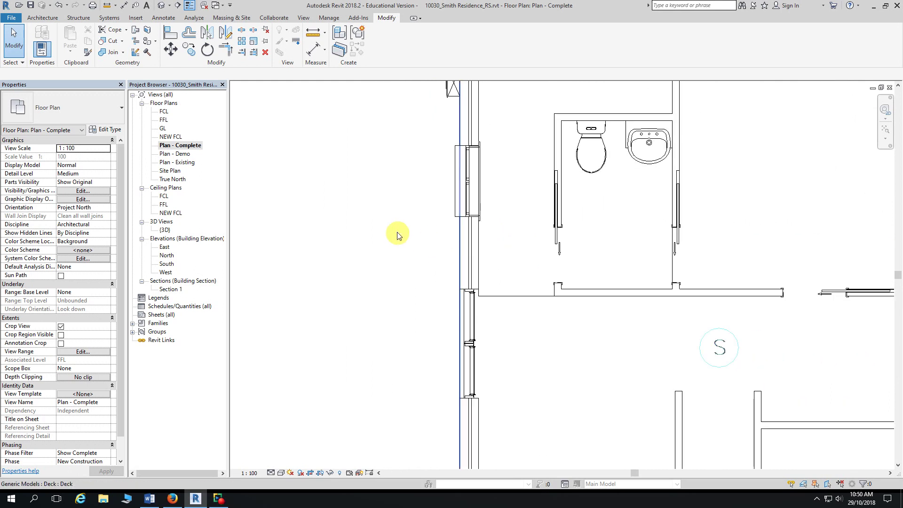
pyautogui.moveTo(396, 236); pyautogui.dragTo(397, 278, button='middle')
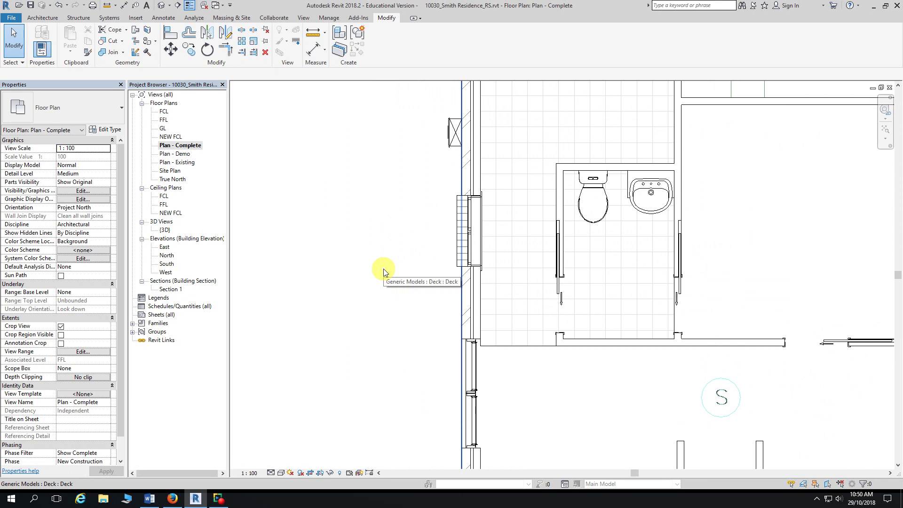
pyautogui.scroll(2, 383, 267)
pyautogui.moveTo(409, 244); pyautogui.dragTo(334, 244, button='middle')
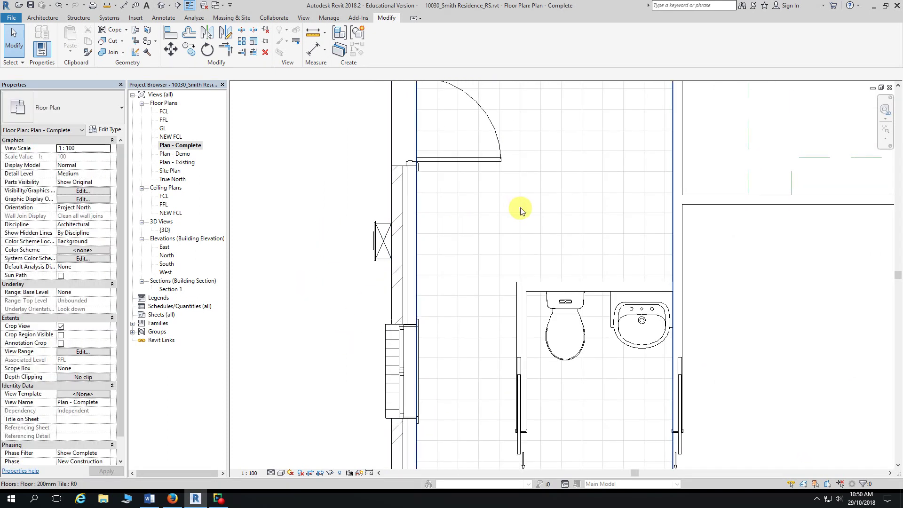
pyautogui.scroll(1, 524, 197)
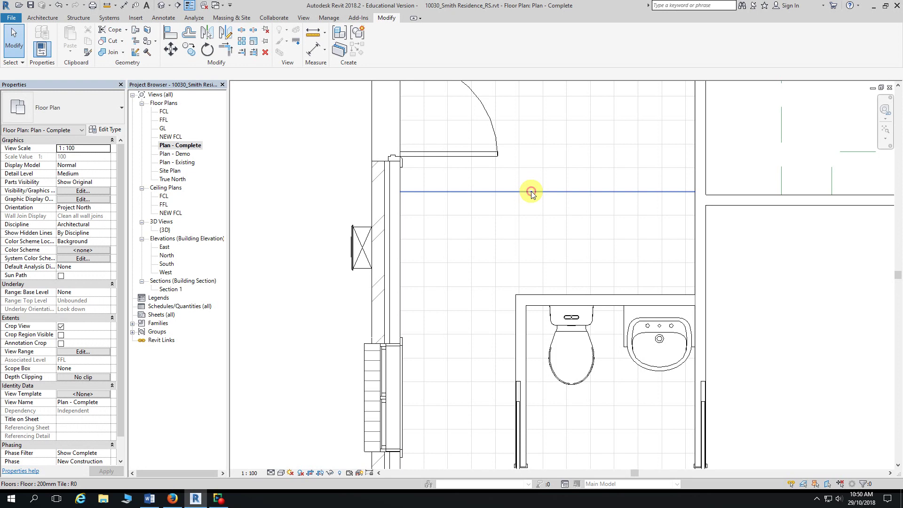
pyautogui.click(532, 191)
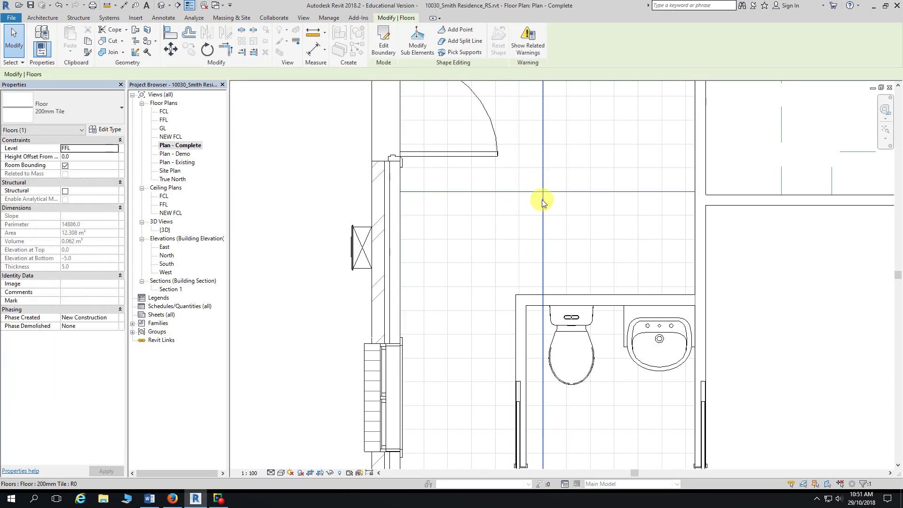
pyautogui.click(206, 51)
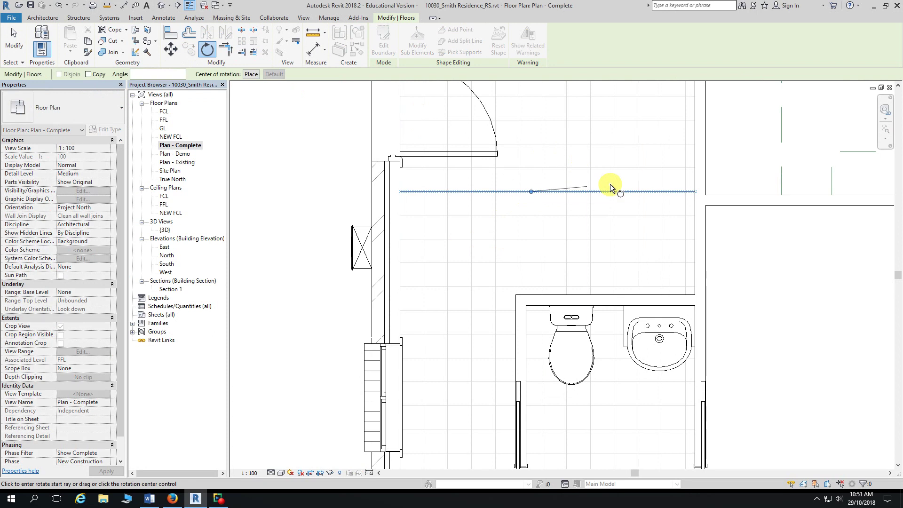
pyautogui.click(579, 192)
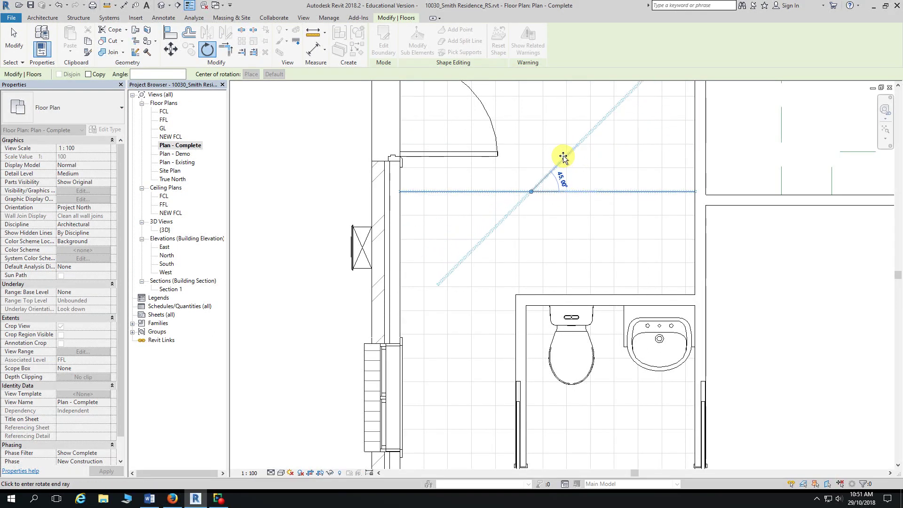
pyautogui.write('45')
pyautogui.press('Return')
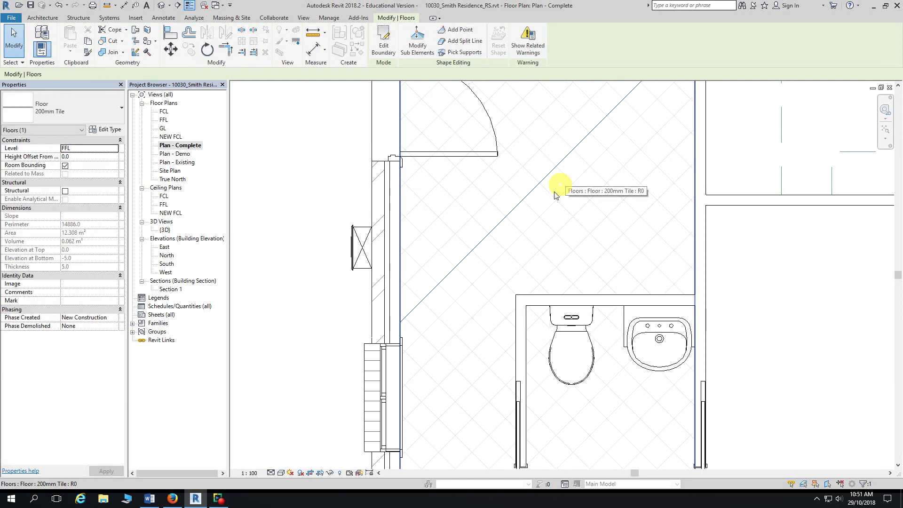
pyautogui.press('Escape')
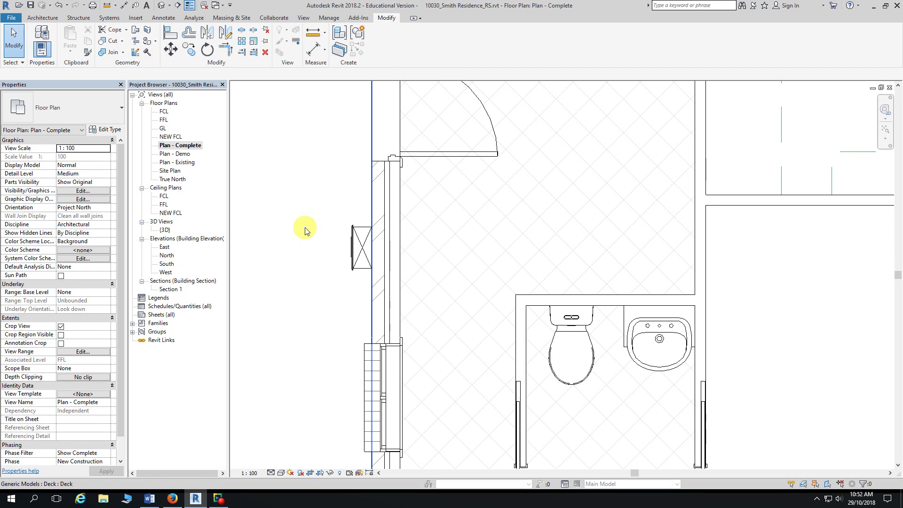
# Step: Rotate the diagonal tile pattern back to horizontal using one of its grid lines, and clear the selection
pyautogui.scroll(-3, 315, 200)
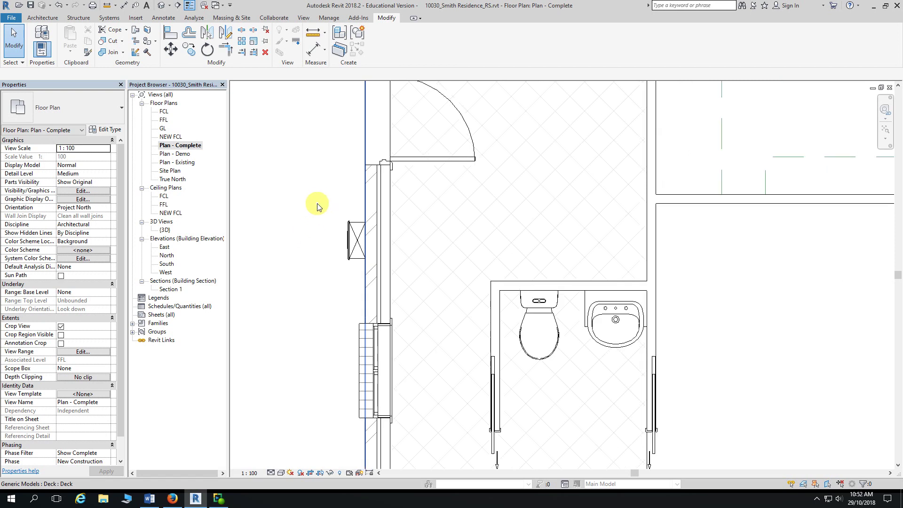
pyautogui.moveTo(308, 217); pyautogui.dragTo(353, 241, button='middle')
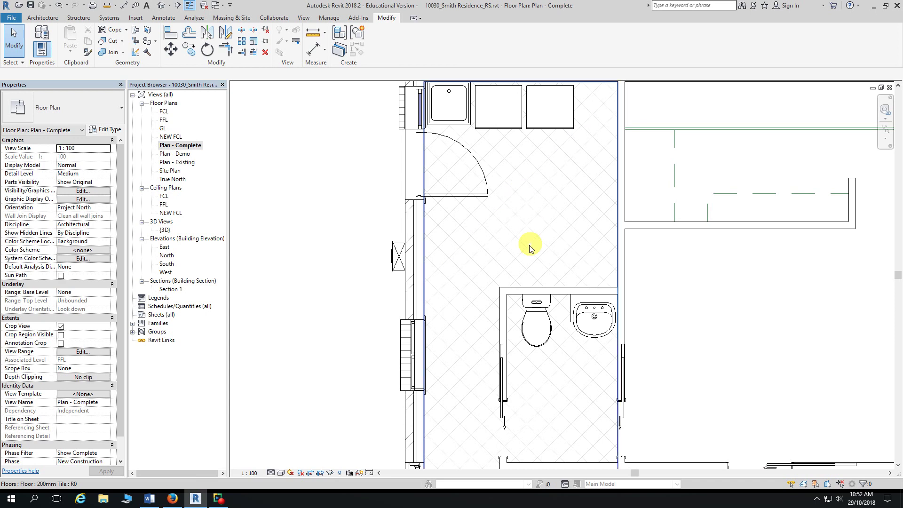
pyautogui.click(511, 201)
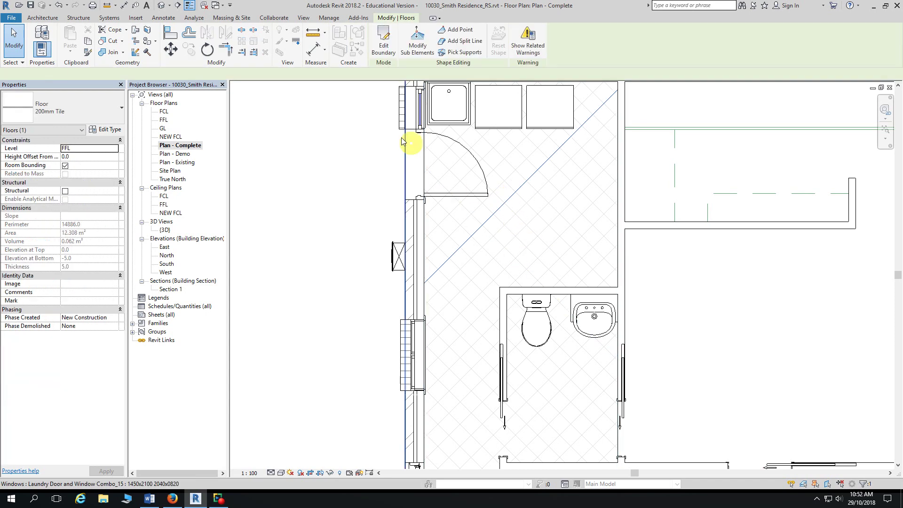
pyautogui.click(207, 49)
pyautogui.click(539, 167)
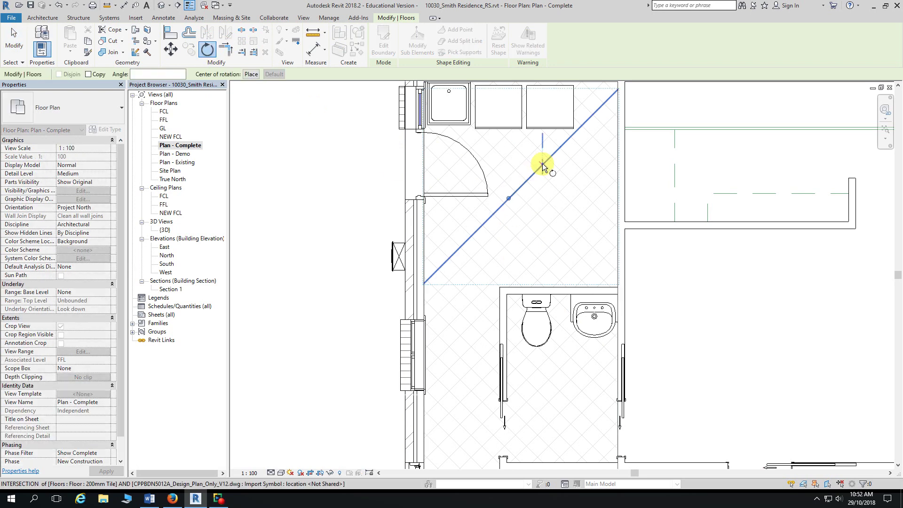
pyautogui.click(567, 199)
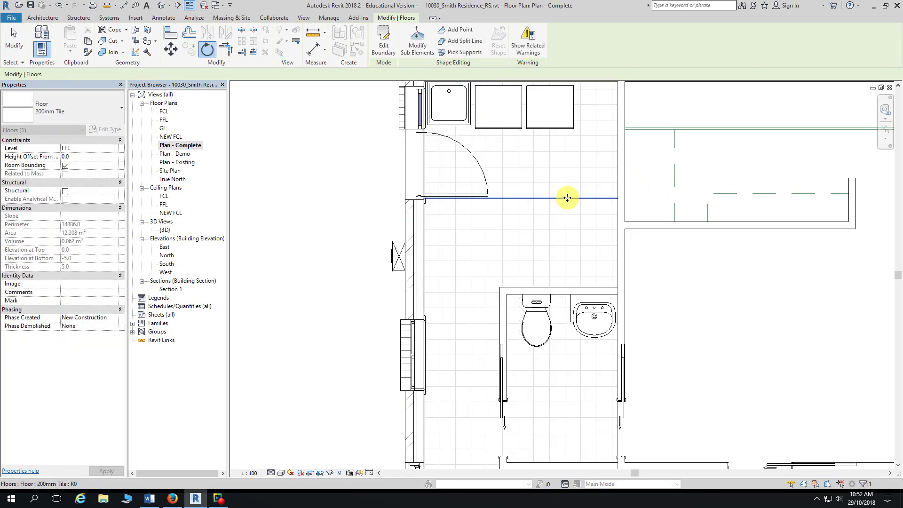
pyautogui.press('Escape')
# Step: Start a 200mm Tile floor and sketch its rectangular boundary along the inner wall faces of the bathroom with the bath
pyautogui.scroll(-3, 346, 235)
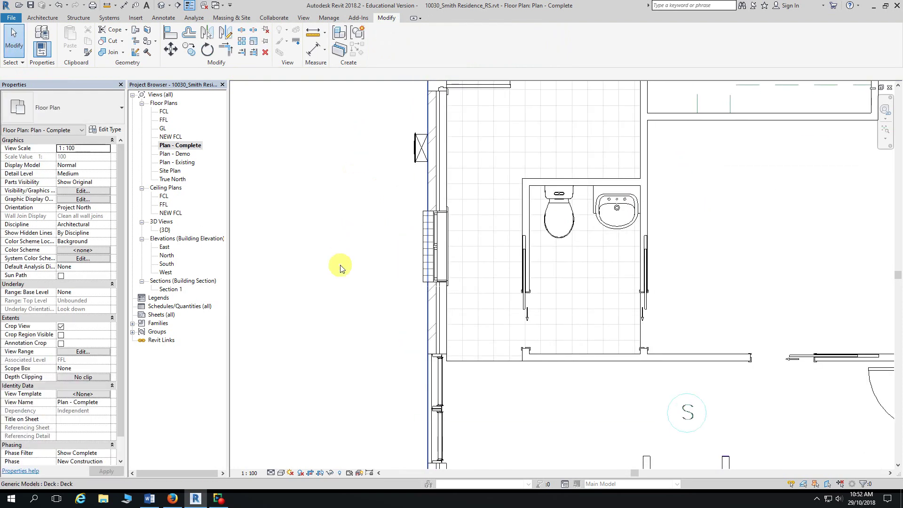
pyautogui.scroll(-3, 334, 273)
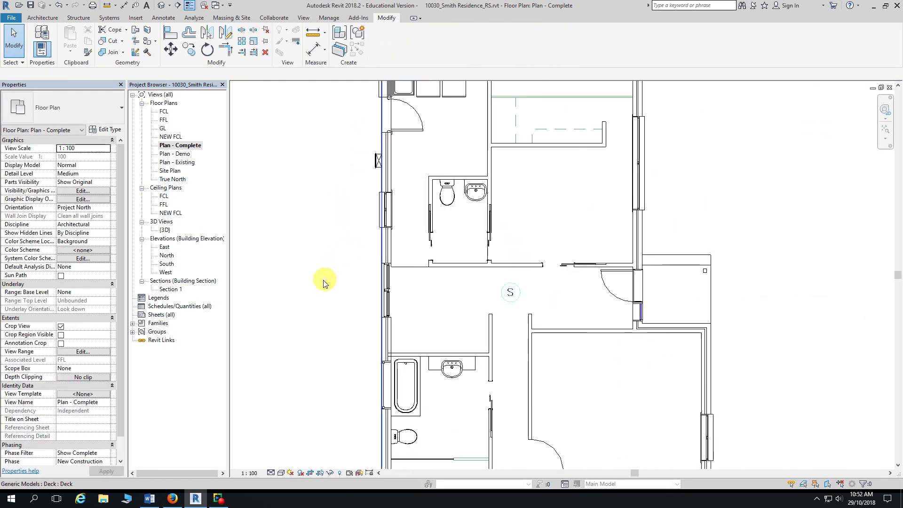
pyautogui.moveTo(354, 254); pyautogui.dragTo(363, 221, button='middle')
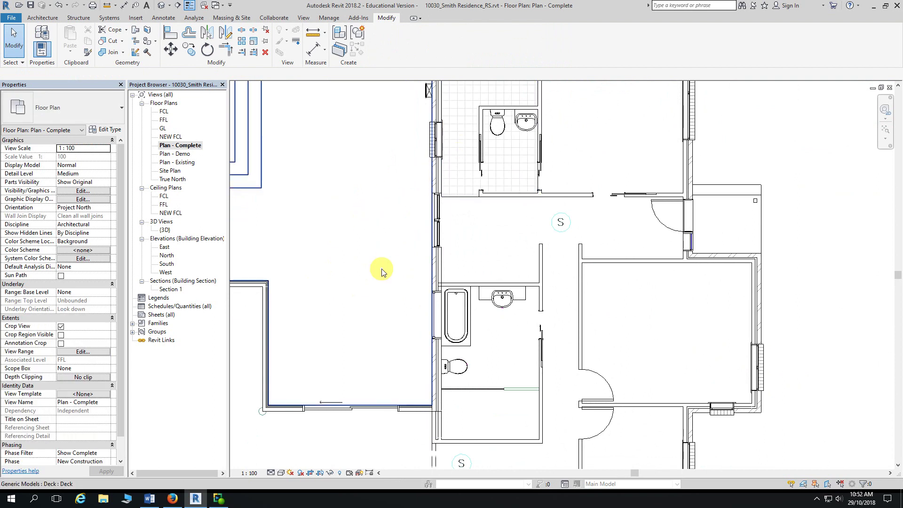
pyautogui.moveTo(379, 268); pyautogui.dragTo(405, 145, button='middle')
pyautogui.scroll(2, 470, 225)
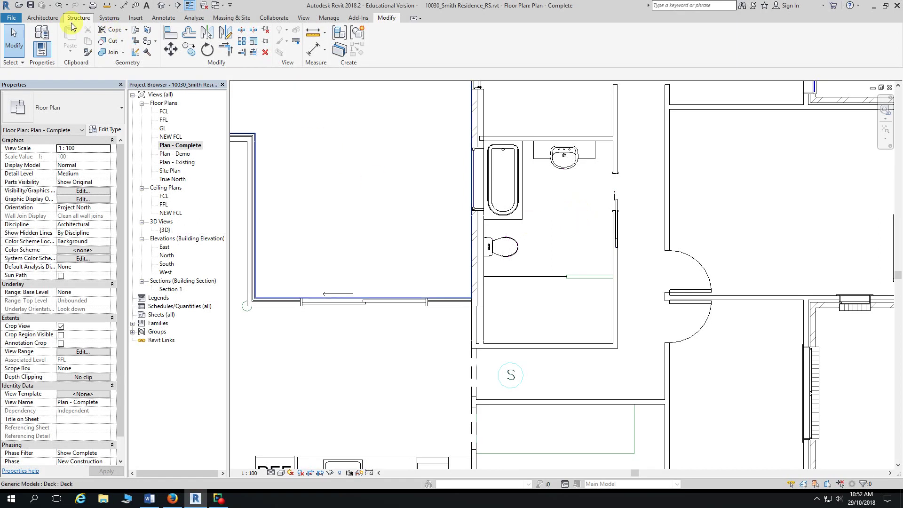
pyautogui.click(46, 20)
pyautogui.click(217, 36)
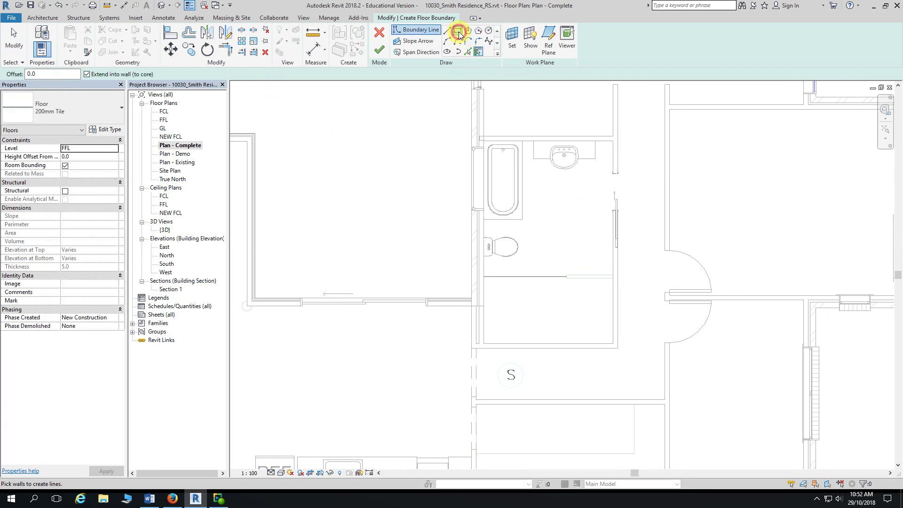
pyautogui.click(457, 30)
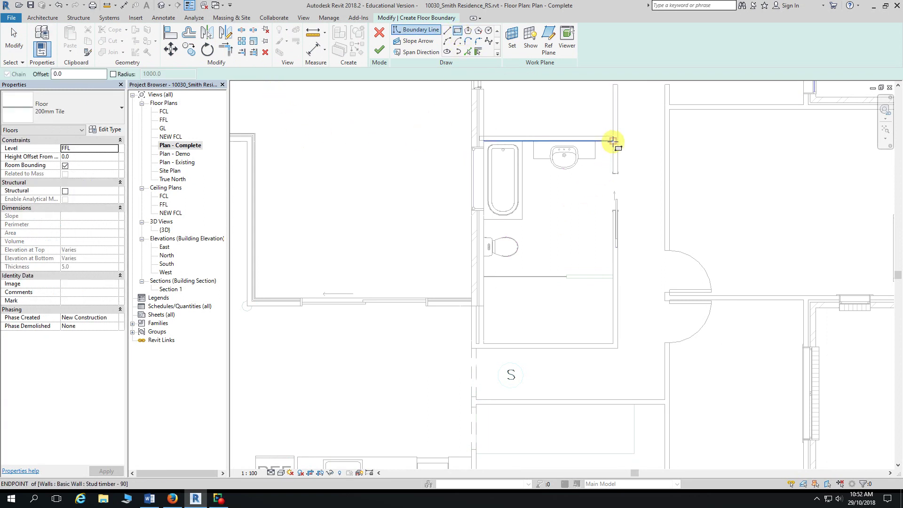
pyautogui.click(612, 140)
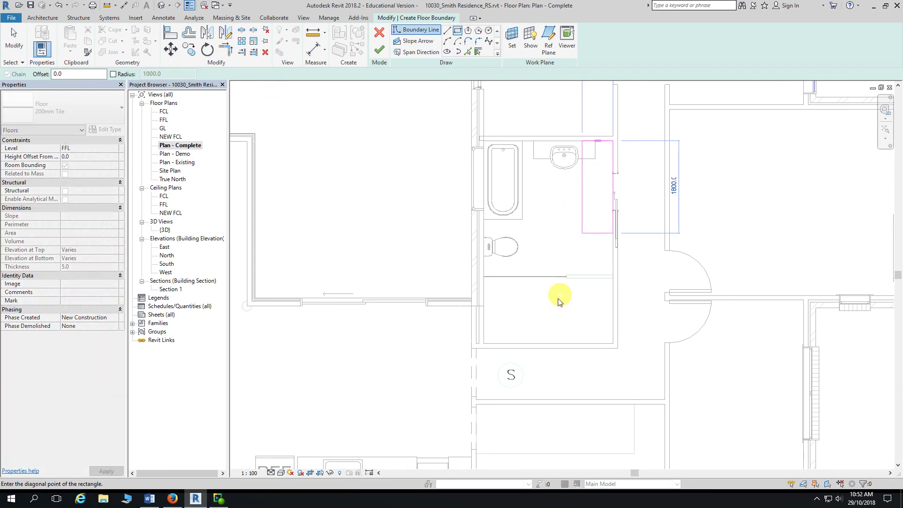
pyautogui.click(483, 343)
pyautogui.press('Escape')
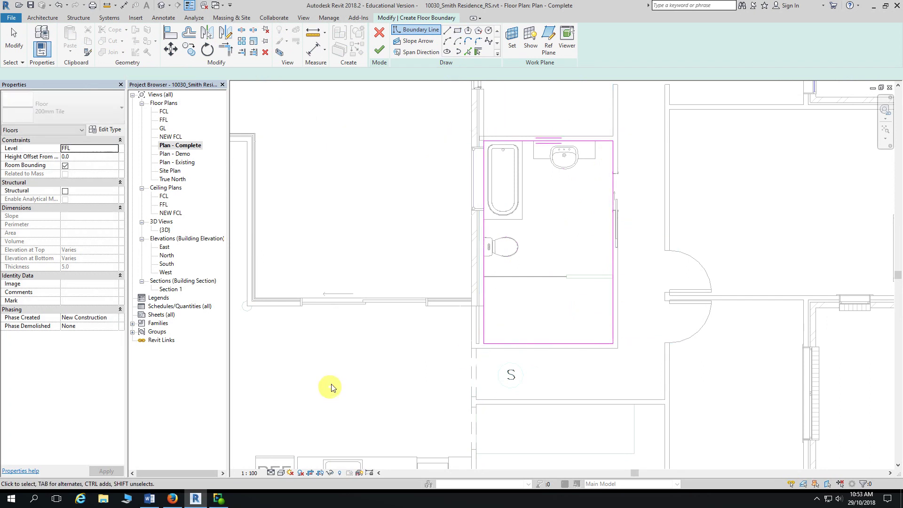
# Step: Finish the bathroom's tile floor sketch, dismiss the follow-up prompt and clear the selection
pyautogui.click(379, 50)
pyautogui.click(510, 255)
pyautogui.click(423, 97)
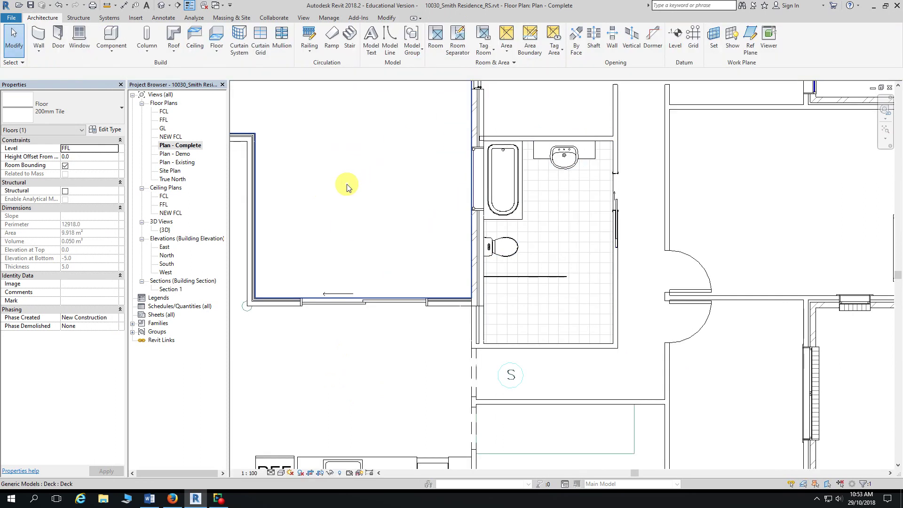
pyautogui.press('Escape')
# Step: Switch the view's visual style to Wireframe and inspect how the bathroom fixtures display over the tile floor
pyautogui.scroll(-1, 354, 184)
pyautogui.scroll(-3, 329, 172)
pyautogui.moveTo(797, 284); pyautogui.dragTo(827, 279, button='middle')
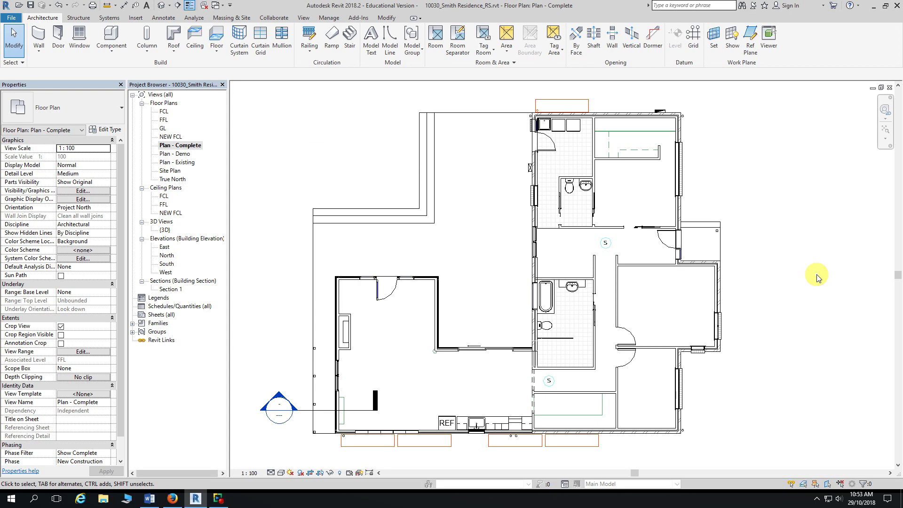
pyautogui.scroll(3, 598, 322)
pyautogui.scroll(1, 774, 422)
pyautogui.moveTo(775, 422); pyautogui.dragTo(809, 363, button='middle')
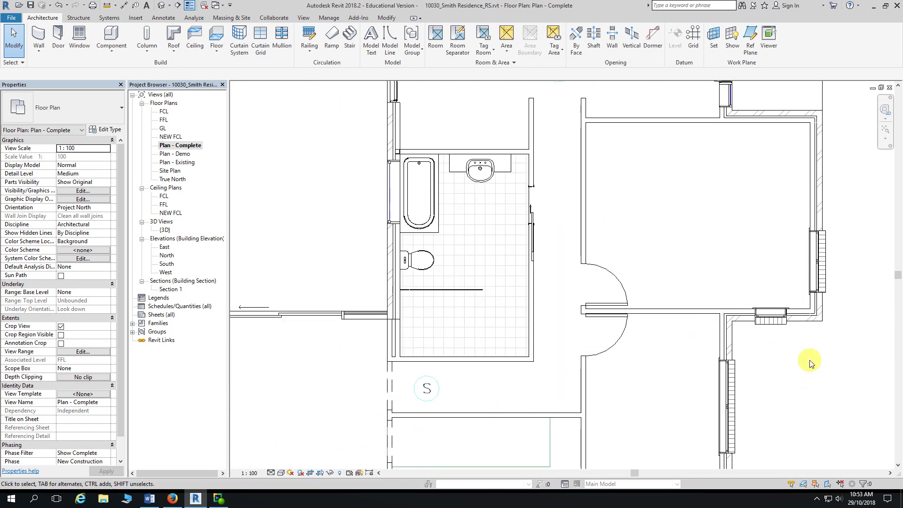
pyautogui.click(282, 474)
pyautogui.click(296, 417)
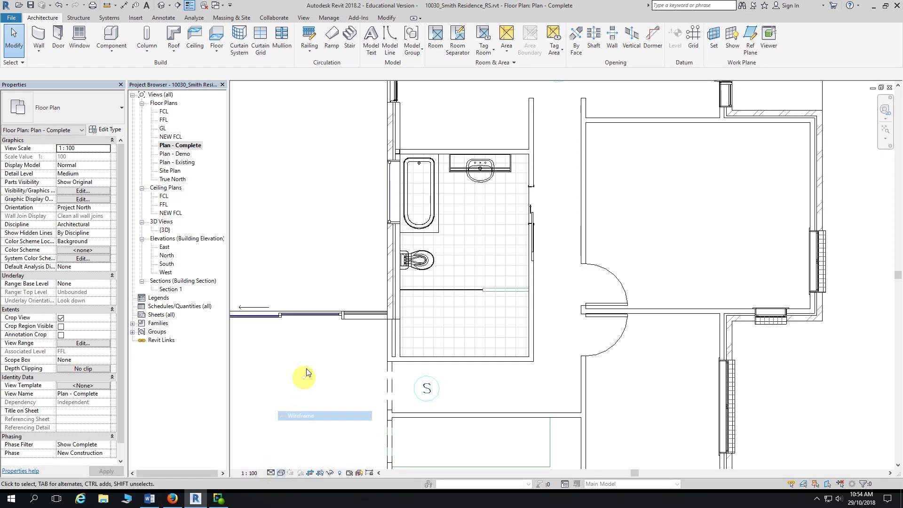
pyautogui.scroll(2, 308, 193)
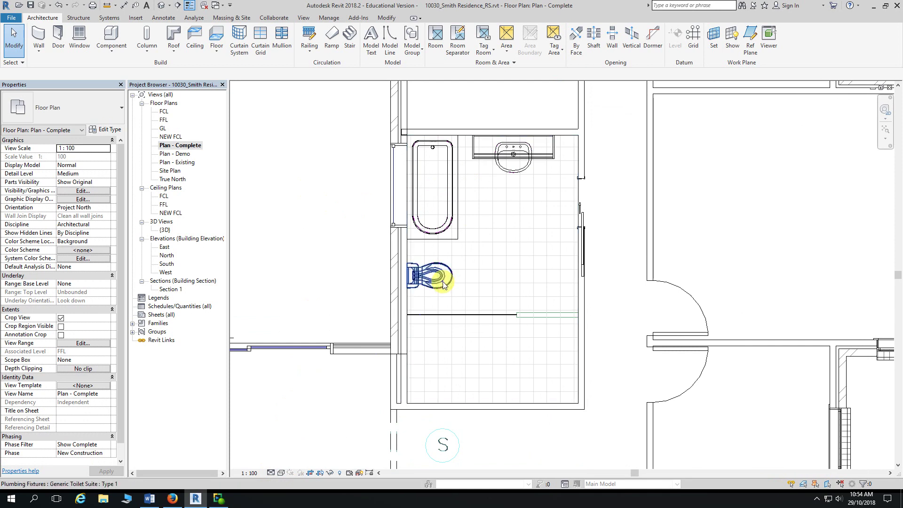
pyautogui.scroll(2, 324, 212)
pyautogui.moveTo(318, 207); pyautogui.dragTo(300, 220, button='middle')
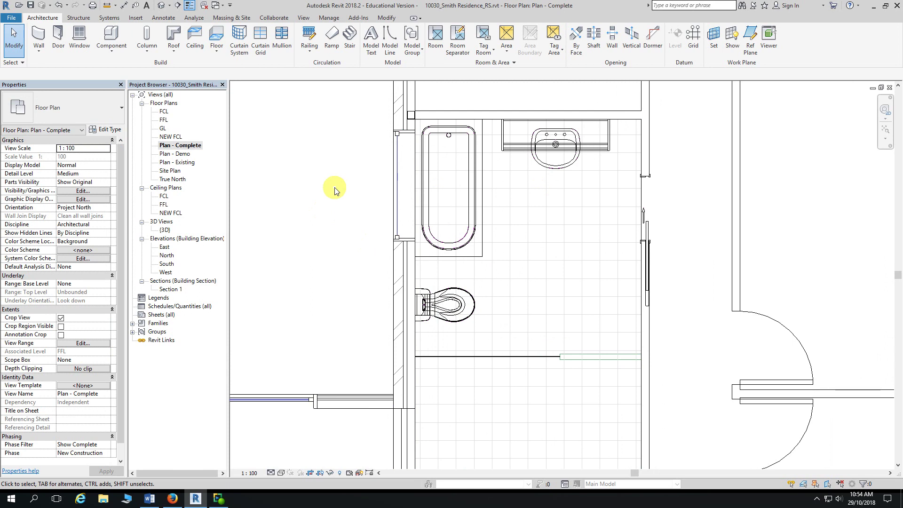
# Step: Return the visual style to Hidden Line and review the tiled rooms across the whole floor plan
pyautogui.click(281, 473)
pyautogui.click(297, 423)
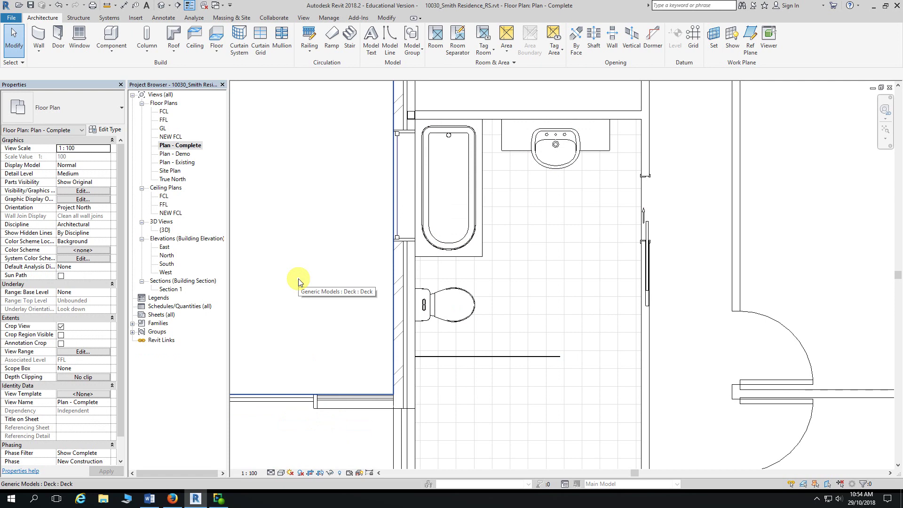
pyautogui.scroll(-2, 328, 246)
pyautogui.scroll(1, 328, 256)
pyautogui.scroll(-2, 358, 296)
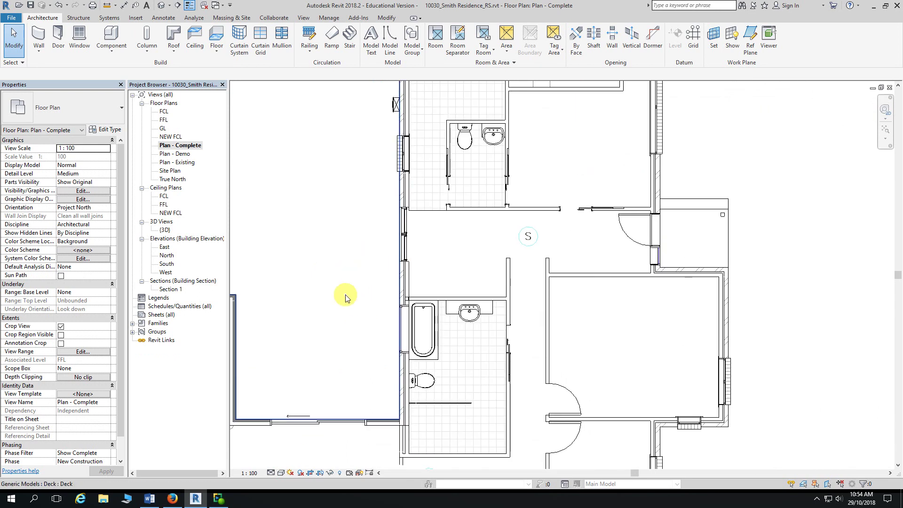
pyautogui.scroll(1, 353, 302)
pyautogui.scroll(-1, 373, 324)
pyautogui.scroll(-2, 766, 245)
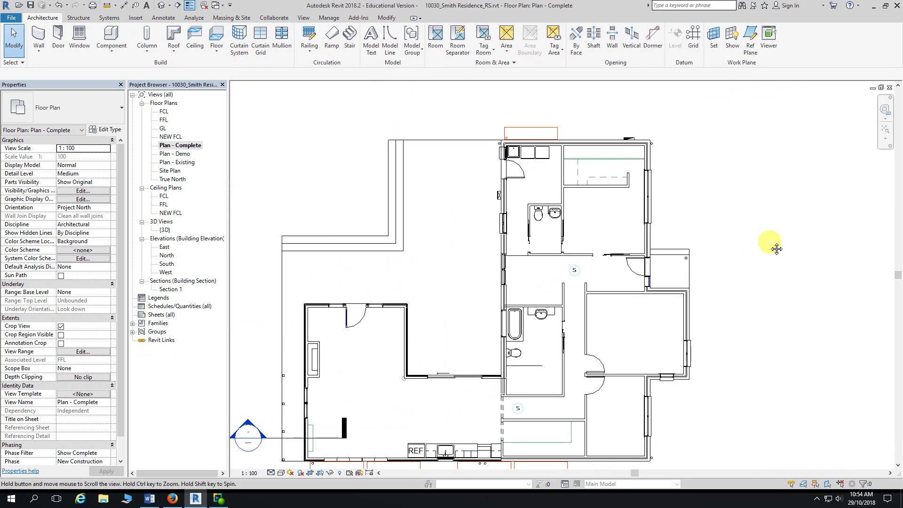
# Step: Check the tank outlines along the kitchen's outer wall, switch to Firefox and open the course's Assessment Task - Part 1 section
pyautogui.moveTo(480, 447); pyautogui.dragTo(504, 443, button='middle')
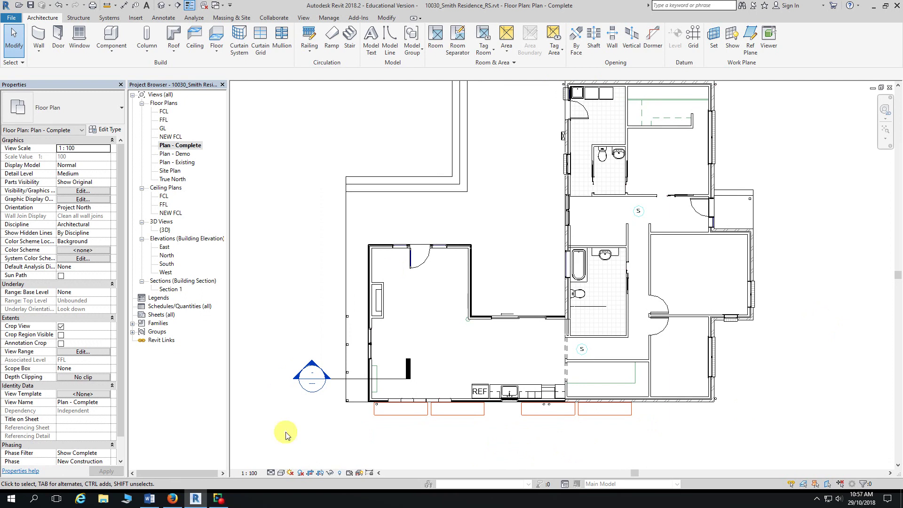
pyautogui.scroll(4, 390, 435)
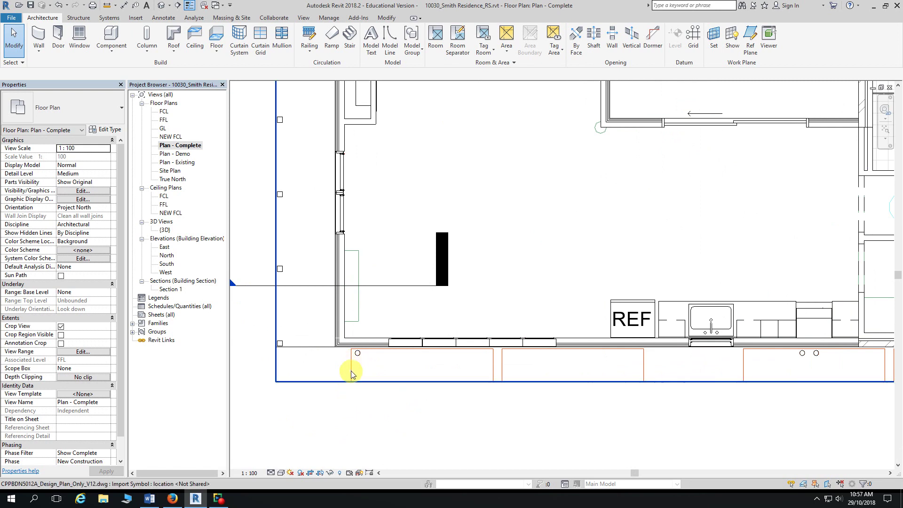
pyautogui.click(172, 500)
pyautogui.scroll(-2, 250, 276)
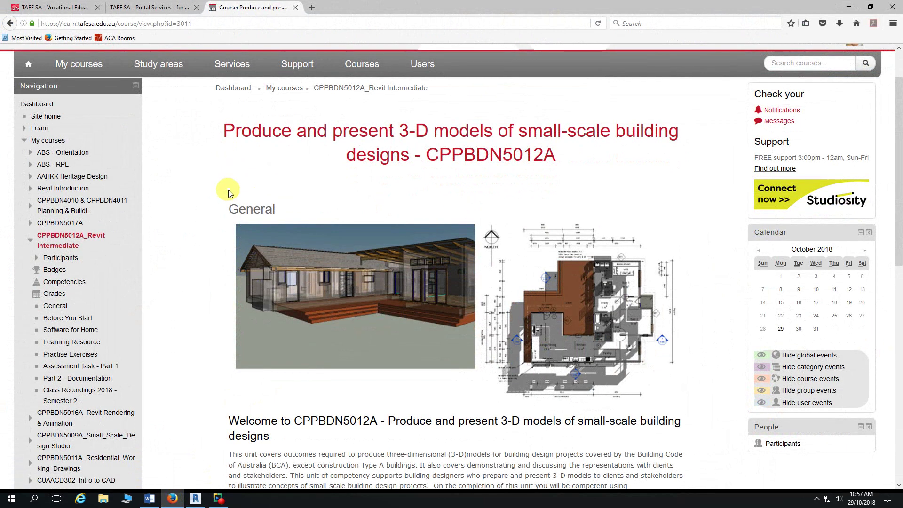
pyautogui.scroll(-4, 227, 231)
pyautogui.scroll(-12, 227, 233)
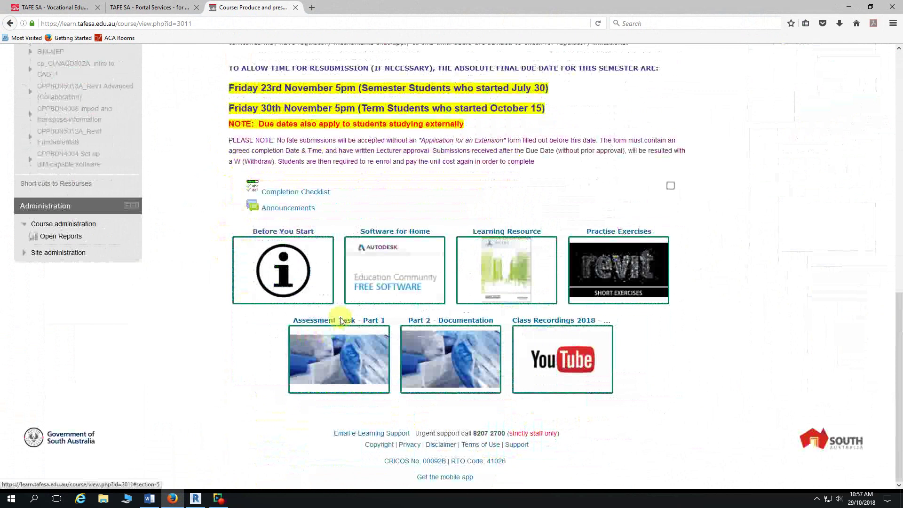
pyautogui.click(338, 321)
# Step: Open the Fixtures, Detail components, Symbols & Linework.pdf sheet, maximize it and examine the 2000L PolyTank note
pyautogui.scroll(-5, 282, 295)
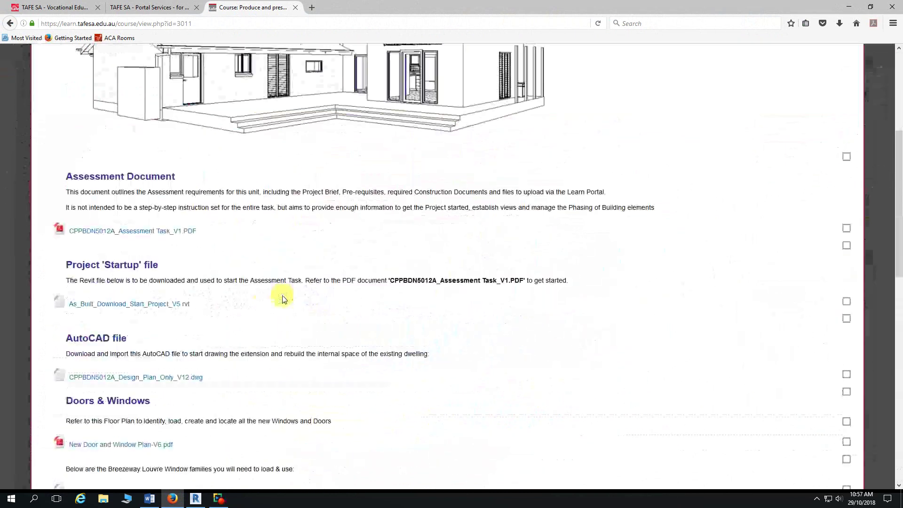
pyautogui.scroll(-16, 283, 296)
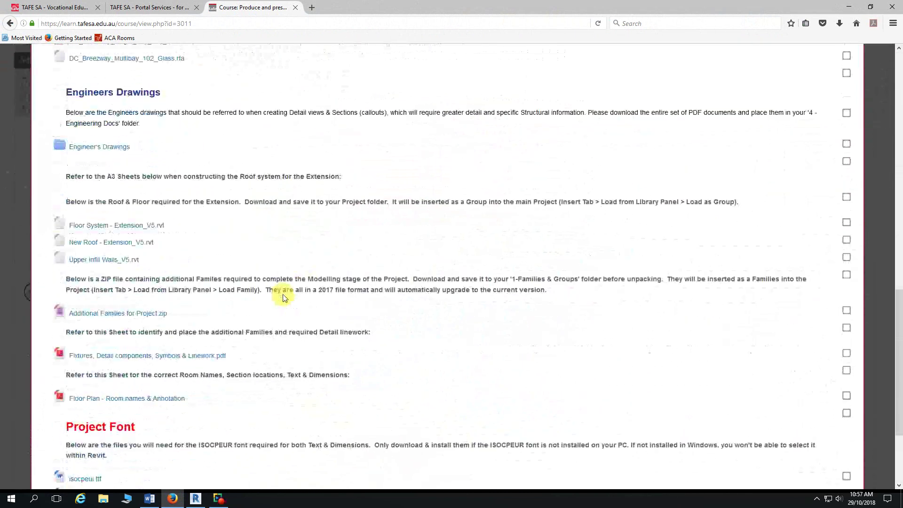
pyautogui.scroll(-5, 283, 296)
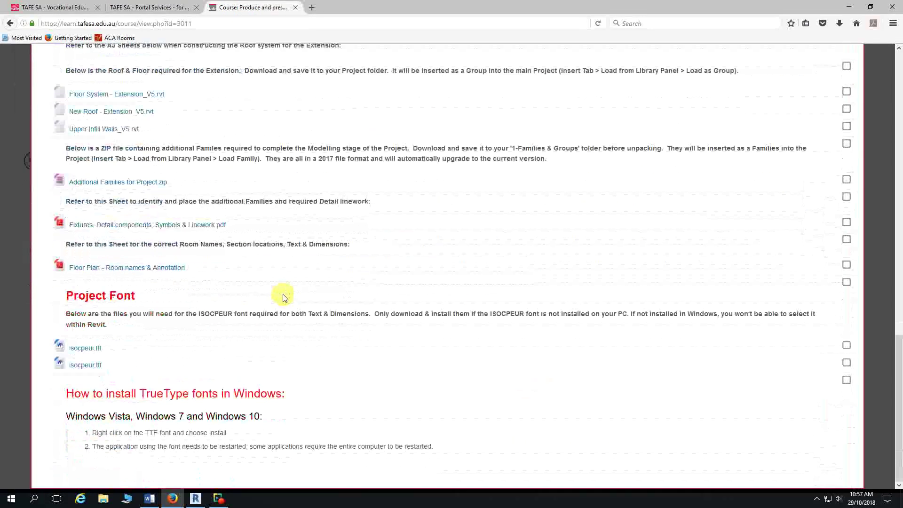
pyautogui.click(108, 226)
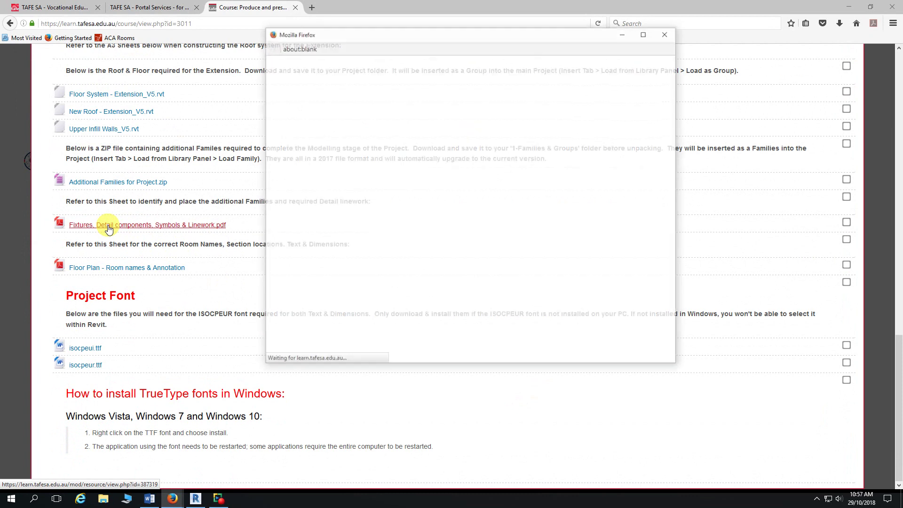
pyautogui.click(645, 32)
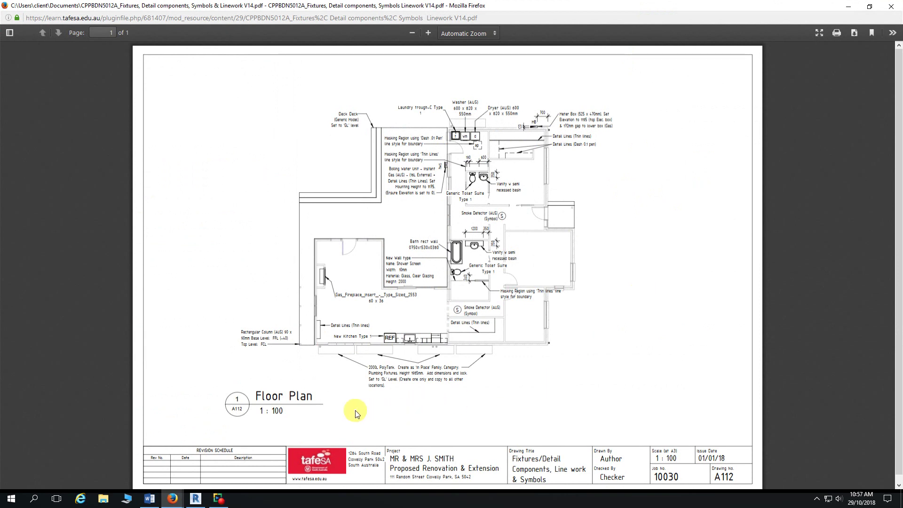
pyautogui.keyDown('ctrl'); pyautogui.scroll(8, 356, 412); pyautogui.keyUp('ctrl')
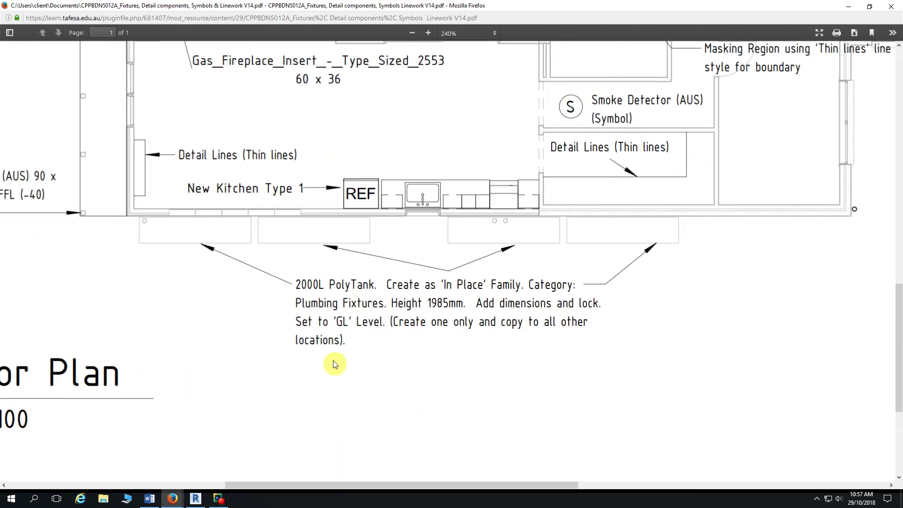
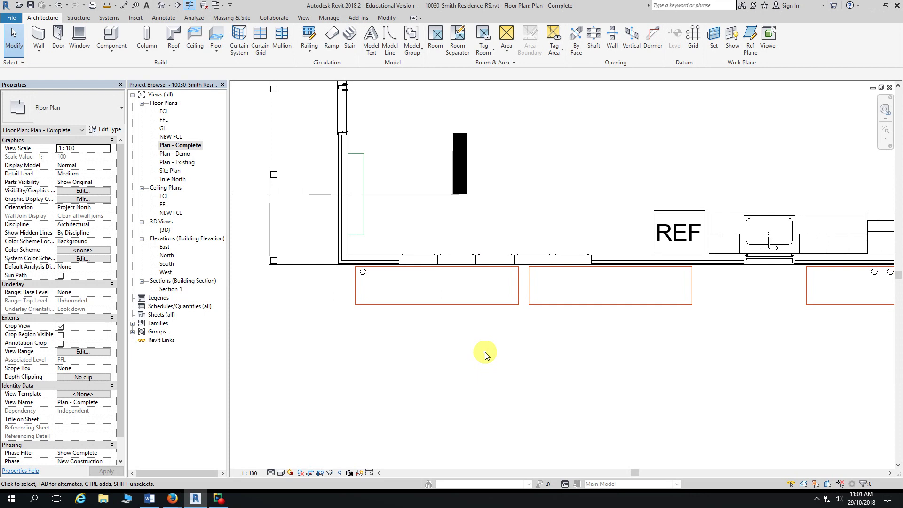
# Step: Browse the template files offered for a new family in Revit and close the selection without choosing one
pyautogui.click(13, 21)
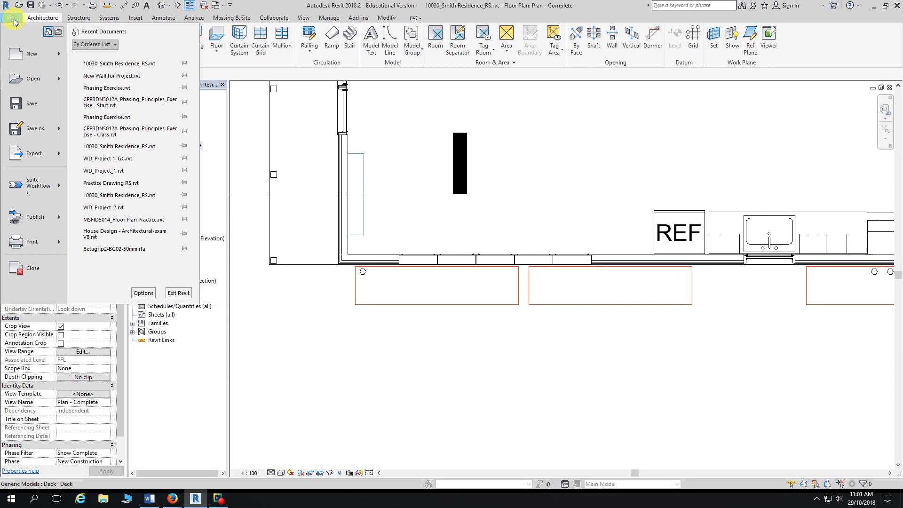
pyautogui.moveTo(30, 61)
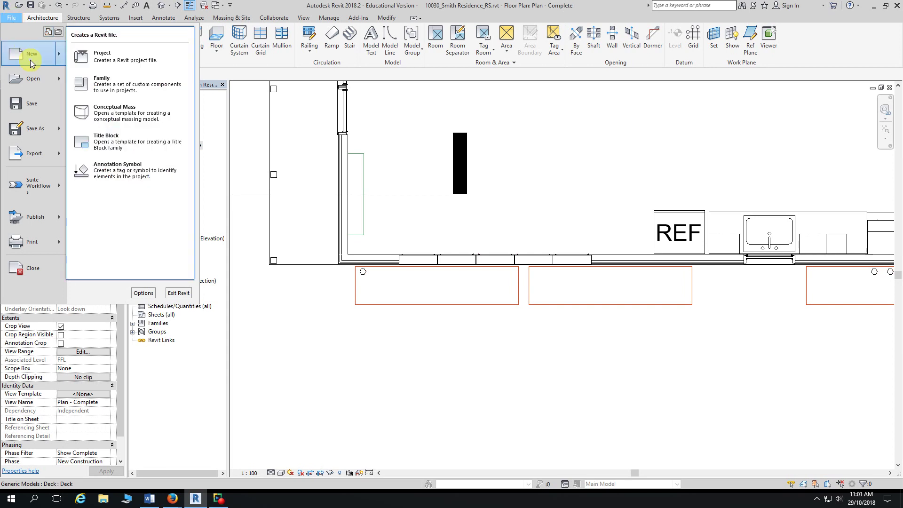
pyautogui.click(174, 92)
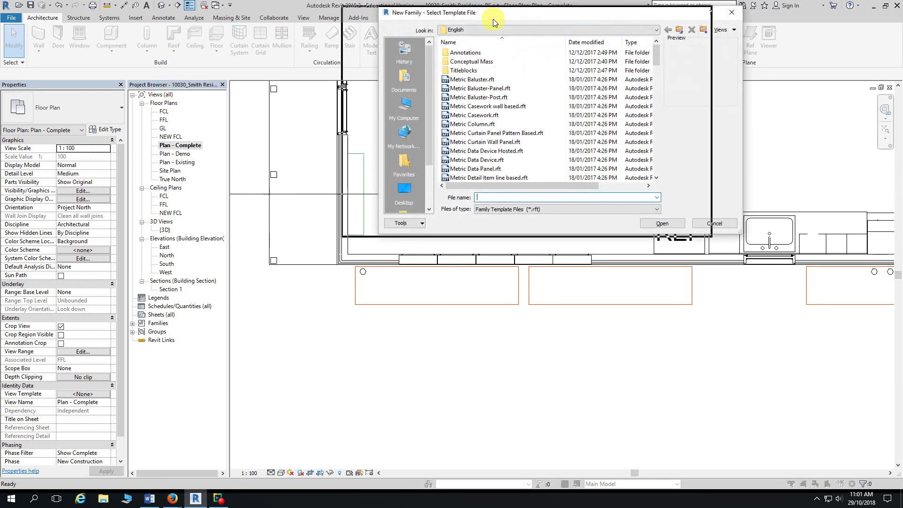
pyautogui.moveTo(401, 17); pyautogui.dragTo(366, 18)
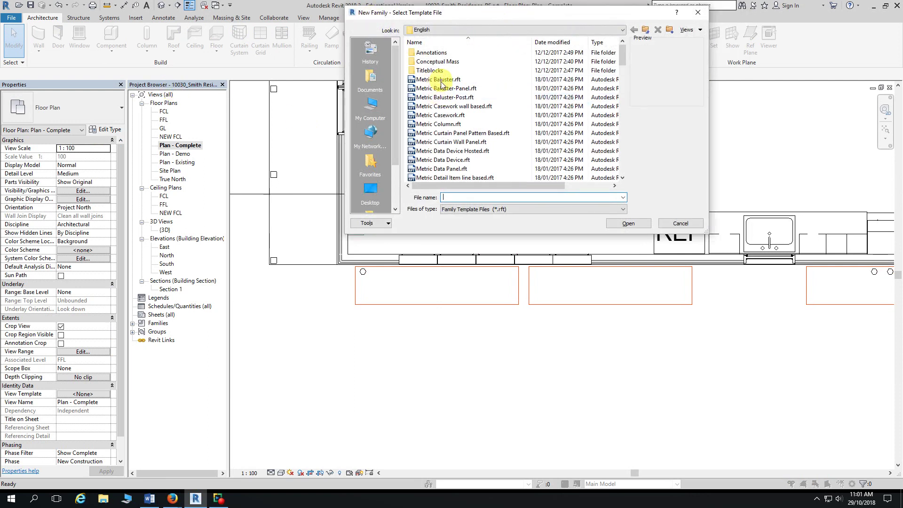
pyautogui.scroll(-3, 440, 139)
pyautogui.scroll(3, 437, 127)
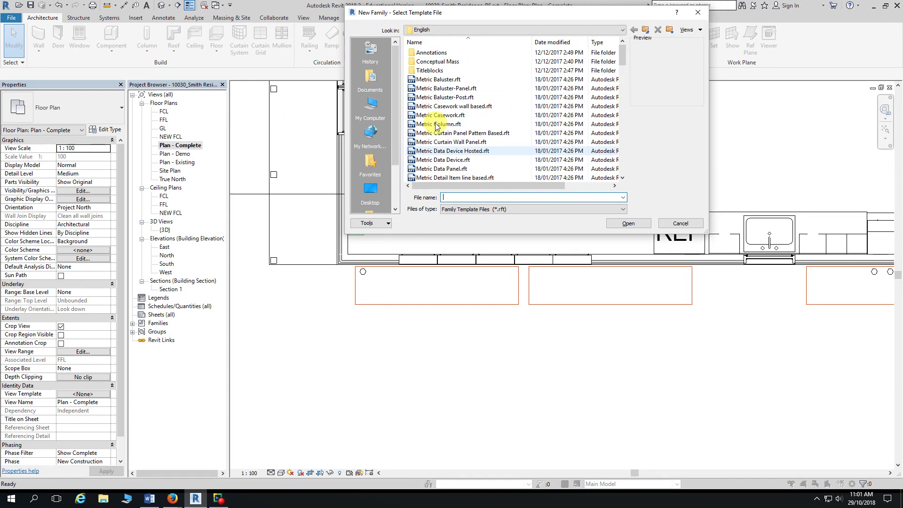
pyautogui.click(697, 13)
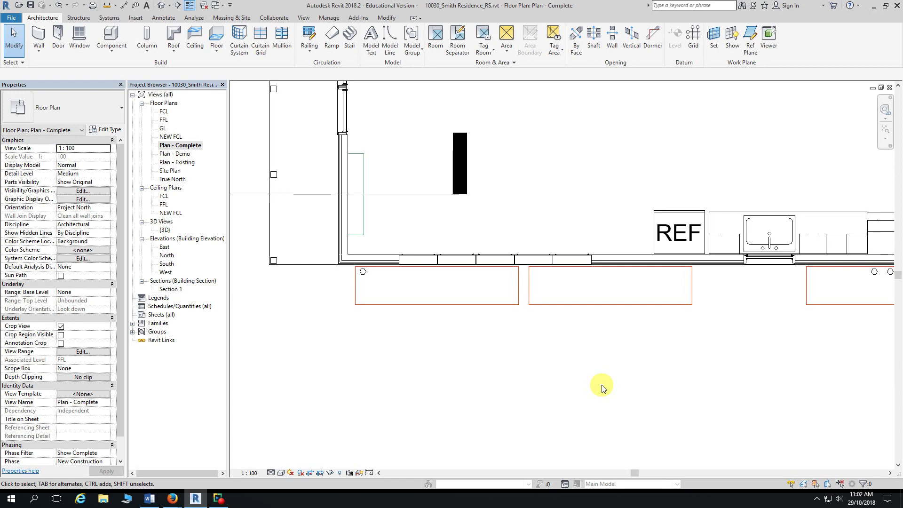
# Step: Start a new in-place model component in the Plan - Complete view
pyautogui.moveTo(601, 383)
pyautogui.mouseDown(button='middle')
pyautogui.moveTo(580, 375)
pyautogui.moveTo(585, 352)
pyautogui.mouseUp(button='middle')
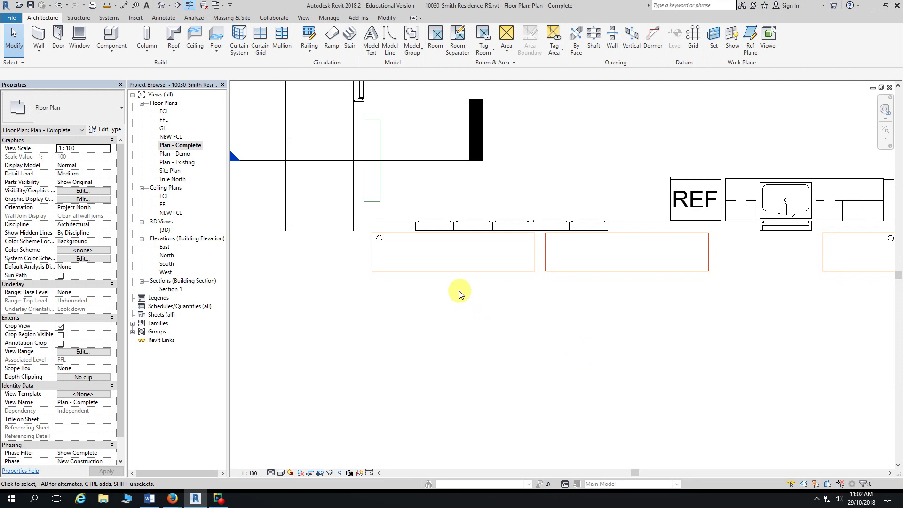
pyautogui.moveTo(459, 325); pyautogui.dragTo(466, 346, button='middle')
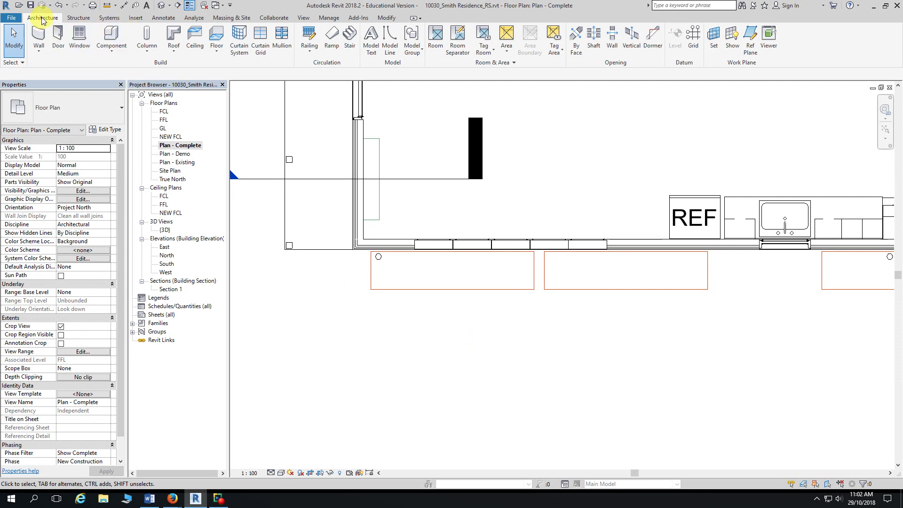
pyautogui.click(112, 56)
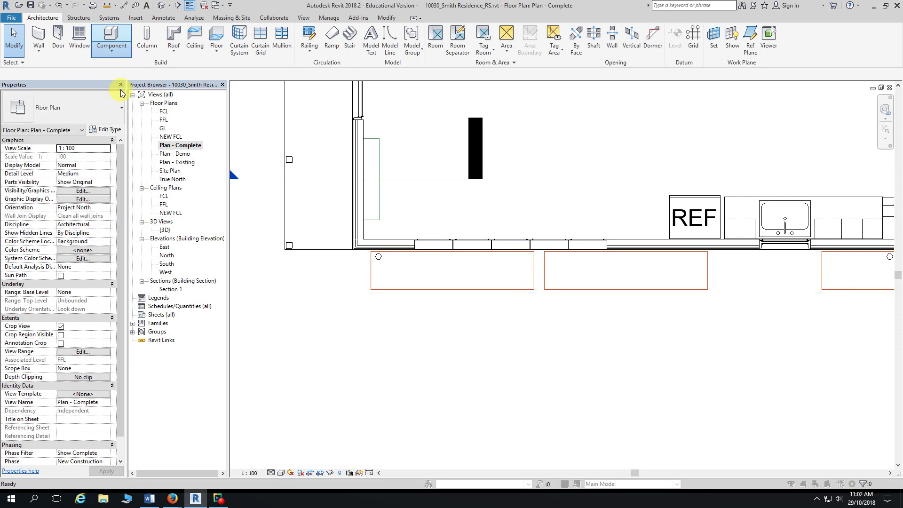
pyautogui.click(118, 89)
pyautogui.scroll(-1, 482, 87)
# Step: Switch to the fixtures PDF in Firefox and read the required family category in the tank note, returning to Revit
pyautogui.moveTo(173, 499)
pyautogui.click(235, 438)
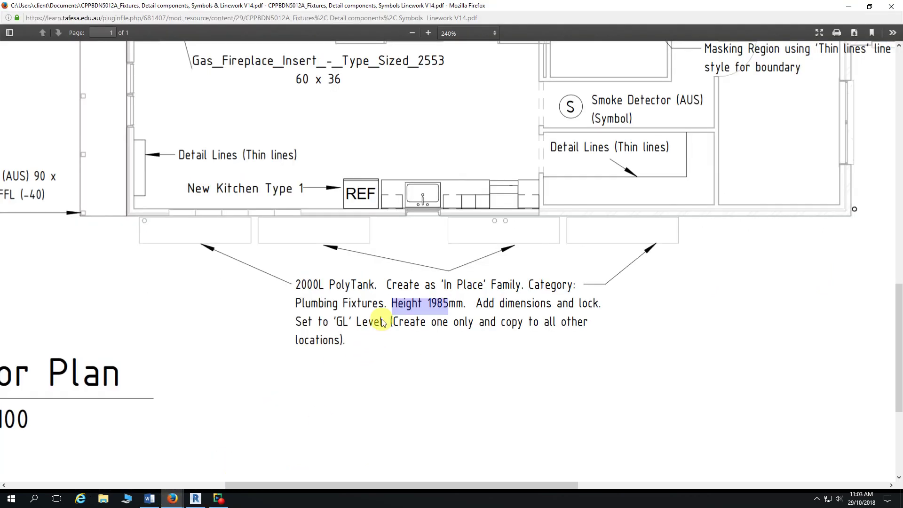
pyautogui.scroll(-3, 386, 324)
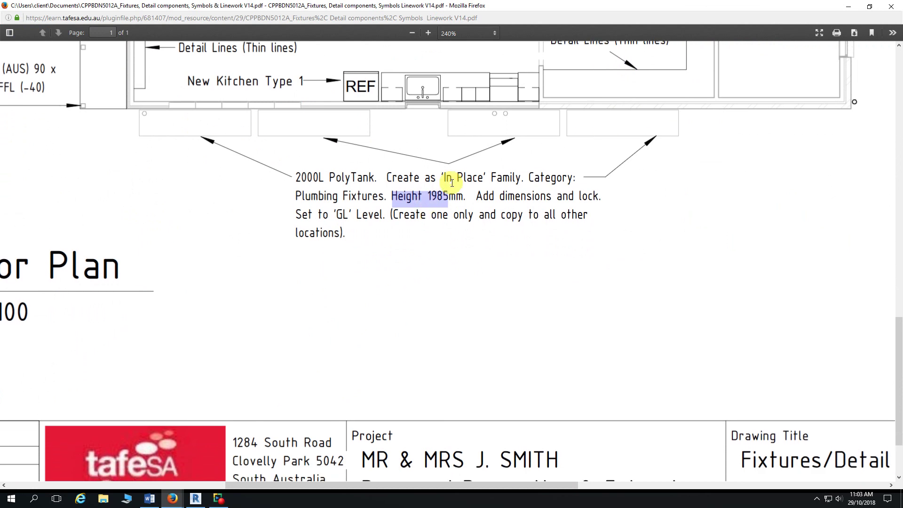
pyautogui.moveTo(528, 176); pyautogui.dragTo(578, 177)
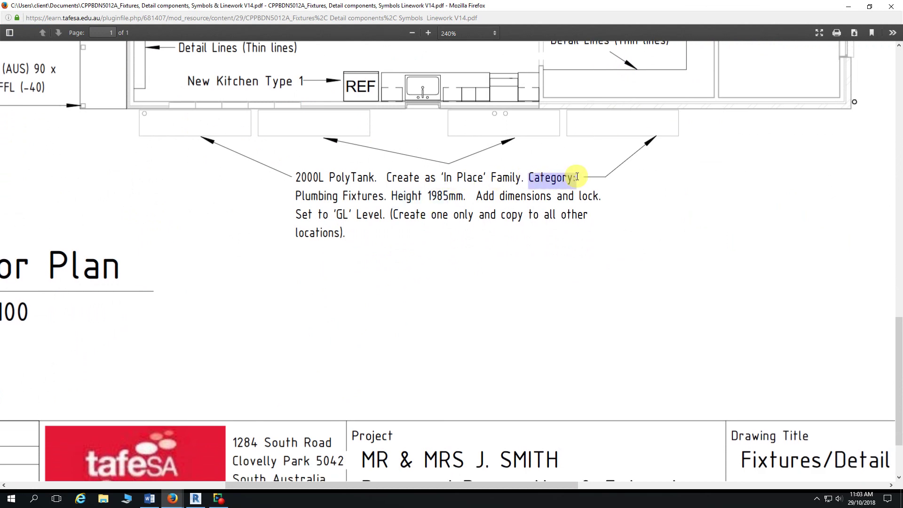
pyautogui.moveTo(295, 195); pyautogui.dragTo(384, 196)
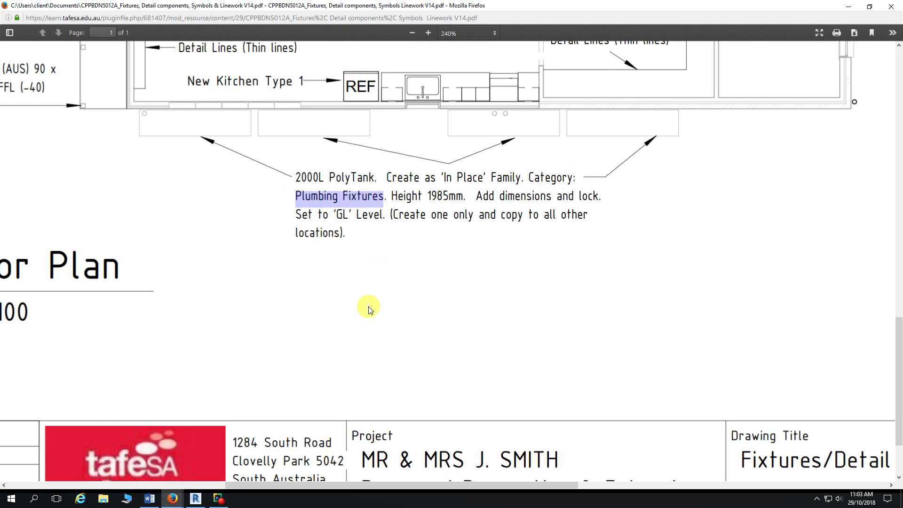
pyautogui.hotkey('ctrl', 'l')
pyautogui.hotkey('alt', 'Tab')
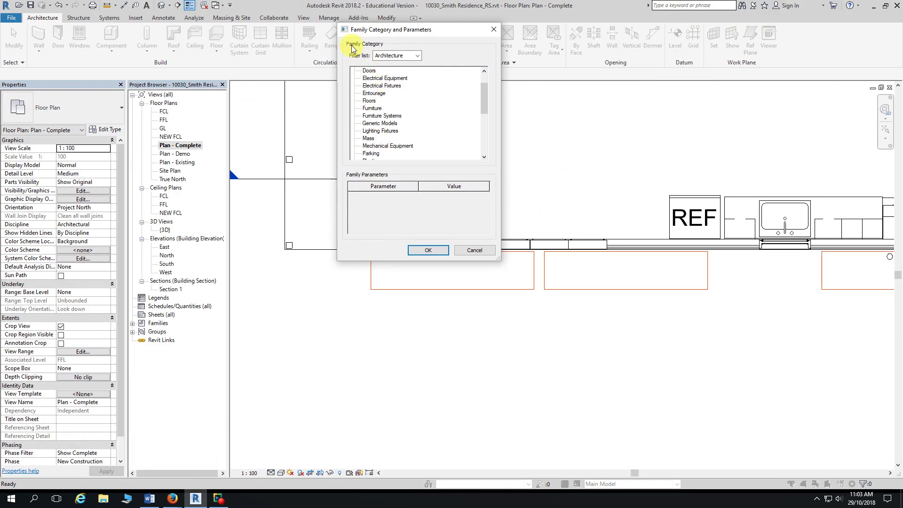
# Step: Set the in-place family's category to Plumbing Fixtures and accept it
pyautogui.scroll(-1, 390, 124)
pyautogui.scroll(-1, 390, 125)
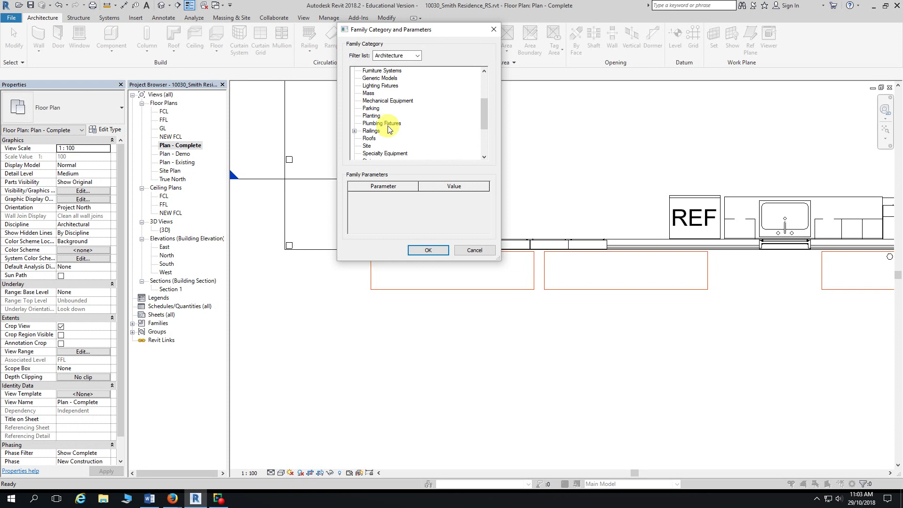
pyautogui.click(388, 124)
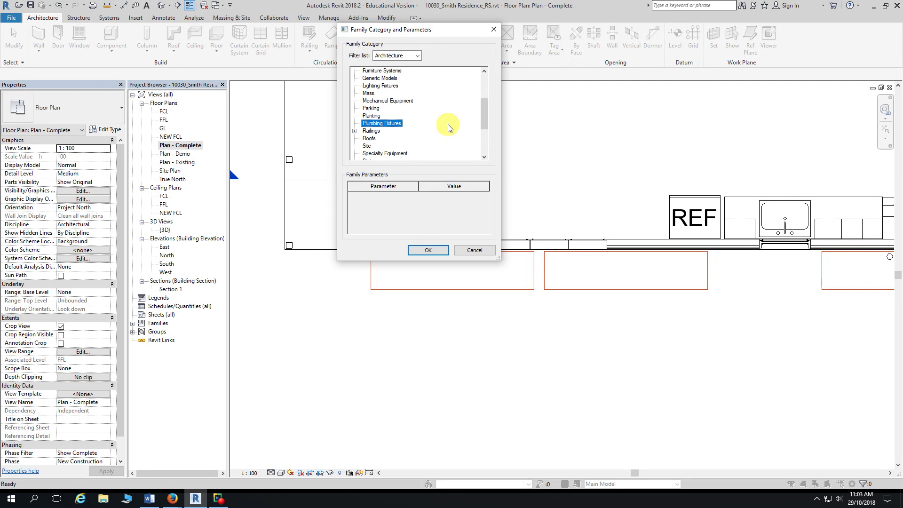
pyautogui.scroll(2, 450, 128)
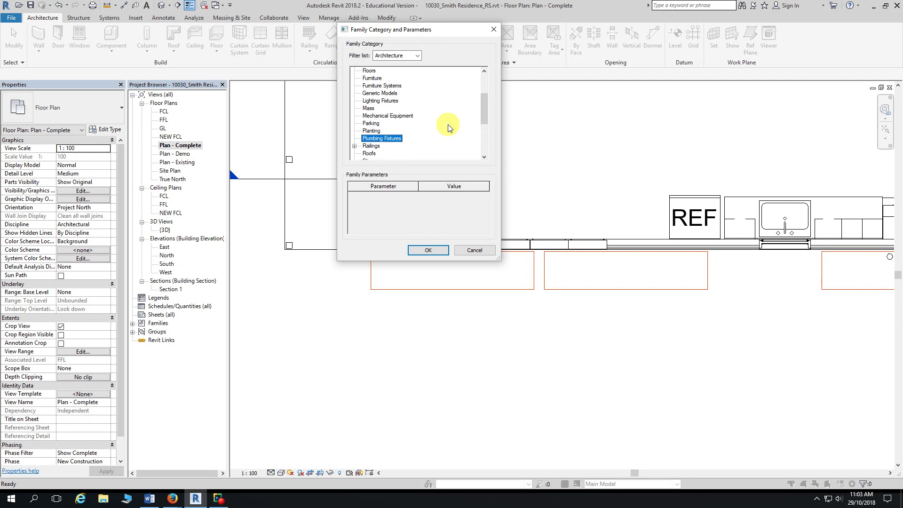
pyautogui.scroll(1, 450, 128)
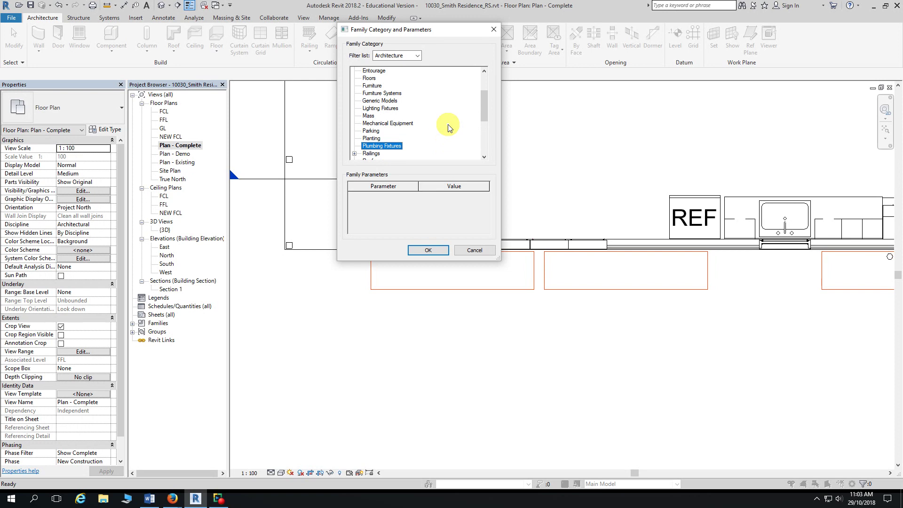
pyautogui.click(380, 100)
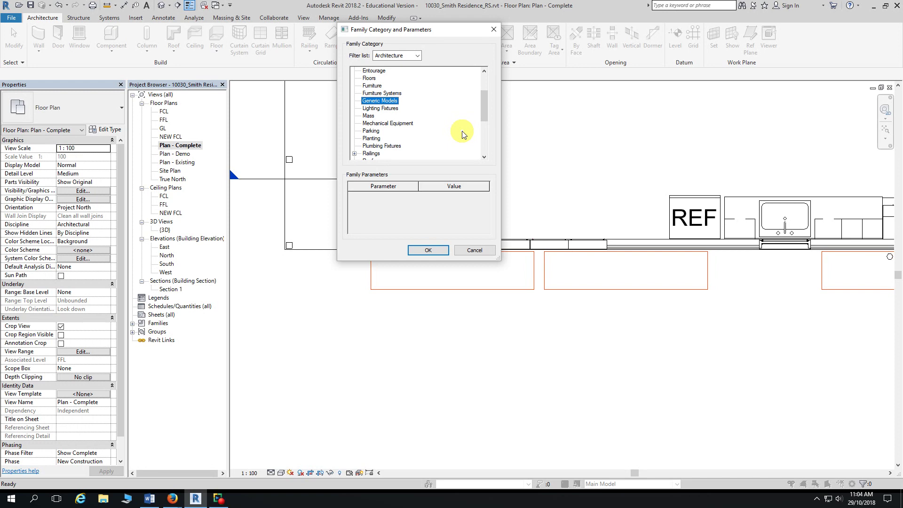
pyautogui.scroll(-1, 400, 137)
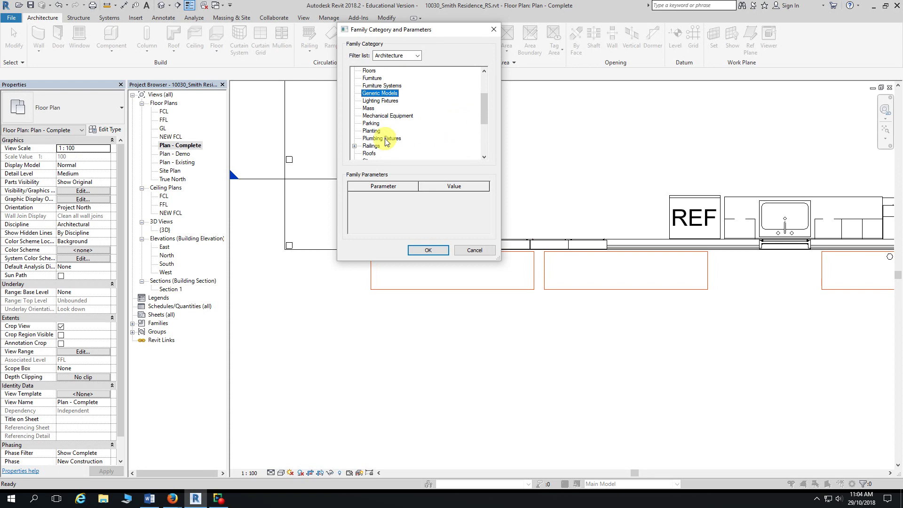
pyautogui.click(381, 138)
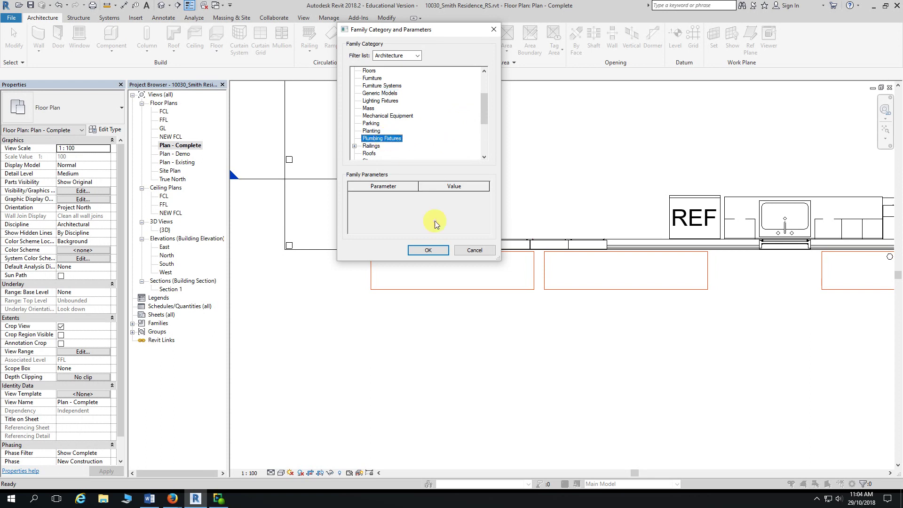
pyautogui.click(428, 250)
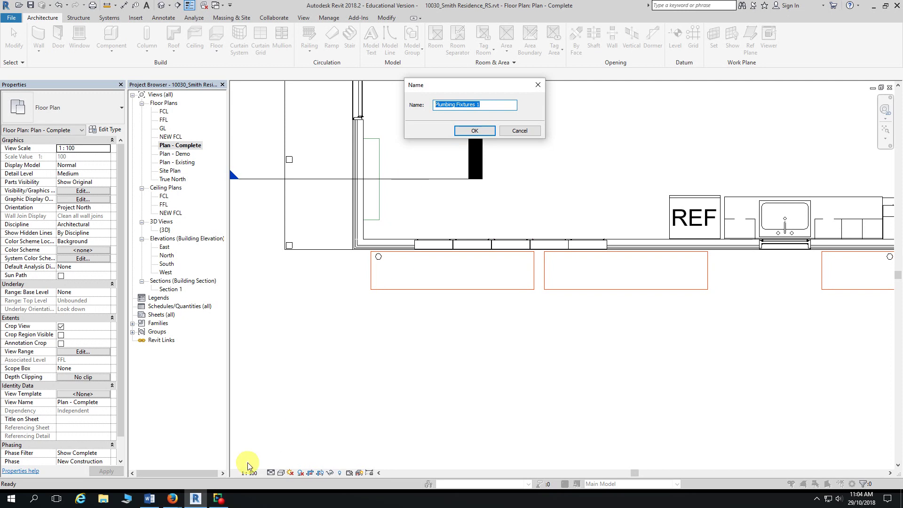
# Step: Name the in-place family 2000L Polytank, taking the name from the tank note in the Firefox PDF
pyautogui.click(173, 498)
pyautogui.click(249, 436)
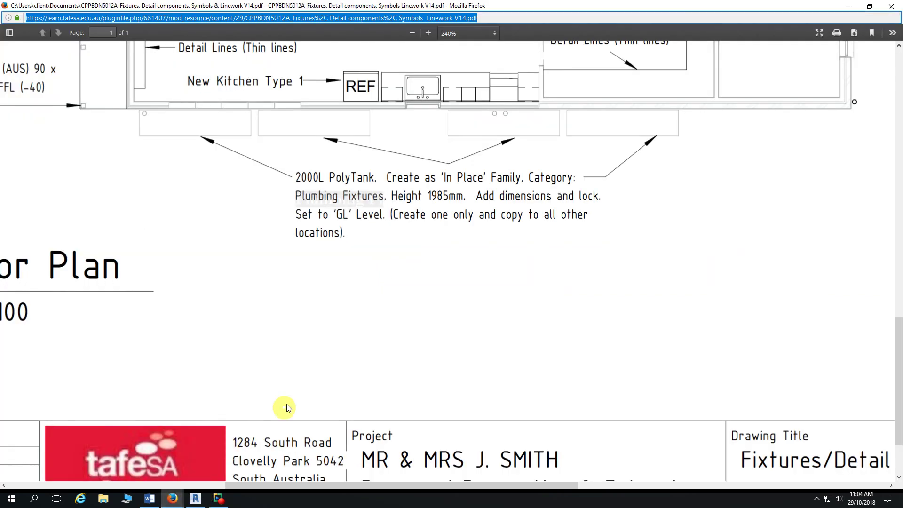
pyautogui.moveTo(296, 178); pyautogui.dragTo(378, 178)
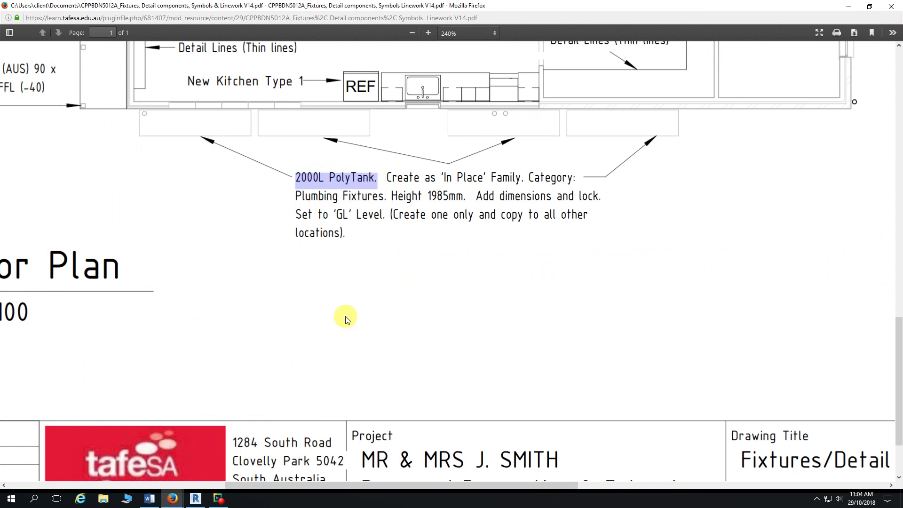
pyautogui.hotkey('shift', 'Left')
pyautogui.hotkey('shift', 'Right')
pyautogui.hotkey('shift', 'Left')
pyautogui.hotkey('alt', 'Tab')
pyautogui.write('2000L Po')
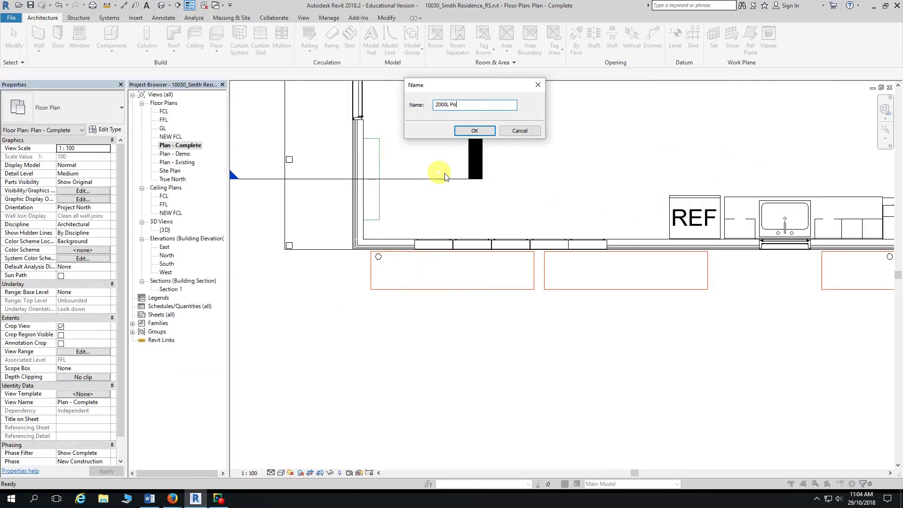
pyautogui.write('lytank')
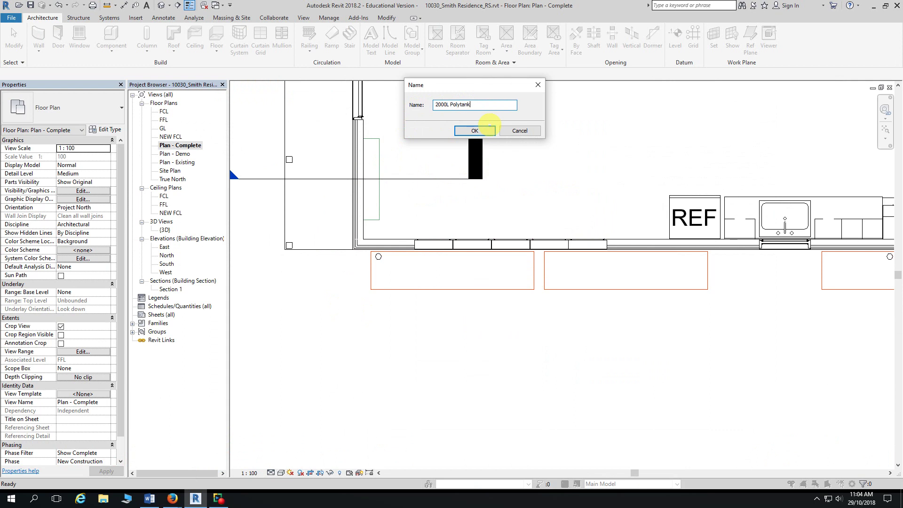
pyautogui.click(489, 130)
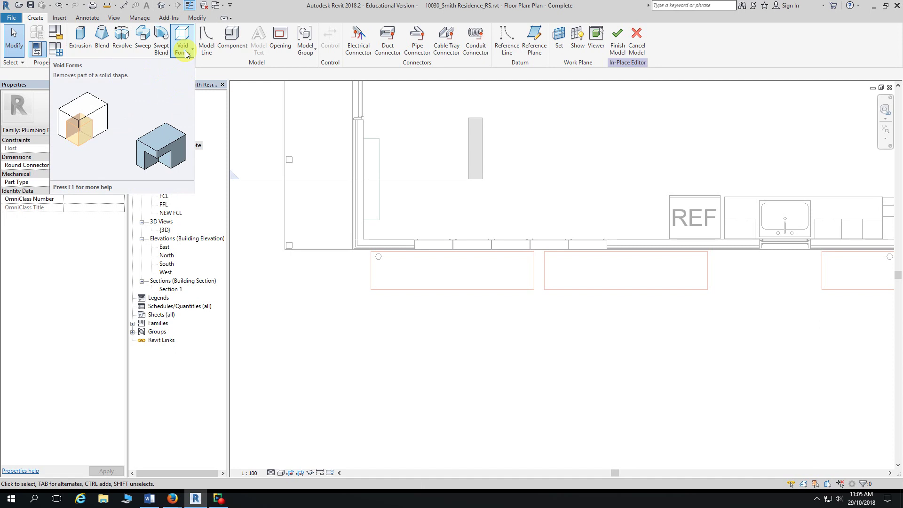
# Step: Start a solid extrusion and set its work plane to Level : GL, following the tank note in the Firefox PDF
pyautogui.click(89, 52)
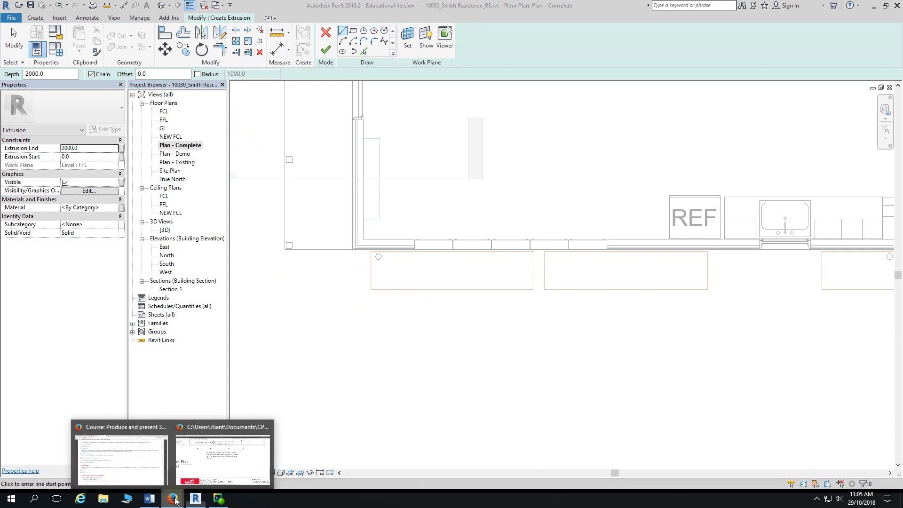
pyautogui.click(227, 468)
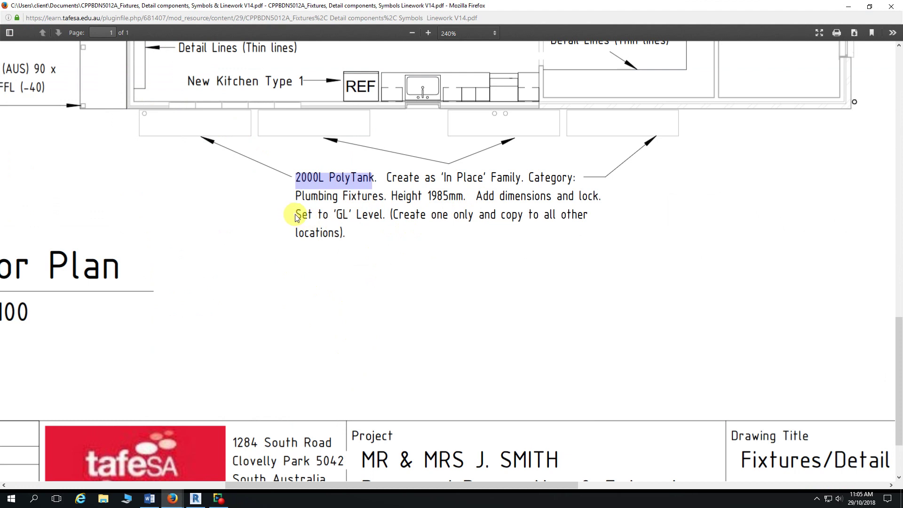
pyautogui.doubleClick(337, 214)
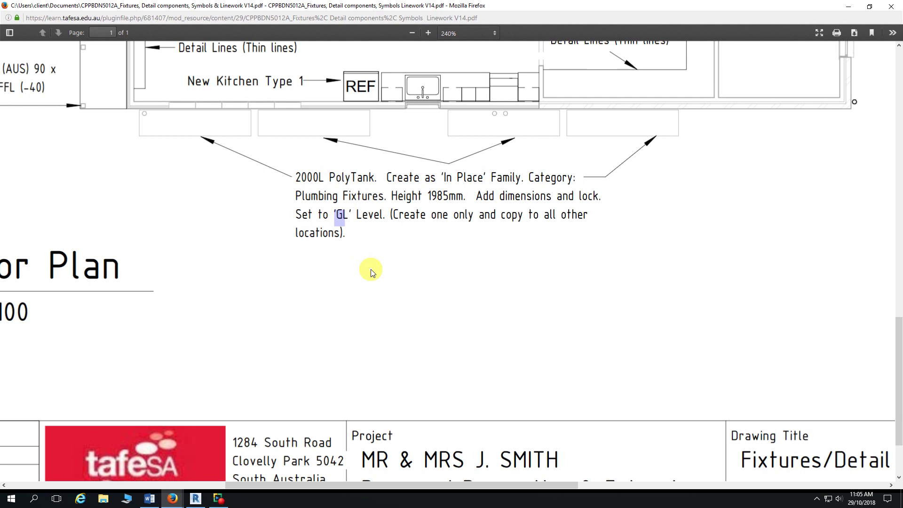
pyautogui.hotkey('alt', 'Tab')
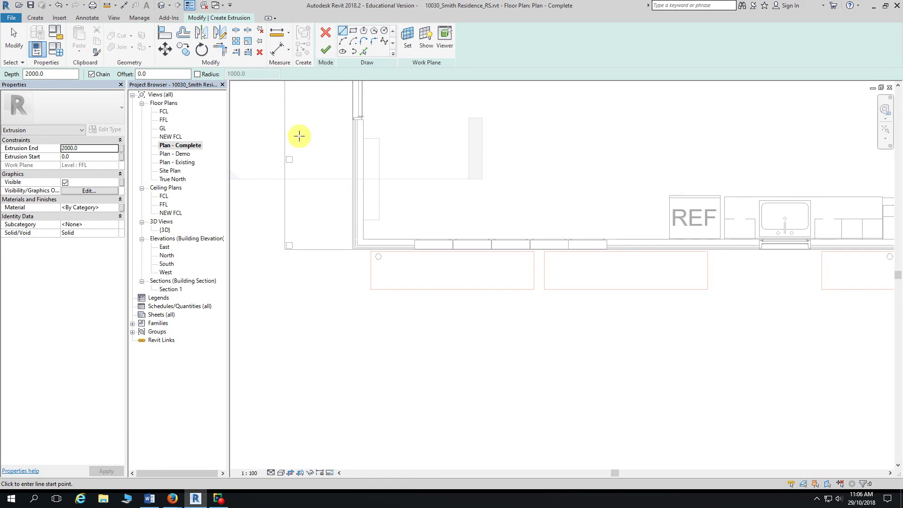
pyautogui.click(408, 50)
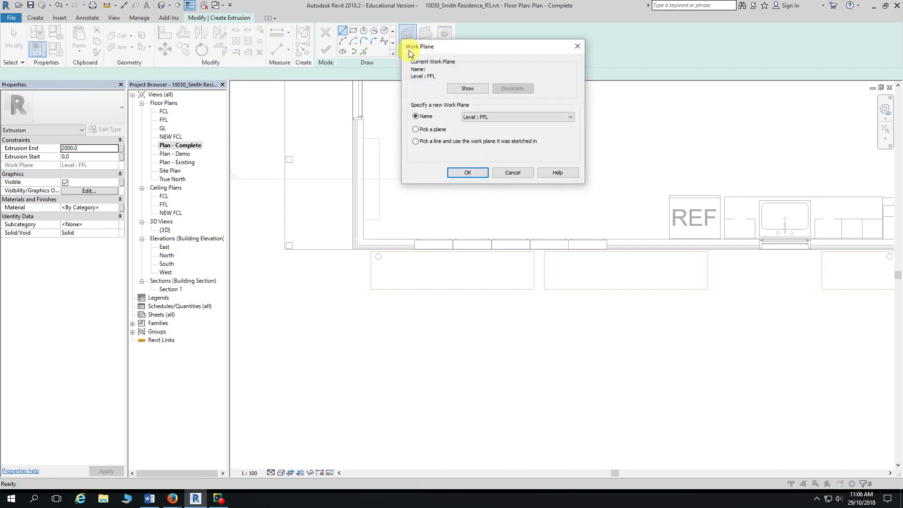
pyautogui.click(500, 117)
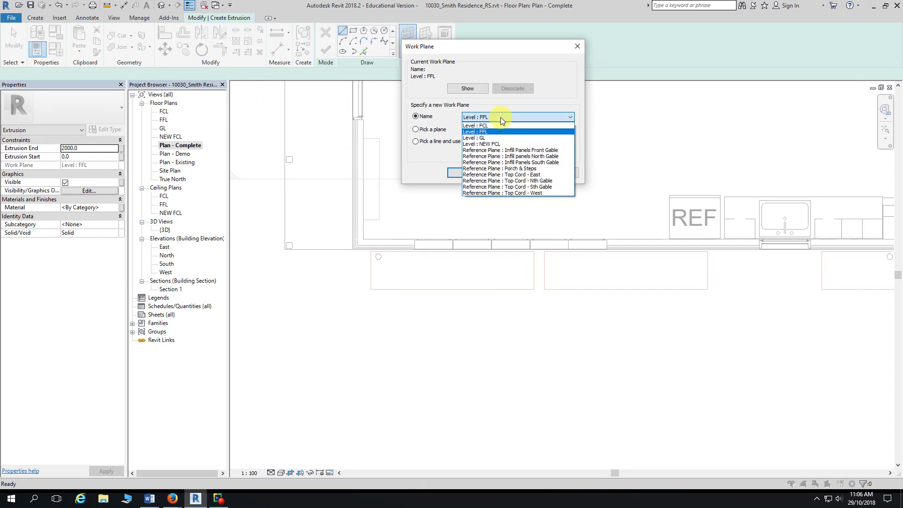
pyautogui.click(493, 138)
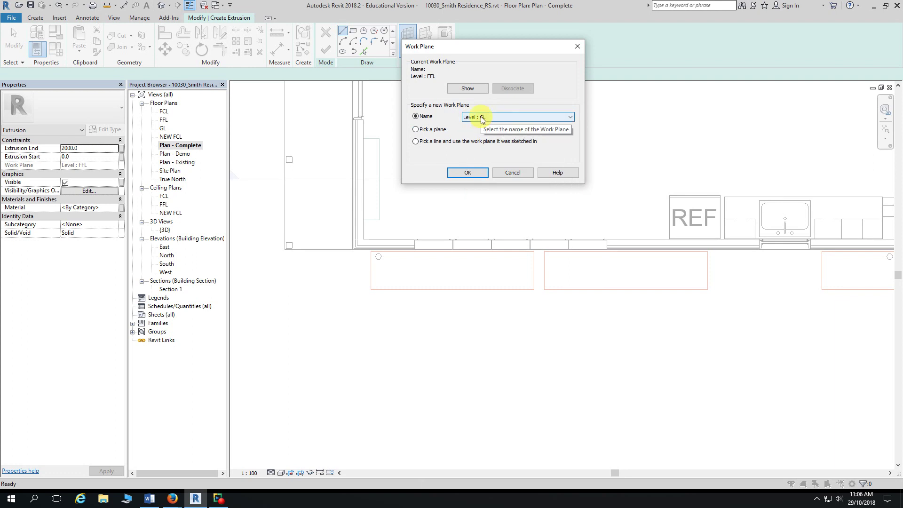
pyautogui.click(471, 173)
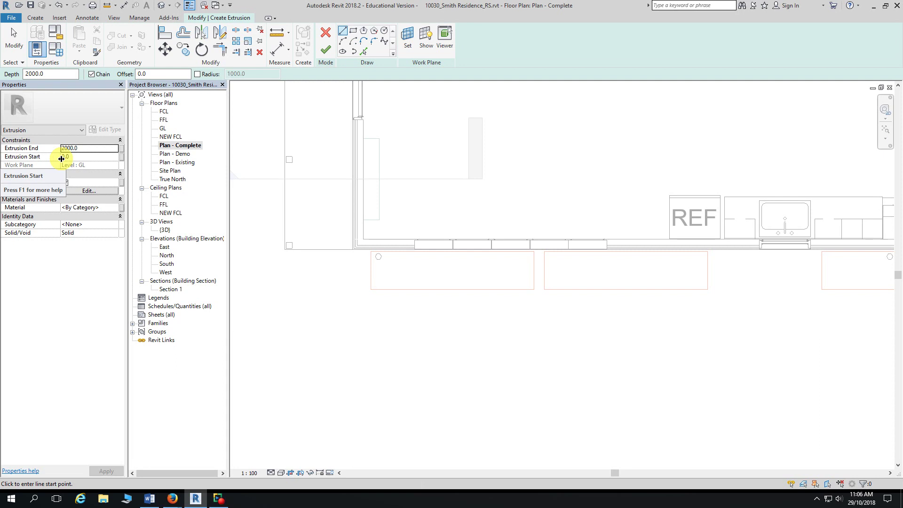
# Step: Set the Extrusion End to 1985 and check it against the tank height in the Firefox PDF, returning to Revit
pyautogui.click(89, 148)
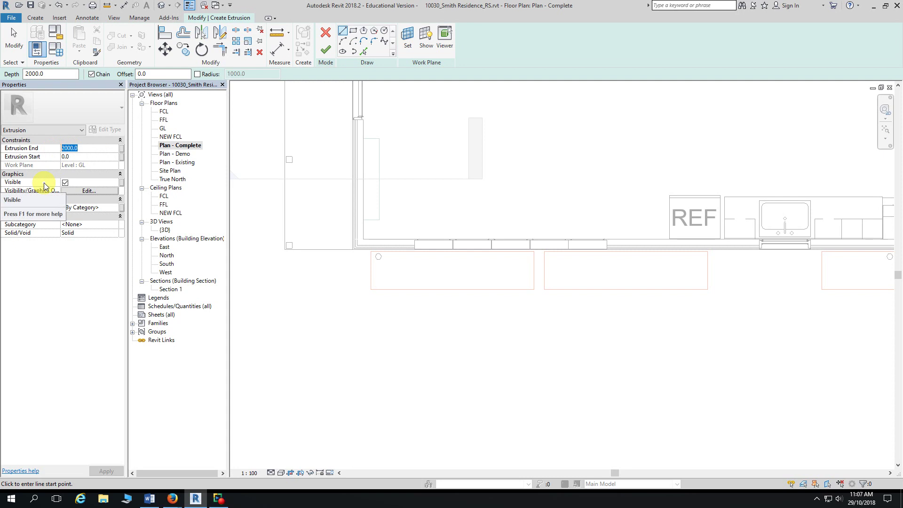
pyautogui.write('1985')
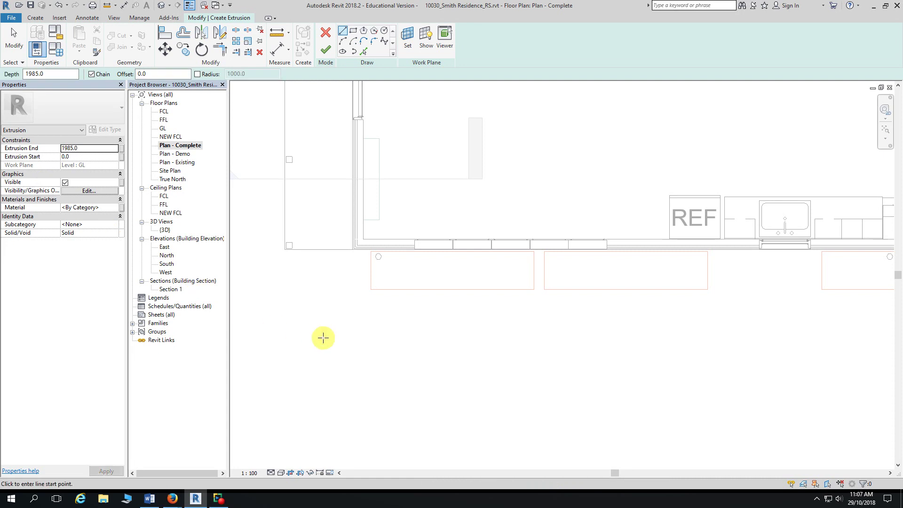
pyautogui.moveTo(173, 497)
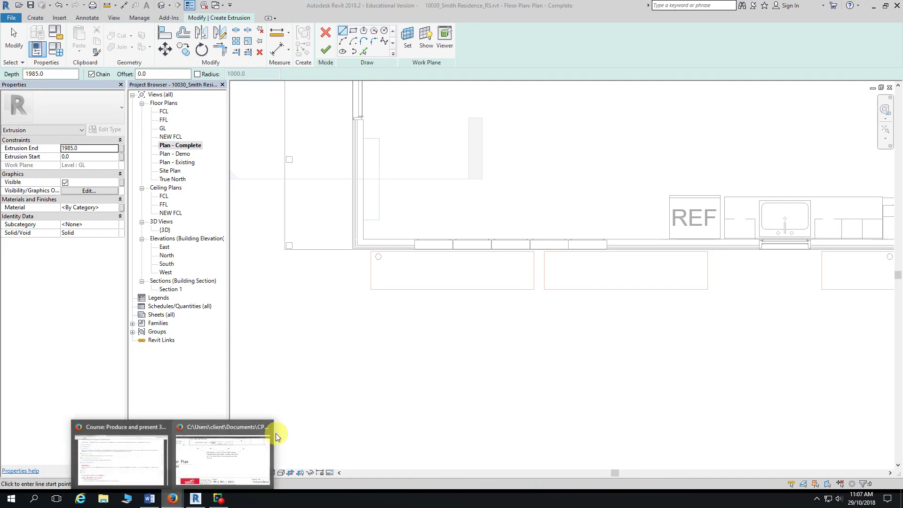
pyautogui.click(221, 467)
pyautogui.moveTo(427, 196); pyautogui.dragTo(450, 195)
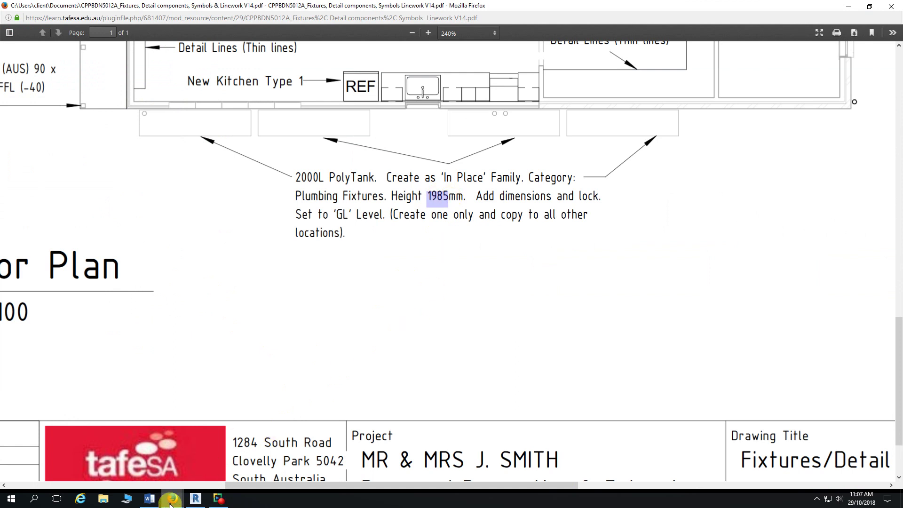
pyautogui.click(196, 499)
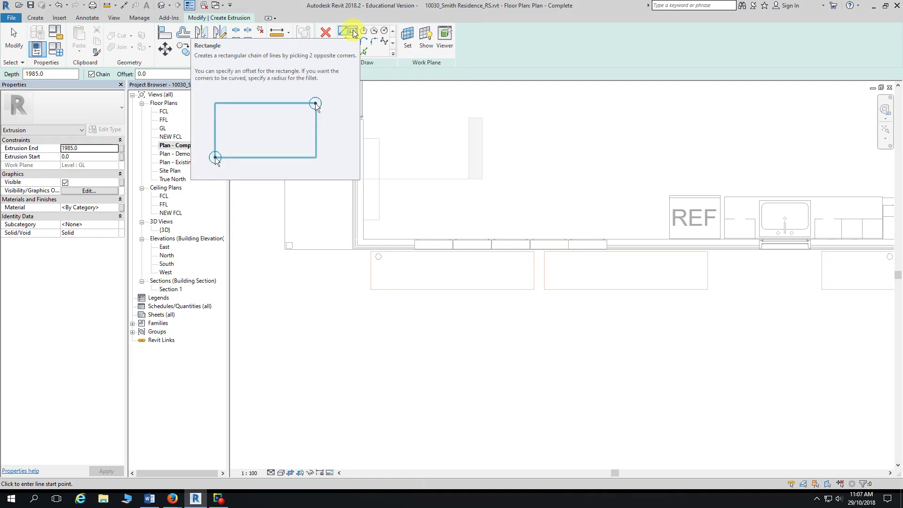
# Step: Sketch the tank's rectangular extrusion profile over the imported tank outline just below the row of windows, at its leftmost position
pyautogui.click(353, 32)
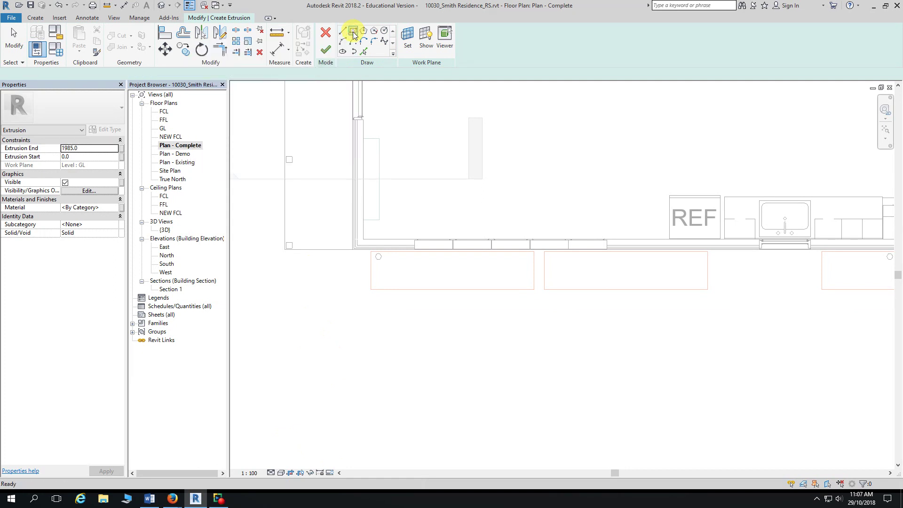
pyautogui.scroll(3, 378, 324)
pyautogui.moveTo(379, 324); pyautogui.dragTo(343, 282, button='middle')
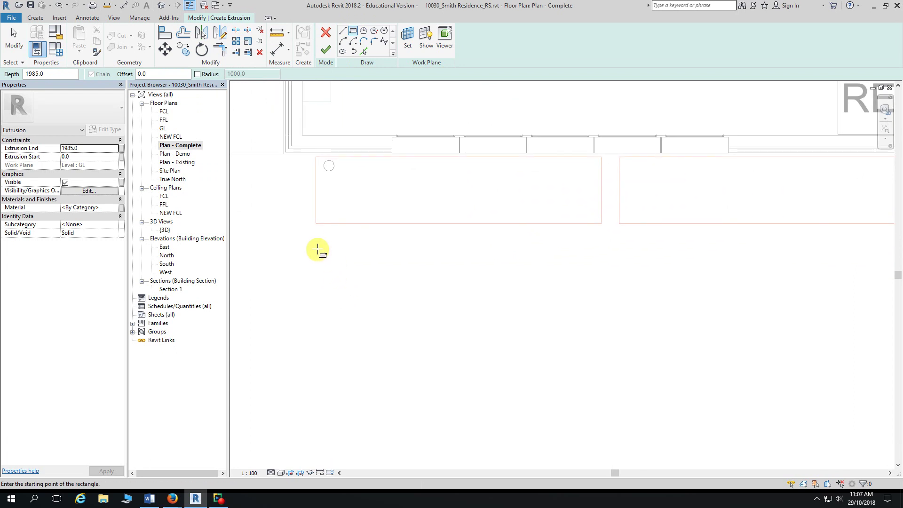
pyautogui.click(315, 223)
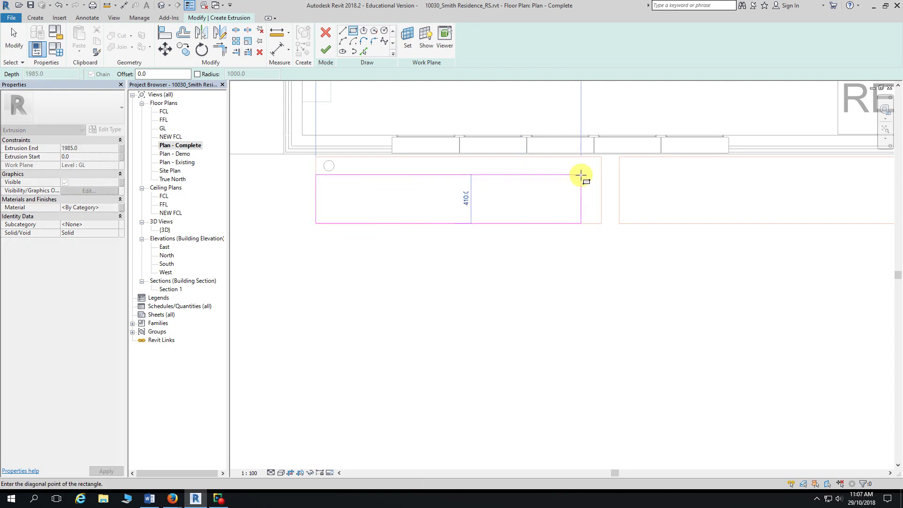
pyautogui.click(602, 156)
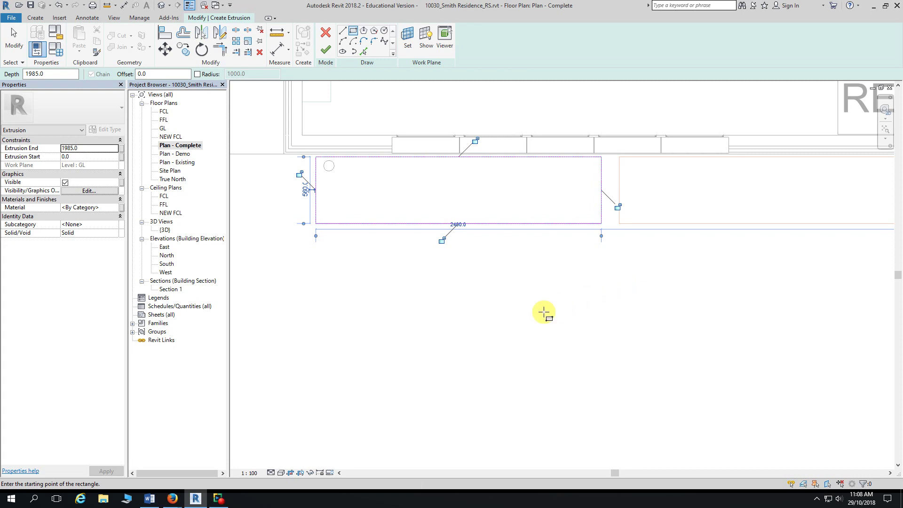
pyautogui.click(14, 40)
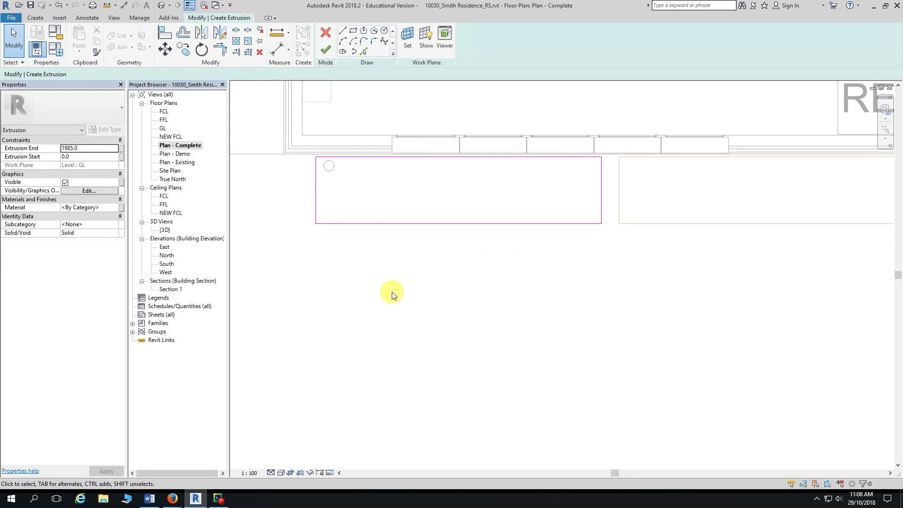
# Step: Finish the extrusion sketch, check the resulting solid, and finish the in-place tank model
pyautogui.click(326, 49)
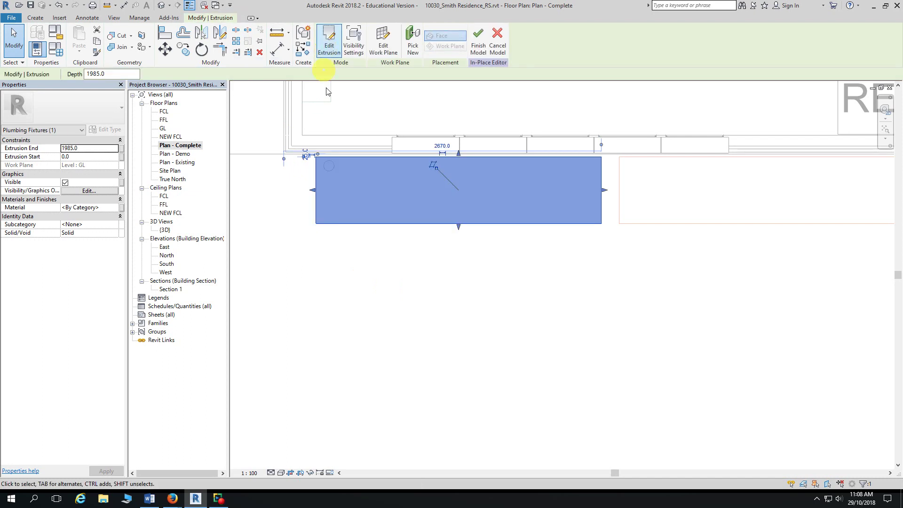
pyautogui.click(414, 326)
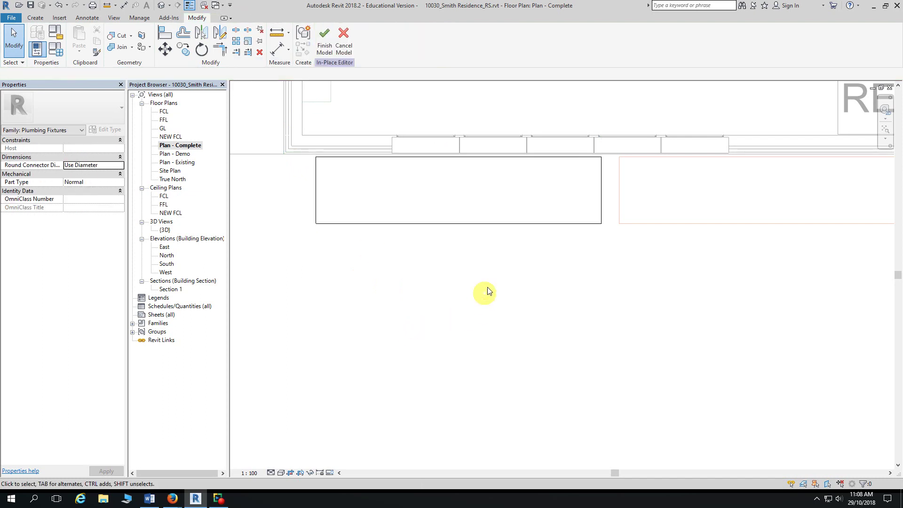
pyautogui.click(498, 225)
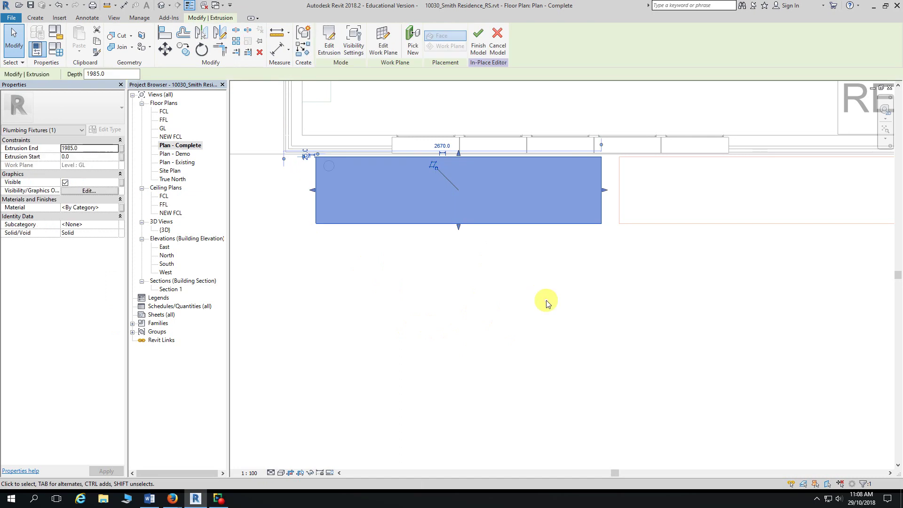
pyautogui.click(545, 301)
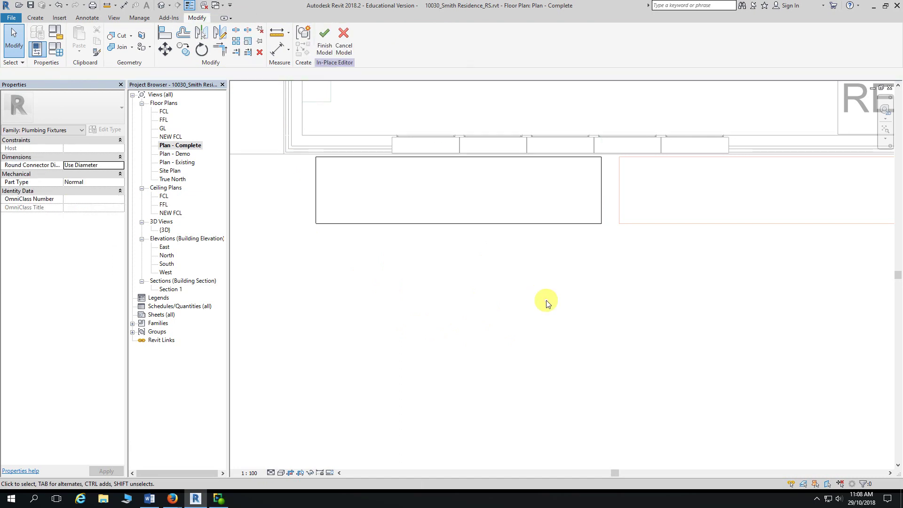
pyautogui.click(323, 49)
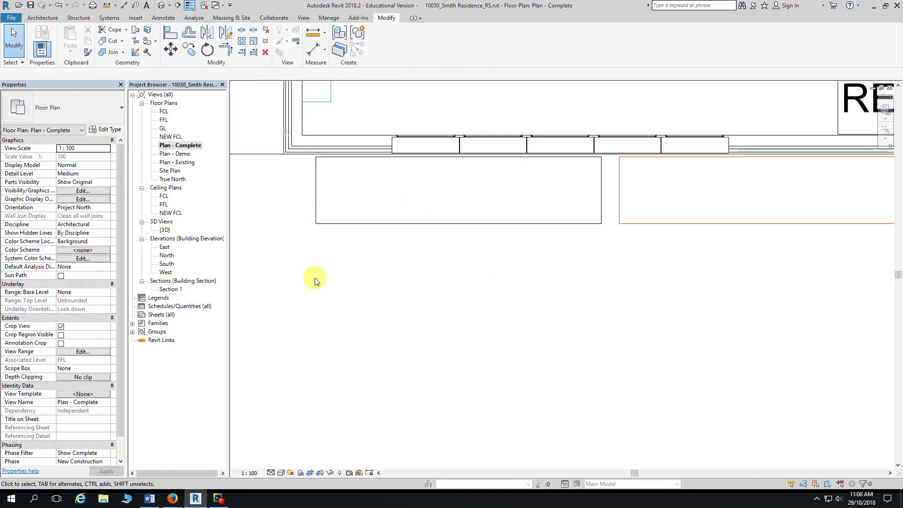
# Step: Inspect the finished 2000L Polytank in the default 3D view and return to the Plan - Complete floor plan
pyautogui.click(378, 235)
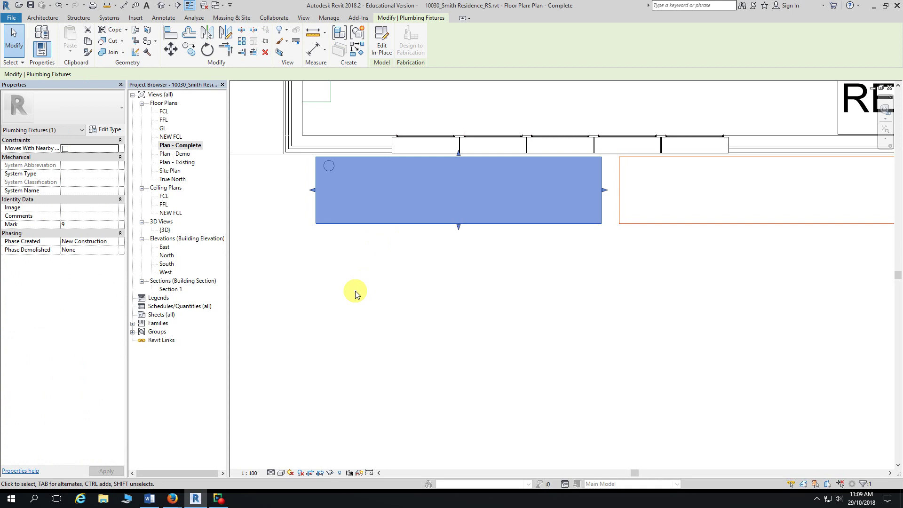
pyautogui.click(355, 291)
pyautogui.click(168, 9)
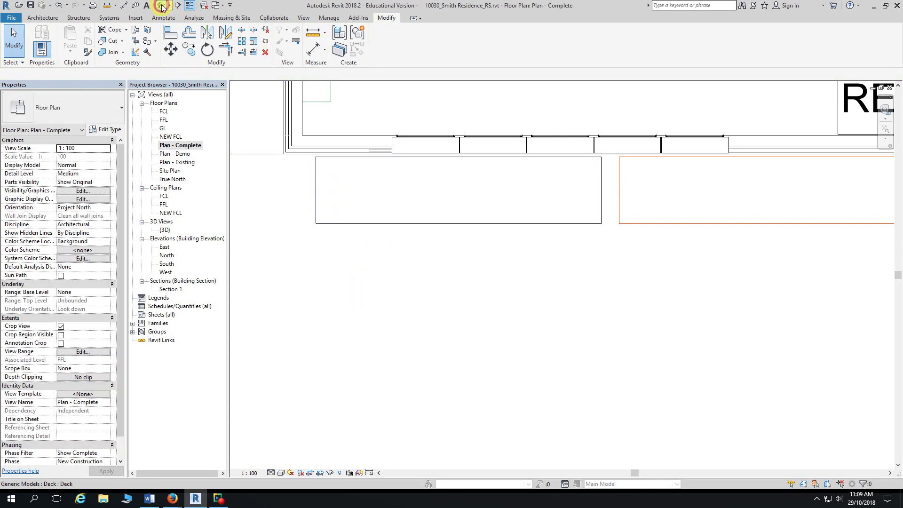
pyautogui.click(501, 288)
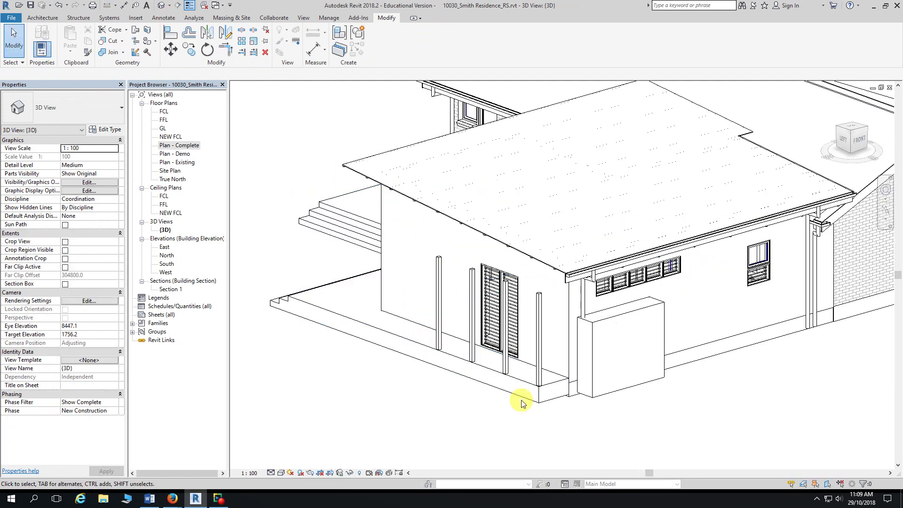
pyautogui.scroll(3, 630, 410)
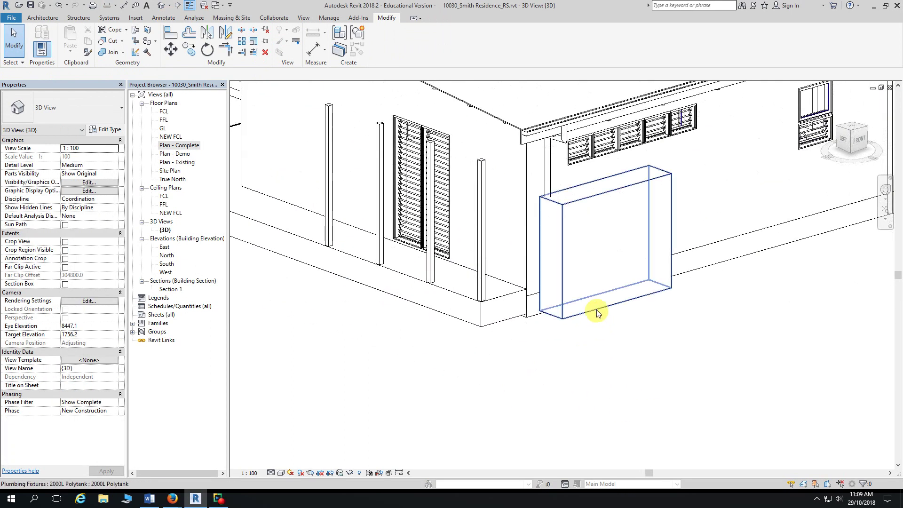
pyautogui.click(599, 311)
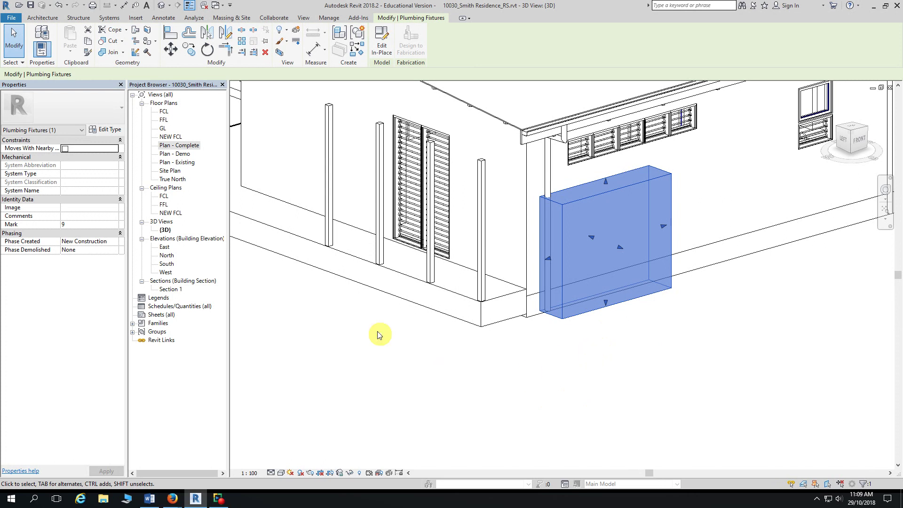
pyautogui.doubleClick(180, 146)
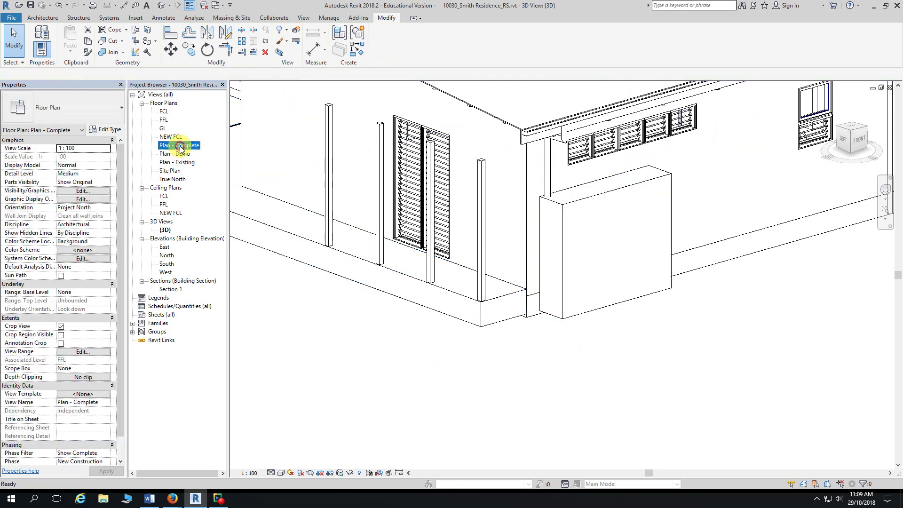
pyautogui.moveTo(361, 286); pyautogui.dragTo(405, 298, button='middle')
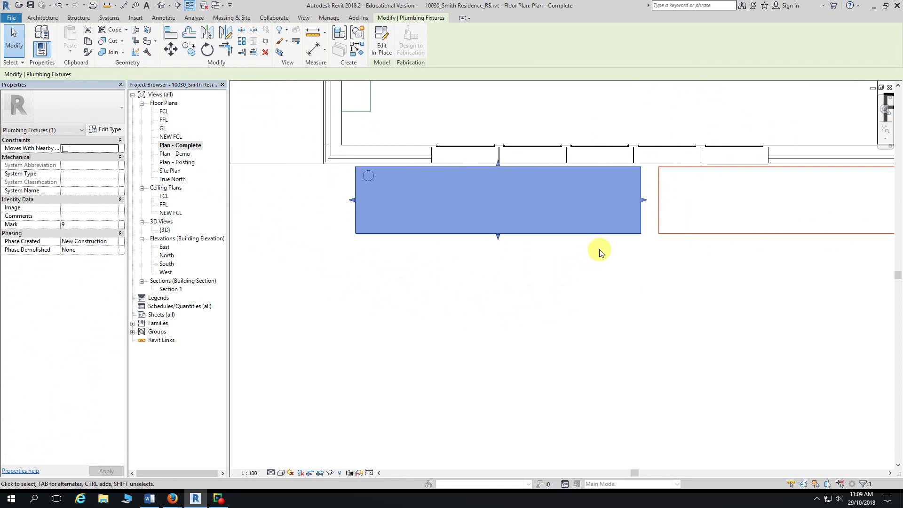
# Step: Stretch the tank with its shape handles beyond the imported outline on both ends and on the side away from the wall
pyautogui.moveTo(568, 264); pyautogui.dragTo(484, 264, button='middle')
pyautogui.scroll(-1, 484, 263)
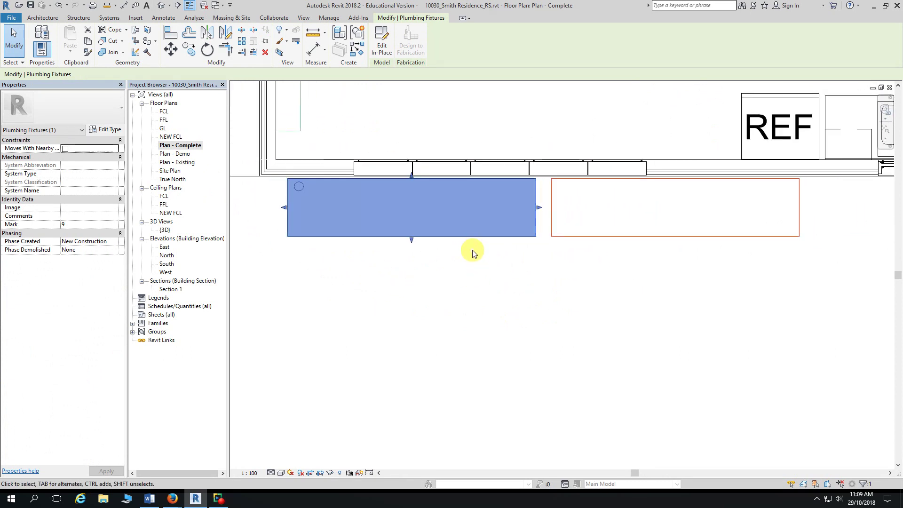
pyautogui.moveTo(412, 240); pyautogui.dragTo(414, 271)
pyautogui.moveTo(540, 224); pyautogui.dragTo(570, 224)
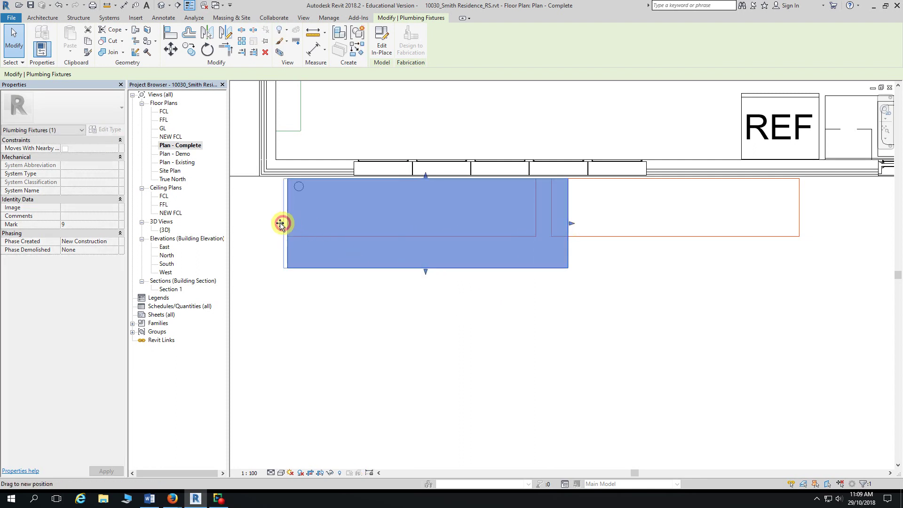
pyautogui.moveTo(283, 223); pyautogui.dragTo(252, 223)
pyautogui.scroll(-2, 397, 354)
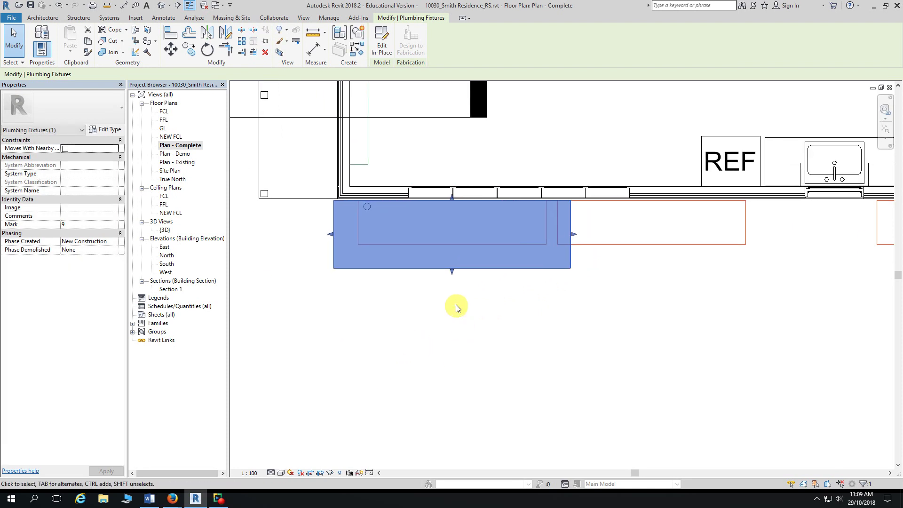
pyautogui.moveTo(453, 272); pyautogui.dragTo(453, 284)
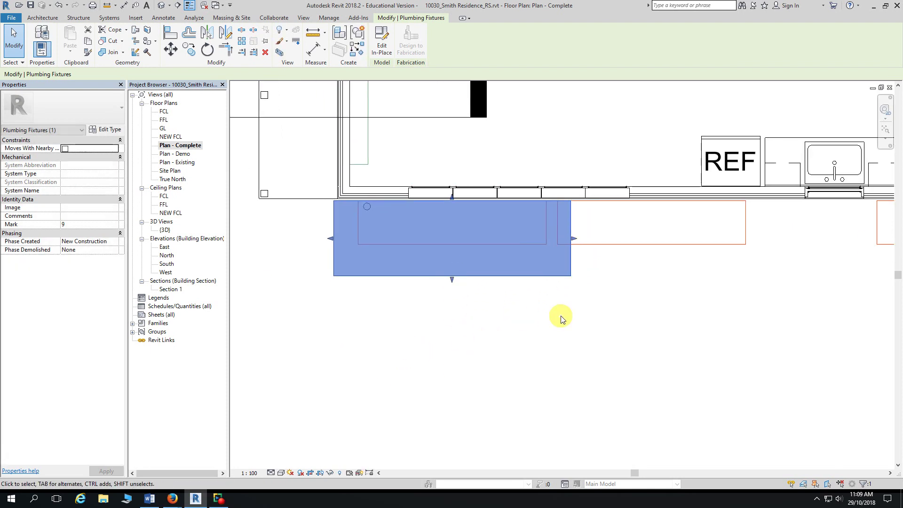
pyautogui.scroll(1, 566, 308)
pyautogui.click(520, 331)
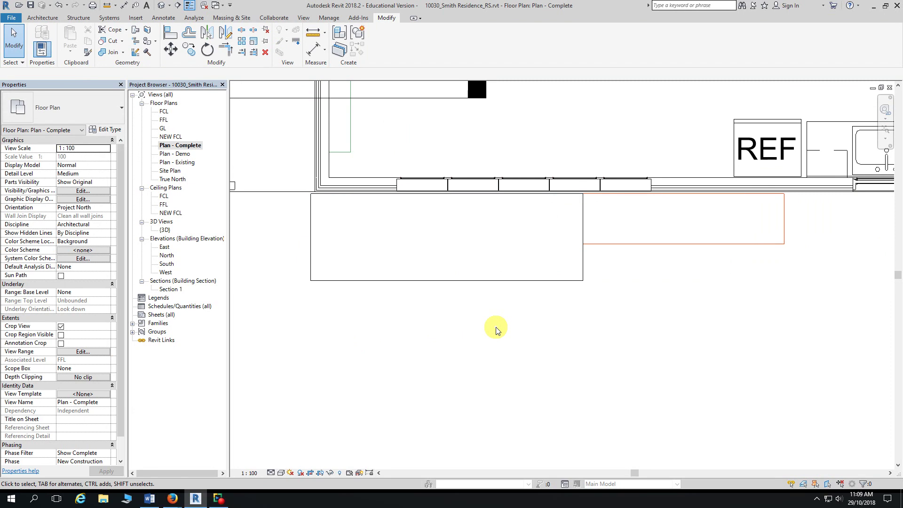
# Step: Shrink the tank with its shape handles until both ends and the outer side sit just inside the imported outline
pyautogui.click(583, 262)
pyautogui.moveTo(585, 236); pyautogui.dragTo(552, 245)
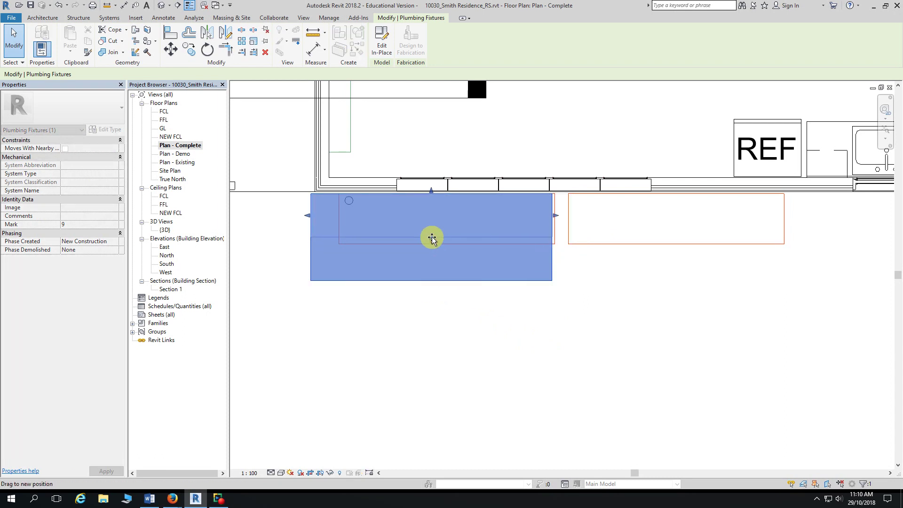
pyautogui.moveTo(432, 238); pyautogui.dragTo(432, 237)
pyautogui.moveTo(308, 216); pyautogui.dragTo(349, 217)
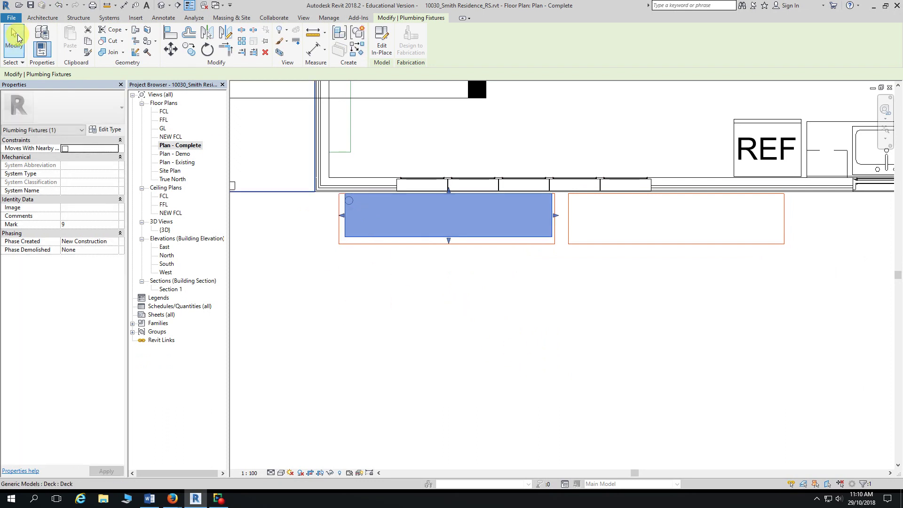
pyautogui.press('Escape')
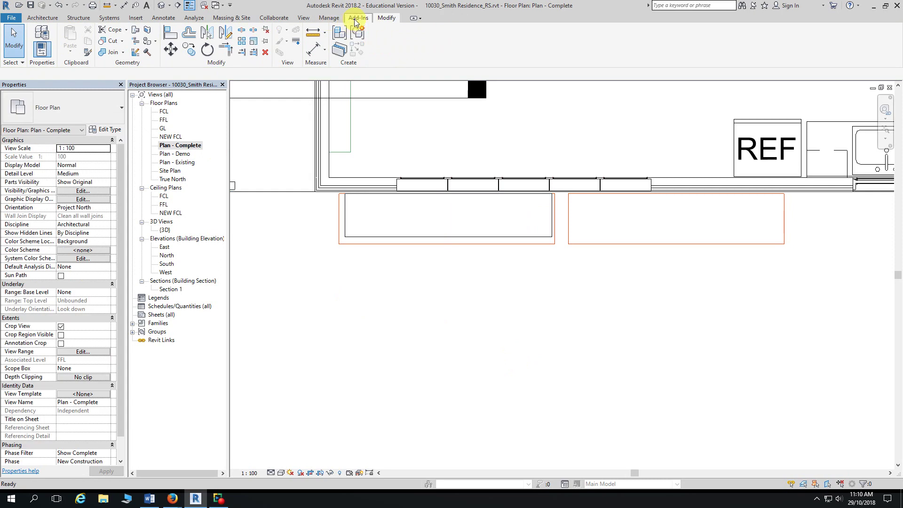
# Step: Align the tank's two ends and its outer long edge to the matching lines of the imported tank outline
pyautogui.click(171, 34)
pyautogui.click(338, 222)
pyautogui.click(345, 222)
pyautogui.click(379, 243)
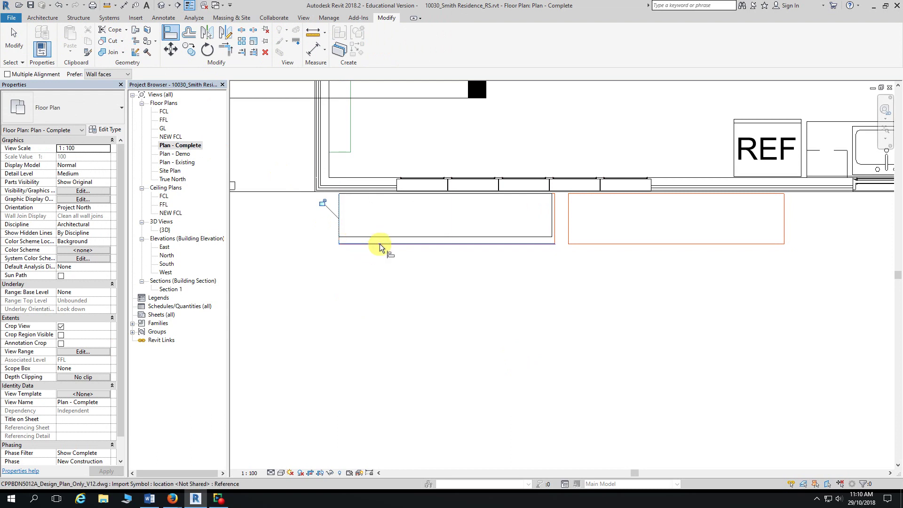
pyautogui.click(381, 237)
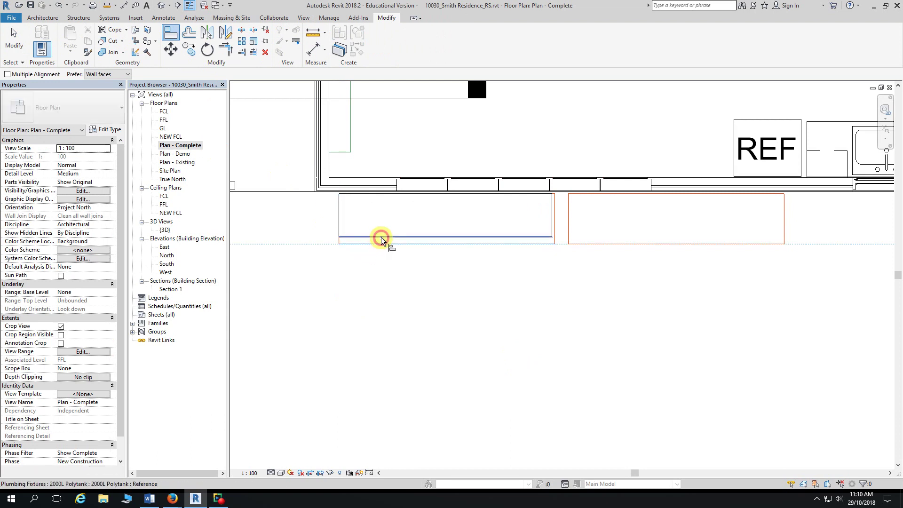
pyautogui.scroll(3, 558, 221)
pyautogui.click(554, 218)
pyautogui.press('Escape')
pyautogui.press('Escape')
pyautogui.scroll(-3, 525, 285)
pyautogui.moveTo(524, 282); pyautogui.dragTo(539, 296, button='middle')
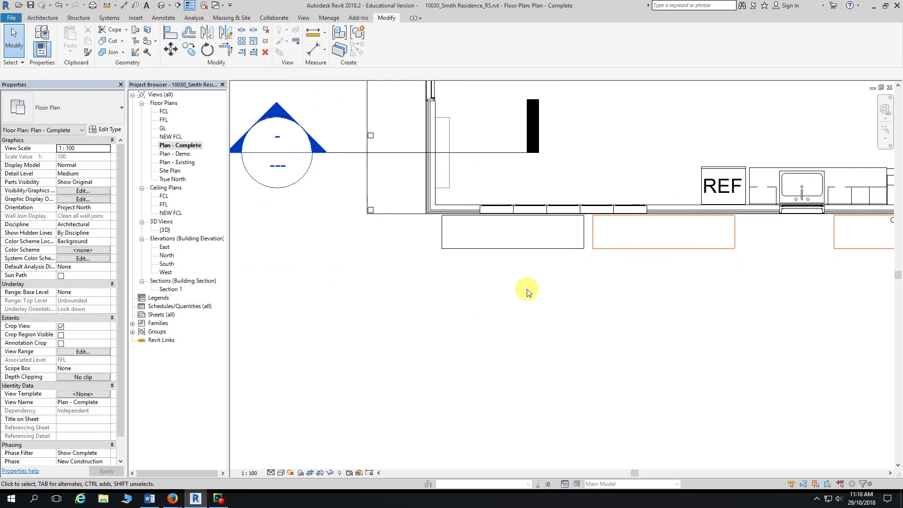
# Step: Open the tank for in-place editing and finish the model without making any edits
pyautogui.scroll(2, 486, 281)
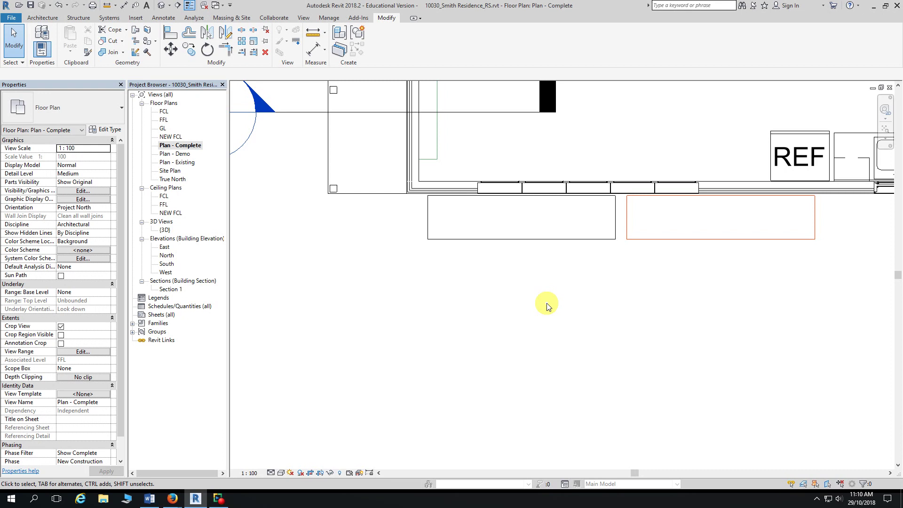
pyautogui.click(520, 239)
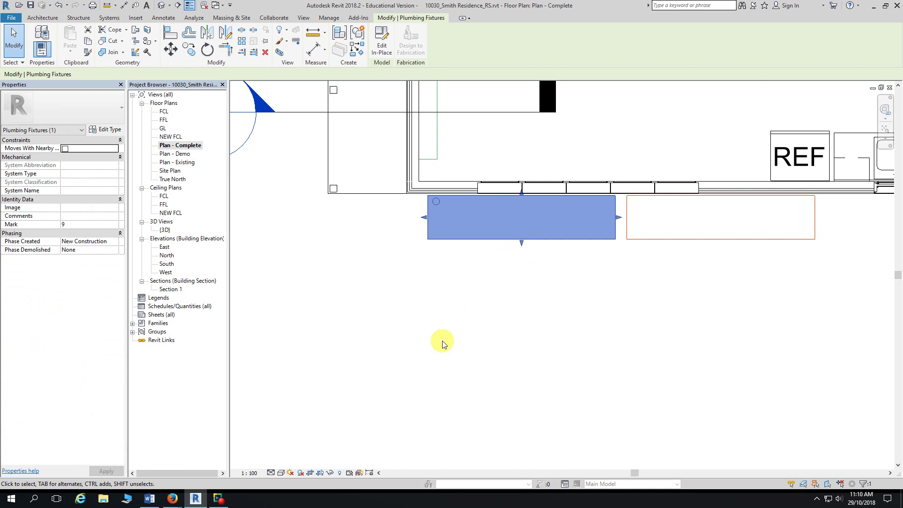
pyautogui.click(381, 47)
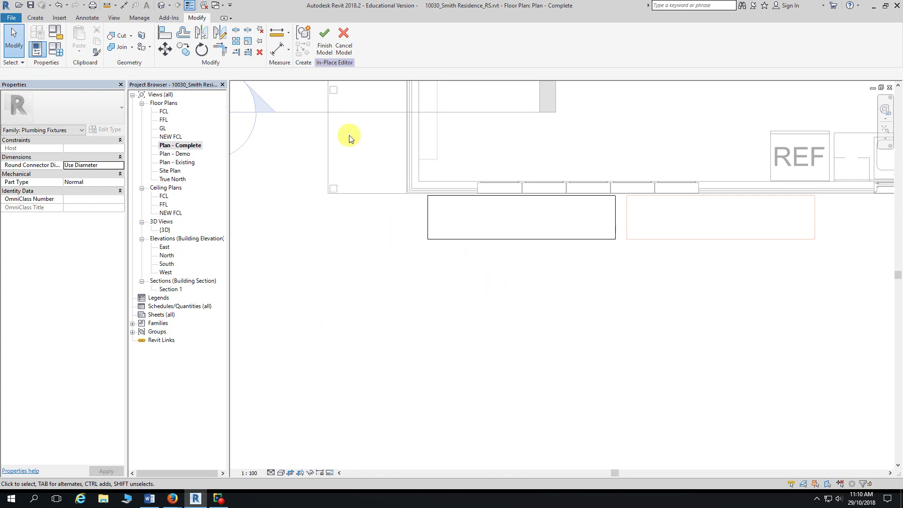
pyautogui.click(323, 48)
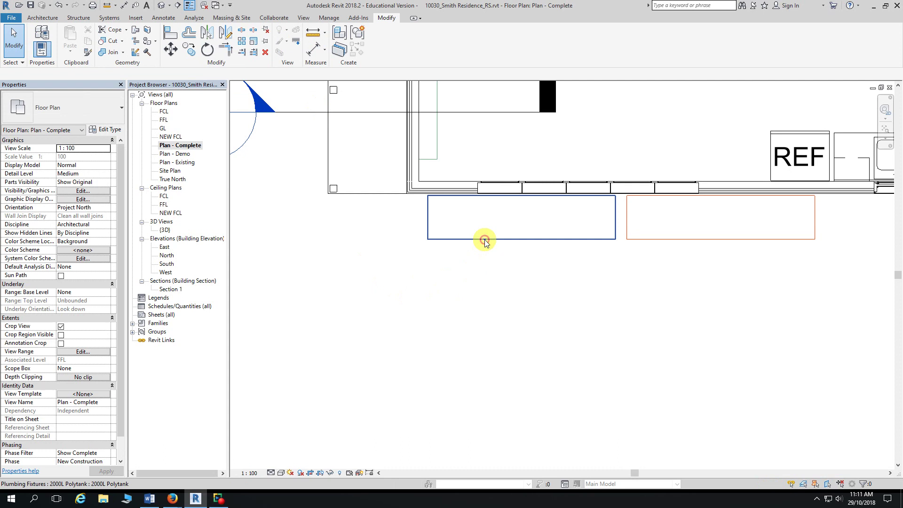
pyautogui.click(540, 238)
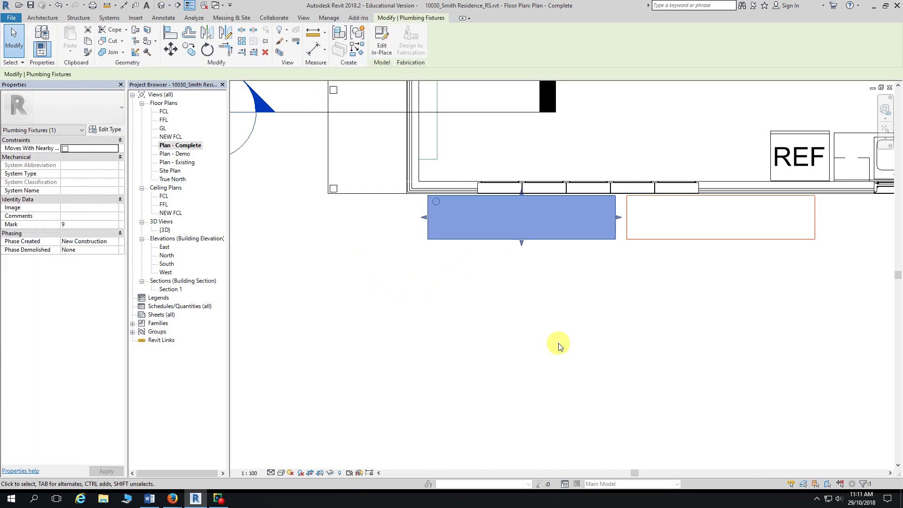
pyautogui.click(557, 356)
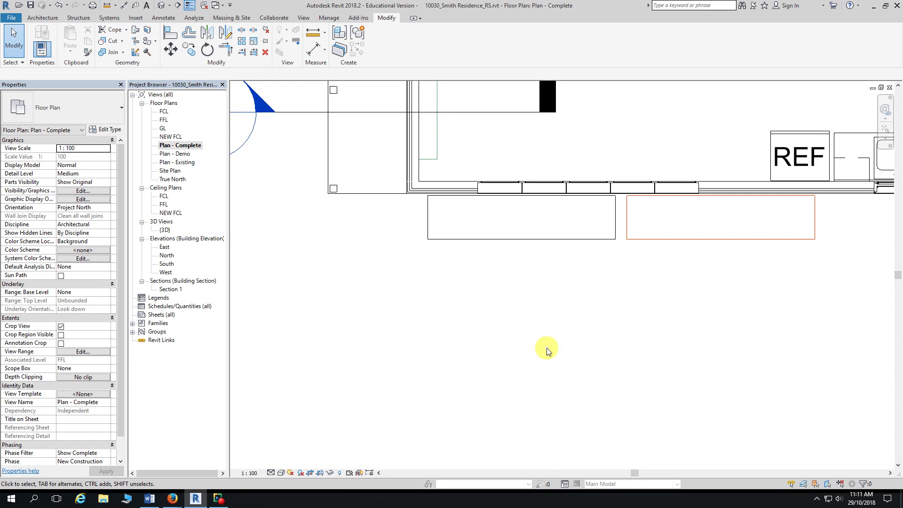
pyautogui.click(43, 17)
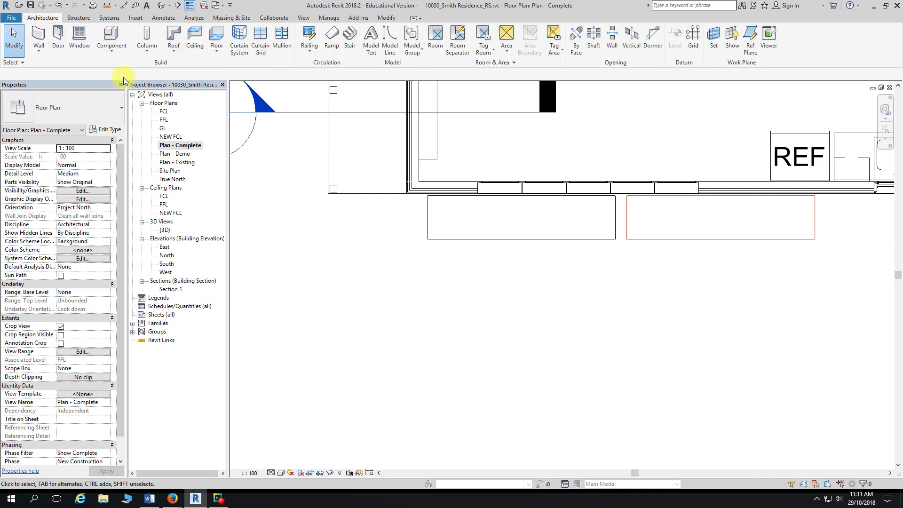
# Step: Search the placeable component types for 2000l, and leave component placement without placing anything
pyautogui.click(112, 48)
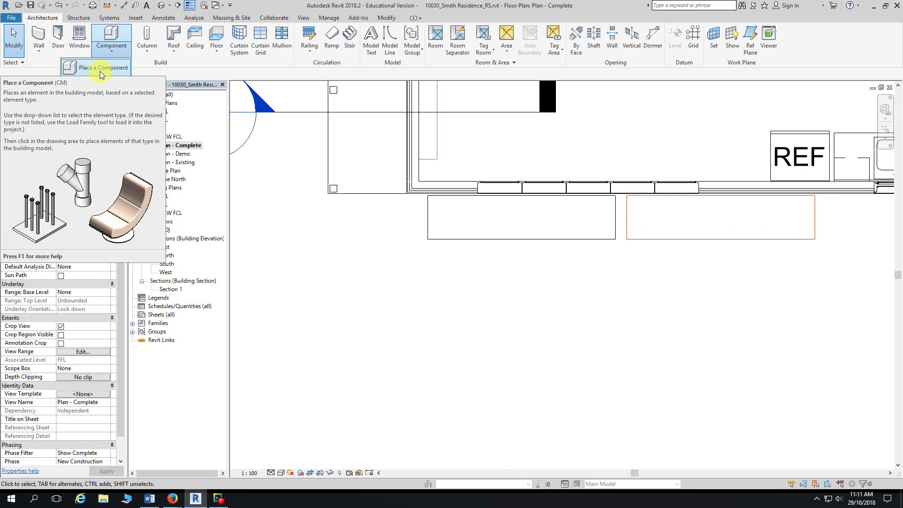
pyautogui.click(100, 71)
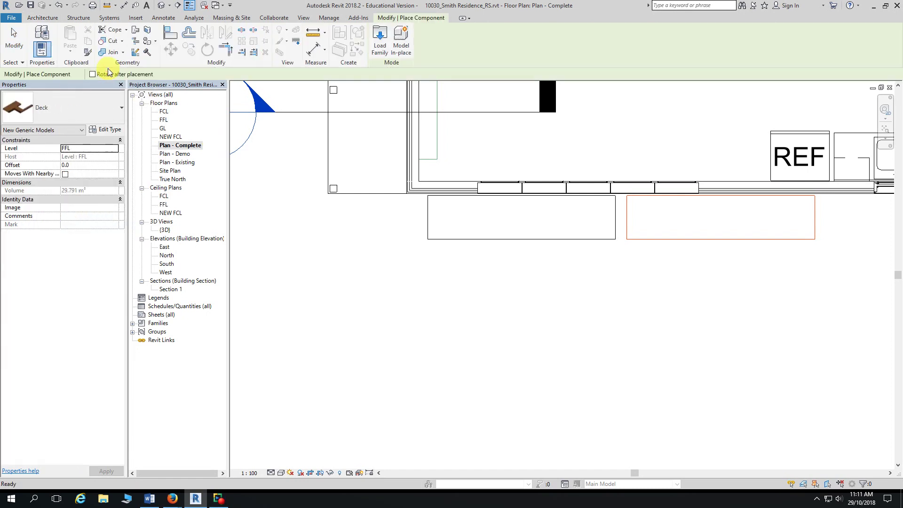
pyautogui.click(102, 109)
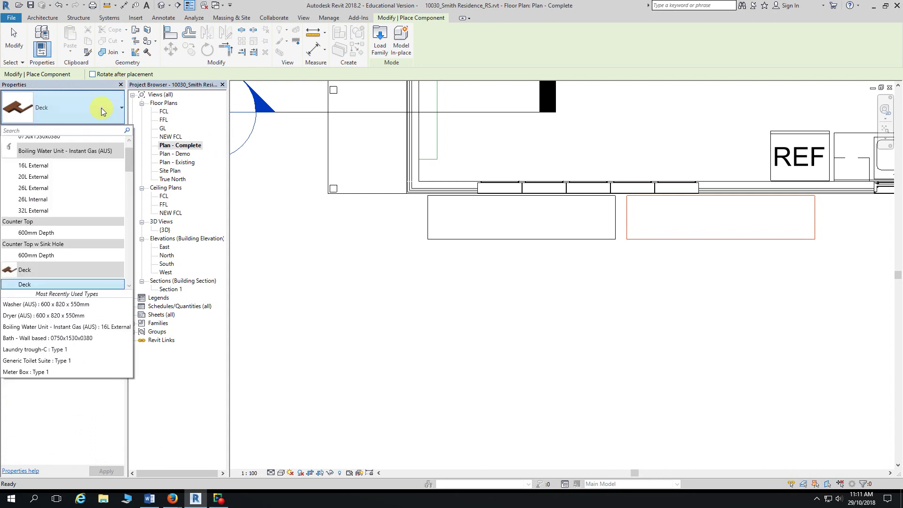
pyautogui.write('2000')
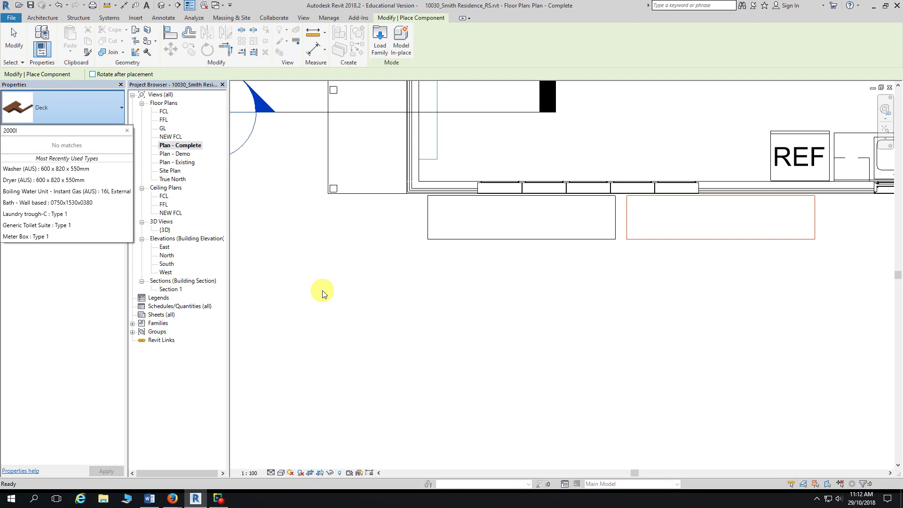
pyautogui.press('Escape')
pyautogui.press('Escape')
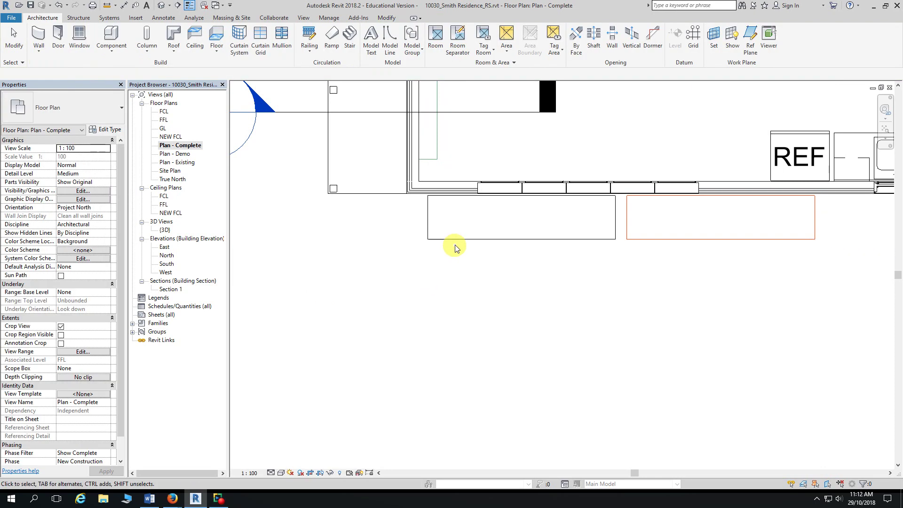
# Step: Open the 2000L Polytank for in-place editing and start editing its extrusion's boundary sketch
pyautogui.click(460, 240)
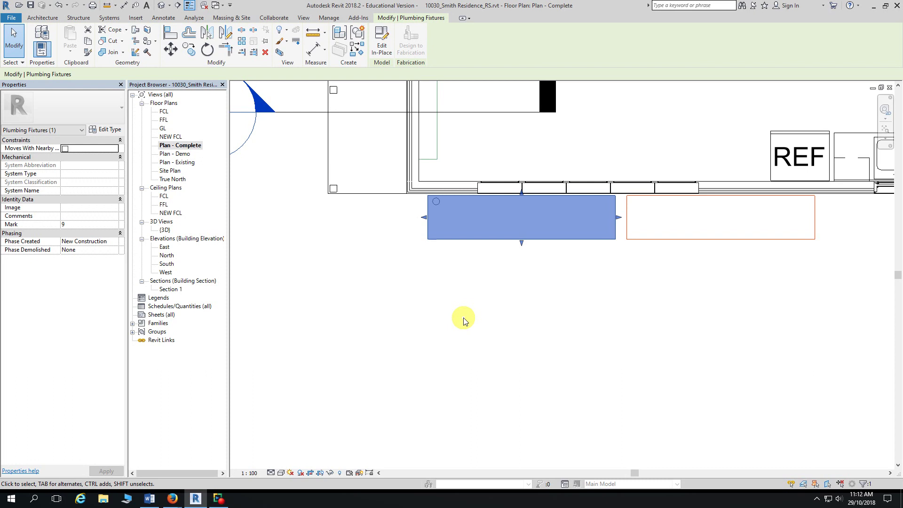
pyautogui.press('Escape')
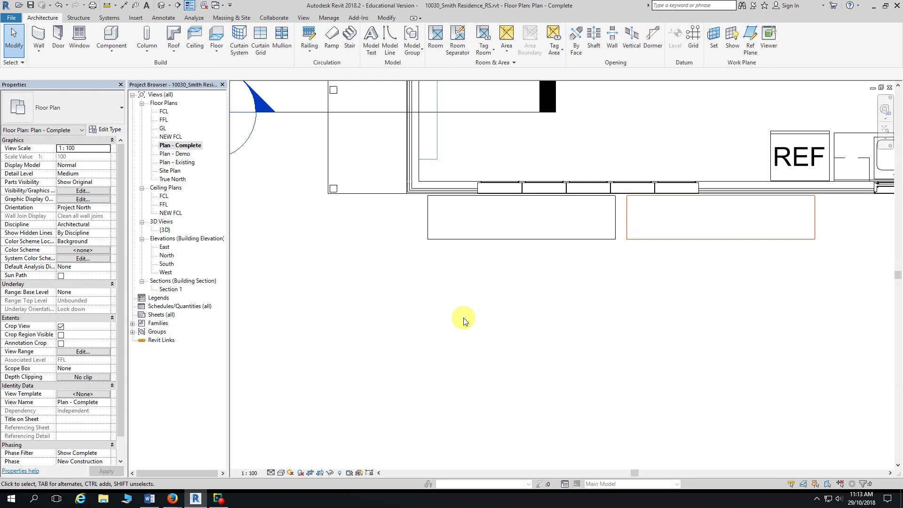
pyautogui.click(490, 240)
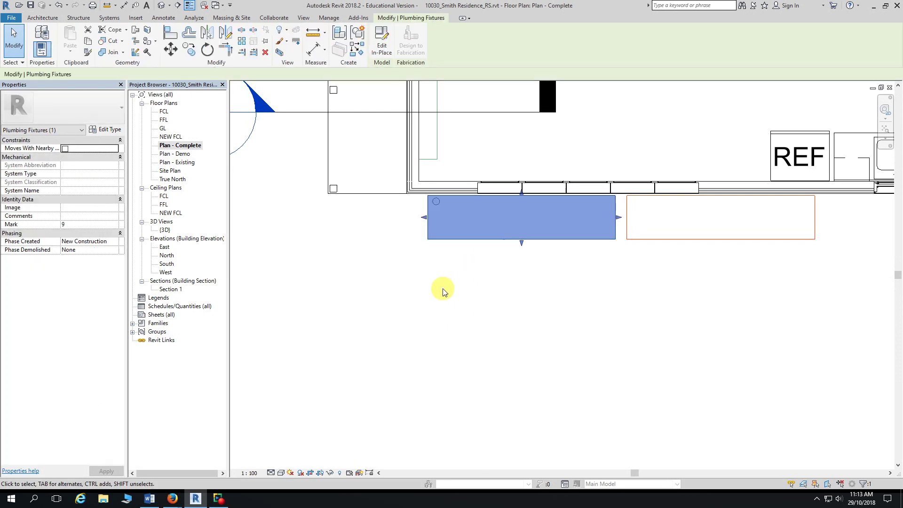
pyautogui.click(382, 50)
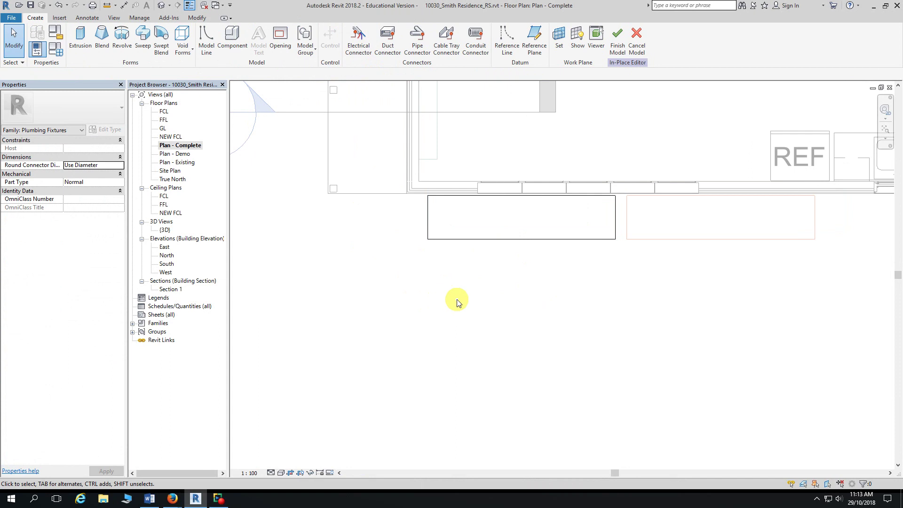
pyautogui.click(473, 240)
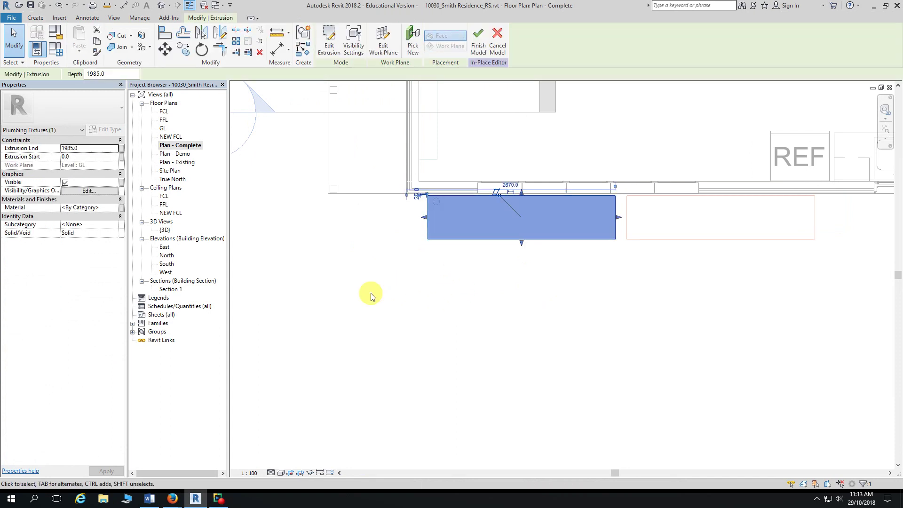
pyautogui.click(330, 50)
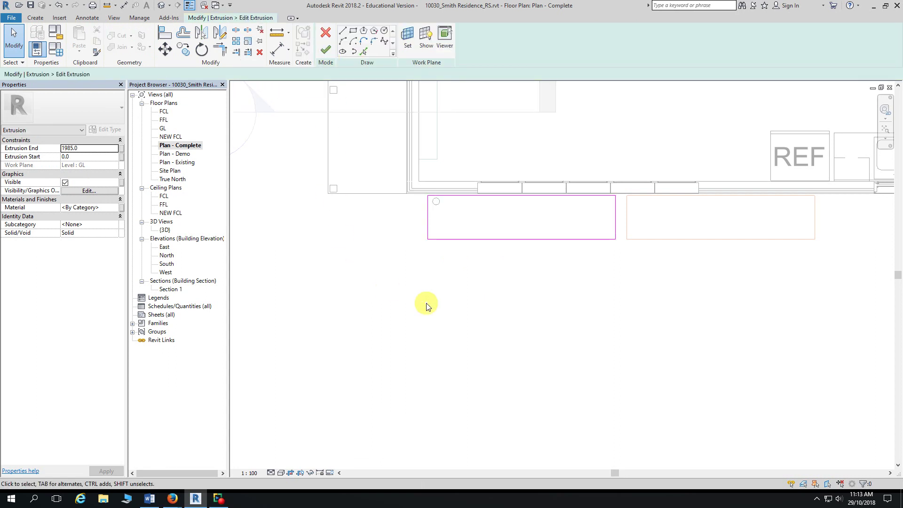
pyautogui.scroll(2, 438, 303)
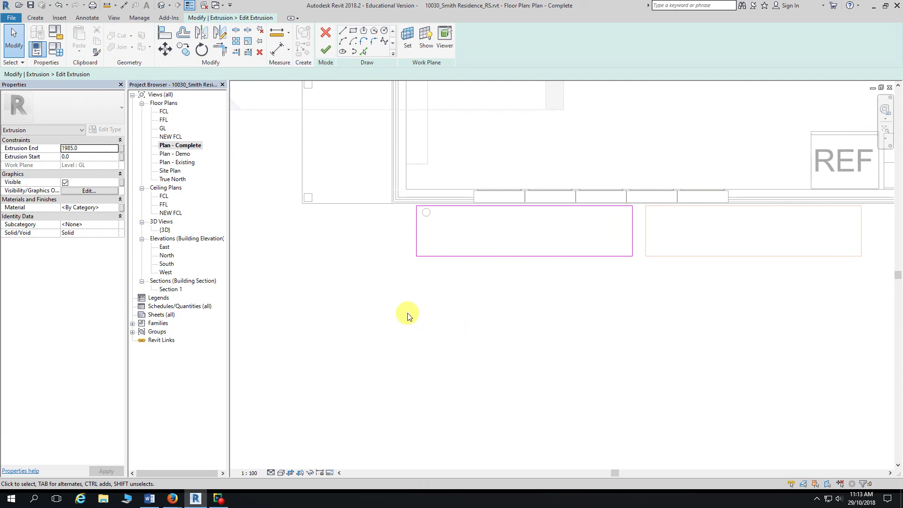
pyautogui.scroll(2, 395, 303)
pyautogui.moveTo(386, 276); pyautogui.dragTo(363, 277, button='middle')
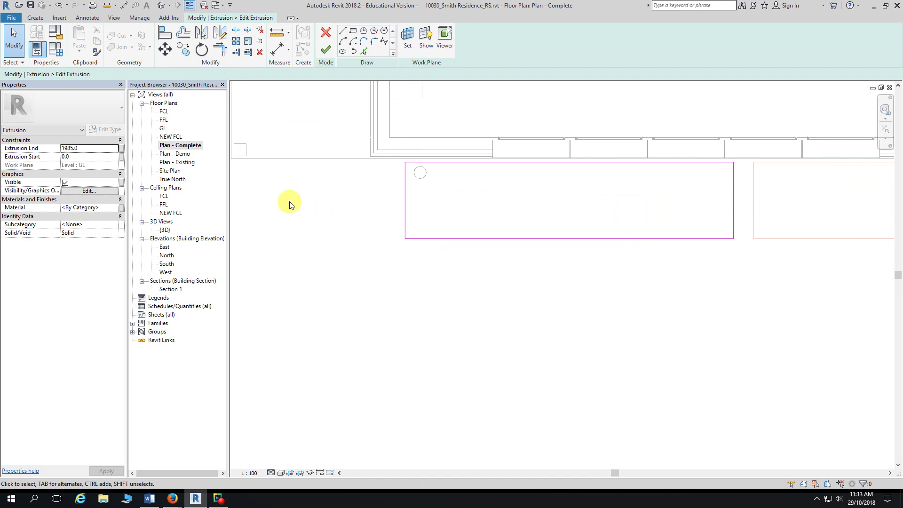
# Step: Add aligned dimensions to the tank sketch, one across its width and one along its length
pyautogui.click(125, 6)
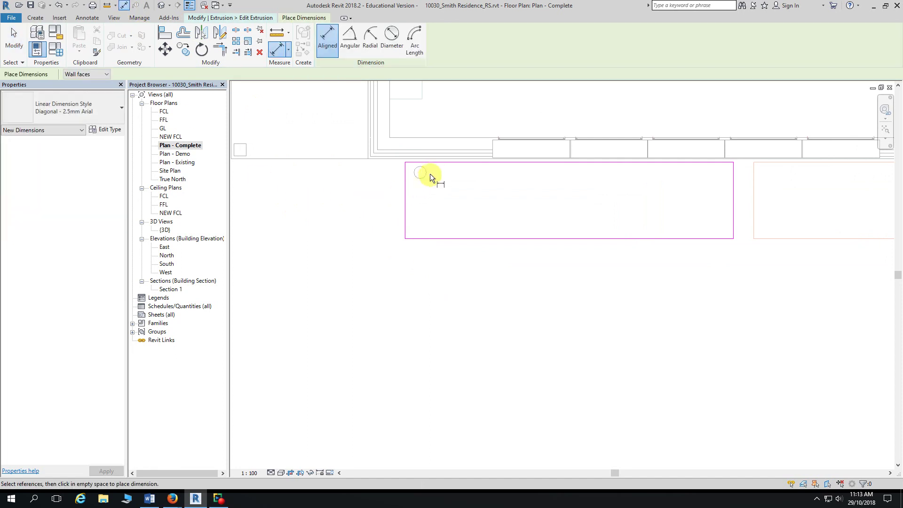
pyautogui.click(436, 164)
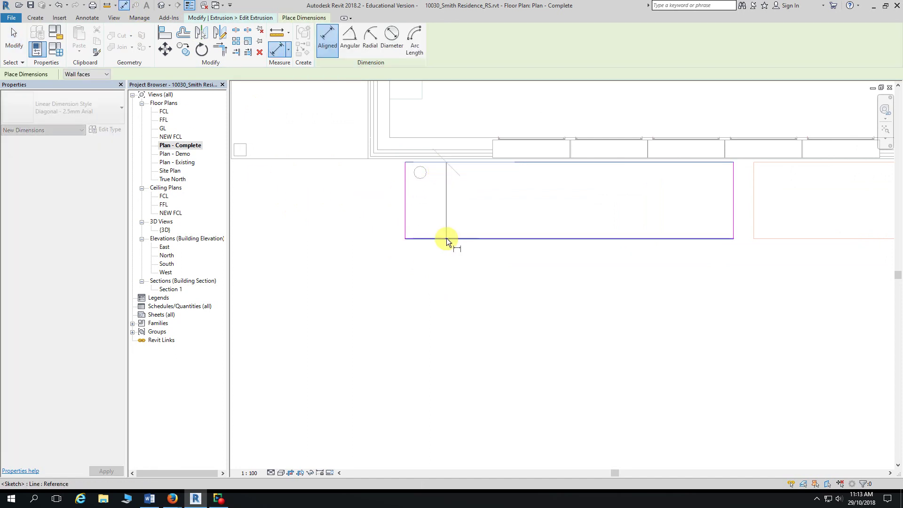
pyautogui.click(447, 238)
pyautogui.click(340, 271)
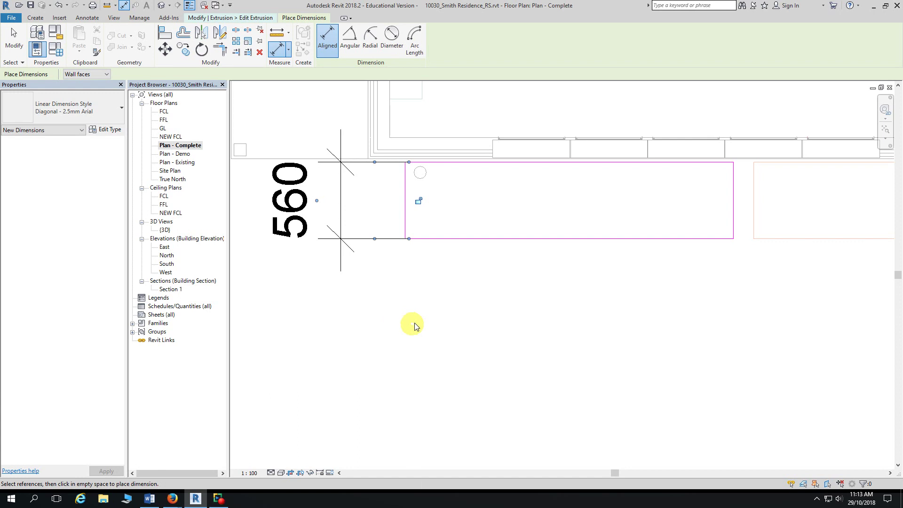
pyautogui.click(405, 221)
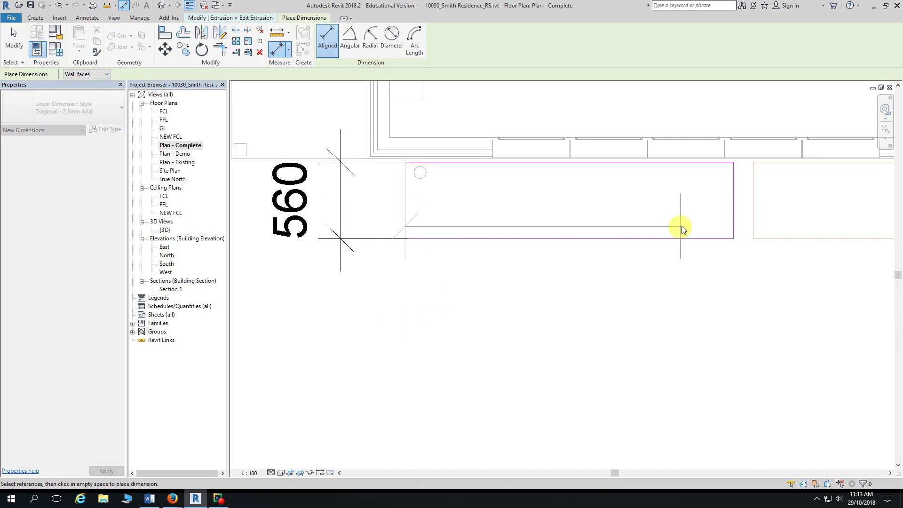
pyautogui.click(734, 221)
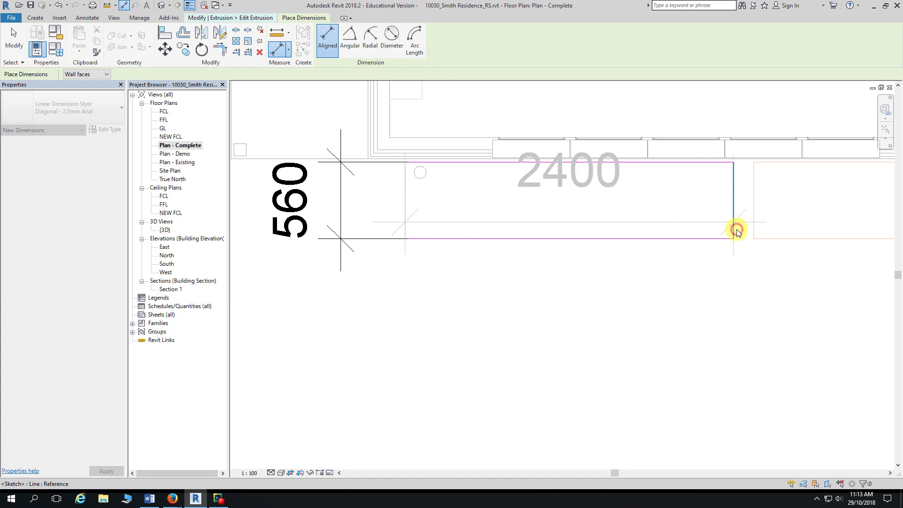
pyautogui.click(751, 324)
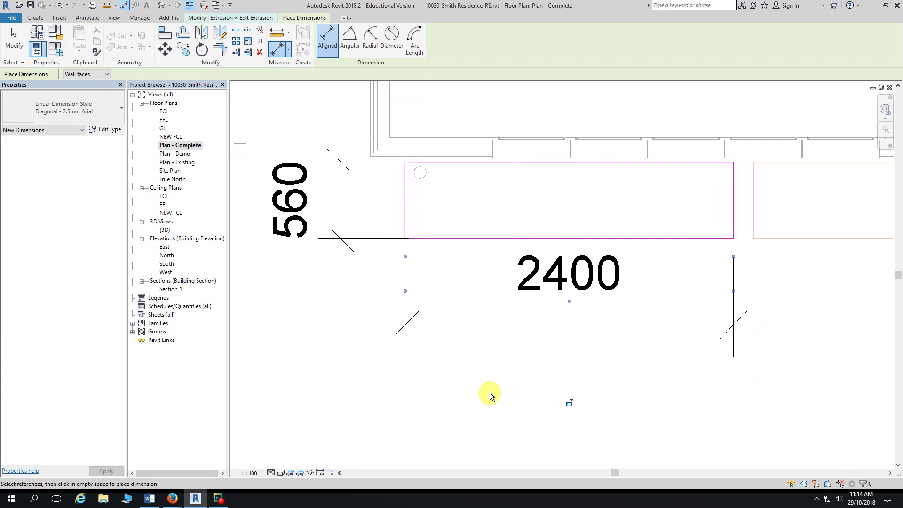
pyautogui.click(21, 49)
# Step: Lock the sketch's length dimension and its width dimension so the tank's footprint is fixed
pyautogui.moveTo(344, 401); pyautogui.dragTo(425, 363, button='middle')
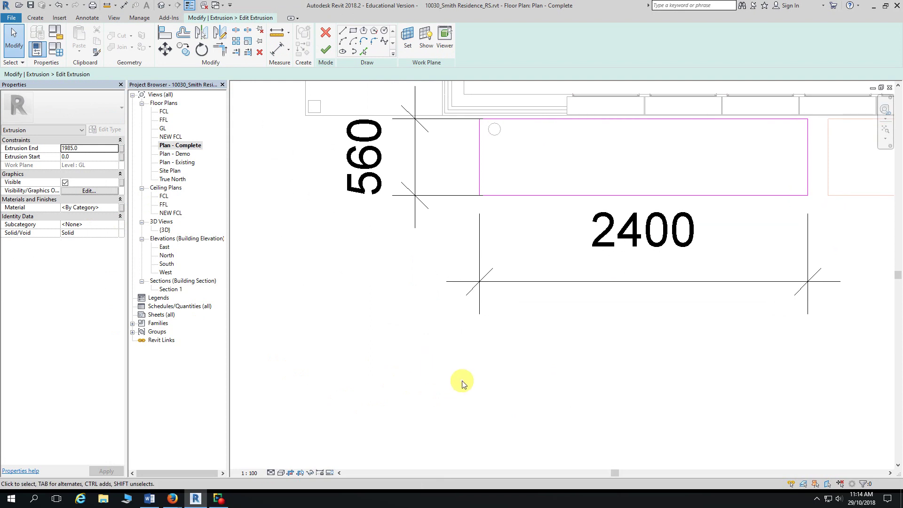
pyautogui.click(541, 284)
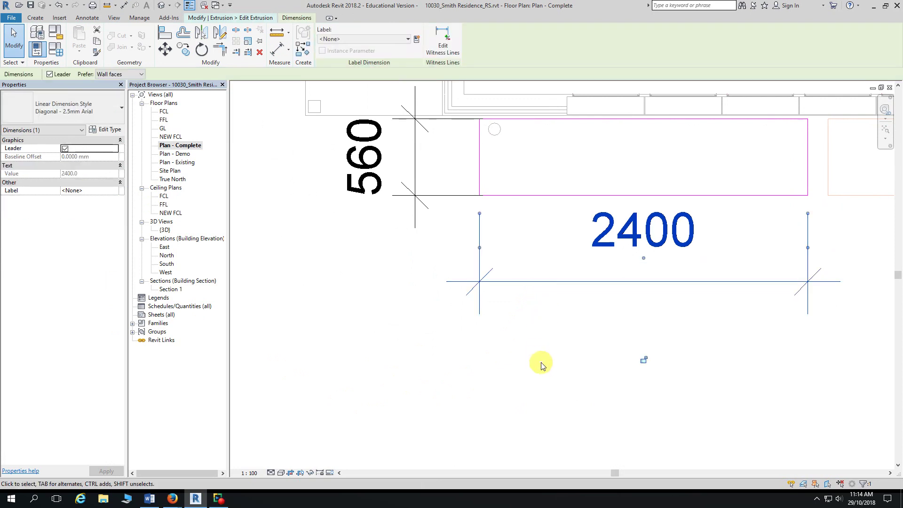
pyautogui.moveTo(544, 368); pyautogui.dragTo(534, 269, button='middle')
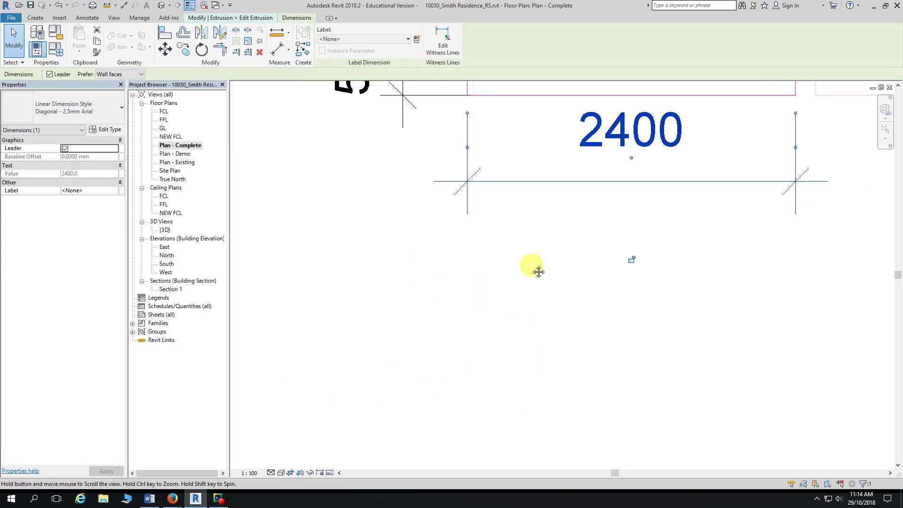
pyautogui.click(631, 262)
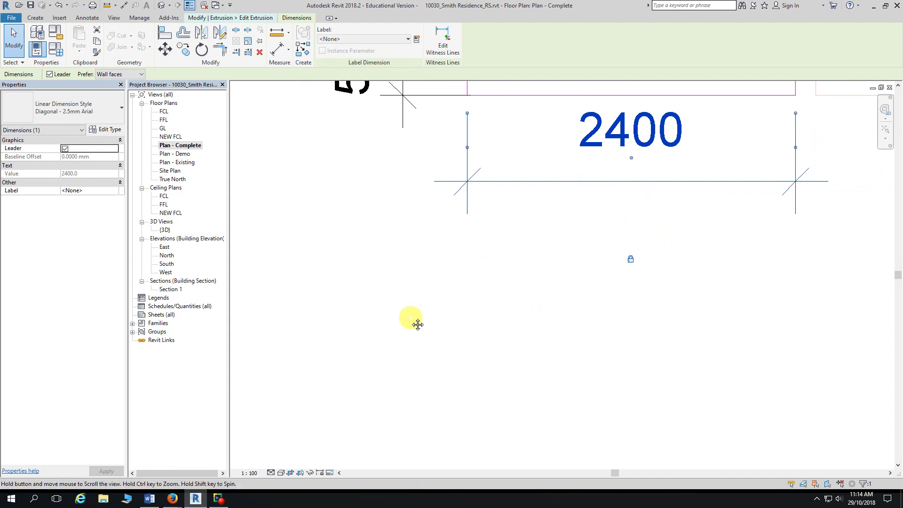
pyautogui.moveTo(411, 317); pyautogui.dragTo(478, 423, button='middle')
pyautogui.click(500, 202)
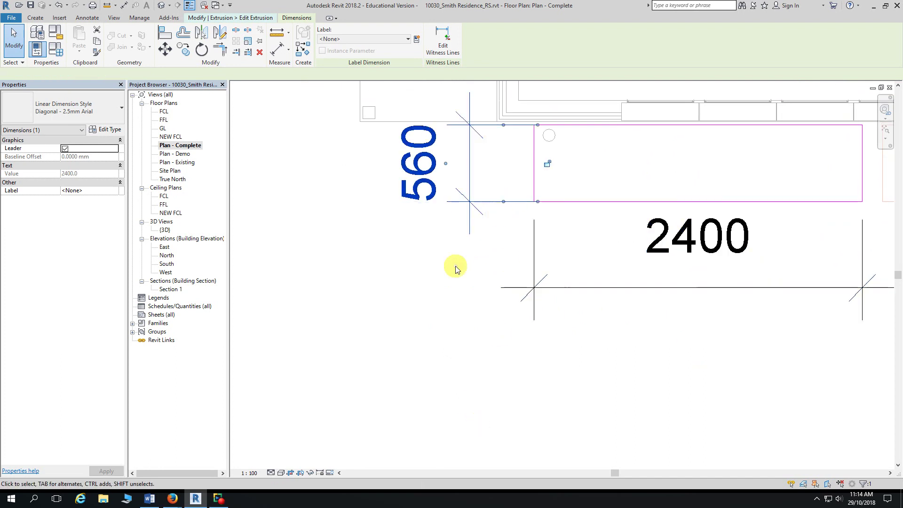
pyautogui.moveTo(403, 298); pyautogui.dragTo(377, 325, button='middle')
pyautogui.click(521, 189)
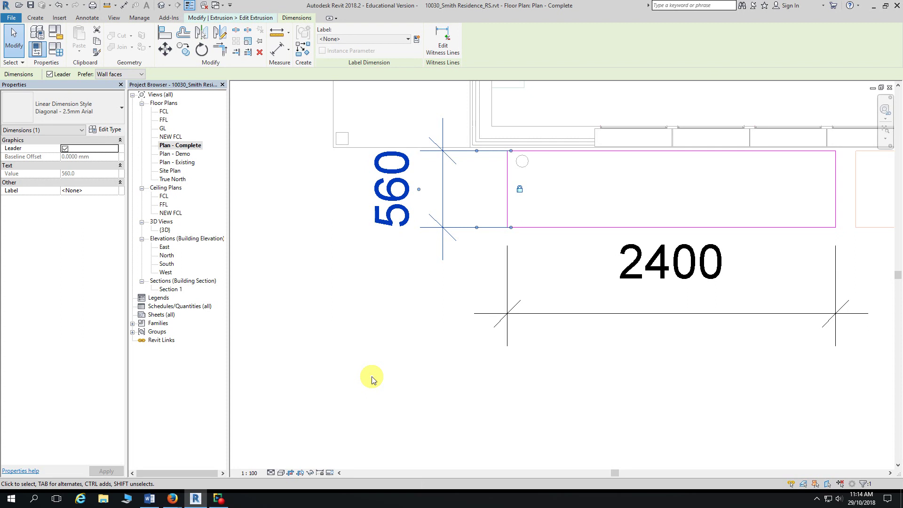
# Step: Finish the extrusion sketch and the in-place tank model
pyautogui.scroll(-1, 371, 380)
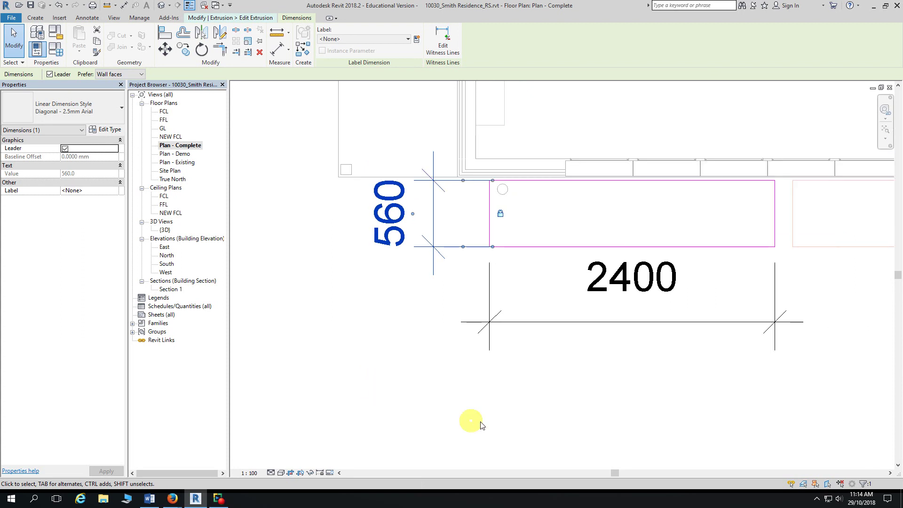
pyautogui.click(460, 413)
pyautogui.scroll(-1, 461, 383)
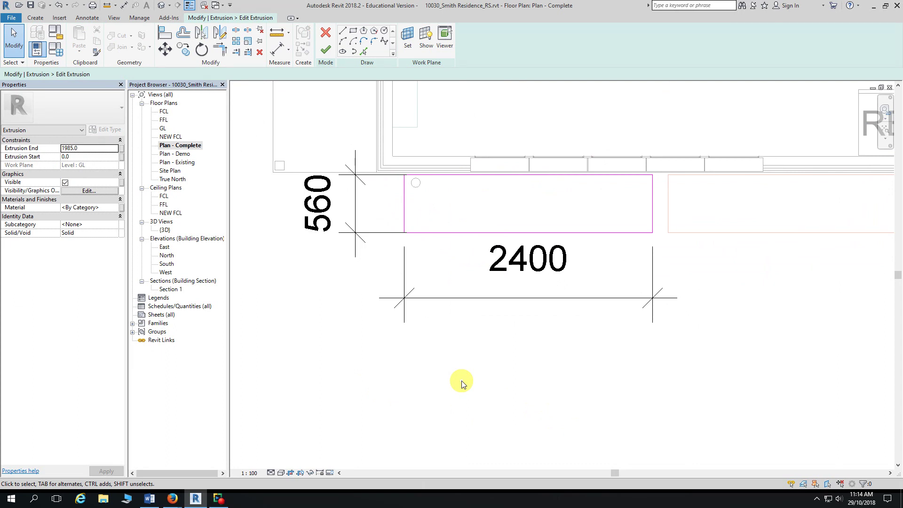
pyautogui.click(328, 51)
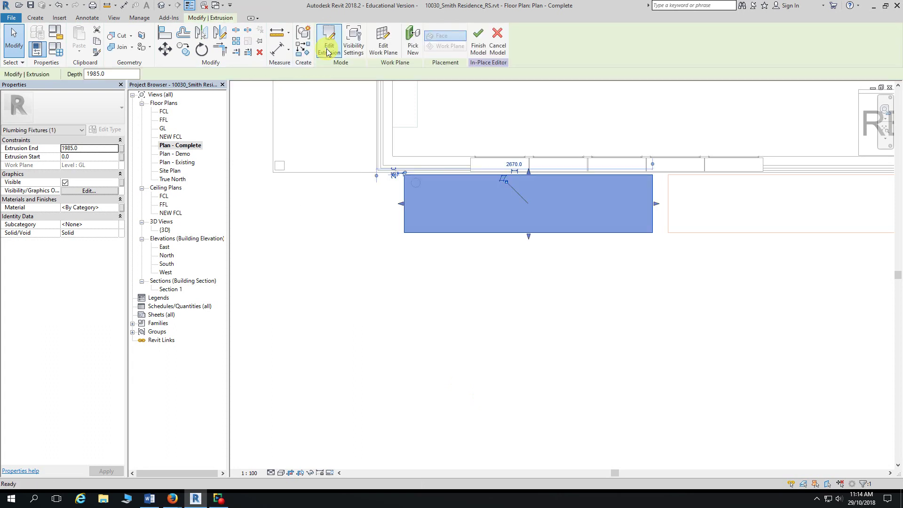
pyautogui.click(480, 51)
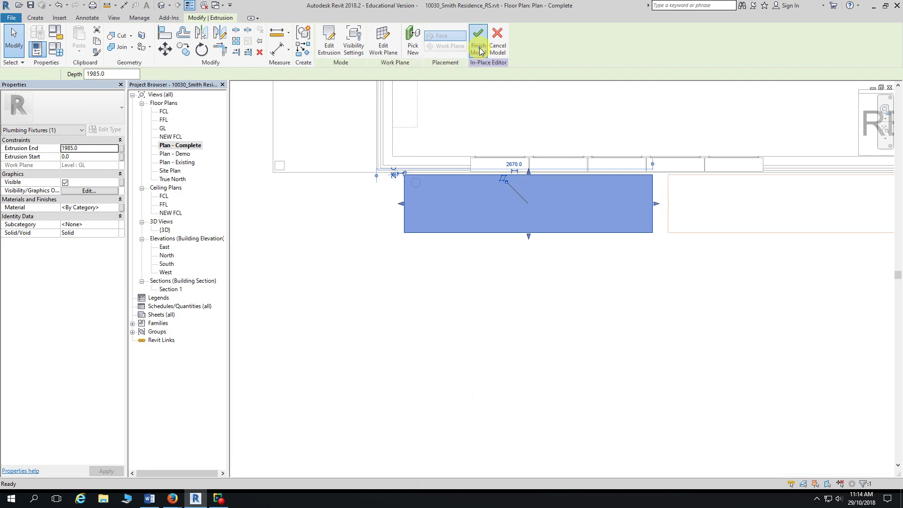
# Step: Pull the tank by its shape handles away from the wall and lengthwise toward the second imported tank outline
pyautogui.click(534, 232)
pyautogui.moveTo(540, 272); pyautogui.dragTo(521, 242, button='middle')
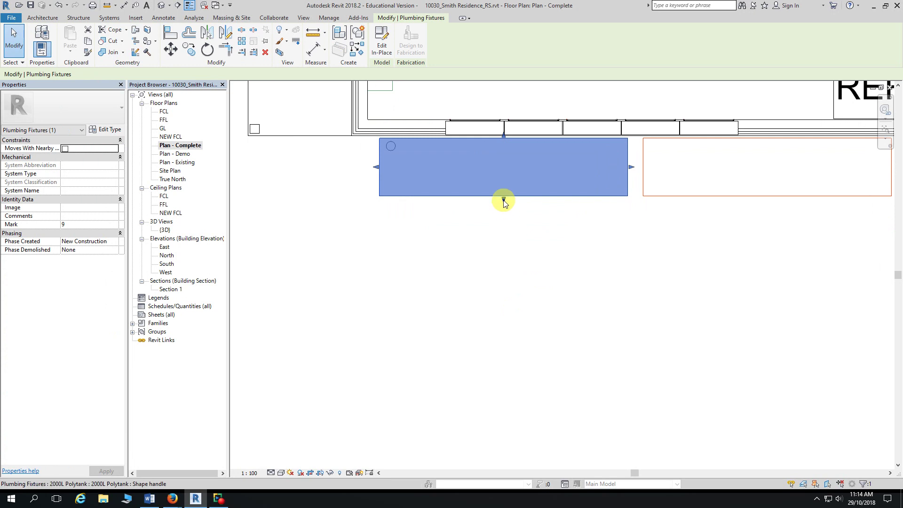
pyautogui.moveTo(504, 197); pyautogui.dragTo(511, 297)
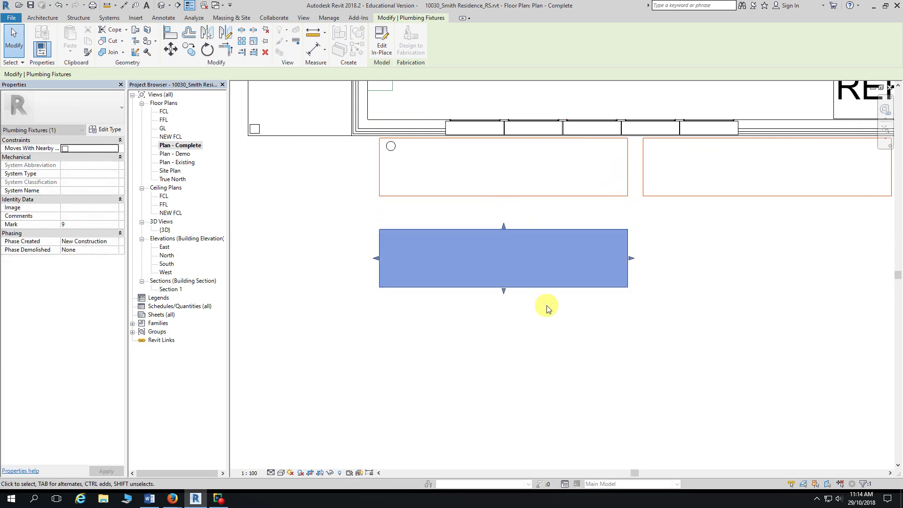
pyautogui.moveTo(630, 258); pyautogui.dragTo(735, 259)
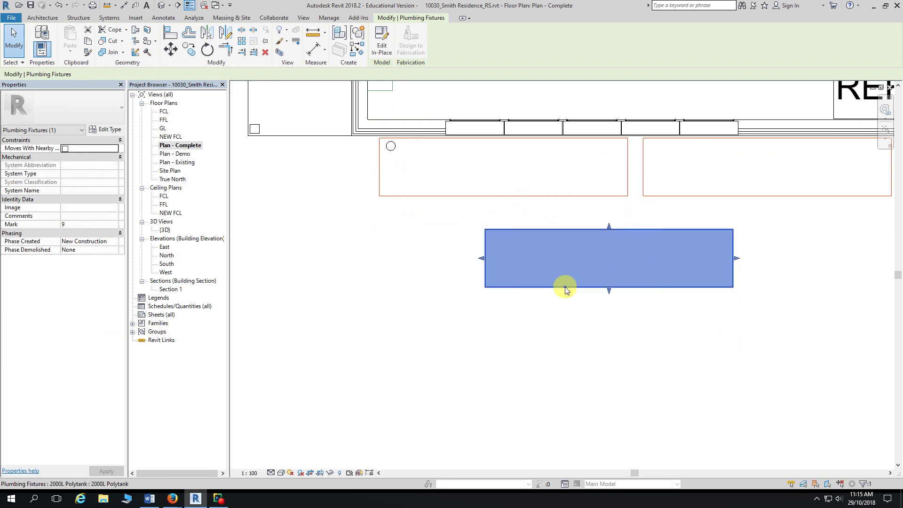
# Step: Try to stretch the tank lengthwise by the shape handle on its west end, cancelling the change each time
pyautogui.moveTo(481, 258); pyautogui.dragTo(433, 267)
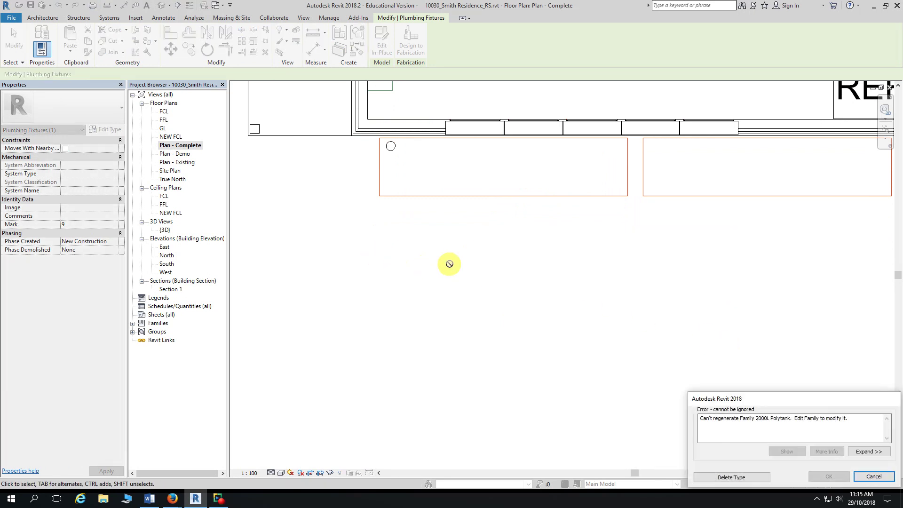
pyautogui.click(869, 478)
pyautogui.click(497, 267)
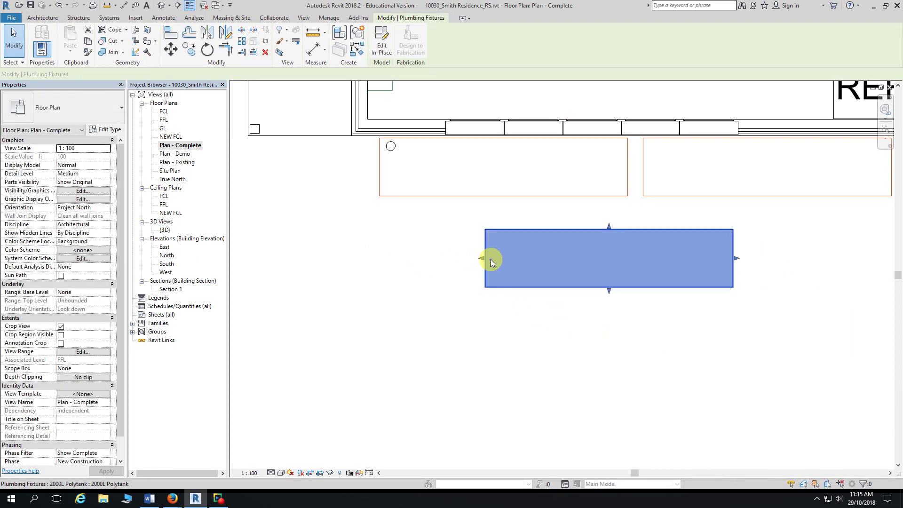
pyautogui.moveTo(483, 256); pyautogui.dragTo(472, 306)
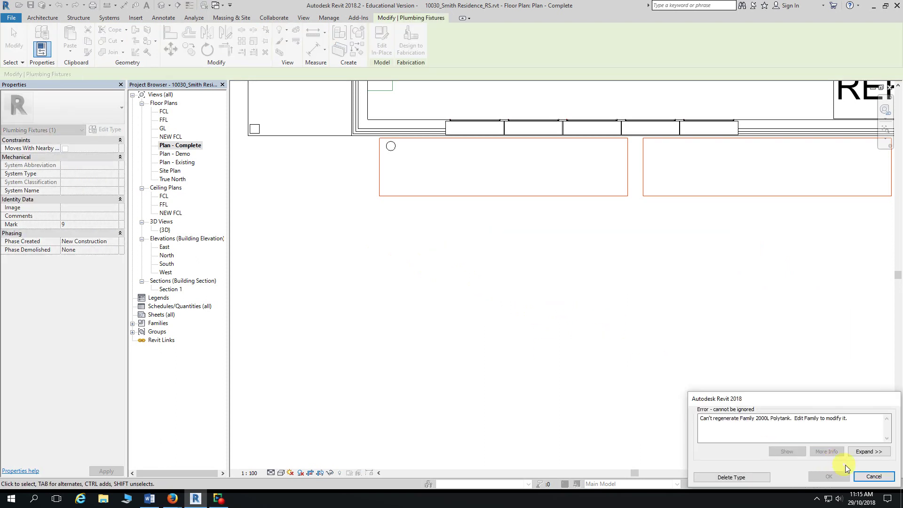
pyautogui.press('Escape')
# Step: Try to stretch the tank's width by its two long-side shape handles, and shift the tank slightly away from the house
pyautogui.click(583, 237)
pyautogui.moveTo(608, 230); pyautogui.dragTo(609, 210)
pyautogui.click(872, 476)
pyautogui.click(610, 293)
pyautogui.moveTo(610, 294); pyautogui.dragTo(609, 316)
pyautogui.moveTo(734, 285); pyautogui.dragTo(753, 281)
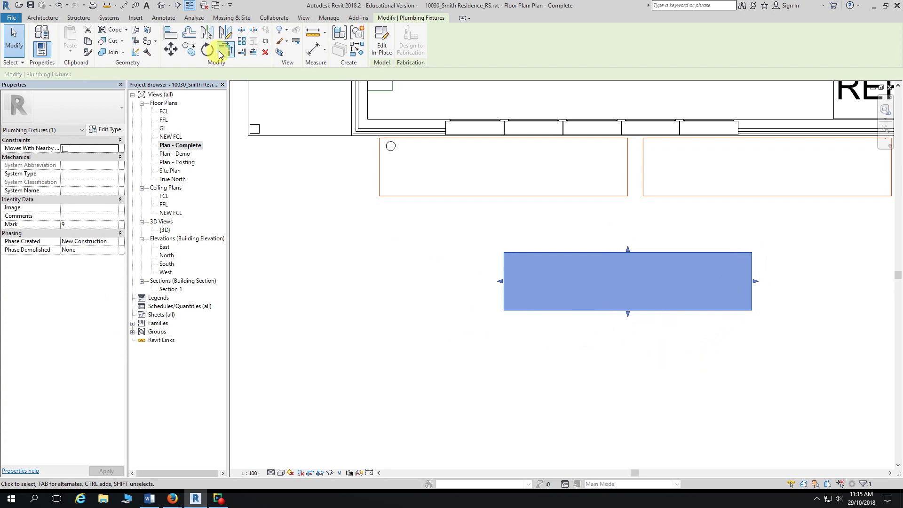
# Step: Move the tank by its lower-left corner onto the matching corner of the first imported tank outline beside the wall
pyautogui.click(170, 49)
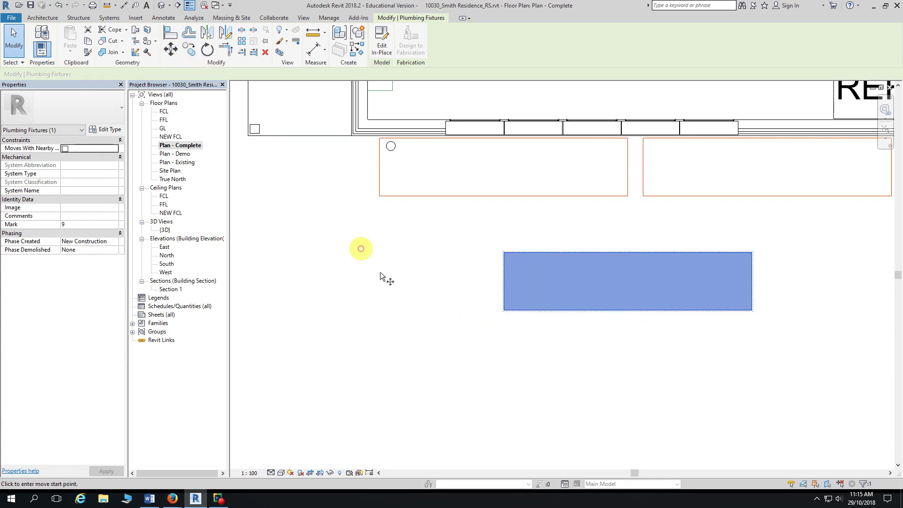
pyautogui.click(502, 311)
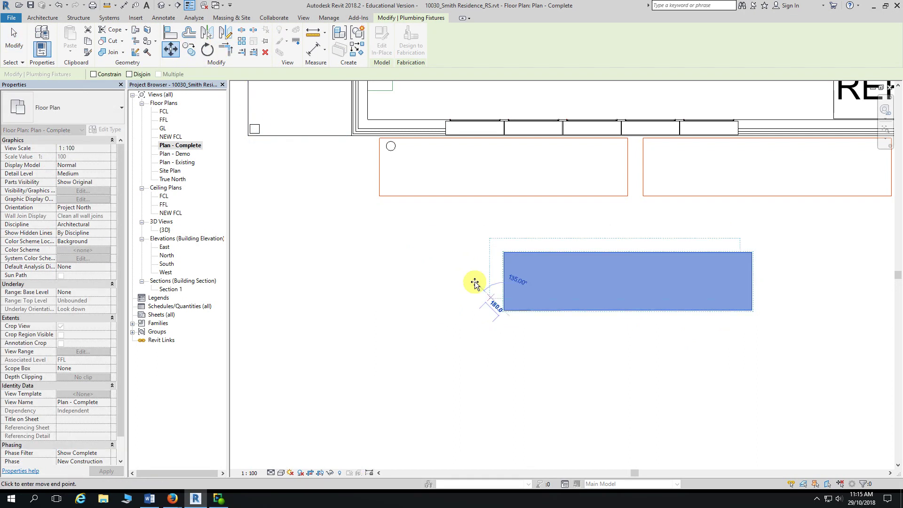
pyautogui.click(378, 197)
pyautogui.click(537, 305)
# Step: Copy the tank by its lower-right corner onto the second imported outline, with the Multiple option on
pyautogui.scroll(-3, 537, 305)
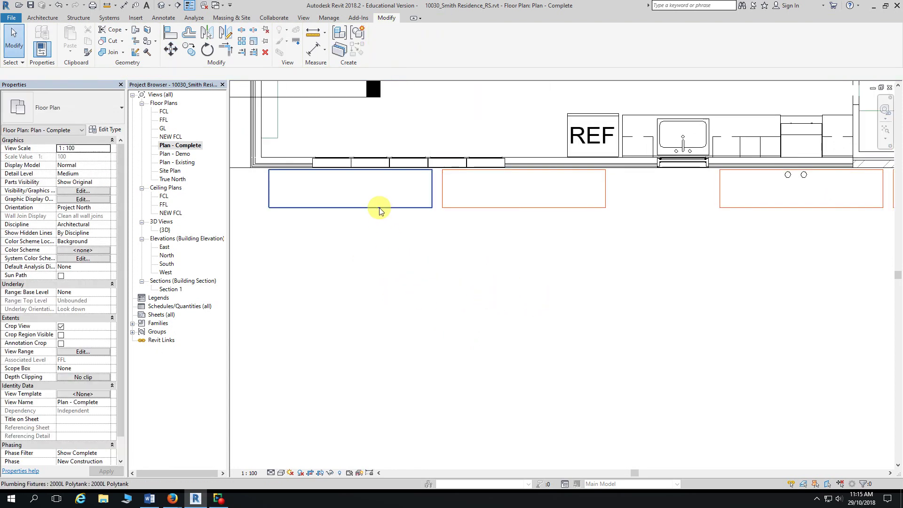
pyautogui.click(377, 208)
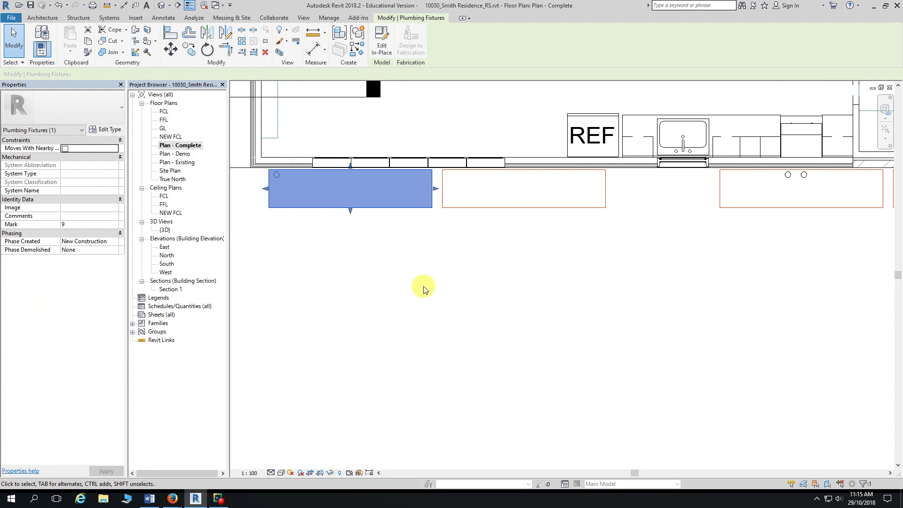
pyautogui.moveTo(423, 289); pyautogui.dragTo(407, 282, button='middle')
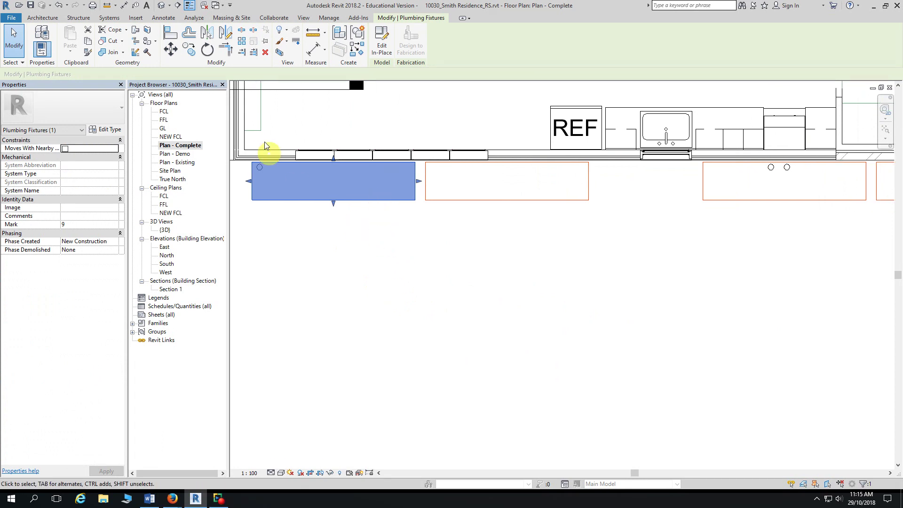
pyautogui.click(193, 54)
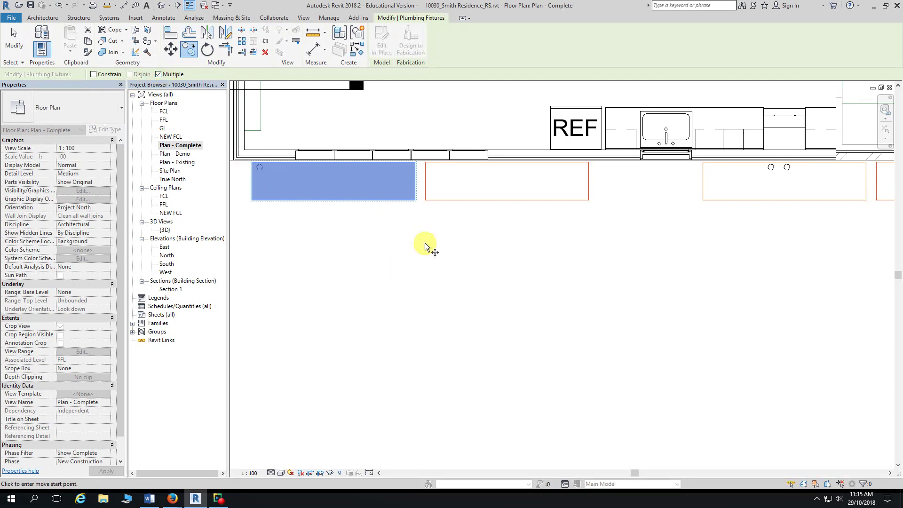
pyautogui.scroll(3, 426, 238)
pyautogui.scroll(1, 425, 229)
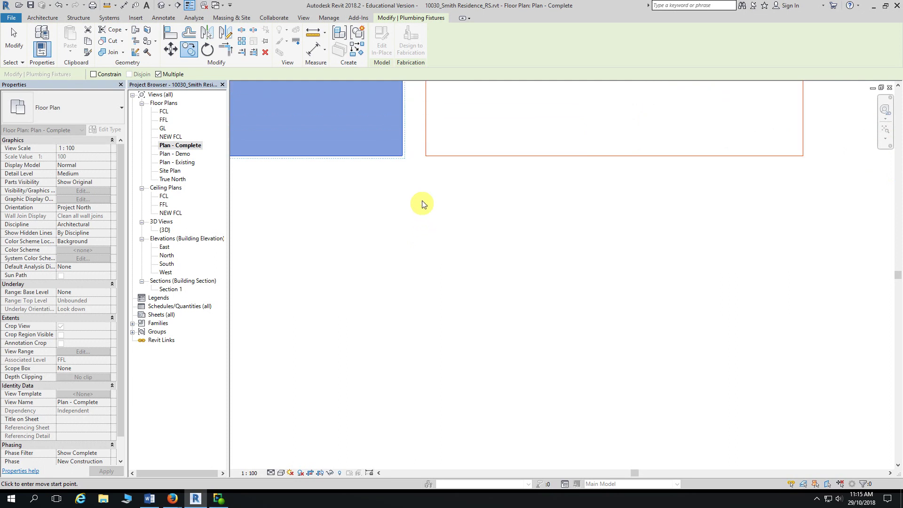
pyautogui.click(402, 158)
pyautogui.scroll(-2, 503, 261)
pyautogui.moveTo(508, 263); pyautogui.dragTo(370, 264, button='middle')
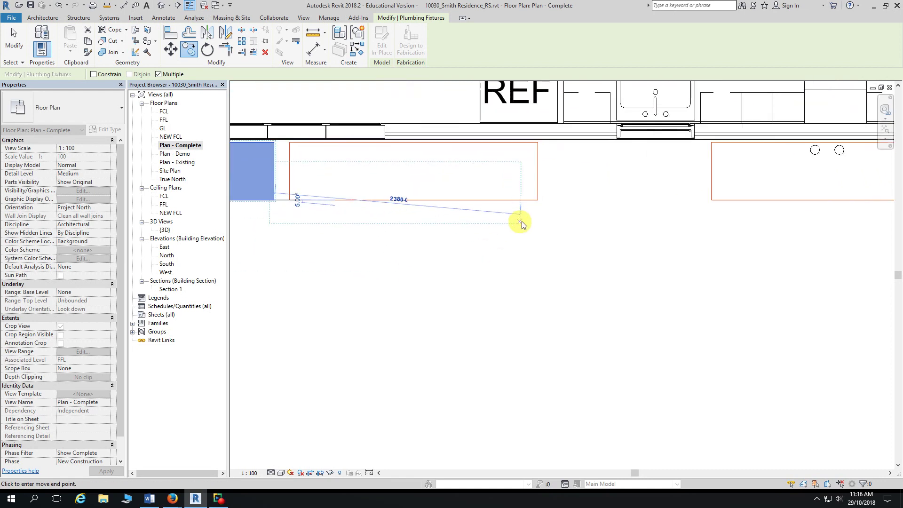
pyautogui.click(537, 200)
# Step: Place further tank copies on the third and fourth imported outlines along the same outside wall
pyautogui.scroll(-1, 618, 249)
pyautogui.moveTo(629, 268); pyautogui.dragTo(428, 262, button='middle')
pyautogui.scroll(1, 675, 238)
pyautogui.moveTo(675, 238); pyautogui.dragTo(482, 269, button='middle')
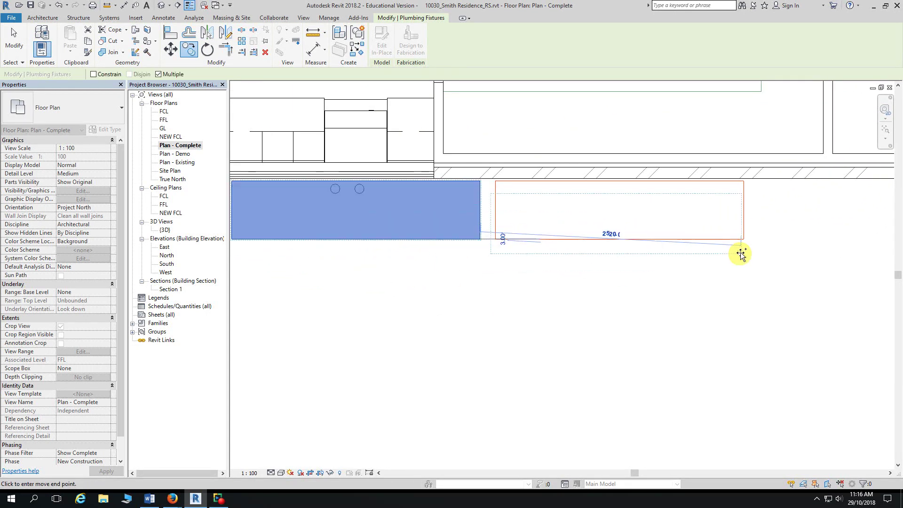
pyautogui.click(742, 236)
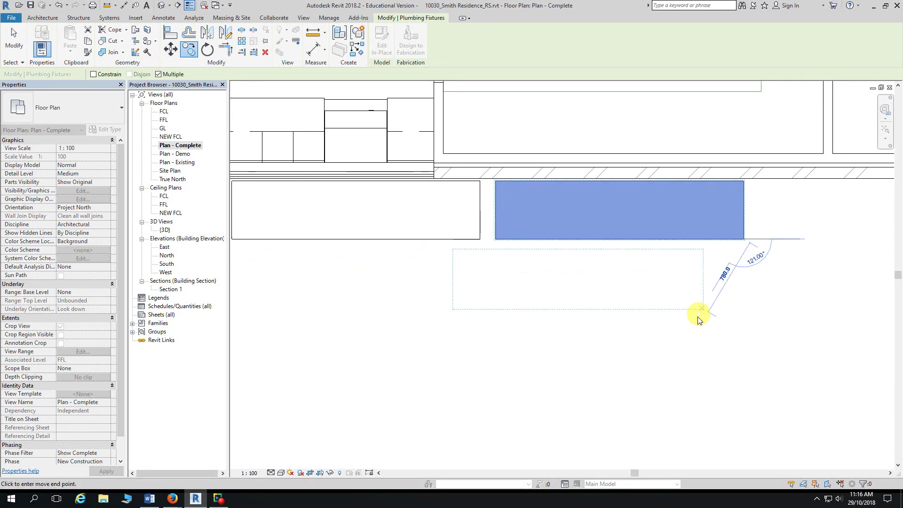
# Step: Place a tank copy on the imported outline outside the laundry wall at the opposite end of the house and finish copying
pyautogui.scroll(-4, 698, 320)
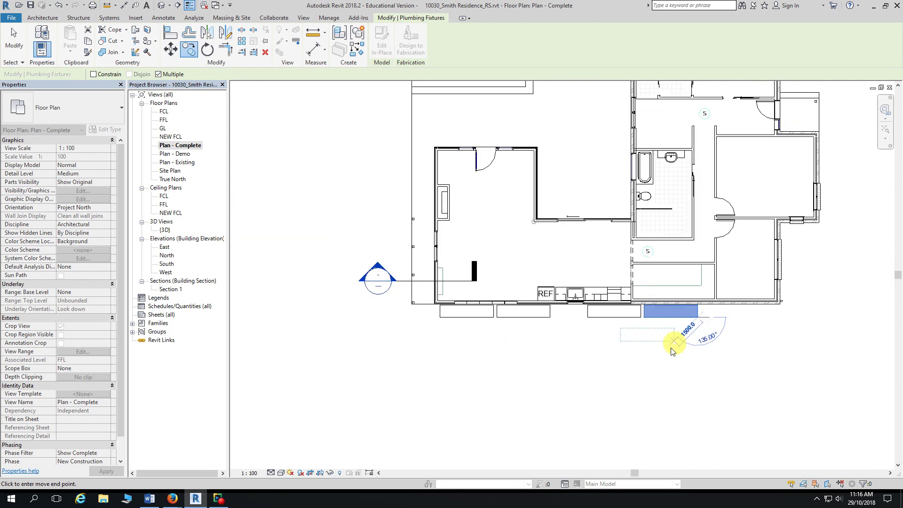
pyautogui.scroll(-2, 628, 369)
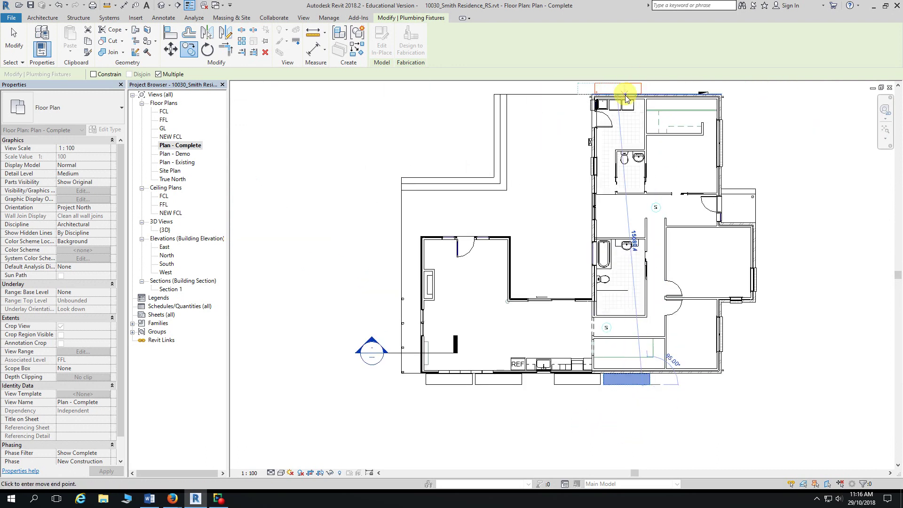
pyautogui.scroll(5, 625, 137)
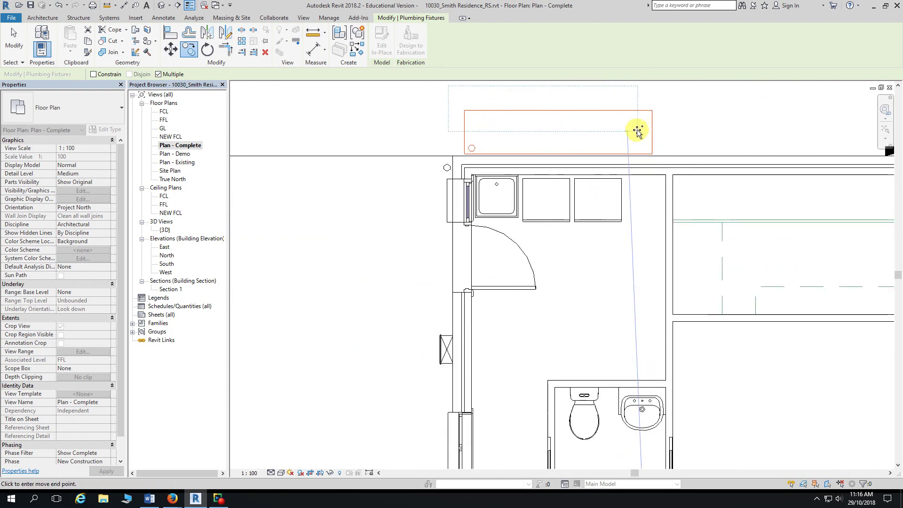
pyautogui.scroll(3, 655, 144)
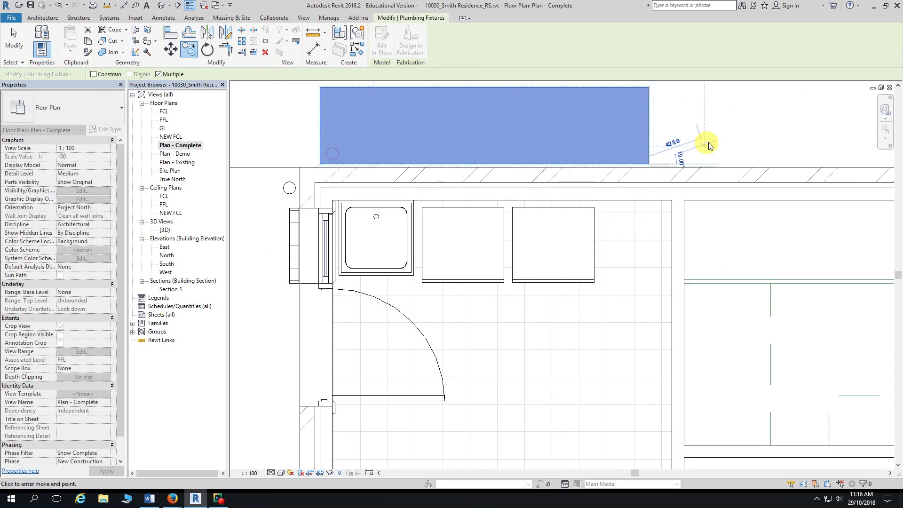
pyautogui.press('Escape')
pyautogui.press('Escape')
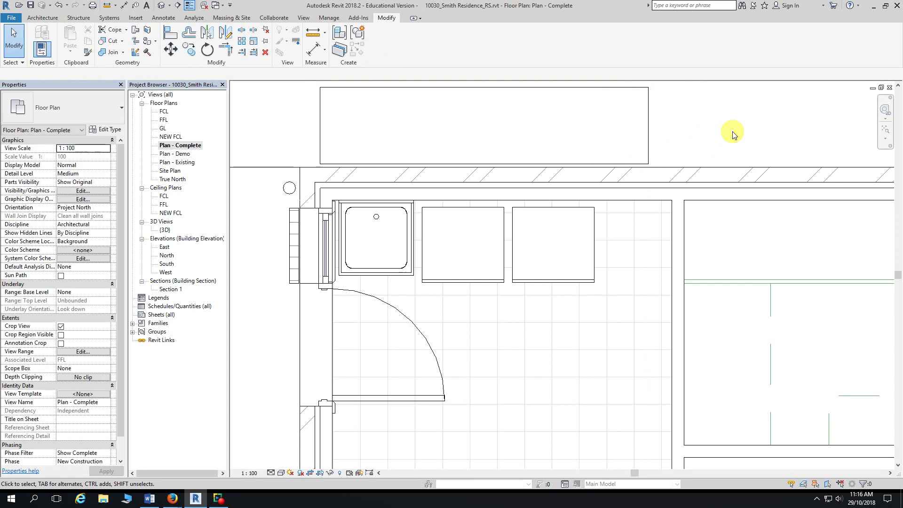
# Step: Examine the placed tanks around the house plan and inspect the first tank along the kitchen wall
pyautogui.scroll(-3, 726, 133)
pyautogui.scroll(-4, 560, 121)
pyautogui.scroll(3, 418, 142)
pyautogui.scroll(-2, 312, 298)
pyautogui.scroll(1, 312, 302)
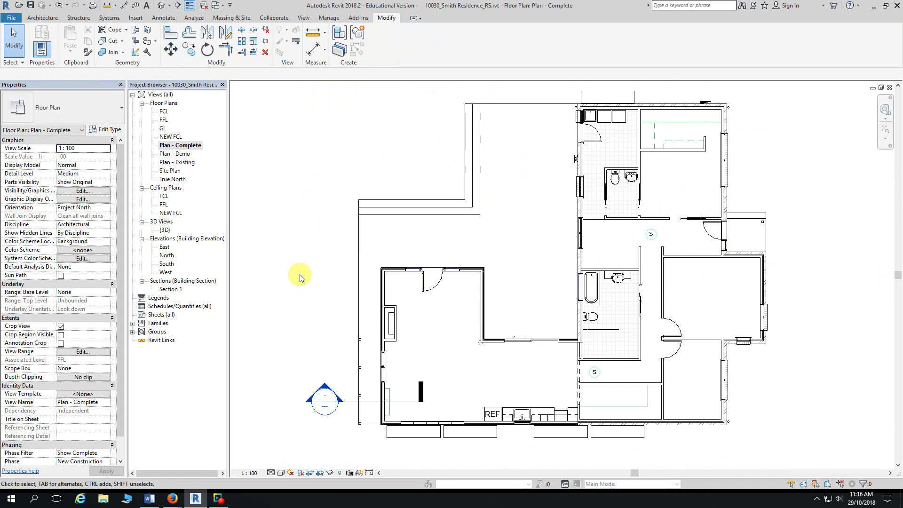
pyautogui.scroll(2, 305, 289)
pyautogui.scroll(1, 434, 407)
pyautogui.scroll(1, 451, 400)
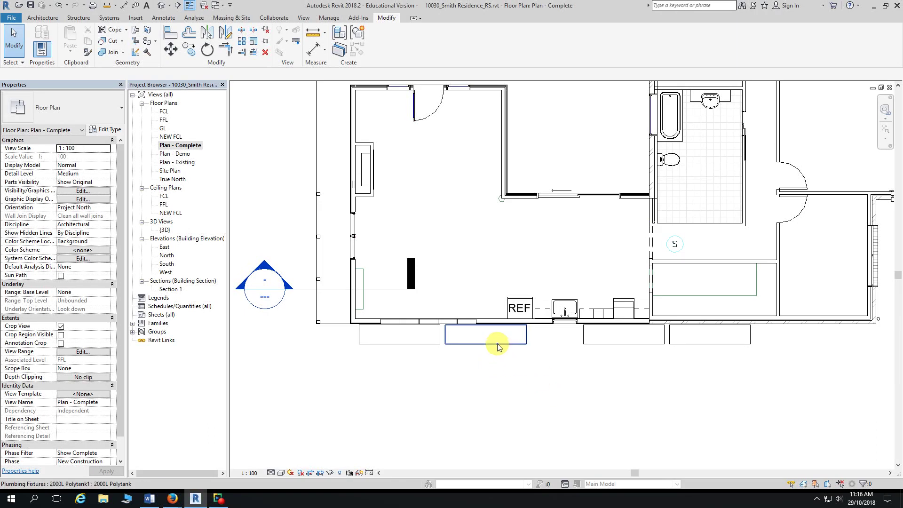
pyautogui.click(400, 346)
pyautogui.scroll(3, 371, 367)
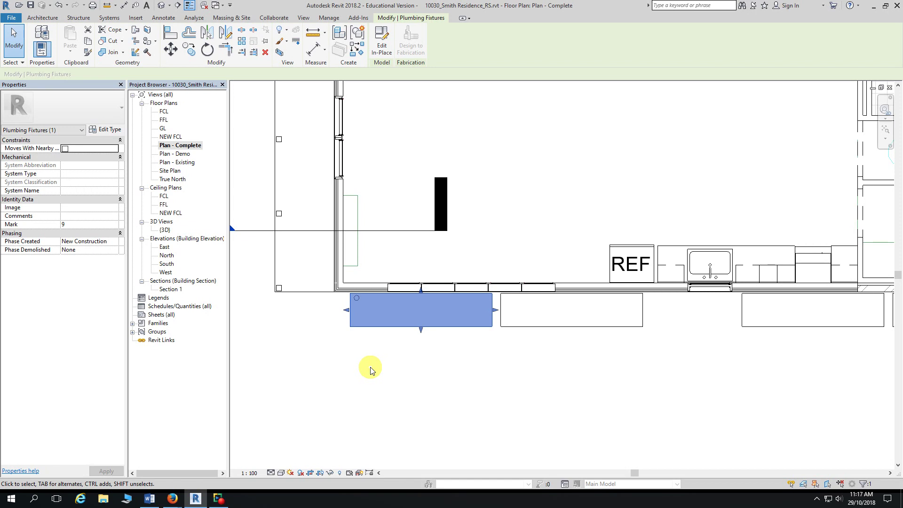
pyautogui.click(442, 388)
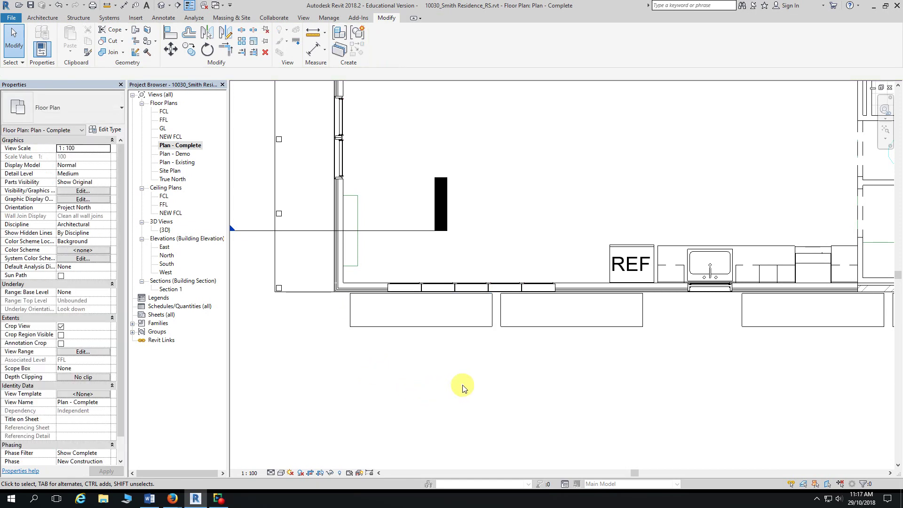
pyautogui.scroll(-2, 462, 389)
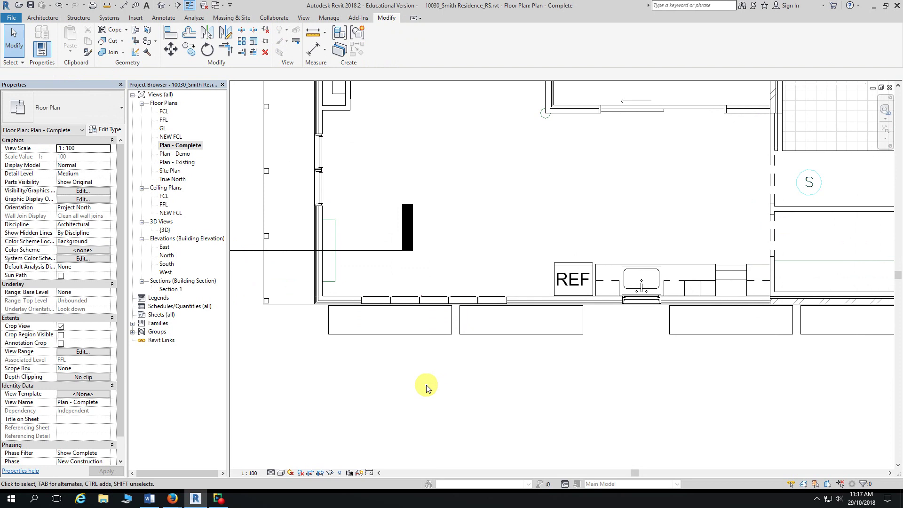
pyautogui.scroll(-2, 425, 386)
pyautogui.scroll(2, 503, 409)
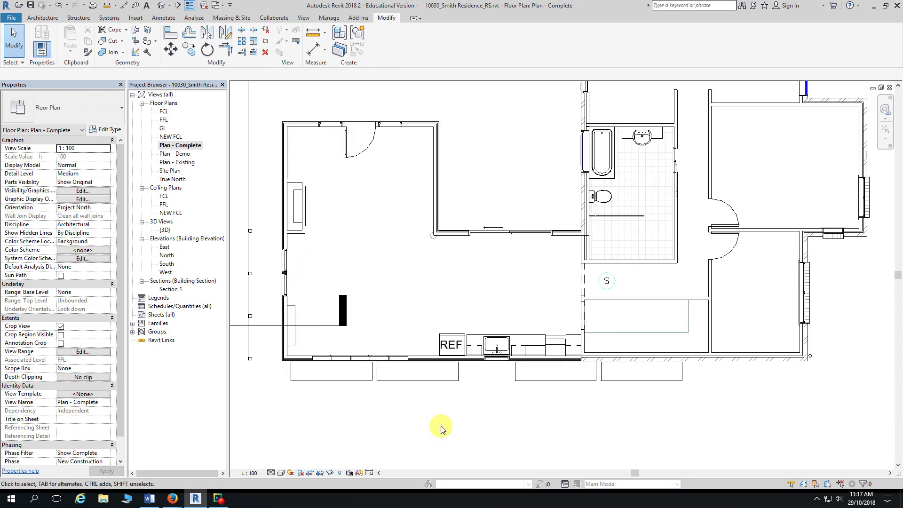
pyautogui.moveTo(439, 431); pyautogui.dragTo(383, 427, button='middle')
pyautogui.scroll(-3, 425, 428)
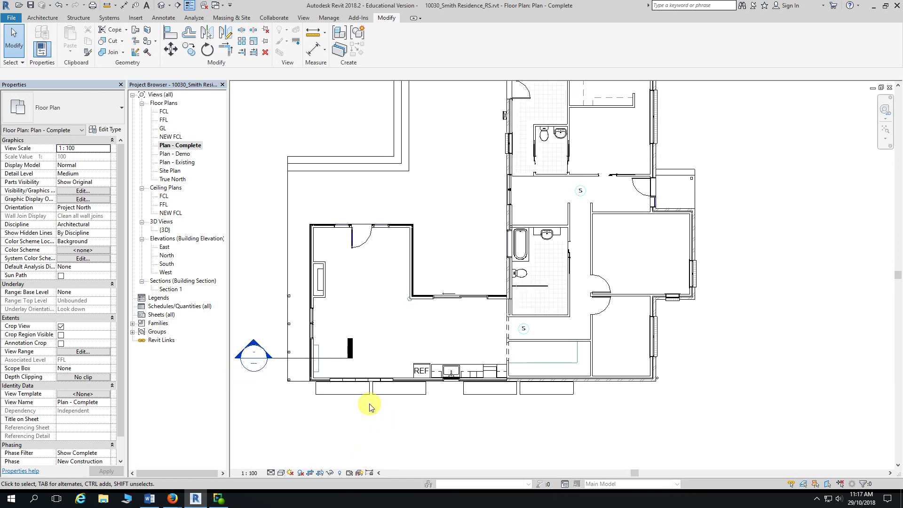
pyautogui.scroll(1, 356, 407)
pyautogui.scroll(1, 401, 414)
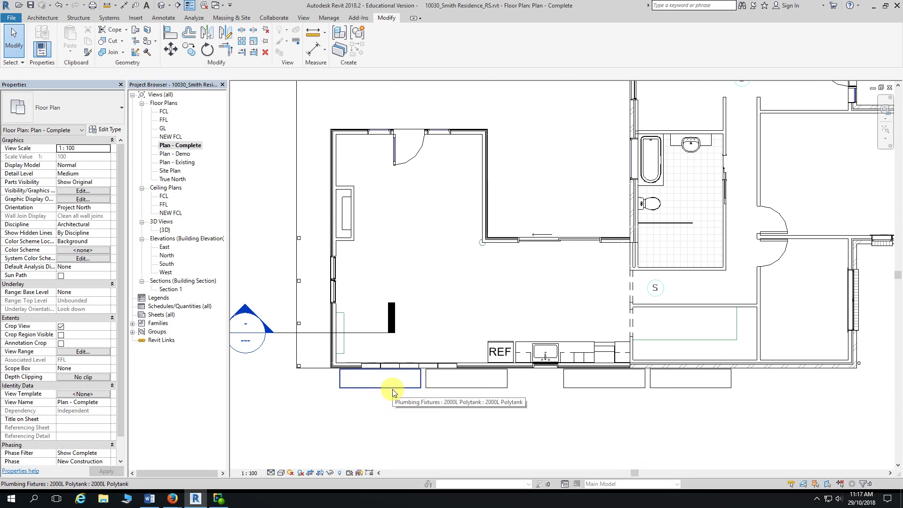
# Step: Select the four tanks along the kitchen wall plus the one outside the laundry, pin them in place and clear the selection
pyautogui.click(392, 391)
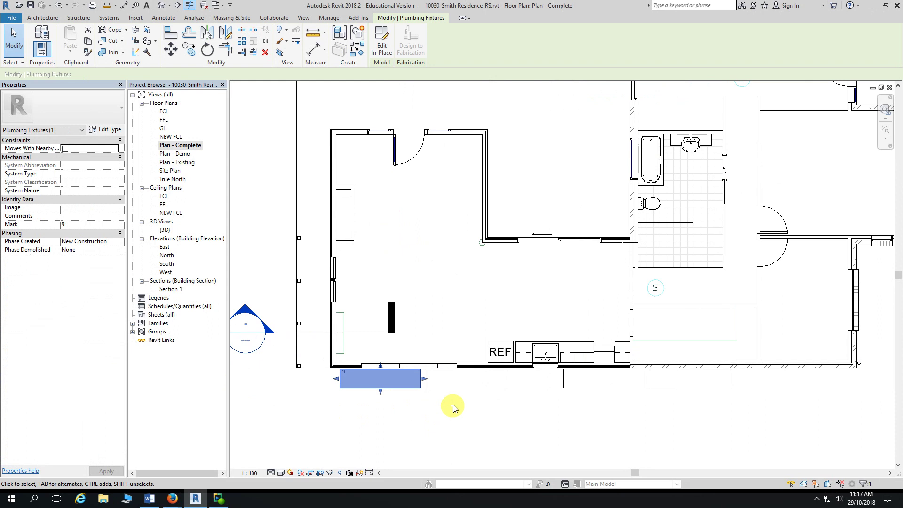
pyautogui.keyDown('ctrl'); pyautogui.click(482, 398); pyautogui.keyUp('ctrl')
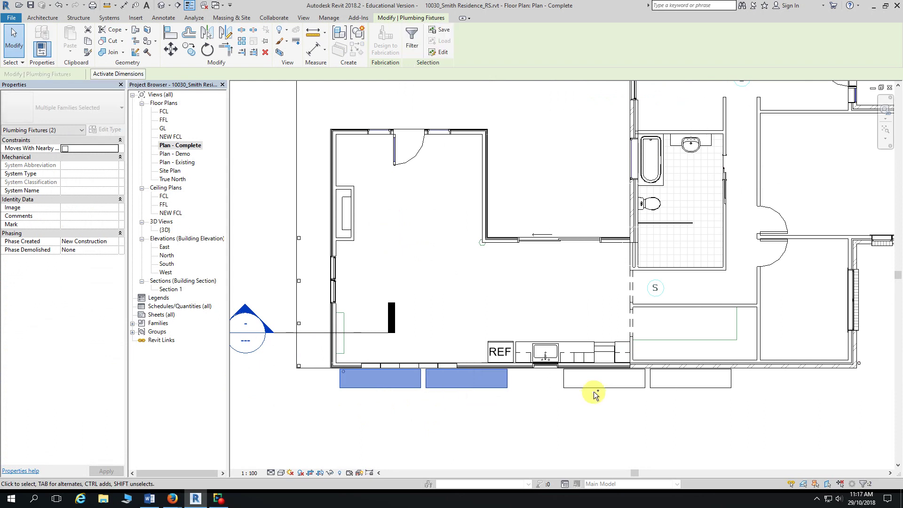
pyautogui.keyDown('ctrl'); pyautogui.click(685, 390); pyautogui.keyUp('ctrl')
pyautogui.keyDown('ctrl'); pyautogui.click(699, 388); pyautogui.keyUp('ctrl')
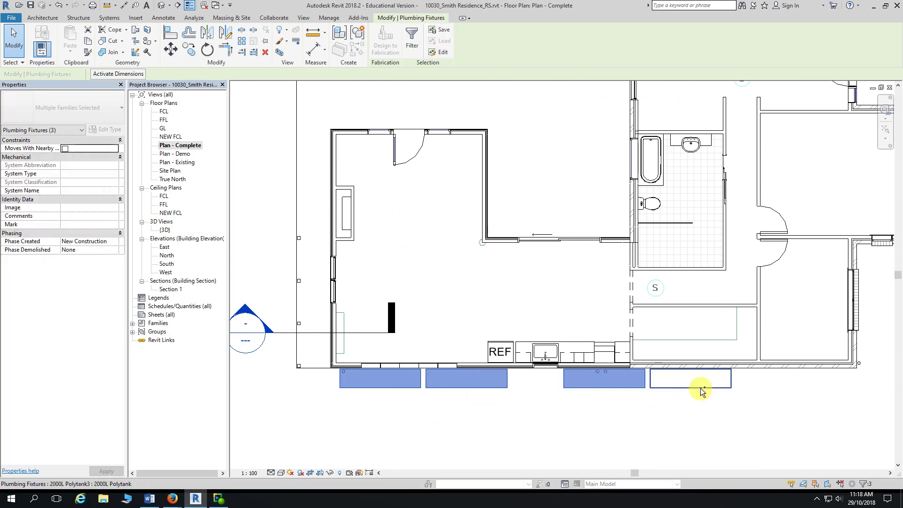
pyautogui.scroll(-3, 676, 373)
pyautogui.scroll(2, 605, 225)
pyautogui.scroll(-2, 534, 213)
pyautogui.scroll(-2, 534, 212)
pyautogui.keyDown('ctrl'); pyautogui.click(579, 117); pyautogui.keyUp('ctrl')
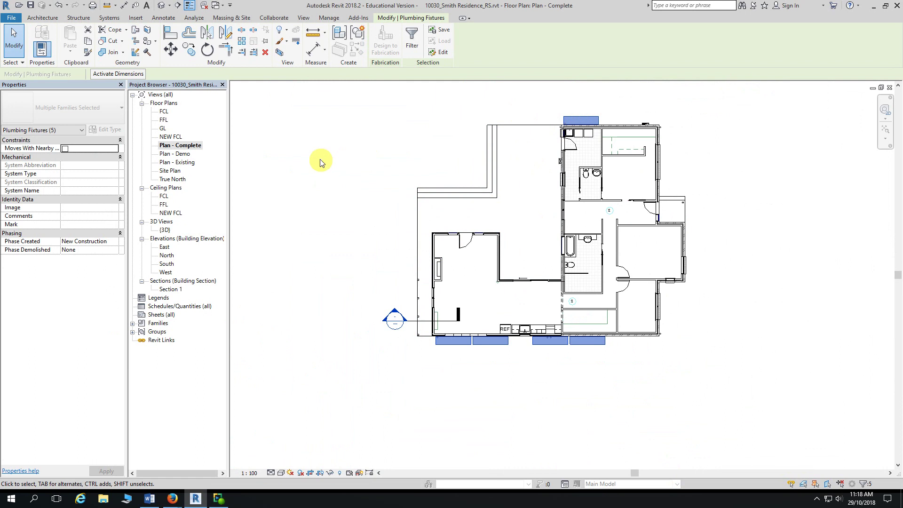
pyautogui.click(266, 44)
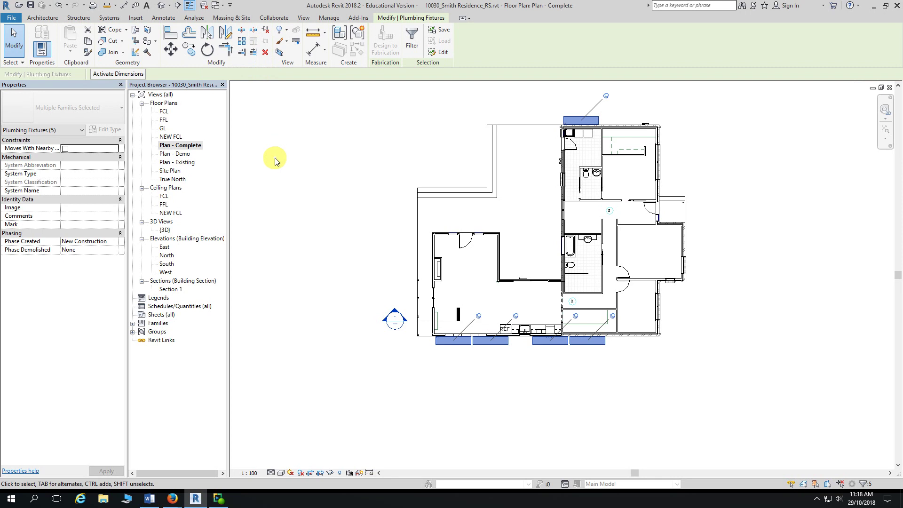
pyautogui.scroll(2, 475, 367)
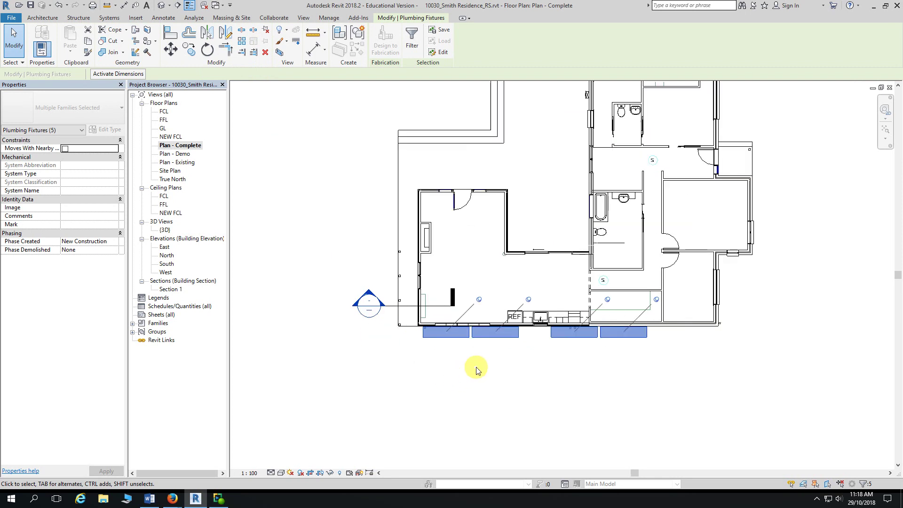
pyautogui.scroll(1, 475, 367)
pyautogui.click(14, 42)
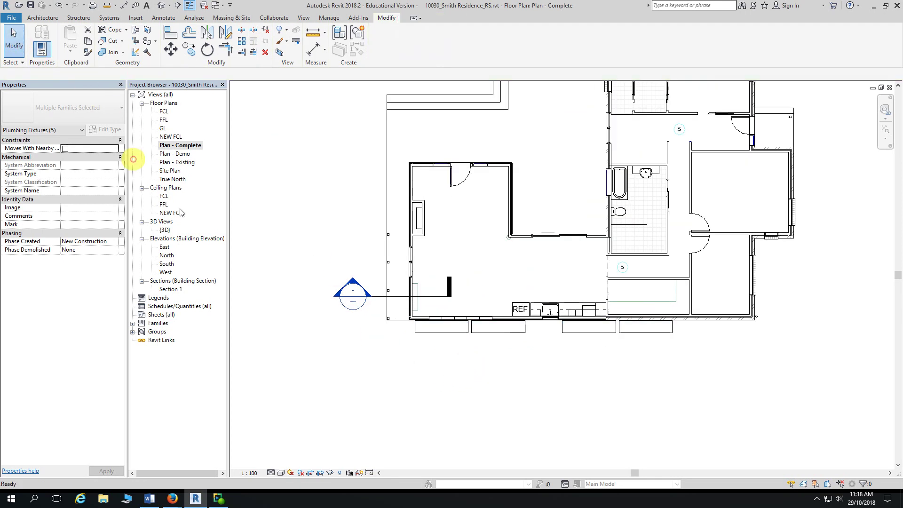
pyautogui.scroll(5, 451, 376)
pyautogui.scroll(-2, 449, 337)
pyautogui.moveTo(417, 327); pyautogui.dragTo(410, 345, button='middle')
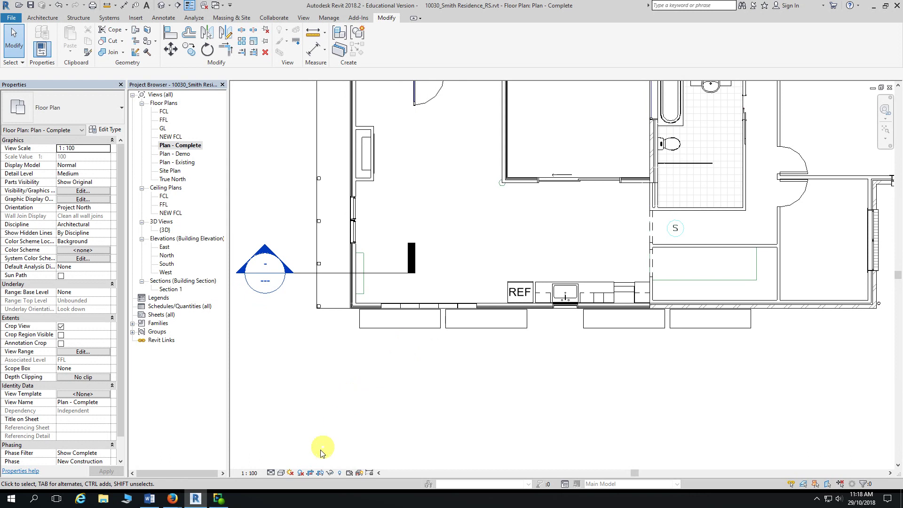
# Step: Switch the plan to Wireframe display and examine the downpipes inside the tank outlines along the kitchen wall
pyautogui.click(281, 475)
pyautogui.click(301, 420)
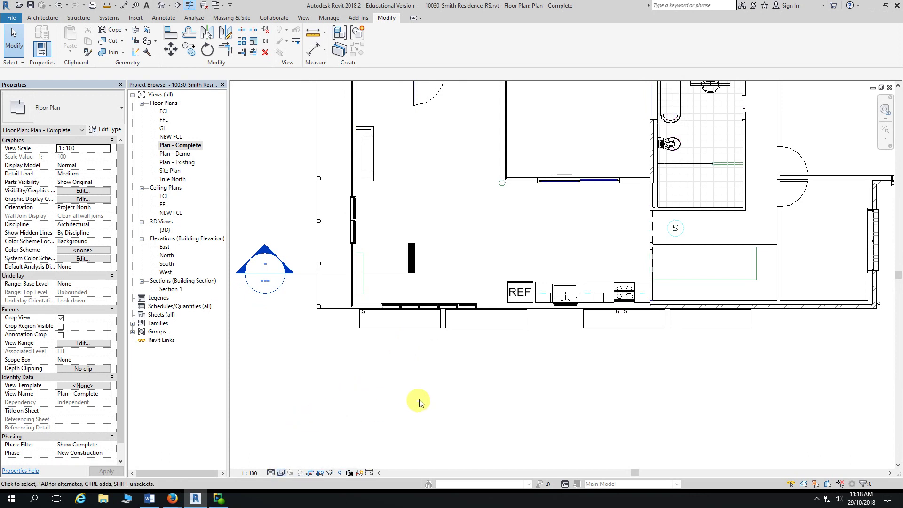
pyautogui.scroll(3, 414, 404)
pyautogui.scroll(-1, 379, 346)
pyautogui.scroll(3, 347, 329)
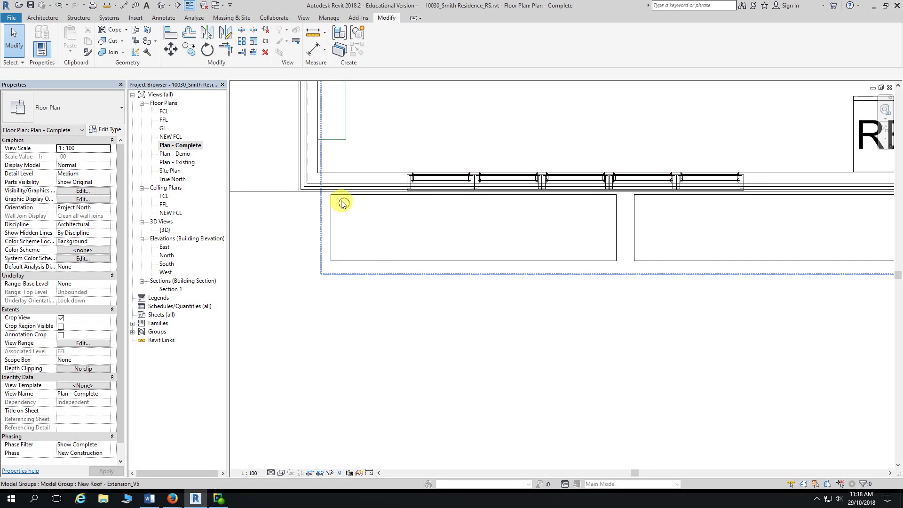
pyautogui.scroll(-3, 501, 329)
pyautogui.moveTo(645, 334); pyautogui.dragTo(503, 335, button='middle')
pyautogui.scroll(2, 588, 313)
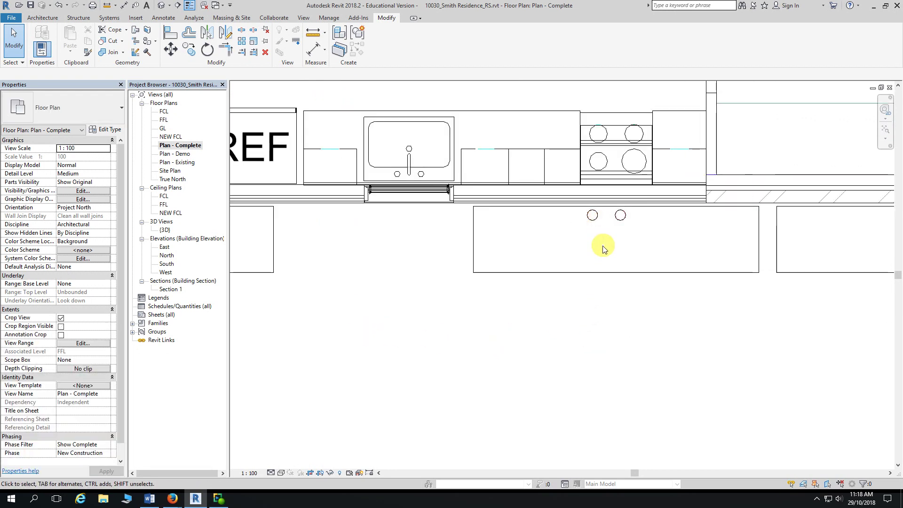
# Step: Examine the downpipe at the tank outside the laundry wall
pyautogui.scroll(-5, 604, 248)
pyautogui.moveTo(619, 356); pyautogui.dragTo(585, 442, button='middle')
pyautogui.scroll(-2, 585, 442)
pyautogui.moveTo(795, 141); pyautogui.dragTo(792, 216, button='middle')
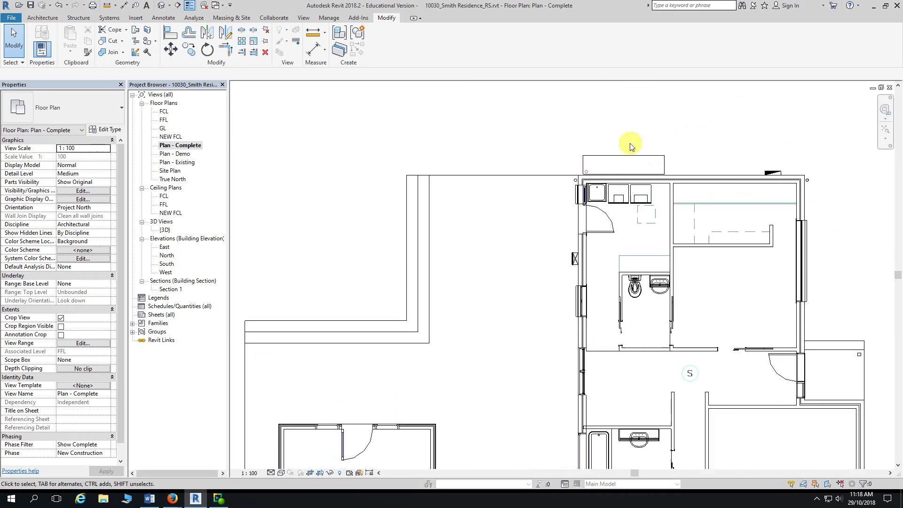
pyautogui.scroll(3, 627, 146)
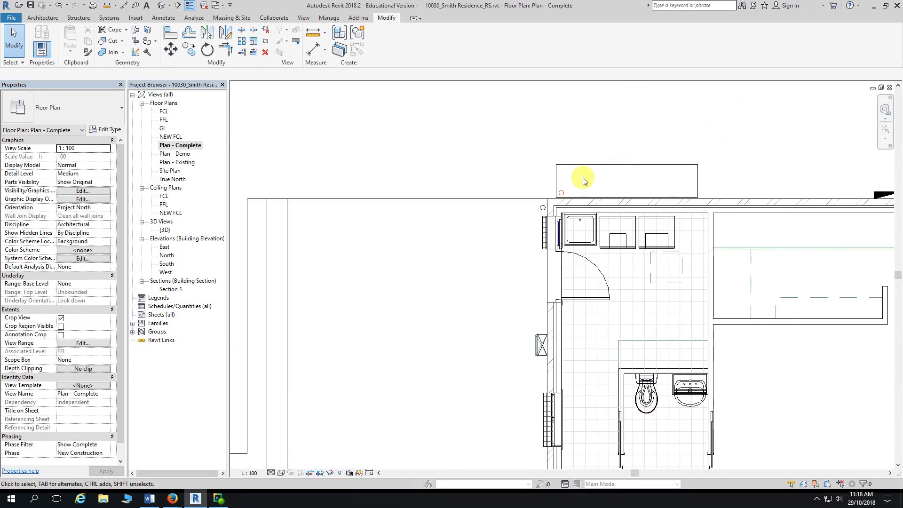
pyautogui.scroll(-3, 495, 141)
pyautogui.moveTo(494, 141); pyautogui.dragTo(583, 280, button='middle')
# Step: Trace the downpipe inside the first tank along the kitchen wall with Thin Lines detail lines picked from its edges
pyautogui.scroll(6, 400, 383)
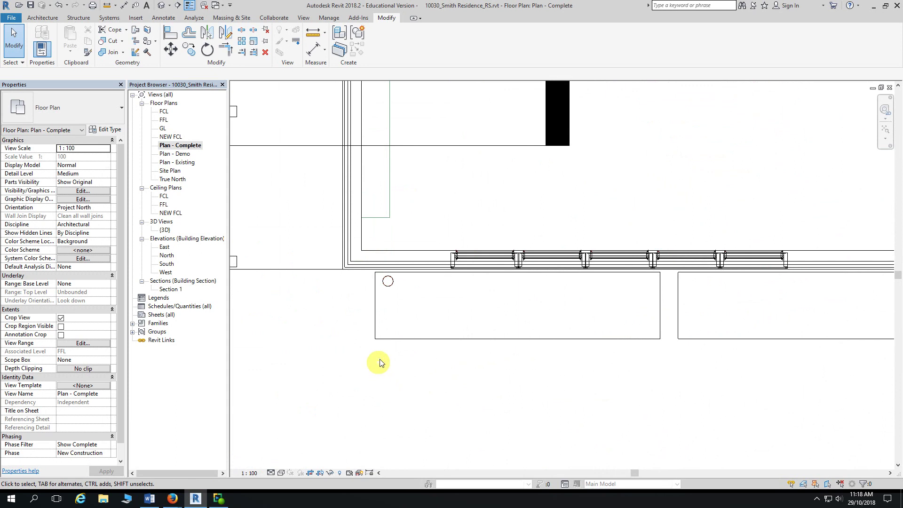
pyautogui.scroll(2, 372, 305)
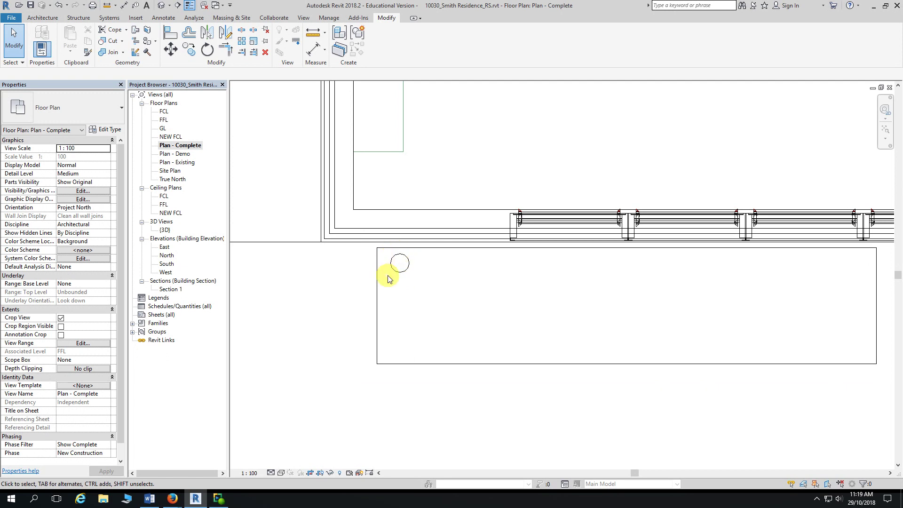
pyautogui.scroll(3, 363, 283)
pyautogui.moveTo(363, 283); pyautogui.dragTo(346, 264, button='middle')
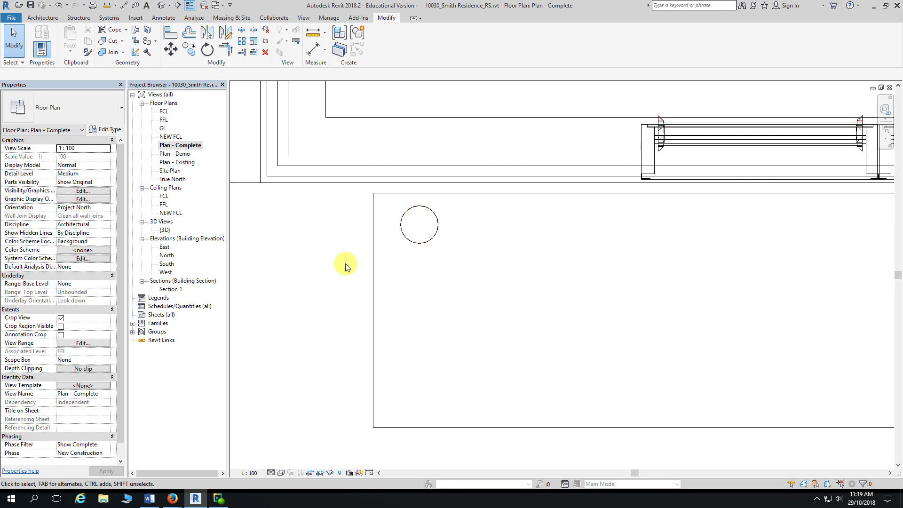
pyautogui.scroll(1, 345, 266)
pyautogui.scroll(1, 303, 272)
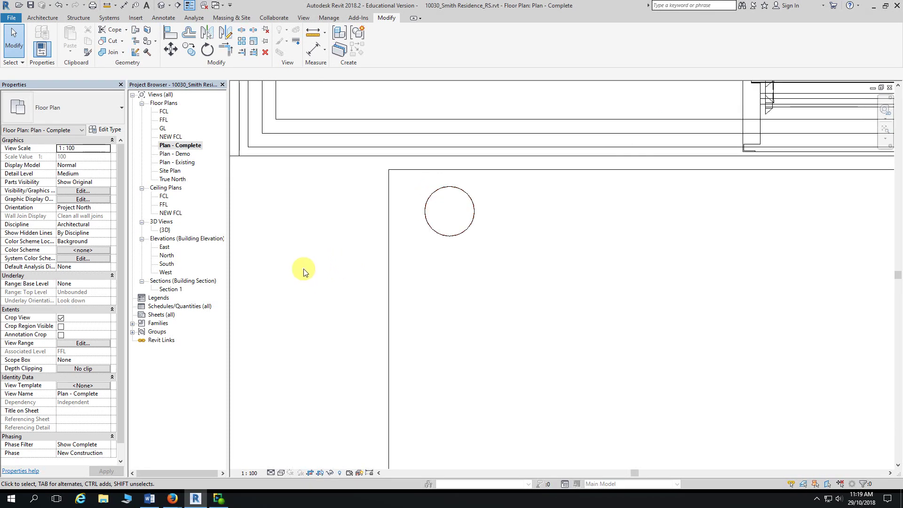
pyautogui.click(168, 19)
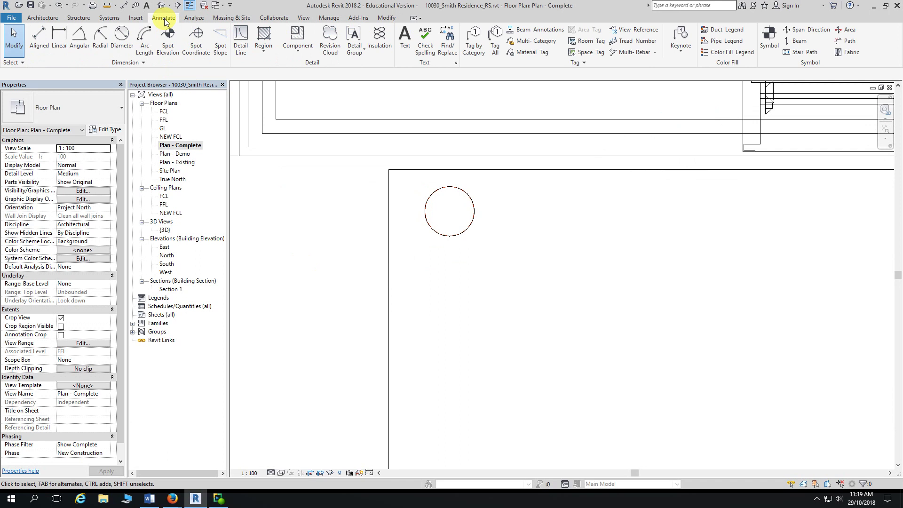
pyautogui.click(241, 53)
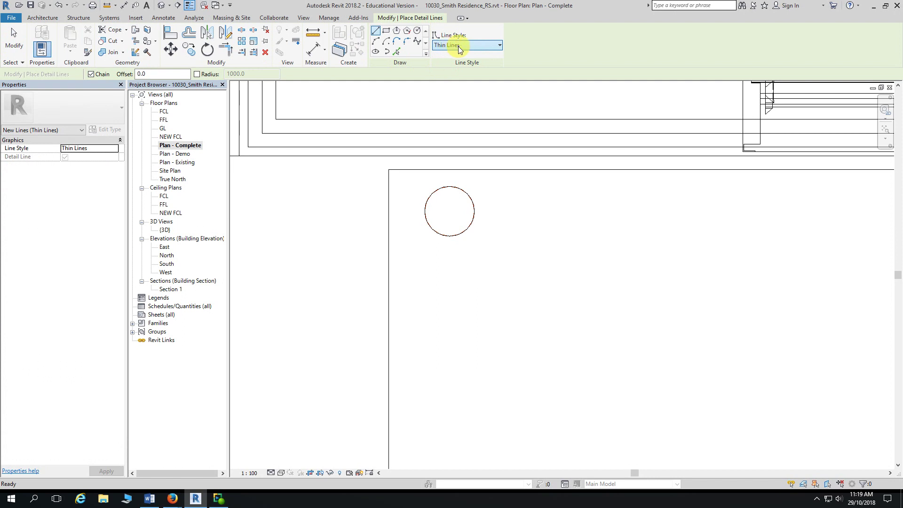
pyautogui.click(398, 52)
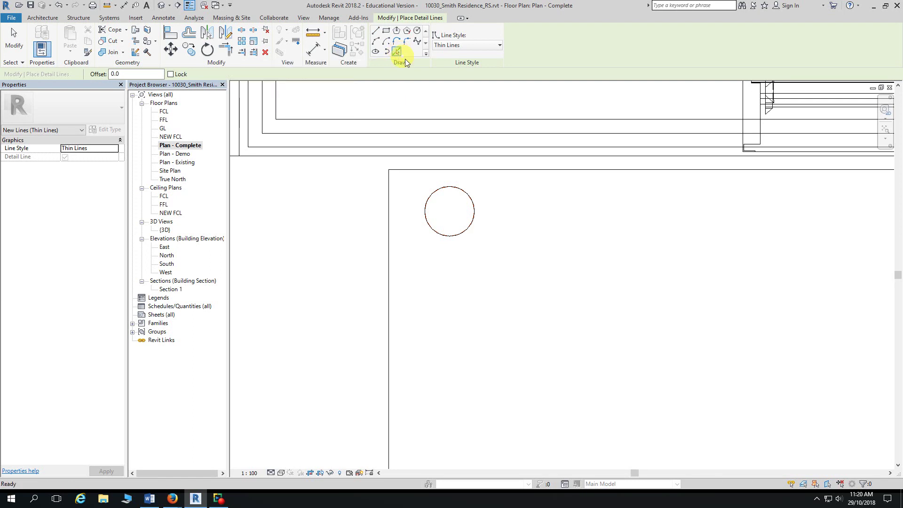
pyautogui.click(429, 202)
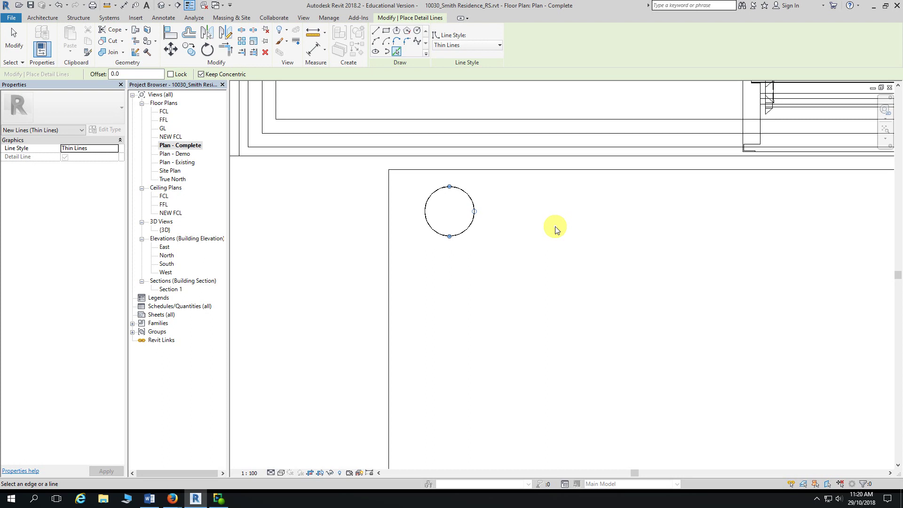
pyautogui.press('Escape')
pyautogui.press('Escape')
# Step: Check the traced downpipe in Hidden Line display and return the plan to Wireframe
pyautogui.click(280, 473)
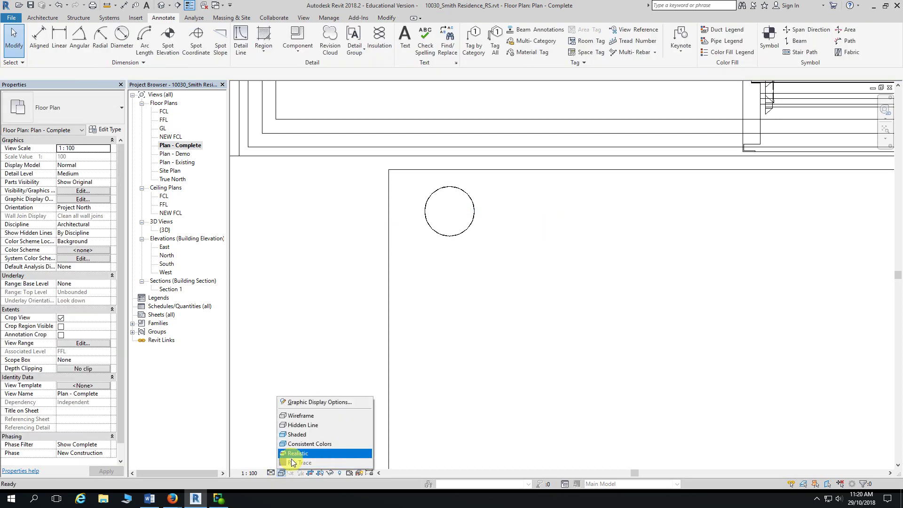
pyautogui.click(303, 425)
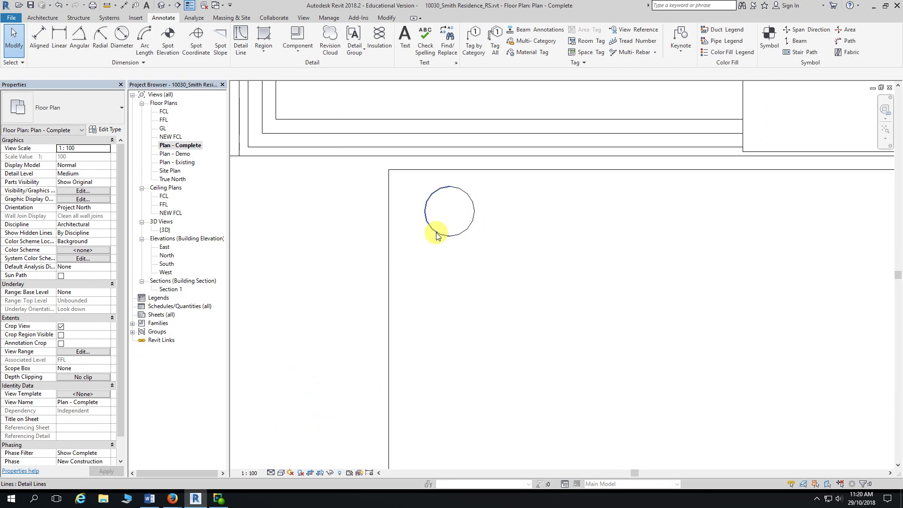
pyautogui.click(281, 473)
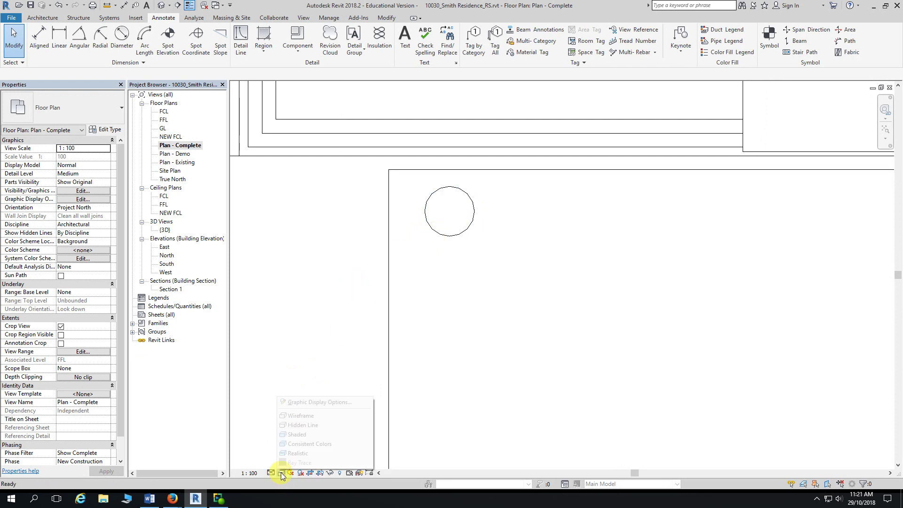
pyautogui.click(301, 414)
# Step: Trace the two downpipes inside the tank behind the cooktop with Thin Lines detail lines picked from their edges
pyautogui.scroll(-5, 298, 369)
pyautogui.scroll(-3, 294, 366)
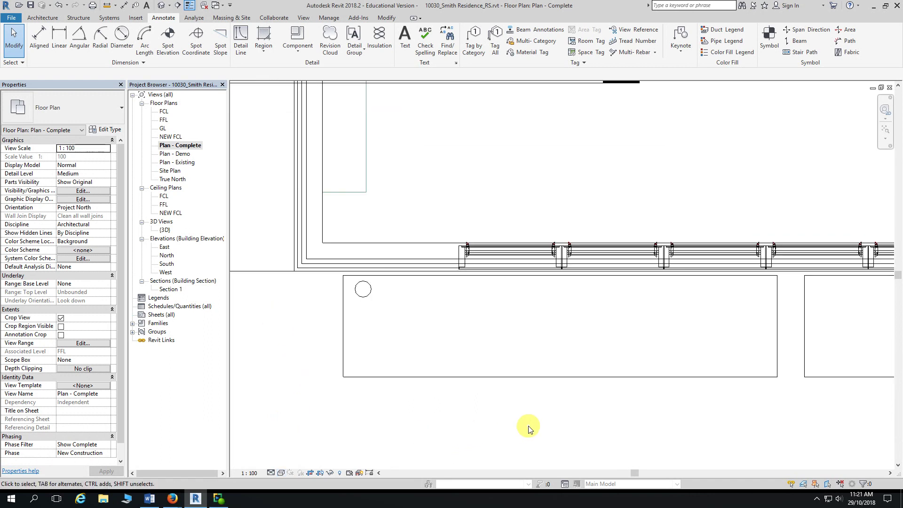
pyautogui.moveTo(624, 422); pyautogui.dragTo(503, 402, button='middle')
pyautogui.moveTo(600, 391); pyautogui.dragTo(397, 393, button='middle')
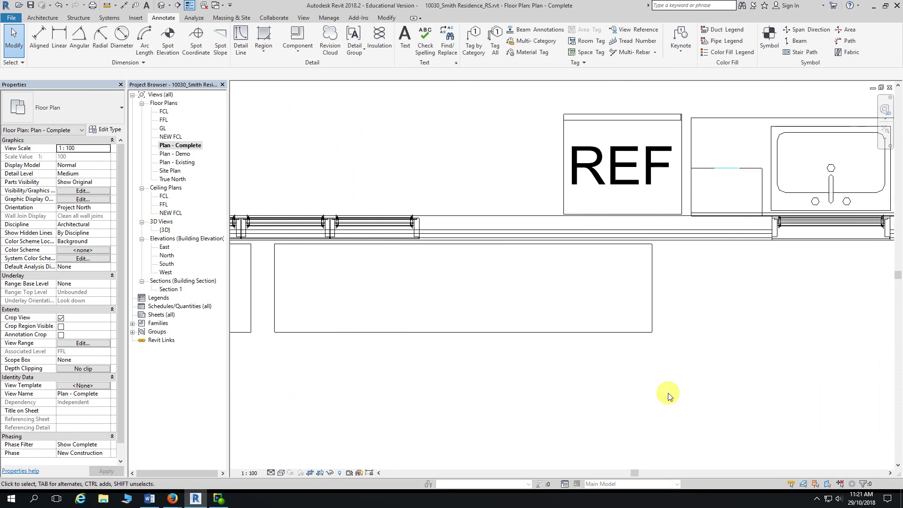
pyautogui.scroll(-3, 667, 393)
pyautogui.moveTo(755, 387); pyautogui.dragTo(539, 361, button='middle')
pyautogui.scroll(5, 633, 343)
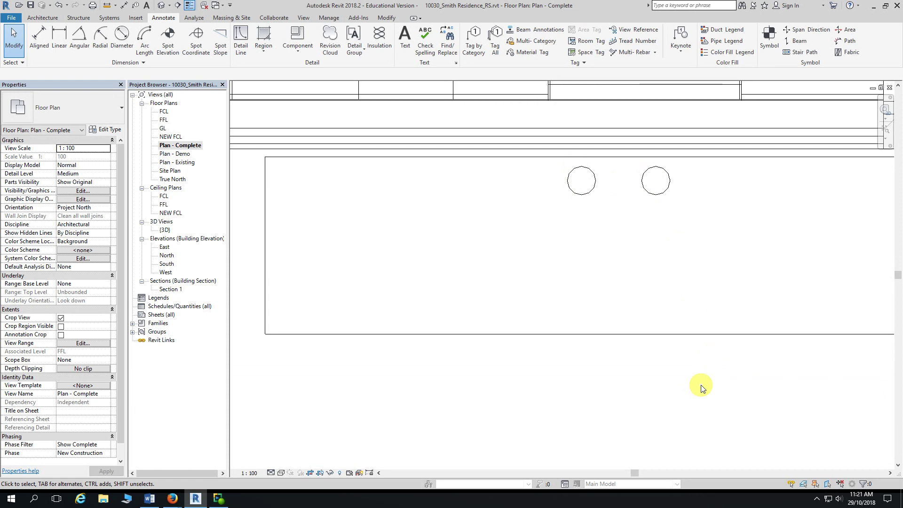
pyautogui.scroll(1, 700, 384)
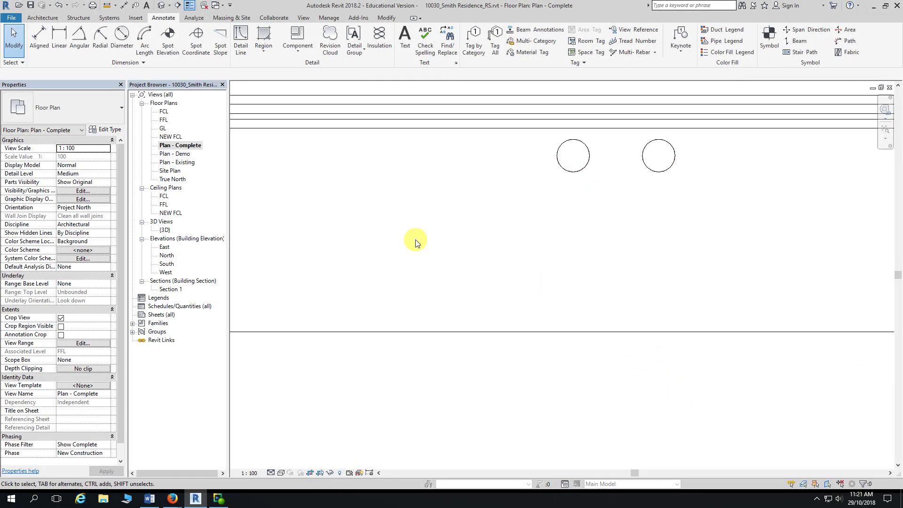
pyautogui.moveTo(486, 159); pyautogui.dragTo(496, 180, button='middle')
pyautogui.click(240, 40)
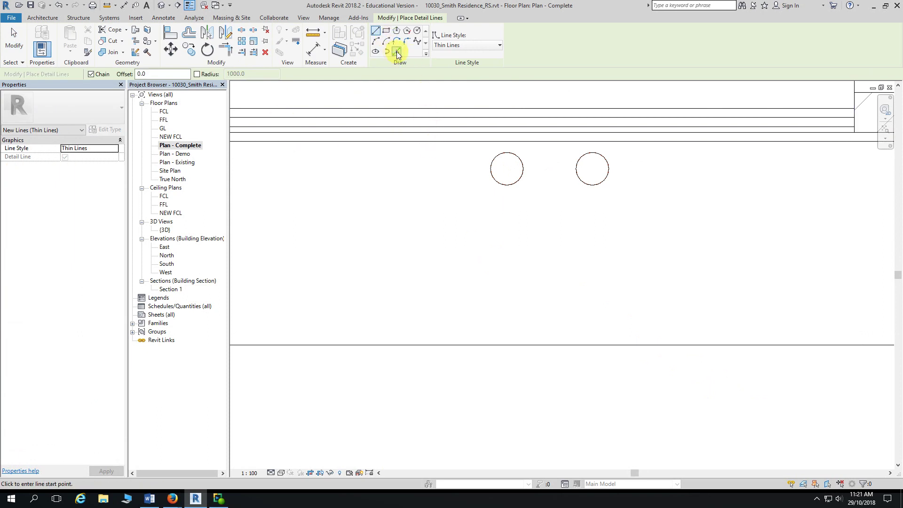
pyautogui.click(396, 52)
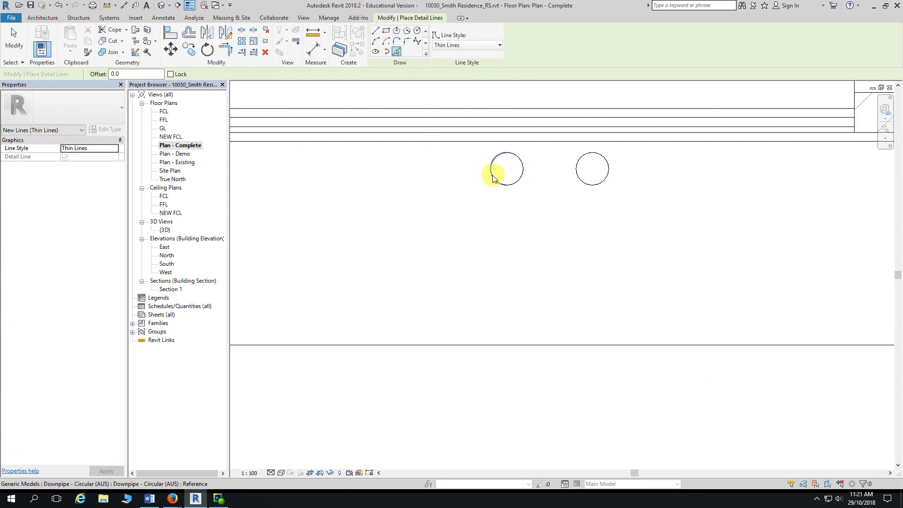
pyautogui.click(493, 180)
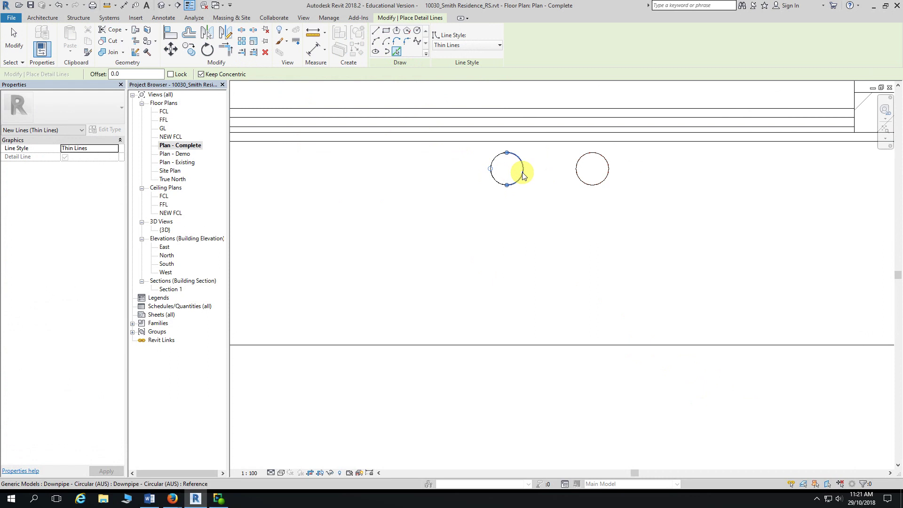
pyautogui.click(608, 175)
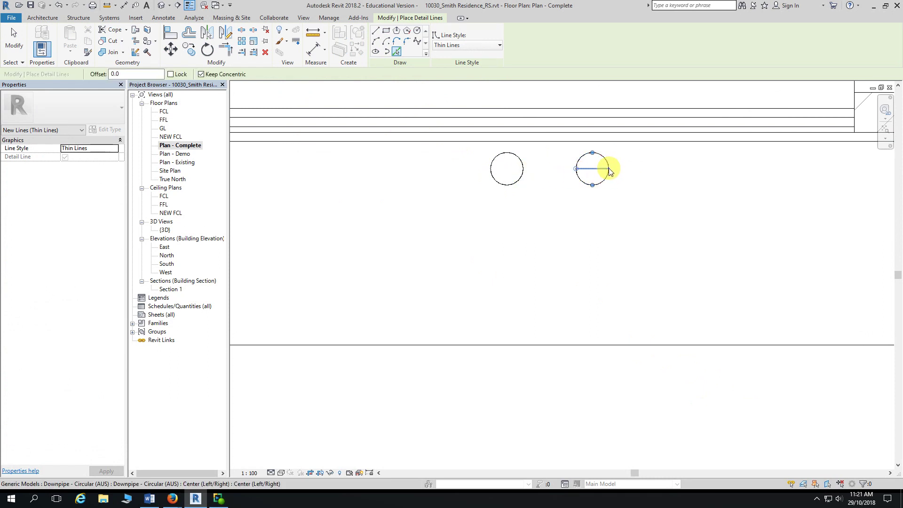
pyautogui.click(609, 168)
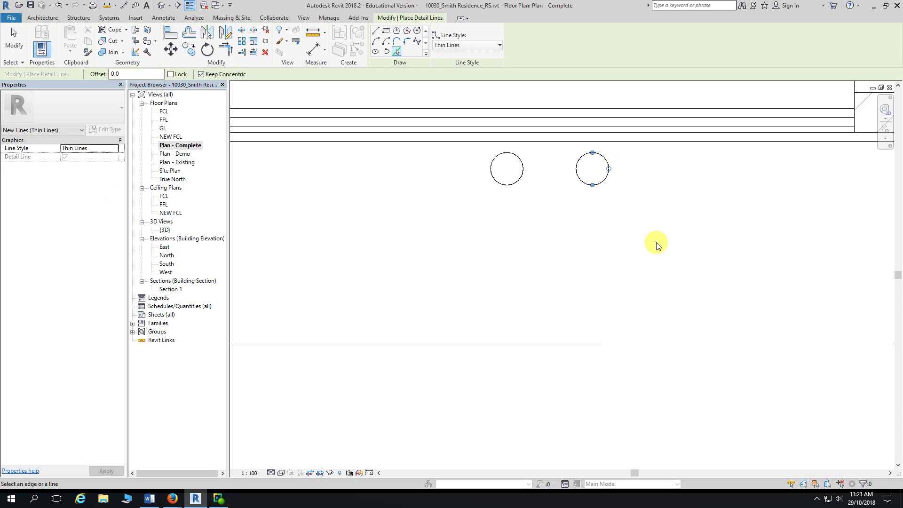
pyautogui.click(418, 32)
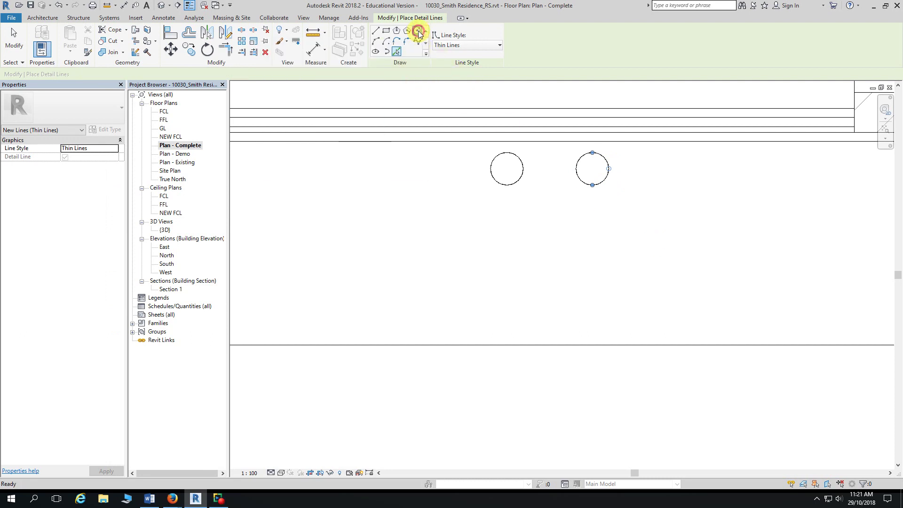
pyautogui.click(506, 169)
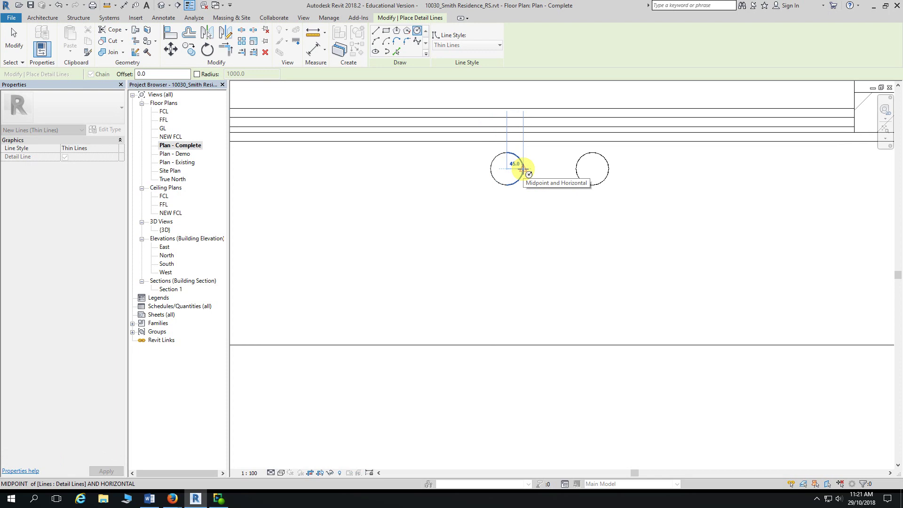
pyautogui.press('Escape')
pyautogui.press('Escape')
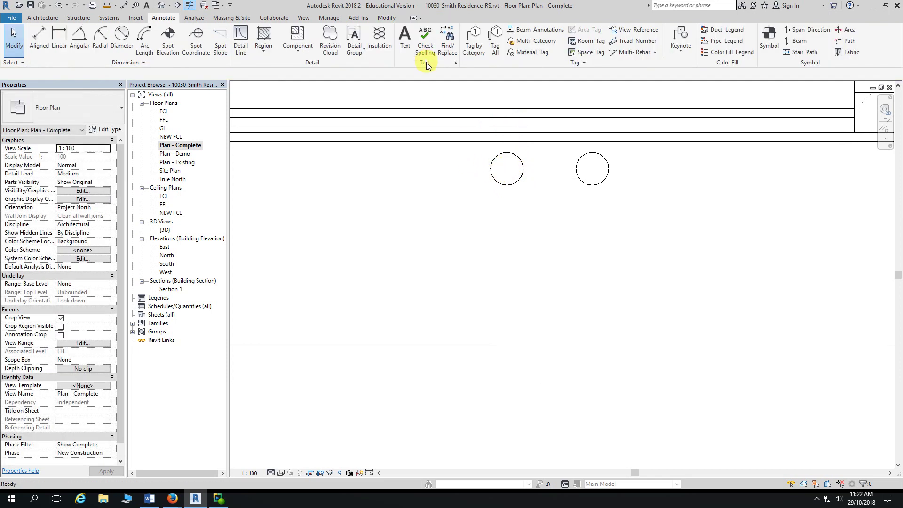
# Step: Trace the downpipe inside the tank outside the laundry wall with Thin Lines detail lines picked from its edges
pyautogui.scroll(-5, 559, 183)
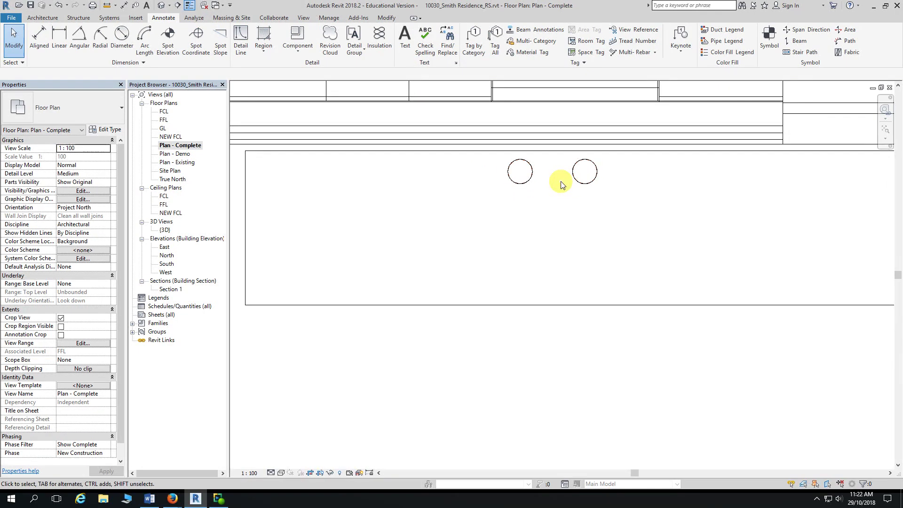
pyautogui.scroll(-5, 603, 372)
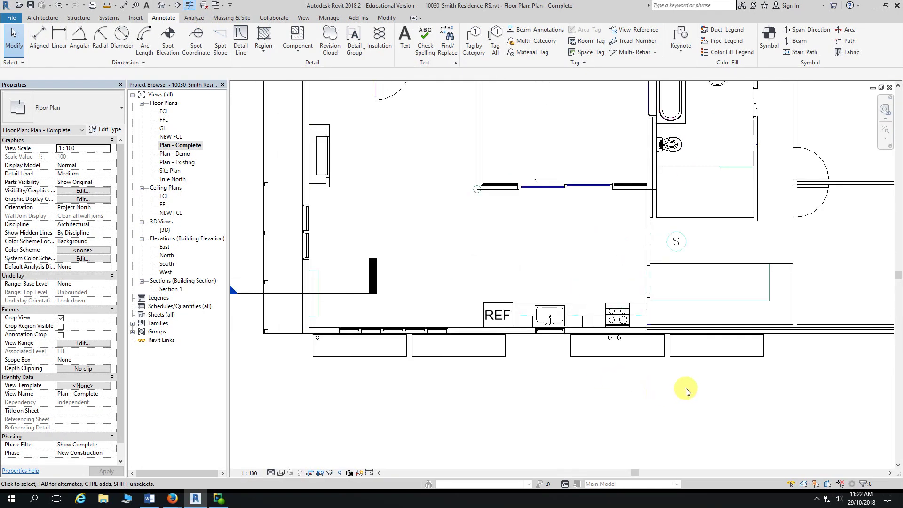
pyautogui.scroll(-3, 800, 169)
pyautogui.scroll(10, 796, 252)
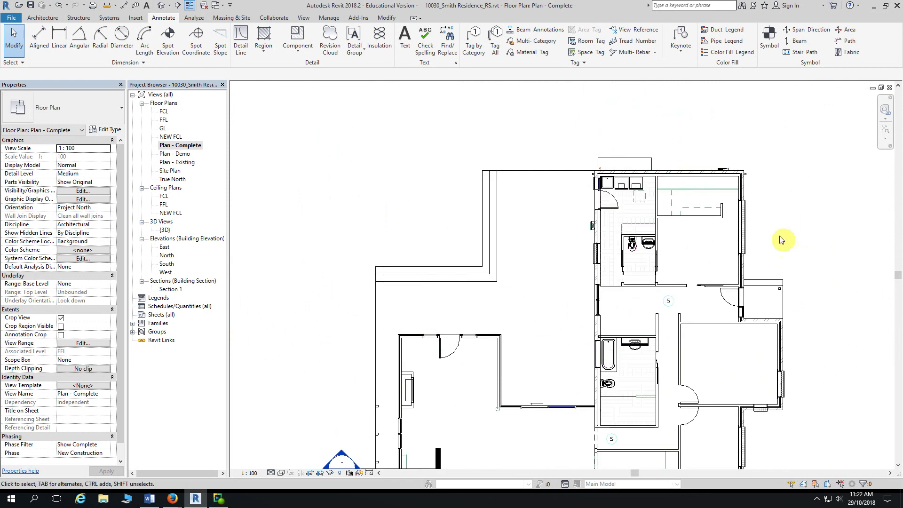
pyautogui.scroll(8, 569, 178)
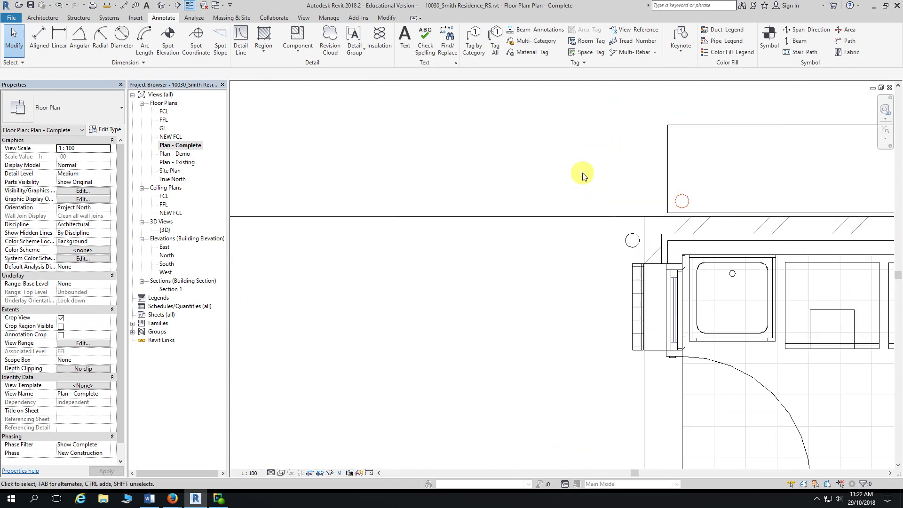
pyautogui.scroll(3, 415, 127)
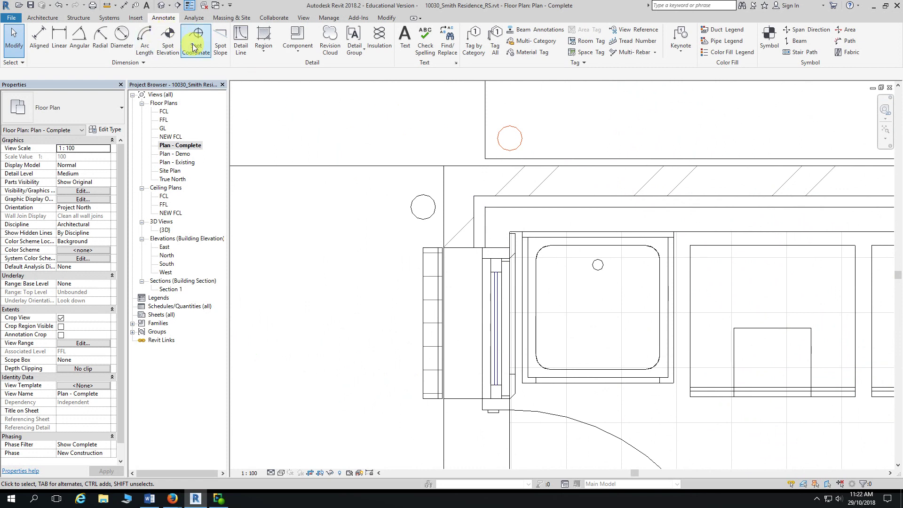
pyautogui.click(241, 40)
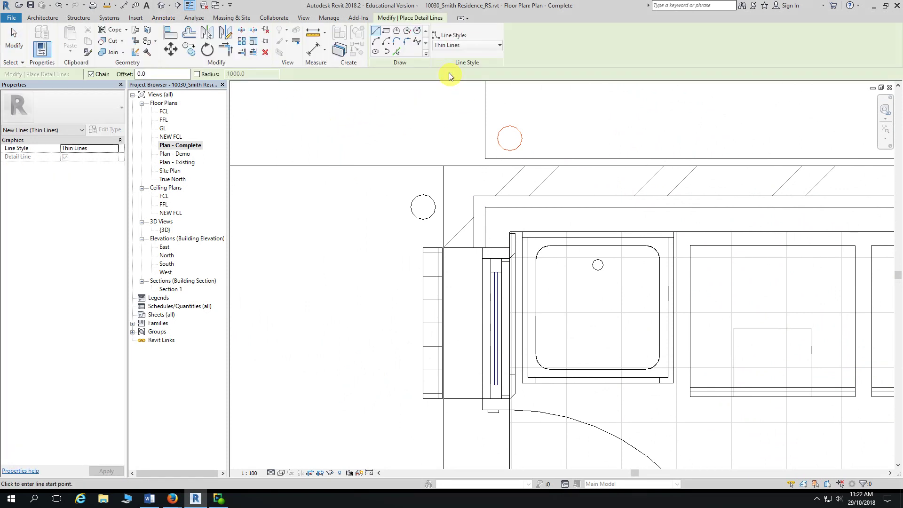
pyautogui.click(418, 32)
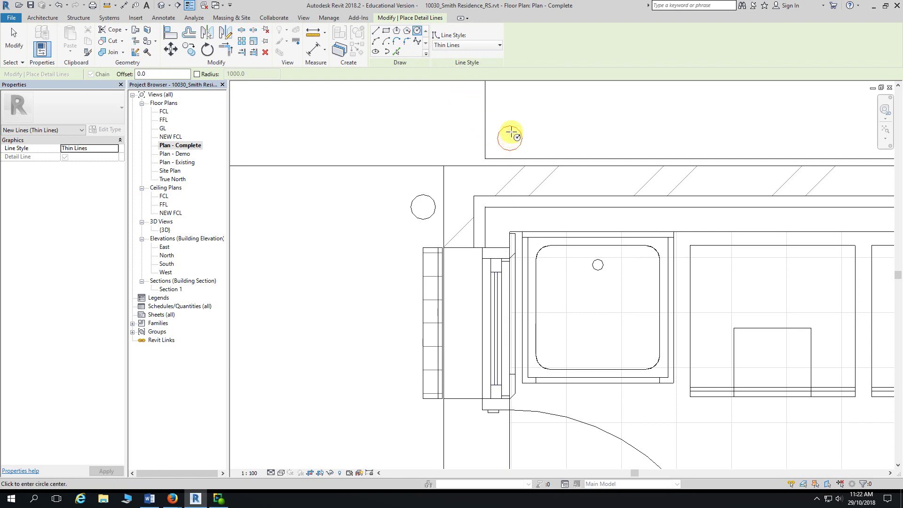
pyautogui.click(507, 141)
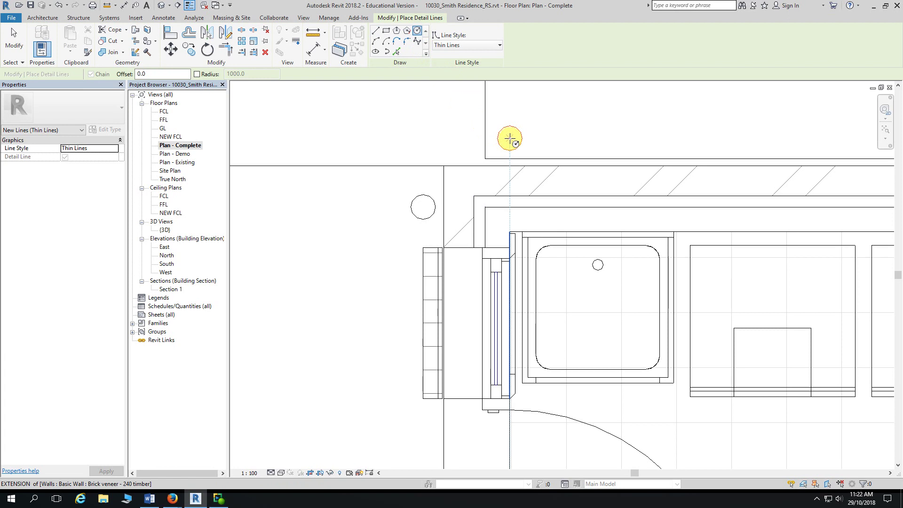
pyautogui.click(509, 138)
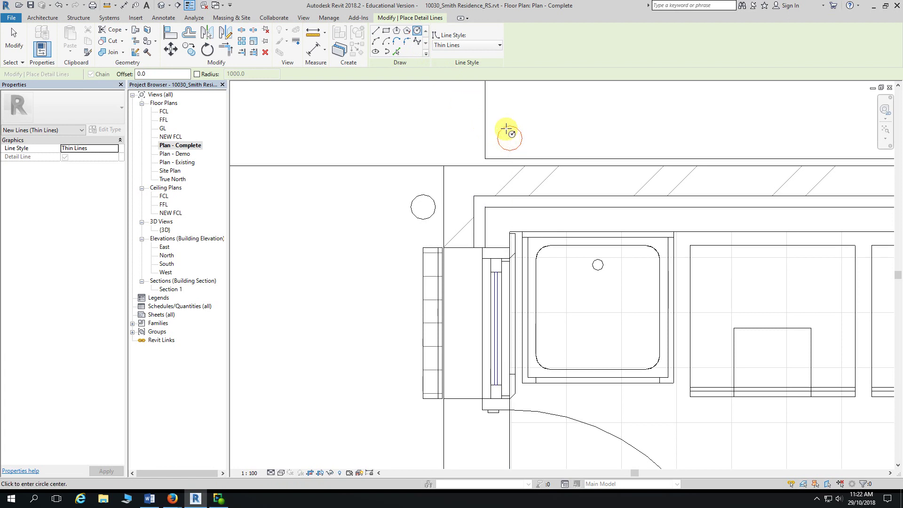
pyautogui.click(499, 131)
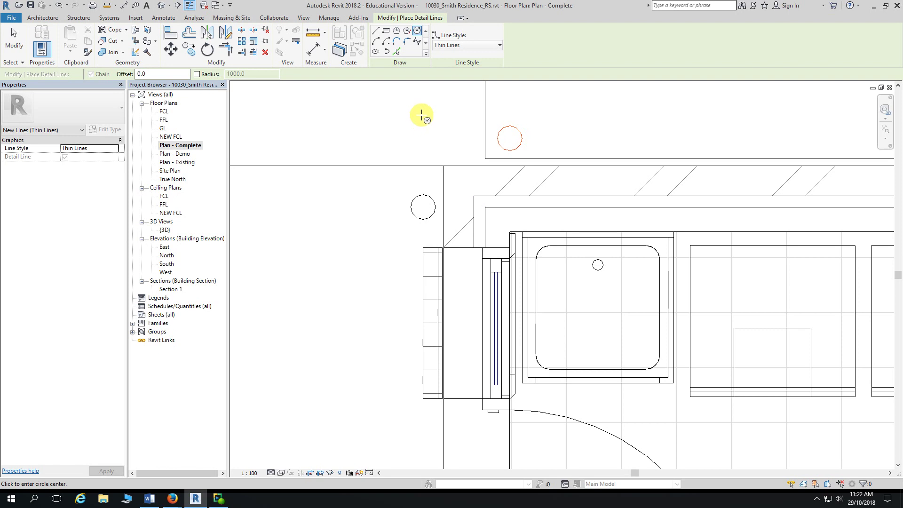
pyautogui.click(396, 52)
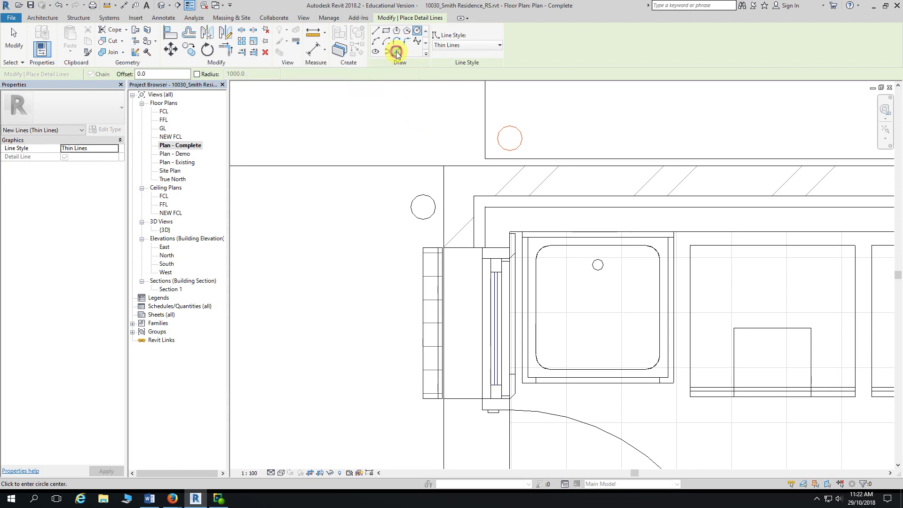
pyautogui.click(498, 139)
pyautogui.click(496, 141)
pyautogui.press('Escape')
pyautogui.press('Escape')
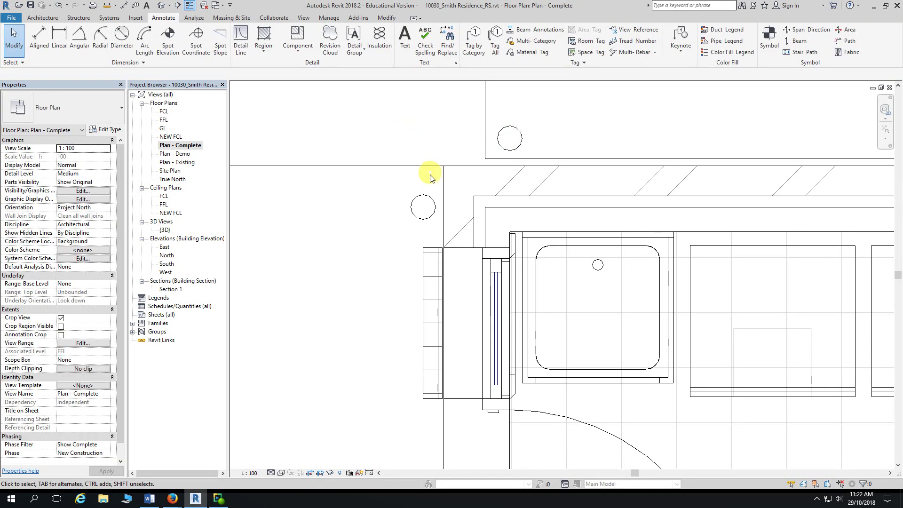
# Step: Set the plan's visual style to Hidden Line
pyautogui.scroll(-3, 413, 129)
pyautogui.scroll(-4, 414, 129)
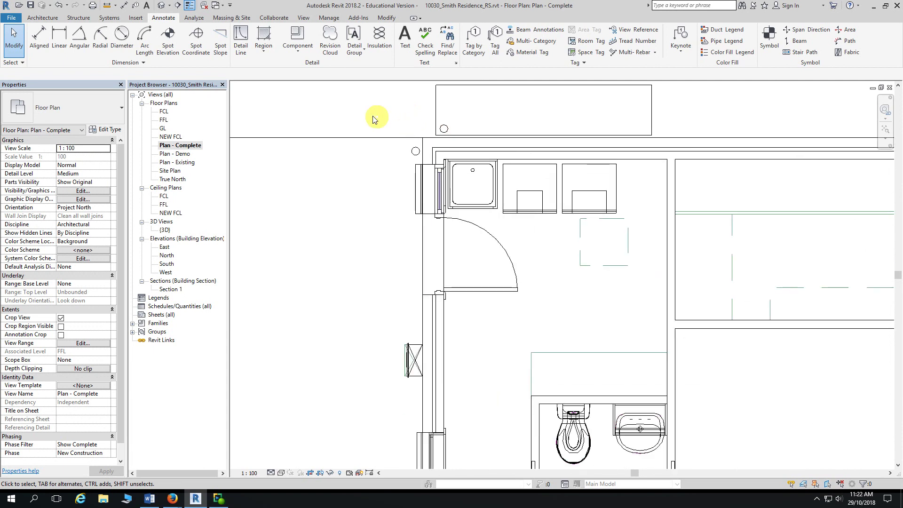
pyautogui.moveTo(397, 110); pyautogui.dragTo(473, 110, button='middle')
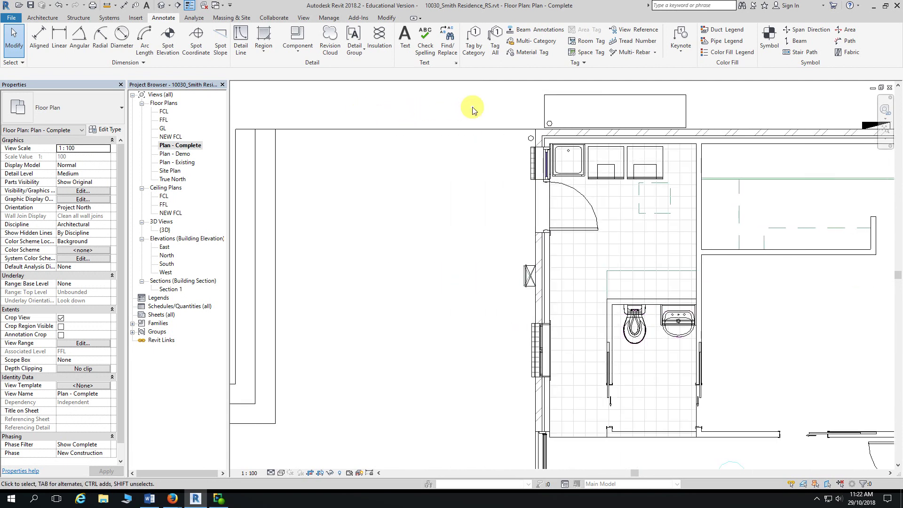
pyautogui.scroll(-2, 472, 109)
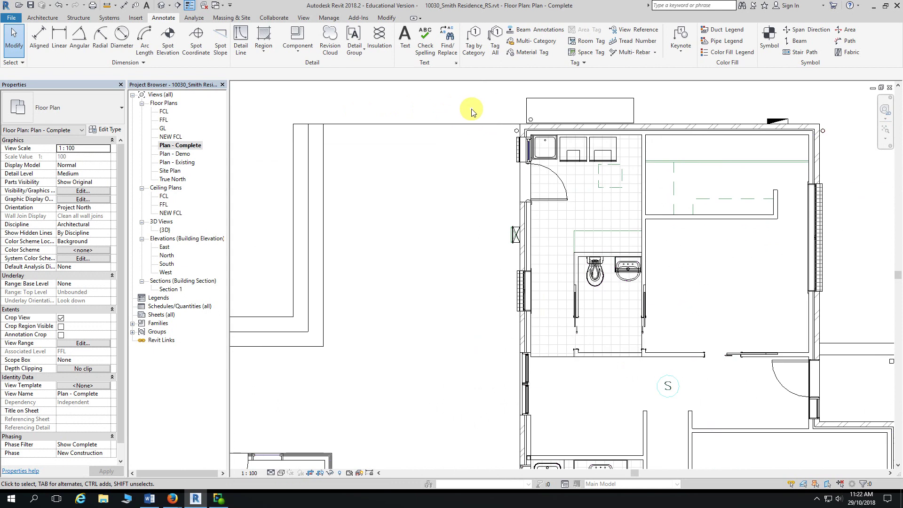
pyautogui.click(281, 473)
pyautogui.click(313, 426)
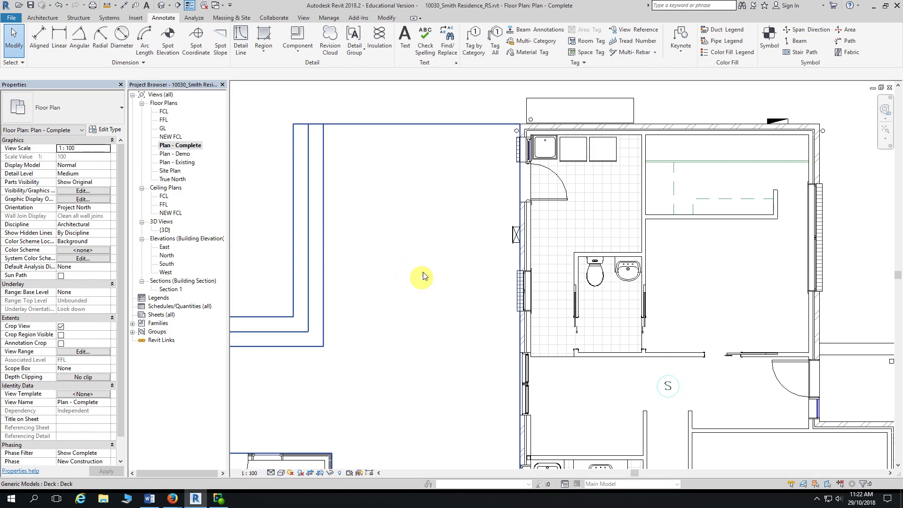
# Step: Examine how the traced downpipes display inside the tanks along the kitchen wall and across the whole plan
pyautogui.scroll(-1, 270, 126)
pyautogui.moveTo(268, 125); pyautogui.dragTo(352, 117, button='middle')
pyautogui.scroll(-1, 330, 162)
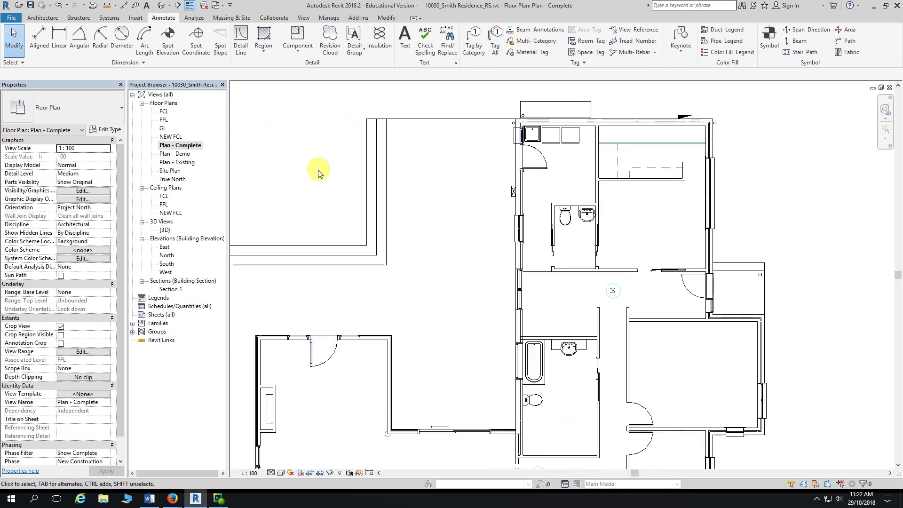
pyautogui.scroll(-1, 409, 151)
pyautogui.moveTo(409, 151); pyautogui.dragTo(328, 227, button='middle')
pyautogui.scroll(3, 425, 424)
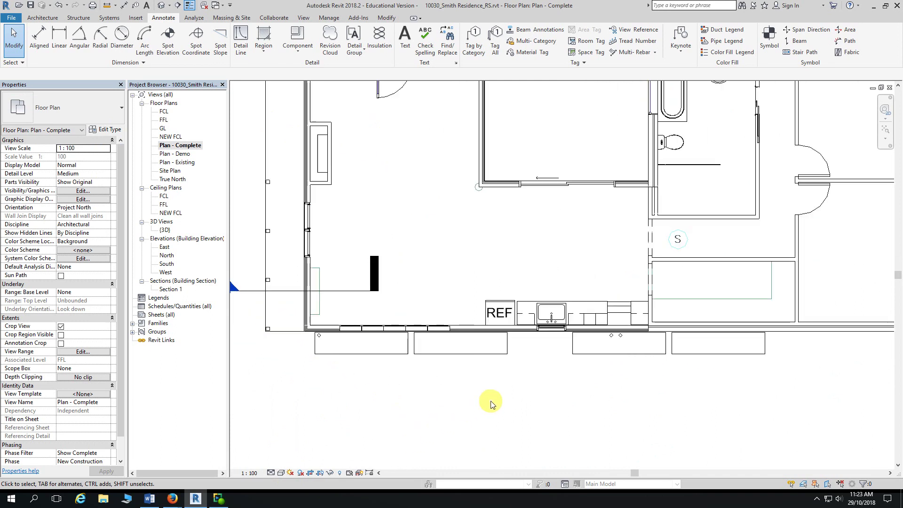
pyautogui.scroll(-2, 490, 403)
pyautogui.scroll(-1, 695, 379)
pyautogui.scroll(-1, 796, 294)
pyautogui.scroll(1, 779, 240)
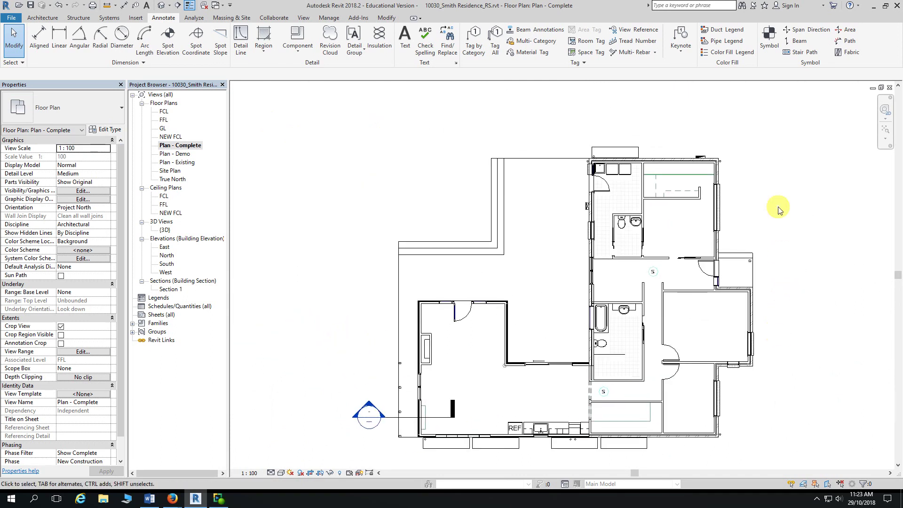
# Step: Compare the circular downpipe at the laundry corner with the detail-line circle inside the neighbouring tank
pyautogui.scroll(1, 774, 191)
pyautogui.scroll(1, 487, 119)
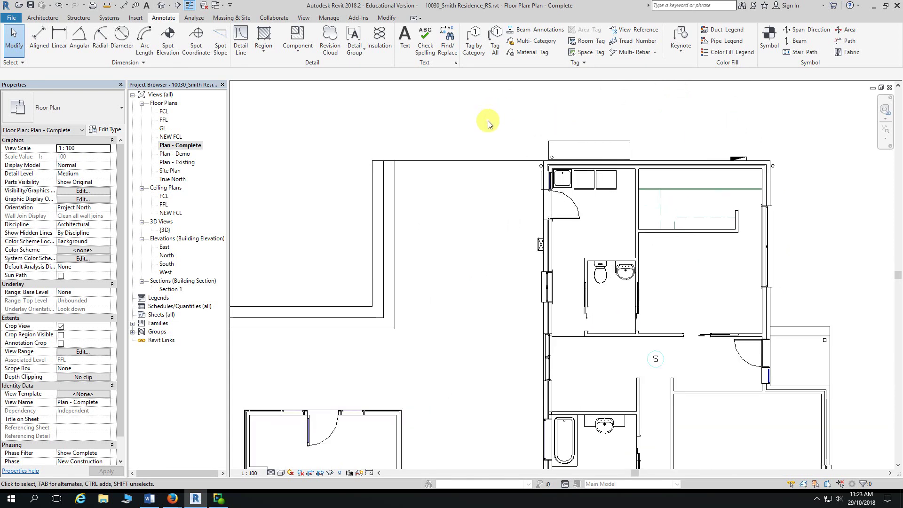
pyautogui.scroll(4, 498, 134)
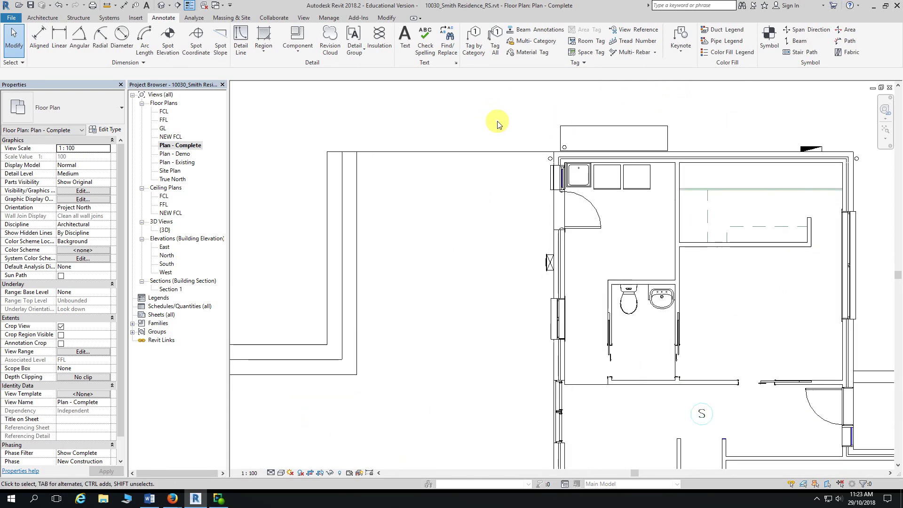
pyautogui.moveTo(516, 134); pyautogui.dragTo(415, 142, button='middle')
pyautogui.scroll(1, 433, 131)
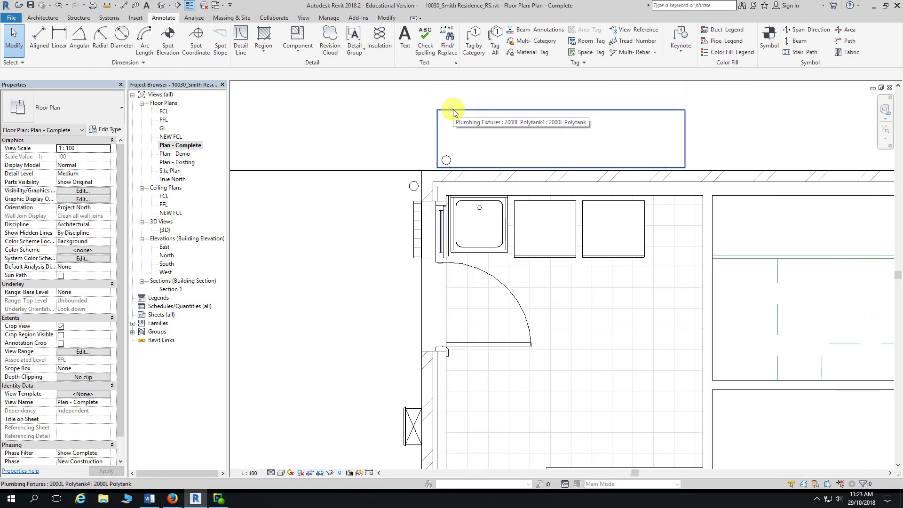
pyautogui.scroll(1, 402, 149)
pyautogui.scroll(2, 399, 149)
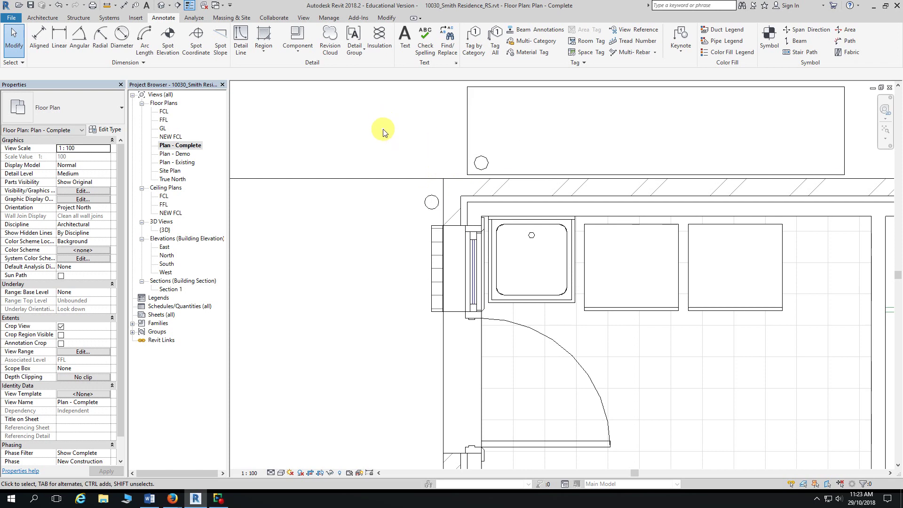
pyautogui.scroll(2, 384, 150)
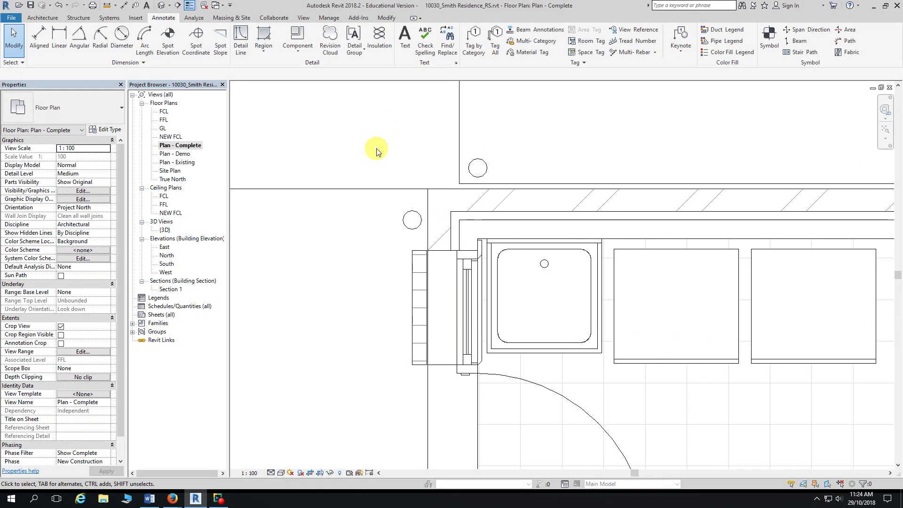
pyautogui.scroll(2, 411, 223)
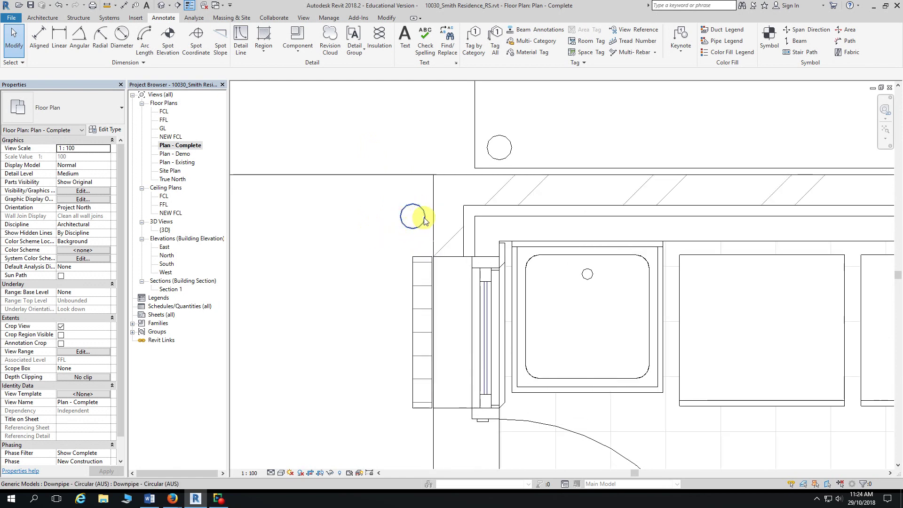
pyautogui.click(424, 217)
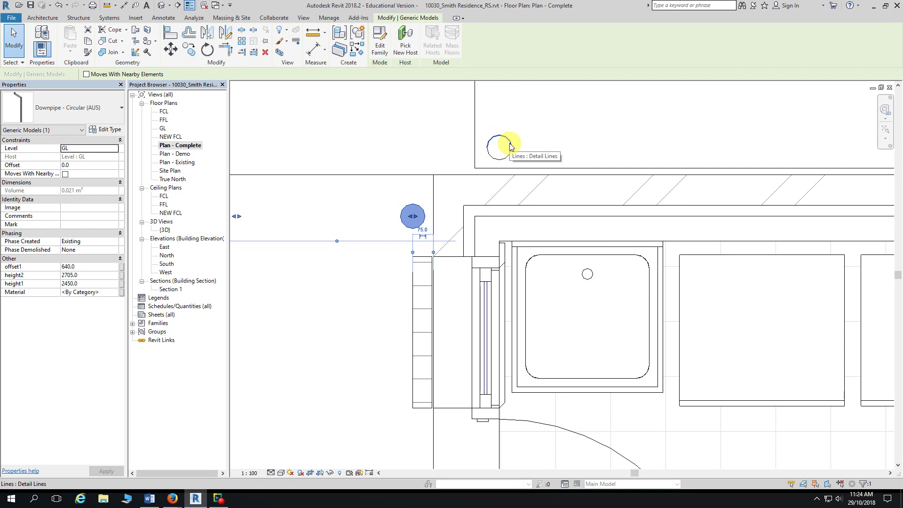
pyautogui.click(439, 121)
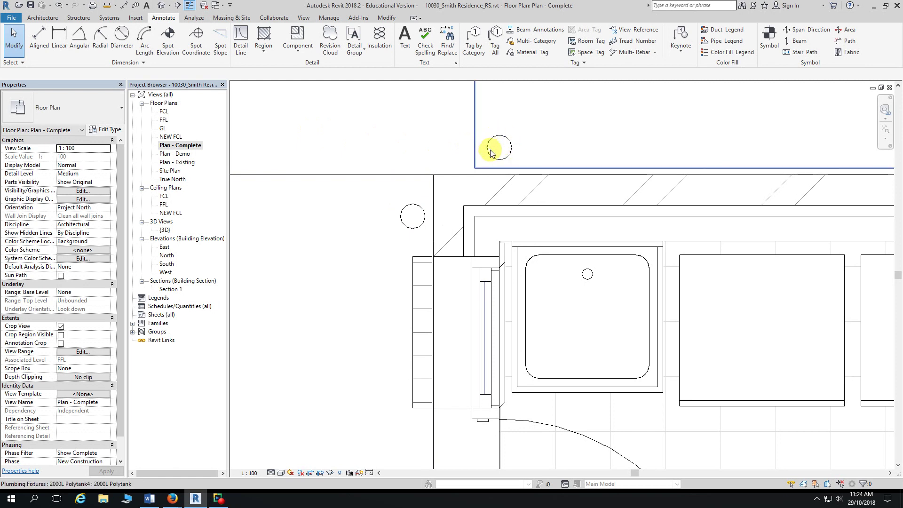
# Step: Dismiss the save reminder and align the laundry corner downpipe's front/back centre with the detail-line circle's reference point in the tank
pyautogui.click(383, 19)
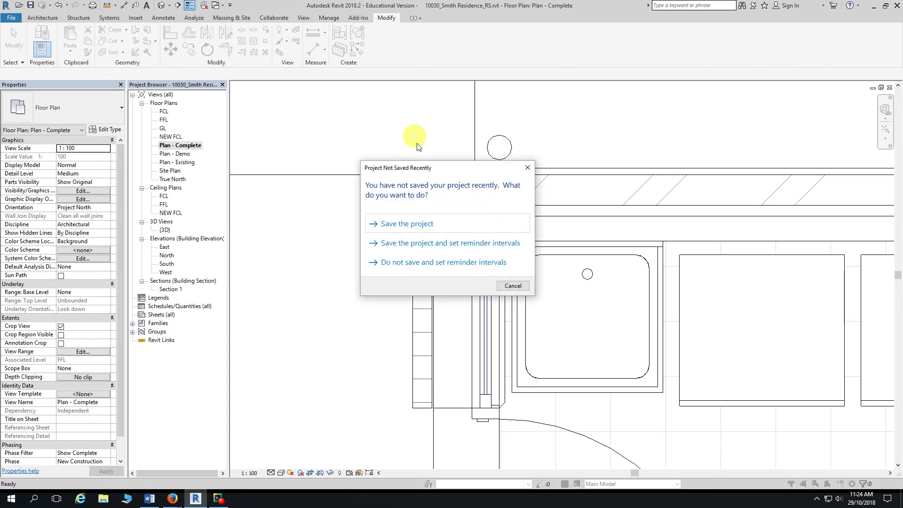
pyautogui.click(512, 285)
pyautogui.press('a')
pyautogui.press('l')
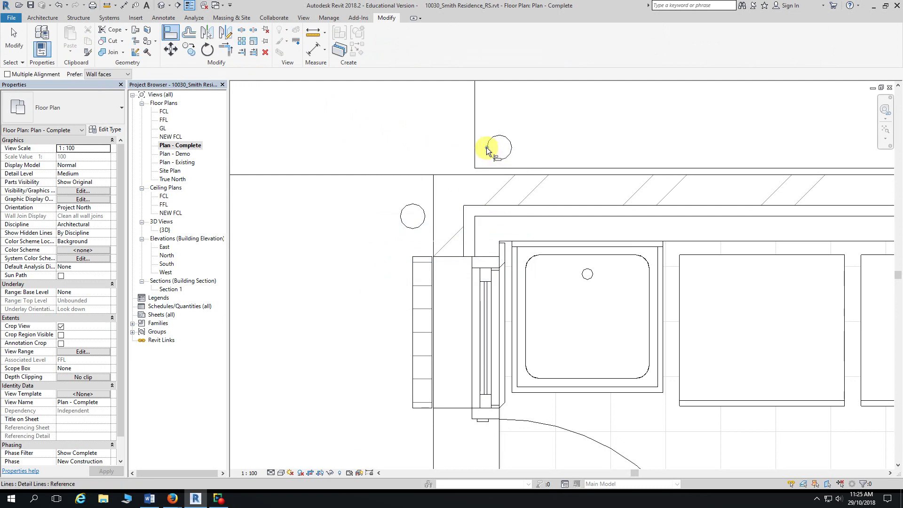
pyautogui.scroll(2, 487, 149)
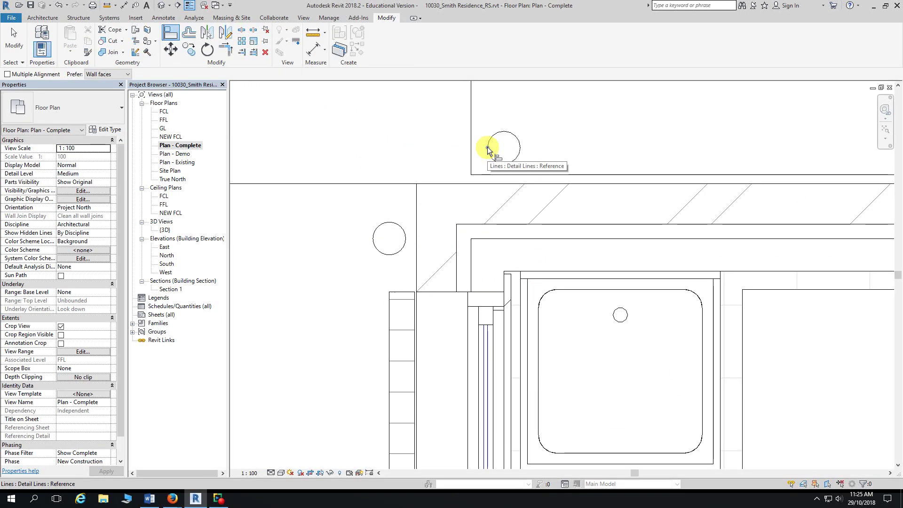
pyautogui.scroll(1, 487, 147)
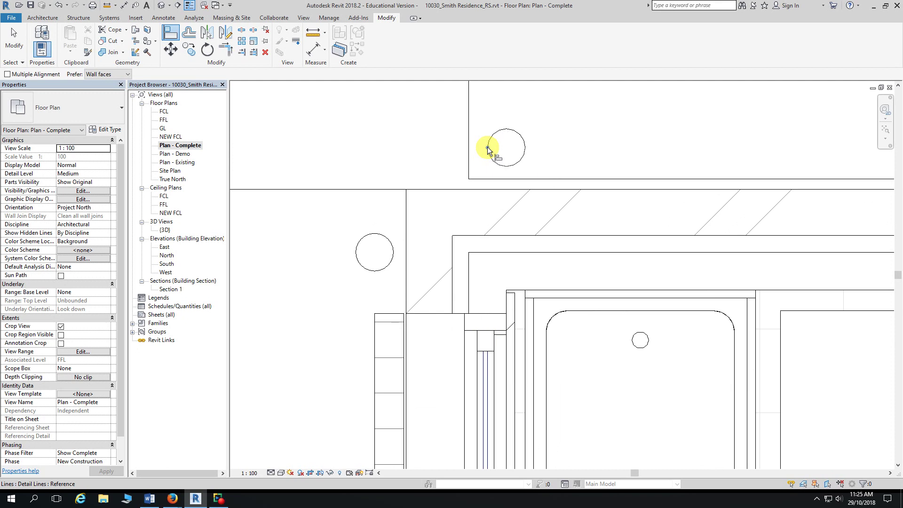
pyautogui.moveTo(379, 171); pyautogui.dragTo(397, 130, button='middle')
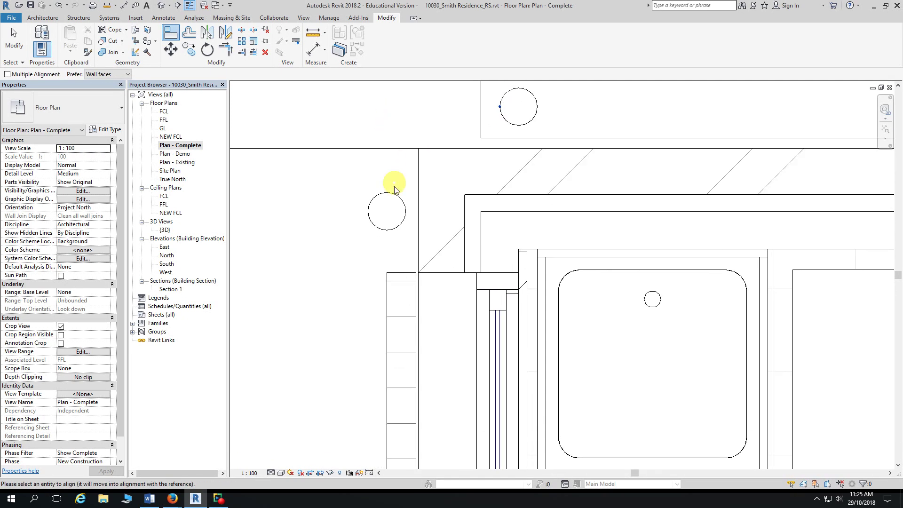
pyautogui.click(394, 213)
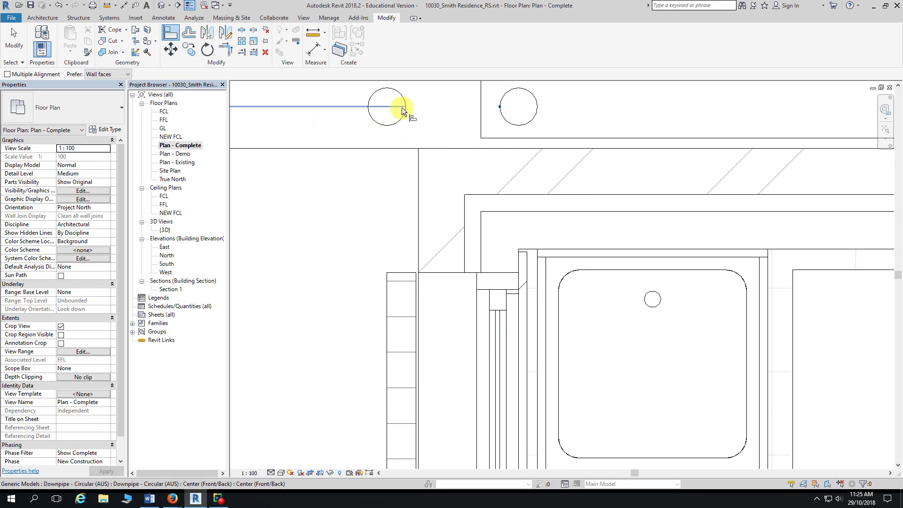
pyautogui.press('Escape')
pyautogui.press('Escape')
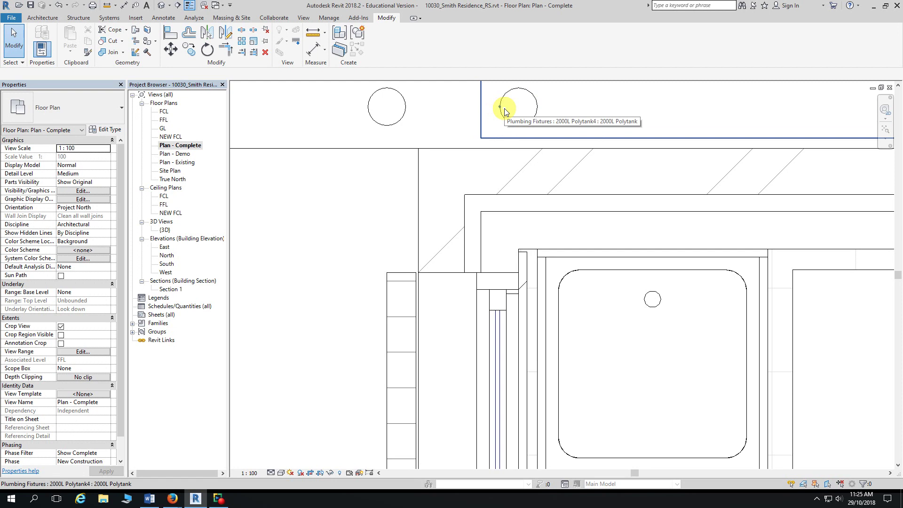
# Step: Draw a horizontal reference plane from the traced circle's outer edge through the laundry downpipe and slightly beyond it
pyautogui.click(42, 17)
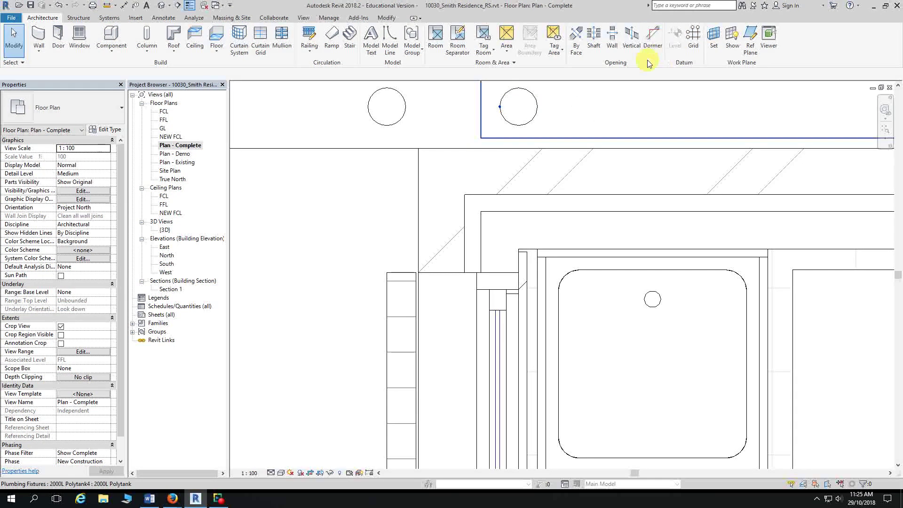
pyautogui.click(749, 47)
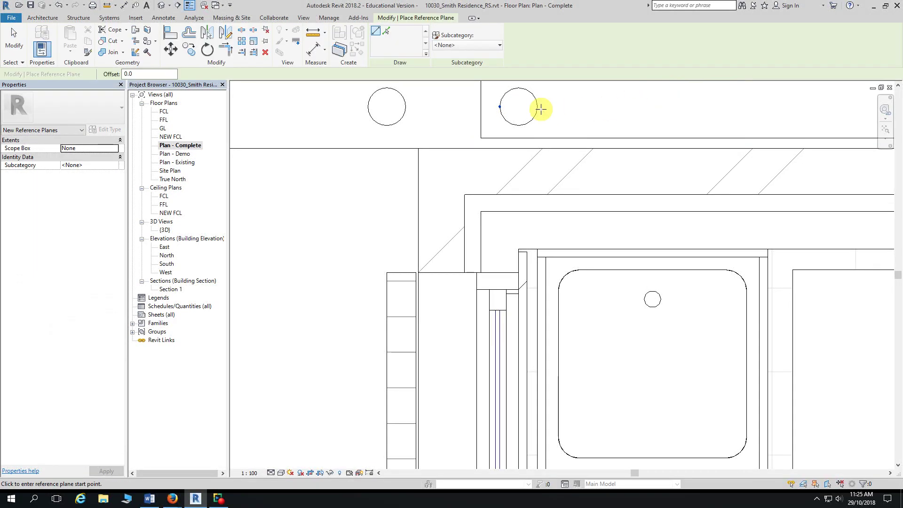
pyautogui.click(538, 106)
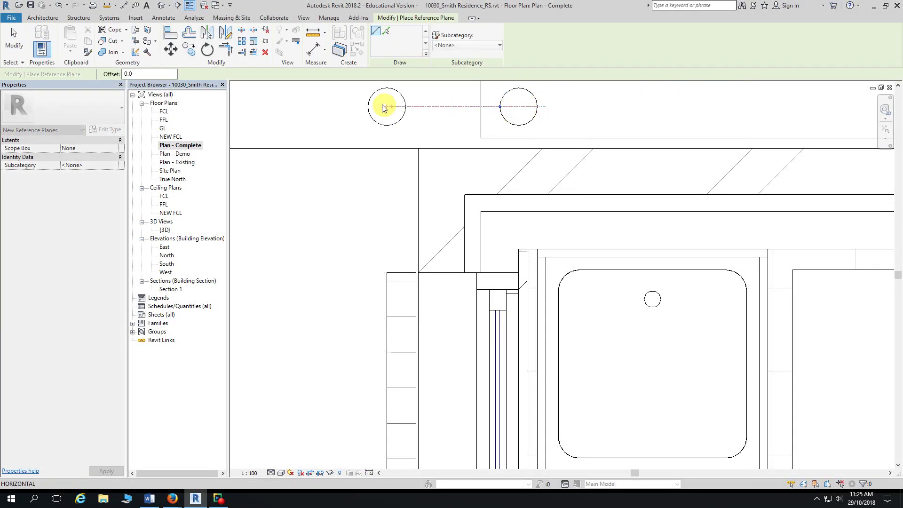
pyautogui.click(325, 105)
pyautogui.press('Escape')
pyautogui.press('Escape')
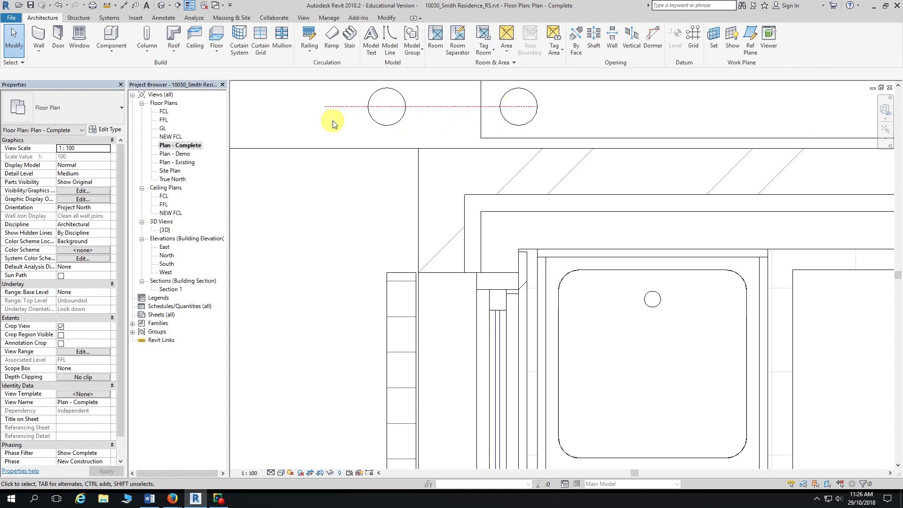
pyautogui.scroll(-2, 332, 123)
pyautogui.moveTo(312, 125); pyautogui.dragTo(323, 171, button='middle')
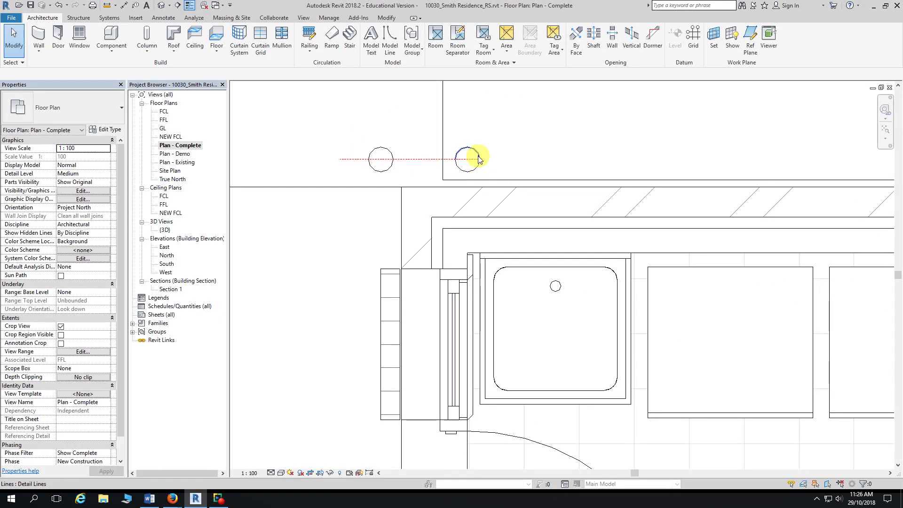
pyautogui.scroll(2, 475, 158)
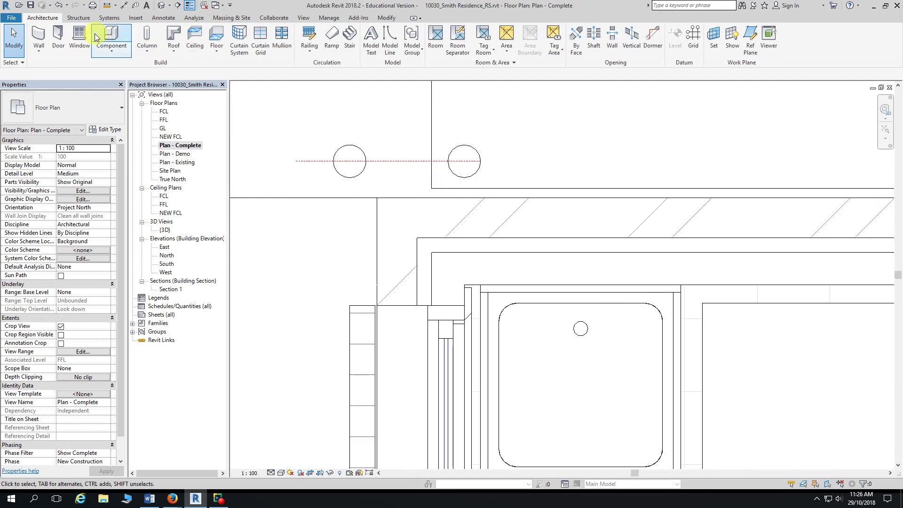
pyautogui.click(387, 19)
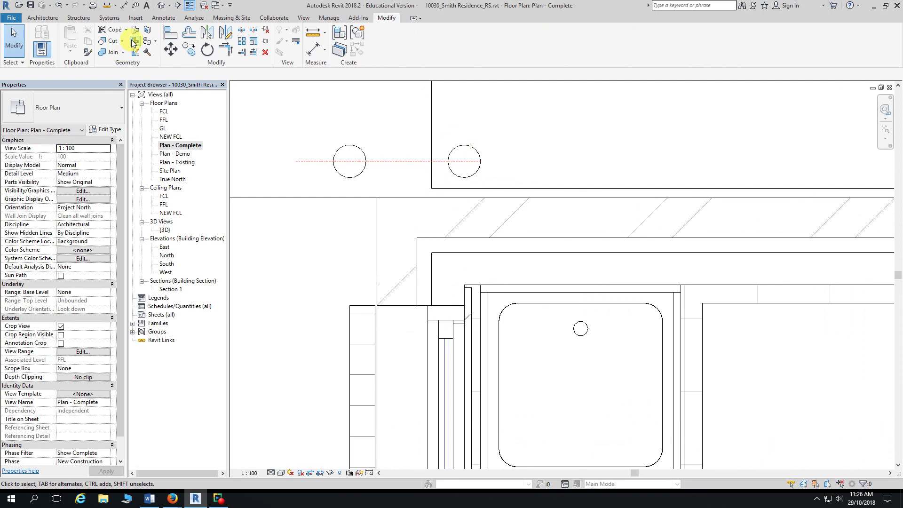
pyautogui.press('a')
pyautogui.press('l')
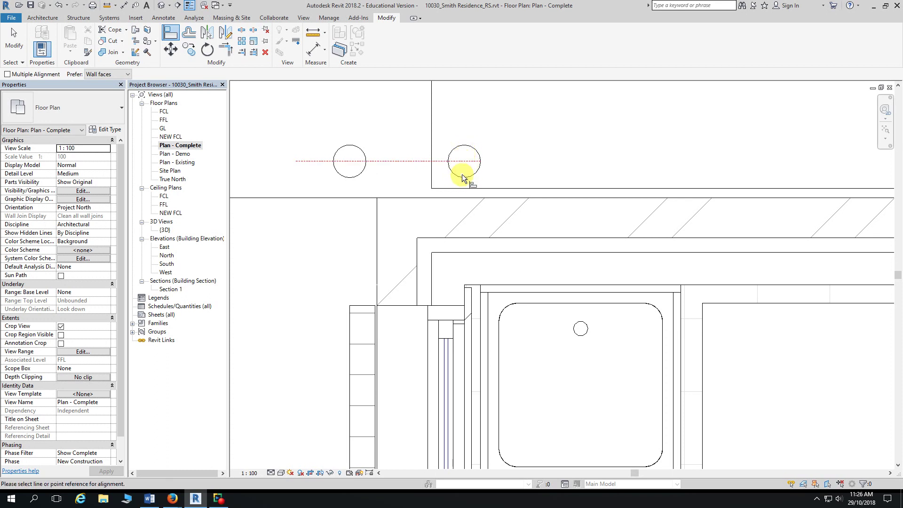
pyautogui.press('Escape')
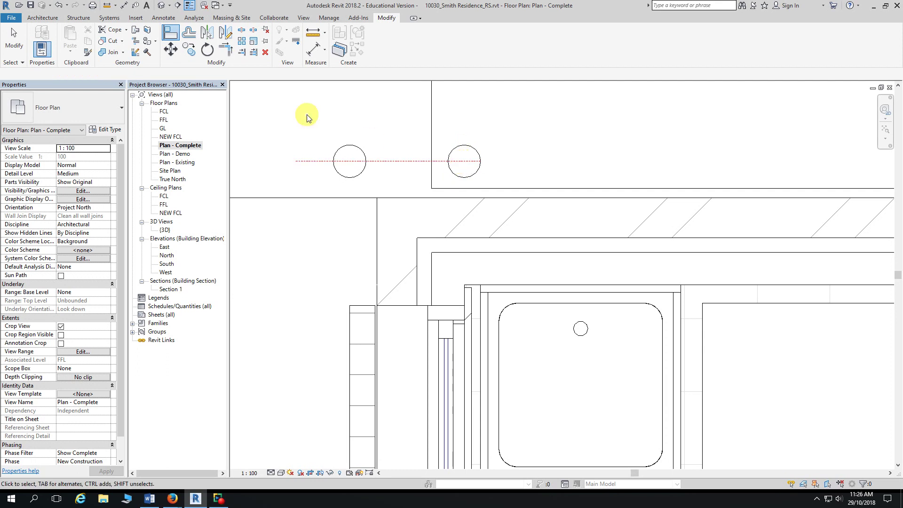
pyautogui.press('Escape')
# Step: Draw a short vertical reference plane upward from the centre of the detail-line circle inside the laundry tank
pyautogui.keyDown('ctrl'); pyautogui.scroll(1, 316, 115); pyautogui.keyUp('ctrl')
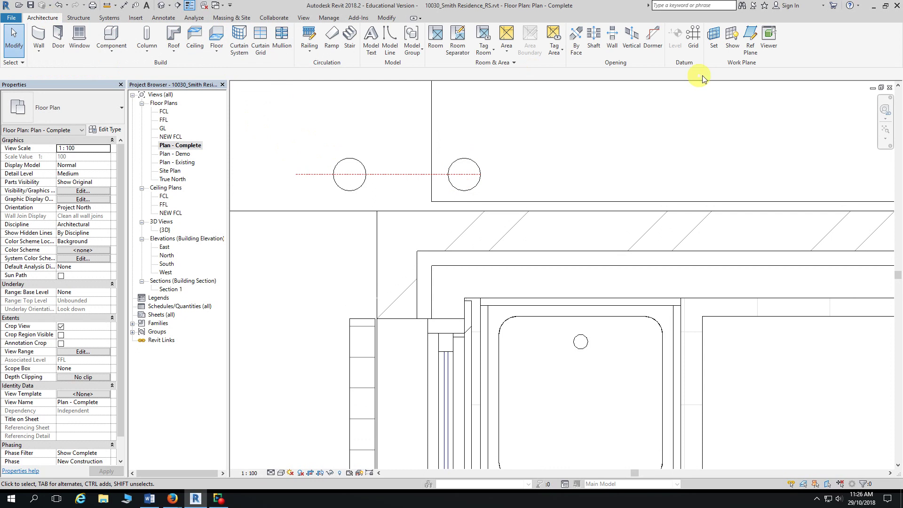
pyautogui.click(750, 47)
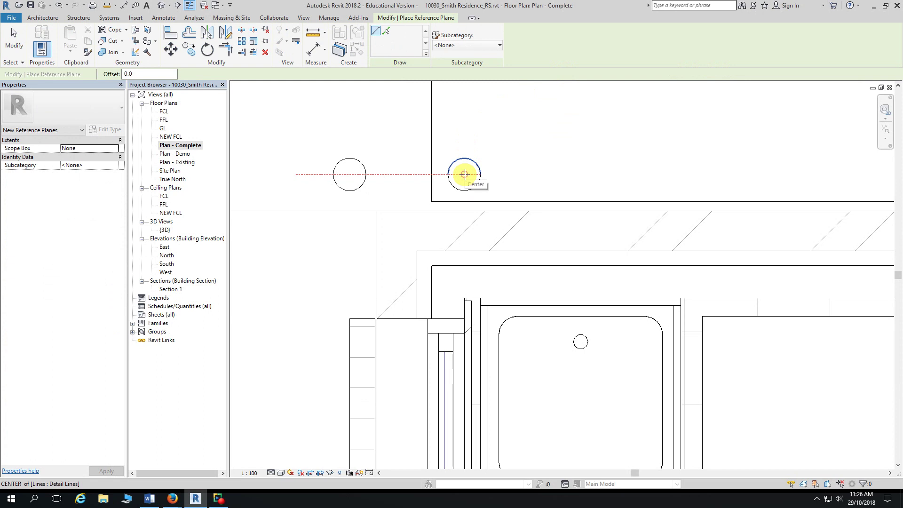
pyautogui.scroll(2, 464, 174)
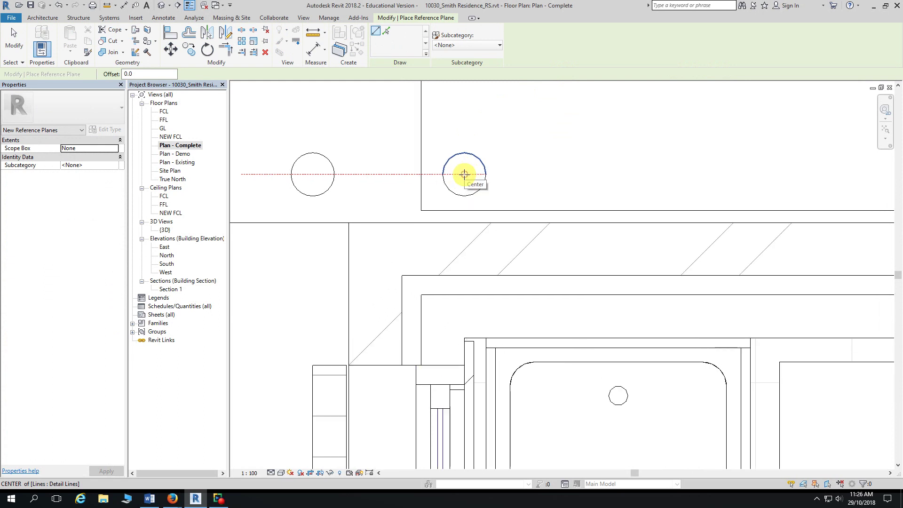
pyautogui.click(464, 174)
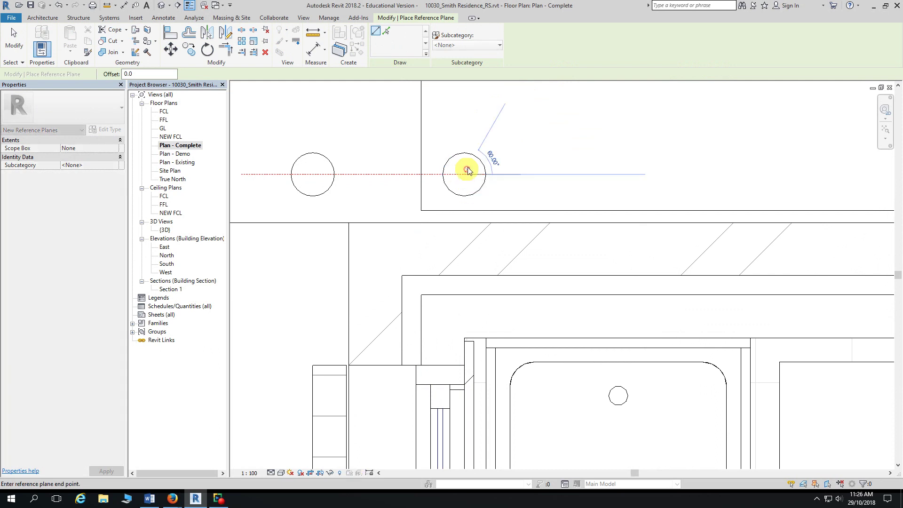
pyautogui.click(464, 111)
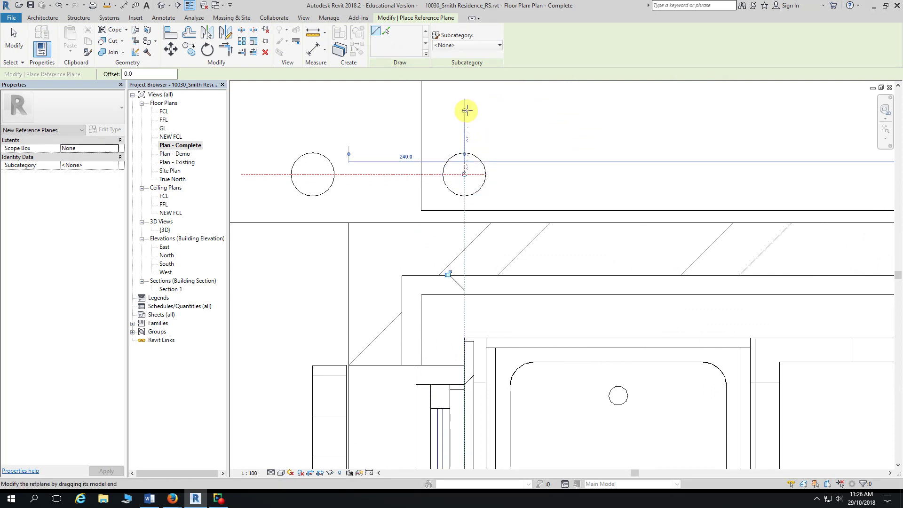
pyautogui.press('Escape')
pyautogui.press('Escape')
# Step: Align the laundry corner downpipe's left/right centre with the vertical reference plane through the traced circle
pyautogui.moveTo(347, 105); pyautogui.dragTo(387, 115, button='middle')
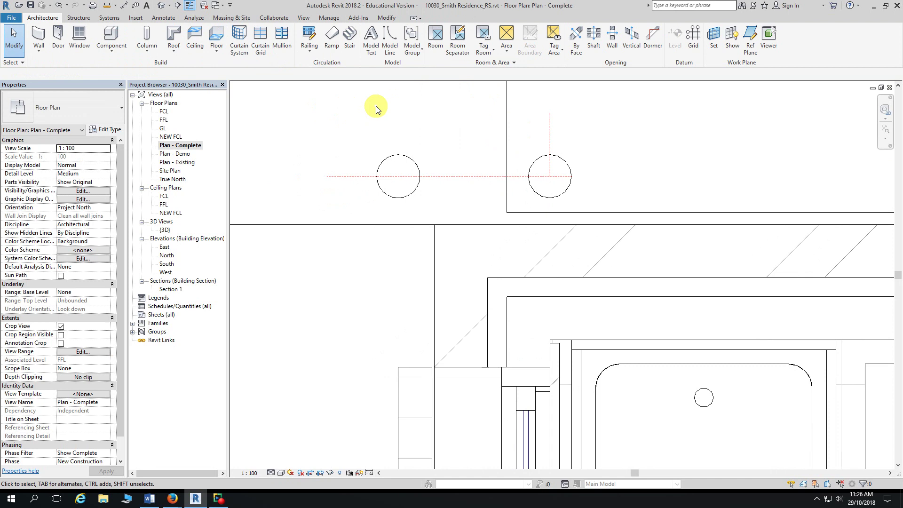
pyautogui.click(387, 19)
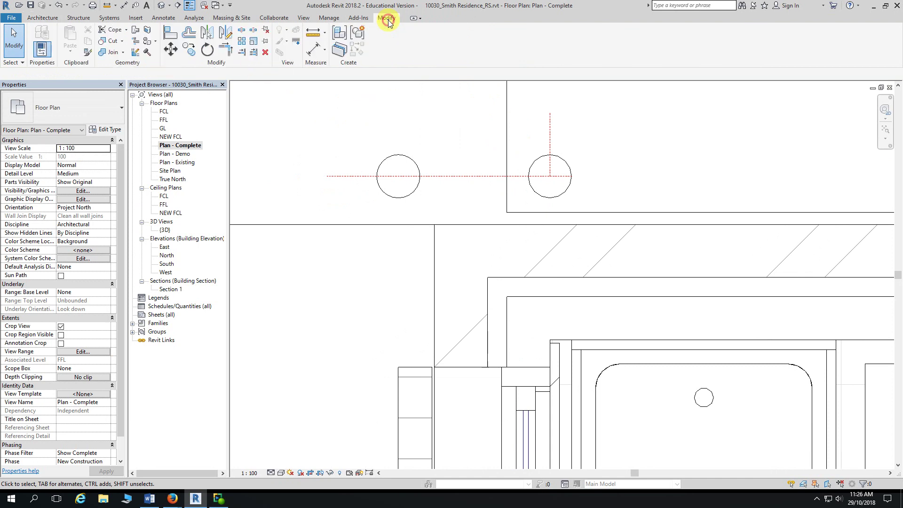
pyautogui.click(170, 34)
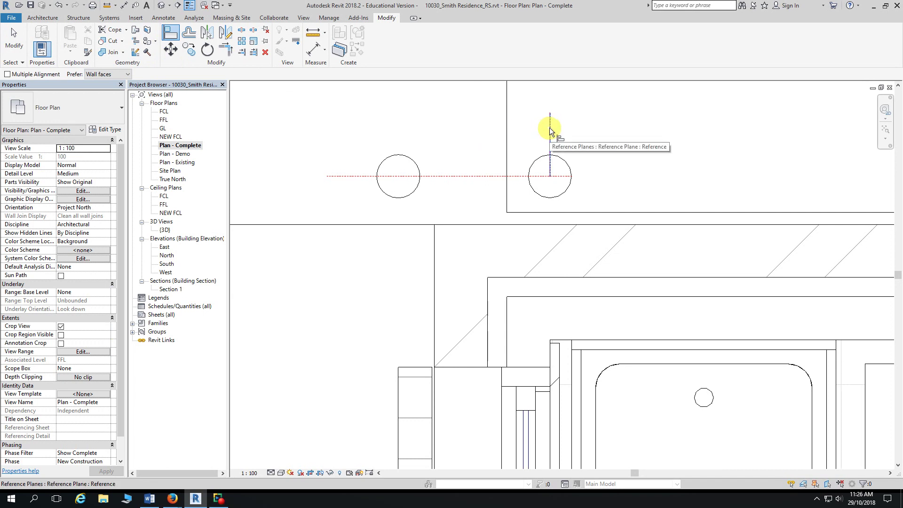
pyautogui.click(551, 131)
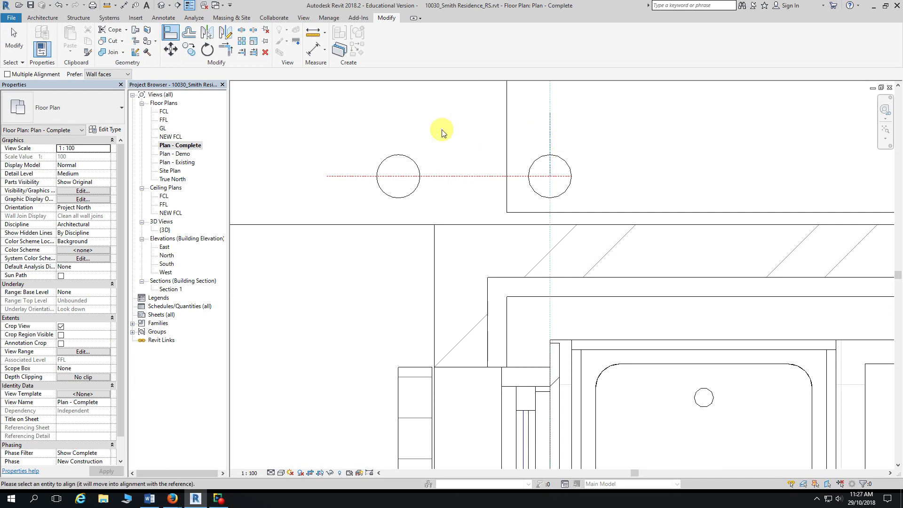
pyautogui.click(398, 161)
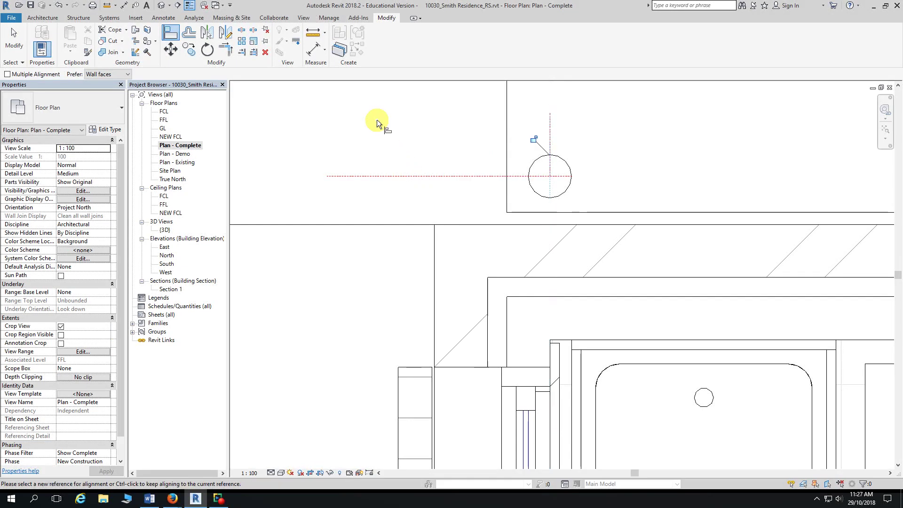
pyautogui.press('Escape')
pyautogui.press('Escape')
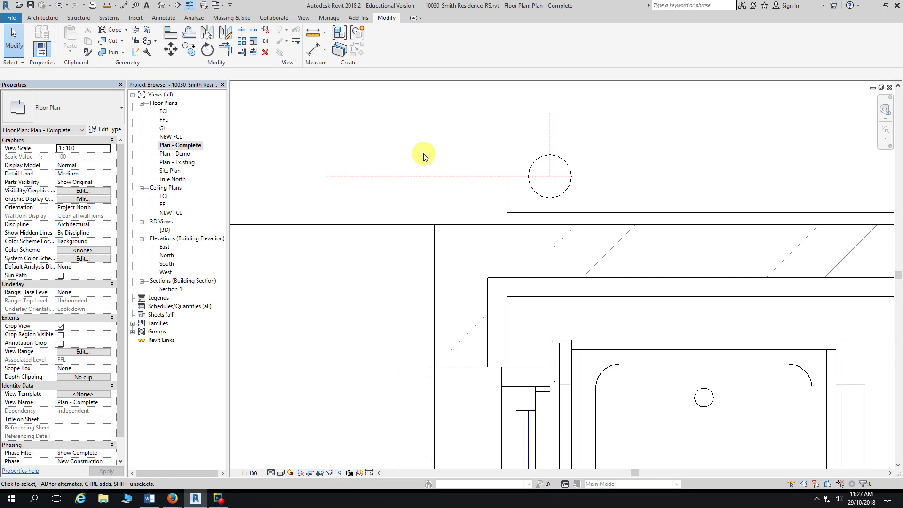
# Step: Examine the laundry downpipe's path from the gutter to the tank in the North elevation
pyautogui.moveTo(429, 151); pyautogui.dragTo(425, 174, button='middle')
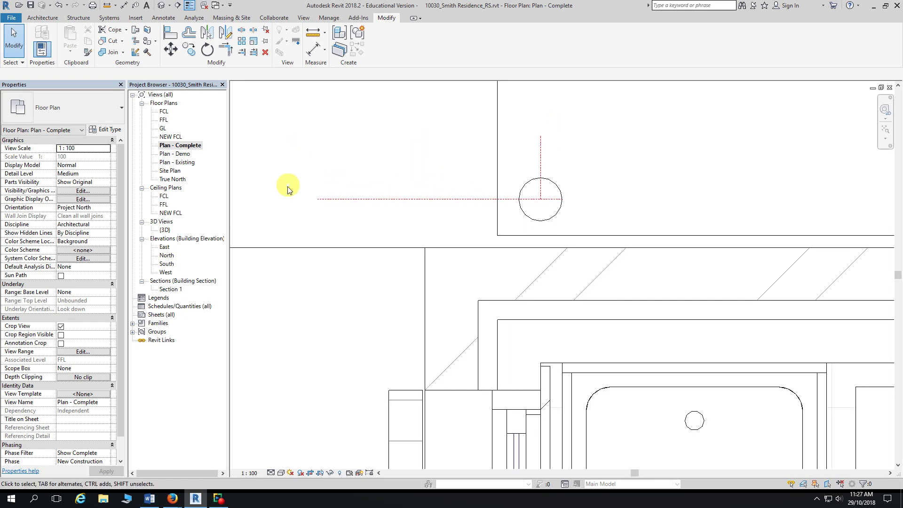
pyautogui.doubleClick(166, 255)
pyautogui.scroll(4, 526, 320)
pyautogui.scroll(3, 526, 315)
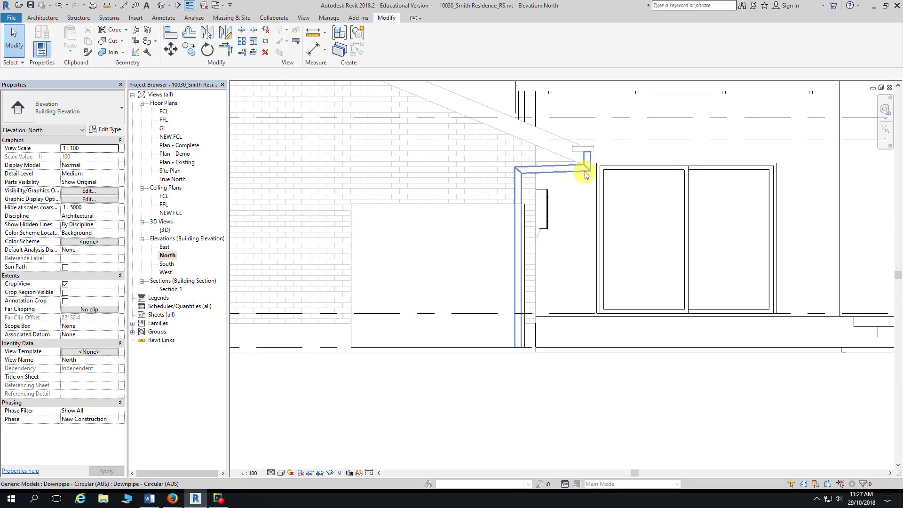
pyautogui.scroll(2, 587, 159)
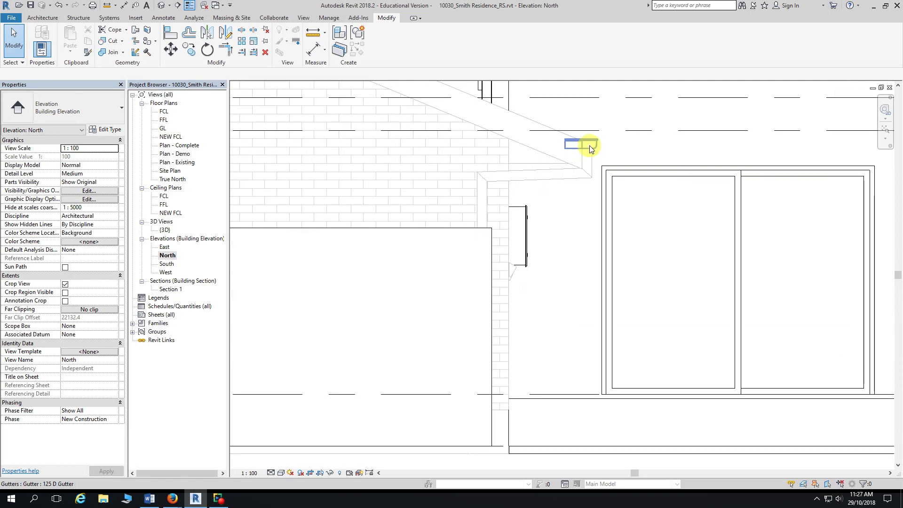
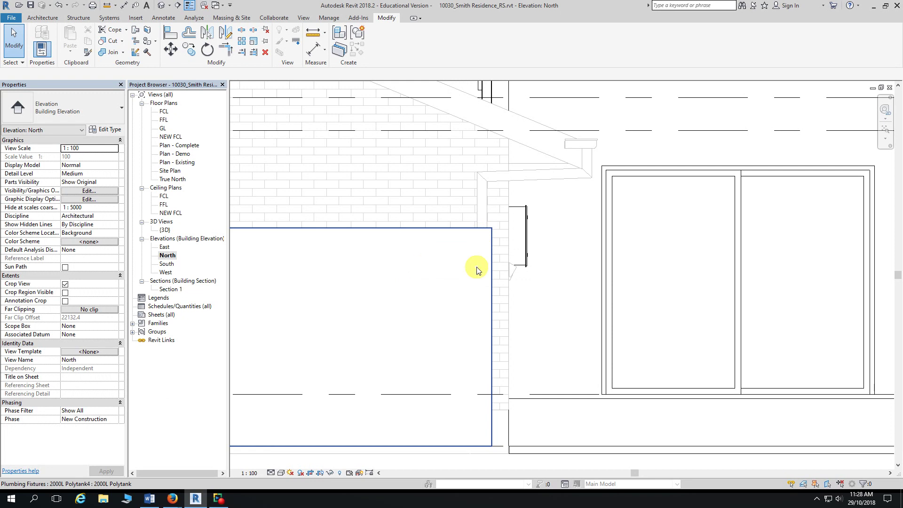
# Step: Return to the Plan - Complete floor plan and delete the horizontal and vertical reference planes at the laundry downpipe
pyautogui.doubleClick(186, 145)
pyautogui.scroll(-2, 379, 192)
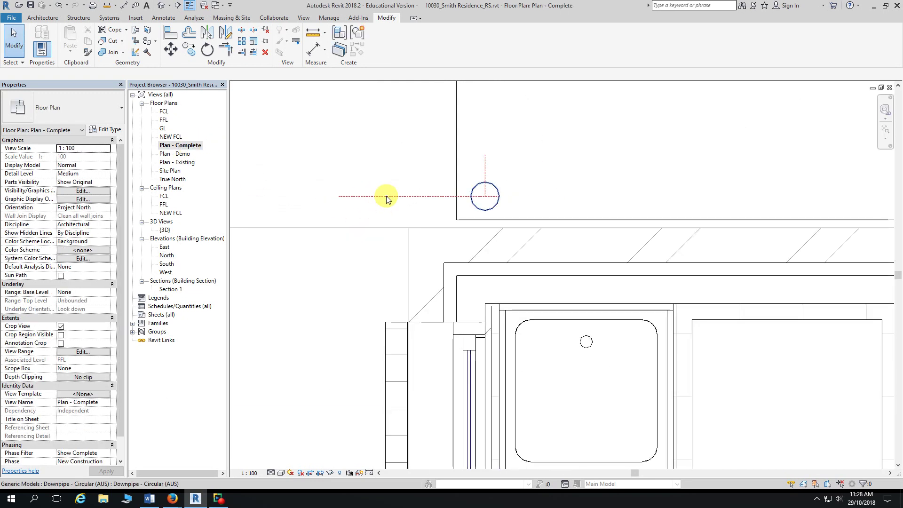
pyautogui.click(436, 196)
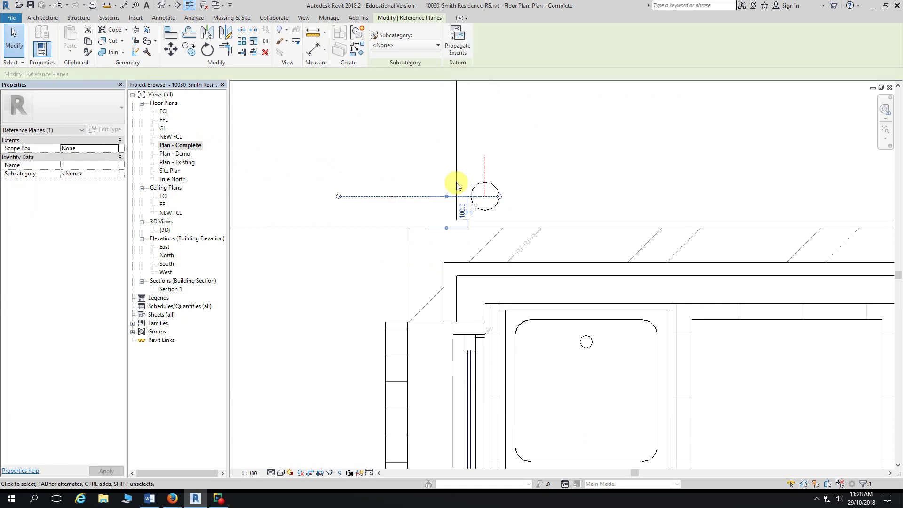
pyautogui.press('Delete')
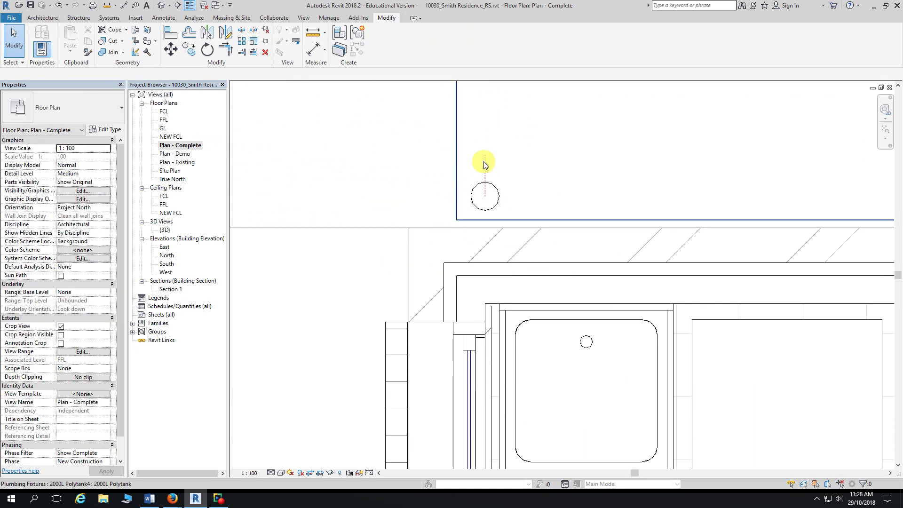
pyautogui.click(484, 163)
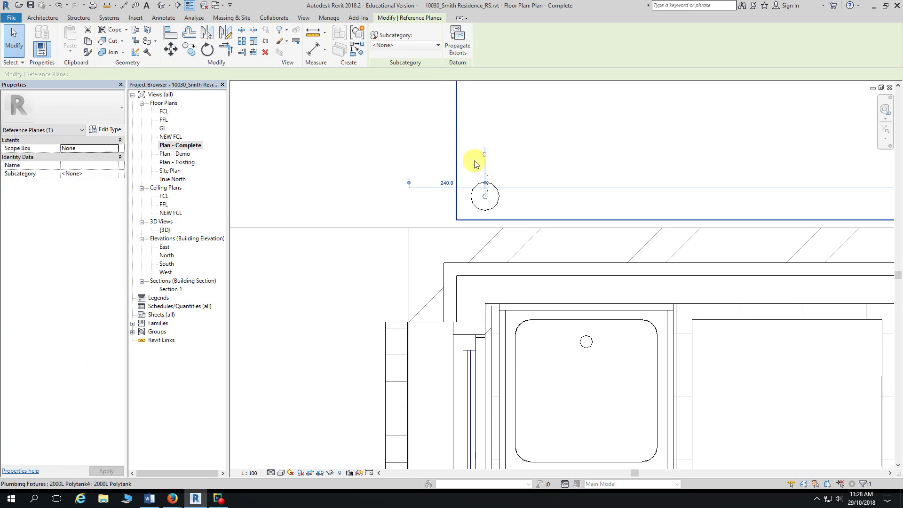
pyautogui.press('Delete')
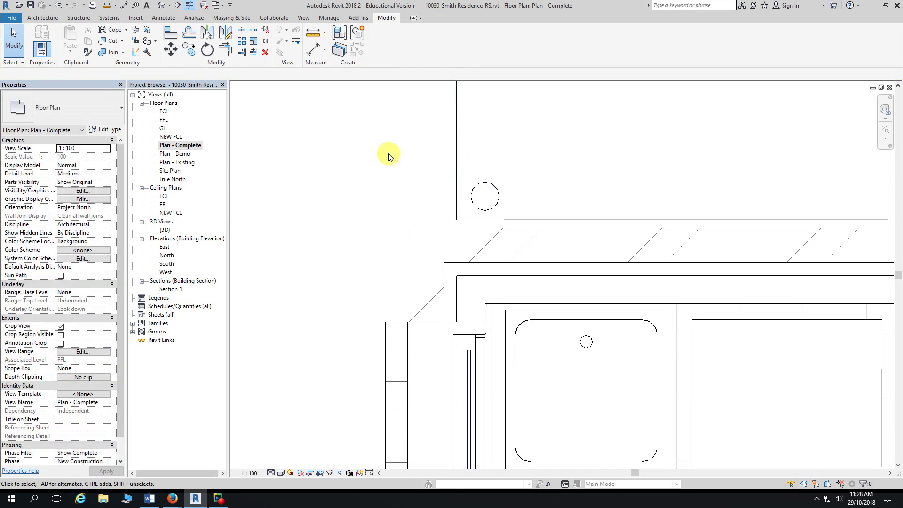
# Step: Examine the whole floor plan, from the laundry tank down to the tanks along the kitchen wall
pyautogui.scroll(-5, 389, 156)
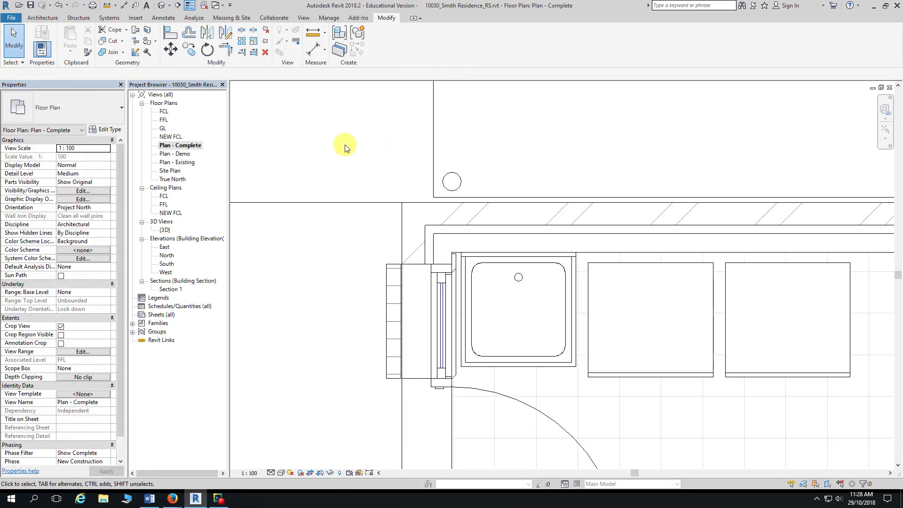
pyautogui.scroll(-6, 451, 141)
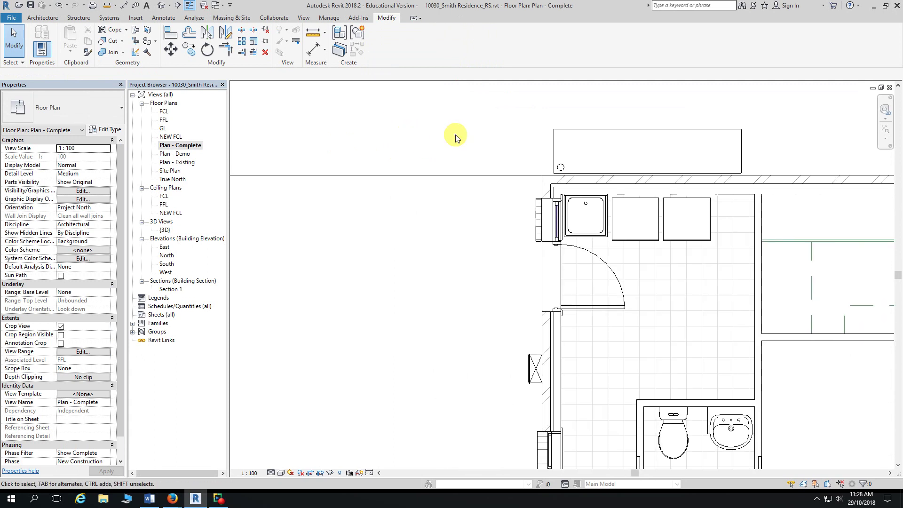
pyautogui.moveTo(318, 175); pyautogui.dragTo(363, 158, button='middle')
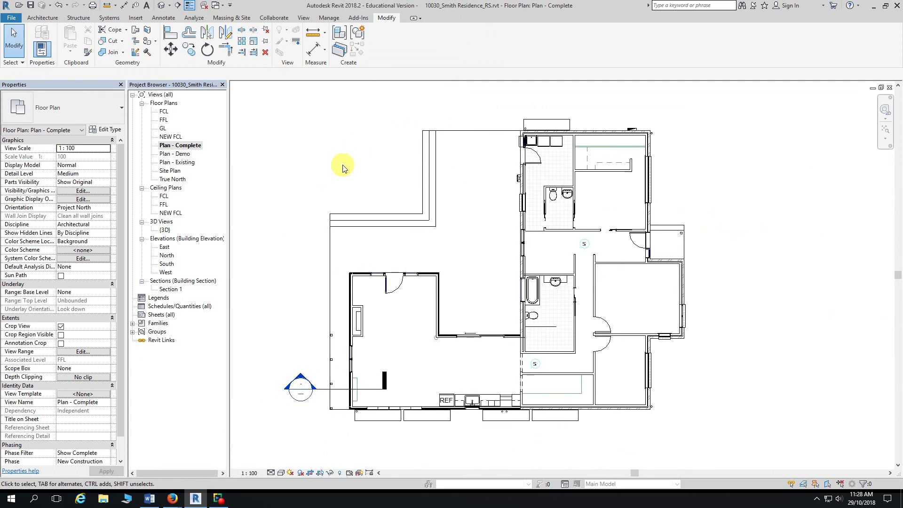
pyautogui.moveTo(344, 169); pyautogui.dragTo(353, 169, button='middle')
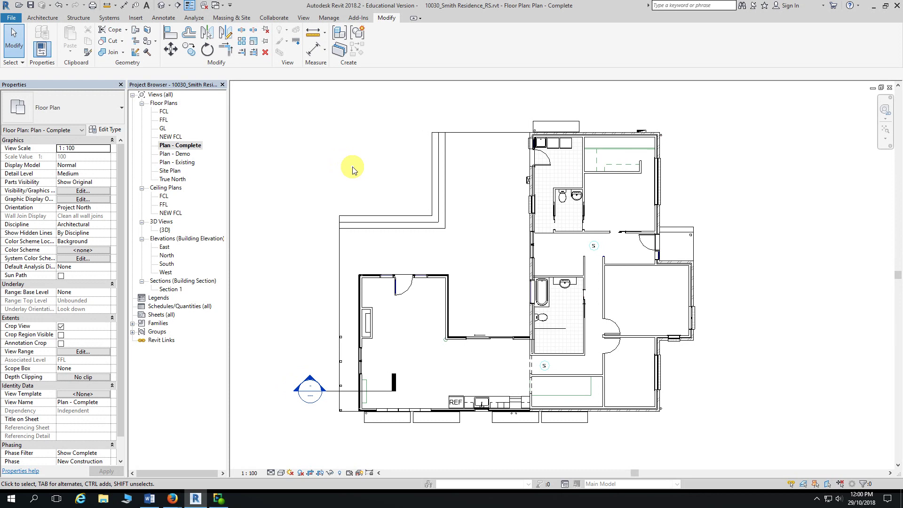
pyautogui.scroll(1, 701, 177)
pyautogui.moveTo(701, 178); pyautogui.dragTo(741, 157, button='middle')
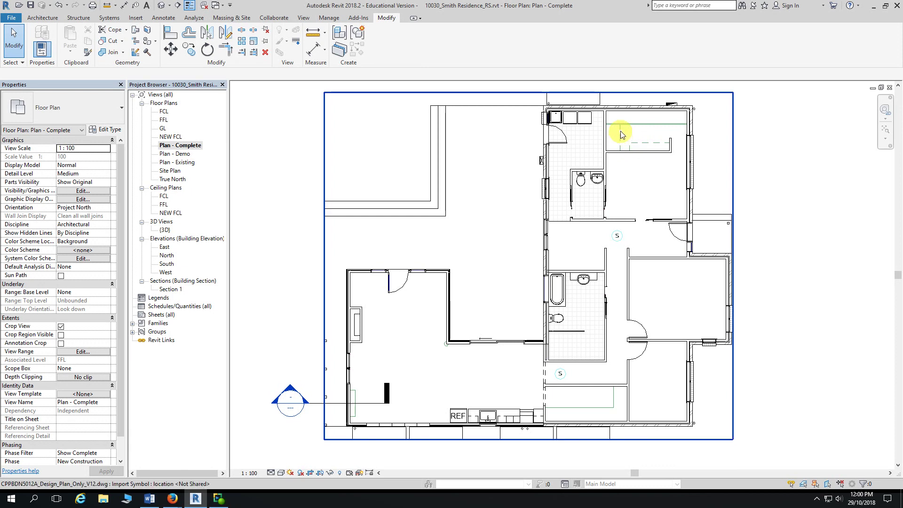
pyautogui.moveTo(773, 266); pyautogui.dragTo(823, 121, button='middle')
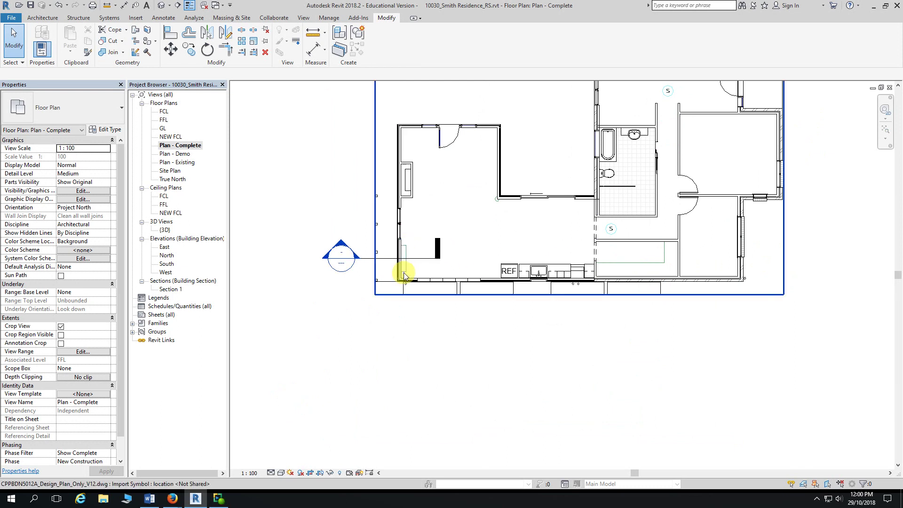
# Step: Switch to the reference floor plan PDF in Firefox and read the Detail Lines notes for the robe beside the laundry
pyautogui.moveTo(790, 339); pyautogui.dragTo(743, 419, button='middle')
pyautogui.moveTo(763, 386); pyautogui.dragTo(808, 232, button='middle')
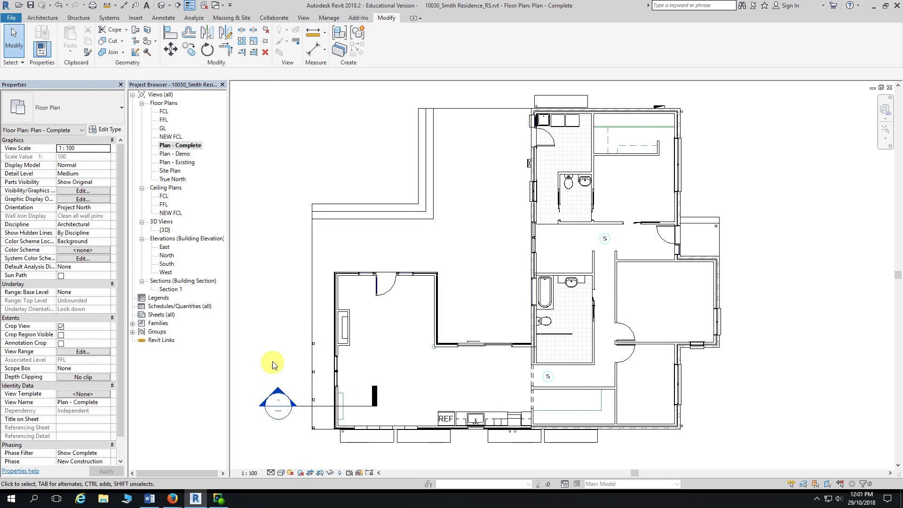
pyautogui.moveTo(173, 500)
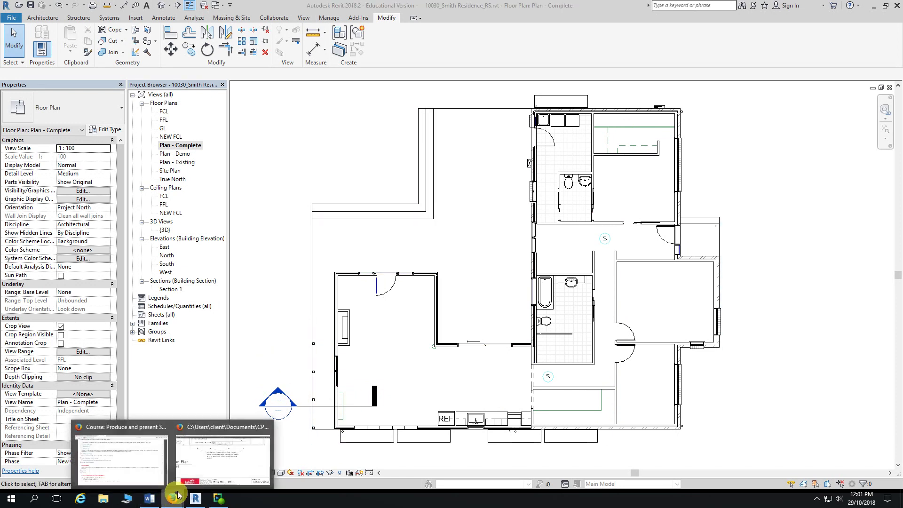
pyautogui.click(202, 466)
pyautogui.keyDown('ctrl'); pyautogui.scroll(-8, 376, 252); pyautogui.keyUp('ctrl')
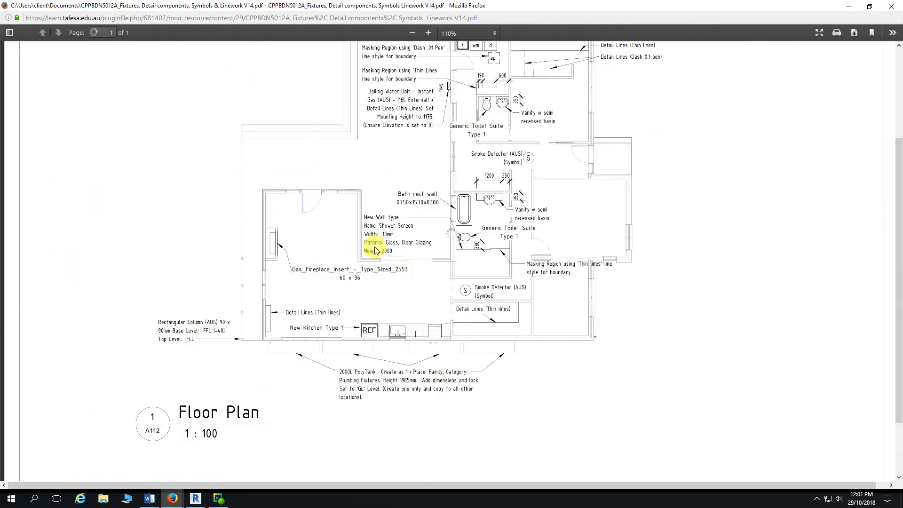
pyautogui.keyDown('ctrl'); pyautogui.scroll(4, 649, 232); pyautogui.keyUp('ctrl')
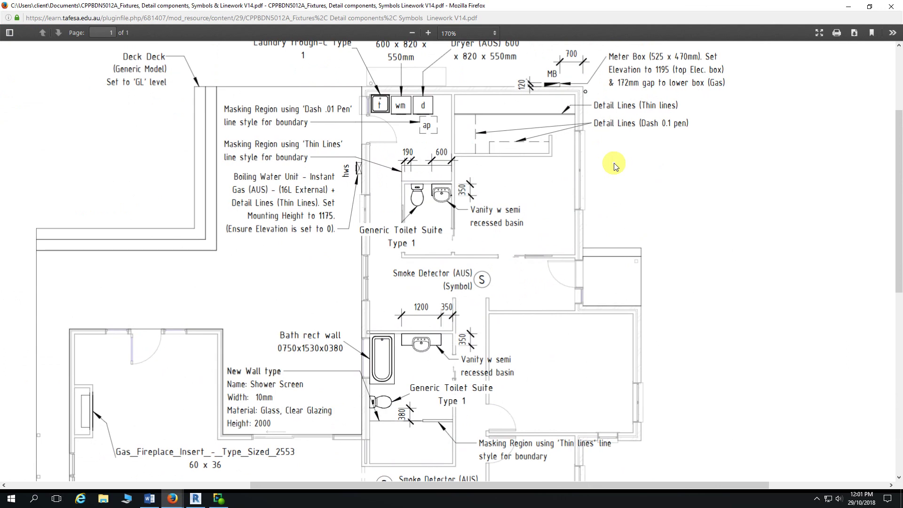
pyautogui.keyDown('ctrl'); pyautogui.scroll(3, 614, 165); pyautogui.keyUp('ctrl')
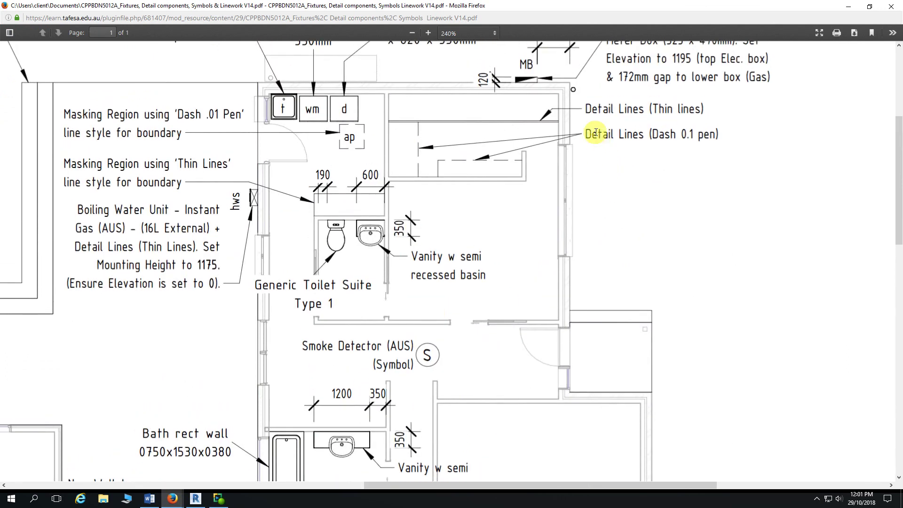
pyautogui.click(588, 108)
pyautogui.moveTo(588, 109); pyautogui.dragTo(643, 110)
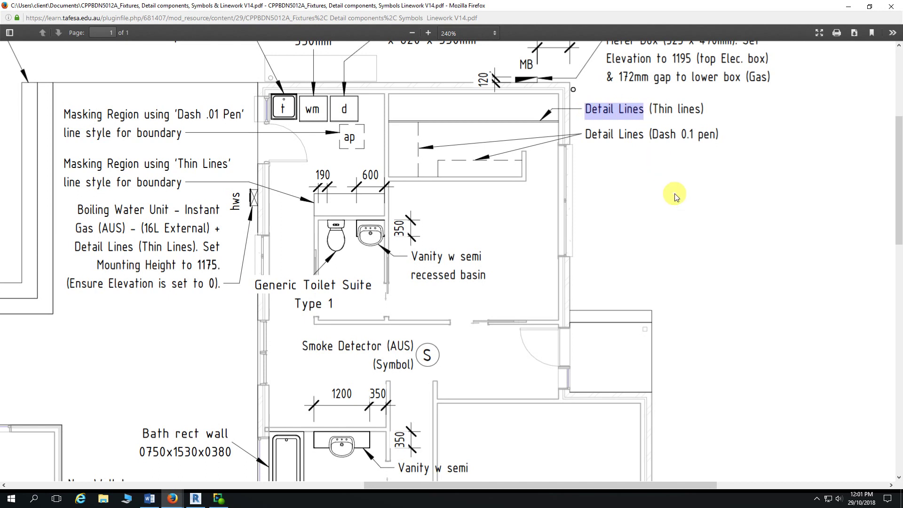
# Step: Examine the PDF for the other Detail Lines (Thin lines) locations beside the kitchen and along the living room wall
pyautogui.scroll(-1, 675, 195)
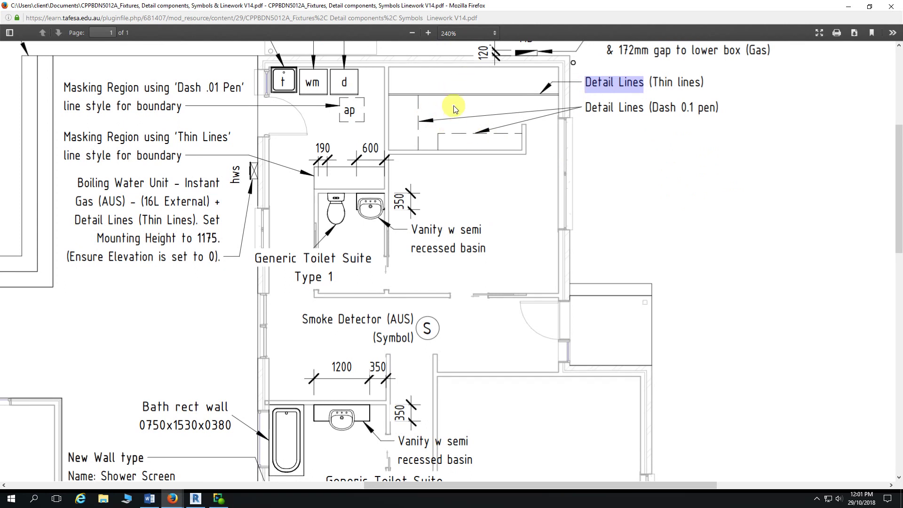
pyautogui.scroll(-15, 625, 160)
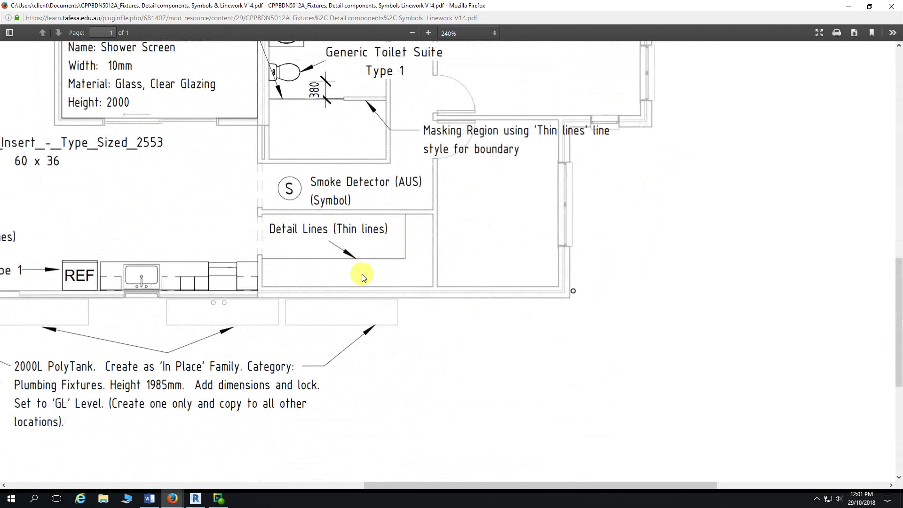
pyautogui.moveTo(373, 485); pyautogui.dragTo(200, 485)
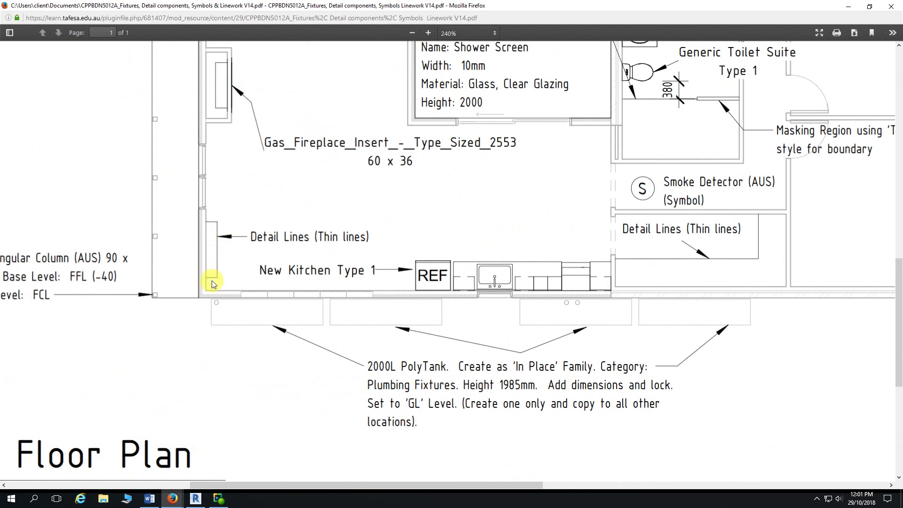
pyautogui.keyDown('ctrl'); pyautogui.scroll(-6, 232, 375); pyautogui.keyUp('ctrl')
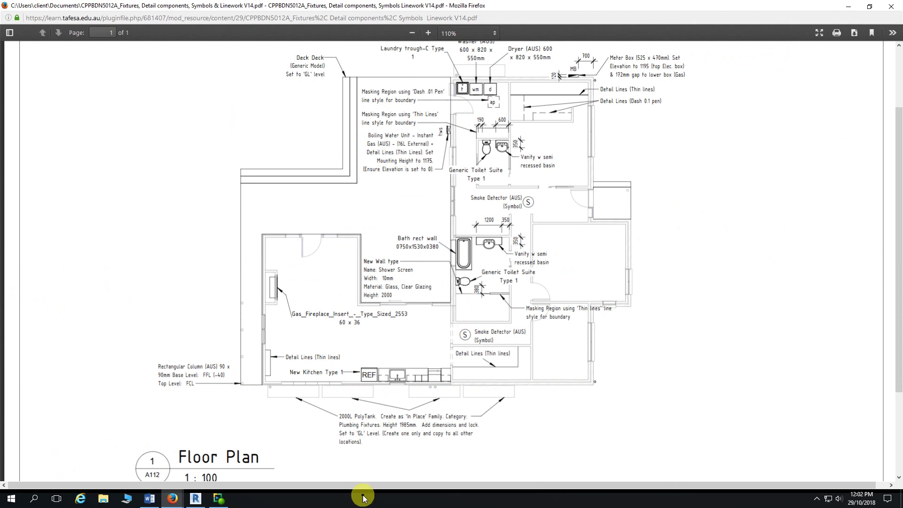
# Step: Return to Revit and trace the long shelf line in the robe beside the laundry with a Thin Lines detail line
pyautogui.click(195, 500)
pyautogui.scroll(5, 701, 143)
pyautogui.moveTo(720, 153); pyautogui.dragTo(715, 171, button='middle')
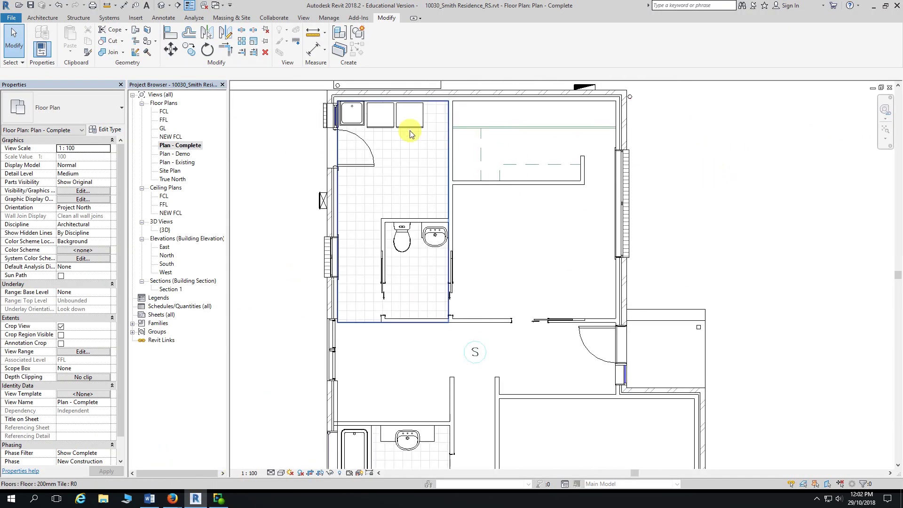
pyautogui.click(162, 17)
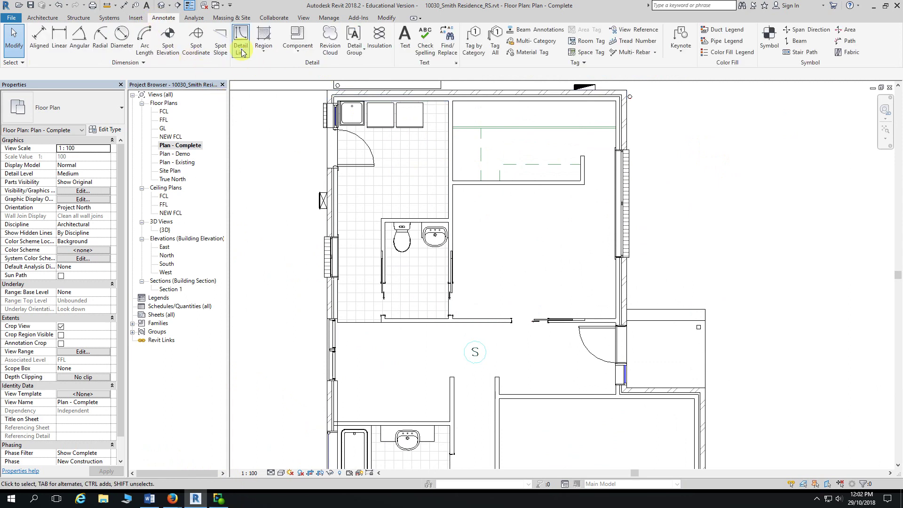
pyautogui.click(513, 285)
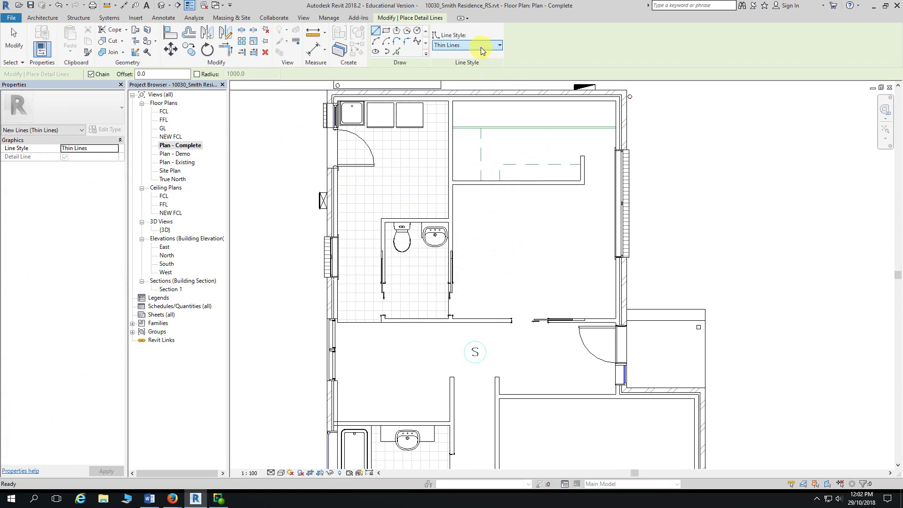
pyautogui.click(397, 55)
pyautogui.scroll(2, 513, 131)
pyautogui.click(517, 125)
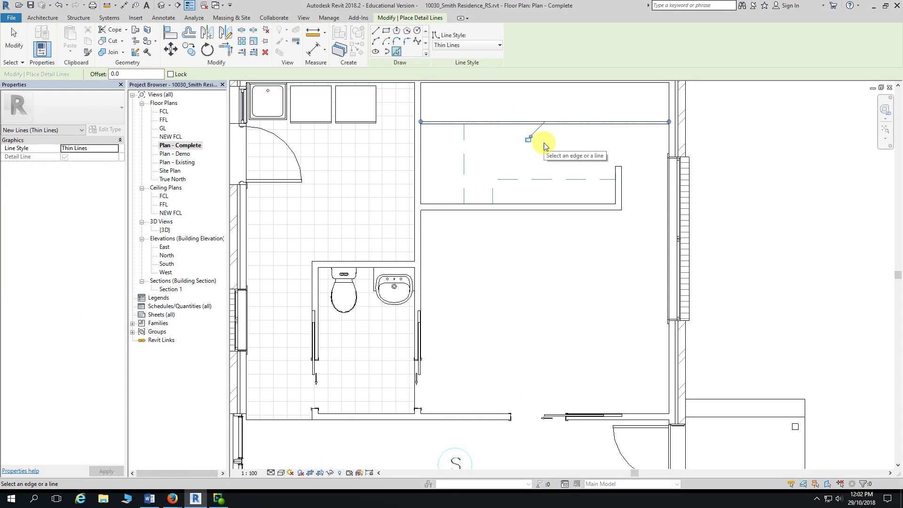
# Step: Trace the L-shaped shelf edge in the storage room beside the kitchen with Thin Lines detail lines
pyautogui.scroll(-1, 549, 141)
pyautogui.scroll(-1, 710, 202)
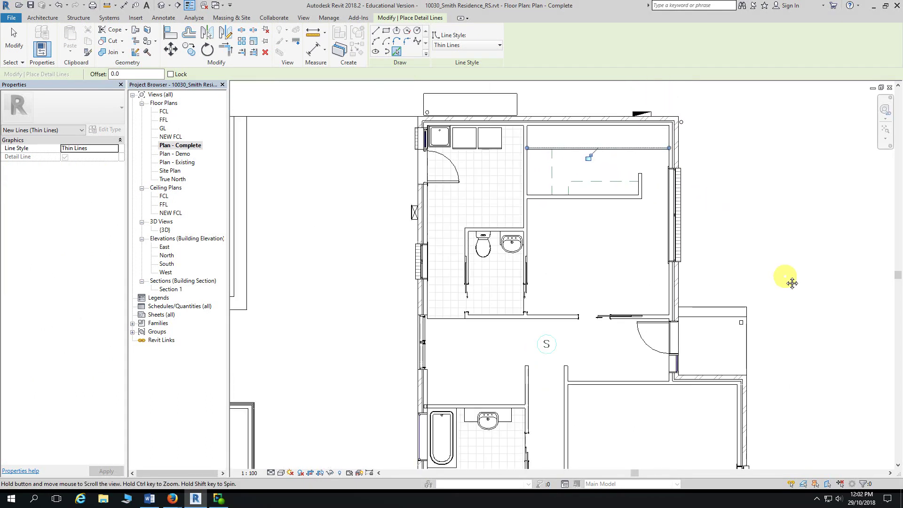
pyautogui.moveTo(786, 279); pyautogui.dragTo(790, 137, button='middle')
pyautogui.scroll(2, 735, 383)
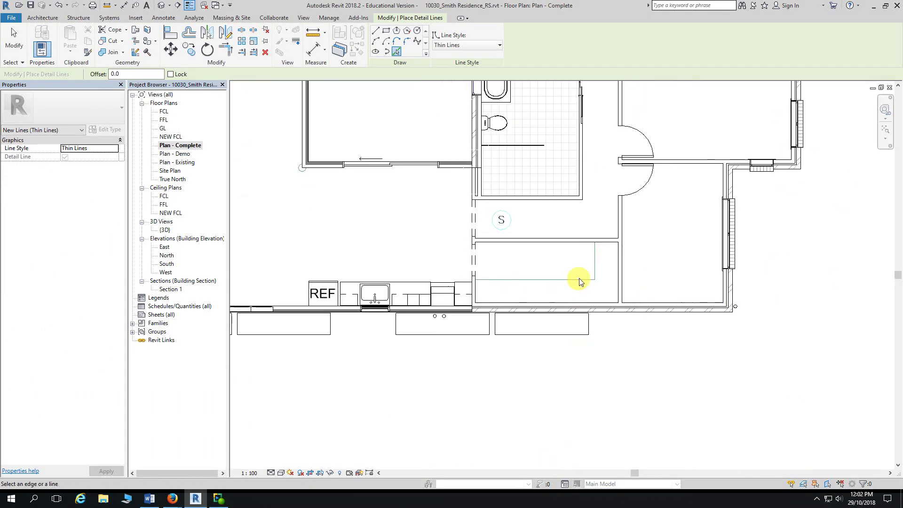
pyautogui.click(594, 259)
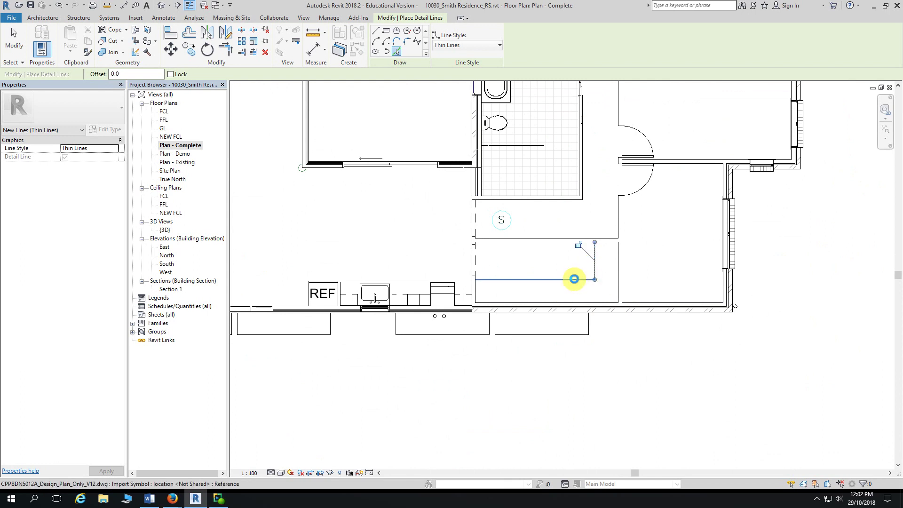
# Step: Trace the narrow joinery outline against the living room's outer wall with Thin Lines detail lines, finishing the command
pyautogui.moveTo(479, 373); pyautogui.dragTo(700, 371, button='middle')
pyautogui.scroll(2, 354, 278)
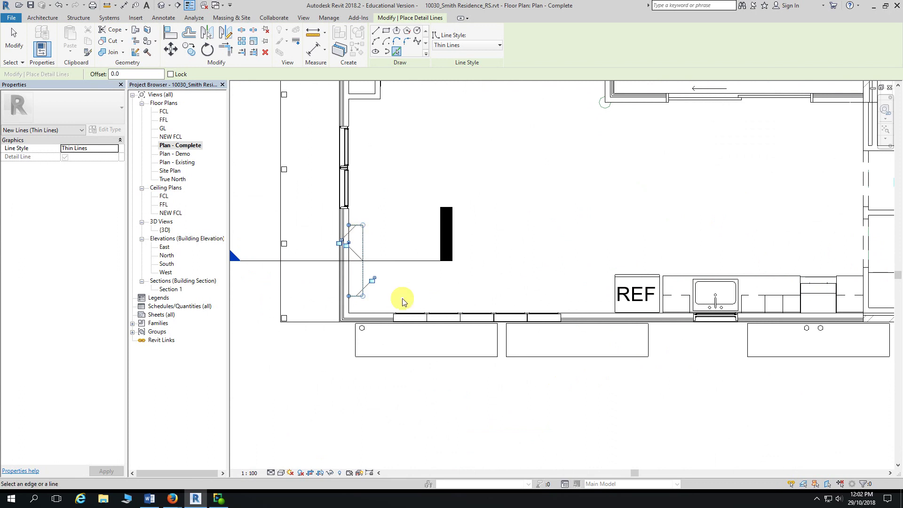
pyautogui.press('Escape')
pyautogui.press('Escape')
# Step: Trace the dashed hanging and shelf lines in the robe beside the laundry using Dash - 0.1 pen detail lines
pyautogui.scroll(-3, 427, 401)
pyautogui.scroll(2, 664, 419)
pyautogui.scroll(3, 837, 332)
pyautogui.moveTo(837, 332); pyautogui.dragTo(812, 345, button='middle')
pyautogui.scroll(3, 575, 137)
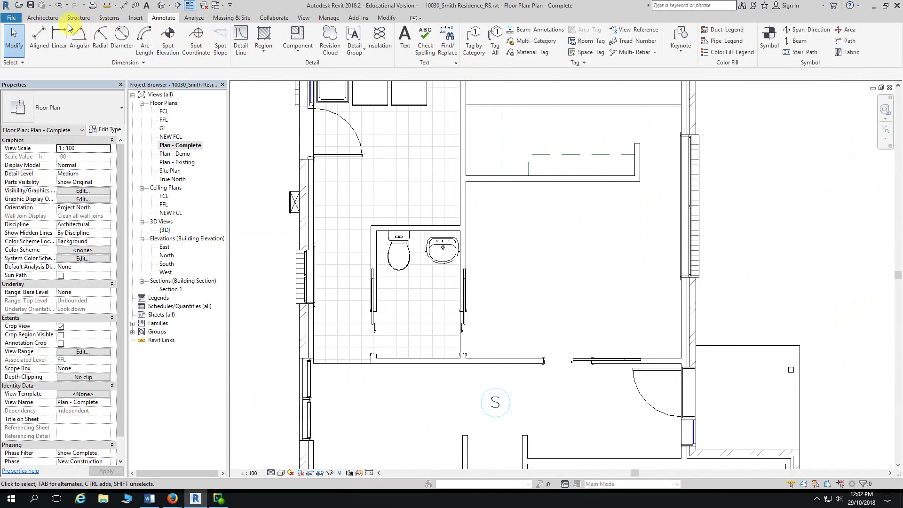
pyautogui.click(240, 44)
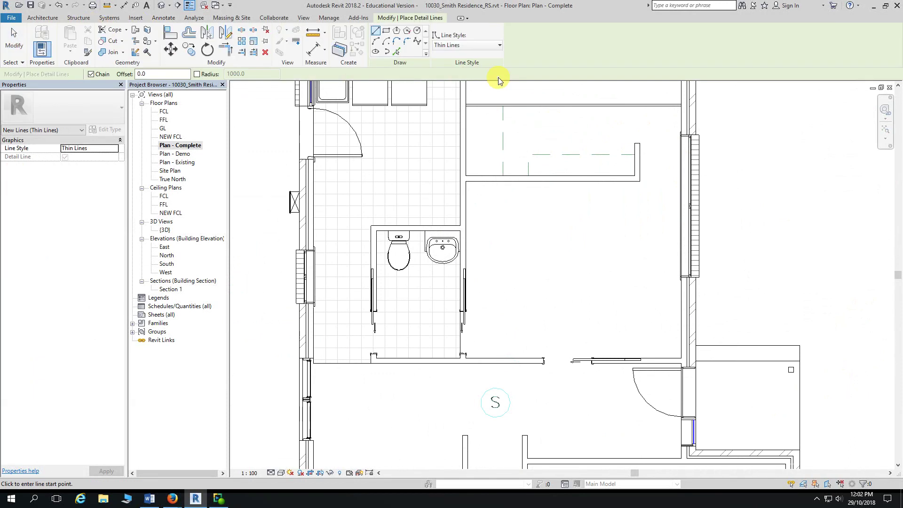
pyautogui.click(487, 46)
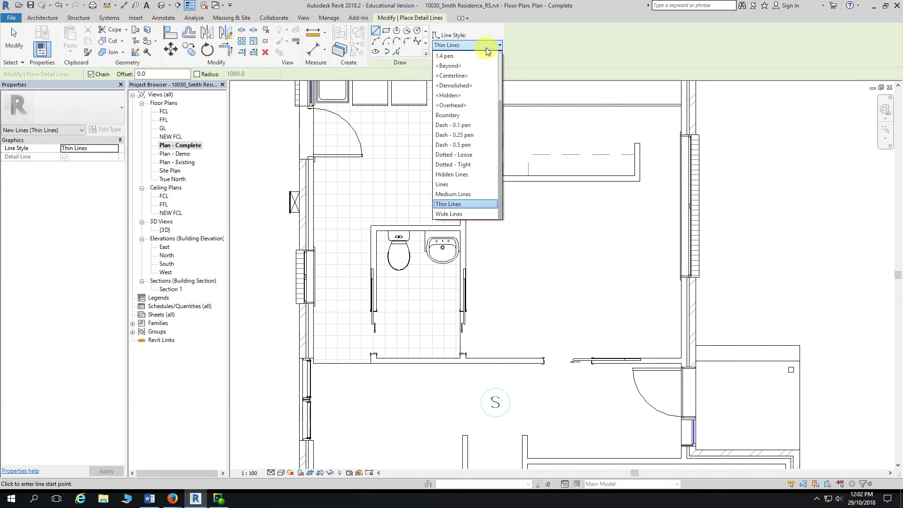
pyautogui.click(470, 126)
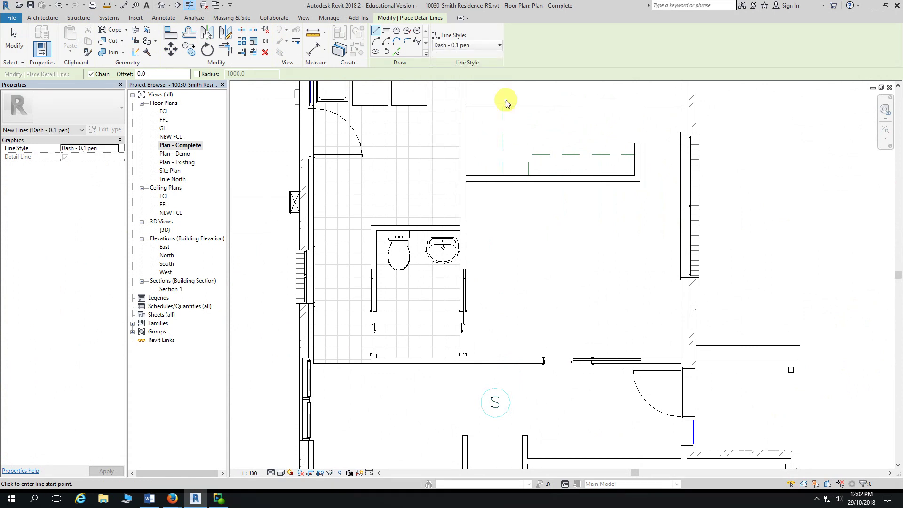
pyautogui.click(396, 51)
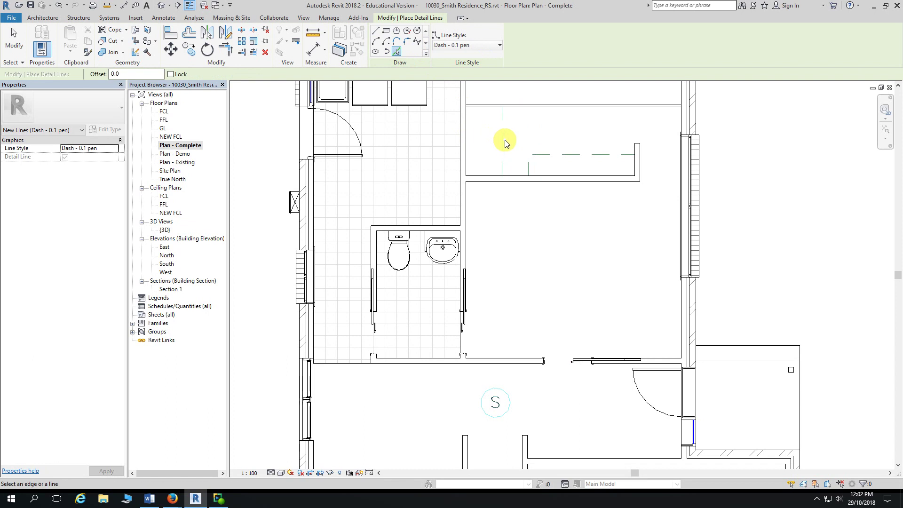
pyautogui.click(544, 154)
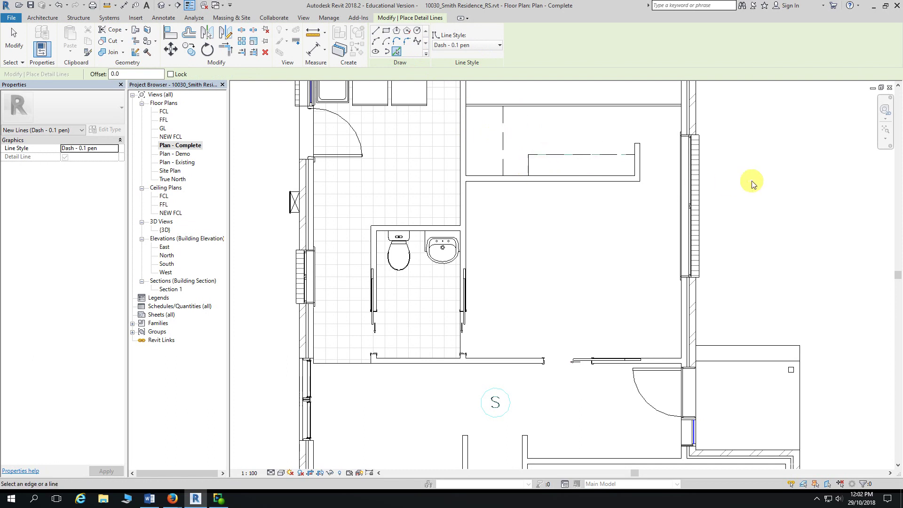
pyautogui.press('Escape')
pyautogui.press('Escape')
# Step: Set the visual style of the Plan - Complete view to Wireframe
pyautogui.scroll(-3, 751, 183)
pyautogui.moveTo(770, 177); pyautogui.dragTo(770, 168, button='middle')
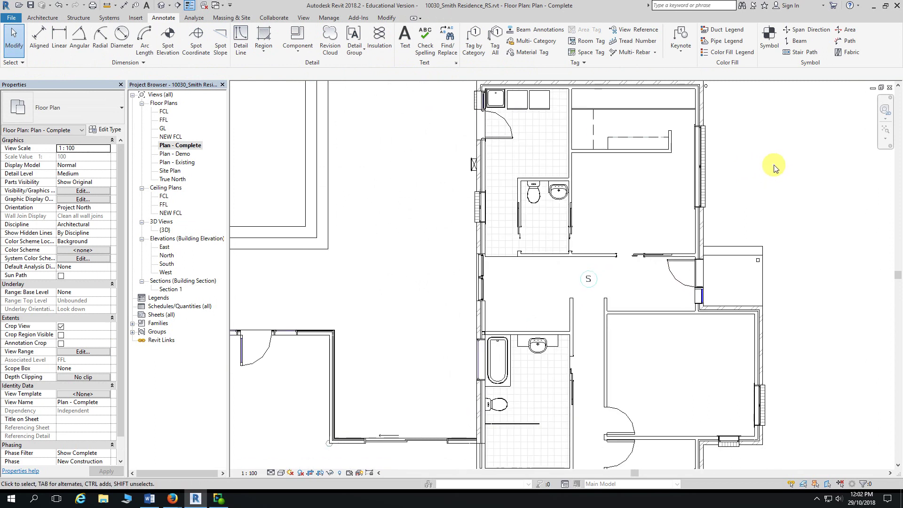
pyautogui.moveTo(782, 177); pyautogui.dragTo(761, 145, button='middle')
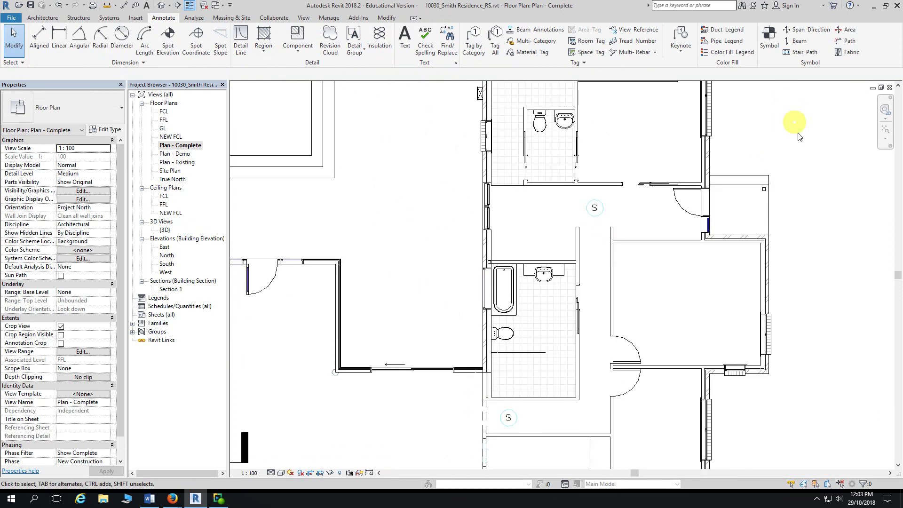
pyautogui.moveTo(810, 190)
pyautogui.mouseDown(button='middle')
pyautogui.moveTo(817, 181)
pyautogui.moveTo(802, 180)
pyautogui.mouseUp(button='middle')
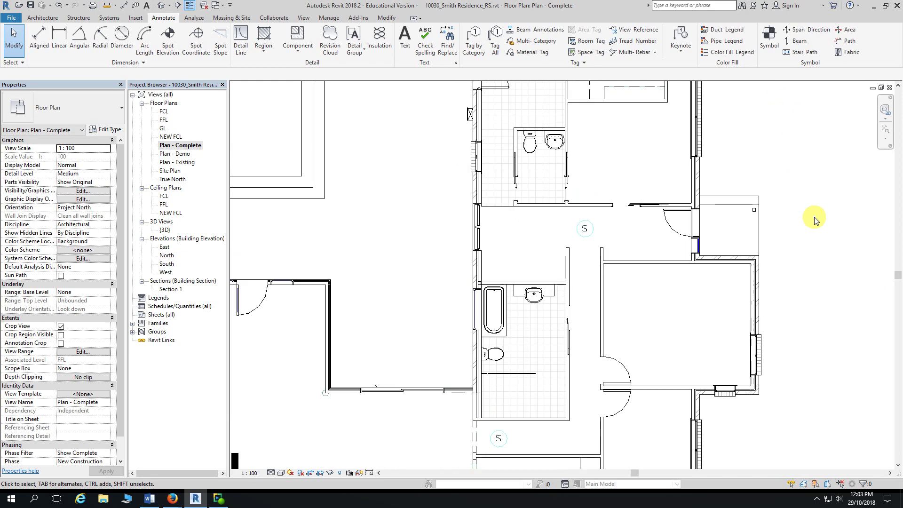
pyautogui.moveTo(399, 207); pyautogui.dragTo(441, 218, button='middle')
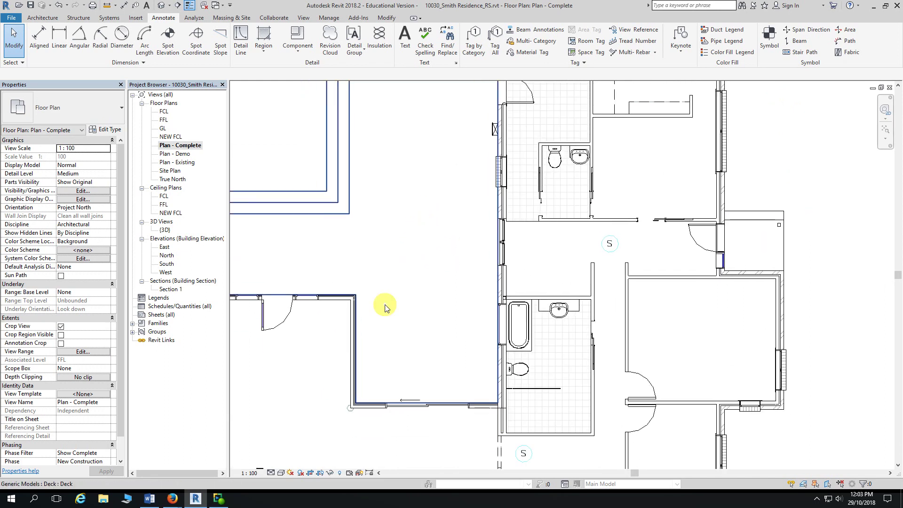
pyautogui.click(281, 473)
pyautogui.click(297, 416)
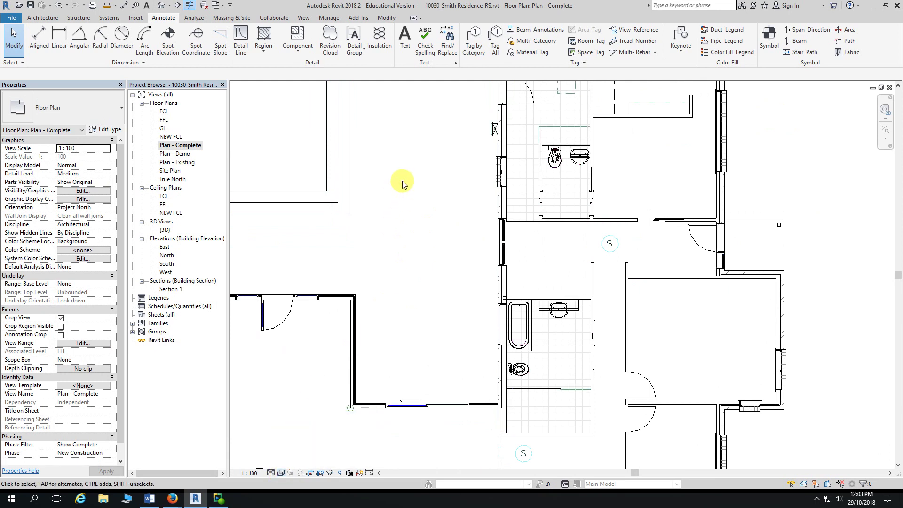
# Step: Examine the imported drawing's outlines for the masking regions in the laundry, behind the toilet wall and beside the bathroom shower screen
pyautogui.moveTo(403, 182); pyautogui.dragTo(394, 225, button='middle')
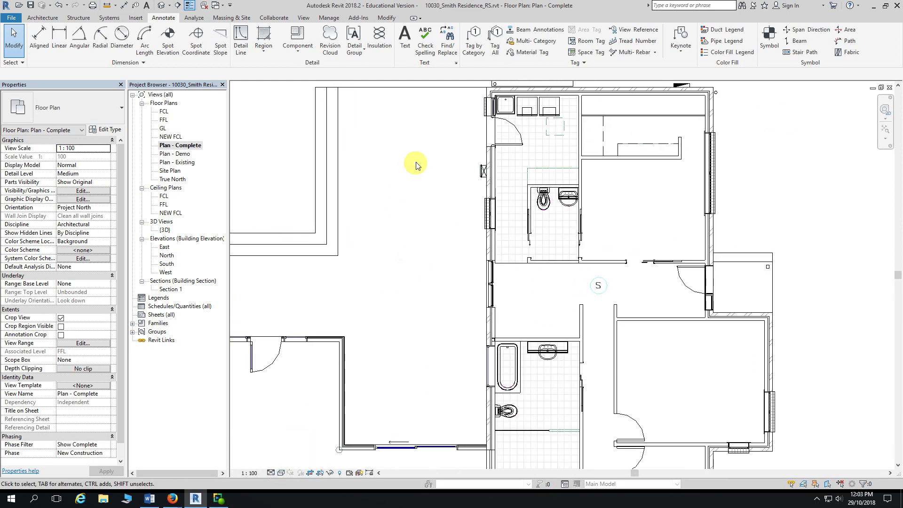
pyautogui.scroll(2, 429, 146)
pyautogui.moveTo(455, 155); pyautogui.dragTo(314, 192, button='middle')
pyautogui.scroll(2, 399, 175)
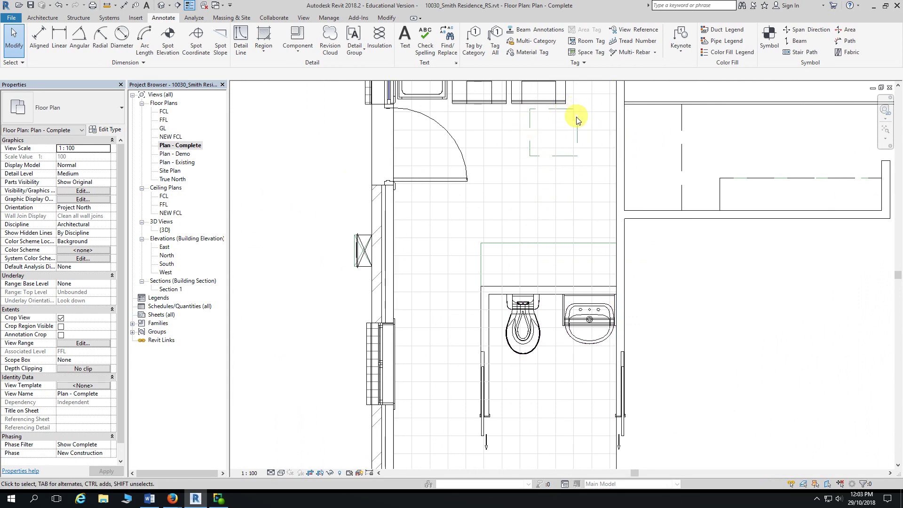
pyautogui.moveTo(551, 209)
pyautogui.mouseDown(button='middle')
pyautogui.moveTo(571, 226)
pyautogui.moveTo(590, 185)
pyautogui.mouseUp(button='middle')
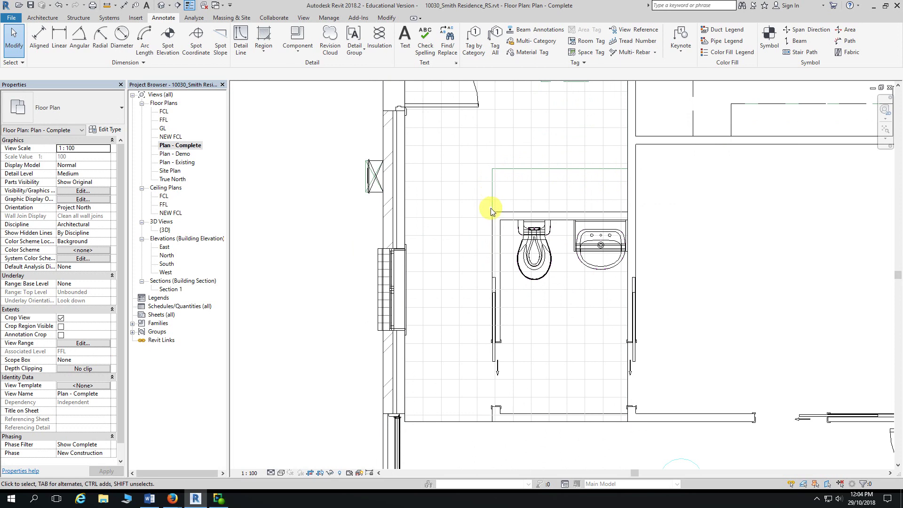
pyautogui.moveTo(494, 353); pyautogui.dragTo(510, 32, button='middle')
pyautogui.moveTo(532, 361); pyautogui.dragTo(528, 112, button='middle')
pyautogui.scroll(2, 571, 247)
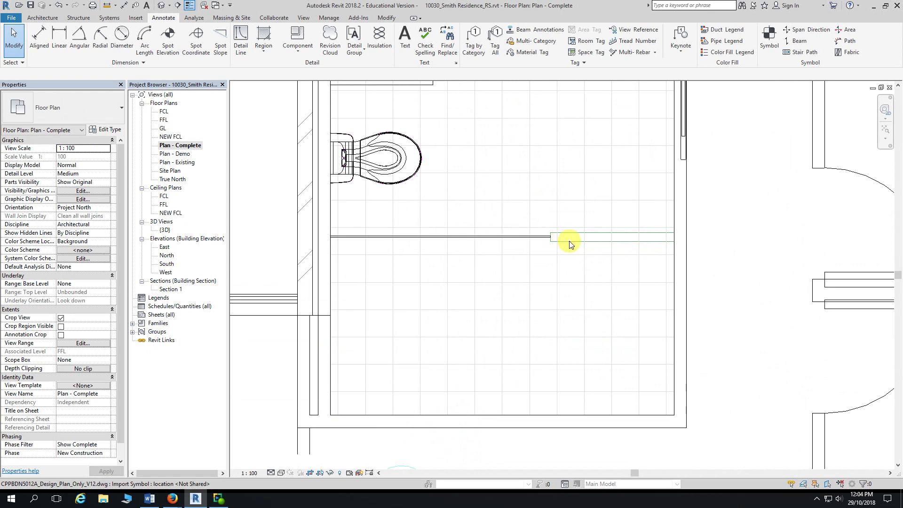
pyautogui.scroll(-4, 582, 241)
pyautogui.moveTo(313, 191); pyautogui.dragTo(330, 276, button='middle')
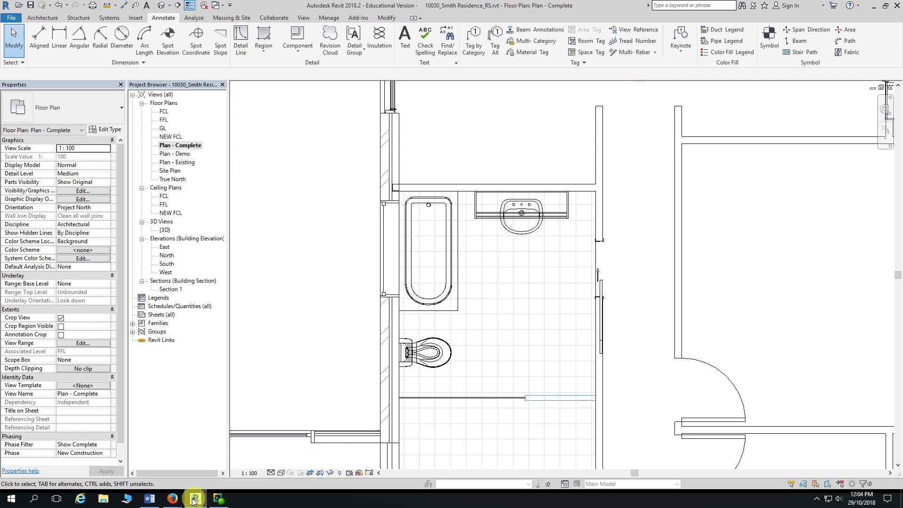
# Step: Switch to the linework PDF in Firefox and read the boundary line styles for the laundry and toilet wall masking regions
pyautogui.click(172, 498)
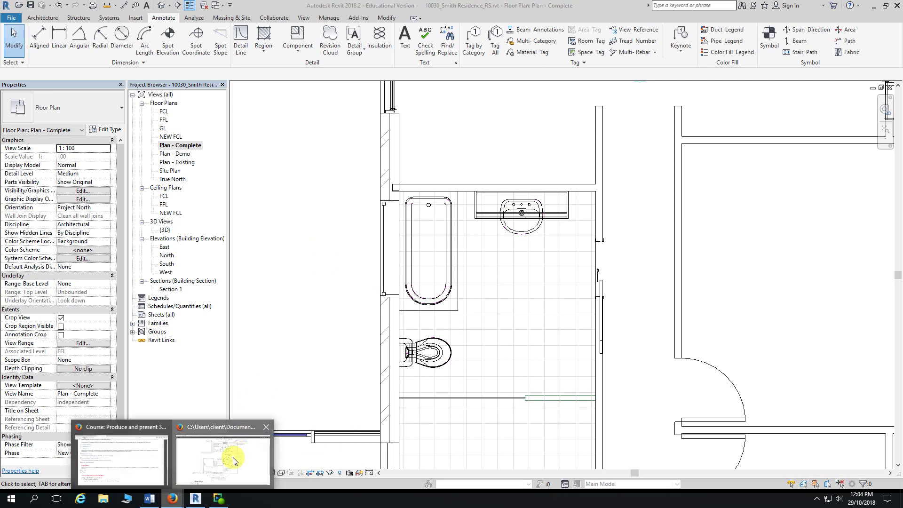
pyautogui.click(233, 458)
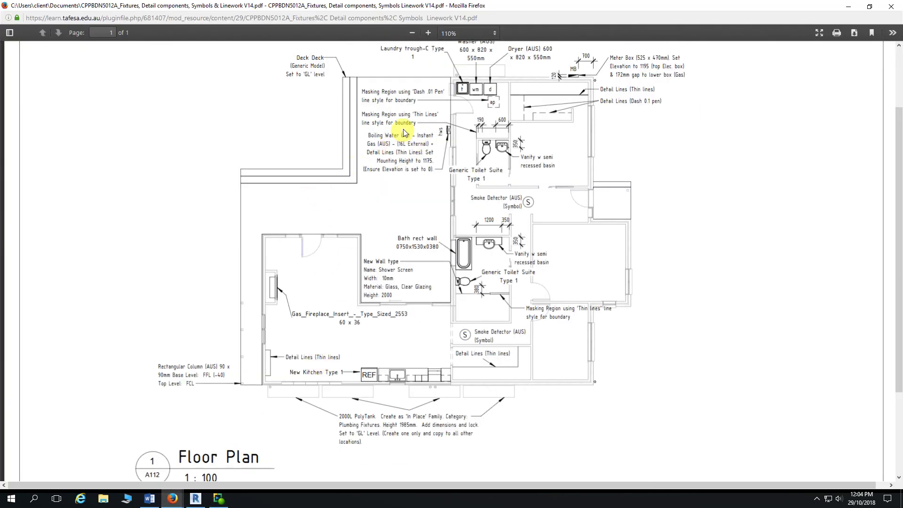
pyautogui.keyDown('ctrl'); pyautogui.scroll(4, 418, 114); pyautogui.keyUp('ctrl')
pyautogui.keyDown('ctrl'); pyautogui.scroll(3, 420, 122); pyautogui.keyUp('ctrl')
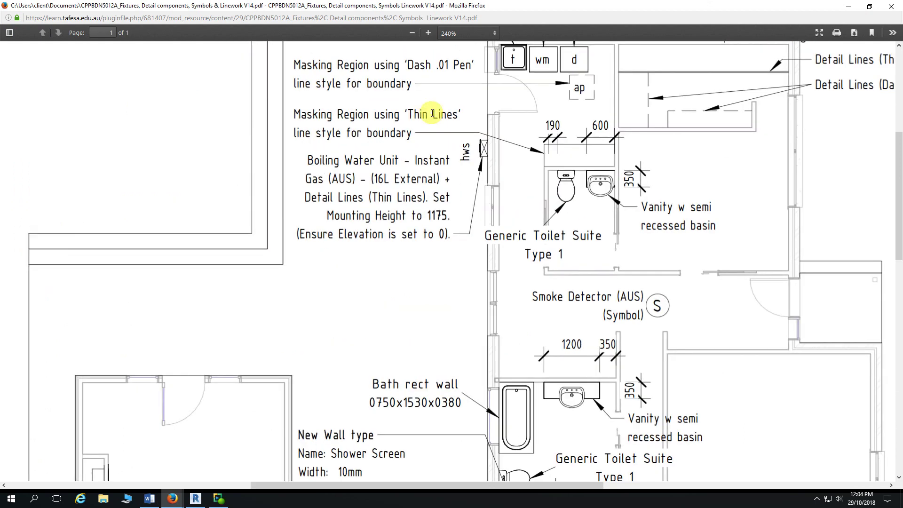
pyautogui.keyDown('ctrl'); pyautogui.scroll(3, 450, 140); pyautogui.keyUp('ctrl')
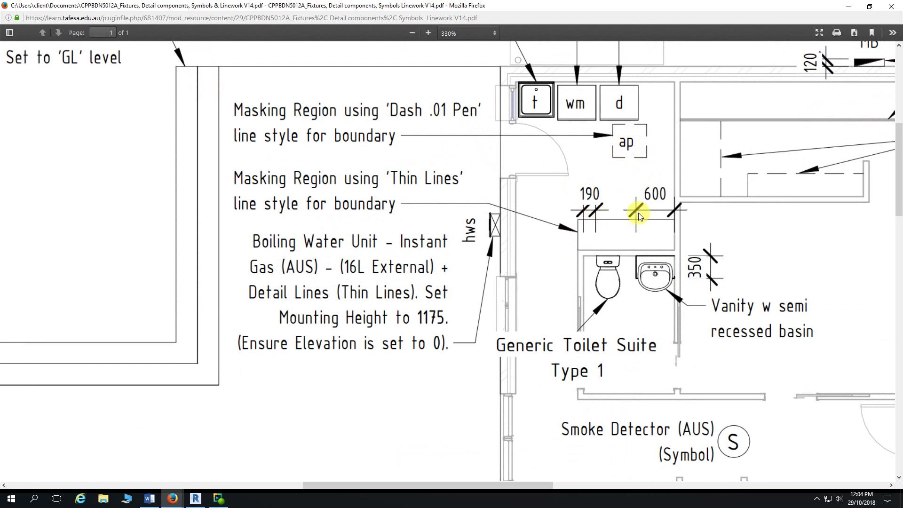
pyautogui.scroll(-1, 628, 225)
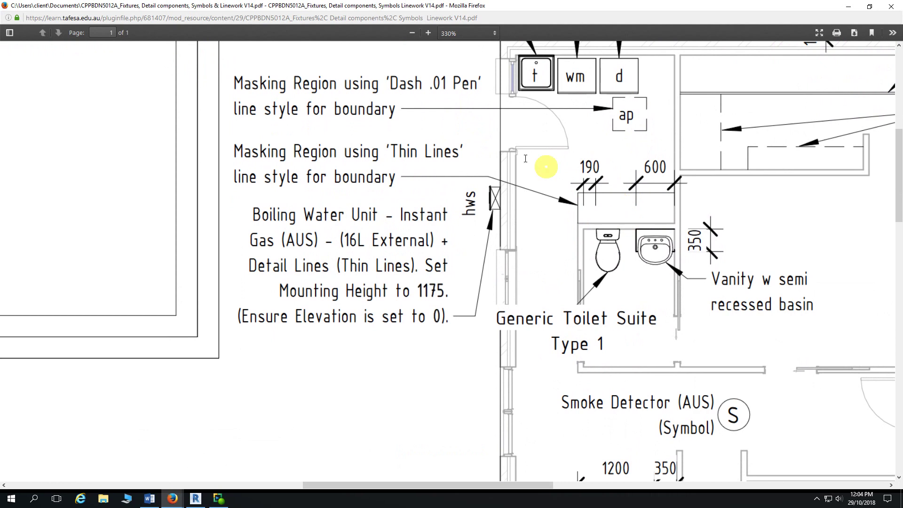
pyautogui.moveTo(234, 84); pyautogui.dragTo(335, 87)
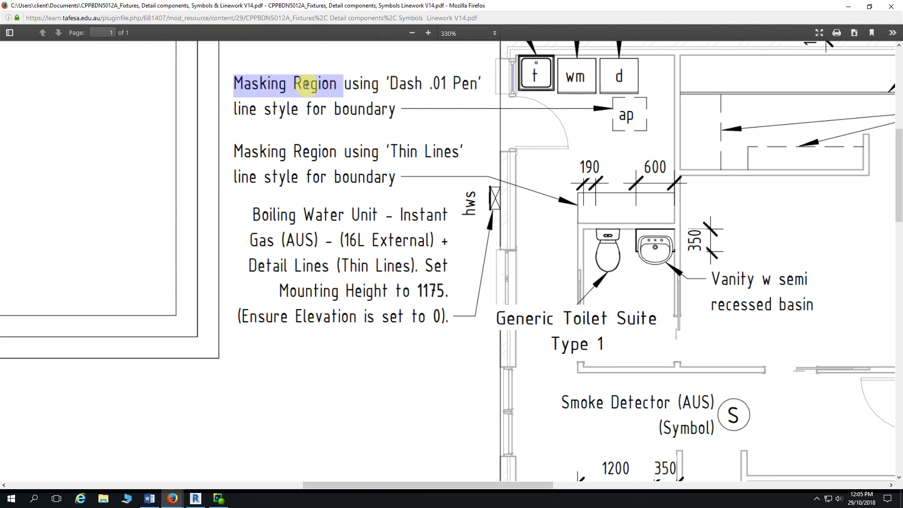
pyautogui.moveTo(387, 83); pyautogui.dragTo(477, 82)
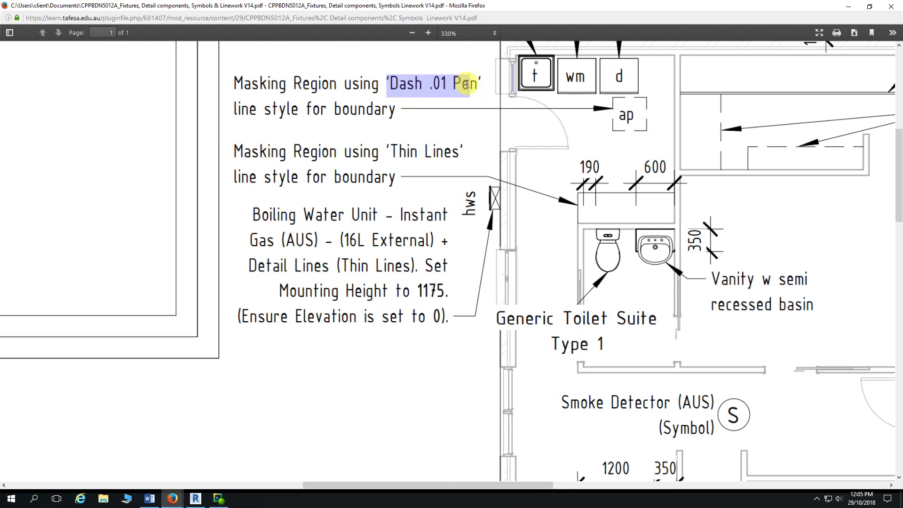
pyautogui.scroll(-2, 475, 117)
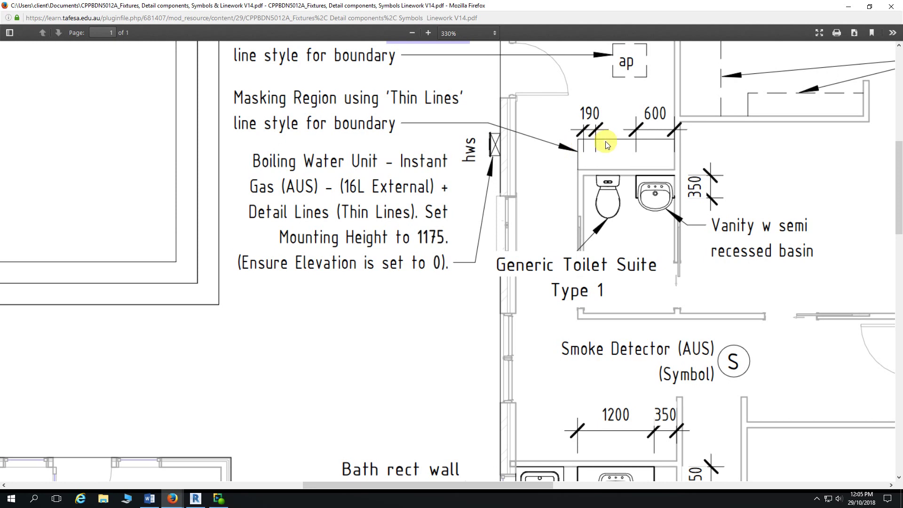
pyautogui.moveTo(386, 93); pyautogui.dragTo(462, 94)
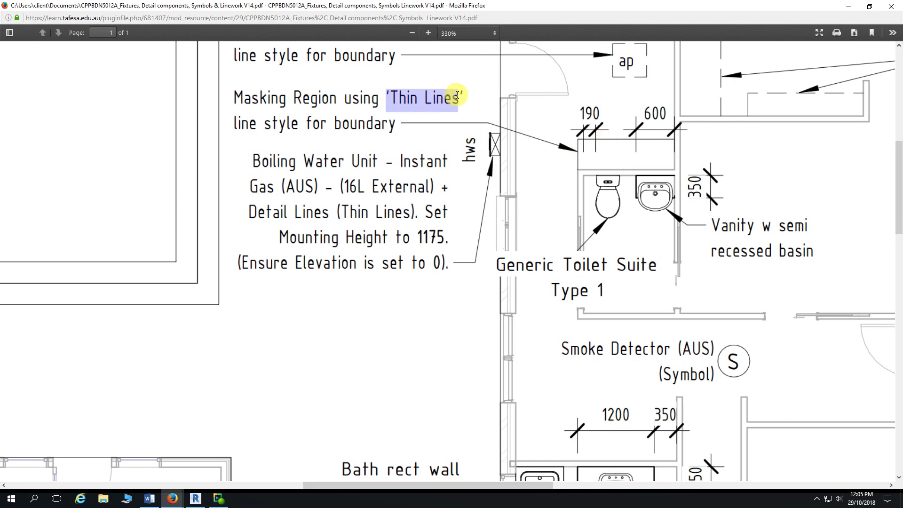
# Step: Read the PDF's masking region note beside the bathroom shower screen, and return to Revit
pyautogui.scroll(-10, 526, 186)
pyautogui.scroll(-8, 555, 186)
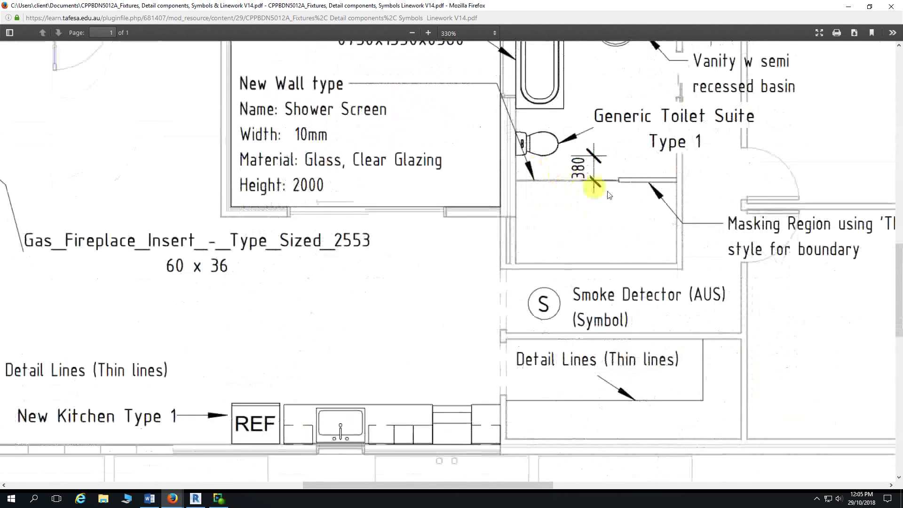
pyautogui.moveTo(561, 490); pyautogui.dragTo(615, 476)
pyautogui.scroll(-2, 634, 336)
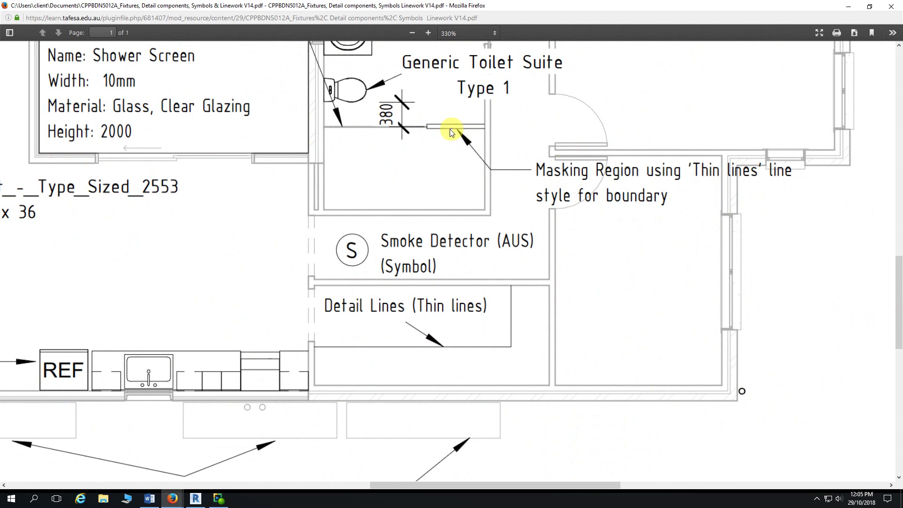
pyautogui.moveTo(693, 170); pyautogui.dragTo(755, 170)
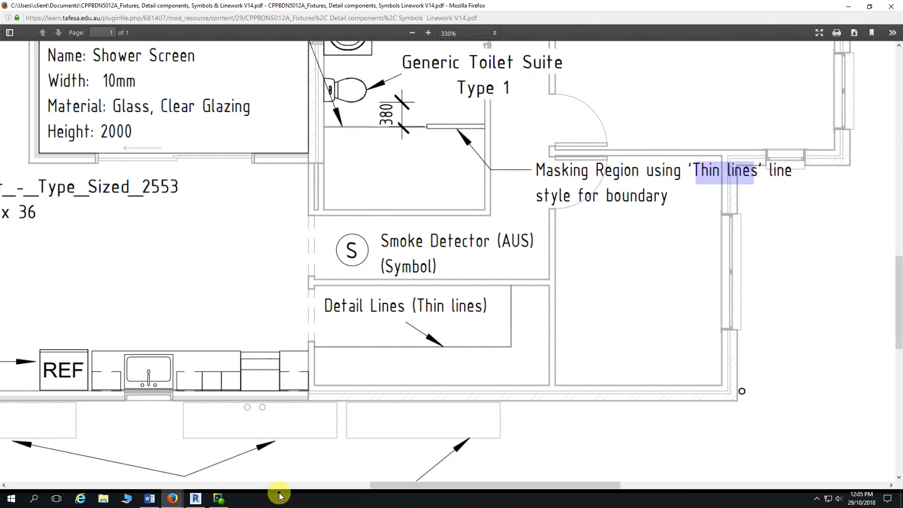
pyautogui.click(197, 499)
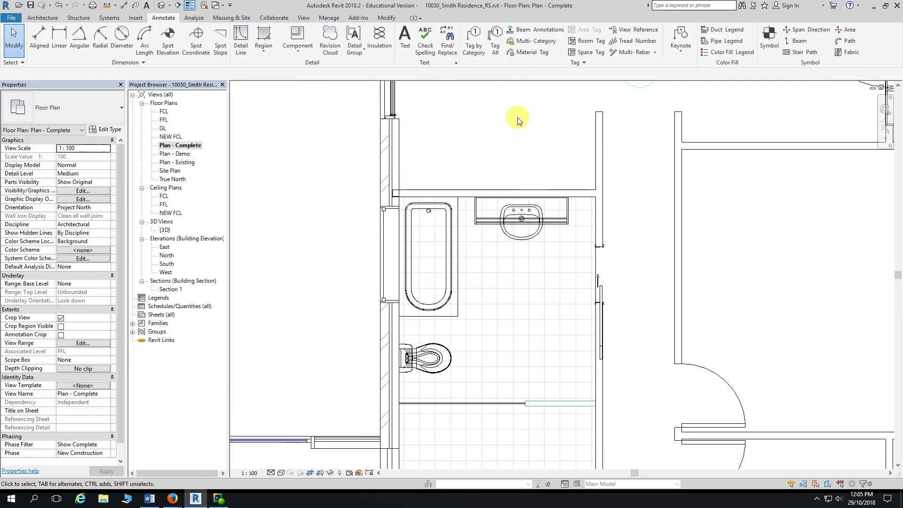
# Step: Start a Thin Lines masking region beside the shower screen, picking the imported outline's end and two long edges as boundary
pyautogui.scroll(-3, 518, 323)
pyautogui.scroll(5, 520, 383)
pyautogui.scroll(2, 529, 390)
pyautogui.moveTo(558, 372); pyautogui.dragTo(540, 232, button='middle')
pyautogui.scroll(1, 541, 233)
pyautogui.scroll(1, 540, 232)
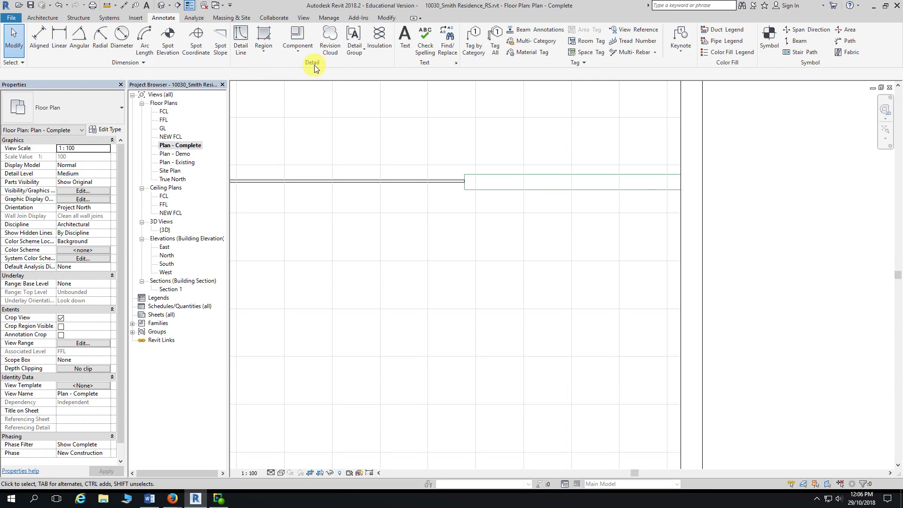
pyautogui.click(265, 51)
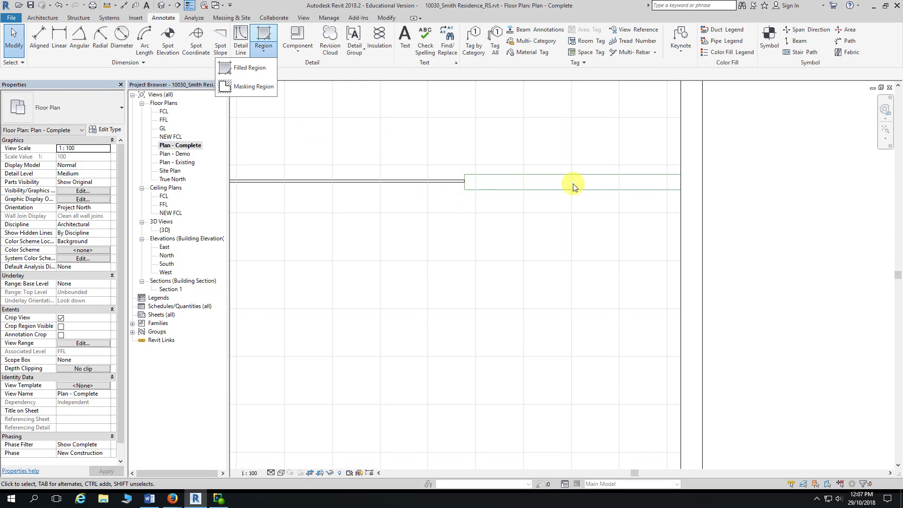
pyautogui.click(261, 88)
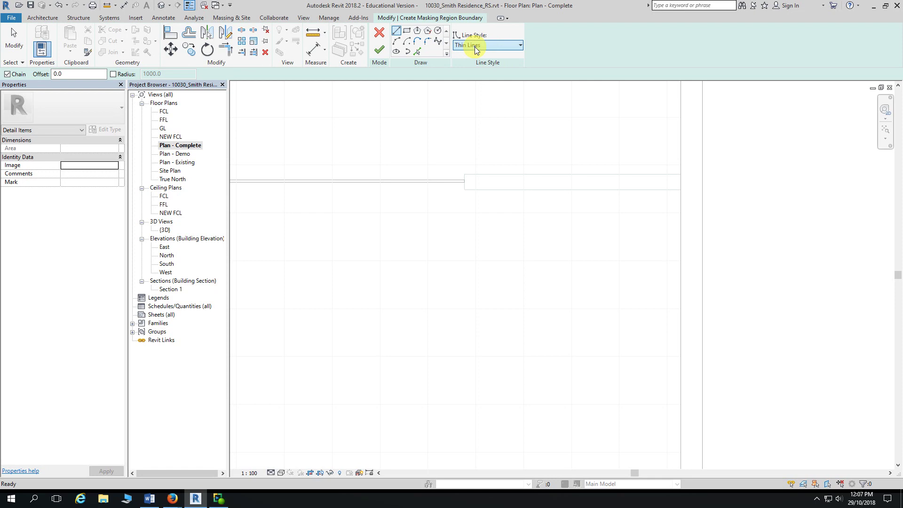
pyautogui.click(417, 52)
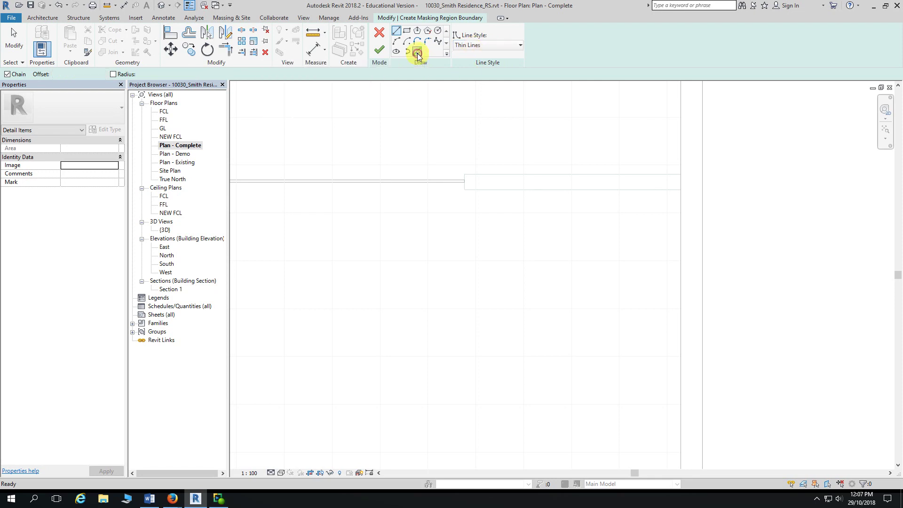
pyautogui.scroll(2, 498, 205)
pyautogui.click(447, 178)
pyautogui.click(492, 183)
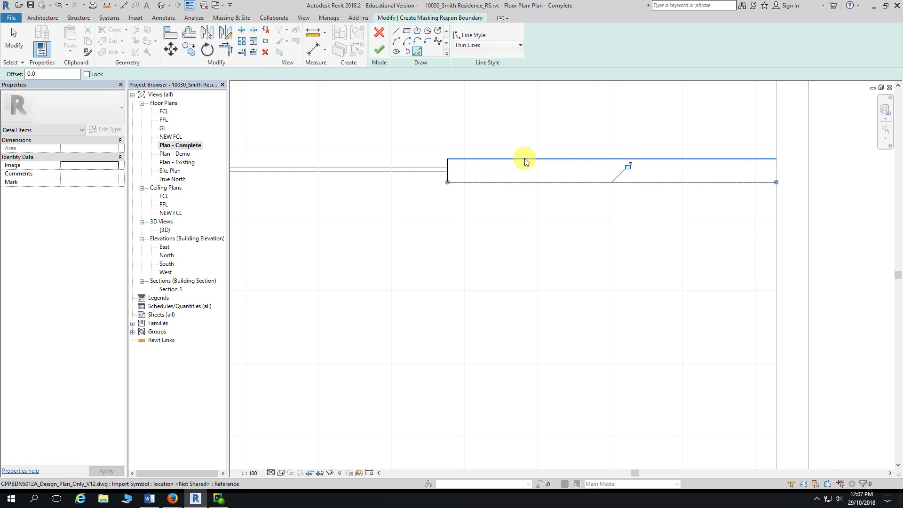
pyautogui.click(524, 158)
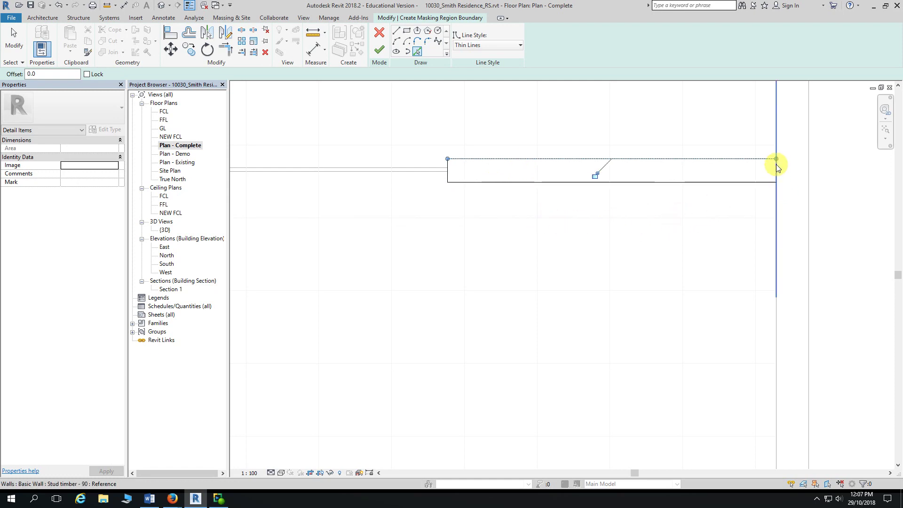
# Step: Close the masking region boundary with a line along the stud wall face and finish the region
pyautogui.click(396, 32)
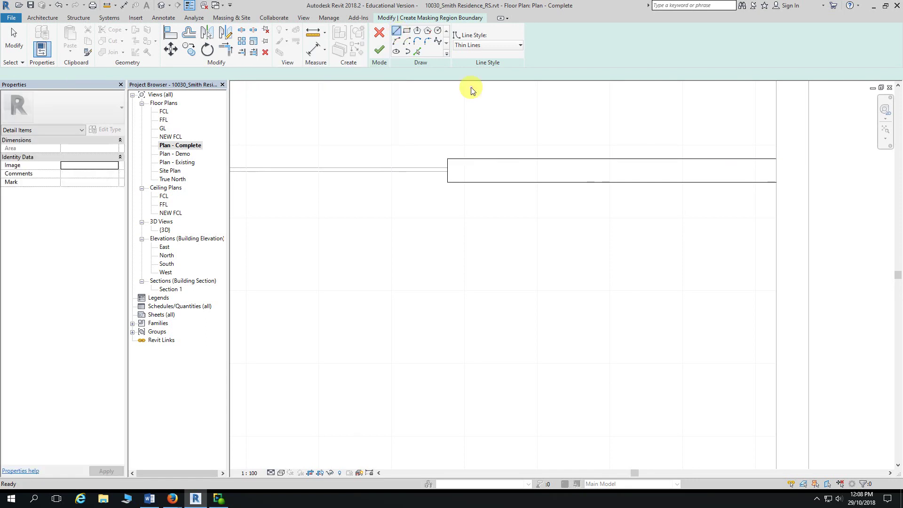
pyautogui.click(776, 159)
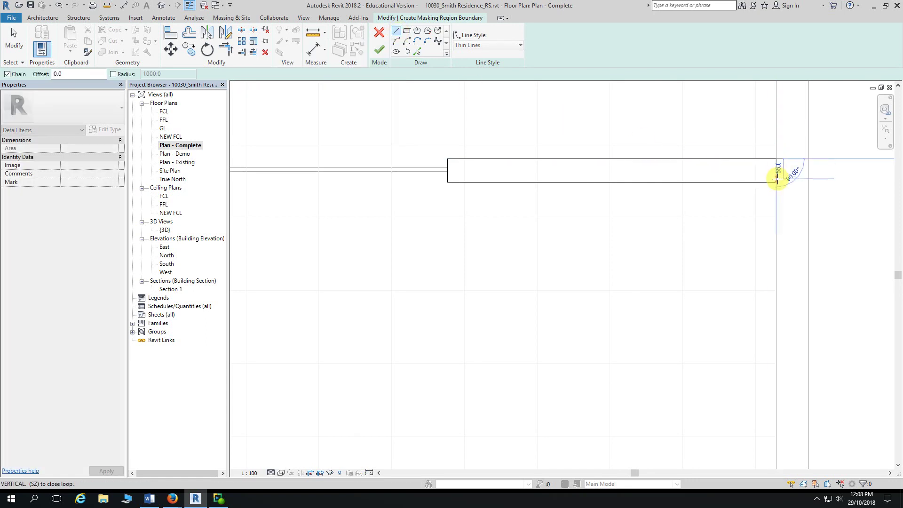
pyautogui.click(776, 182)
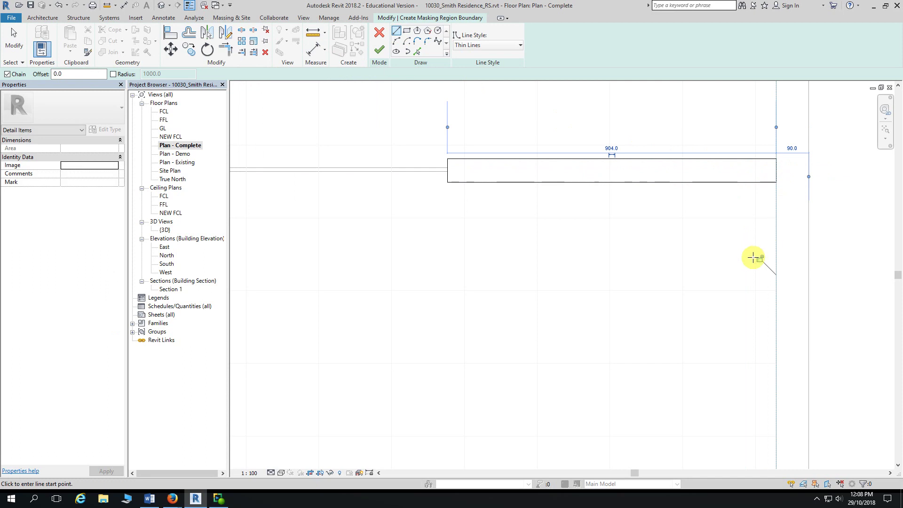
pyautogui.press('Escape')
pyautogui.press('Escape')
pyautogui.press('Tab')
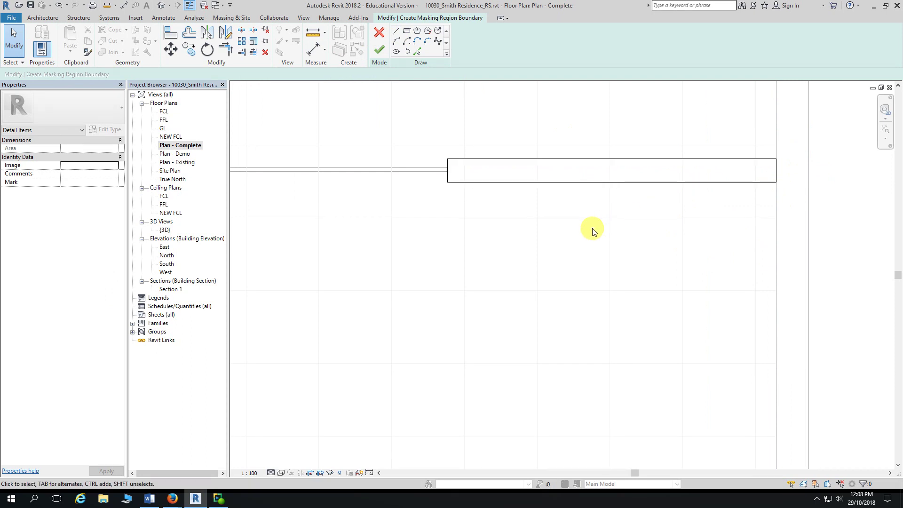
pyautogui.click(380, 50)
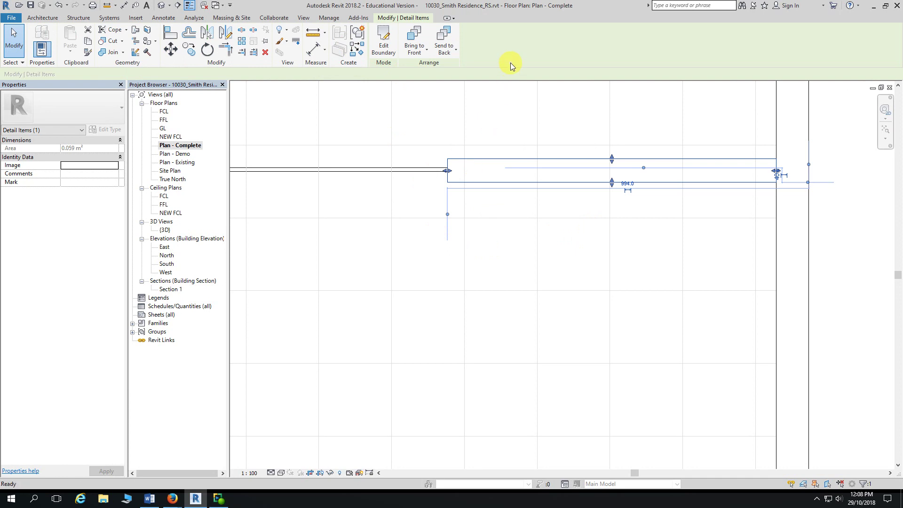
pyautogui.press('Escape')
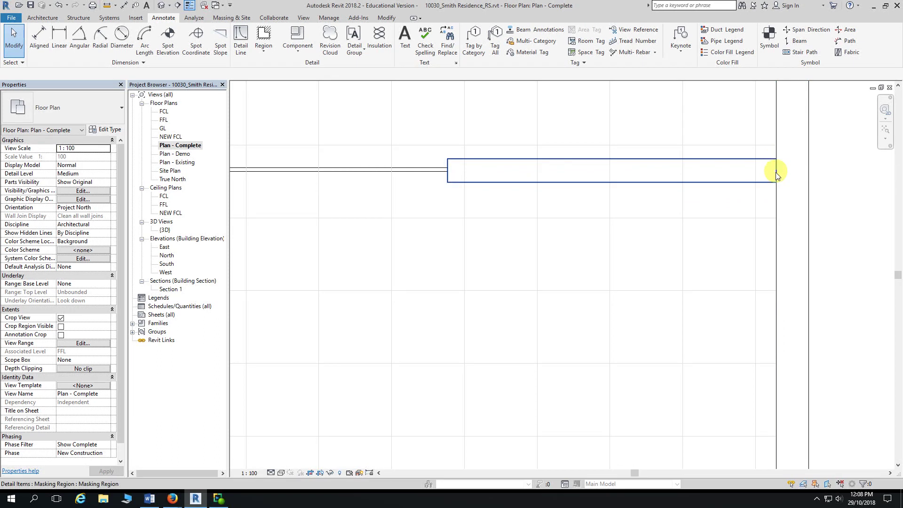
# Step: Delete the masking region beside the shower screen
pyautogui.click(583, 159)
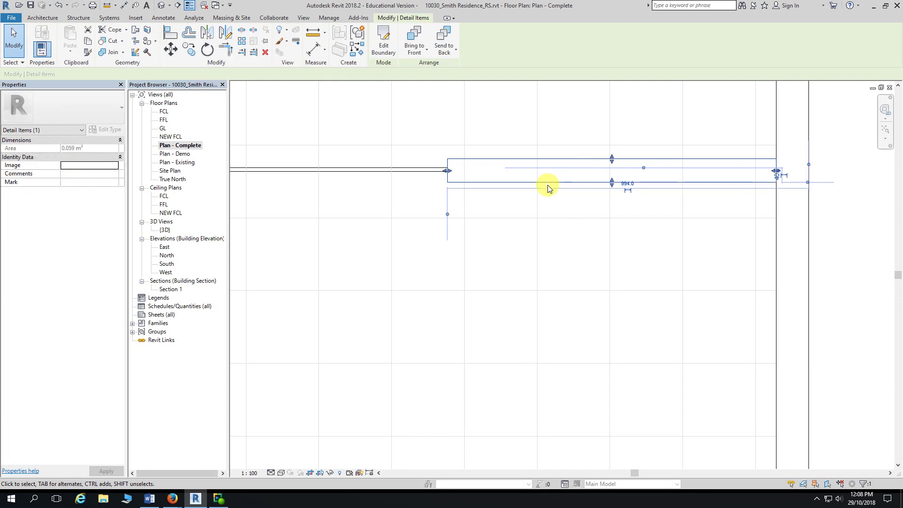
pyautogui.press('Escape')
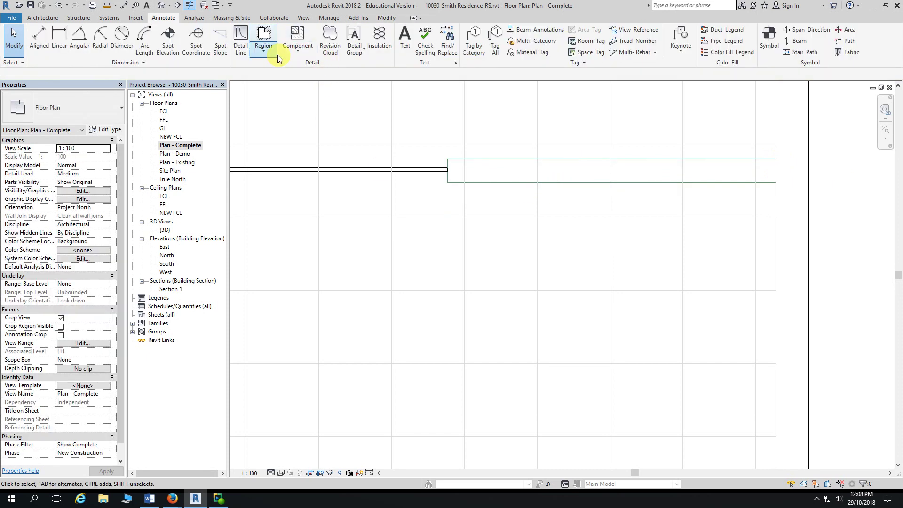
# Step: Create a rectangular Thin Lines masking region over the imported outline between the shower screen and the stud wall
pyautogui.click(263, 52)
pyautogui.click(263, 86)
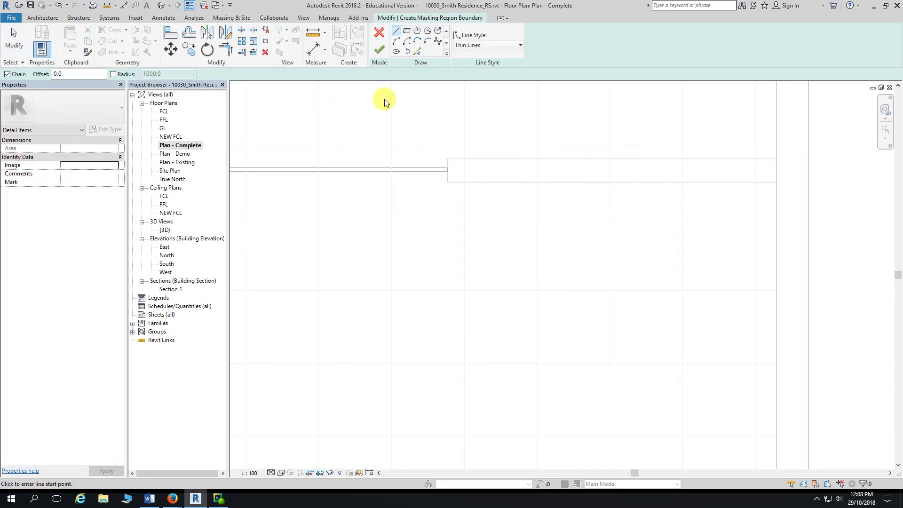
pyautogui.click(407, 33)
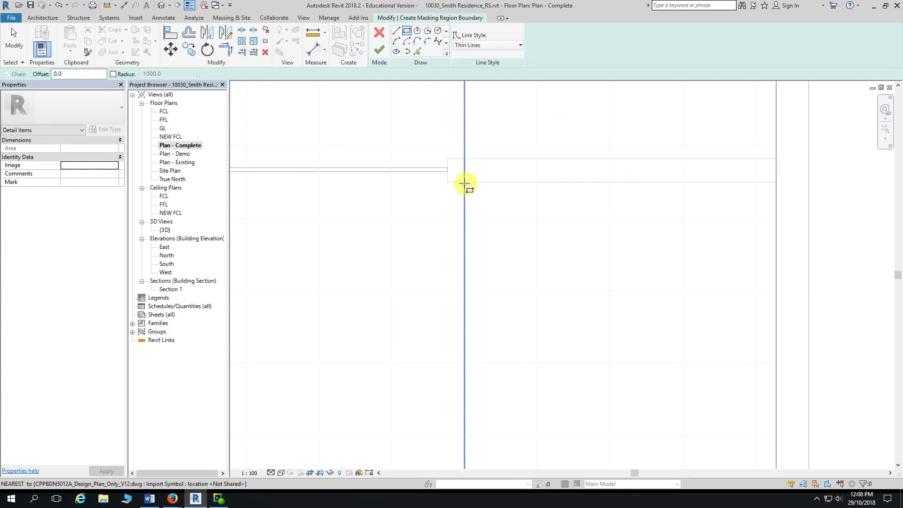
pyautogui.click(448, 182)
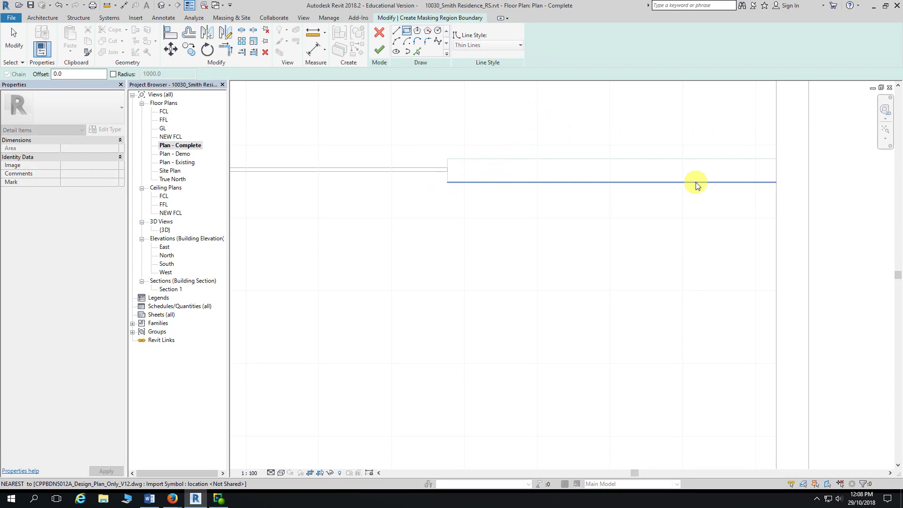
pyautogui.click(777, 158)
pyautogui.click(379, 49)
pyautogui.click(536, 236)
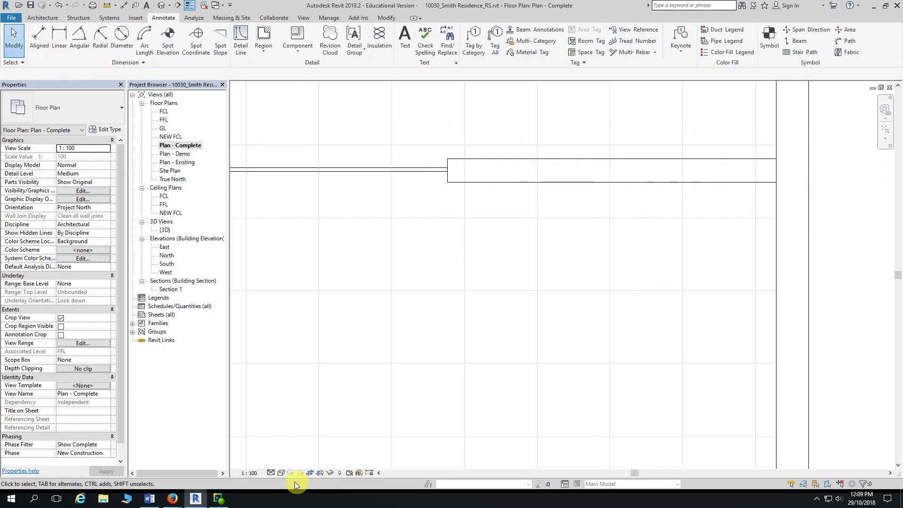
# Step: Set the visual style of the Plan - Complete view to Hidden Line
pyautogui.click(281, 473)
pyautogui.click(298, 427)
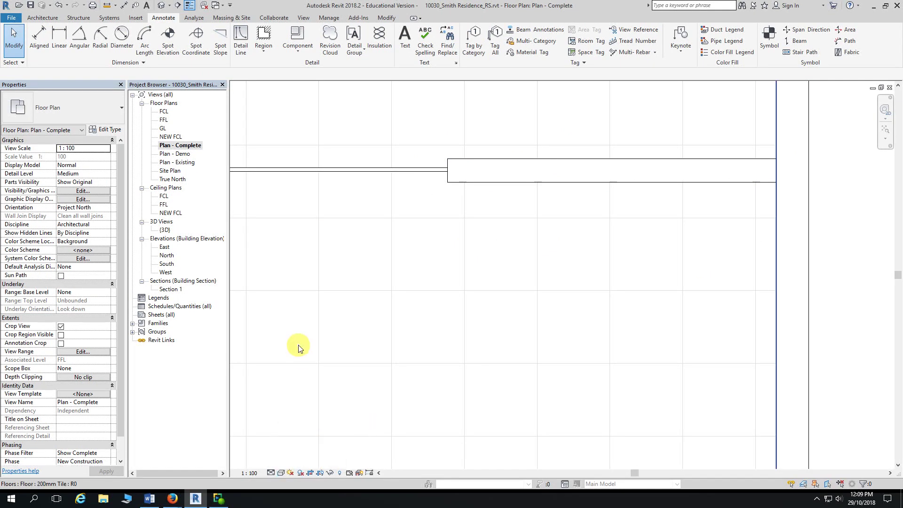
pyautogui.scroll(2, 496, 198)
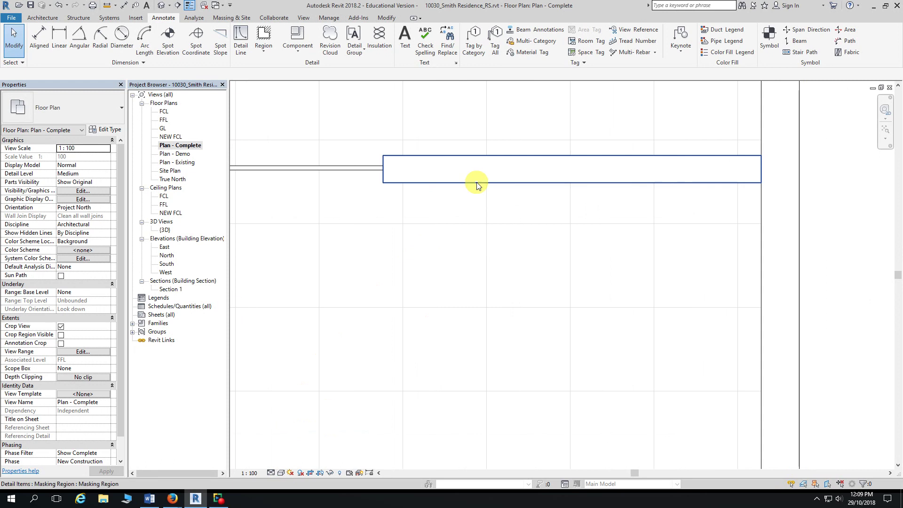
# Step: Move the masking region away from the shower screen and across the adjoining stud wall to test its masking
pyautogui.click(412, 156)
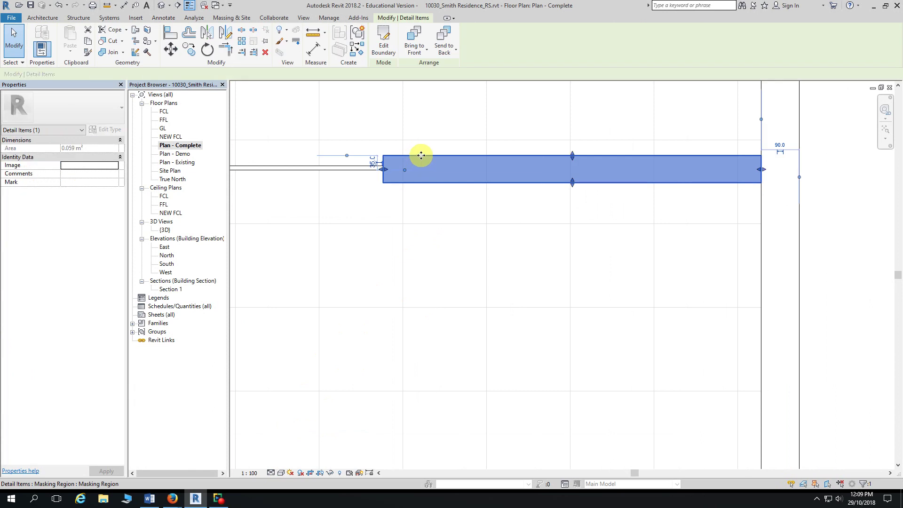
pyautogui.moveTo(421, 155); pyautogui.dragTo(515, 216)
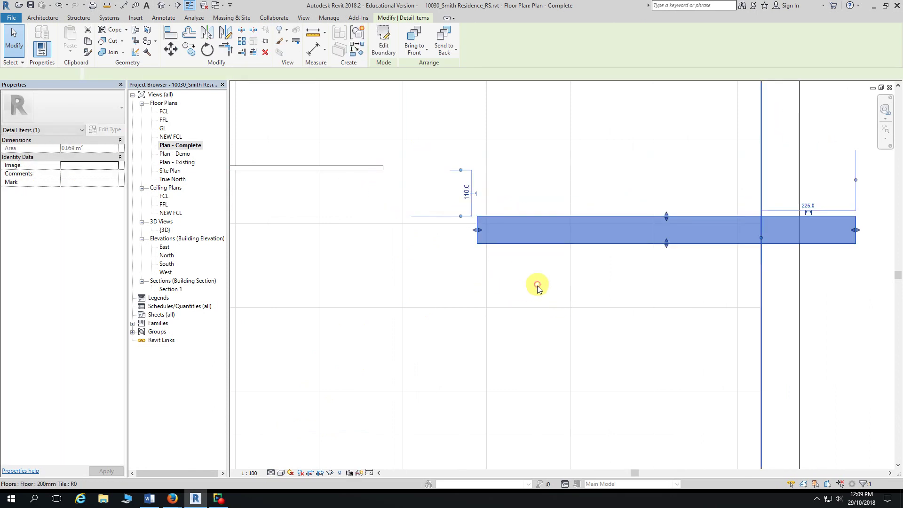
pyautogui.click(538, 287)
pyautogui.press('Escape')
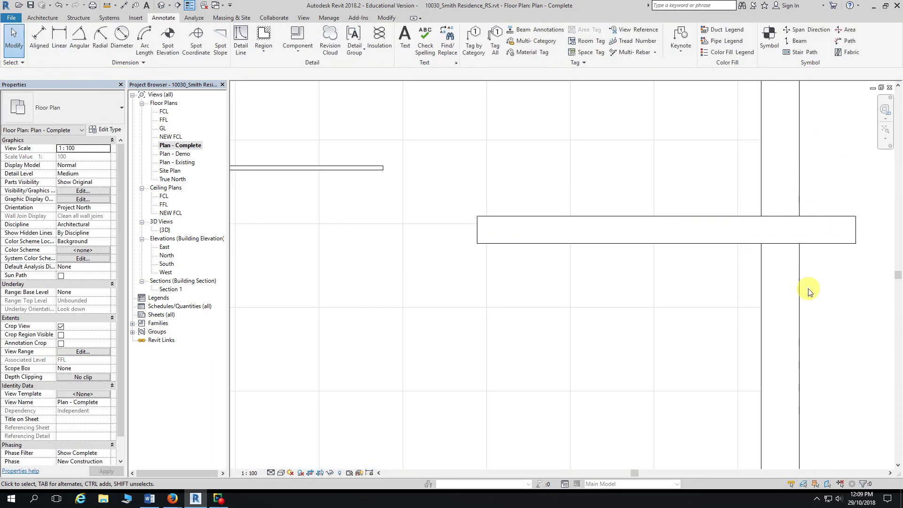
# Step: Move the masking region back over the end of the shower screen, clear of the stud wall
pyautogui.click(651, 225)
pyautogui.press('Escape')
pyautogui.moveTo(642, 215); pyautogui.dragTo(470, 156)
pyautogui.press('Escape')
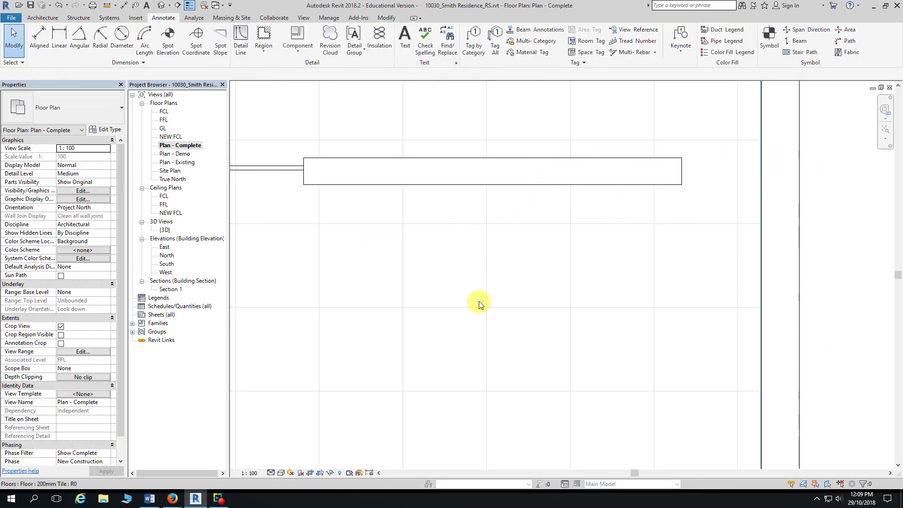
pyautogui.click(476, 161)
pyautogui.moveTo(476, 159); pyautogui.dragTo(543, 160)
pyautogui.press('Escape')
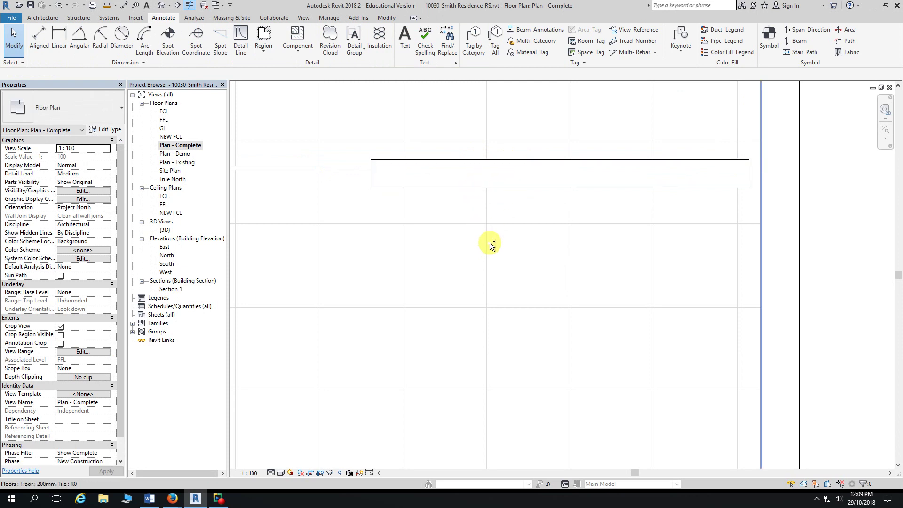
# Step: Undo the three test moves of the masking region beside the shower screen
pyautogui.hotkey('ctrl', 'z')
pyautogui.hotkey('ctrl', 'z')
pyautogui.hotkey('ctrl', 'z')
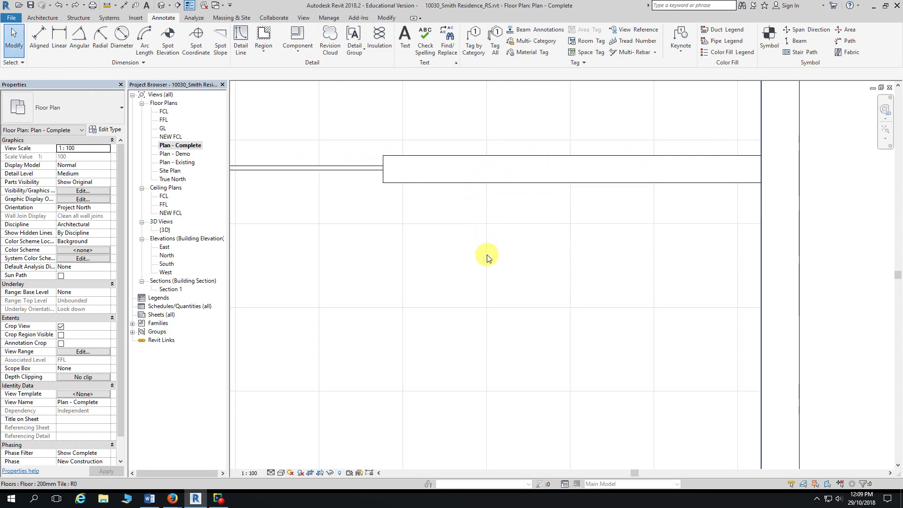
pyautogui.scroll(-3, 501, 177)
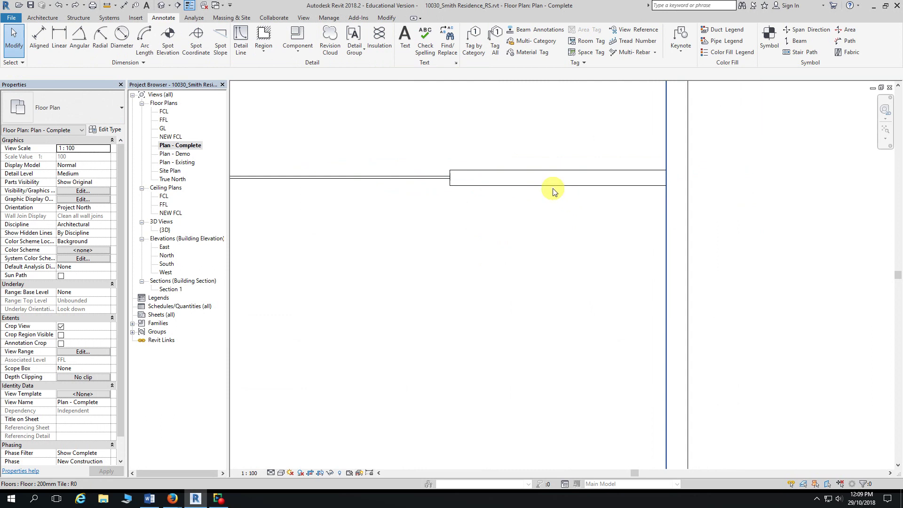
# Step: Set the Plan - Complete floor plan's visual style to Wireframe, with the laundry and toilet area in view
pyautogui.scroll(-3, 535, 176)
pyautogui.moveTo(530, 147); pyautogui.dragTo(548, 333, button='middle')
pyautogui.scroll(-2, 548, 333)
pyautogui.scroll(5, 604, 393)
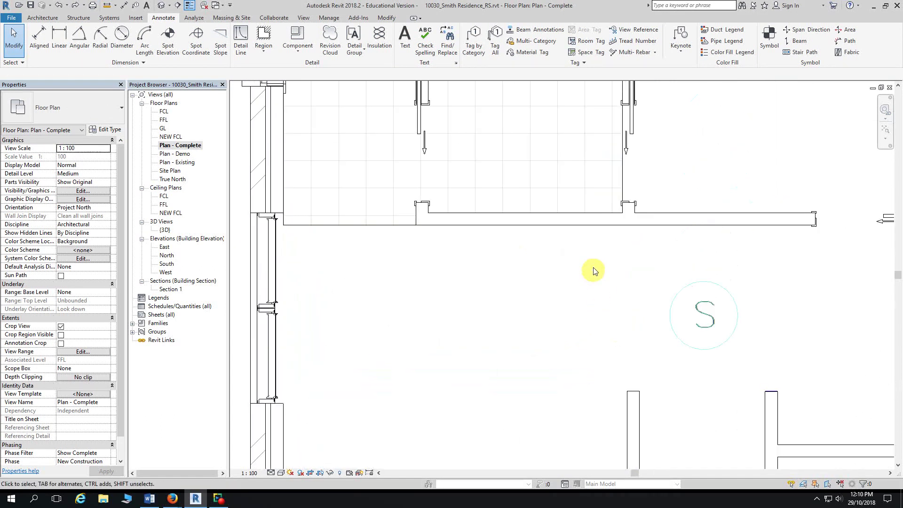
pyautogui.scroll(-2, 591, 363)
pyautogui.scroll(4, 550, 219)
pyautogui.moveTo(536, 208); pyautogui.dragTo(573, 320, button='middle')
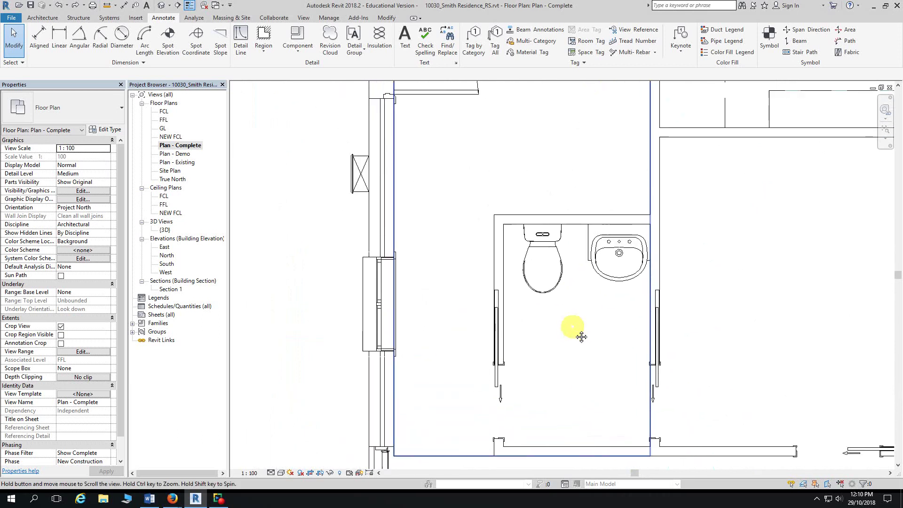
pyautogui.scroll(-2, 580, 329)
pyautogui.scroll(2, 555, 198)
pyautogui.moveTo(559, 176); pyautogui.dragTo(562, 196, button='middle')
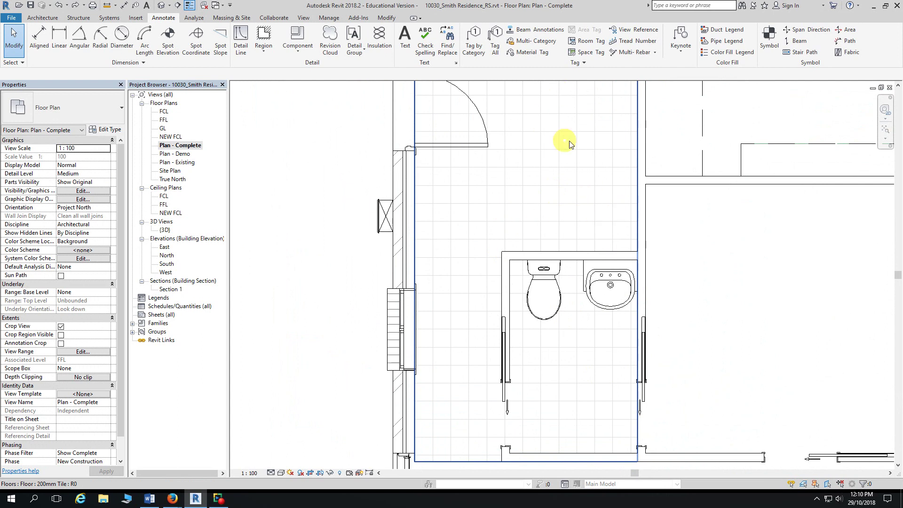
pyautogui.click(281, 473)
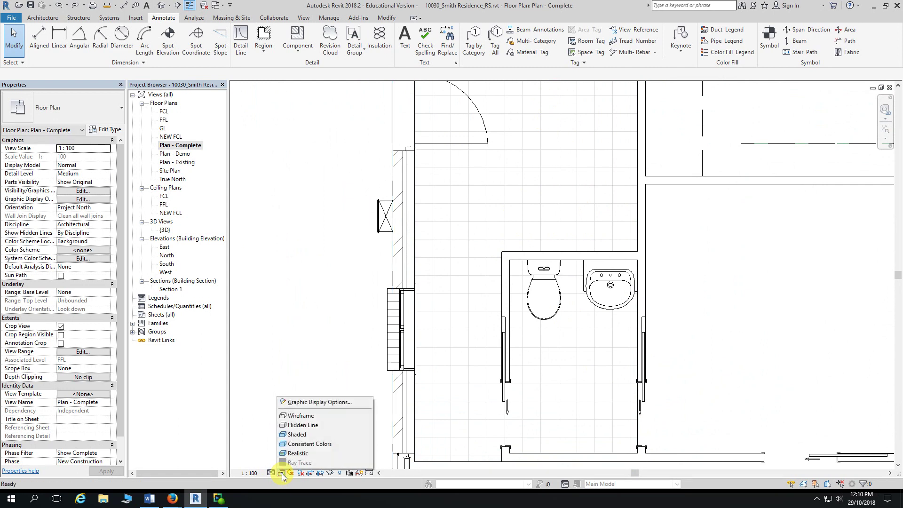
pyautogui.click(297, 416)
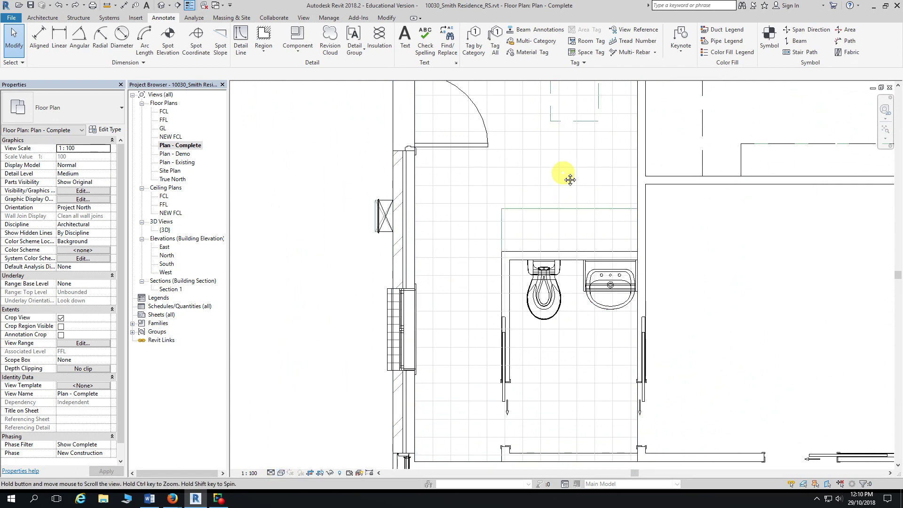
# Step: Create a rectangular masking region with Thin Lines, 480 mm deep, over the cupboard outline along the toilet wall's laundry side
pyautogui.scroll(3, 526, 222)
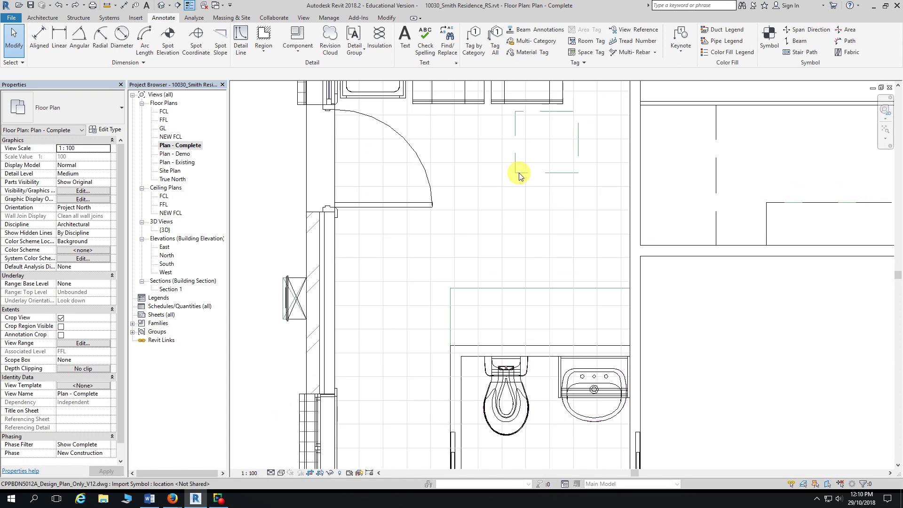
pyautogui.hscroll(1, 519, 176)
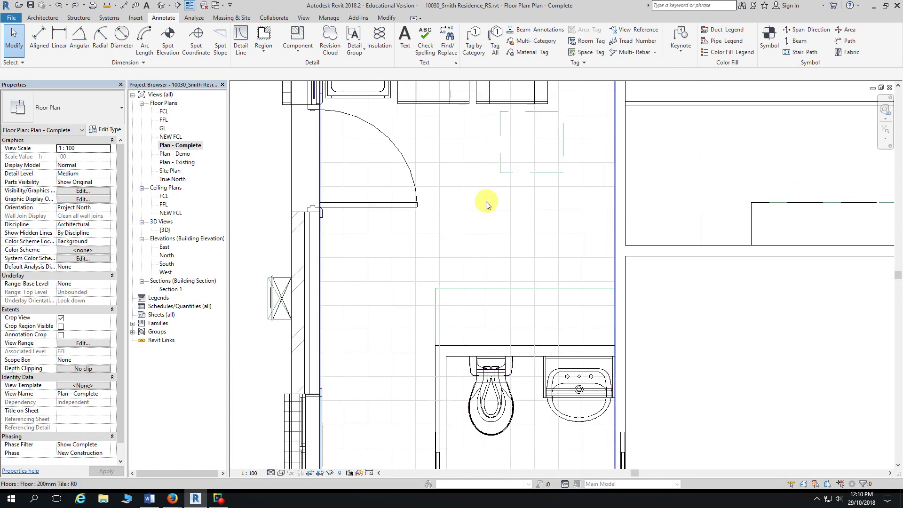
pyautogui.click(265, 54)
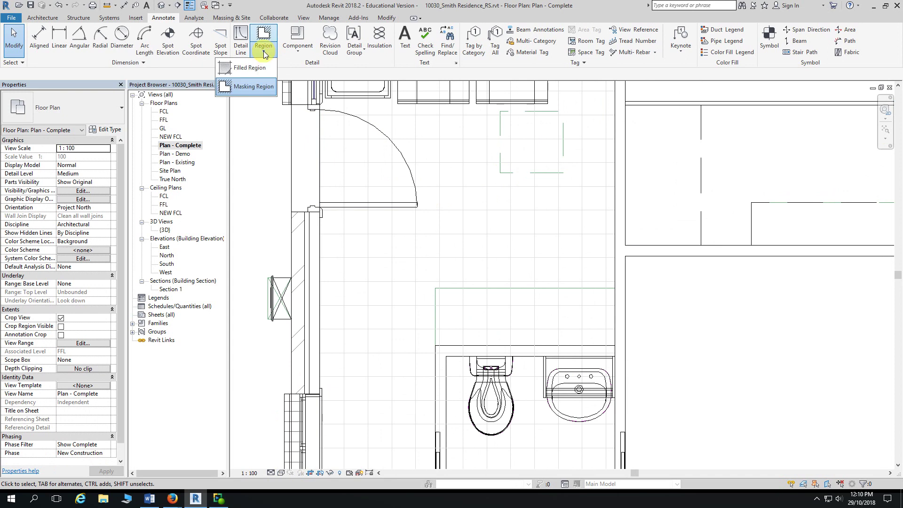
pyautogui.click(254, 87)
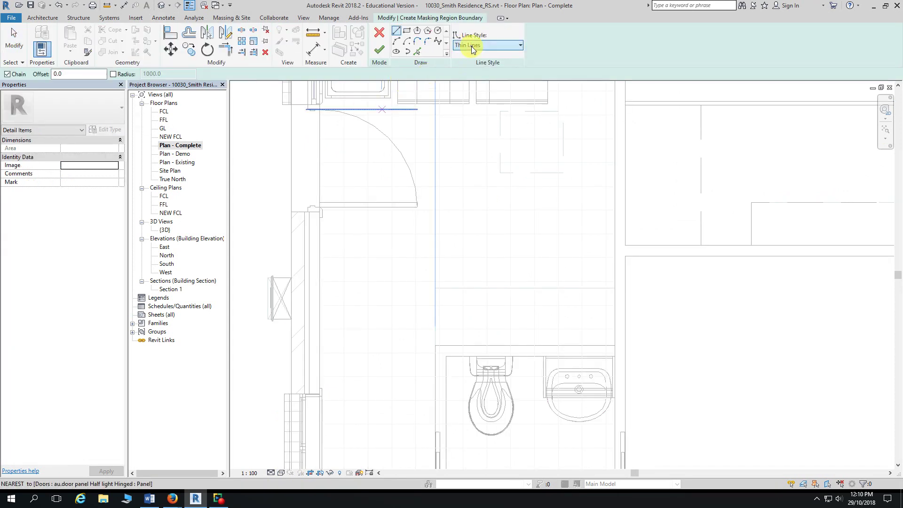
pyautogui.moveTo(490, 145)
pyautogui.mouseDown(button='middle')
pyautogui.moveTo(507, 161)
pyautogui.moveTo(494, 84)
pyautogui.mouseUp(button='middle')
pyautogui.click(407, 32)
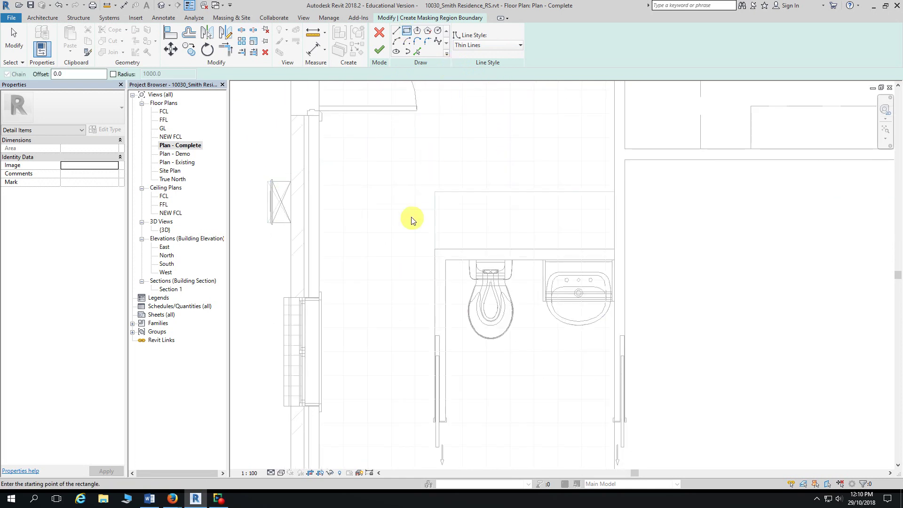
pyautogui.moveTo(409, 216); pyautogui.dragTo(403, 165, button='middle')
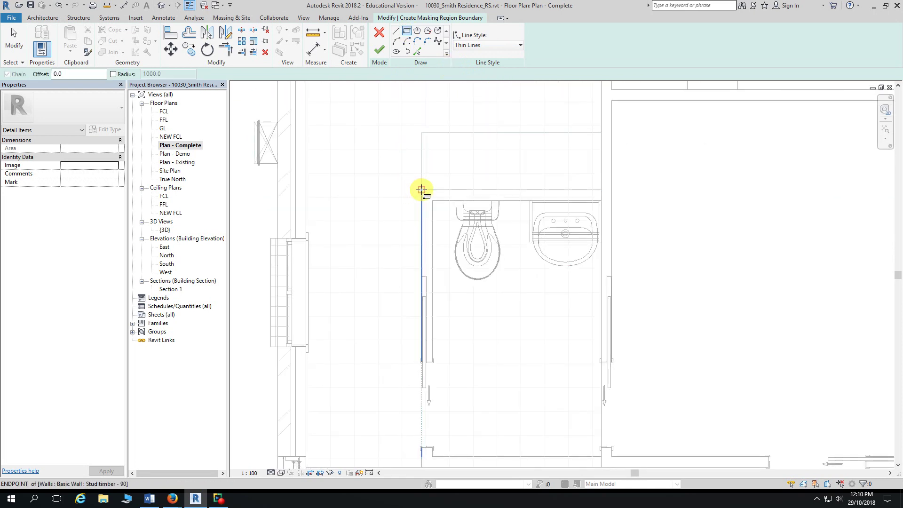
pyautogui.click(421, 189)
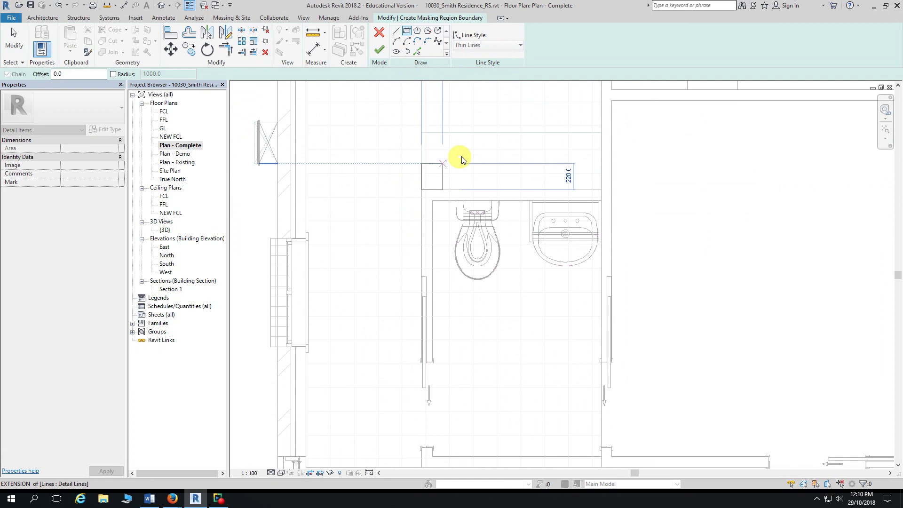
pyautogui.click(601, 133)
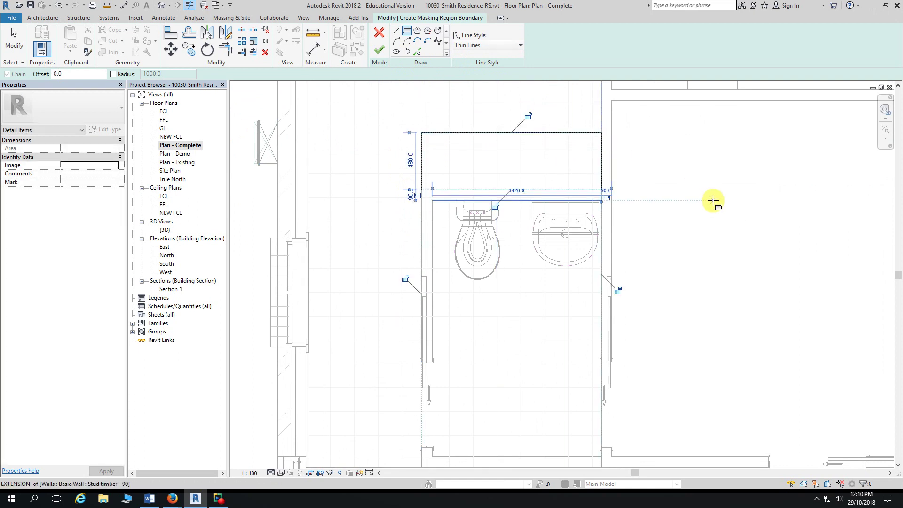
pyautogui.press('Escape')
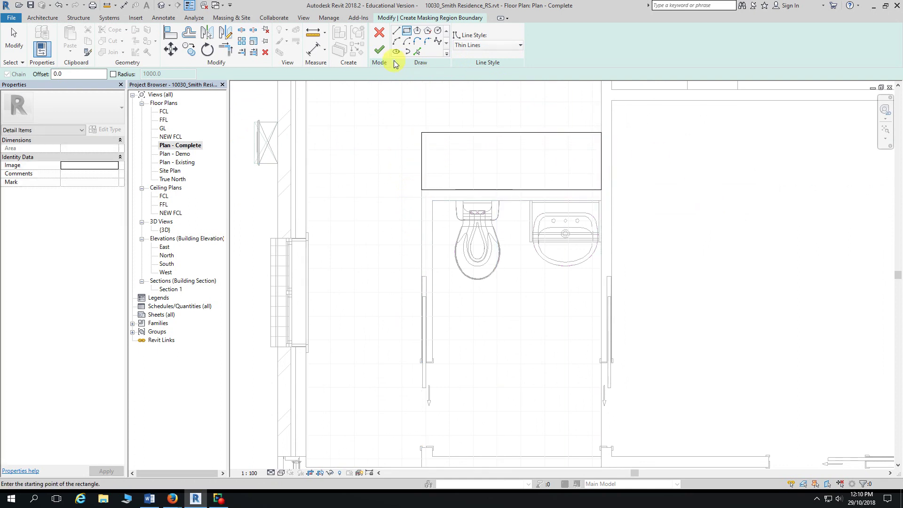
pyautogui.click(380, 50)
pyautogui.click(338, 141)
# Step: Create a 530 by 520 mm rectangular masking region in the Dash - 0.1 pen line style over the dashed outline in the laundry
pyautogui.moveTo(353, 148); pyautogui.dragTo(356, 312, button='middle')
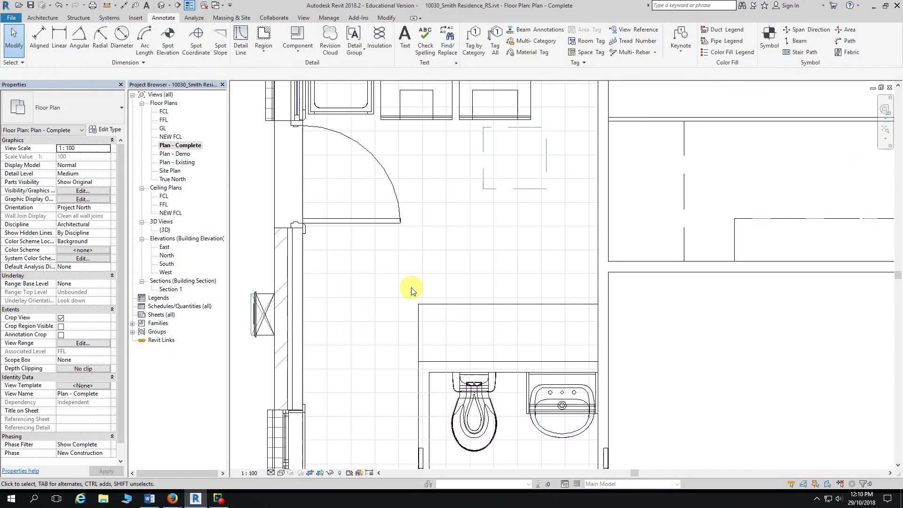
pyautogui.click(270, 59)
pyautogui.click(267, 88)
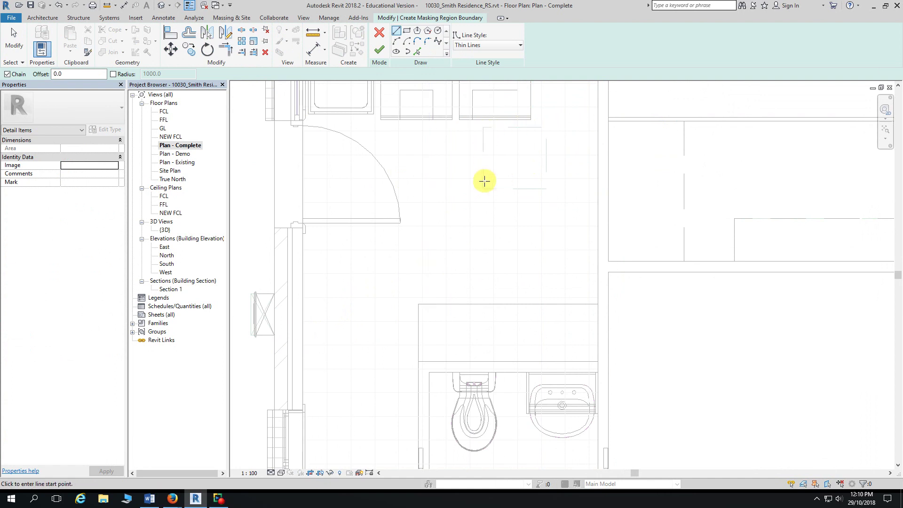
pyautogui.click(486, 45)
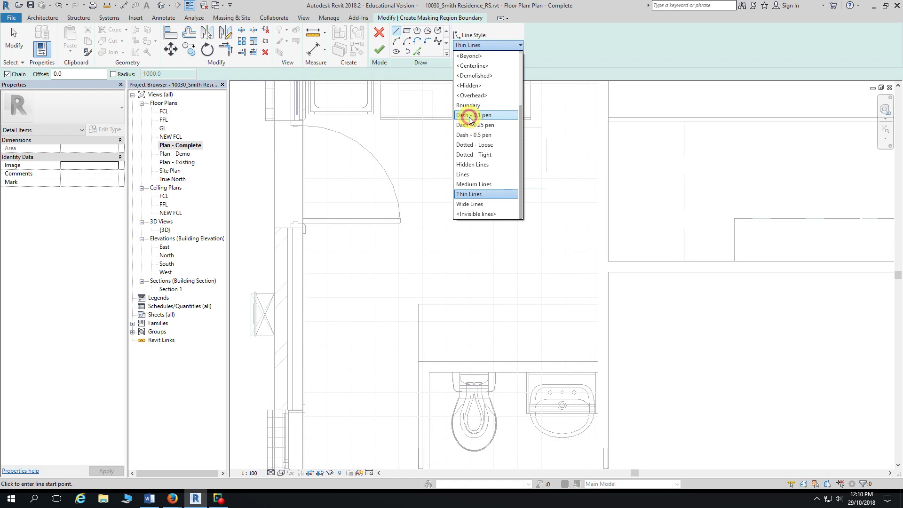
pyautogui.click(470, 116)
pyautogui.click(407, 32)
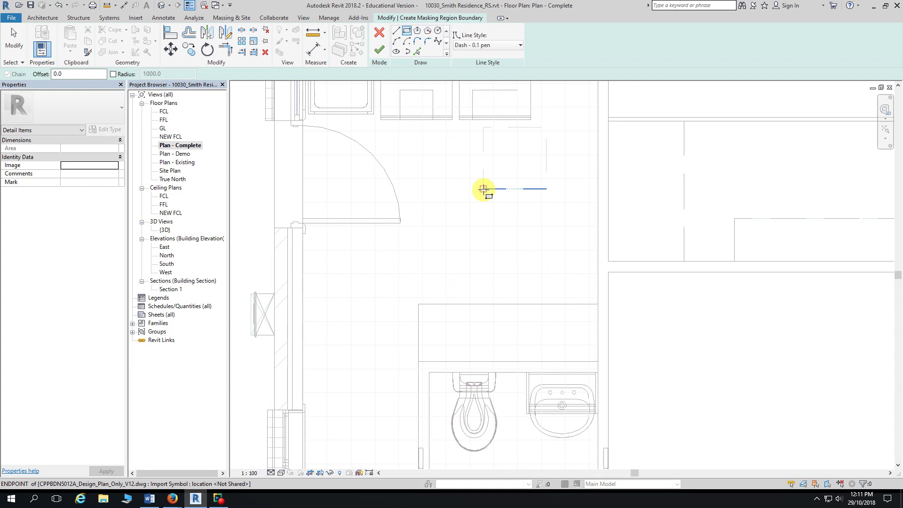
pyautogui.click(483, 189)
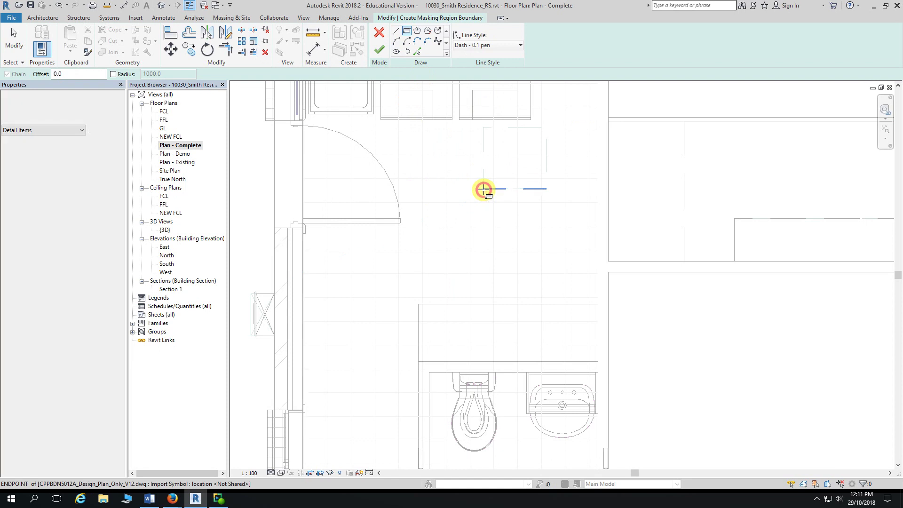
pyautogui.click(547, 127)
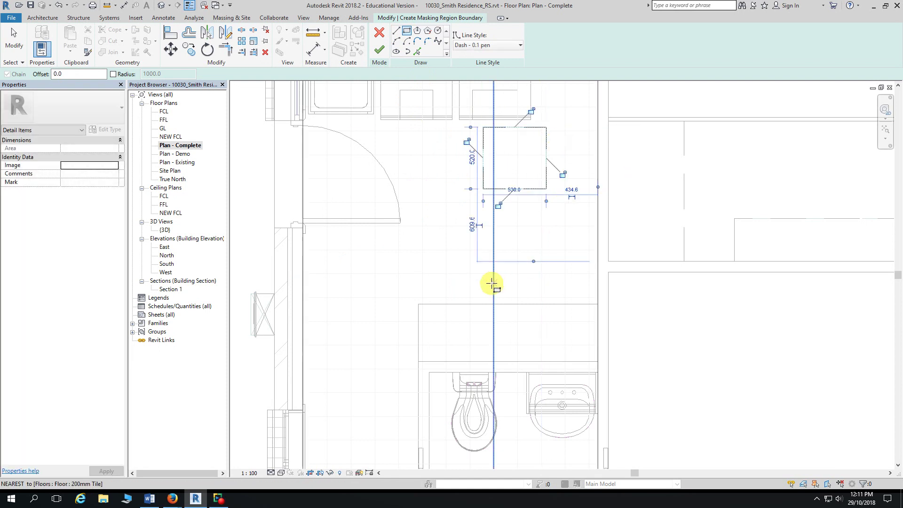
pyautogui.press('Escape')
pyautogui.press('Escape')
pyautogui.scroll(-1, 675, 350)
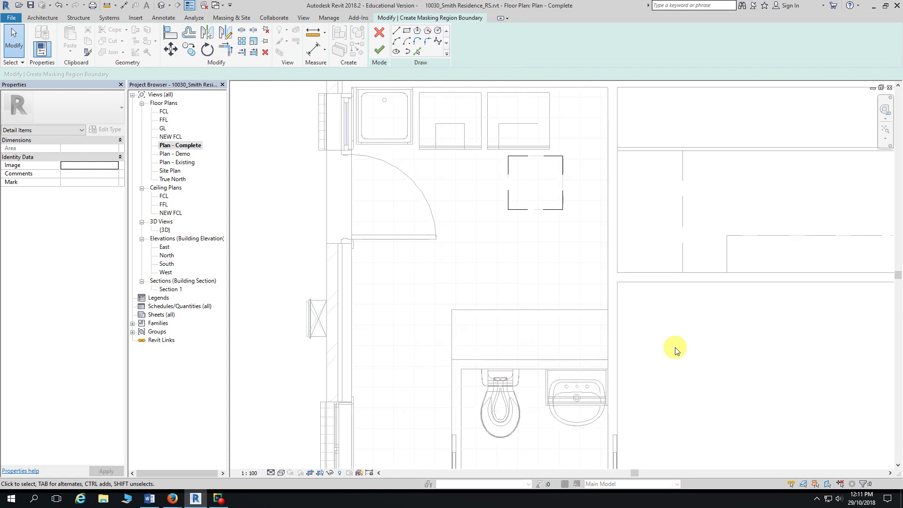
pyautogui.scroll(-1, 675, 350)
pyautogui.moveTo(675, 350); pyautogui.dragTo(648, 320, button='middle')
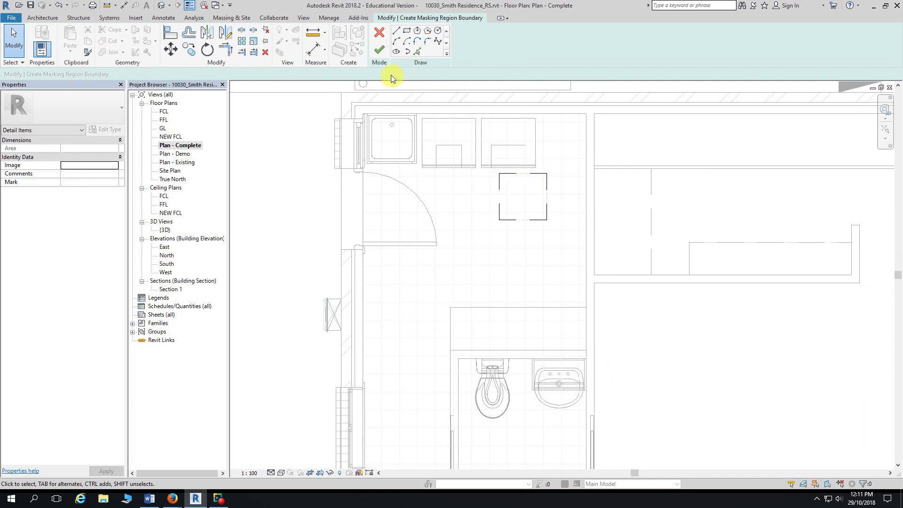
pyautogui.click(380, 52)
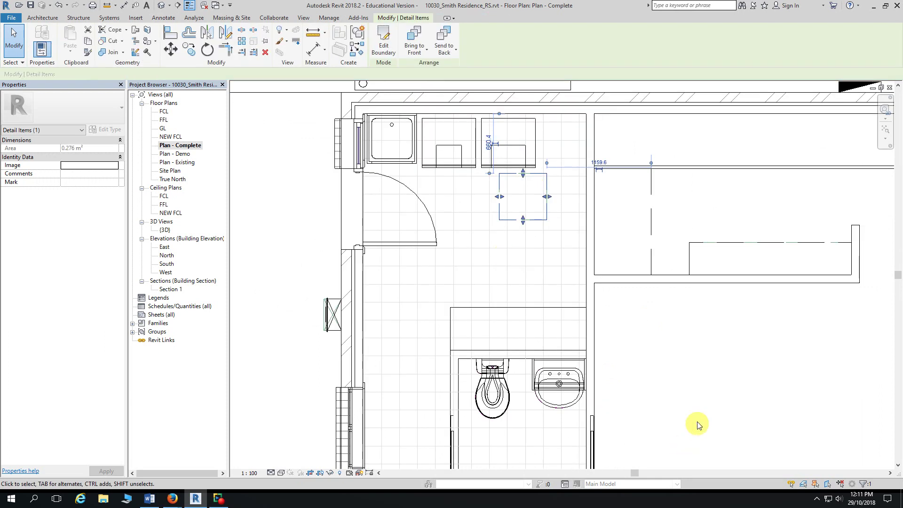
pyautogui.click(700, 418)
# Step: Set the floor plan's visual style to Hidden Line
pyautogui.moveTo(700, 417); pyautogui.dragTo(725, 382, button='middle')
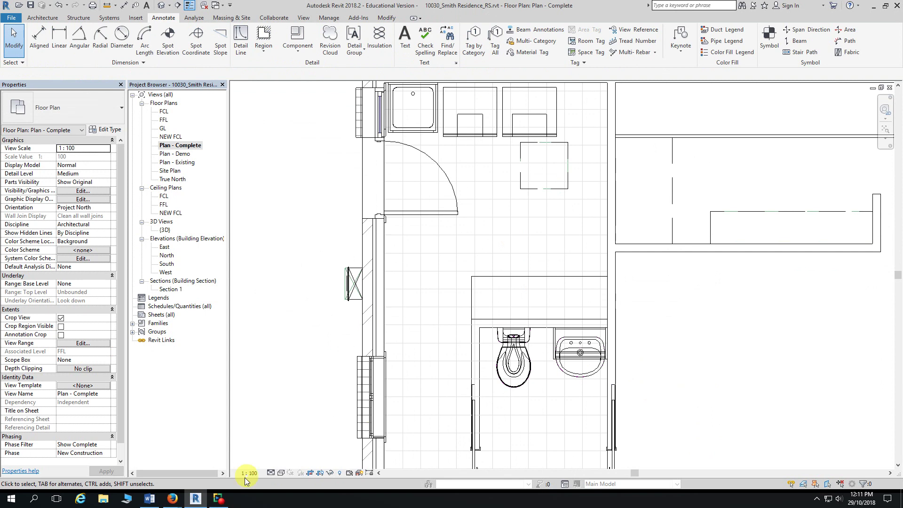
pyautogui.click(281, 473)
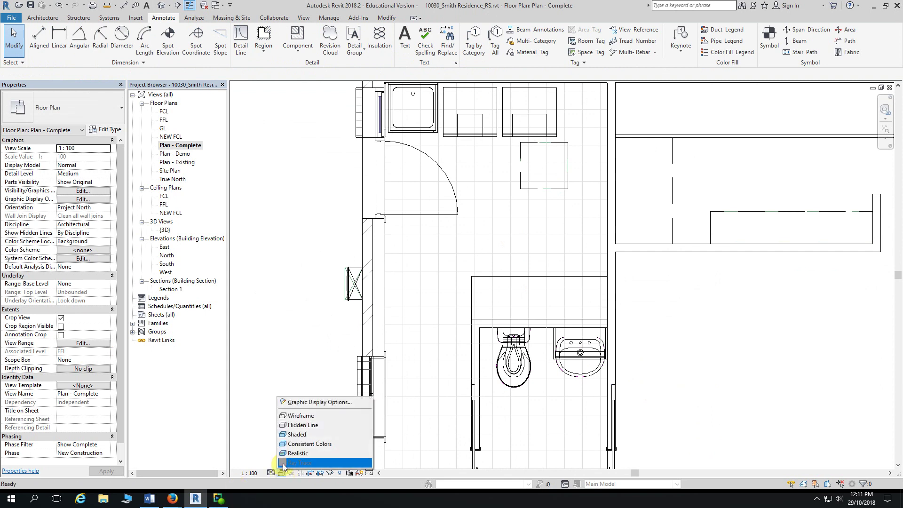
pyautogui.click(297, 425)
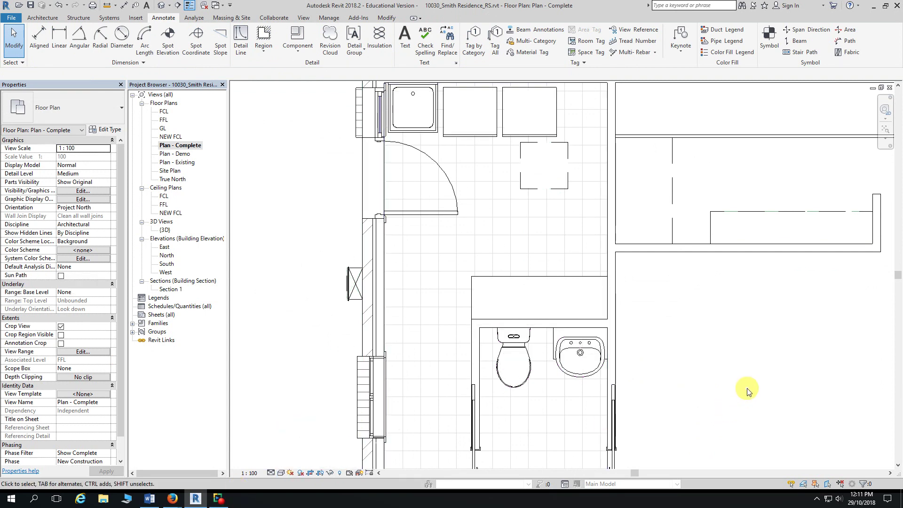
# Step: Review the floor plan from the laundry and toilet to the hallways, bathroom, bedrooms and kitchen, including the smoke detector symbols
pyautogui.moveTo(730, 370); pyautogui.dragTo(697, 340, button='middle')
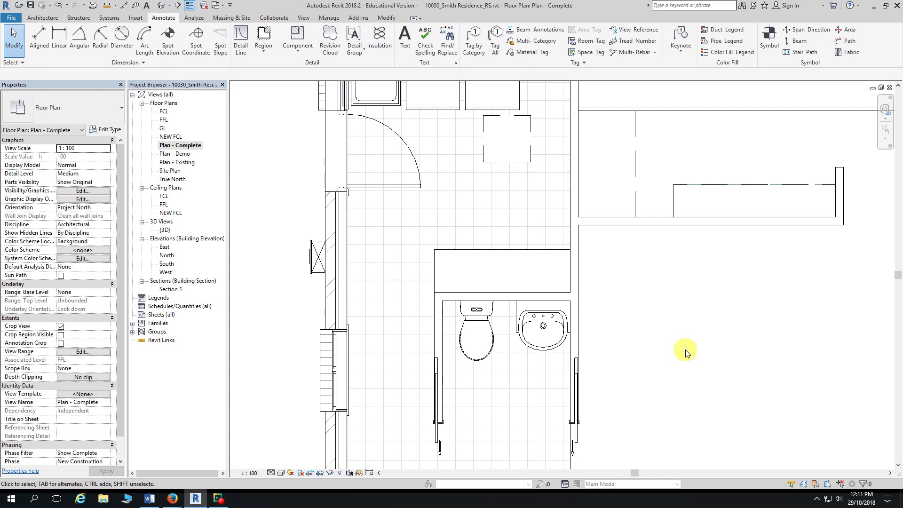
pyautogui.scroll(-3, 685, 352)
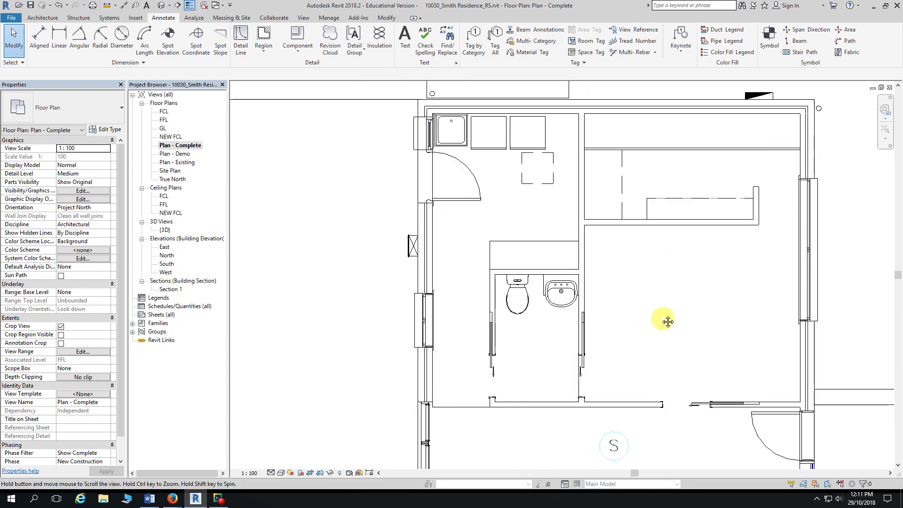
pyautogui.scroll(-1, 646, 286)
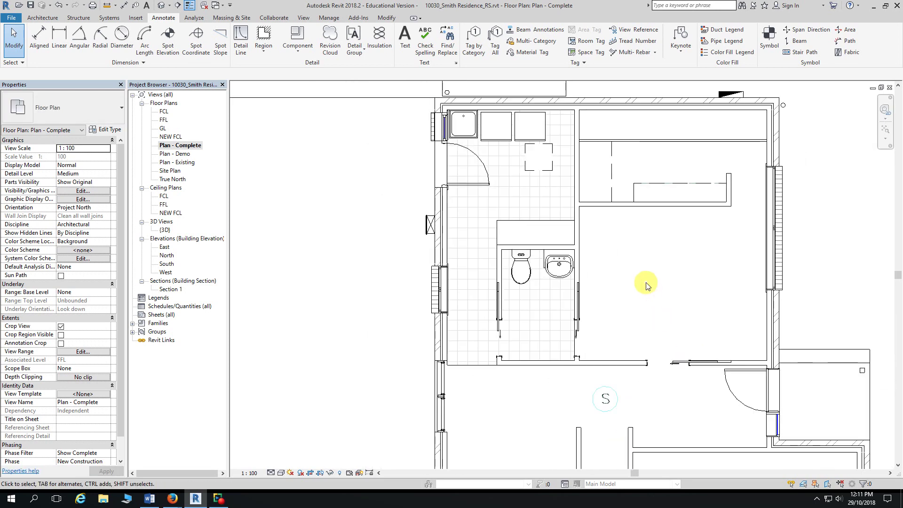
pyautogui.scroll(-5, 646, 285)
pyautogui.moveTo(793, 257); pyautogui.dragTo(830, 221, button='middle')
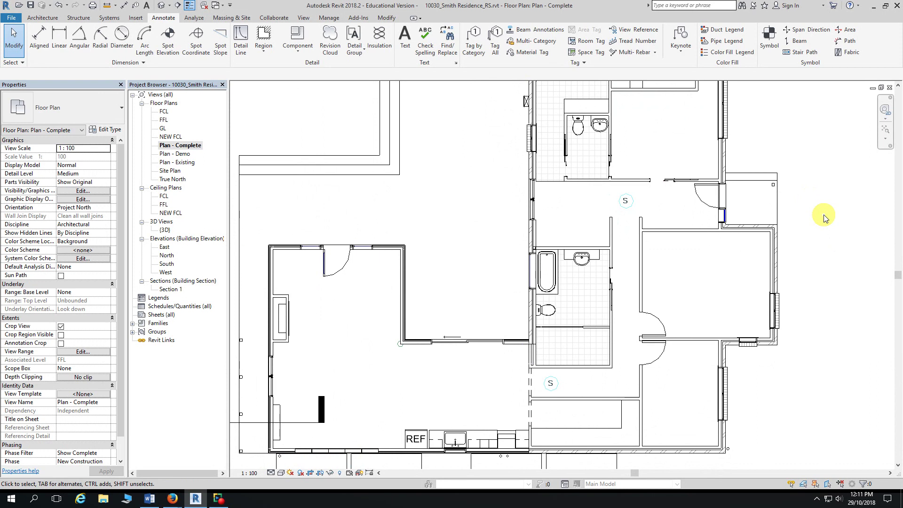
pyautogui.moveTo(831, 213); pyautogui.dragTo(779, 254, button='middle')
pyautogui.scroll(-1, 799, 236)
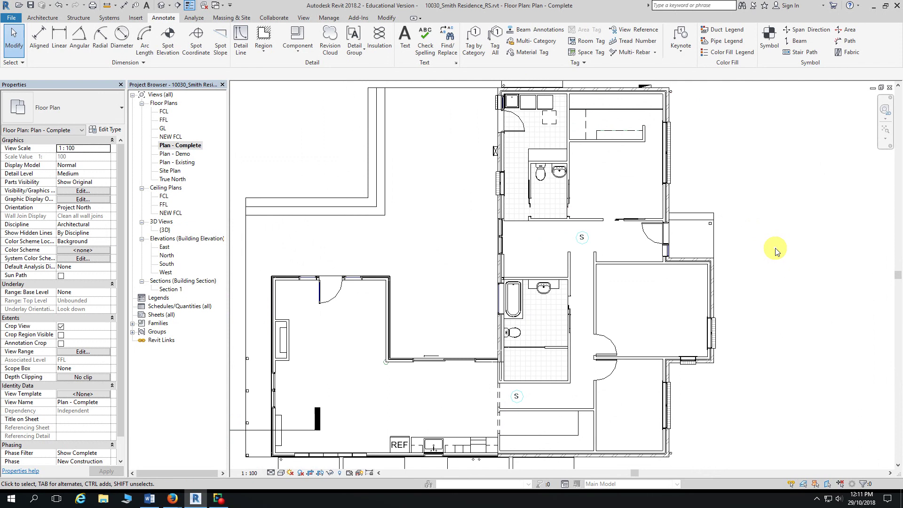
pyautogui.scroll(2, 424, 285)
pyautogui.moveTo(708, 298); pyautogui.dragTo(663, 174, button='middle')
pyautogui.scroll(1, 651, 219)
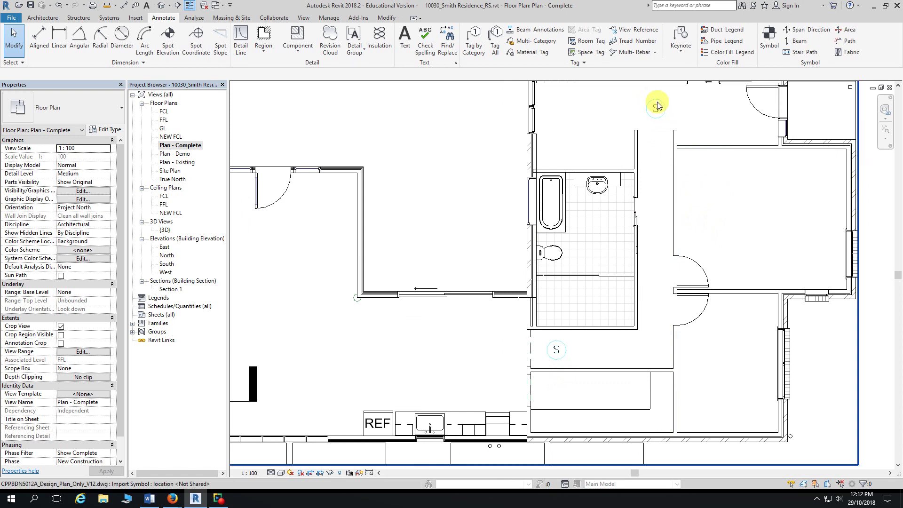
# Step: Place a Smoke Detector (AUS) symbol over the underlay's smoke detector mark in the hallway between the bathroom and kitchen end
pyautogui.moveTo(580, 382); pyautogui.dragTo(571, 219, button='middle')
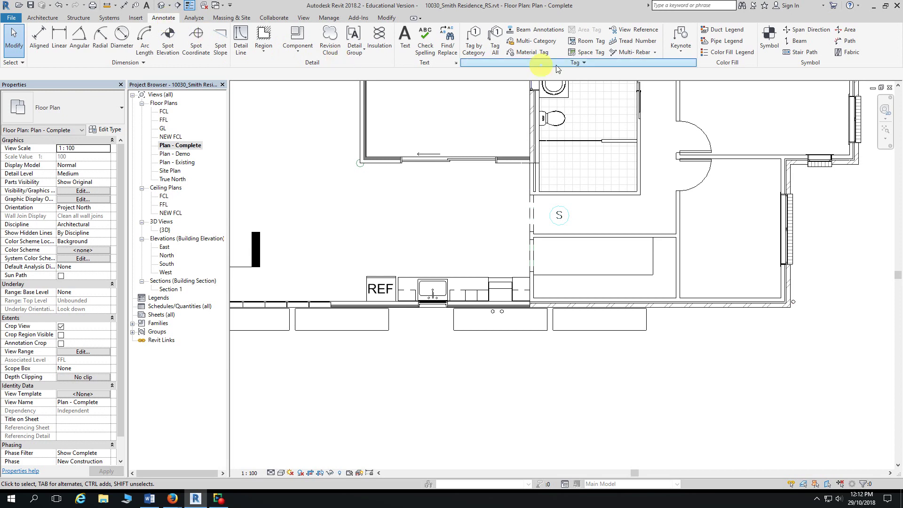
pyautogui.click(774, 41)
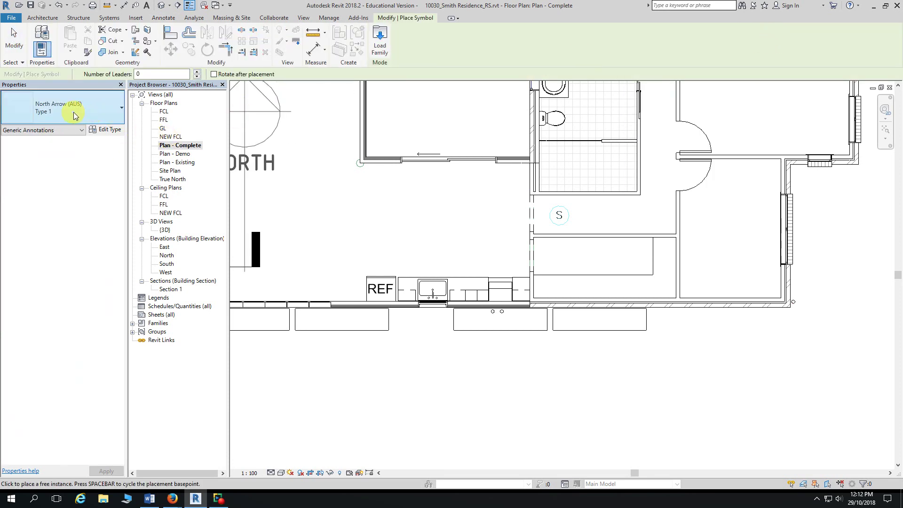
pyautogui.click(93, 111)
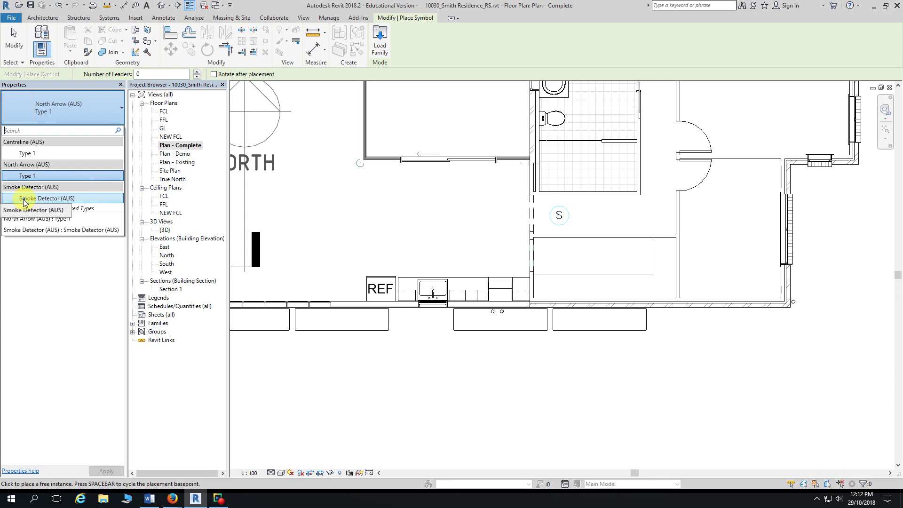
pyautogui.click(51, 199)
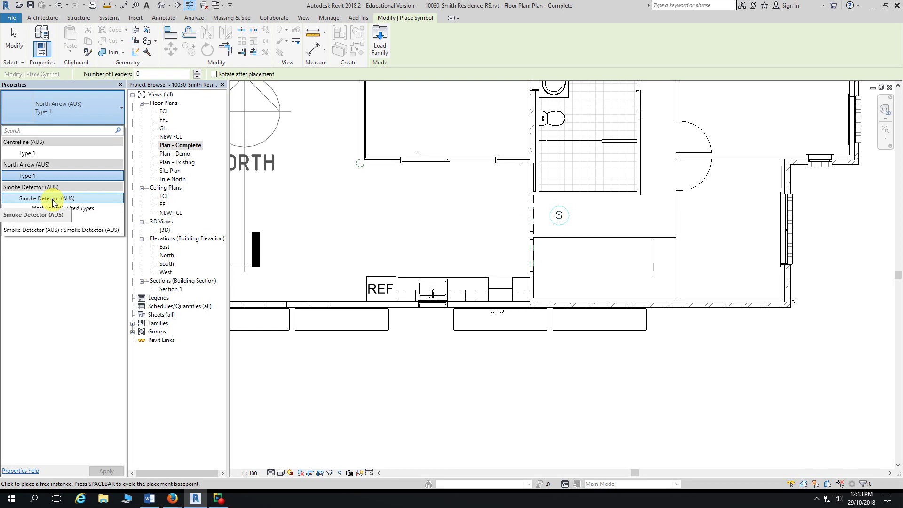
pyautogui.click(53, 200)
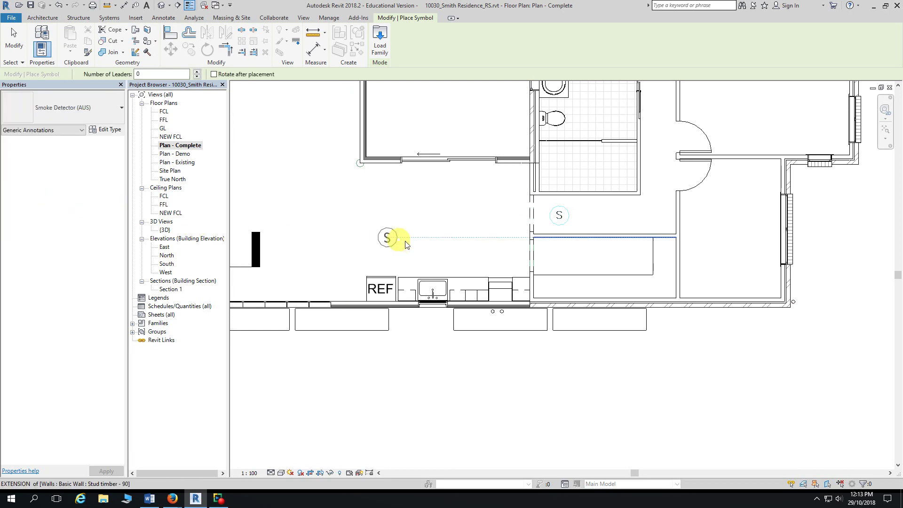
pyautogui.scroll(6, 558, 227)
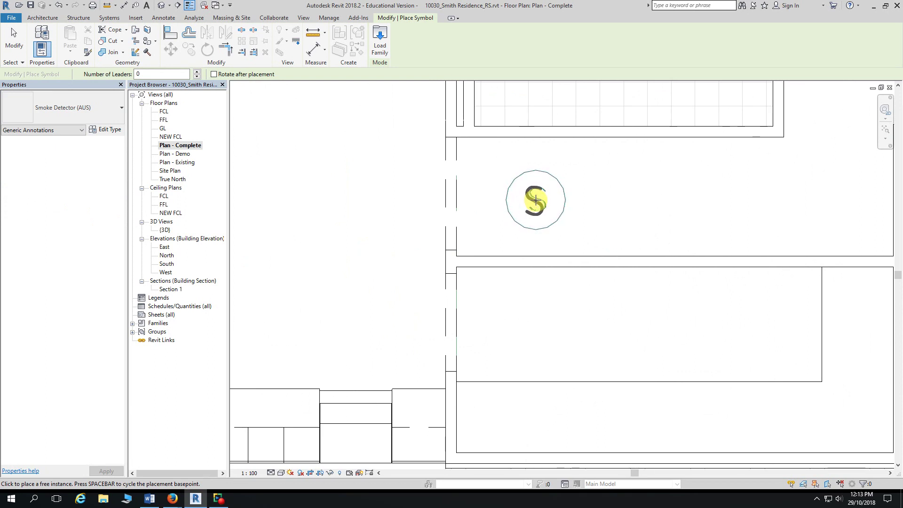
pyautogui.click(535, 199)
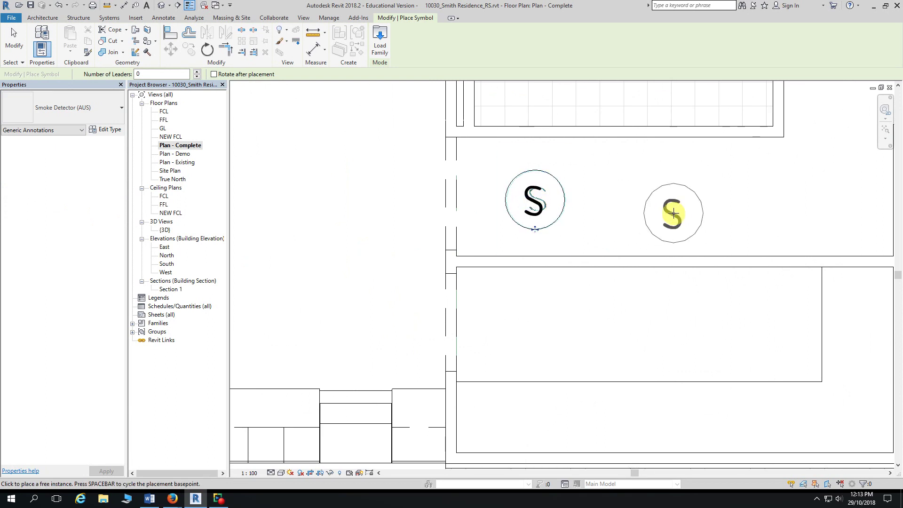
# Step: Place a second Smoke Detector (AUS) symbol over the underlay mark in the entry hallway, and end symbol placement
pyautogui.scroll(-2, 673, 212)
pyautogui.moveTo(710, 189); pyautogui.dragTo(612, 380, button='middle')
pyautogui.scroll(2, 574, 252)
pyautogui.moveTo(574, 252); pyautogui.dragTo(585, 256, button='middle')
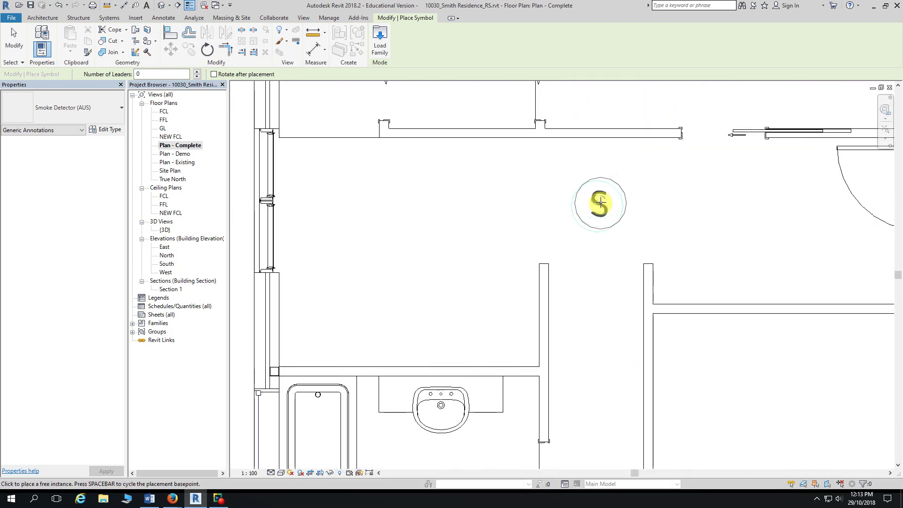
pyautogui.click(596, 206)
pyautogui.press('Escape')
pyautogui.press('Escape')
pyautogui.scroll(-2, 596, 296)
pyautogui.scroll(-2, 596, 295)
pyautogui.moveTo(832, 287); pyautogui.dragTo(815, 253, button='middle')
pyautogui.scroll(-3, 815, 252)
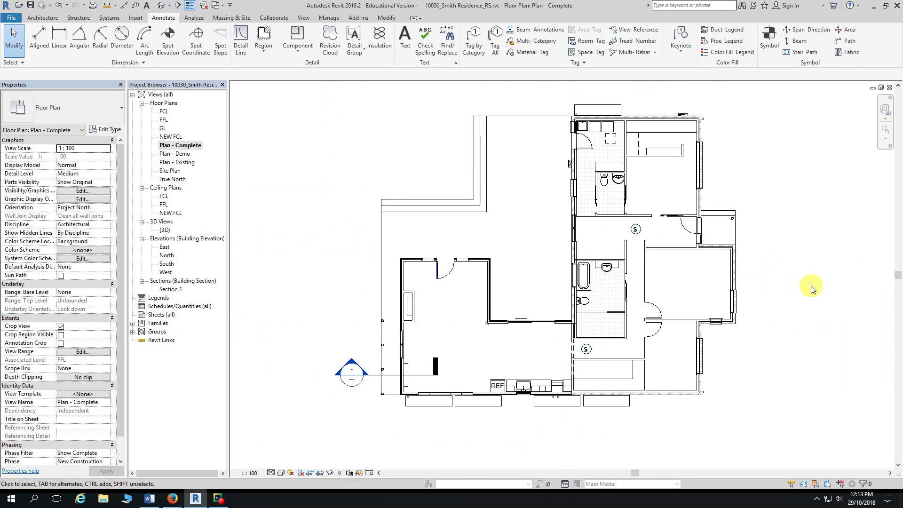
pyautogui.moveTo(812, 289); pyautogui.dragTo(784, 295, button='middle')
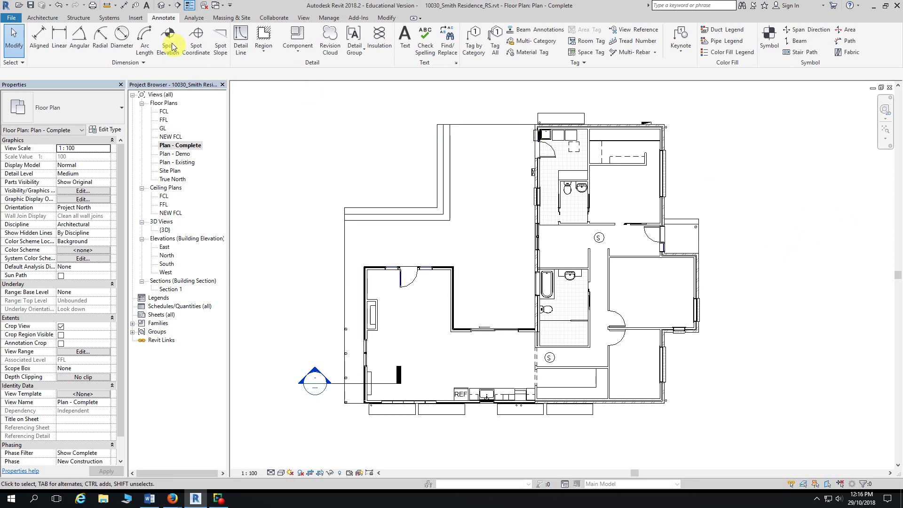
# Step: Open the default 3D view showing the existing house's brick front and gable-end walls
pyautogui.click(162, 9)
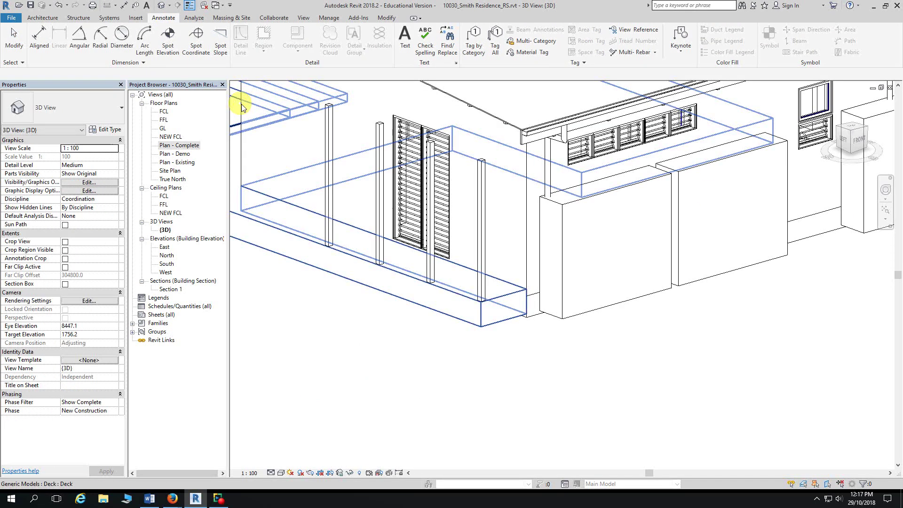
pyautogui.scroll(-2, 416, 374)
pyautogui.keyDown('shift'); pyautogui.moveTo(394, 384); pyautogui.dragTo(514, 414, button='middle'); pyautogui.keyUp('shift')
pyautogui.scroll(-1, 403, 382)
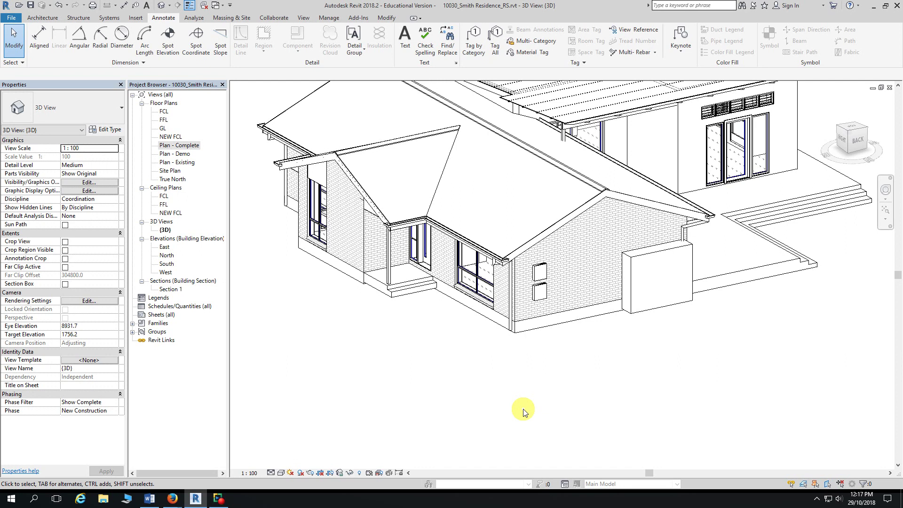
pyautogui.keyDown('shift'); pyautogui.moveTo(500, 401); pyautogui.dragTo(475, 401, button='middle'); pyautogui.keyUp('shift')
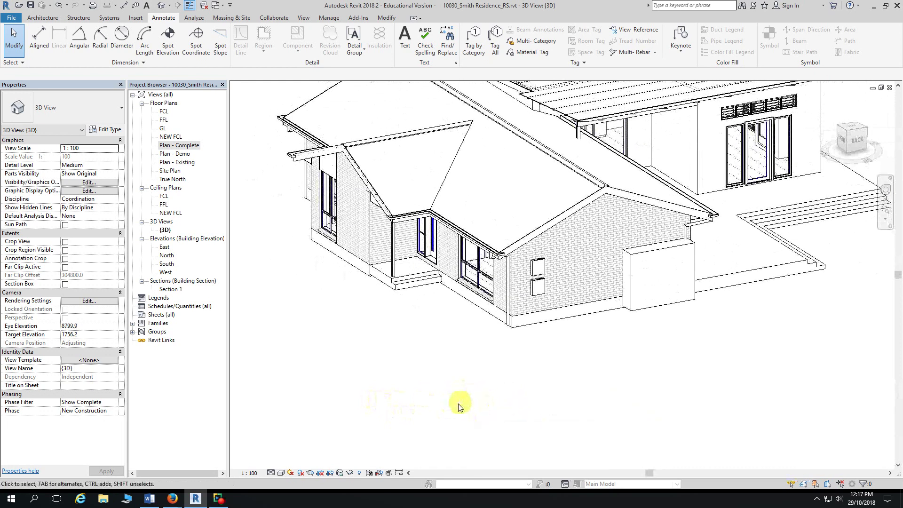
pyautogui.keyDown('shift'); pyautogui.moveTo(410, 377); pyautogui.dragTo(426, 386, button='middle'); pyautogui.keyUp('shift')
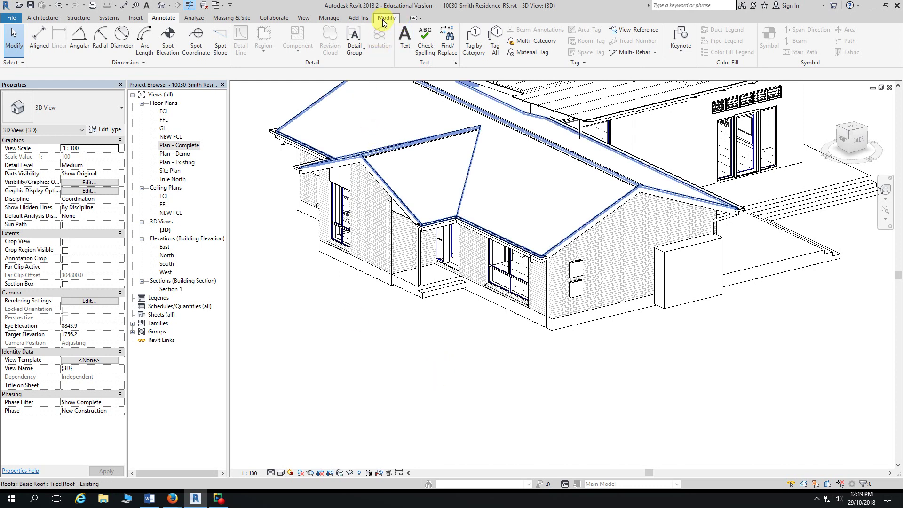
# Step: Start the Paint tool, dismiss the save reminder without saving, and reposition the Material Browser
pyautogui.click(331, 20)
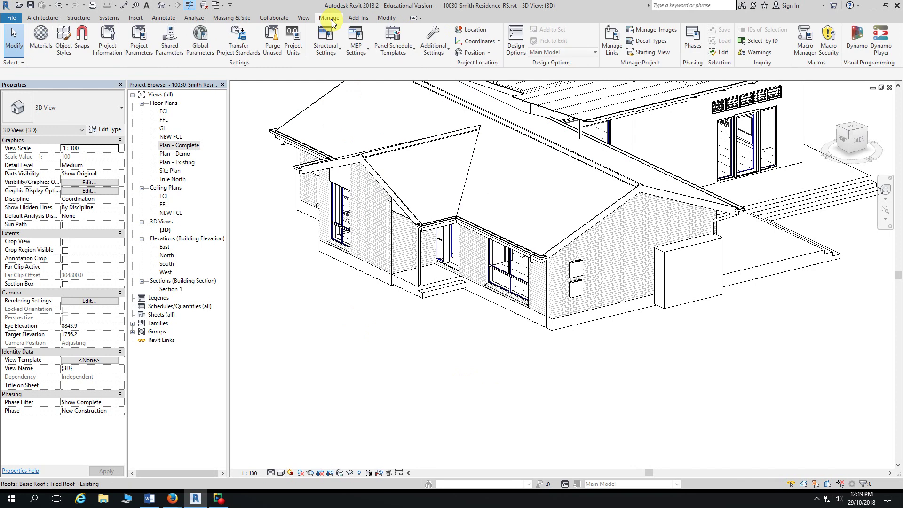
pyautogui.click(385, 20)
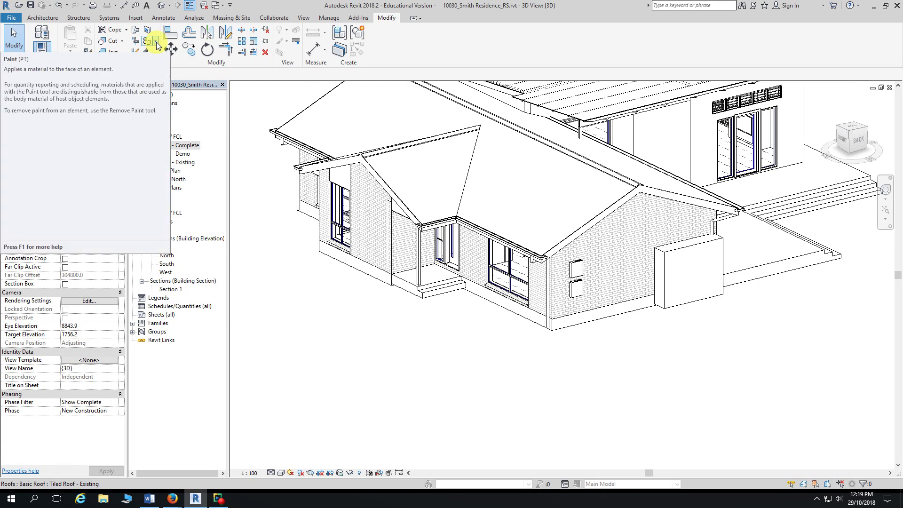
pyautogui.click(157, 44)
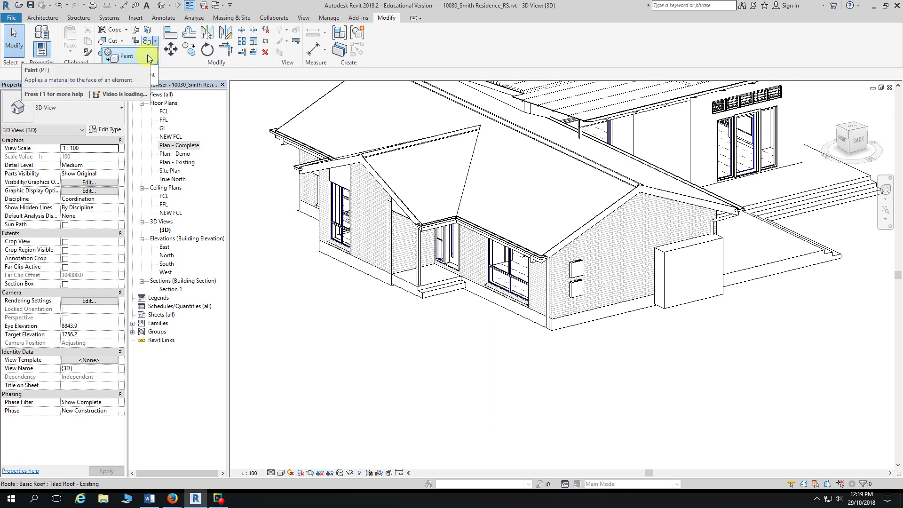
pyautogui.click(126, 78)
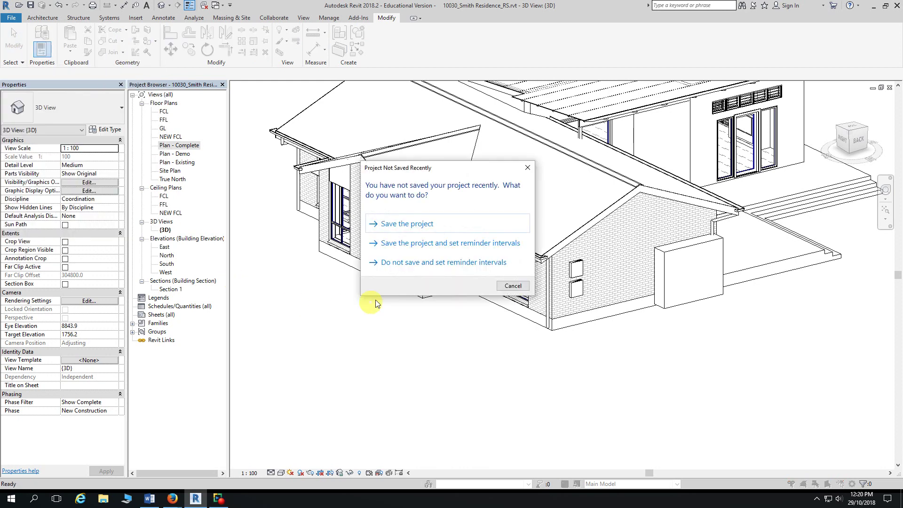
pyautogui.click(513, 286)
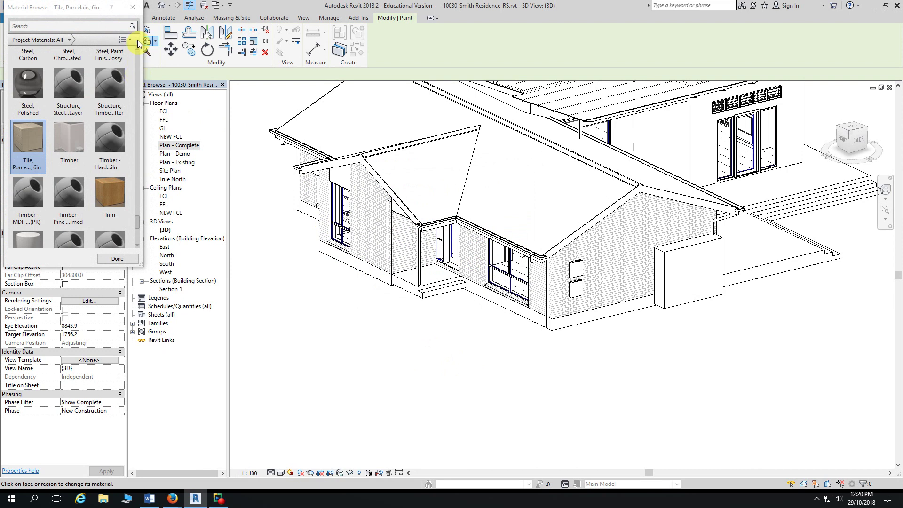
pyautogui.moveTo(81, 7); pyautogui.dragTo(136, 50)
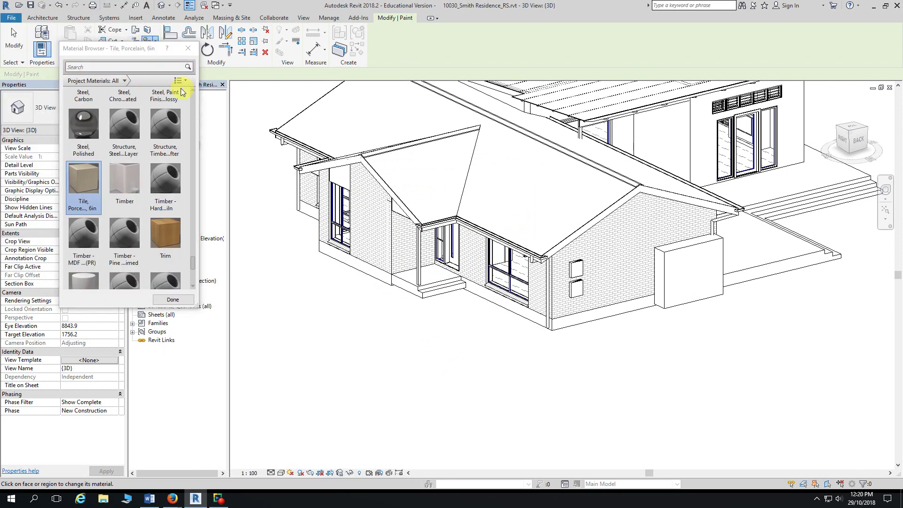
# Step: Search the project materials for "render" and choose Render, Beige, Textured as the paint material
pyautogui.scroll(1, 187, 113)
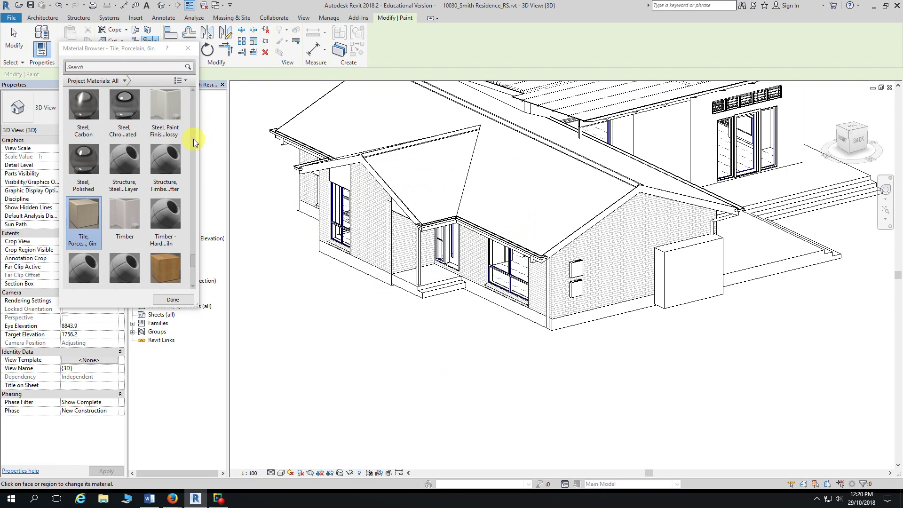
pyautogui.scroll(6, 194, 145)
pyautogui.moveTo(194, 235); pyautogui.dragTo(191, 100)
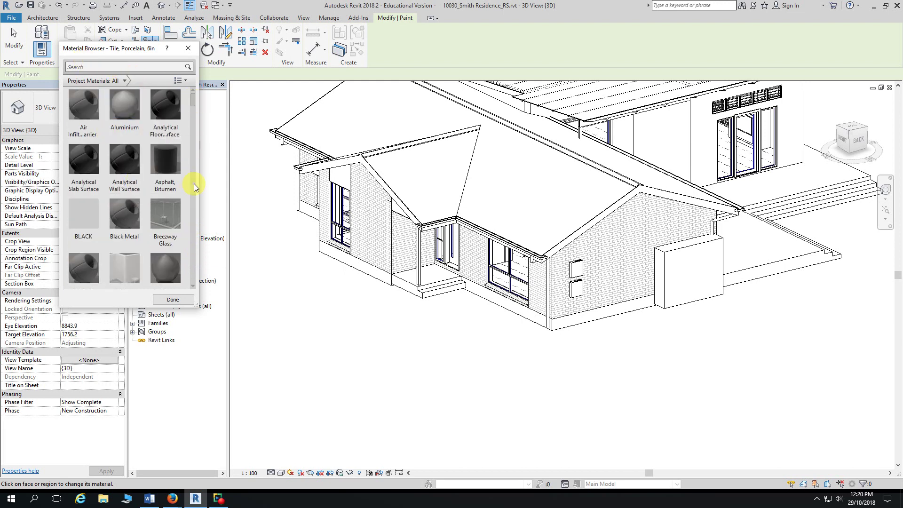
pyautogui.scroll(-2, 193, 108)
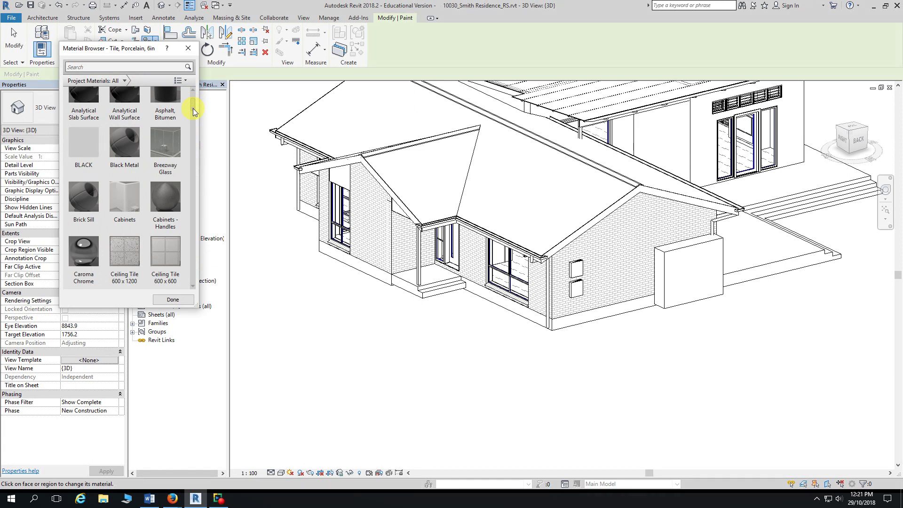
pyautogui.scroll(1, 110, 90)
pyautogui.click(108, 68)
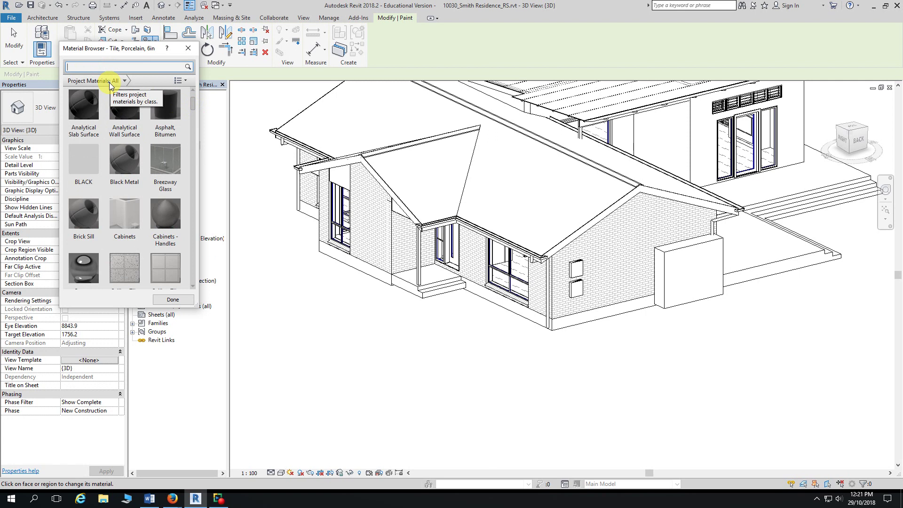
pyautogui.write('re')
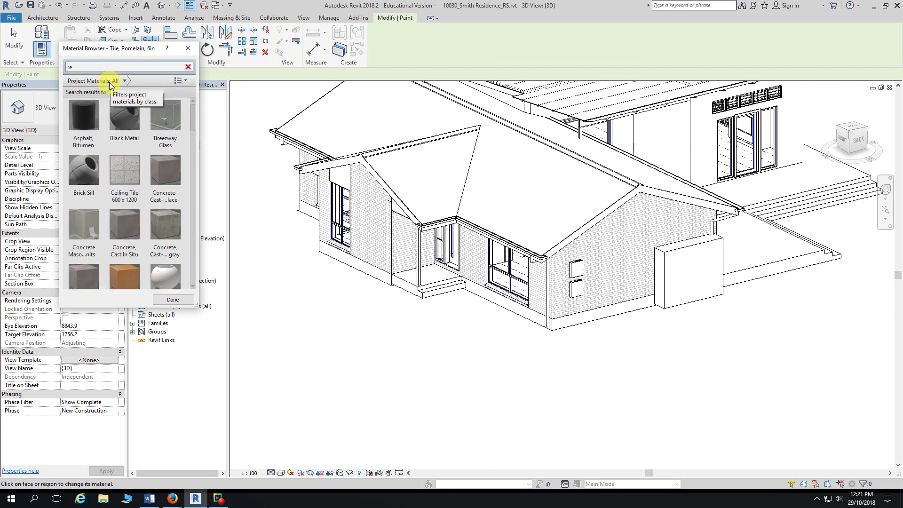
pyautogui.write('nder')
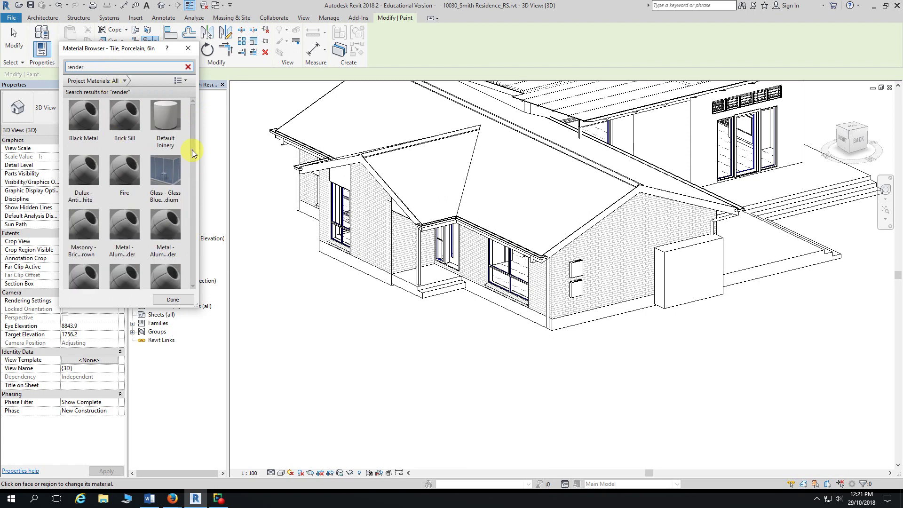
pyautogui.moveTo(193, 142); pyautogui.dragTo(188, 281)
pyautogui.click(79, 217)
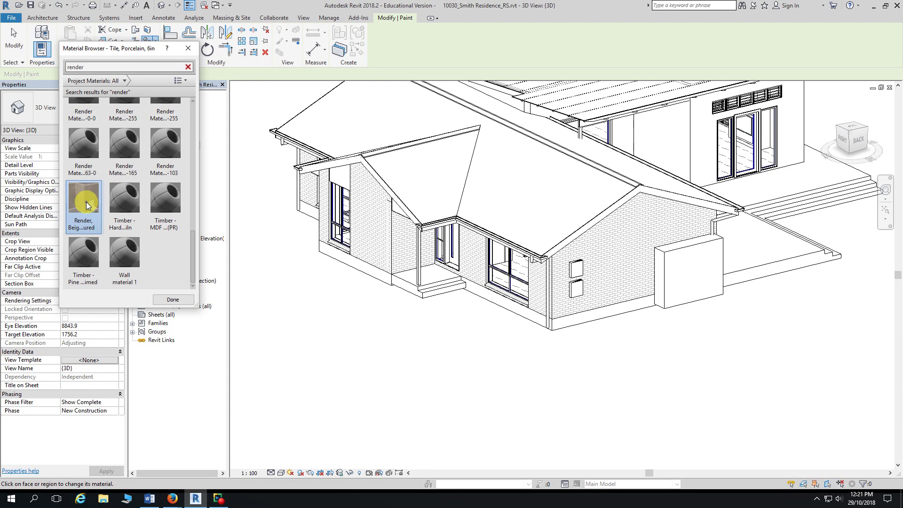
pyautogui.click(87, 202)
pyautogui.click(290, 249)
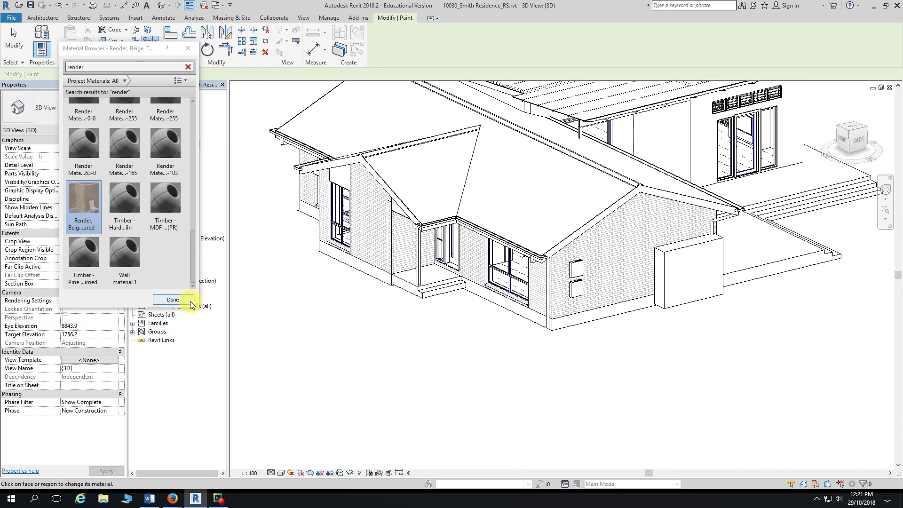
# Step: Paint the gable-end wall beside the meter boxes, including its upper triangular section, with Render, Beige, Textured
pyautogui.scroll(1, 170, 117)
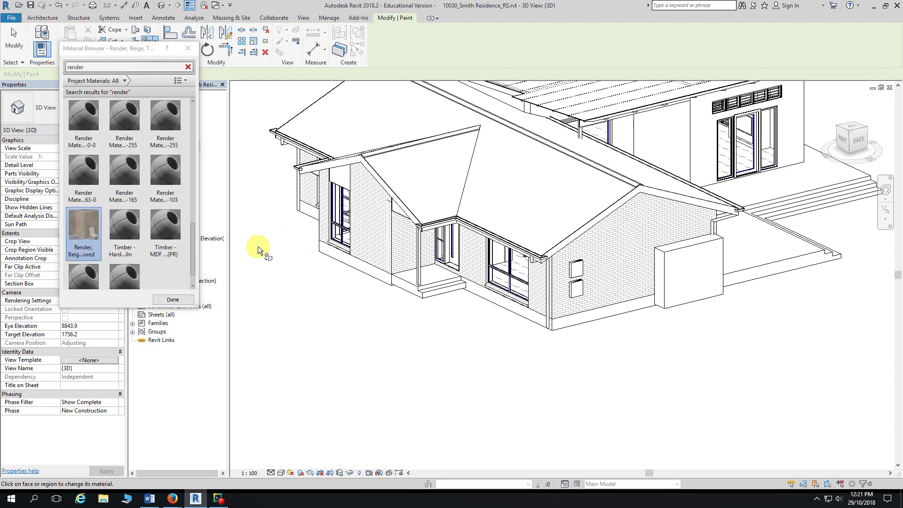
pyautogui.scroll(1, 606, 329)
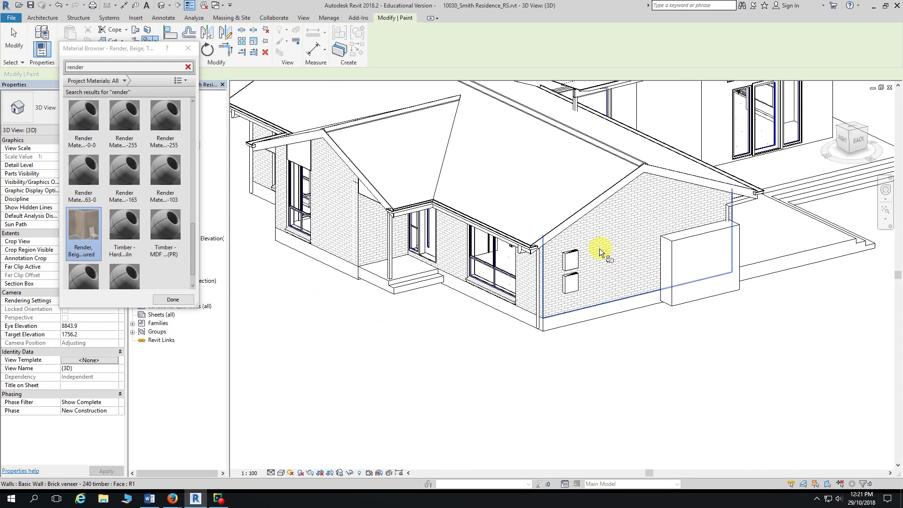
pyautogui.click(623, 257)
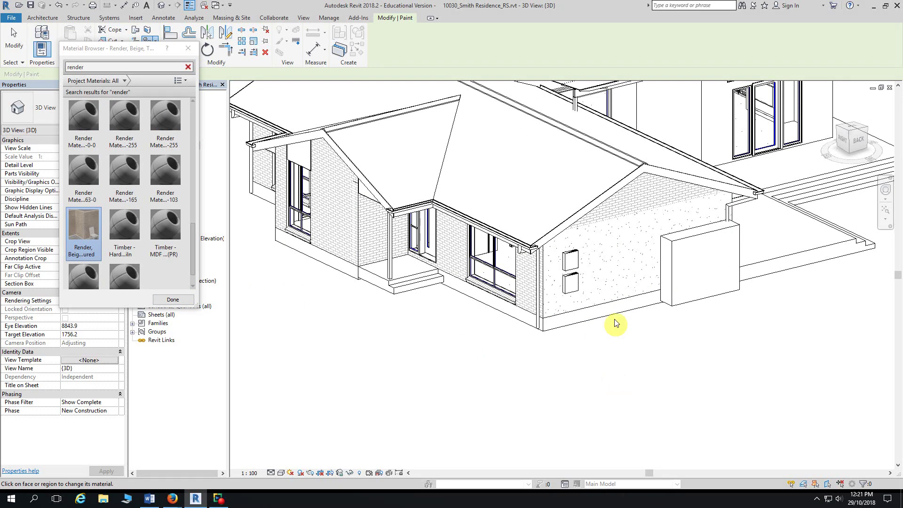
pyautogui.click(636, 198)
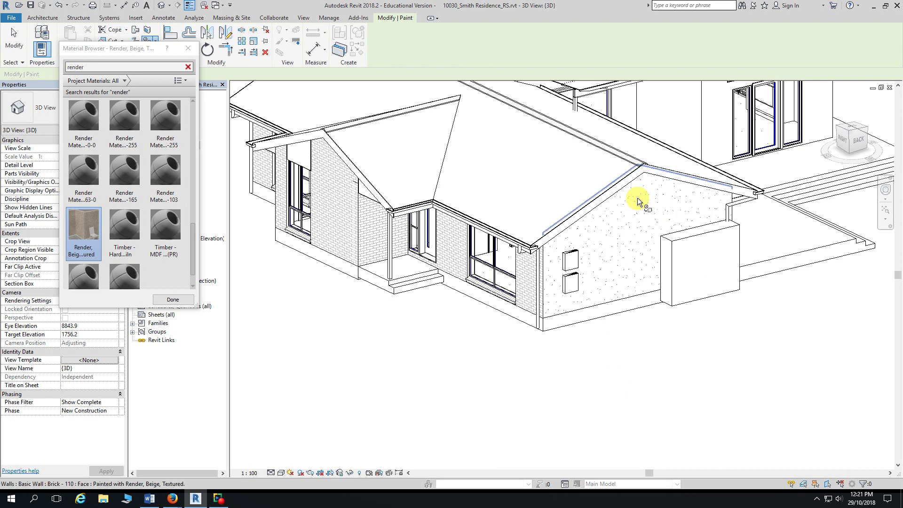
# Step: Paint the front window wall, the porch's side return and the projecting front wall below its gable with Render, Beige, Textured
pyautogui.keyDown('shift'); pyautogui.moveTo(506, 394); pyautogui.dragTo(585, 376, button='middle'); pyautogui.keyUp('shift')
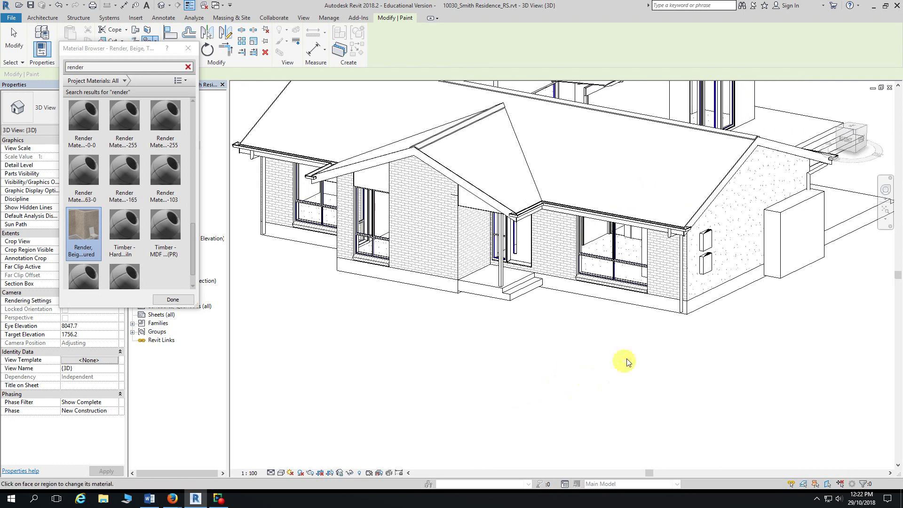
pyautogui.click(665, 275)
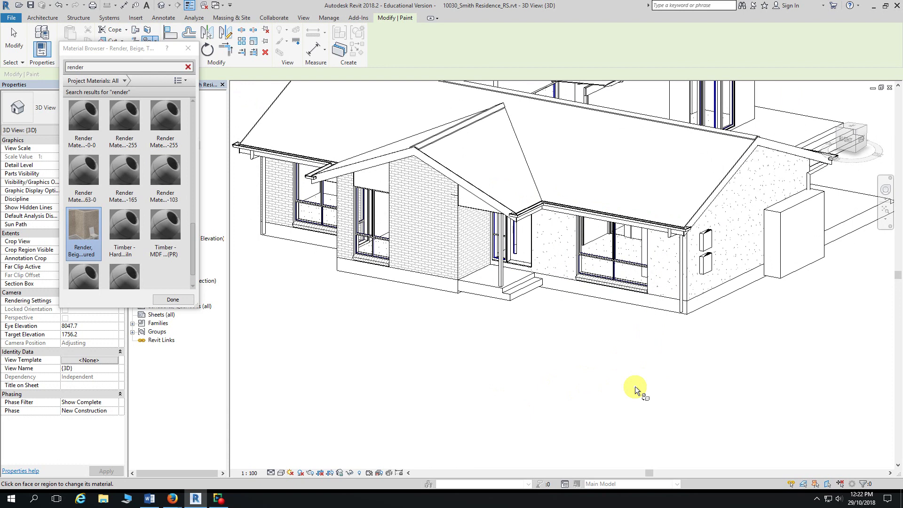
pyautogui.click(474, 246)
pyautogui.keyDown('shift'); pyautogui.moveTo(437, 354); pyautogui.dragTo(494, 363, button='middle'); pyautogui.keyUp('shift')
pyautogui.click(483, 245)
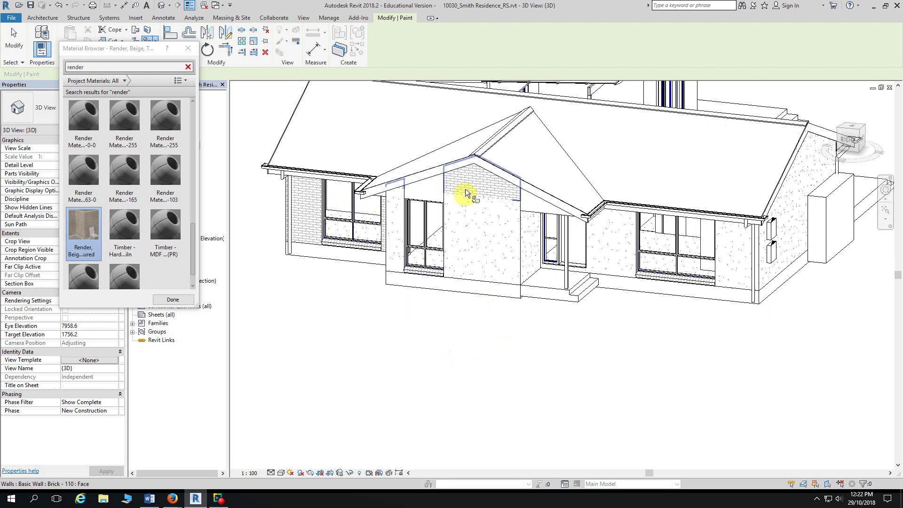
# Step: Paint the side return and recessed walls around the projecting front bay and the entire opposite gable-end wall with Render, Beige, Textured
pyautogui.keyDown('shift'); pyautogui.moveTo(631, 379); pyautogui.dragTo(727, 342, button='middle'); pyautogui.keyUp('shift')
pyautogui.click(692, 253)
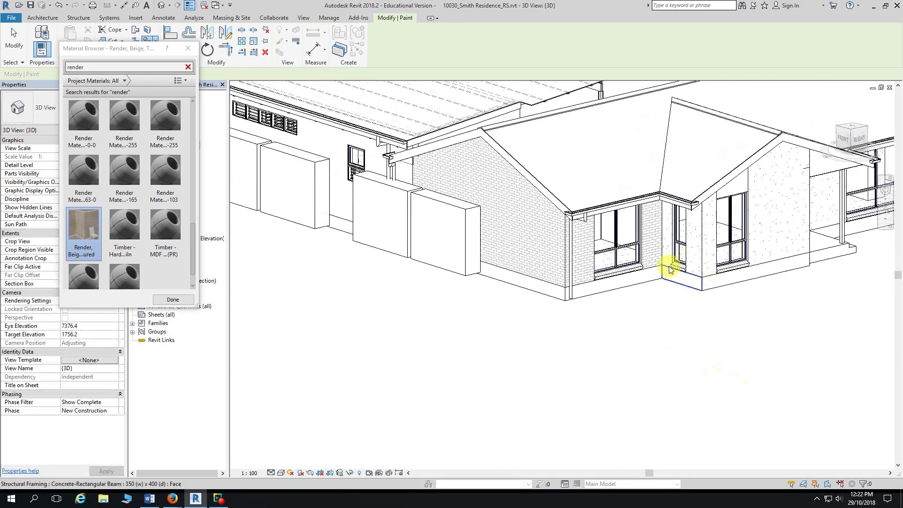
pyautogui.click(657, 247)
pyautogui.click(543, 254)
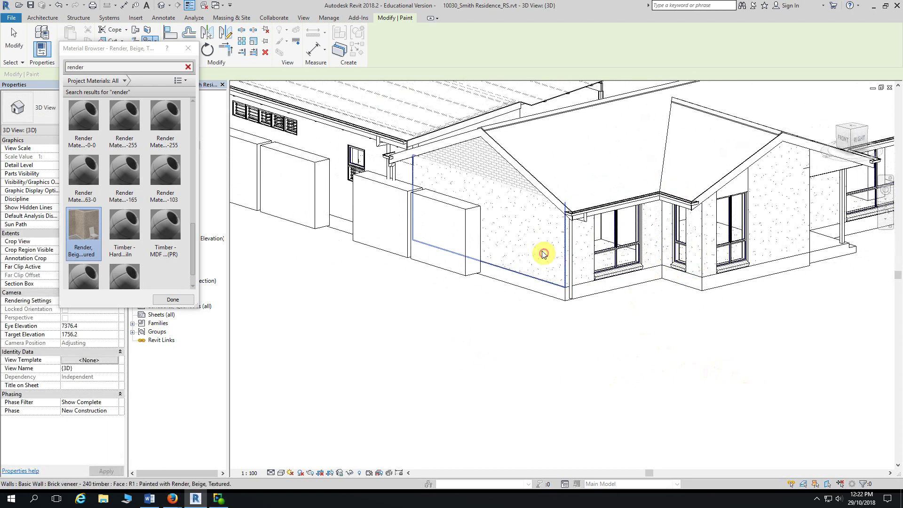
pyautogui.click(492, 164)
# Step: Paint the rear brick wall beside the patio with Render, Beige, Textured and finish the Paint command
pyautogui.moveTo(708, 362)
pyautogui.keyDown('shift'); pyautogui.mouseDown(button='middle')
pyautogui.moveTo(582, 383)
pyautogui.moveTo(710, 387)
pyautogui.moveTo(550, 403)
pyautogui.moveTo(586, 404)
pyautogui.moveTo(552, 391)
pyautogui.mouseUp(button='middle'); pyautogui.keyUp('shift')
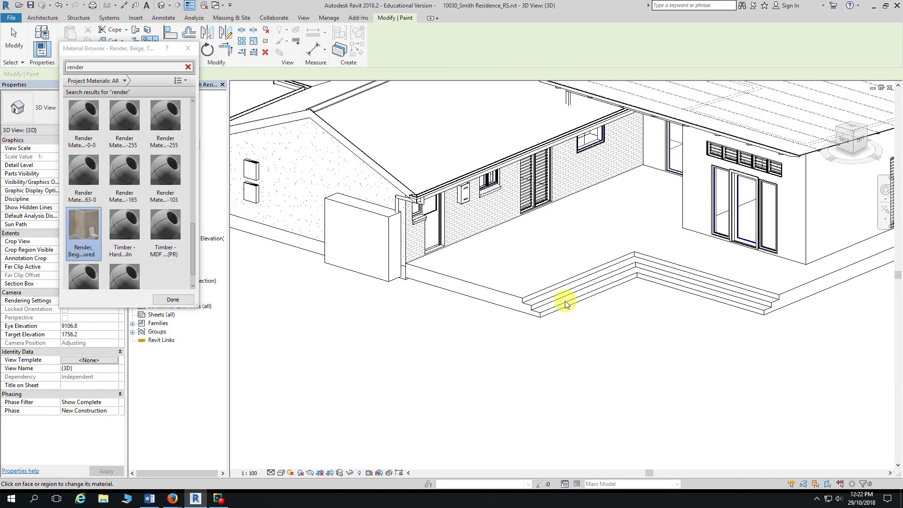
pyautogui.click(494, 211)
pyautogui.keyDown('shift'); pyautogui.moveTo(437, 394); pyautogui.dragTo(436, 392, button='middle'); pyautogui.keyUp('shift')
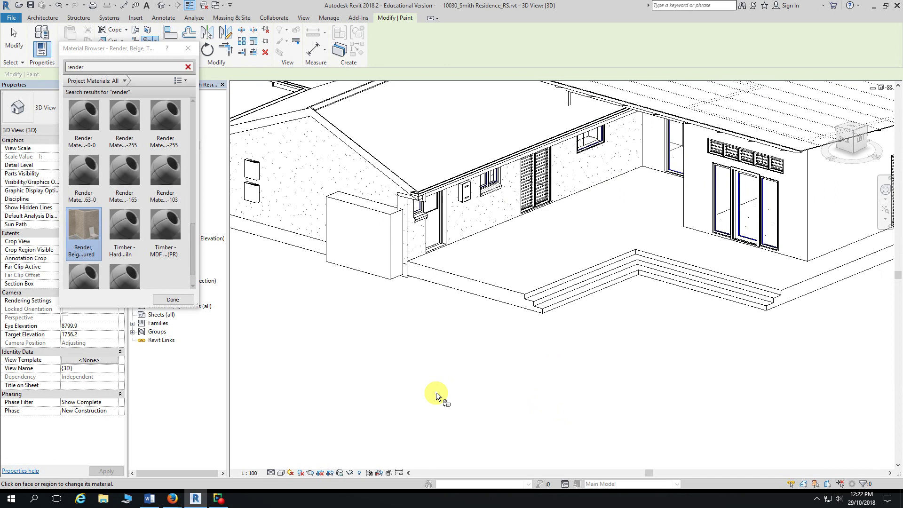
pyautogui.keyDown('shift'); pyautogui.moveTo(424, 397); pyautogui.dragTo(493, 387, button='middle'); pyautogui.keyUp('shift')
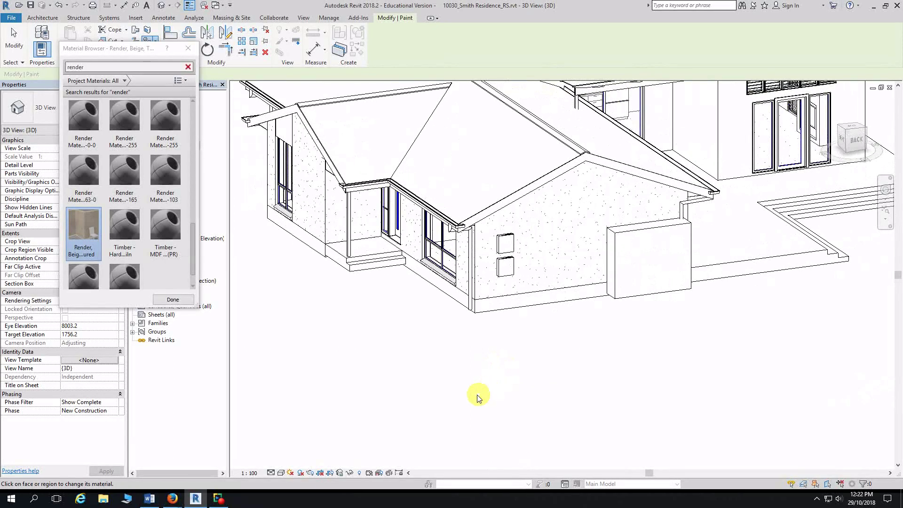
pyautogui.click(189, 49)
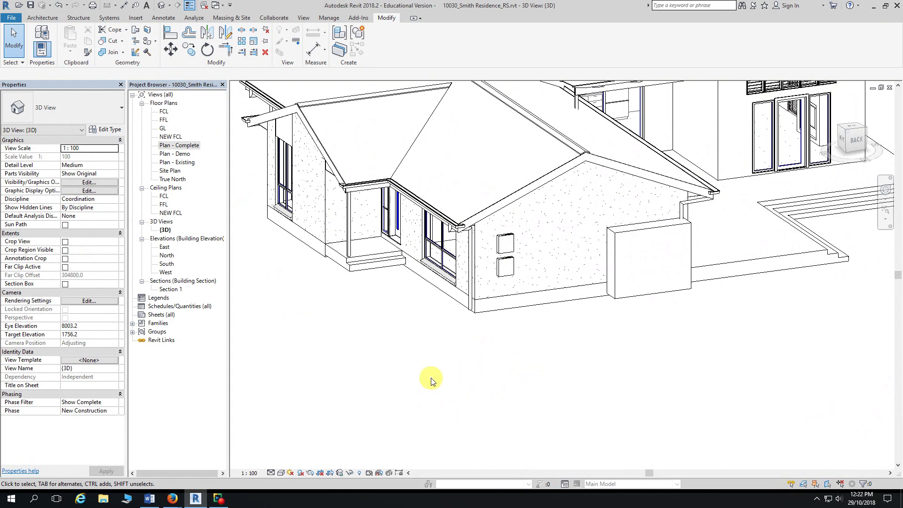
# Step: Remove the paint from the upper triangular section of the gable-end wall above the meter boxes
pyautogui.keyDown('shift'); pyautogui.moveTo(429, 379); pyautogui.dragTo(460, 383, button='middle'); pyautogui.keyUp('shift')
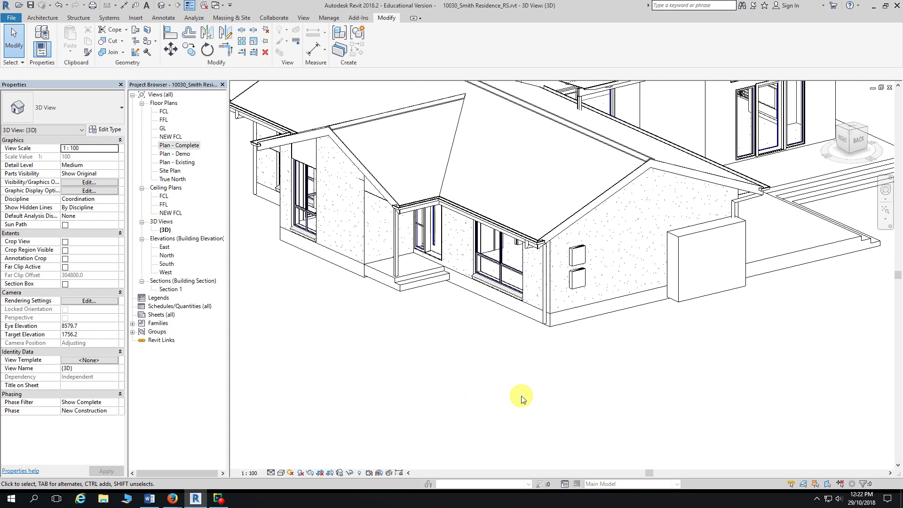
pyautogui.click(157, 45)
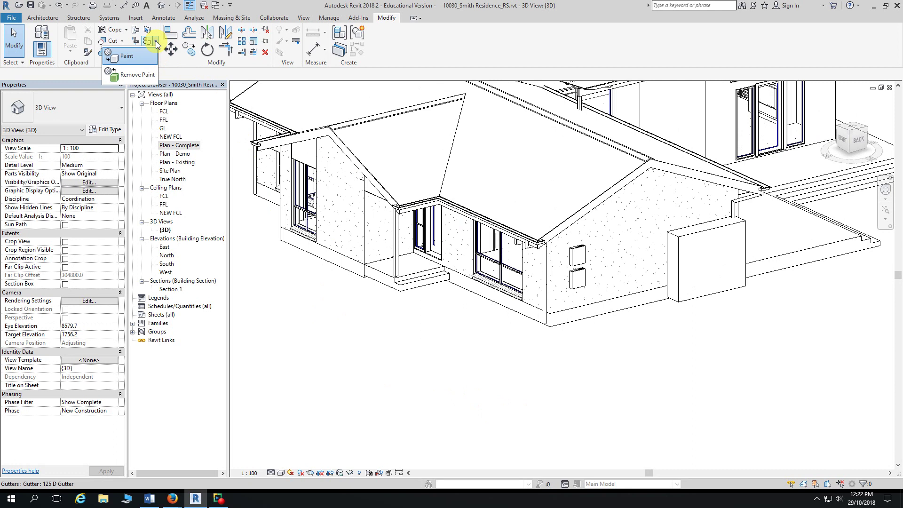
pyautogui.click(137, 75)
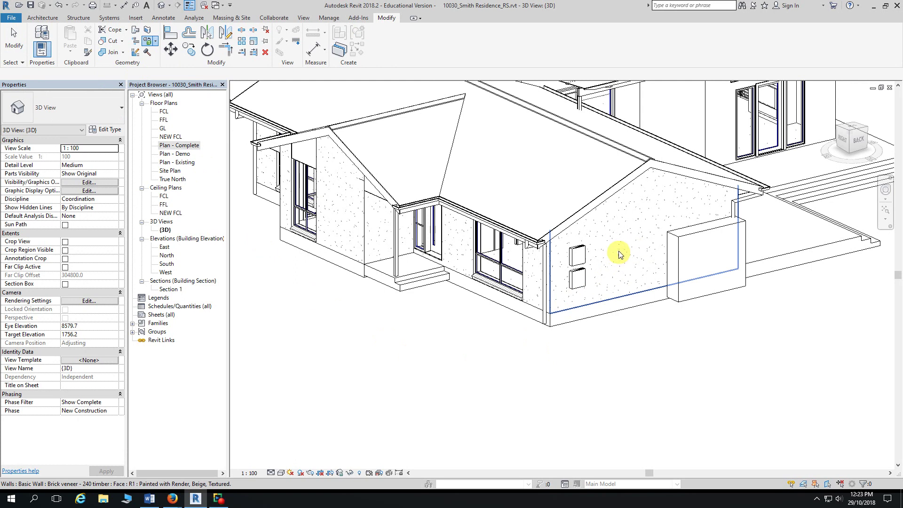
pyautogui.click(656, 190)
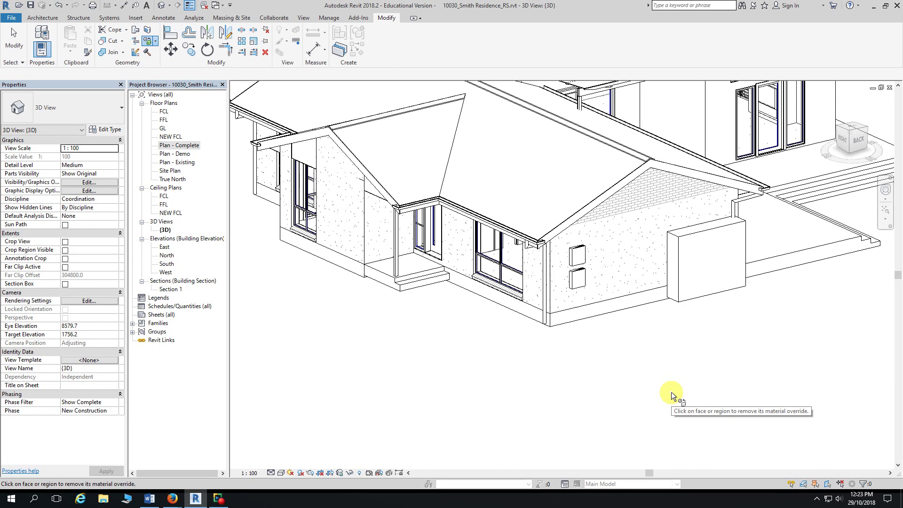
# Step: Repaint the gable-end wall's upper triangular section above the meter boxes with Render, Beige, Textured and end the Paint command
pyautogui.click(156, 45)
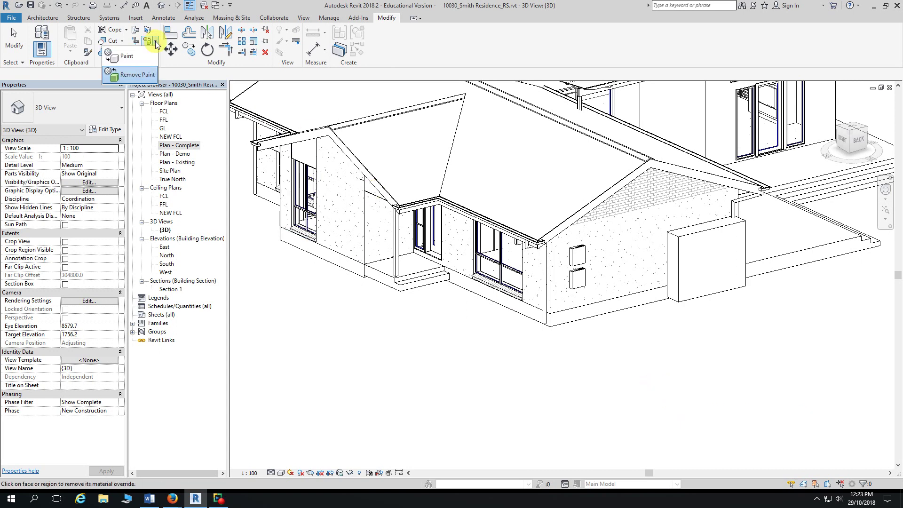
pyautogui.click(137, 55)
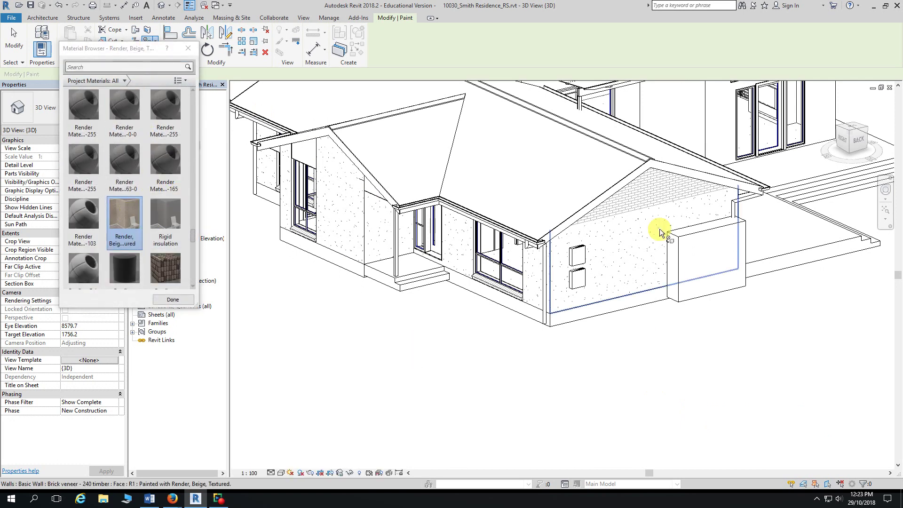
pyautogui.click(649, 193)
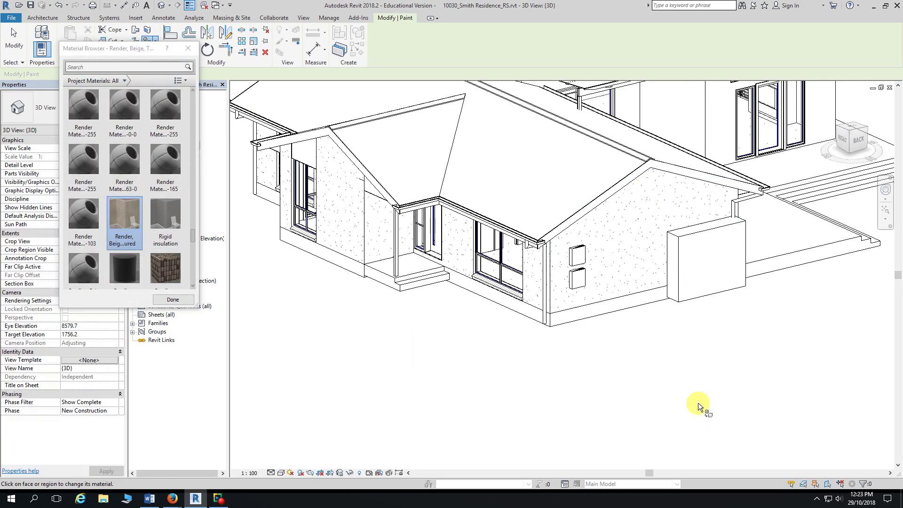
pyautogui.press('Escape')
# Step: Examine the painted rear wall up close, checking the sills of its windows
pyautogui.moveTo(699, 406)
pyautogui.keyDown('shift'); pyautogui.mouseDown(button='middle')
pyautogui.moveTo(710, 406)
pyautogui.moveTo(691, 401)
pyautogui.mouseUp(button='middle'); pyautogui.keyUp('shift')
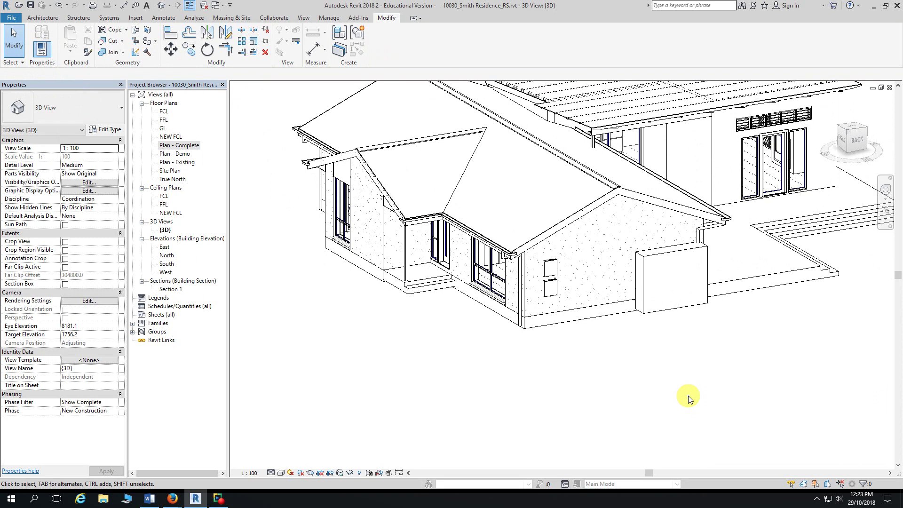
pyautogui.keyDown('shift'); pyautogui.moveTo(692, 399); pyautogui.dragTo(520, 383, button='middle'); pyautogui.keyUp('shift')
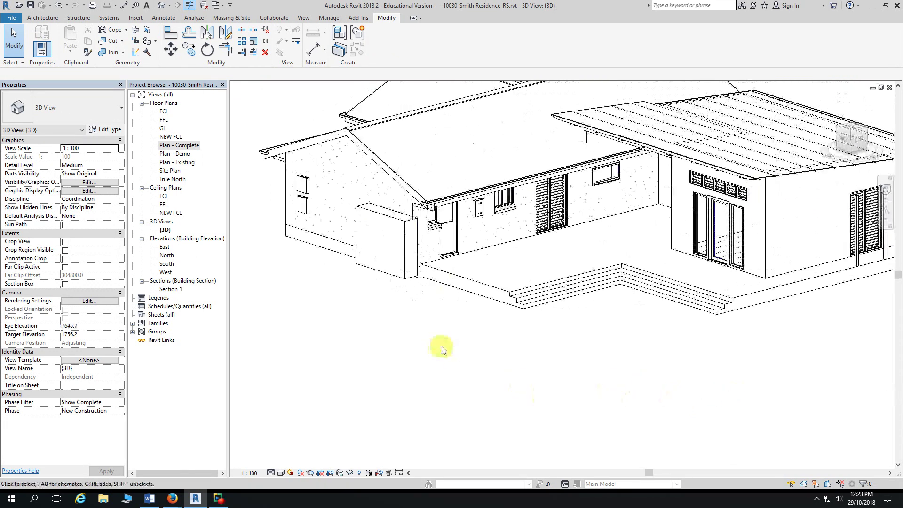
pyautogui.scroll(3, 447, 310)
pyautogui.scroll(-2, 447, 359)
pyautogui.scroll(5, 447, 359)
pyautogui.moveTo(453, 367); pyautogui.dragTo(457, 385, button='middle')
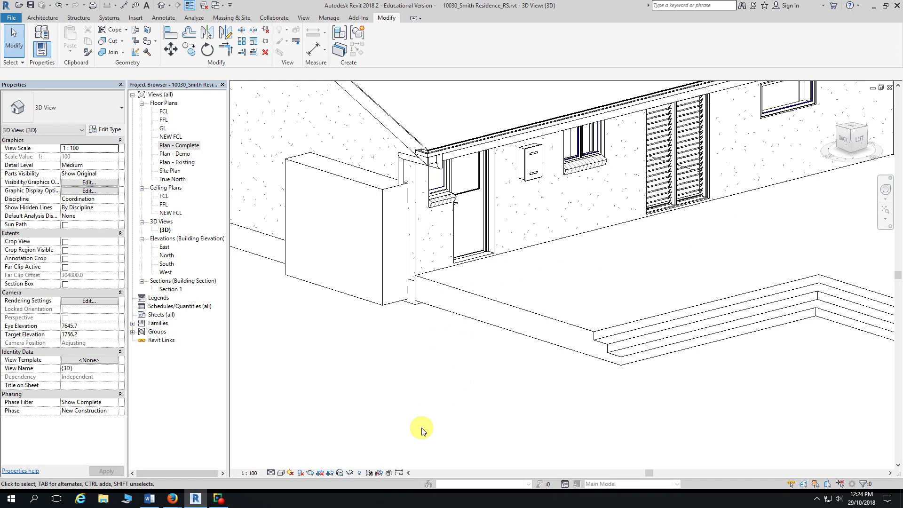
pyautogui.moveTo(454, 384); pyautogui.dragTo(409, 395, button='middle')
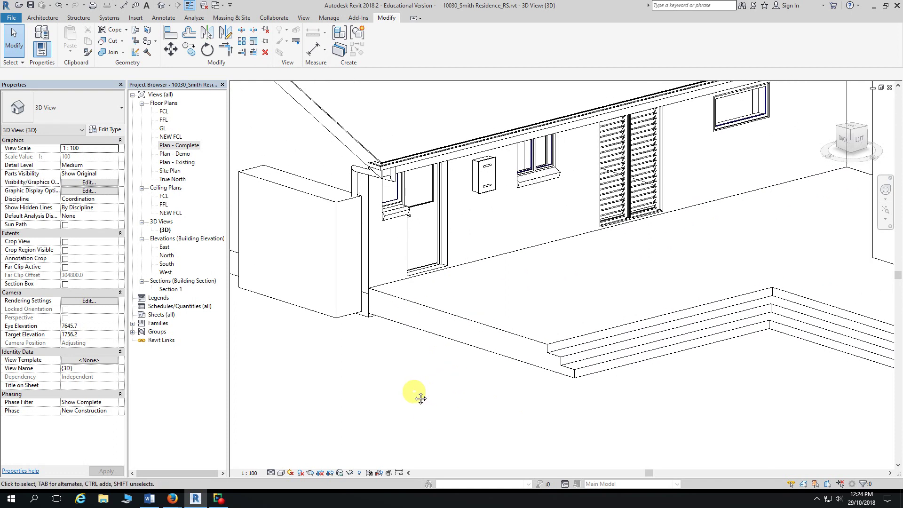
pyautogui.scroll(3, 541, 174)
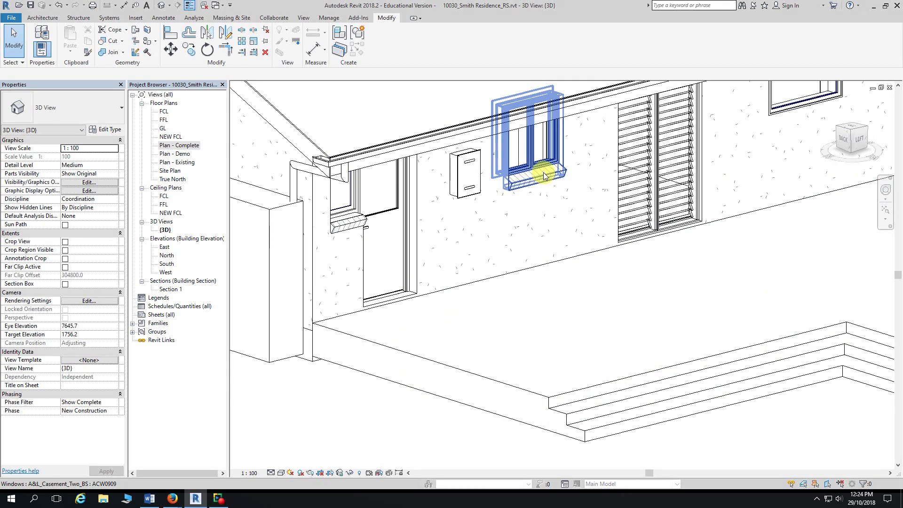
# Step: Open the type properties of the rear casement window beside the wall-mounted box and narrow the dialog
pyautogui.click(543, 172)
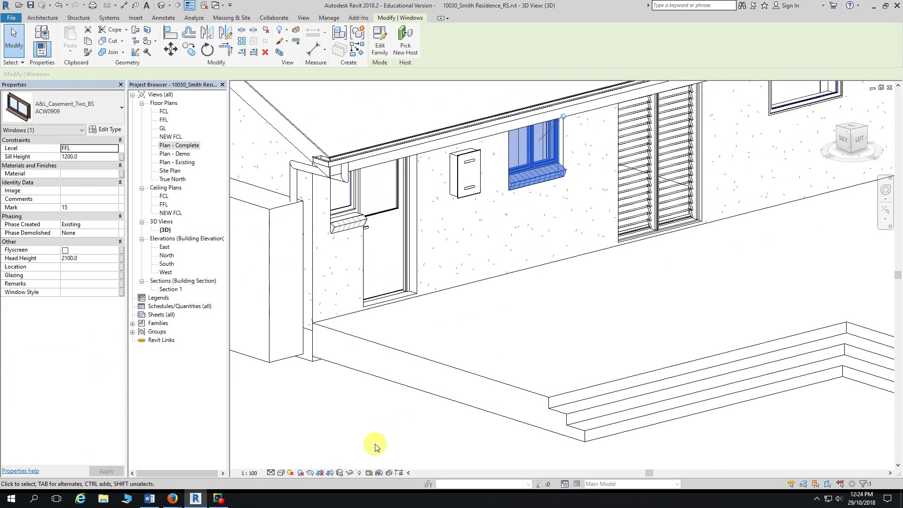
pyautogui.click(113, 131)
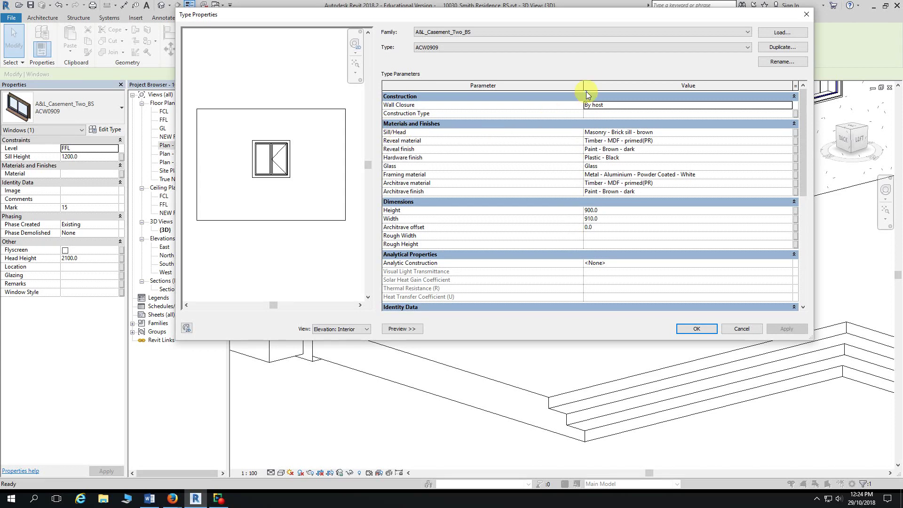
pyautogui.moveTo(813, 57); pyautogui.dragTo(607, 58)
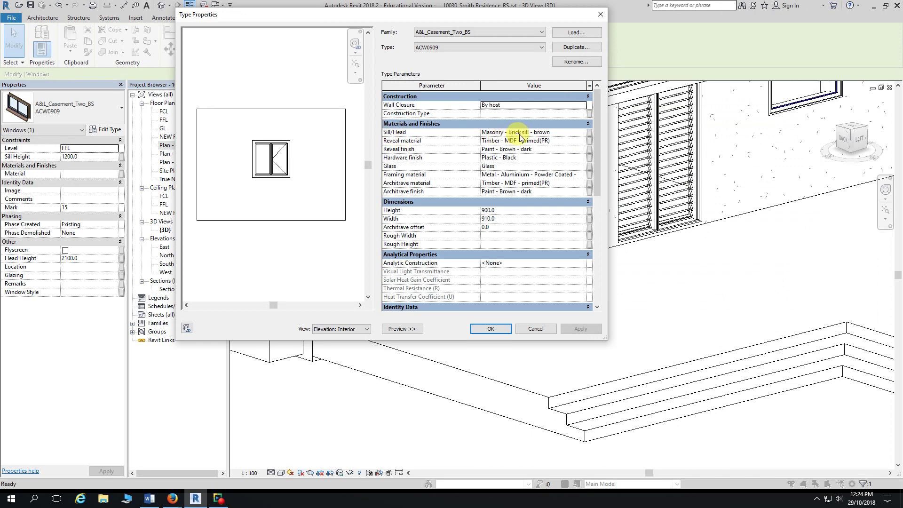
# Step: Set the casement window type's Sill/Head material to Render, Beige, Textured, found by searching for "render, b", and apply it
pyautogui.click(583, 134)
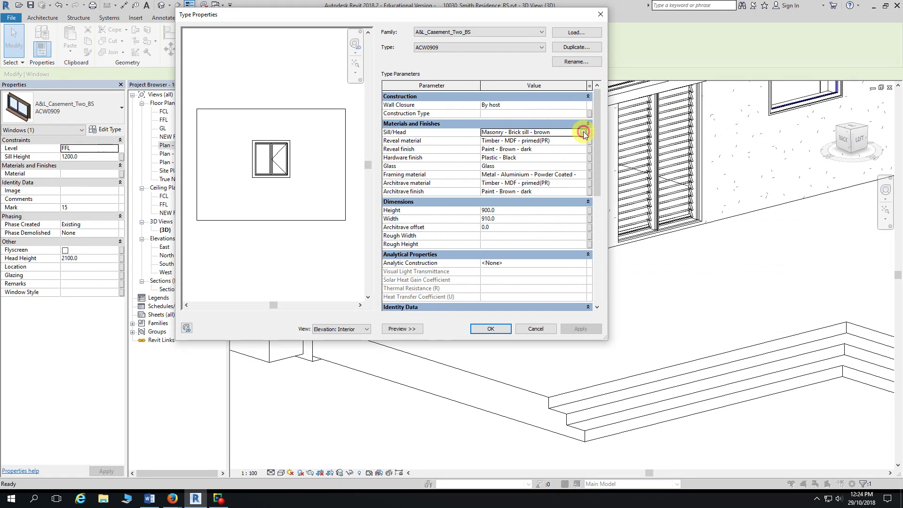
pyautogui.click(584, 134)
pyautogui.scroll(1, 395, 111)
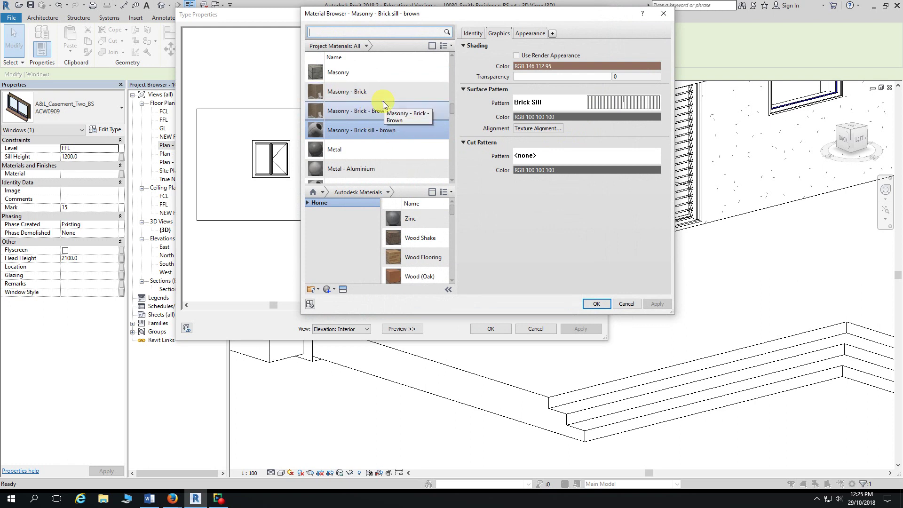
pyautogui.press('Return')
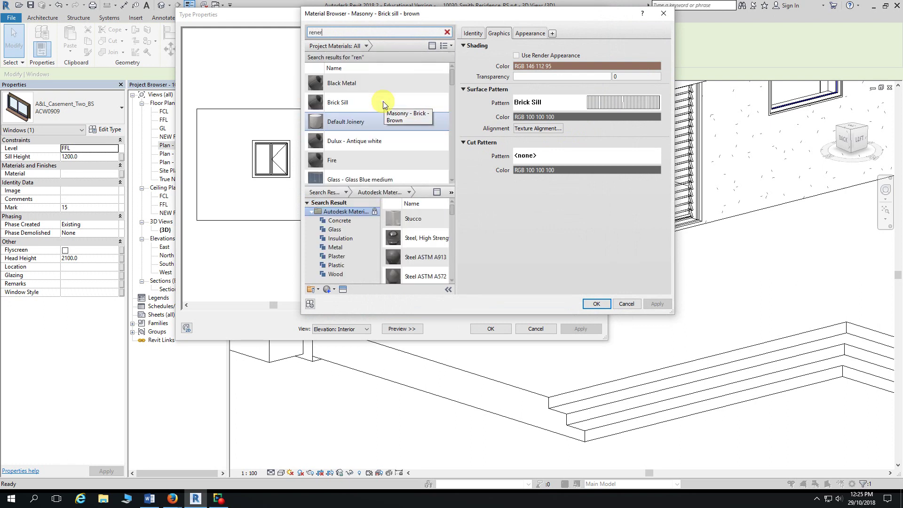
pyautogui.press('BackSpace')
pyautogui.press('BackSpace')
pyautogui.write('der')
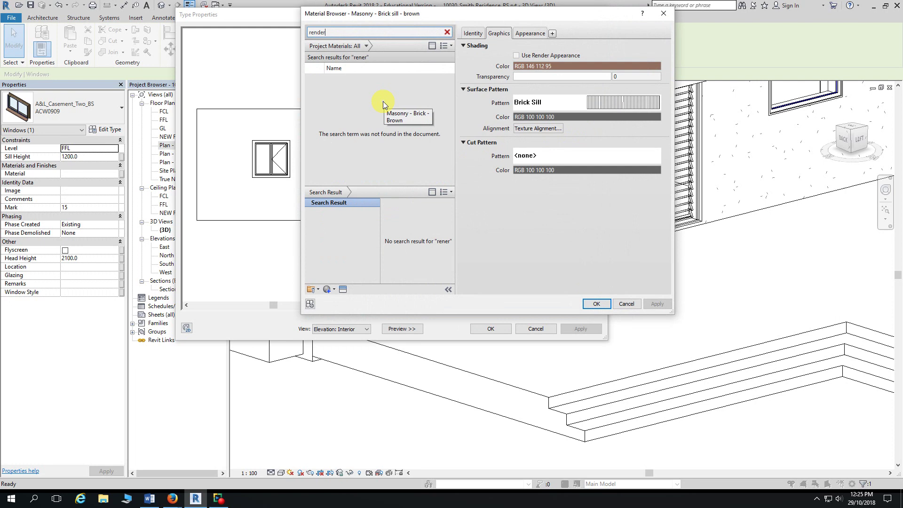
pyautogui.write(', b')
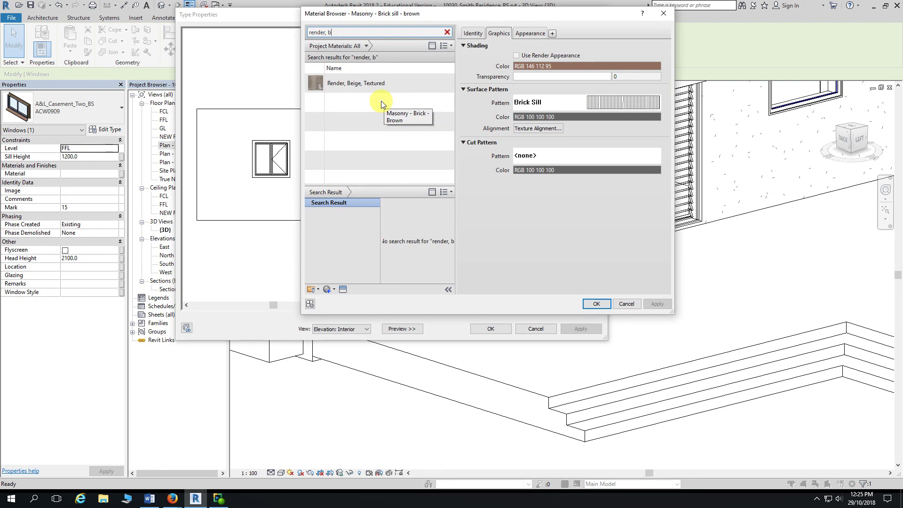
pyautogui.click(401, 84)
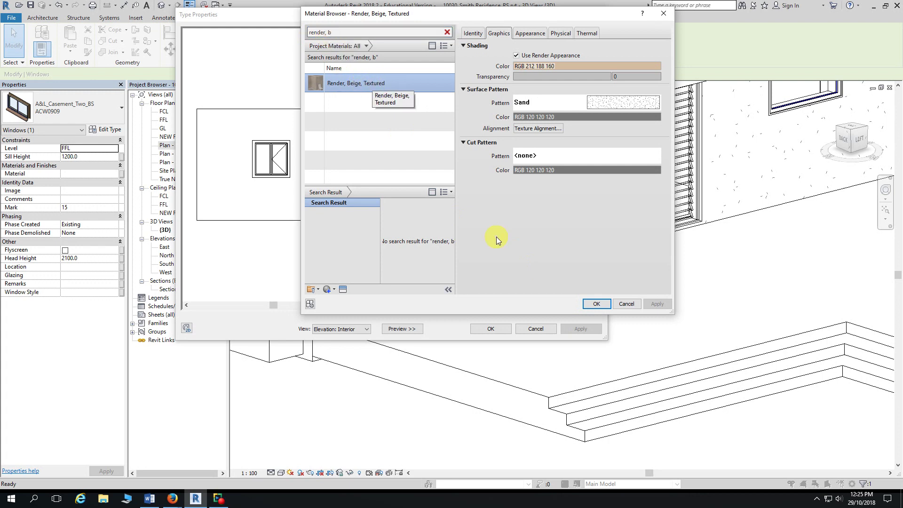
pyautogui.click(597, 303)
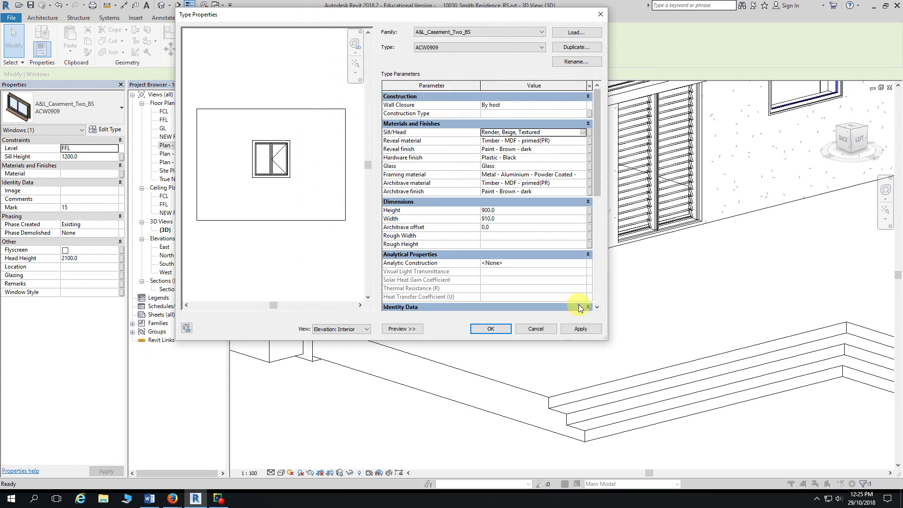
pyautogui.moveTo(512, 18); pyautogui.dragTo(433, 16)
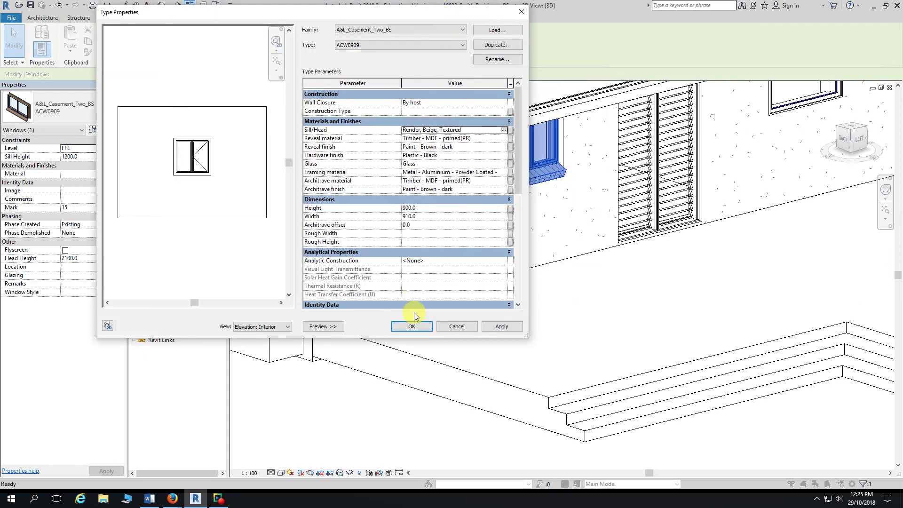
pyautogui.click(412, 328)
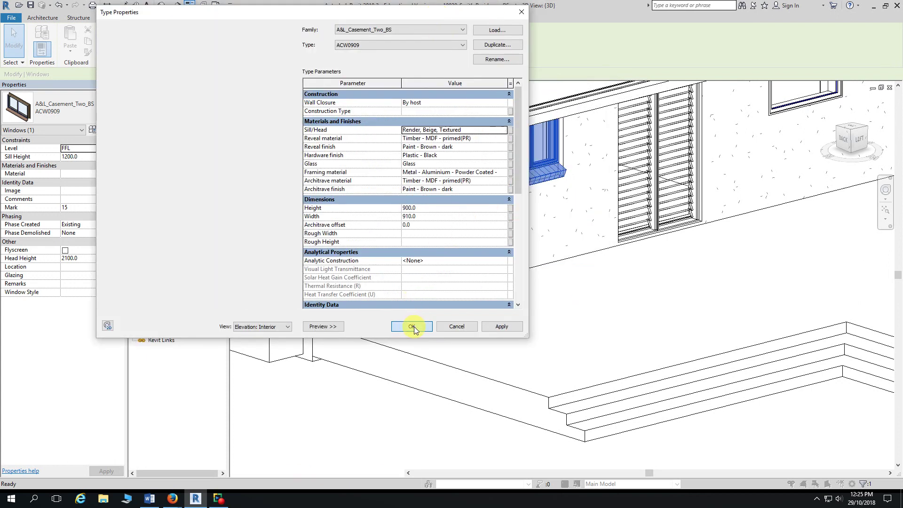
pyautogui.press('Escape')
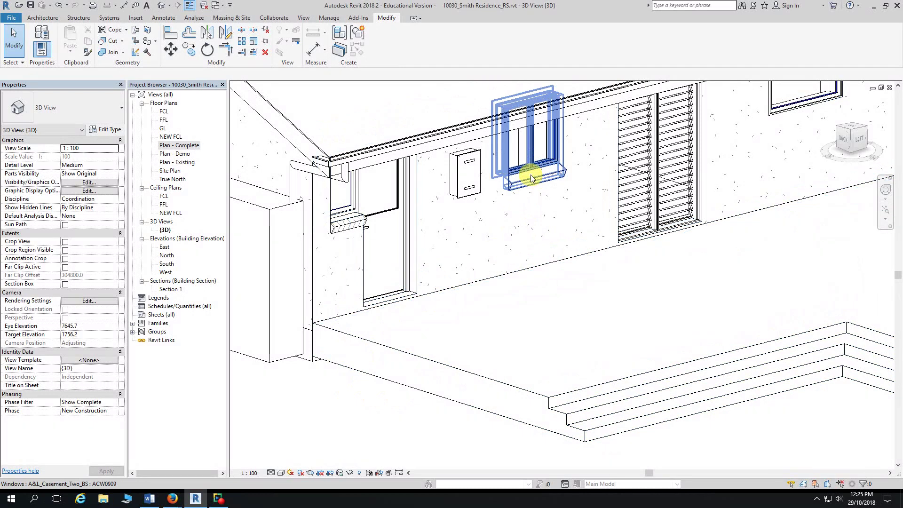
# Step: Set the Sill/Head material of the rear laundry door and window combination type to Render, Beige, Textured, found by searching for "render, b"
pyautogui.click(349, 221)
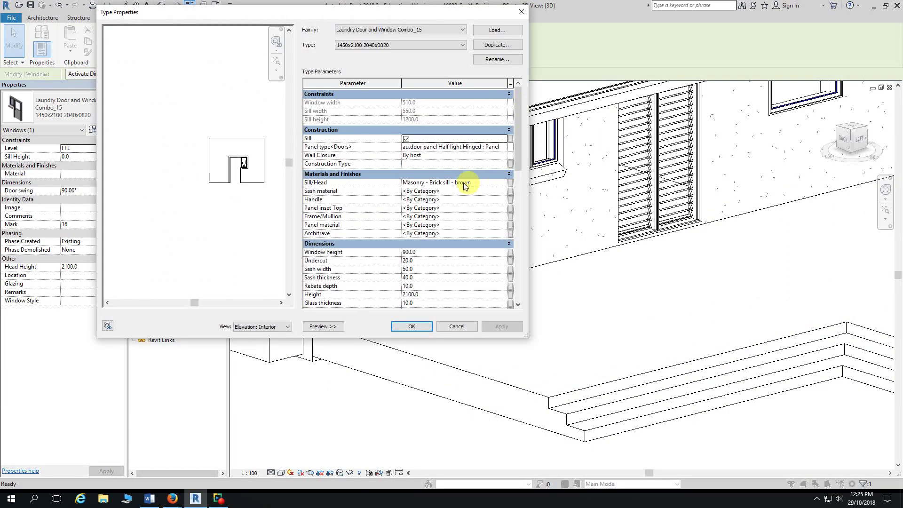
pyautogui.click(510, 186)
pyautogui.click(510, 186)
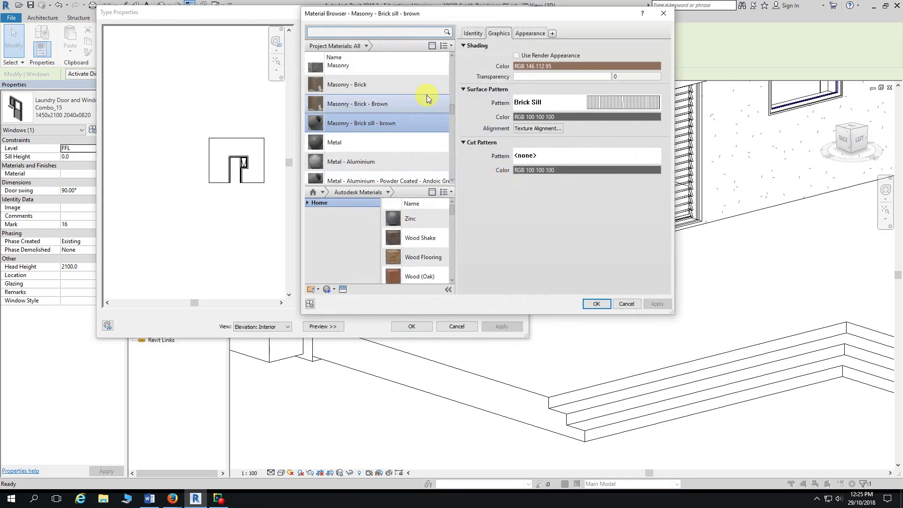
pyautogui.write('ren')
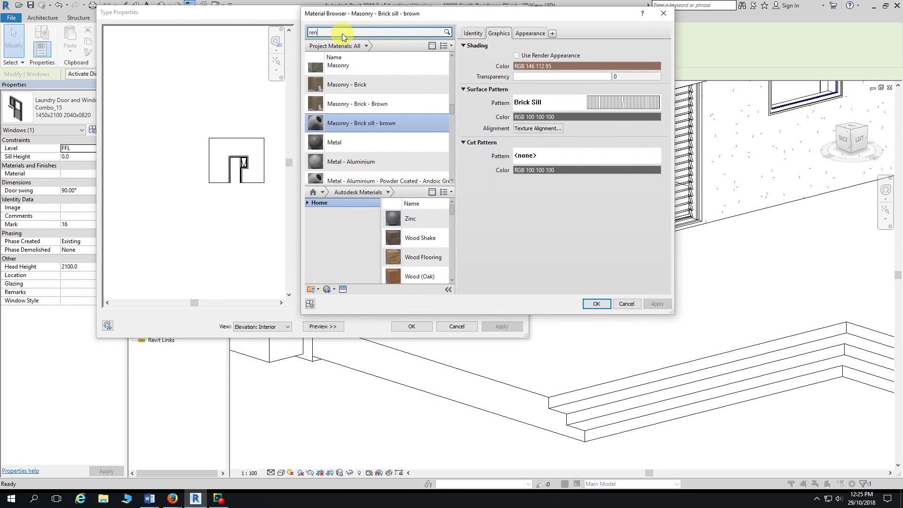
pyautogui.write('der, b')
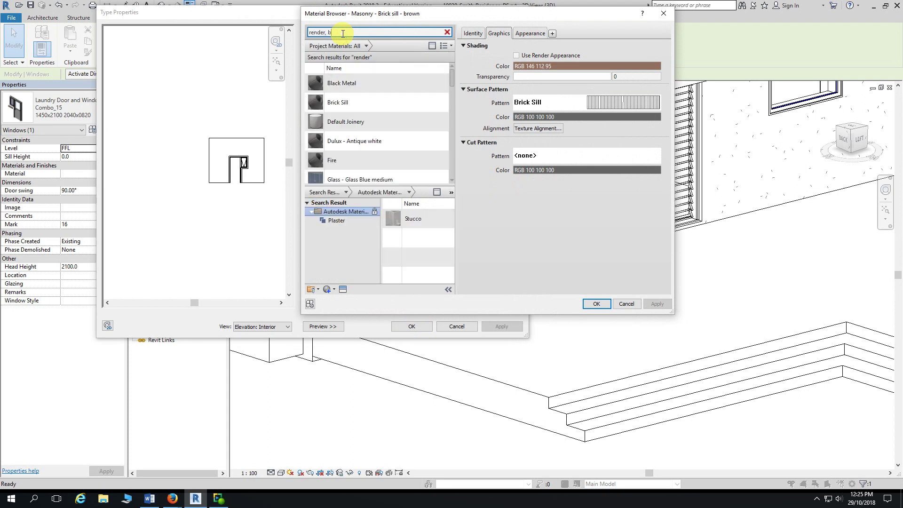
pyautogui.click(399, 83)
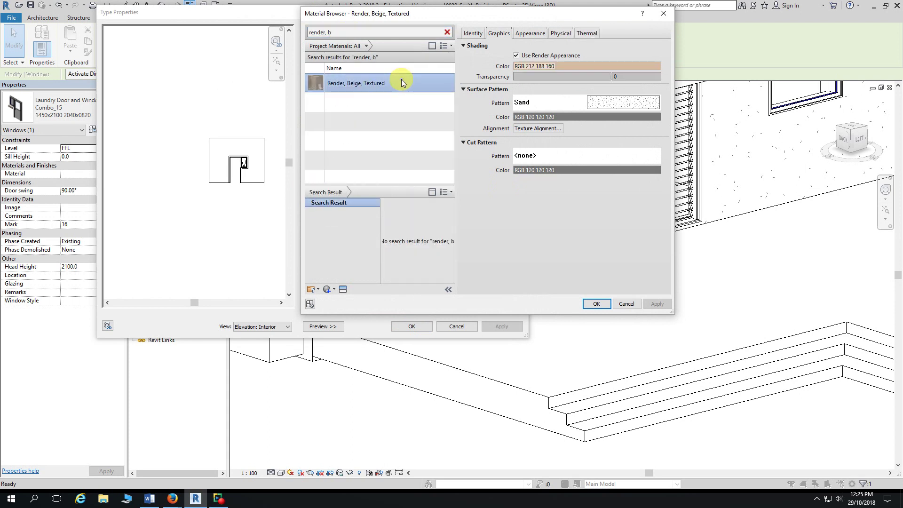
pyautogui.click(598, 304)
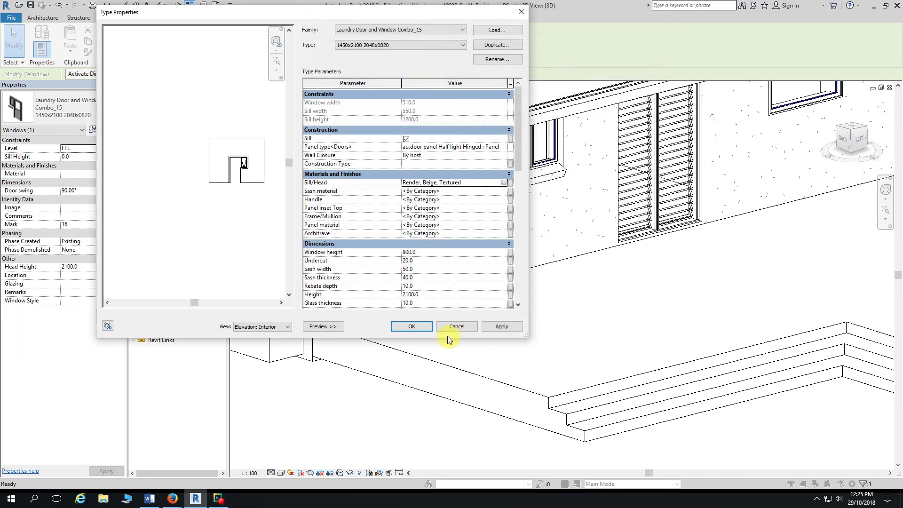
pyautogui.click(412, 326)
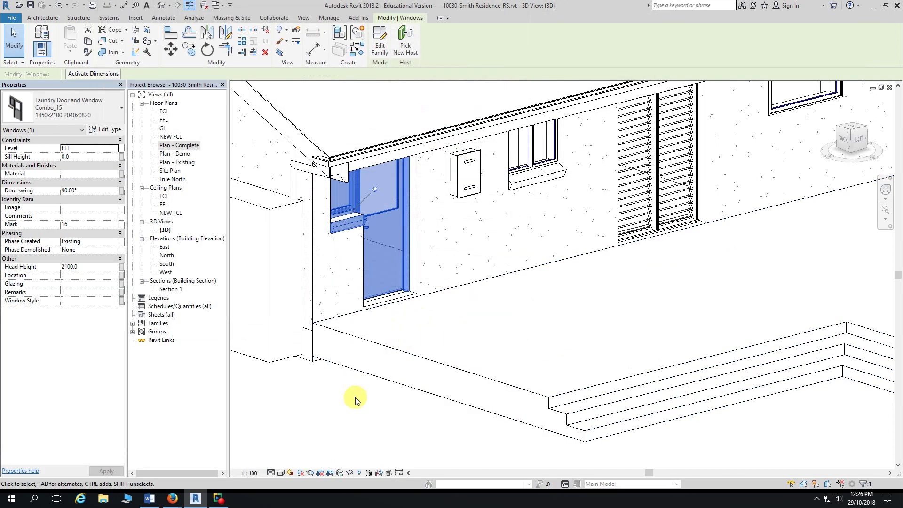
# Step: Set the Sill/Head material of the double-sash awning window type near the meter boxes to Render, Beige, Textured, found by searching for "render, b"
pyautogui.click(337, 428)
pyautogui.keyDown('shift'); pyautogui.moveTo(329, 421); pyautogui.dragTo(446, 412, button='middle'); pyautogui.keyUp('shift')
pyautogui.keyDown('shift'); pyautogui.moveTo(240, 383); pyautogui.dragTo(538, 378, button='middle'); pyautogui.keyUp('shift')
pyautogui.scroll(-3, 291, 403)
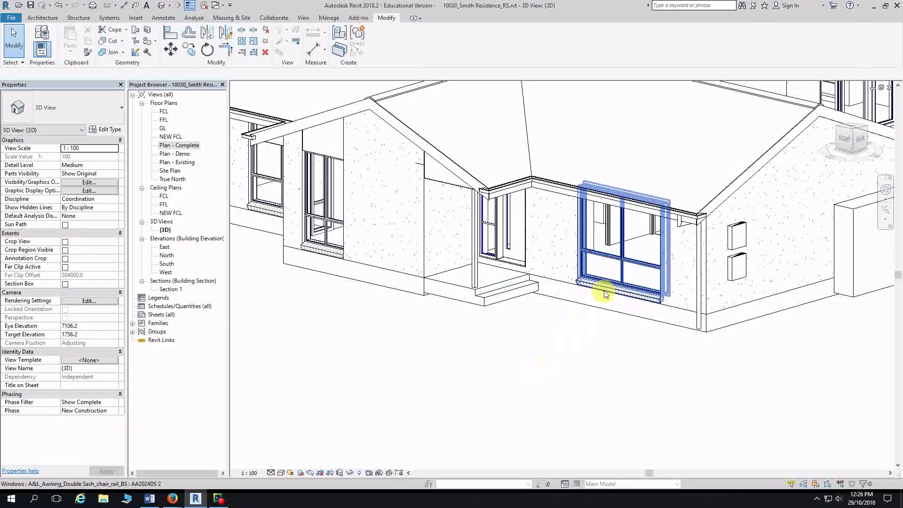
pyautogui.click(582, 250)
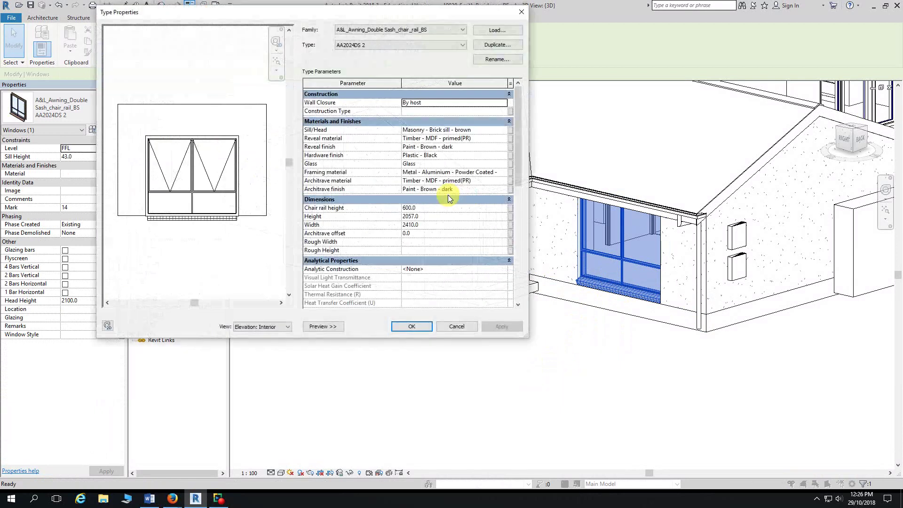
pyautogui.click(504, 134)
pyautogui.click(504, 134)
pyautogui.click(316, 33)
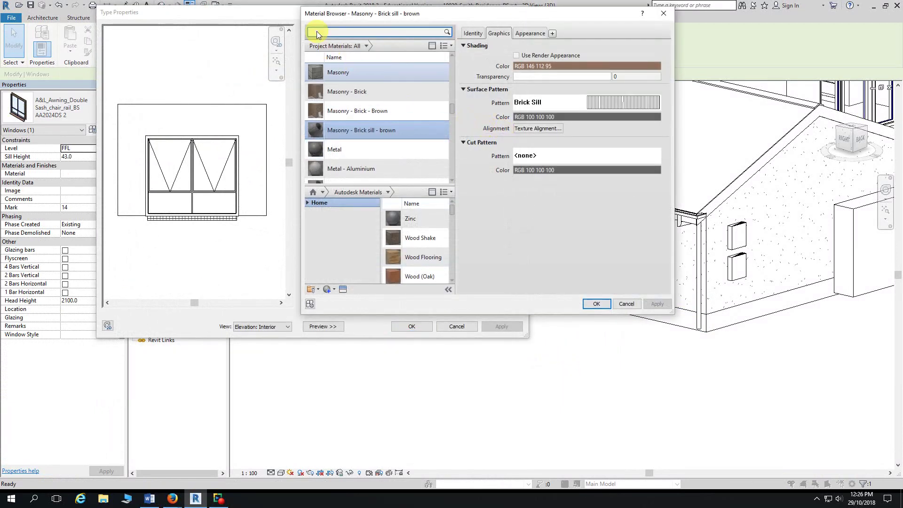
pyautogui.write('render, b')
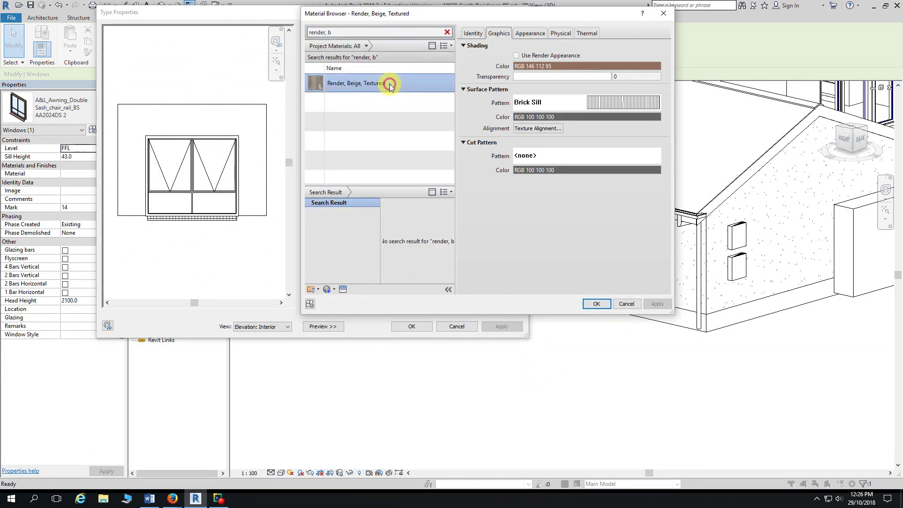
pyautogui.click(383, 84)
pyautogui.click(593, 304)
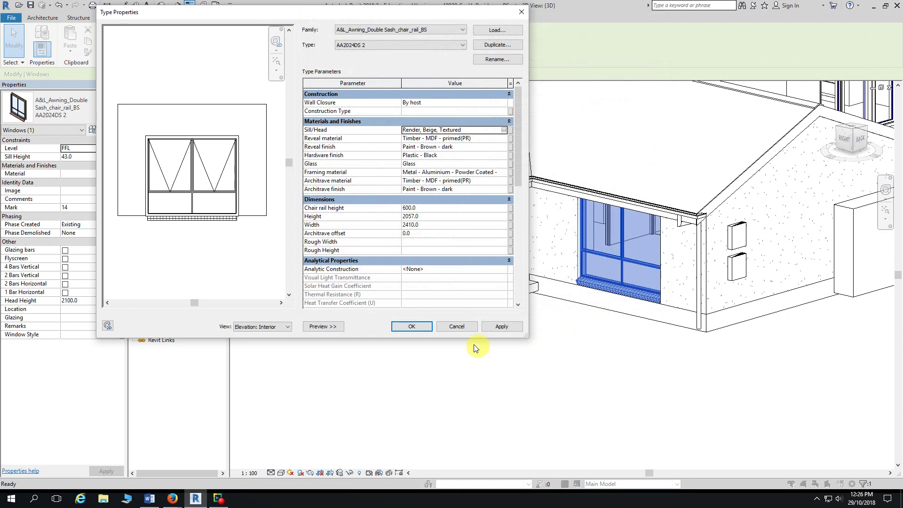
pyautogui.click(410, 325)
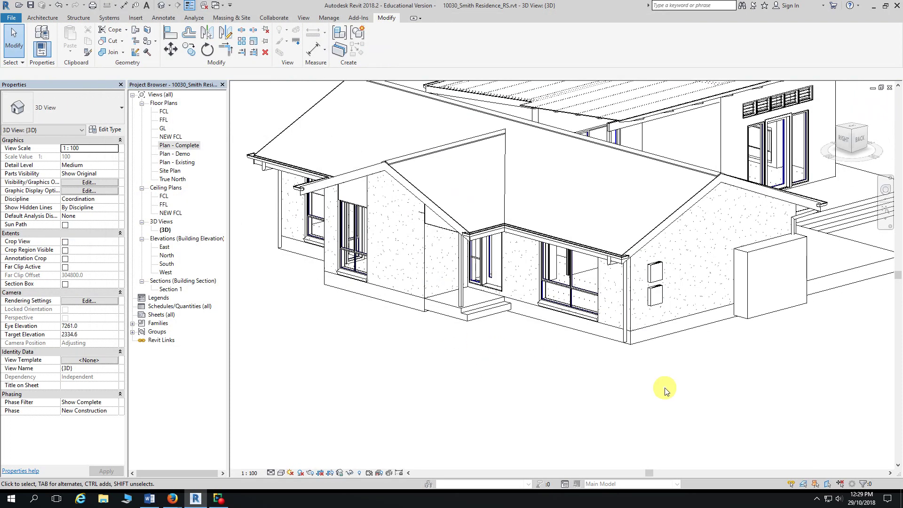
# Step: Open the Plan - Complete floor plan view
pyautogui.doubleClick(188, 146)
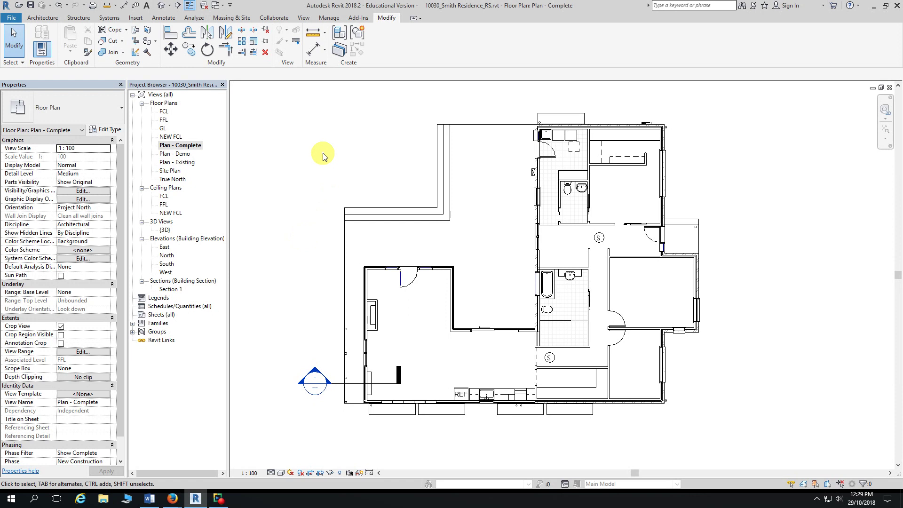
pyautogui.scroll(1, 352, 156)
pyautogui.scroll(1, 357, 141)
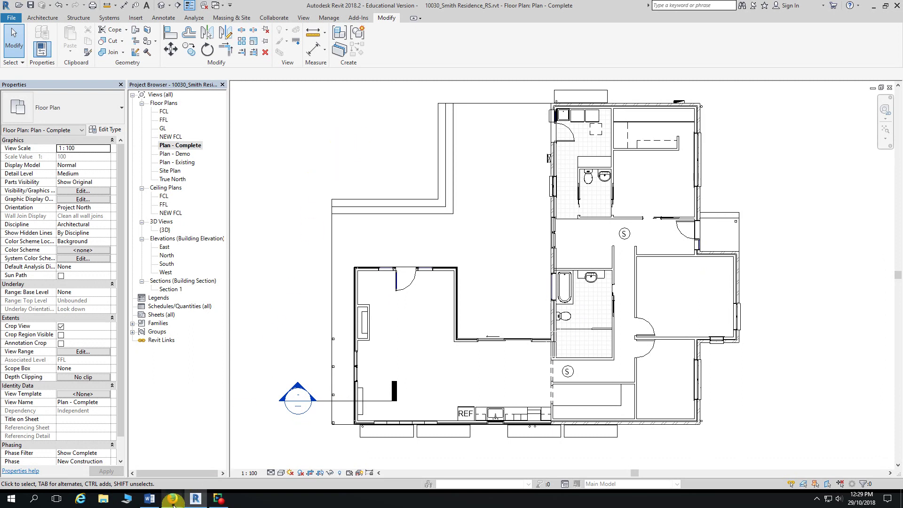
# Step: Switch to the course page in Firefox and open the Floor Plan - Room names & Annotation sheet in a maximized window
pyautogui.moveTo(174, 504)
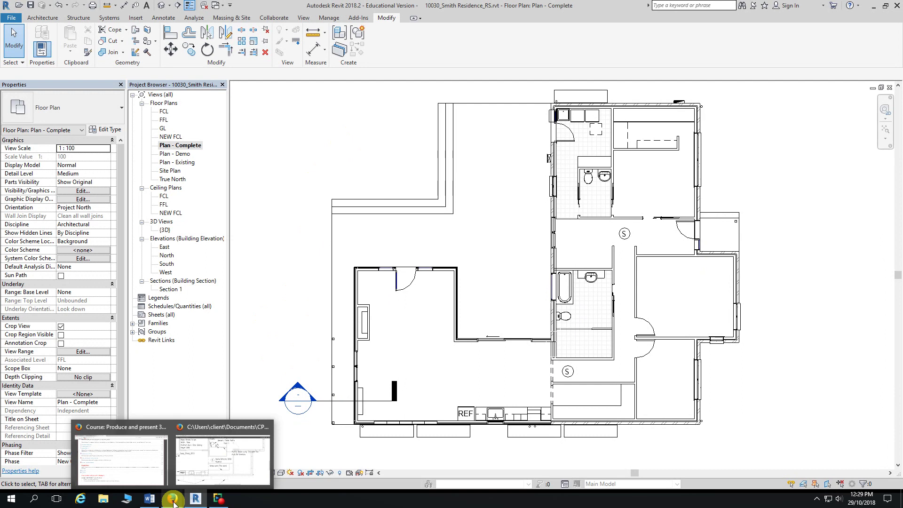
pyautogui.click(129, 463)
pyautogui.scroll(15, 329, 245)
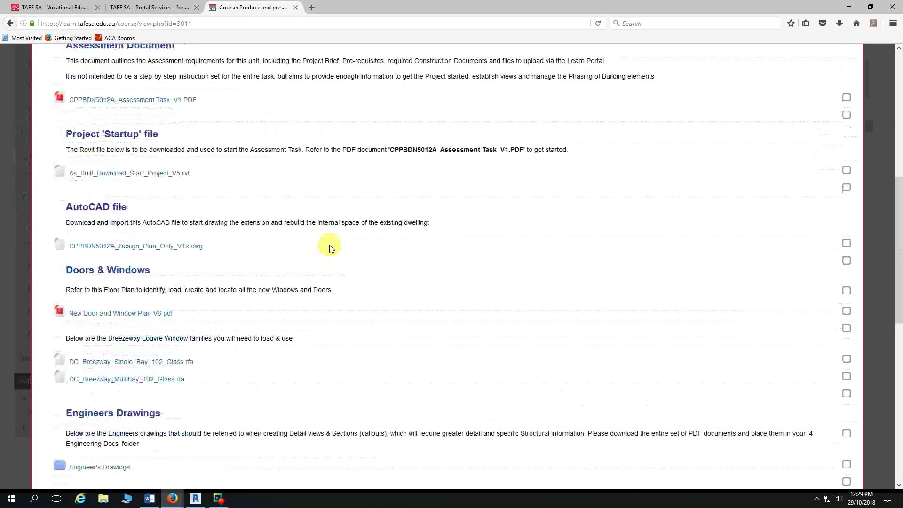
pyautogui.scroll(3, 330, 248)
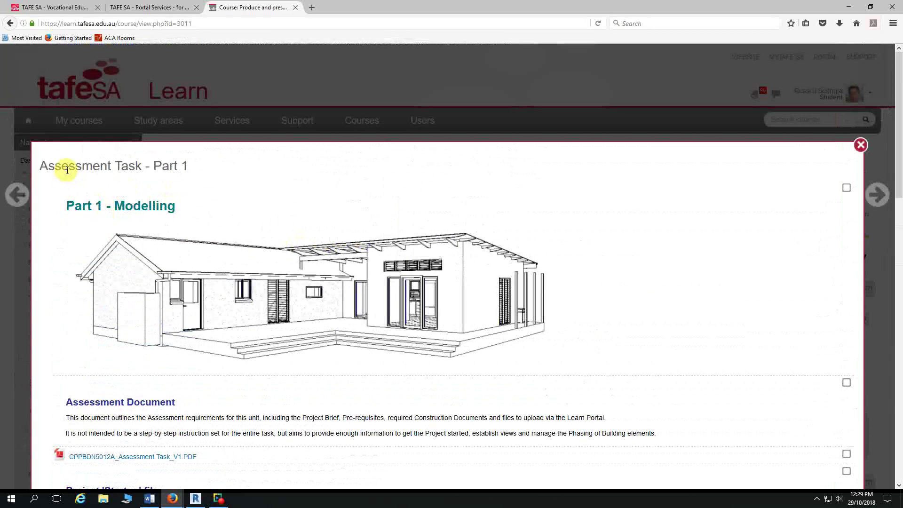
pyautogui.scroll(-3, 115, 202)
pyautogui.scroll(-7, 117, 205)
pyautogui.scroll(-9, 118, 212)
pyautogui.click(118, 220)
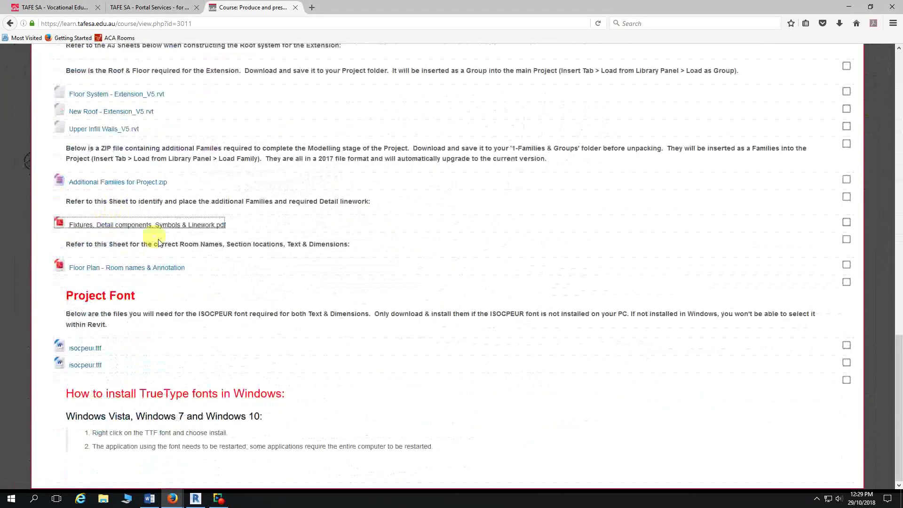
pyautogui.click(90, 229)
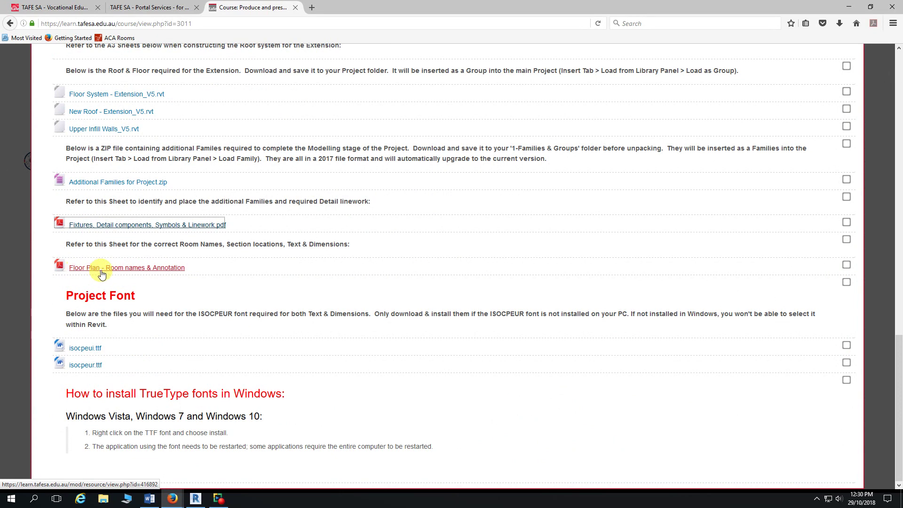
pyautogui.click(134, 269)
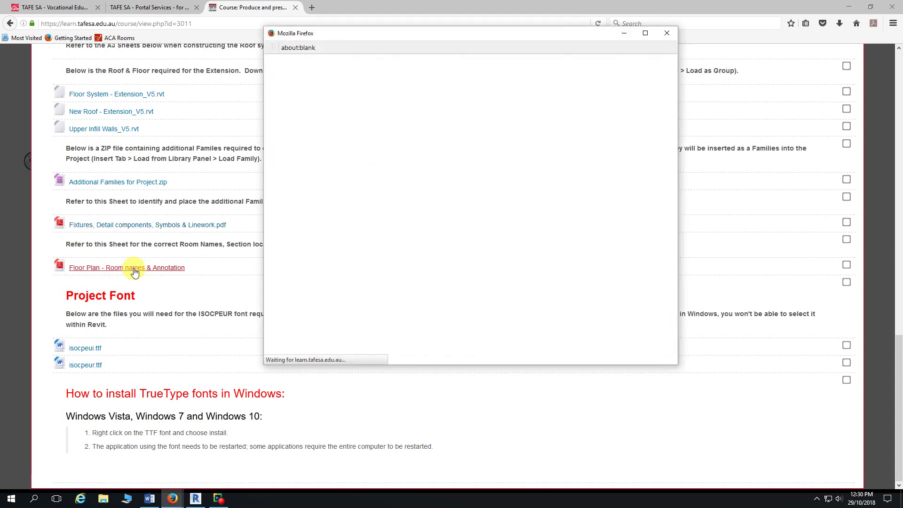
pyautogui.click(645, 33)
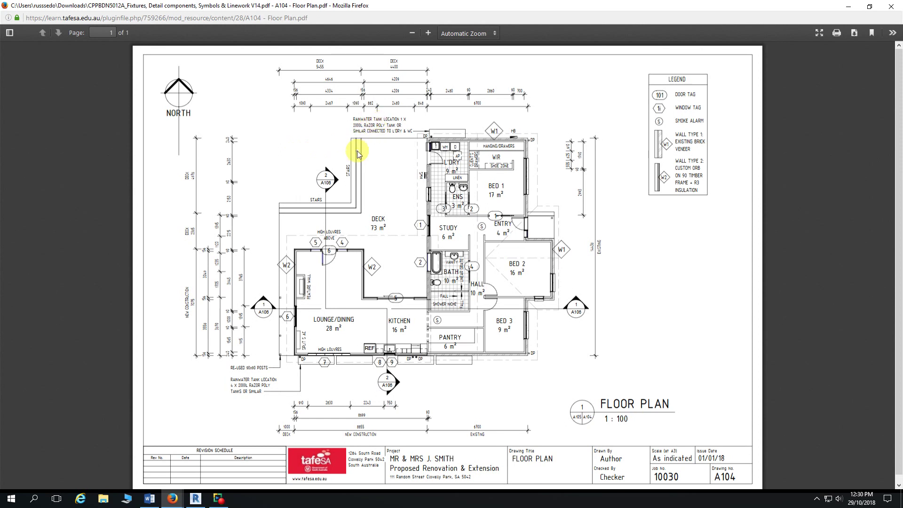
# Step: Examine the floor plan sheet up close, checking the room names, areas, tags and section locations from the study down to the pantry and kitchen
pyautogui.keyDown('ctrl'); pyautogui.scroll(3, 319, 164); pyautogui.keyUp('ctrl')
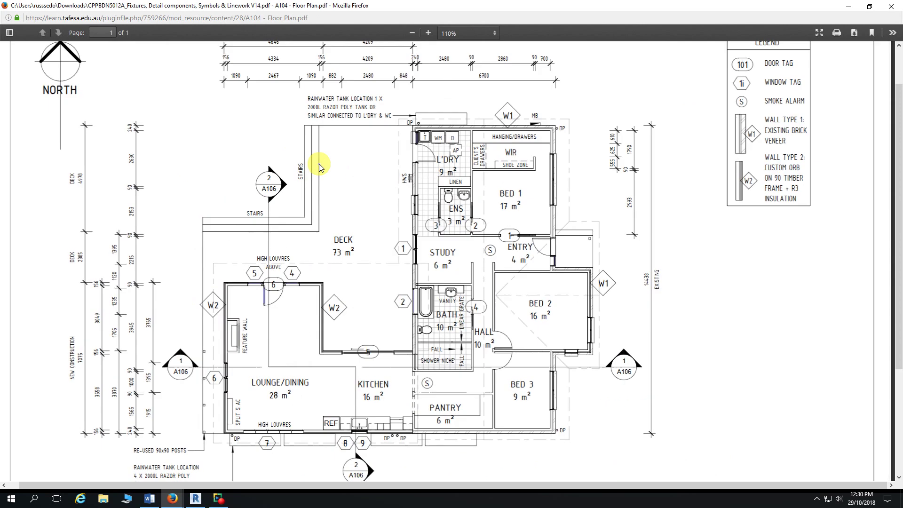
pyautogui.scroll(1, 320, 162)
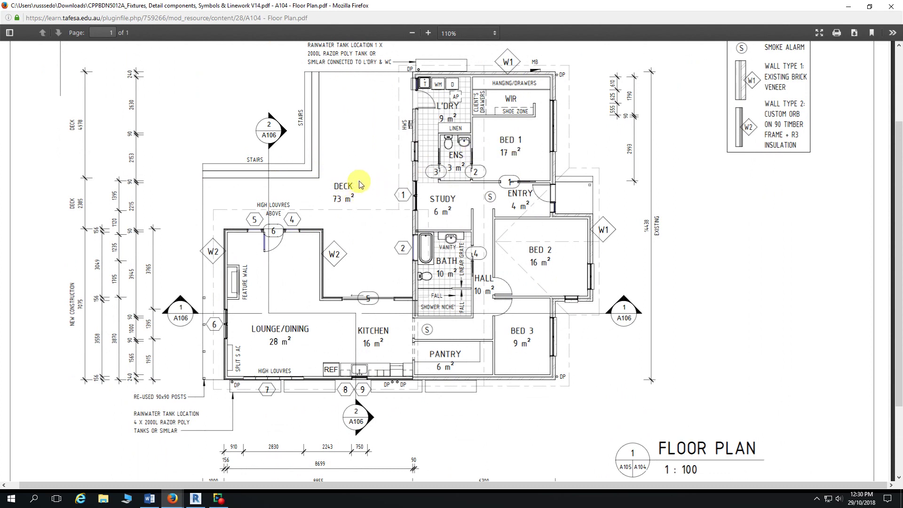
pyautogui.keyDown('ctrl'); pyautogui.scroll(6, 437, 207); pyautogui.keyUp('ctrl')
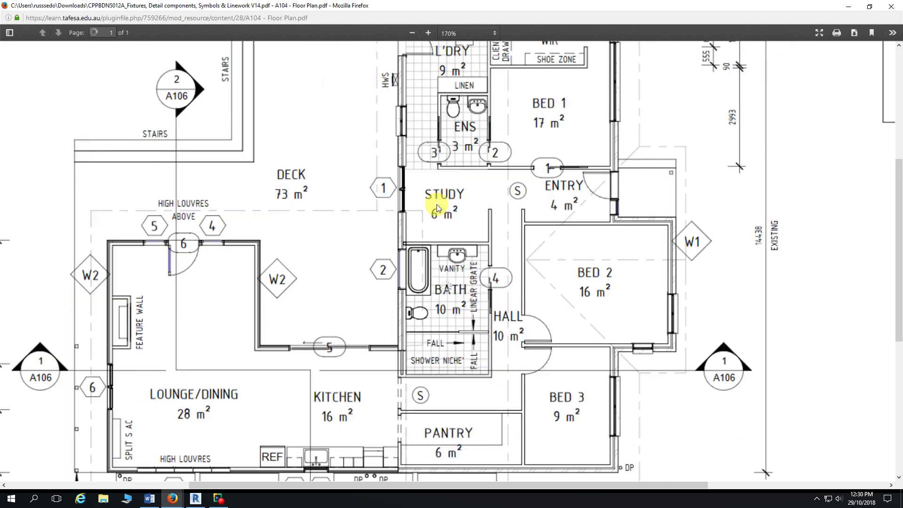
pyautogui.scroll(-1, 439, 197)
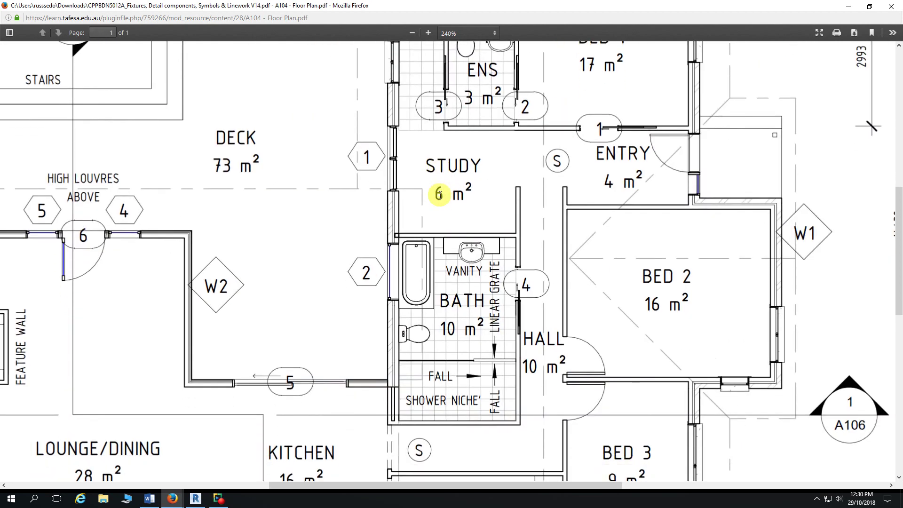
pyautogui.scroll(3, 440, 193)
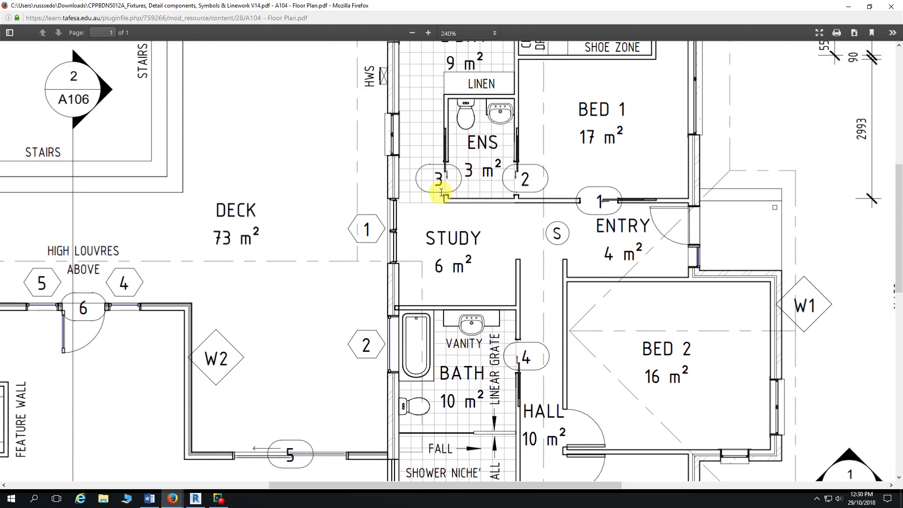
pyautogui.scroll(1, 440, 192)
pyautogui.scroll(-5, 440, 191)
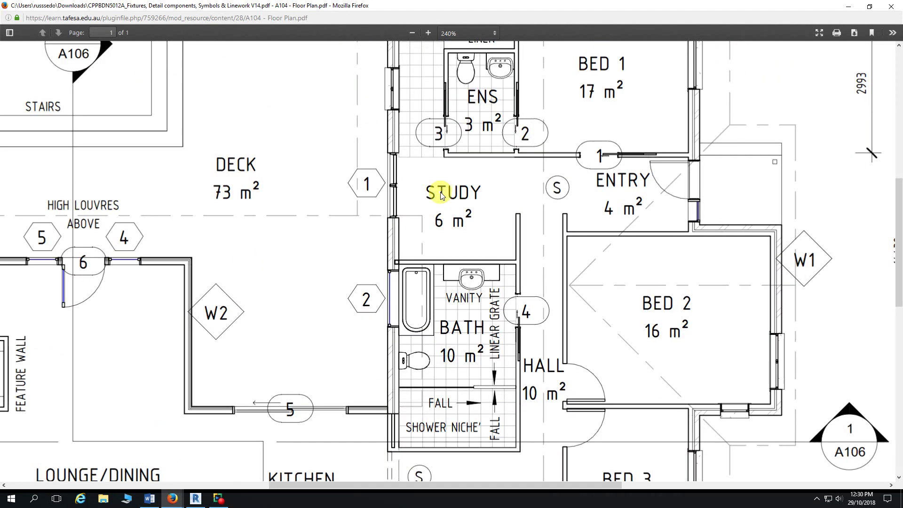
pyautogui.scroll(1, 441, 195)
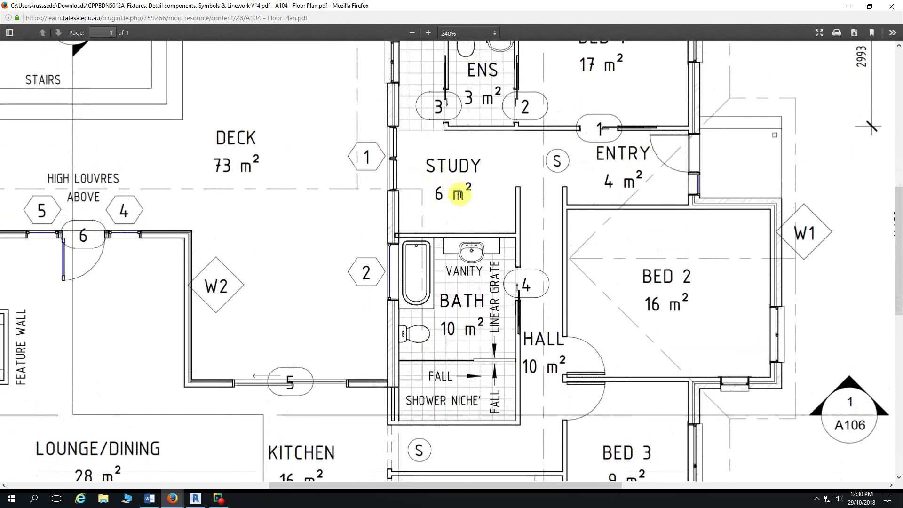
pyautogui.scroll(1, 444, 196)
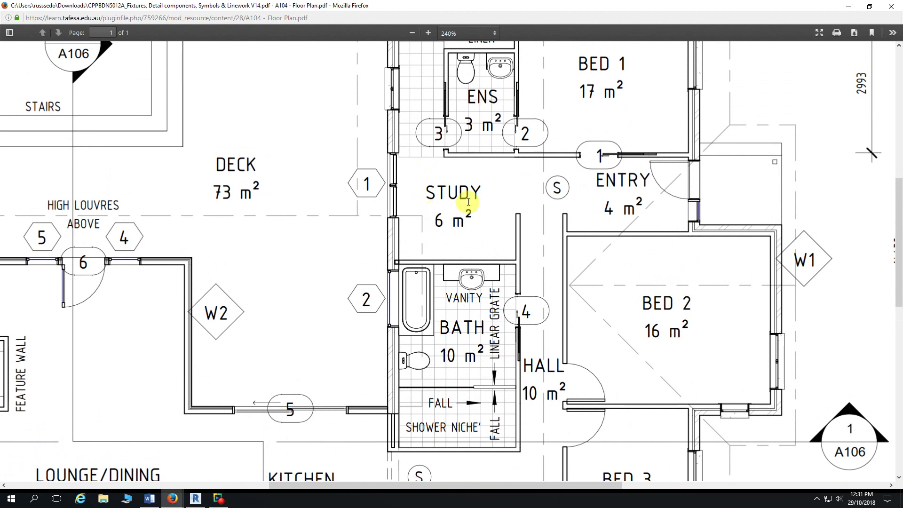
pyautogui.scroll(-1, 517, 230)
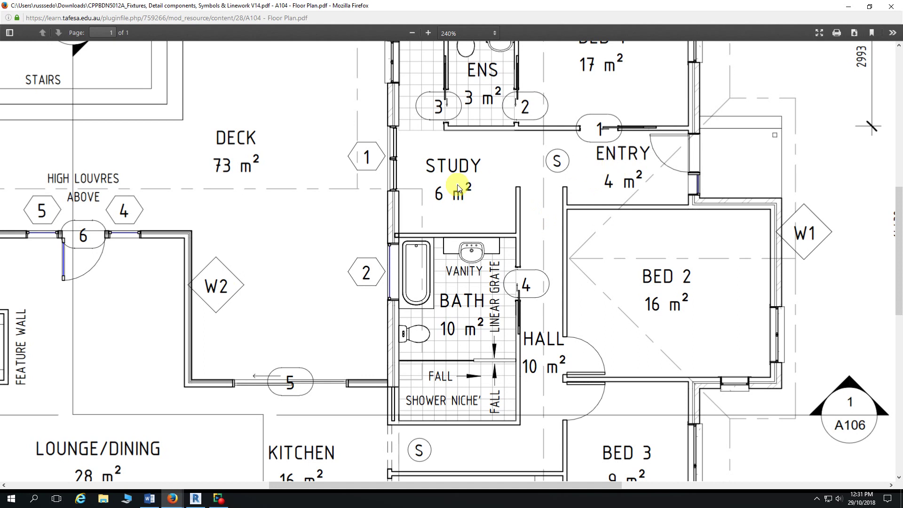
pyautogui.scroll(3, 456, 185)
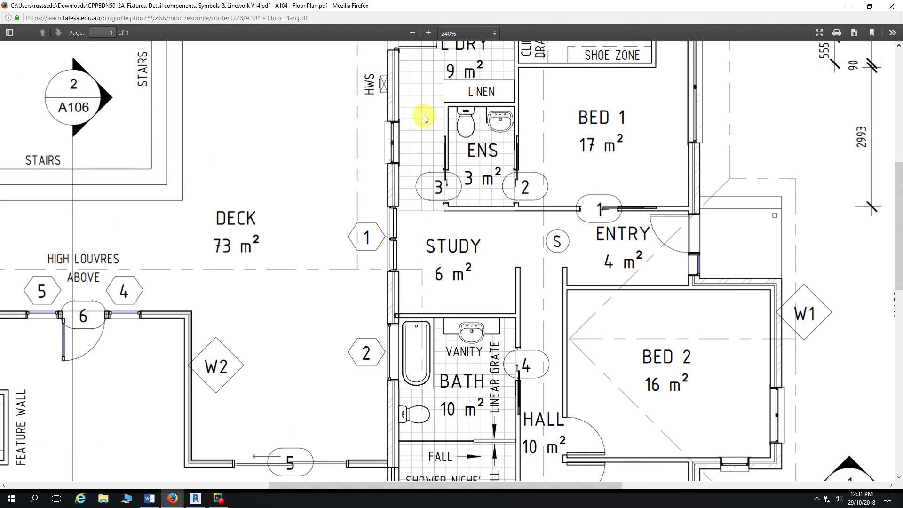
pyautogui.scroll(-2, 424, 115)
pyautogui.scroll(-11, 421, 117)
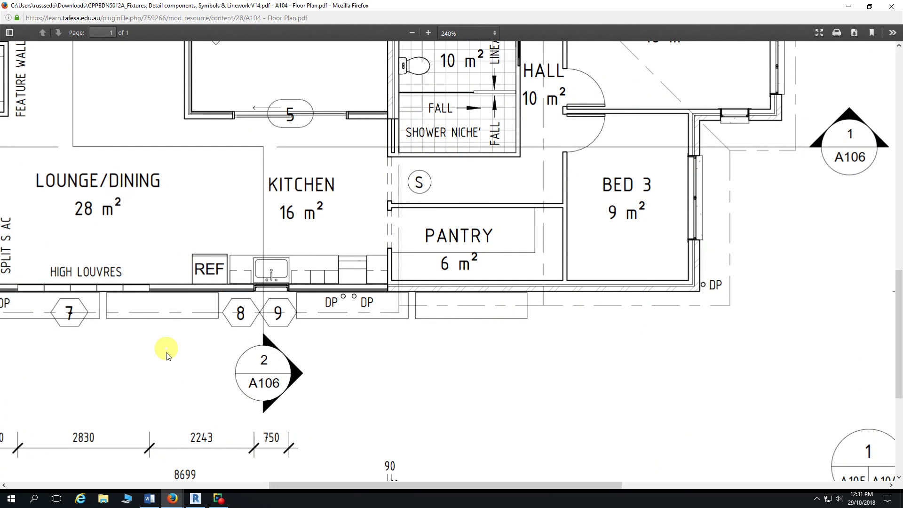
# Step: Compare the open reference drawings in Firefox with the Revit plan, then examine the annotated sheet's WIR, Bed 1, laundry and study areas
pyautogui.click(195, 499)
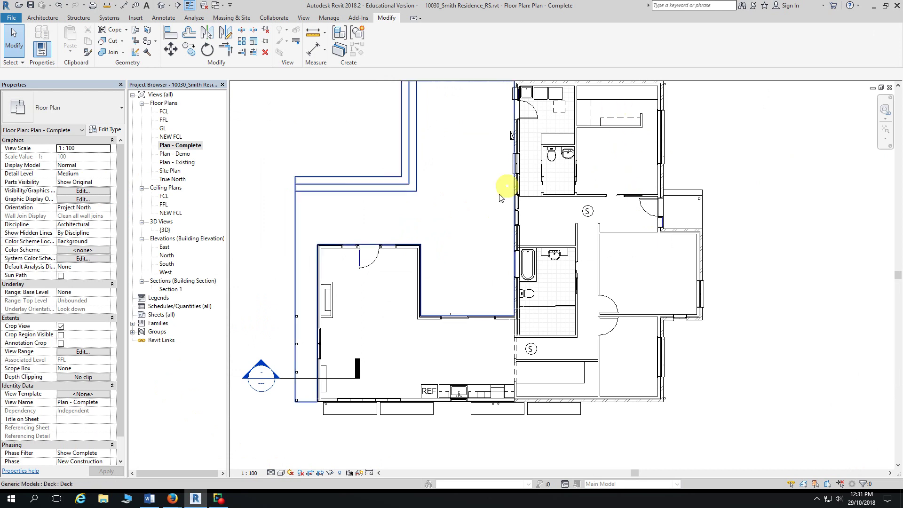
pyautogui.moveTo(184, 496)
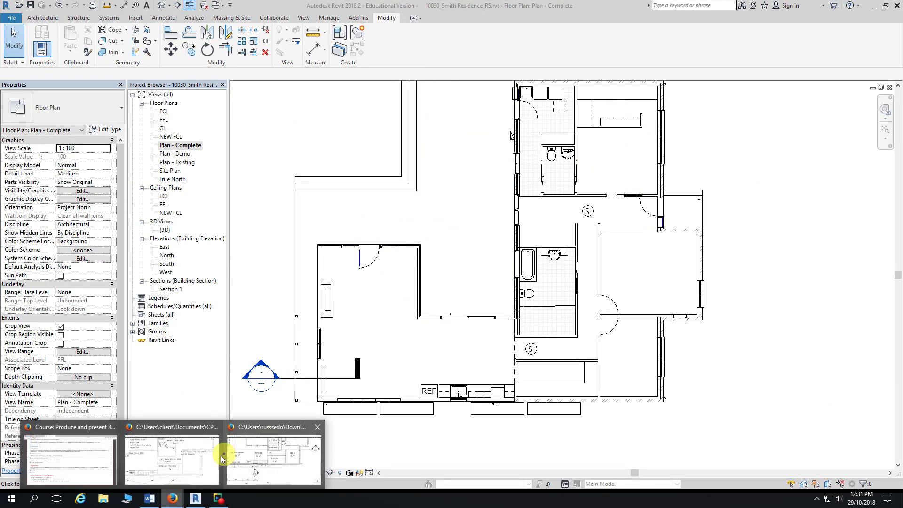
pyautogui.click(173, 460)
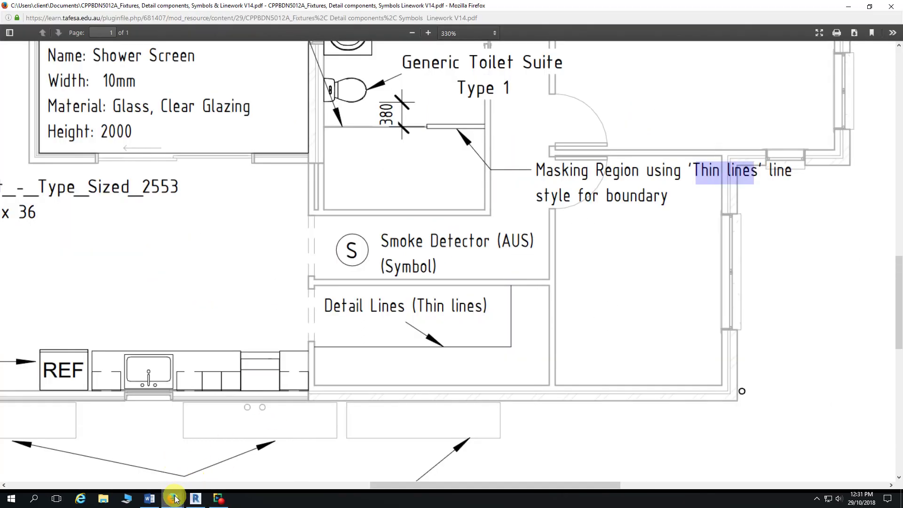
pyautogui.moveTo(174, 497)
pyautogui.click(258, 462)
pyautogui.scroll(10, 605, 219)
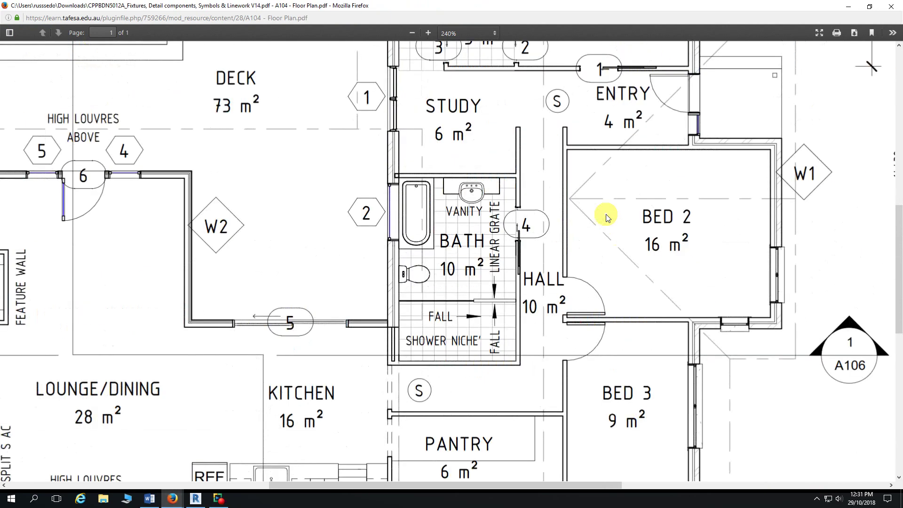
pyautogui.moveTo(591, 187); pyautogui.dragTo(630, 192)
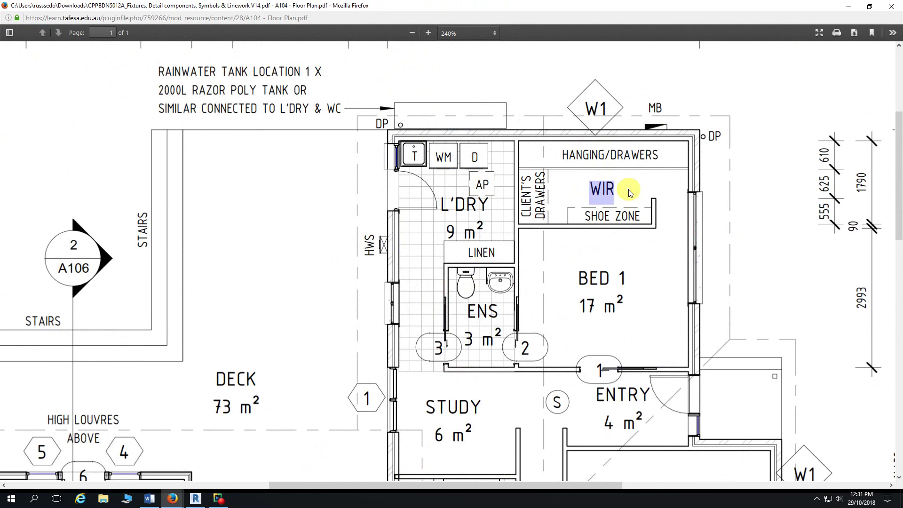
pyautogui.scroll(-3, 649, 216)
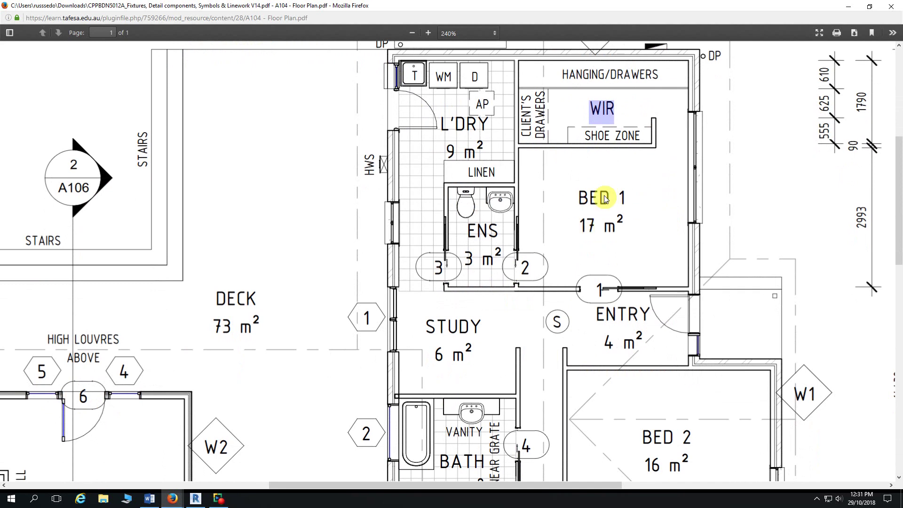
pyautogui.moveTo(579, 223); pyautogui.dragTo(588, 225)
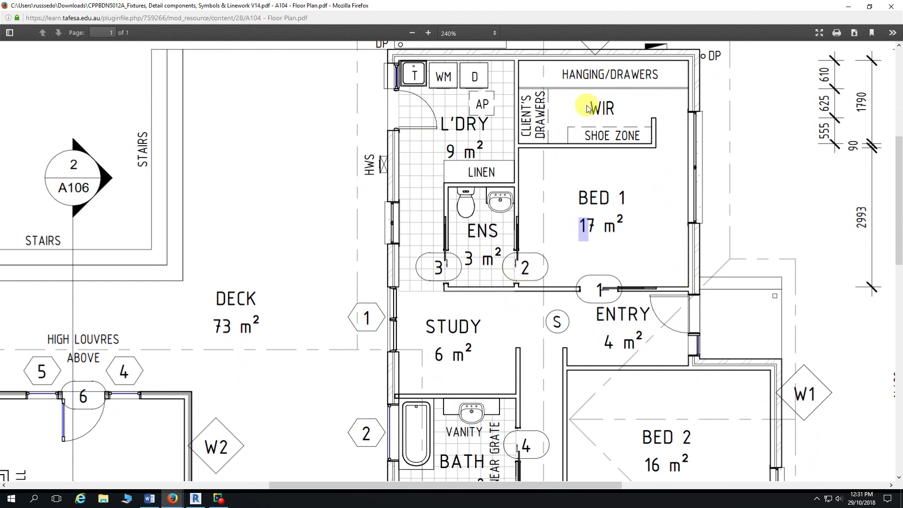
pyautogui.moveTo(591, 107); pyautogui.dragTo(602, 106)
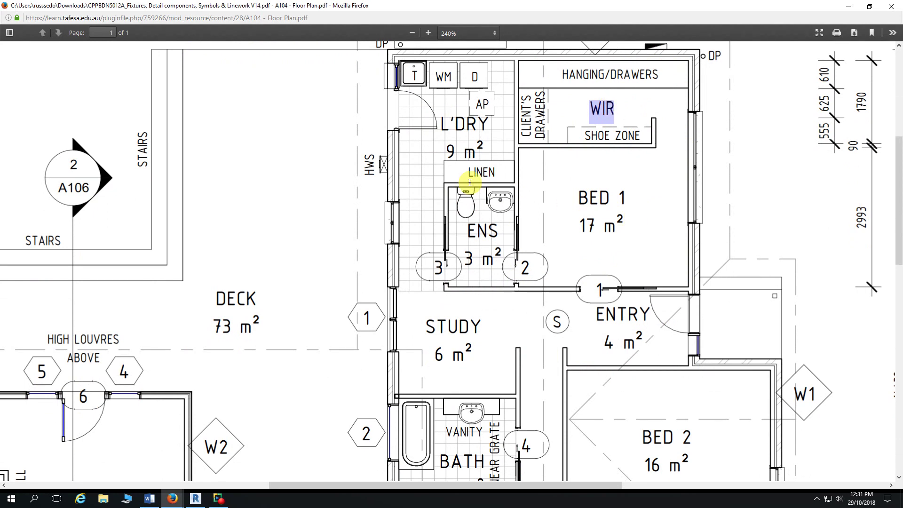
pyautogui.scroll(-2, 303, 155)
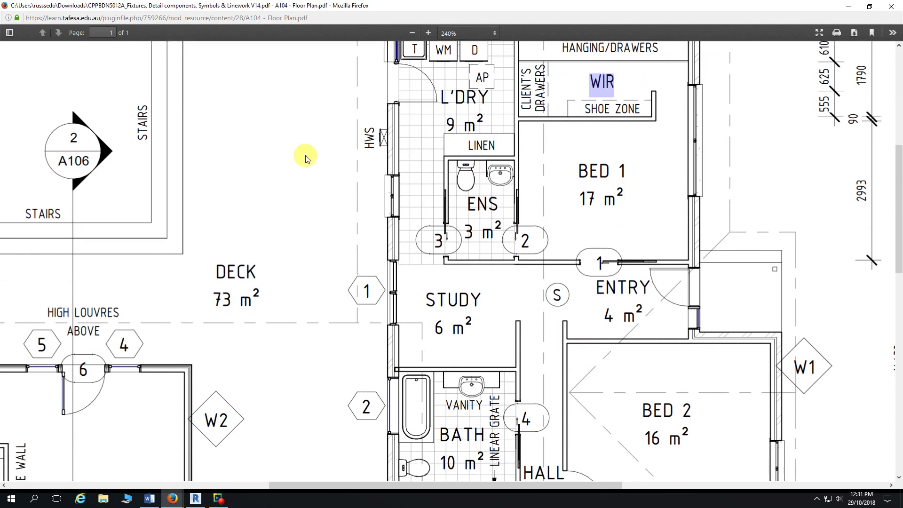
# Step: Switch back to Revit and draw a room separation line across the laundry-study opening, from the stud wall's end to the external wall
pyautogui.click(196, 499)
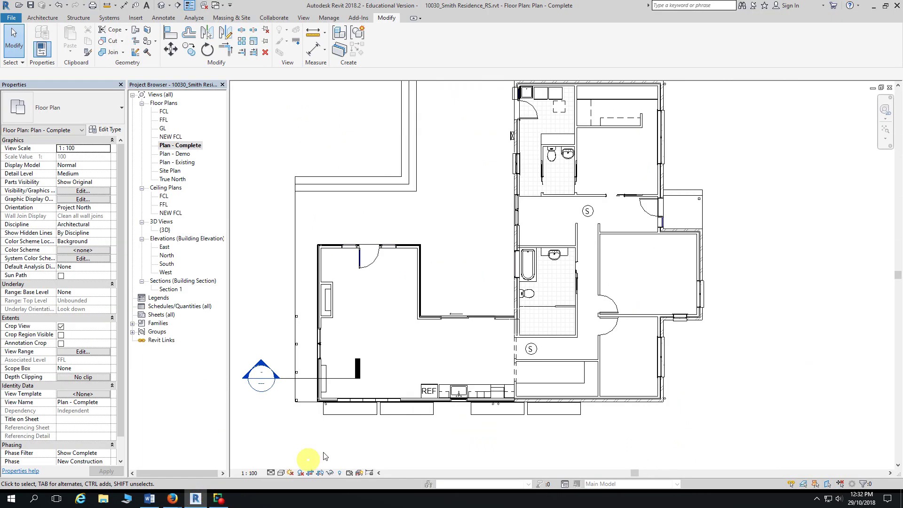
pyautogui.moveTo(570, 207); pyautogui.dragTo(517, 212, button='middle')
pyautogui.scroll(2, 517, 214)
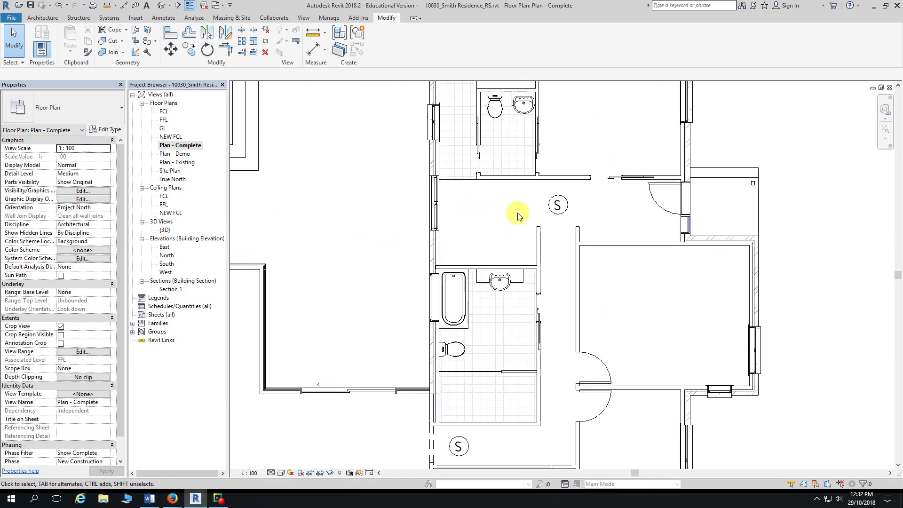
pyautogui.scroll(1, 517, 214)
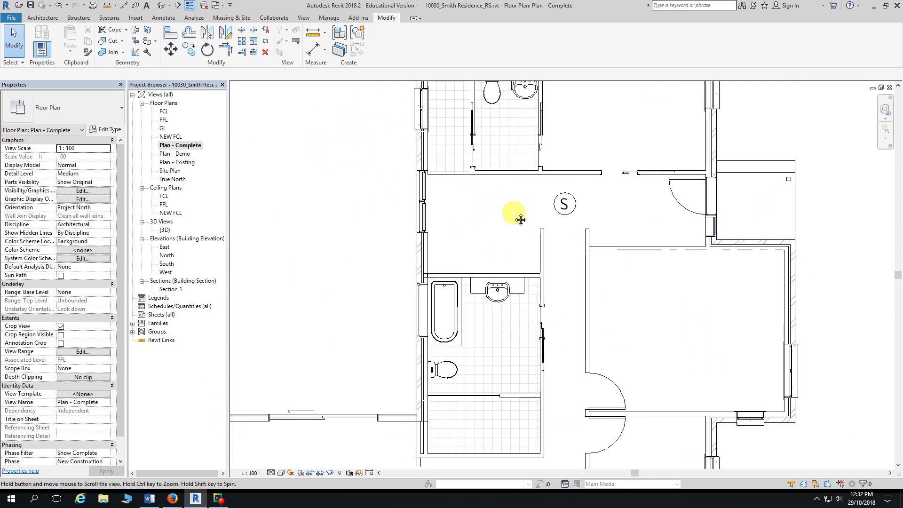
pyautogui.moveTo(520, 218); pyautogui.dragTo(448, 191, button='middle')
pyautogui.scroll(1, 414, 190)
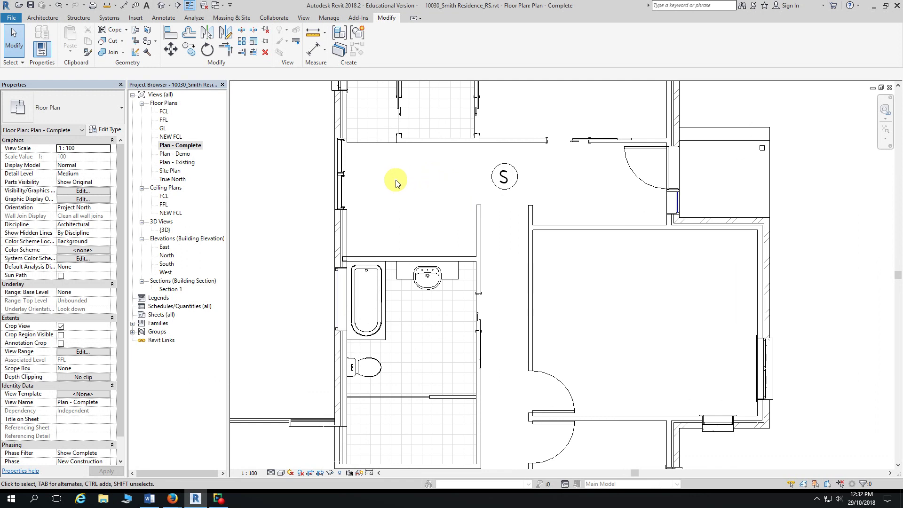
pyautogui.scroll(1, 393, 169)
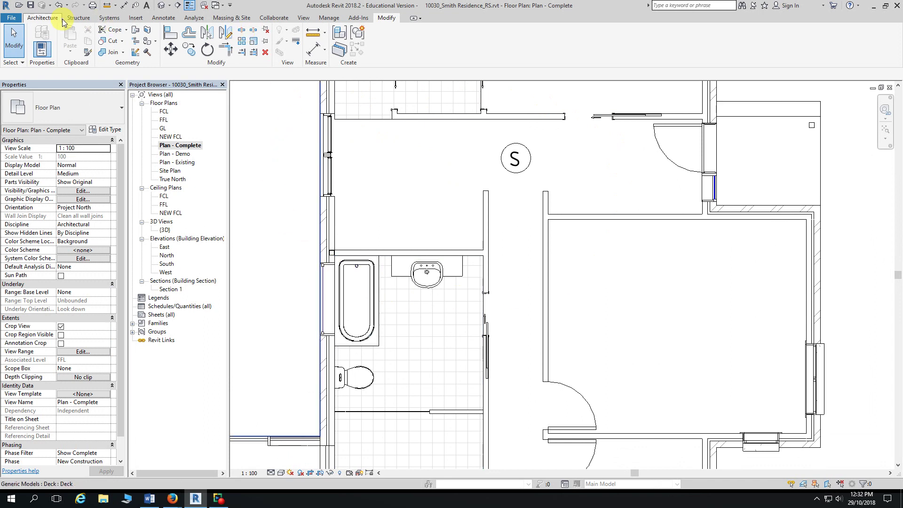
pyautogui.click(43, 17)
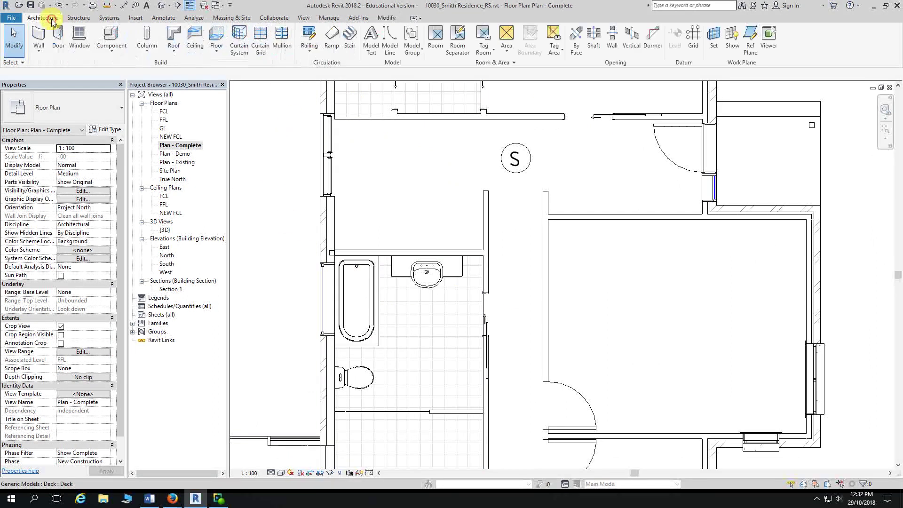
pyautogui.click(459, 55)
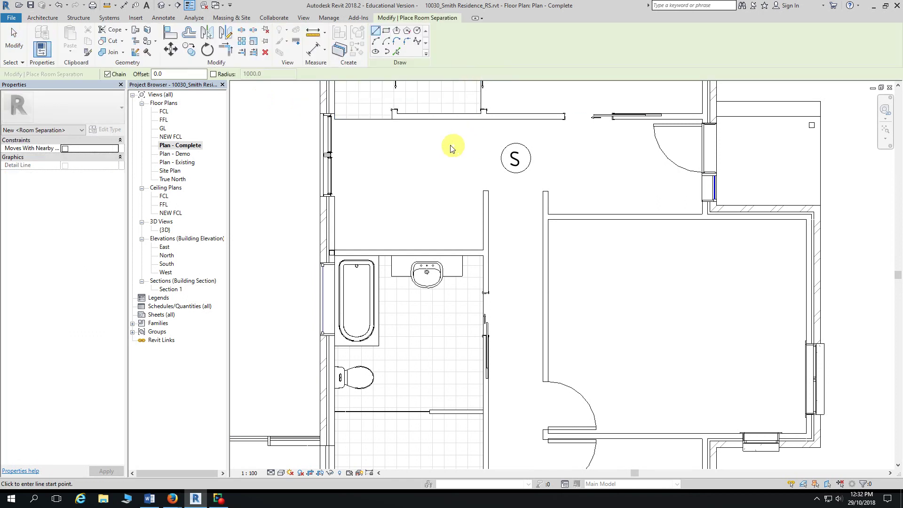
pyautogui.scroll(1, 381, 135)
pyautogui.moveTo(381, 135); pyautogui.dragTo(566, 174, button='middle')
pyautogui.scroll(1, 487, 177)
pyautogui.scroll(2, 515, 172)
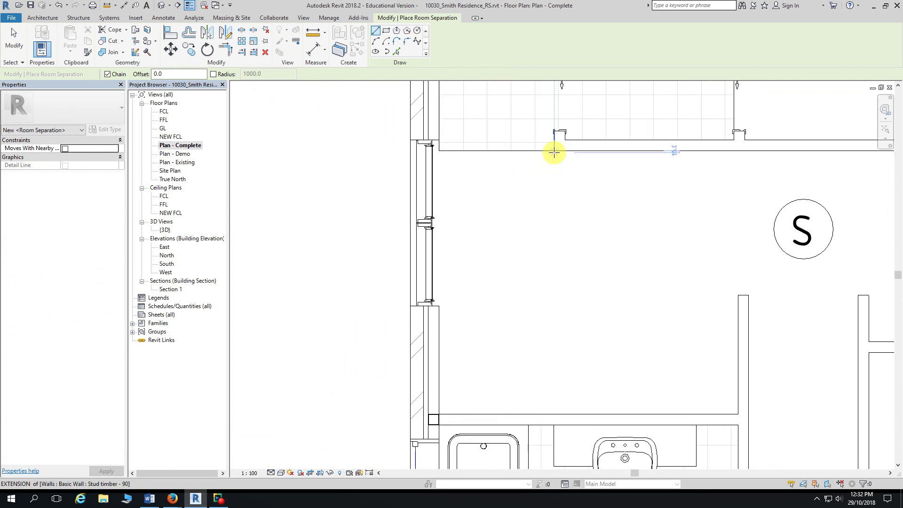
pyautogui.click(553, 151)
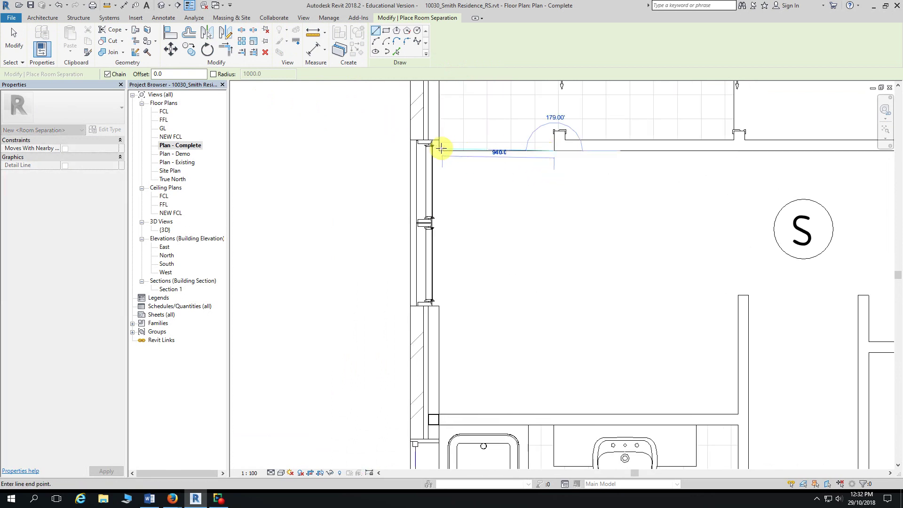
pyautogui.click(438, 151)
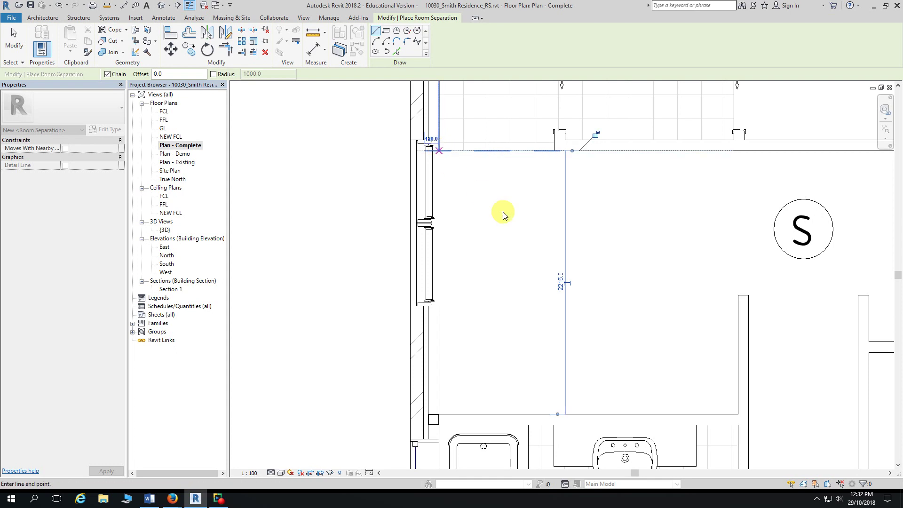
pyautogui.press('Escape')
pyautogui.press('Escape')
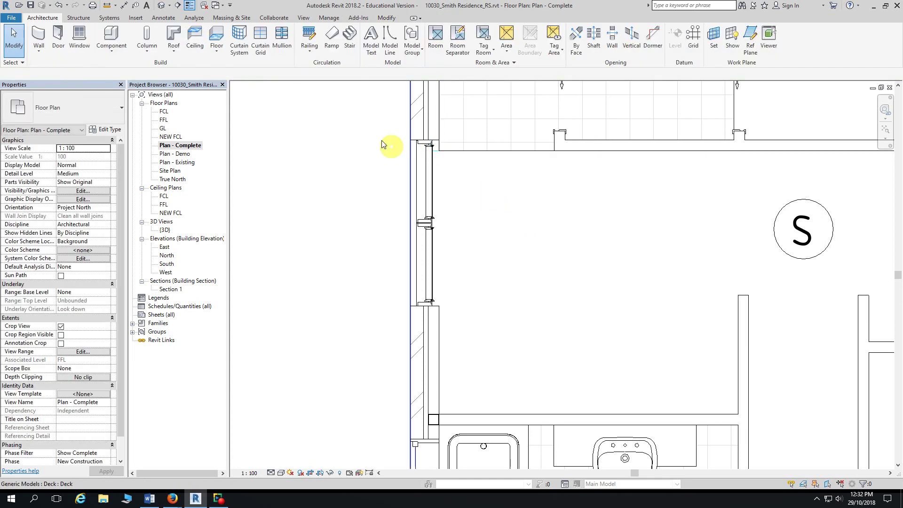
# Step: Turn off the thin lines display in Plan - Complete so elements show their real line weights
pyautogui.click(190, 7)
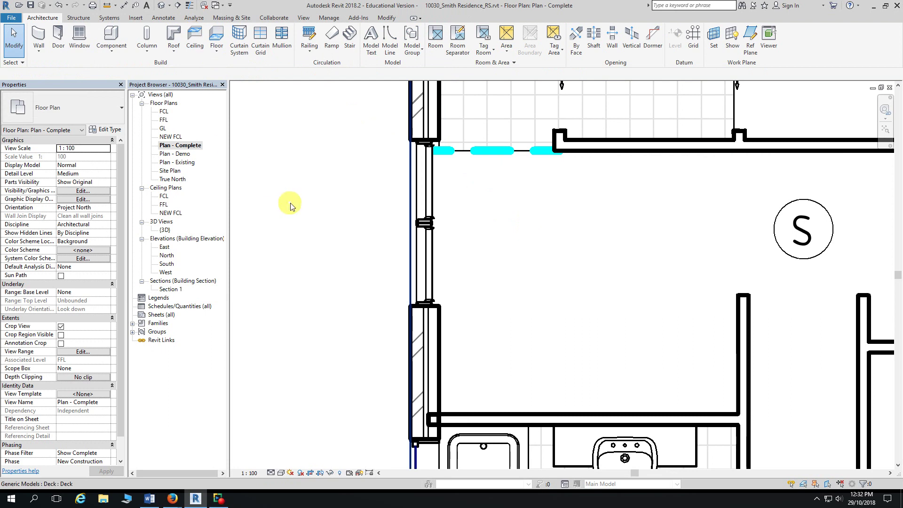
pyautogui.scroll(-2, 252, 216)
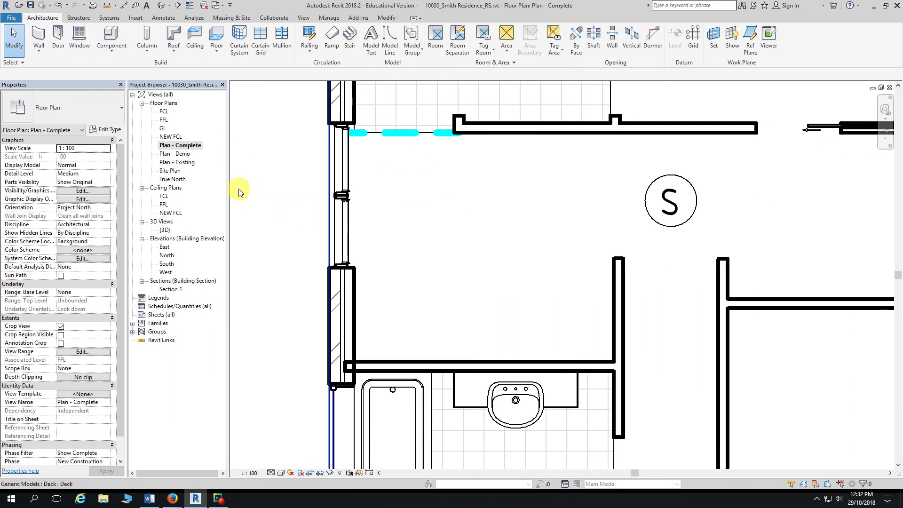
pyautogui.scroll(-1, 268, 222)
# Step: Draw two vertical room separation lines from the hall wall ends to the wall above, dividing the study, hall and entry
pyautogui.moveTo(268, 221); pyautogui.dragTo(244, 187, button='middle')
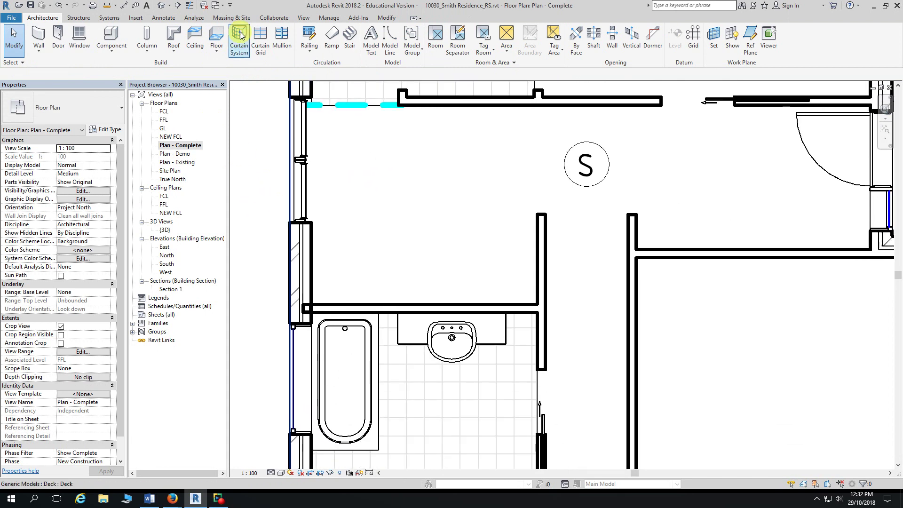
pyautogui.click(457, 39)
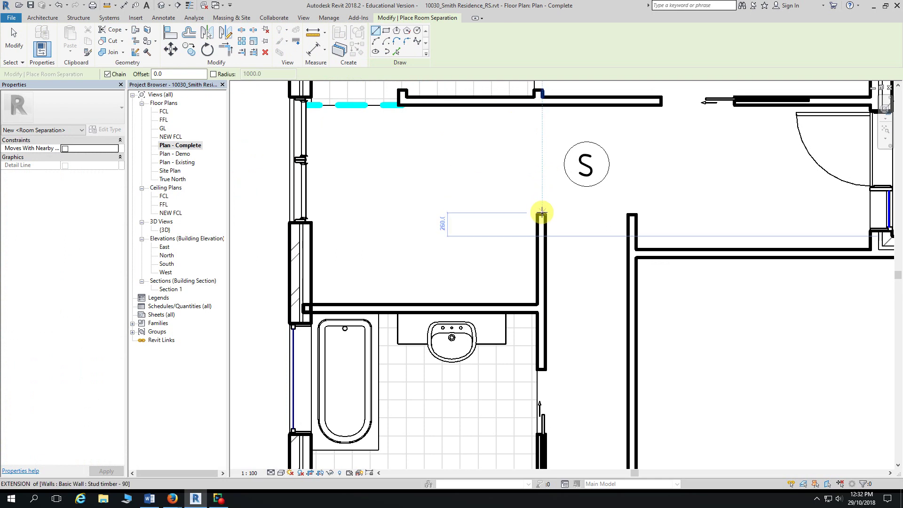
pyautogui.click(542, 214)
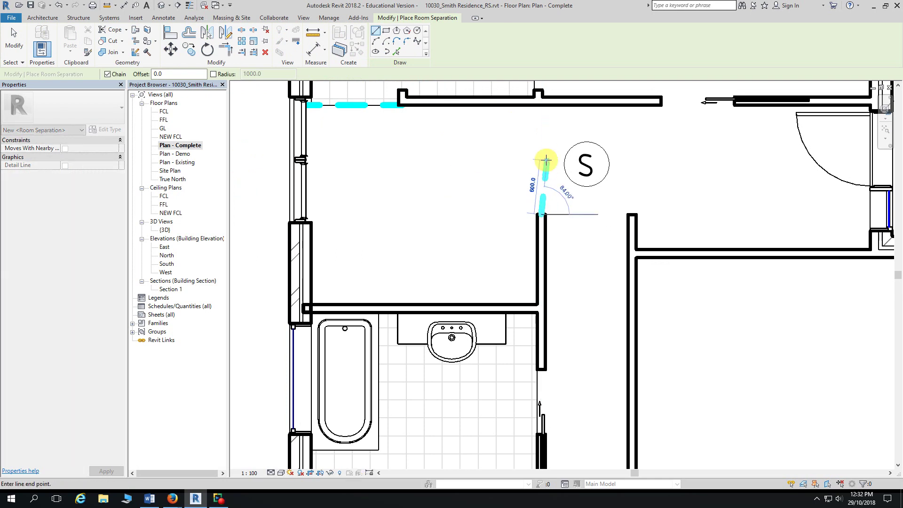
pyautogui.click(541, 101)
pyautogui.press('Escape')
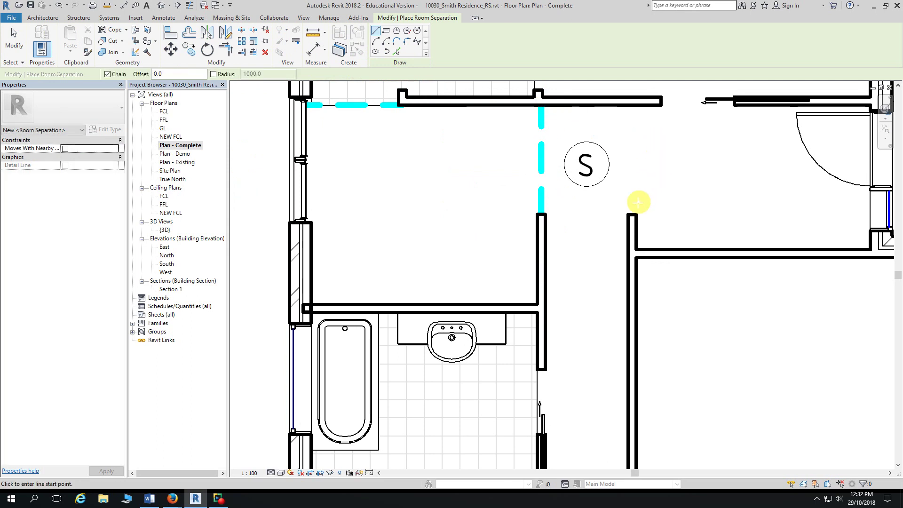
pyautogui.click(631, 214)
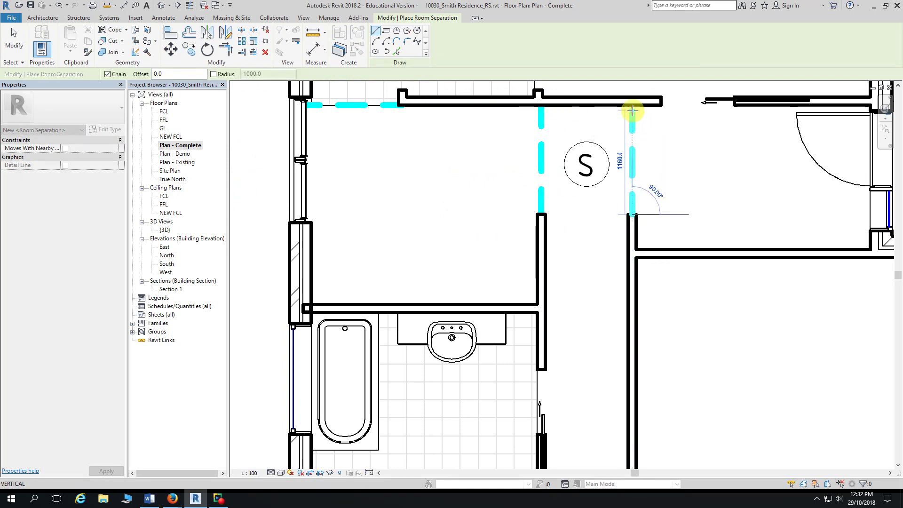
pyautogui.click(632, 106)
pyautogui.press('Escape')
pyautogui.press('Escape')
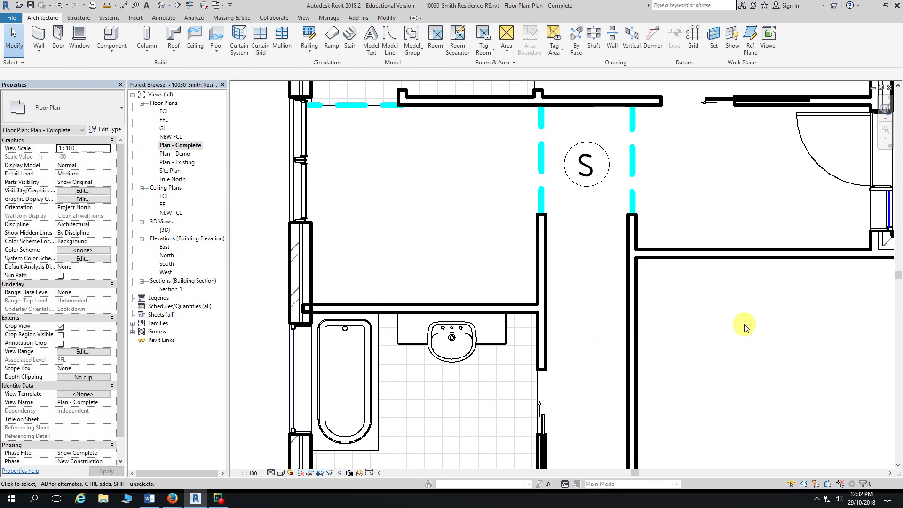
# Step: Draw a vertical room separation line between lounge/dining and kitchen, from the corner beside the sliding door to the opposite external wall
pyautogui.scroll(-1, 250, 306)
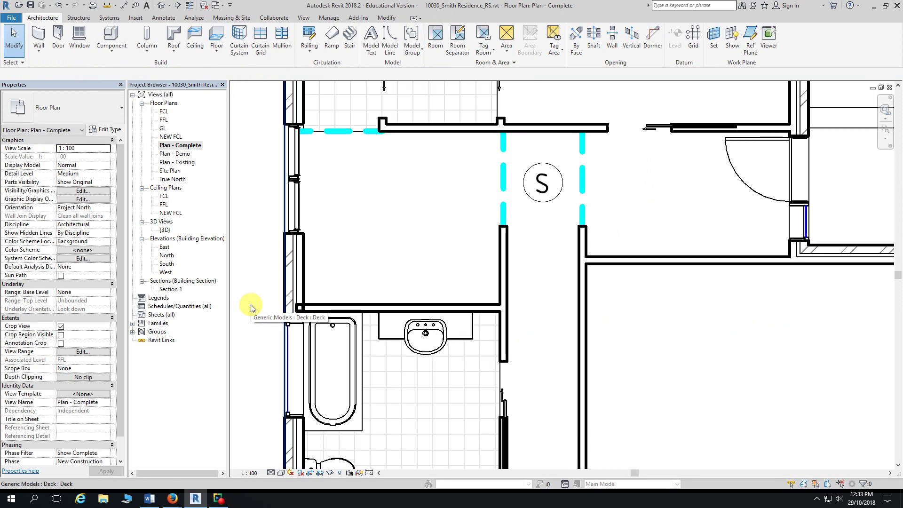
pyautogui.scroll(-3, 250, 306)
pyautogui.moveTo(251, 306); pyautogui.dragTo(484, 177, button='middle')
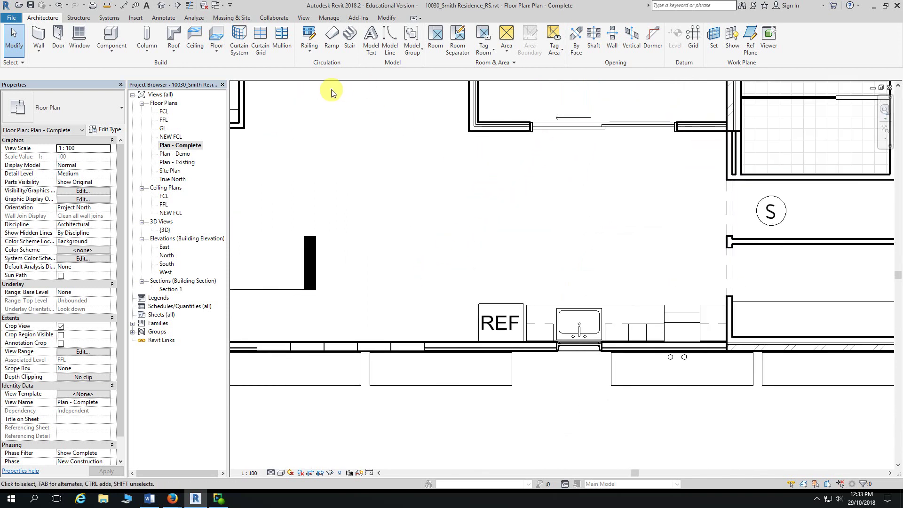
pyautogui.click(457, 38)
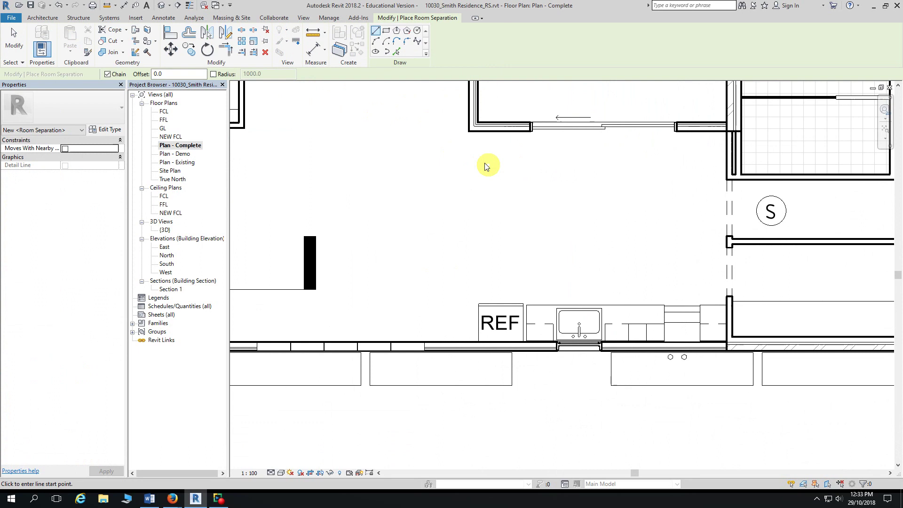
pyautogui.click(468, 131)
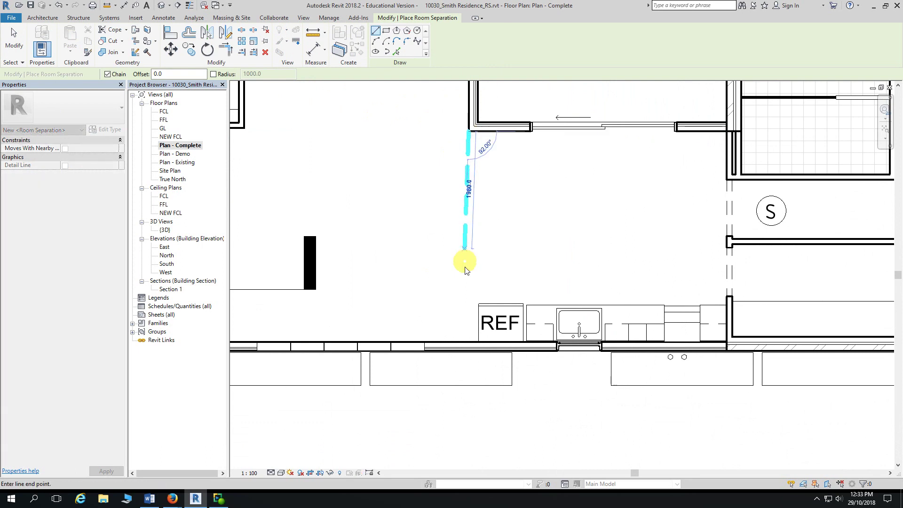
pyautogui.click(468, 339)
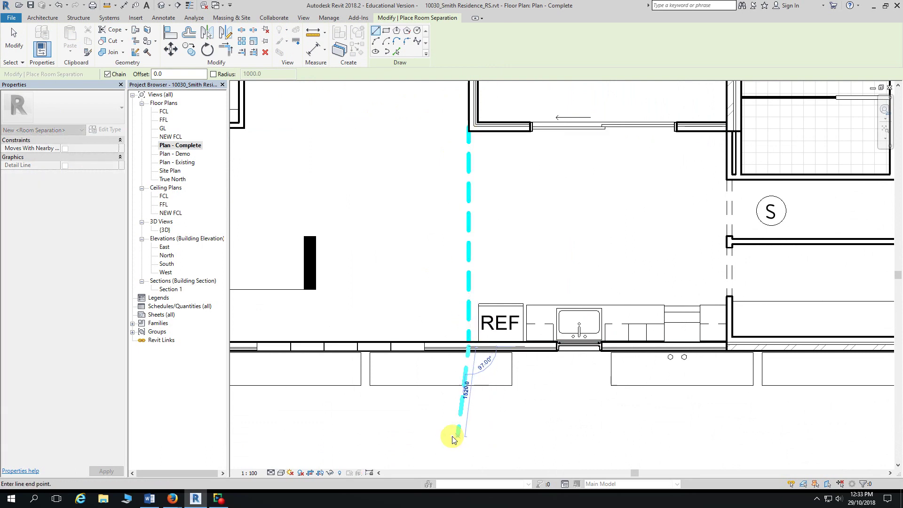
pyautogui.press('Escape')
pyautogui.press('Escape')
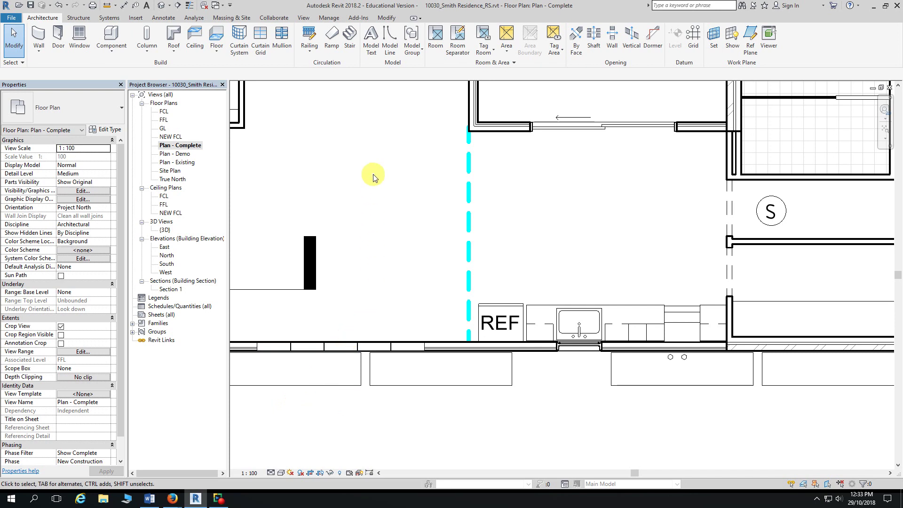
pyautogui.scroll(-5, 375, 175)
pyautogui.moveTo(864, 281); pyautogui.dragTo(854, 351, button='middle')
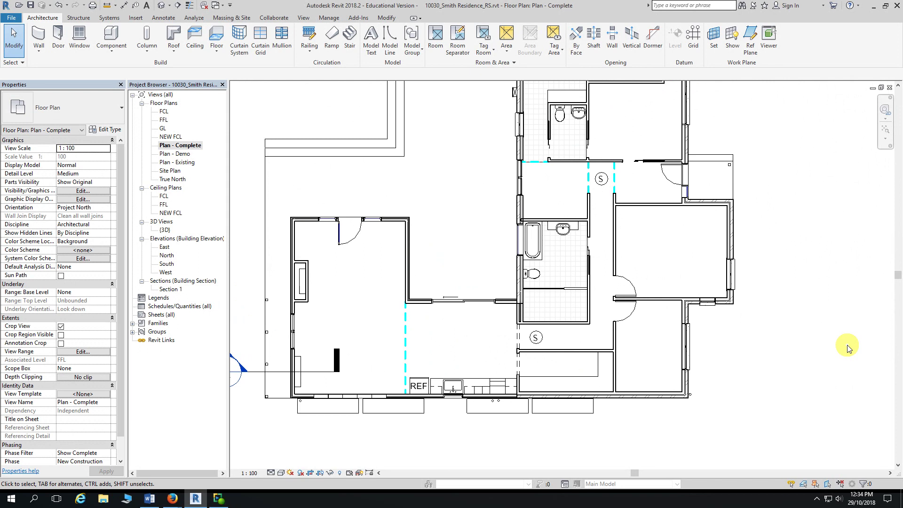
# Step: Switch to the A104 floor plan PDF in Firefox and examine the deck's outline, room label and area
pyautogui.moveTo(828, 328); pyautogui.dragTo(859, 370, button='middle')
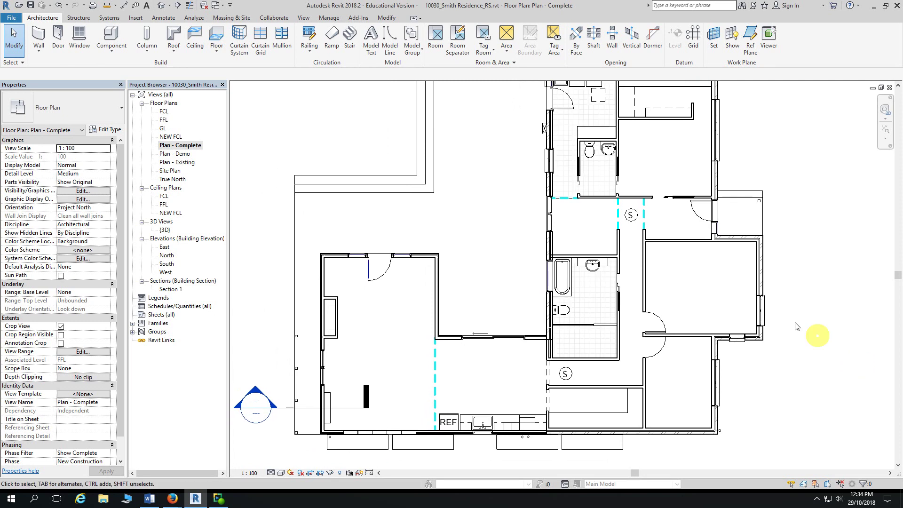
pyautogui.scroll(-2, 369, 118)
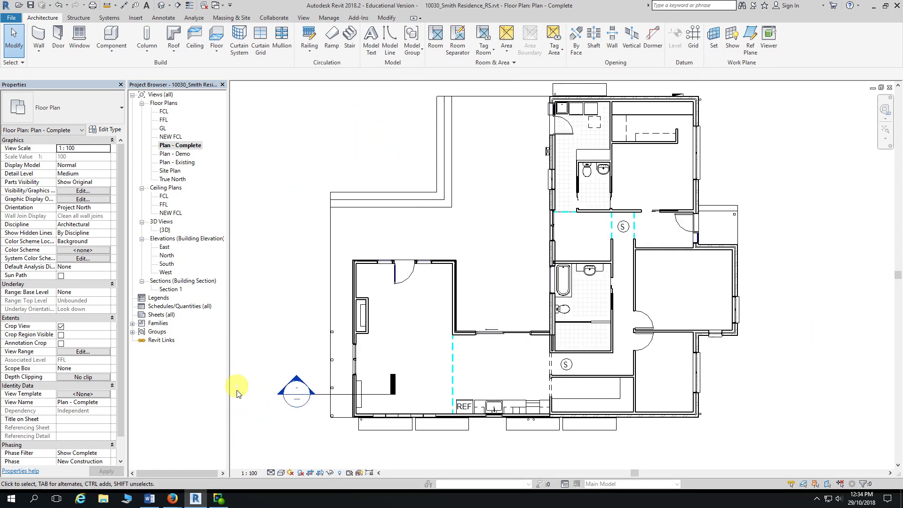
pyautogui.moveTo(173, 500)
pyautogui.click(248, 467)
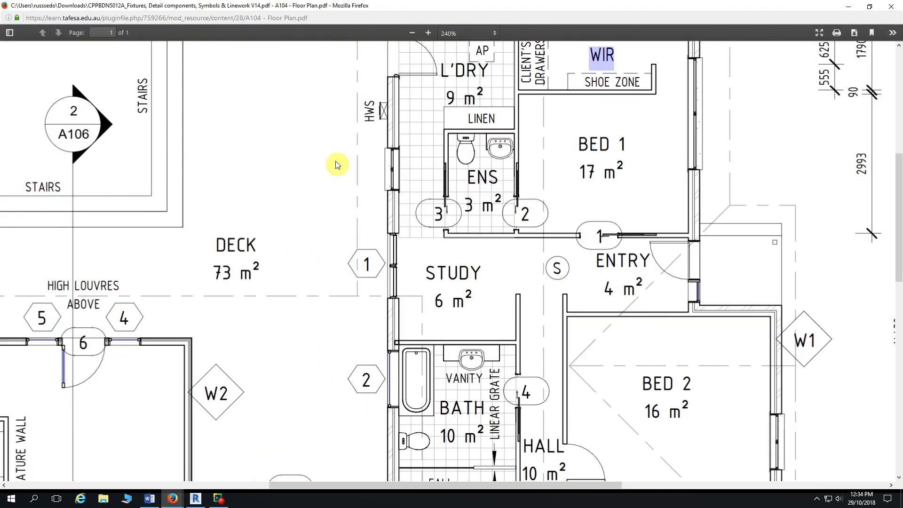
pyautogui.keyDown('ctrl'); pyautogui.scroll(-8, 279, 193); pyautogui.keyUp('ctrl')
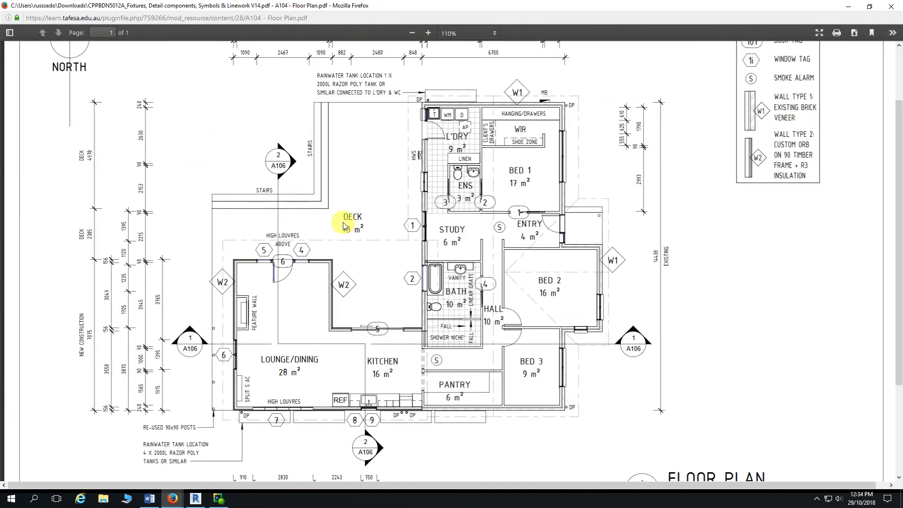
pyautogui.moveTo(345, 218); pyautogui.dragTo(362, 218)
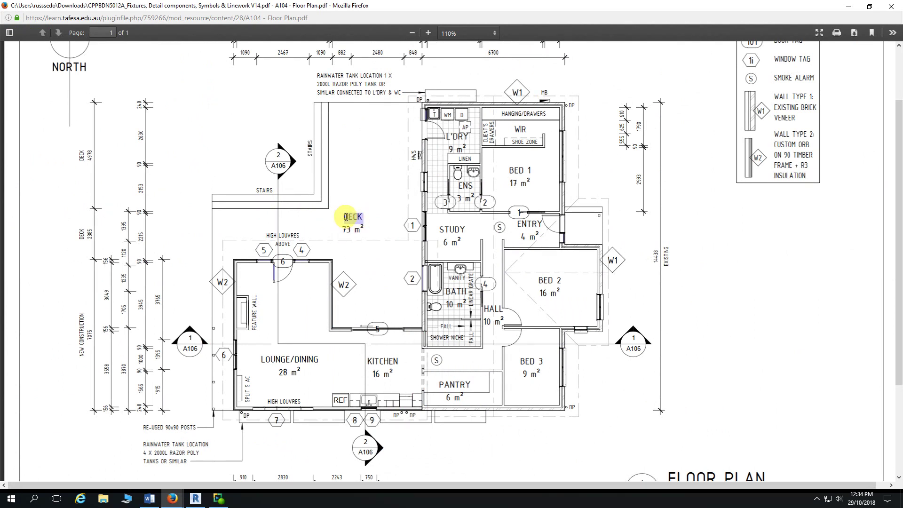
pyautogui.moveTo(342, 230); pyautogui.dragTo(364, 230)
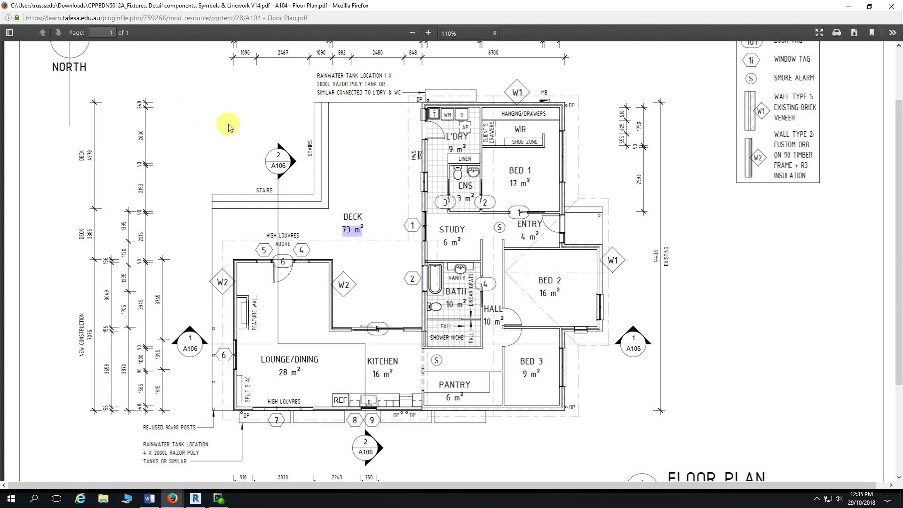
# Step: Switch back to Revit and create room separation lines by picking the deck's upper edge, both stepped edges and long outer side edge
pyautogui.click(196, 500)
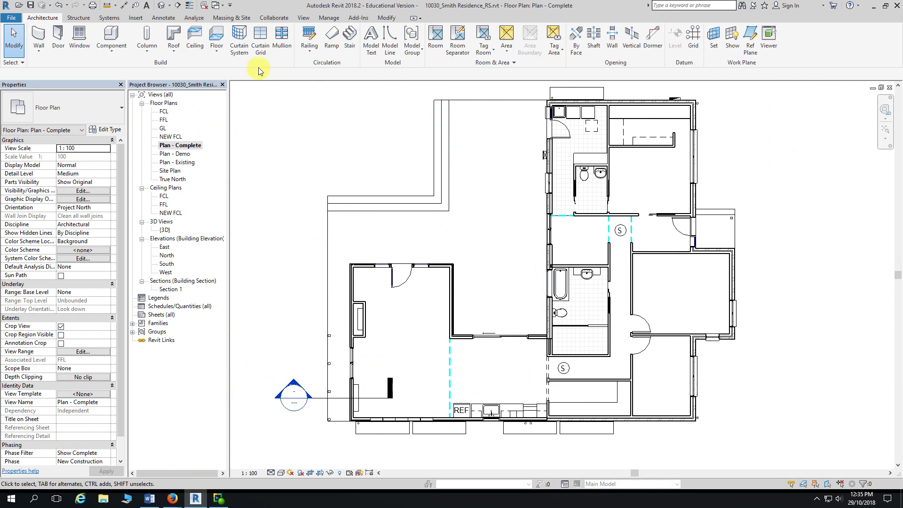
pyautogui.click(459, 56)
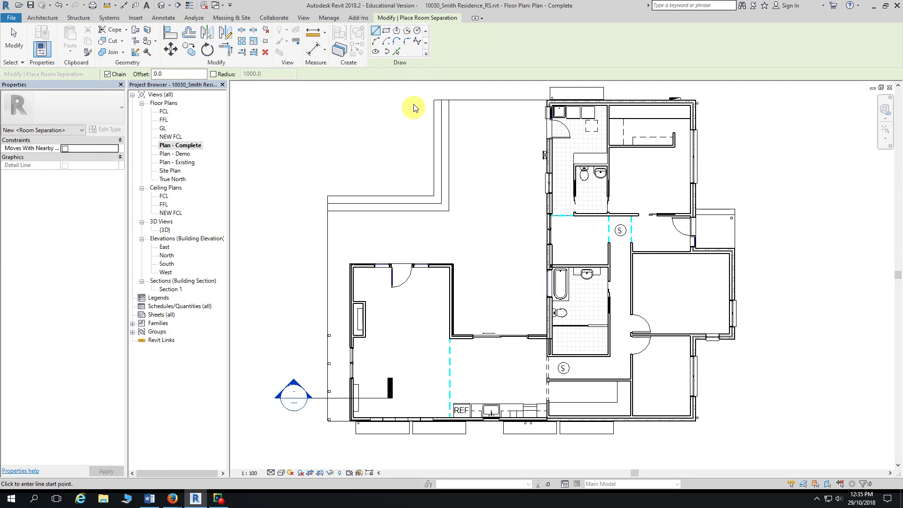
pyautogui.click(397, 51)
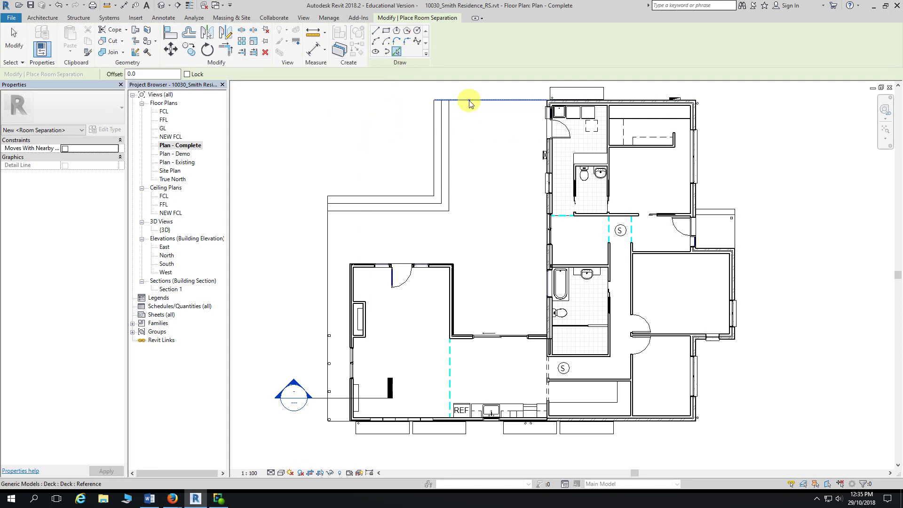
pyautogui.click(469, 101)
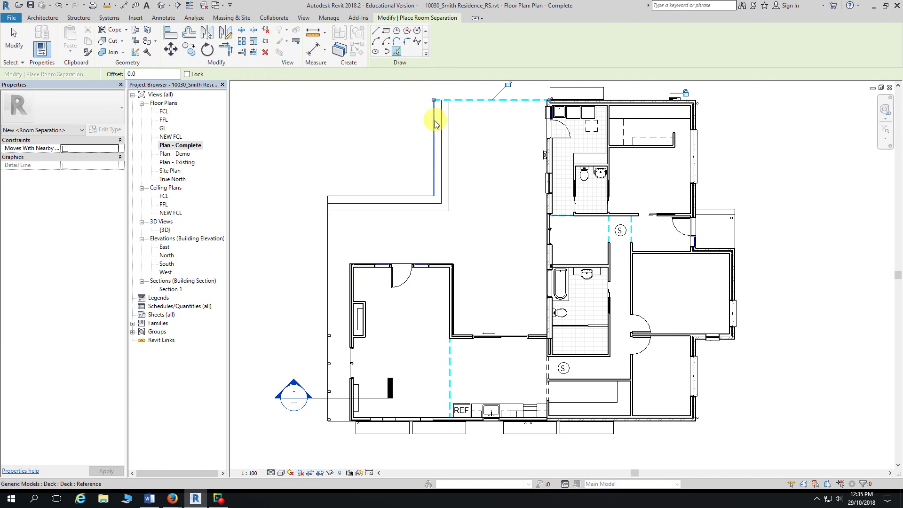
pyautogui.click(433, 133)
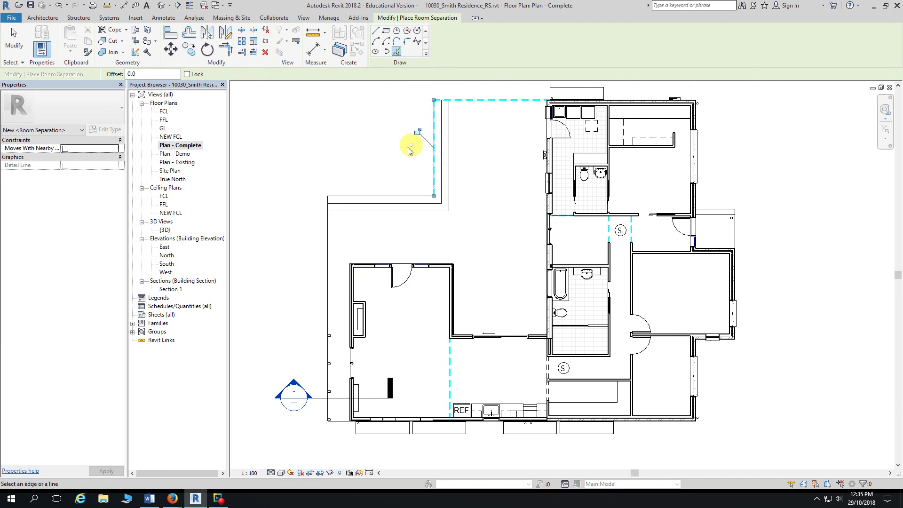
pyautogui.click(391, 195)
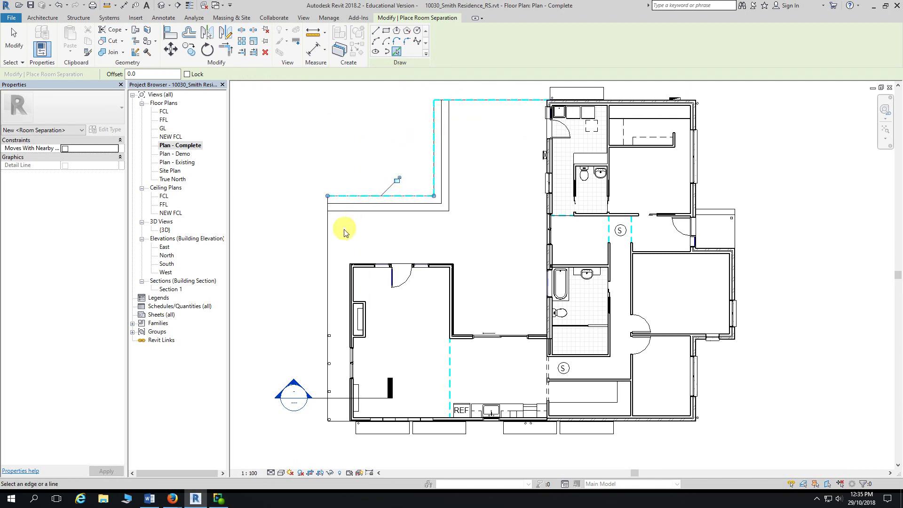
pyautogui.click(326, 249)
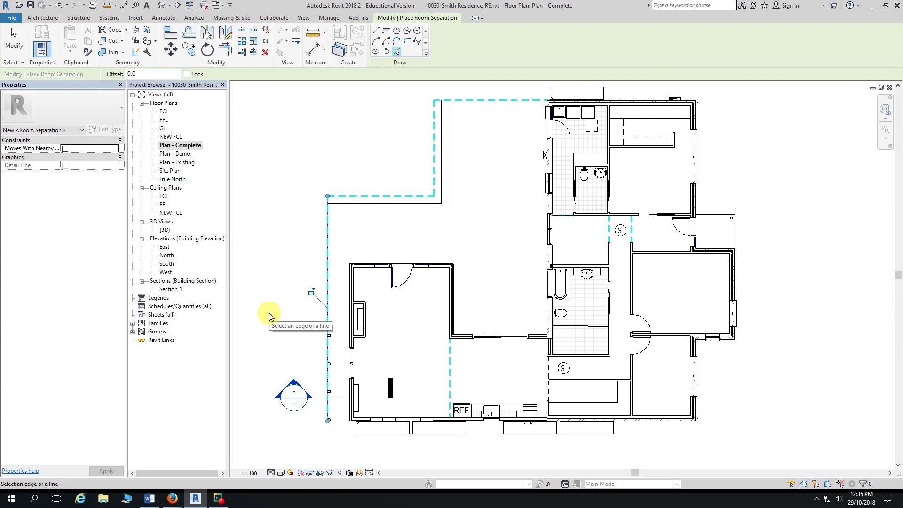
# Step: Close the deck boundary with a room separation line picked on its short lower edge, up to the lounge wall corner
pyautogui.moveTo(275, 311); pyautogui.dragTo(296, 152, button='middle')
pyautogui.scroll(2, 365, 282)
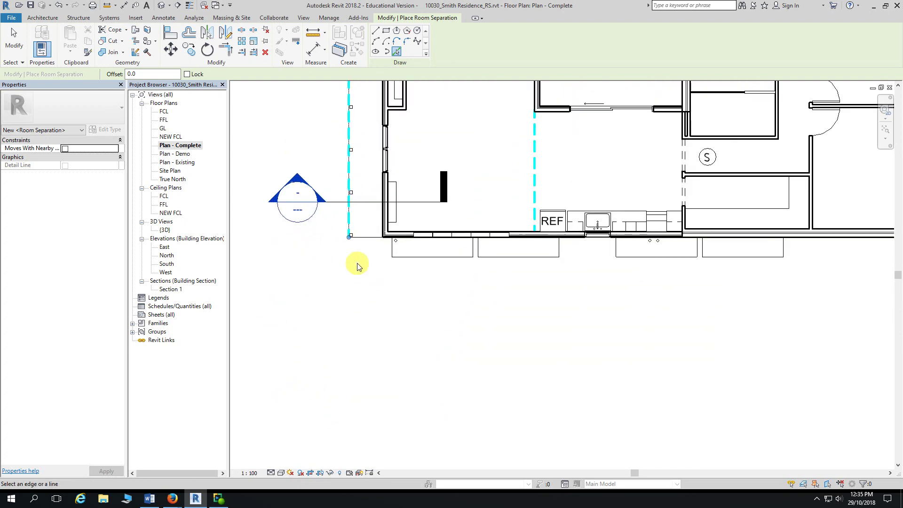
pyautogui.click(365, 238)
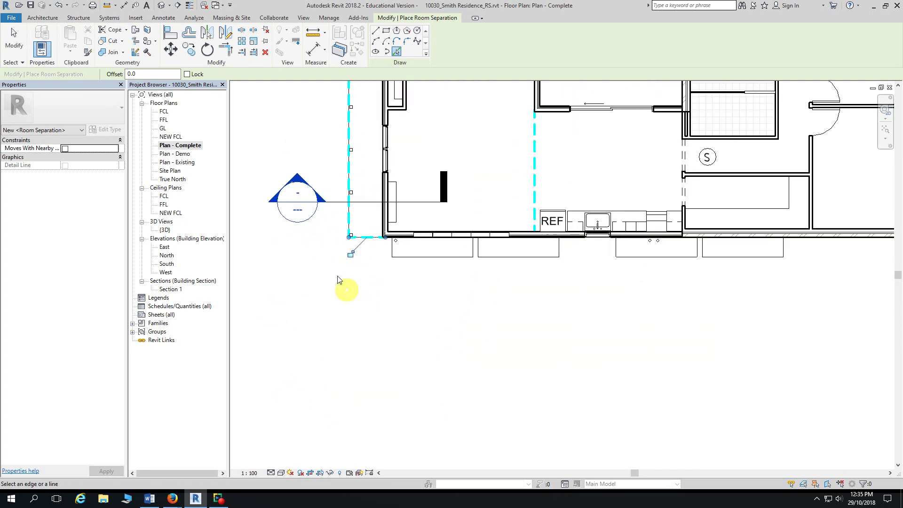
pyautogui.scroll(-2, 288, 120)
pyautogui.scroll(-1, 282, 115)
pyautogui.moveTo(282, 116); pyautogui.dragTo(320, 261, button='middle')
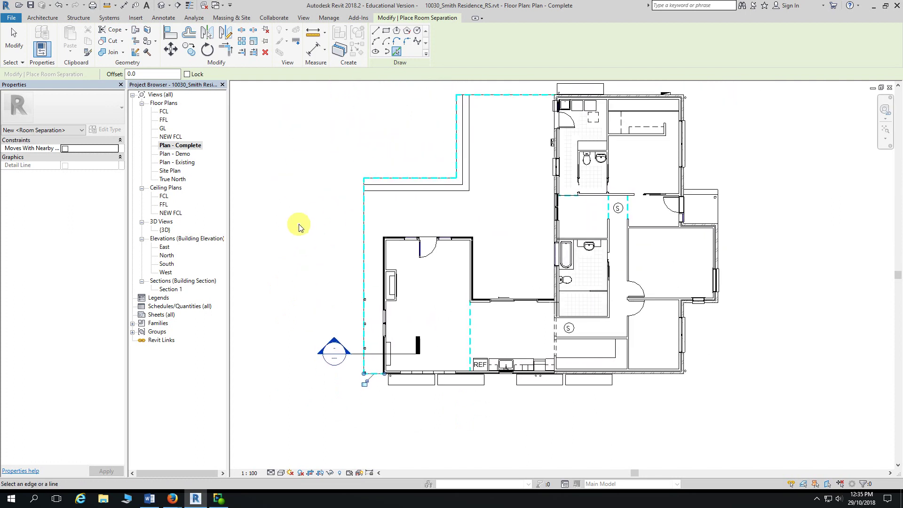
pyautogui.press('Escape')
pyautogui.press('Escape')
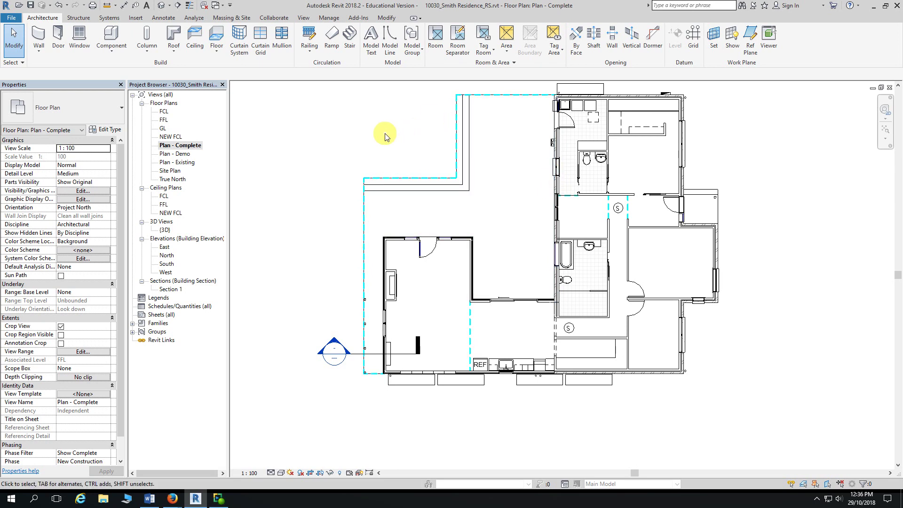
# Step: Place a room with a name-and-area tag inside the deck boundary
pyautogui.click(435, 52)
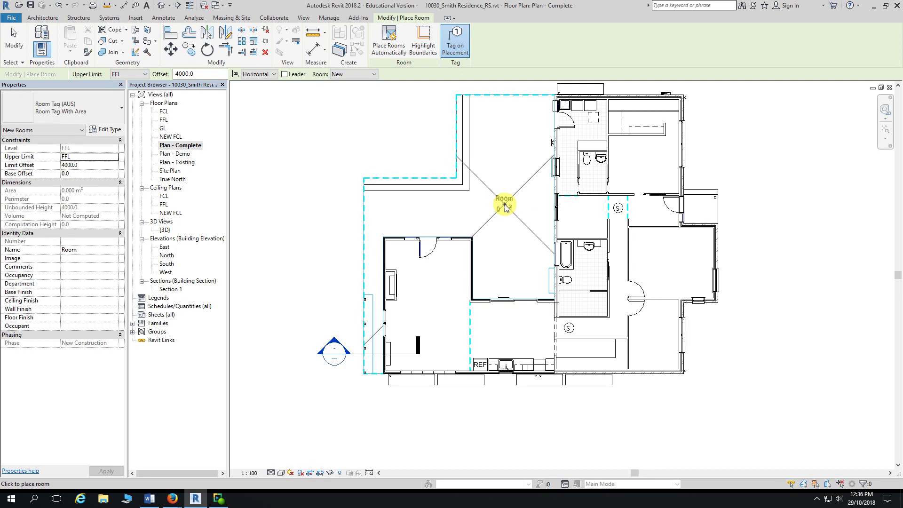
pyautogui.click(505, 210)
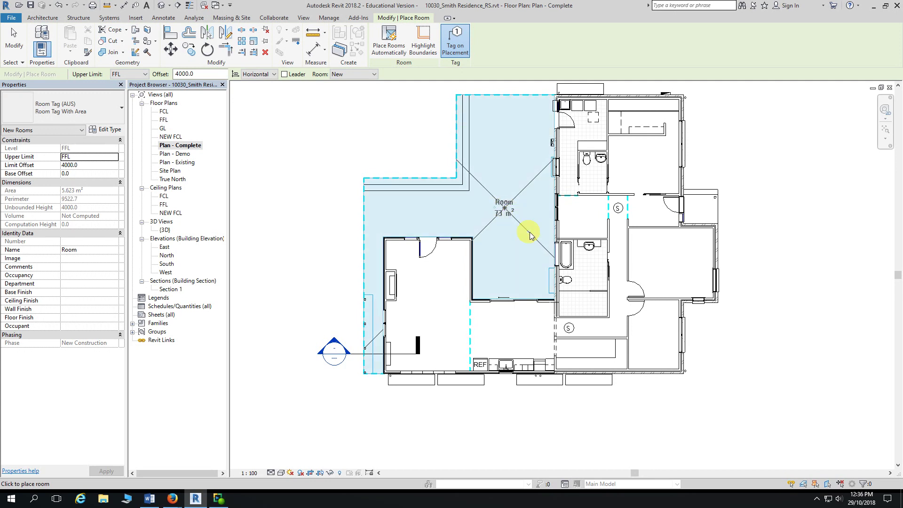
pyautogui.press('Escape')
pyautogui.press('Escape')
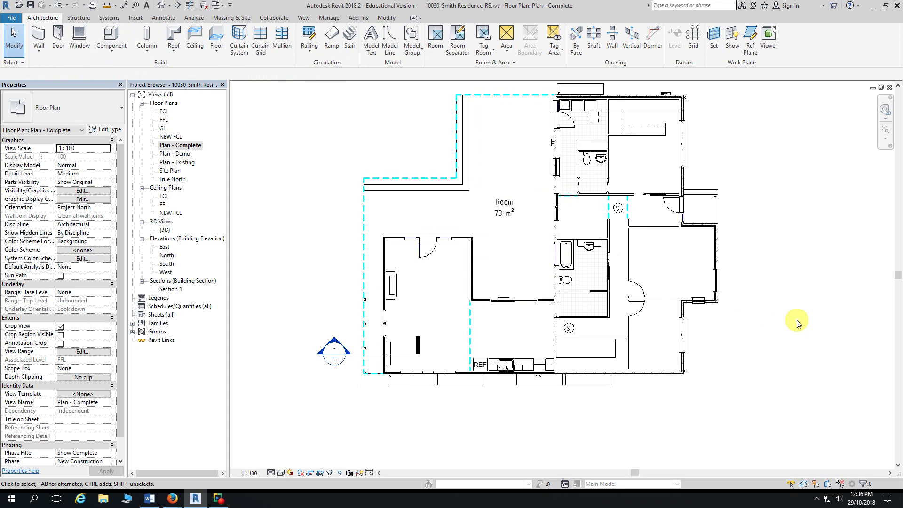
# Step: Rename the outdoor room as DECK through its tag
pyautogui.scroll(3, 506, 210)
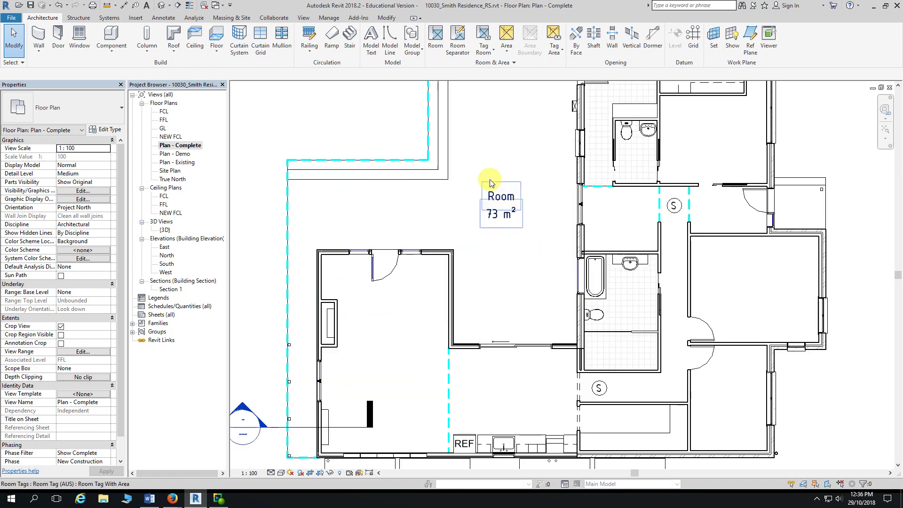
pyautogui.scroll(1, 506, 202)
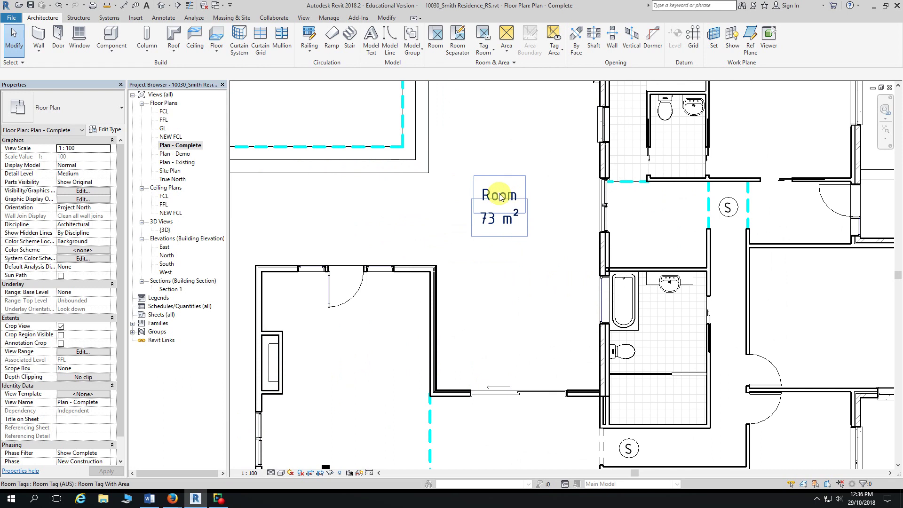
pyautogui.click(501, 199)
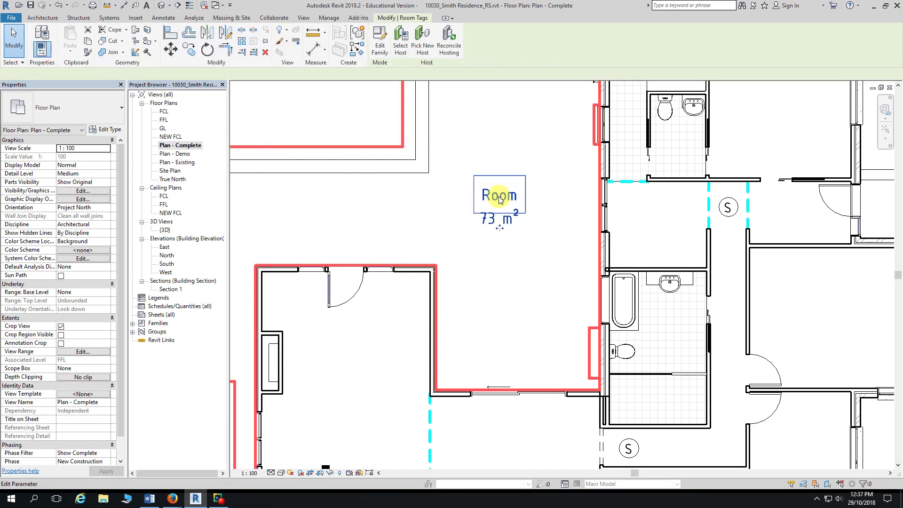
pyautogui.click(502, 198)
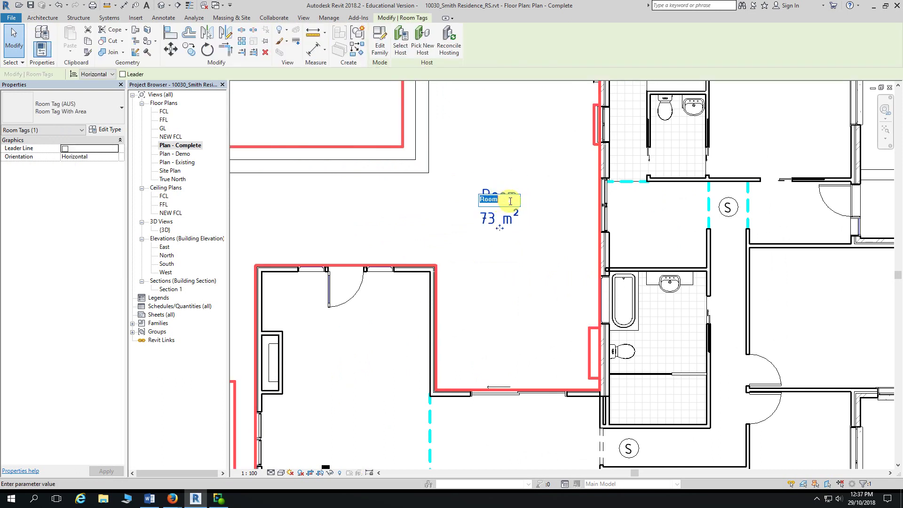
pyautogui.write('DECK')
pyautogui.click(312, 108)
pyautogui.click(312, 108)
pyautogui.scroll(-3, 312, 106)
pyautogui.moveTo(369, 122); pyautogui.dragTo(347, 123, button='middle')
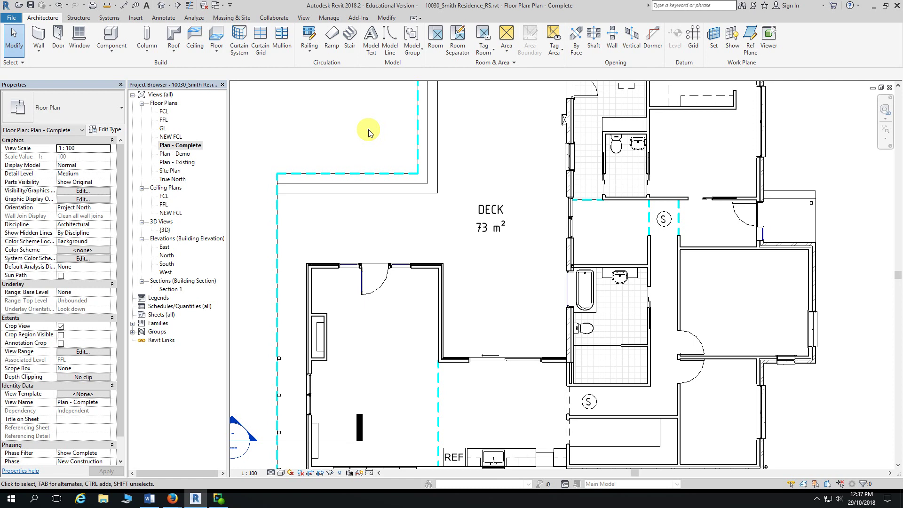
# Step: Switch to the A104 floor plan PDF and review the labels and areas of the remaining rooms
pyautogui.scroll(-3, 336, 137)
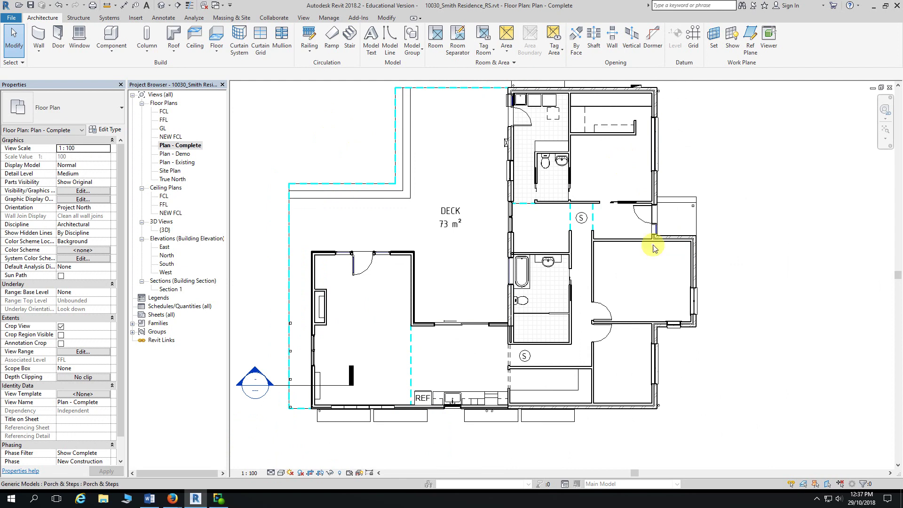
pyautogui.click(173, 501)
pyautogui.click(246, 462)
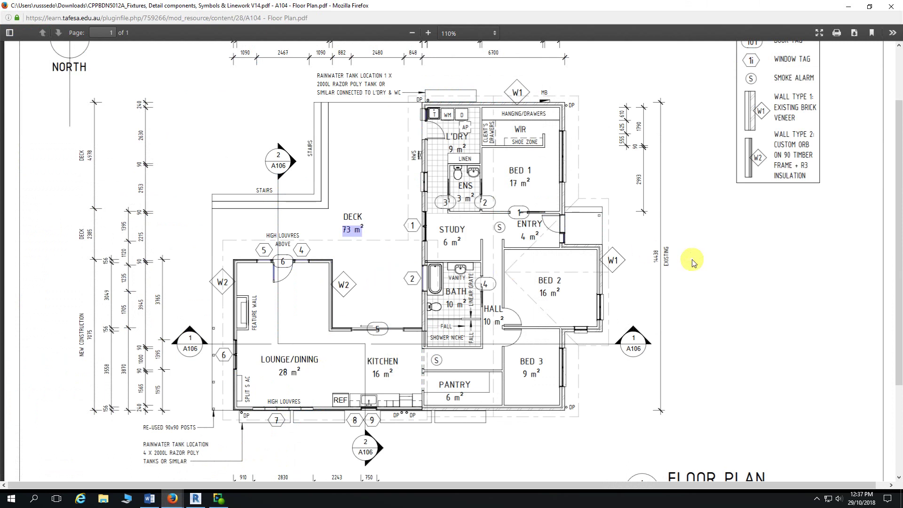
pyautogui.scroll(-1, 753, 280)
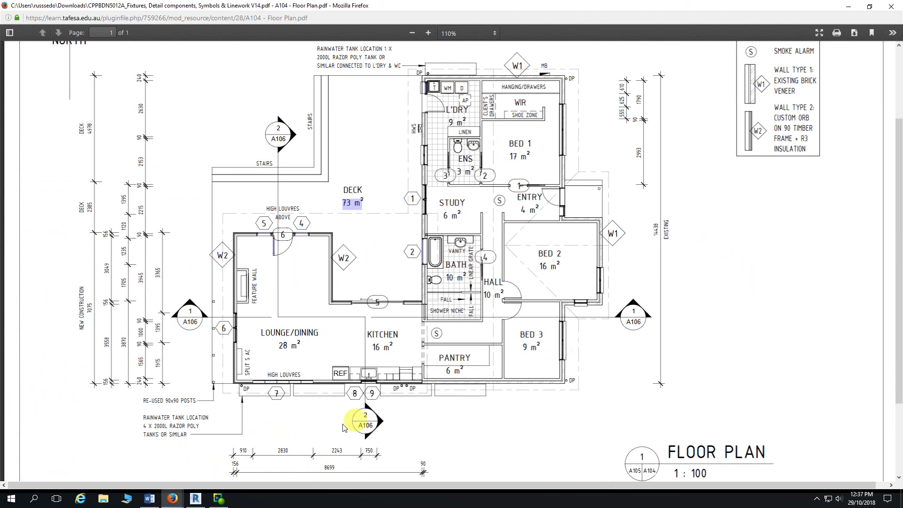
# Step: Switch back to Revit, hide the room separation category in Plan - Complete, and turn on the thin lines display
pyautogui.click(195, 498)
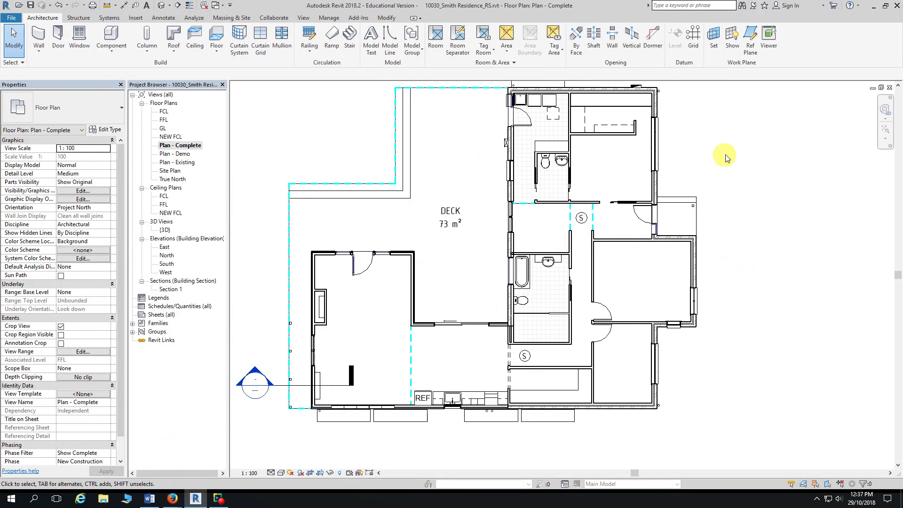
pyautogui.moveTo(729, 156); pyautogui.dragTo(722, 165, button='middle')
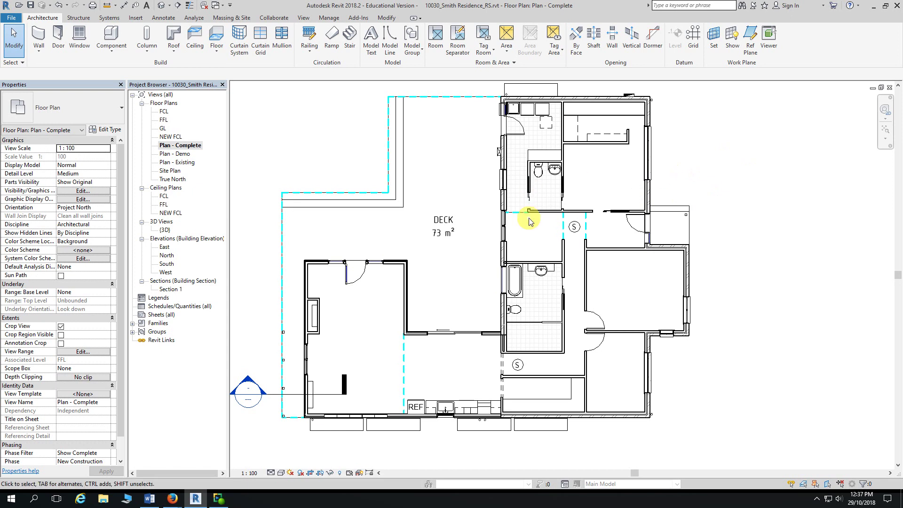
pyautogui.click(563, 225)
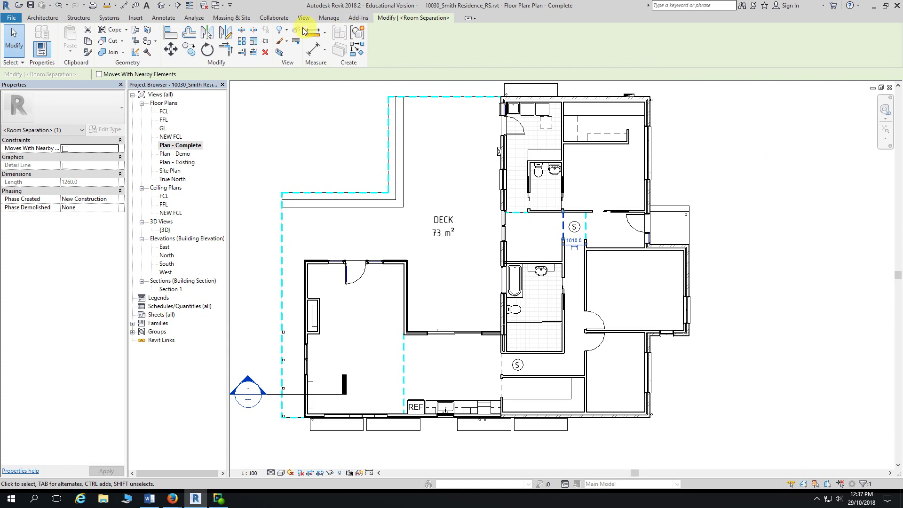
pyautogui.click(284, 30)
pyautogui.click(287, 62)
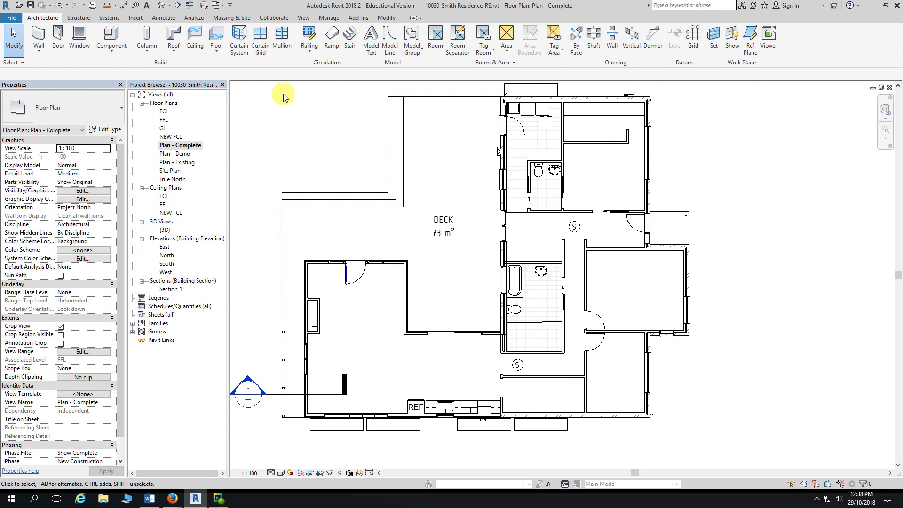
pyautogui.click(189, 5)
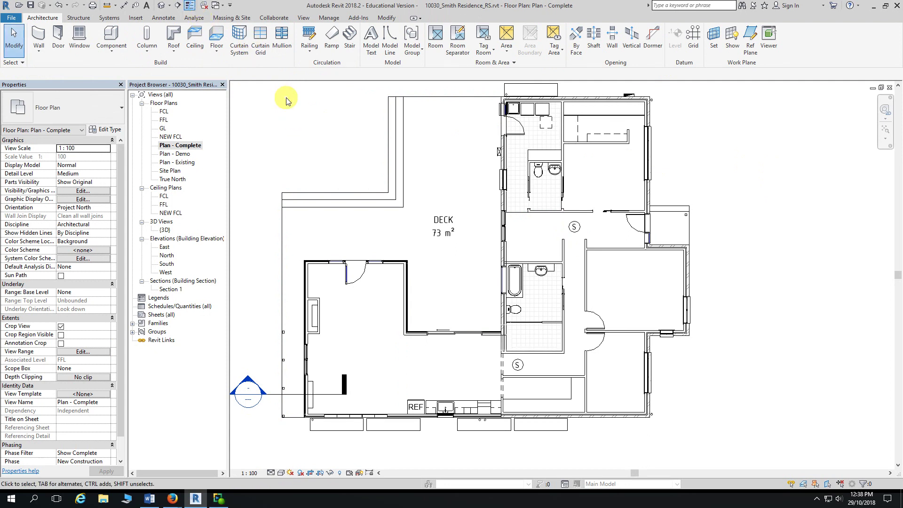
# Step: Place tagged rooms in the main bedroom, laundry, ensuite, study, hall, middle bedroom and entry spaces
pyautogui.click(435, 49)
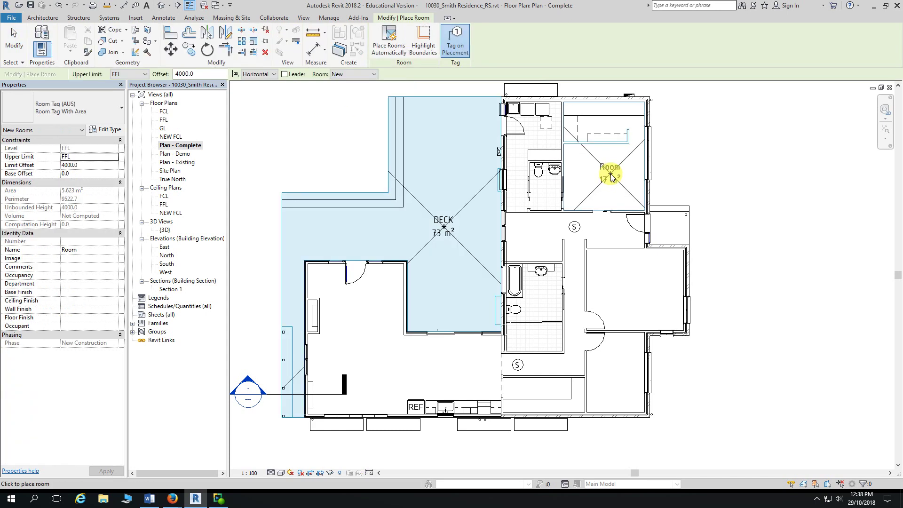
pyautogui.click(608, 177)
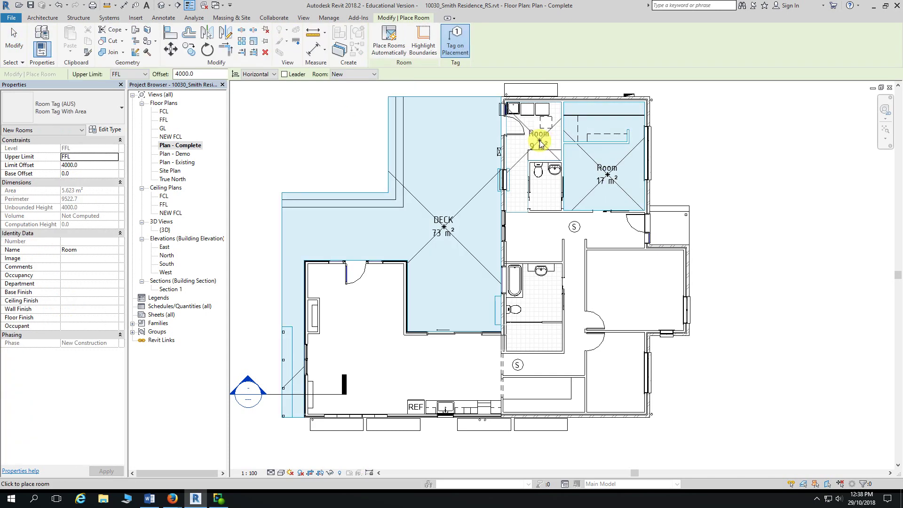
pyautogui.click(540, 142)
pyautogui.click(548, 193)
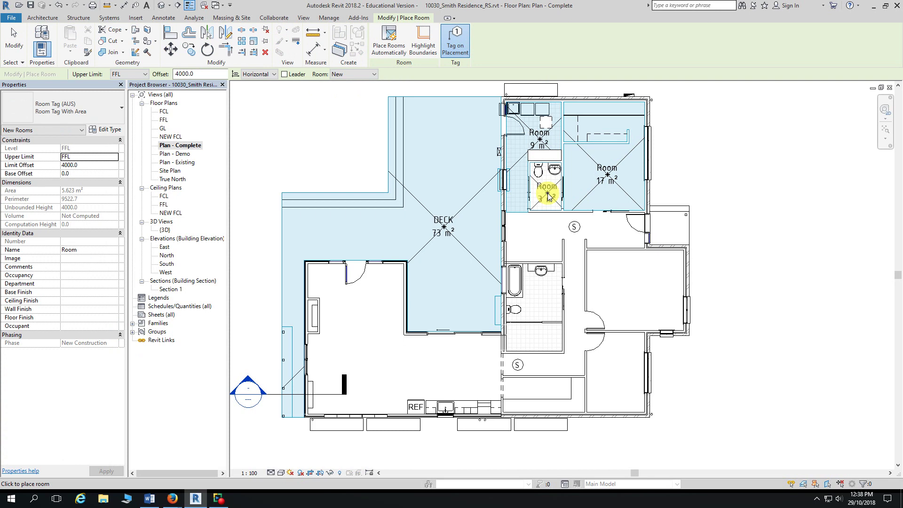
pyautogui.click(534, 243)
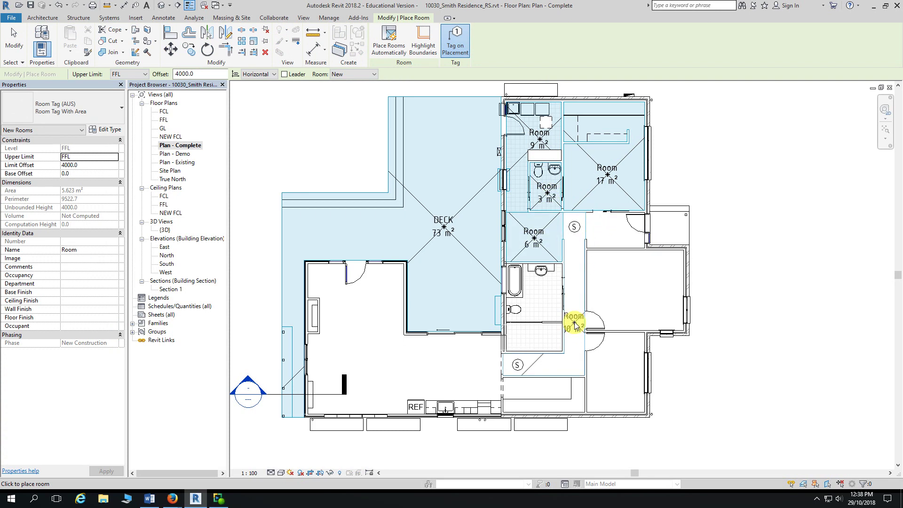
pyautogui.click(576, 322)
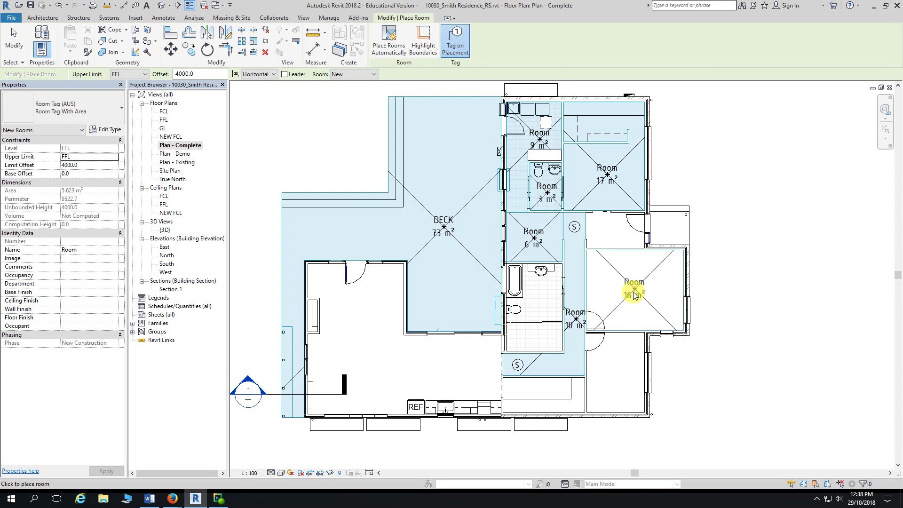
pyautogui.click(670, 300)
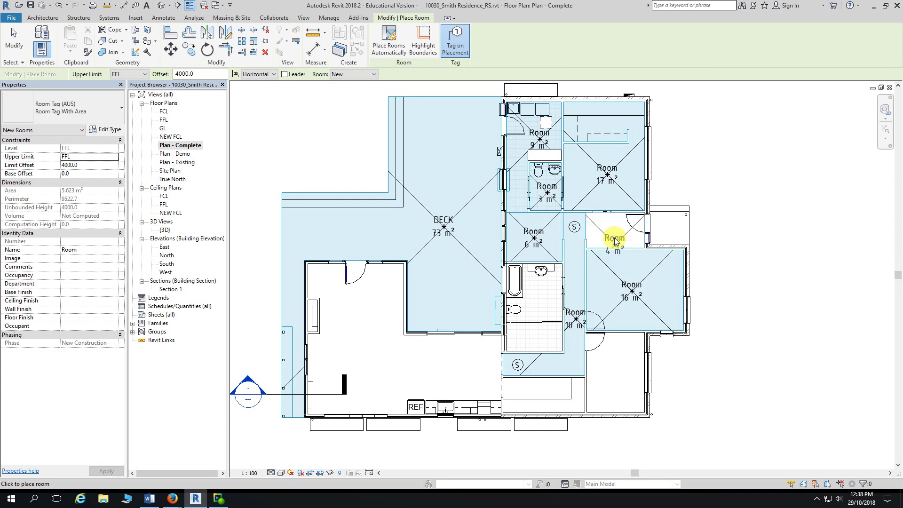
pyautogui.click(616, 233)
pyautogui.press('Escape')
pyautogui.press('Escape')
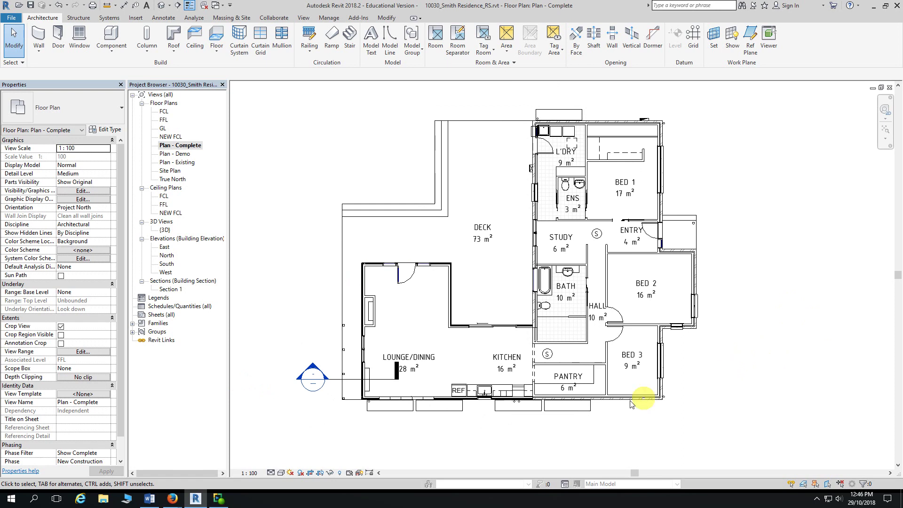
# Step: Switch to the A104 floor plan PDF in Firefox and examine the section 1/A106 line and its end markers
pyautogui.moveTo(172, 501)
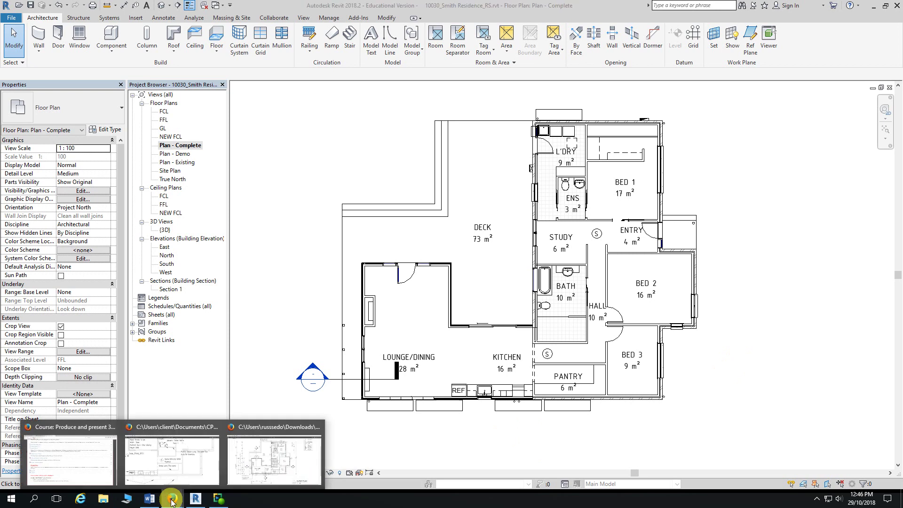
pyautogui.click(263, 456)
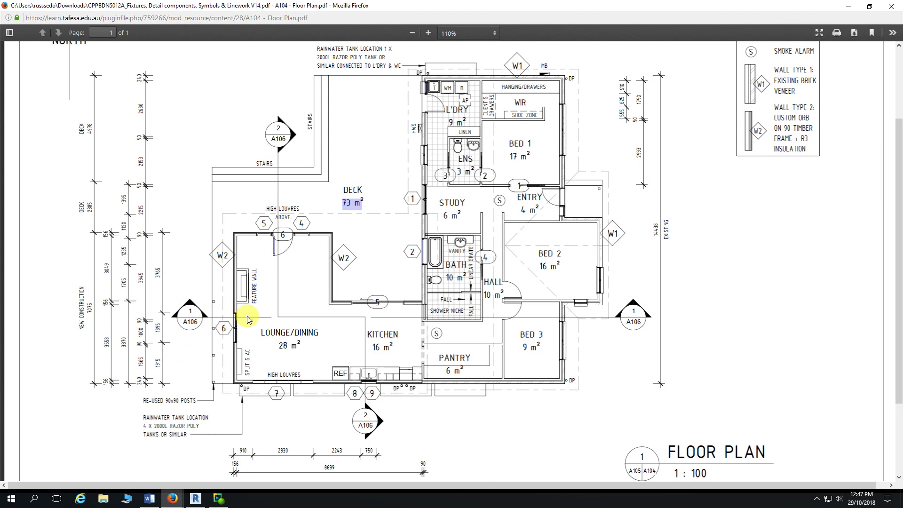
pyautogui.scroll(2, 601, 335)
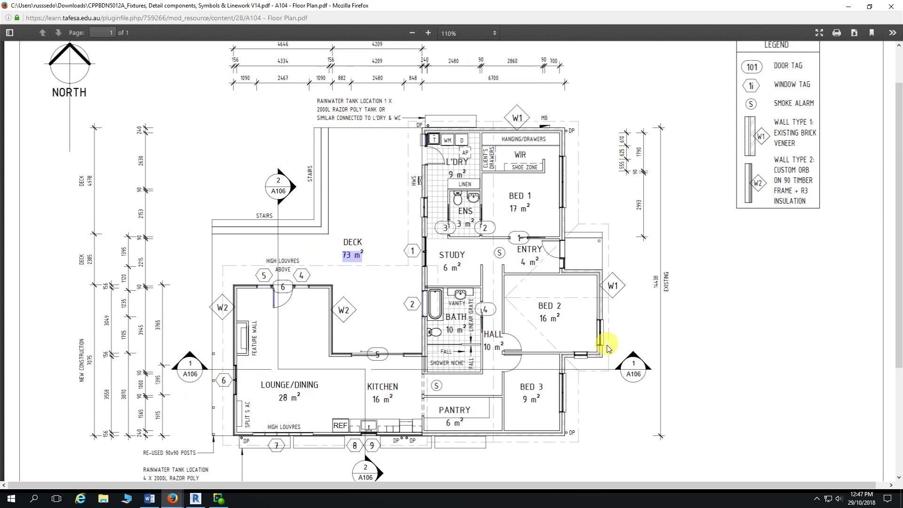
pyautogui.keyDown('ctrl'); pyautogui.scroll(6, 611, 397); pyautogui.keyUp('ctrl')
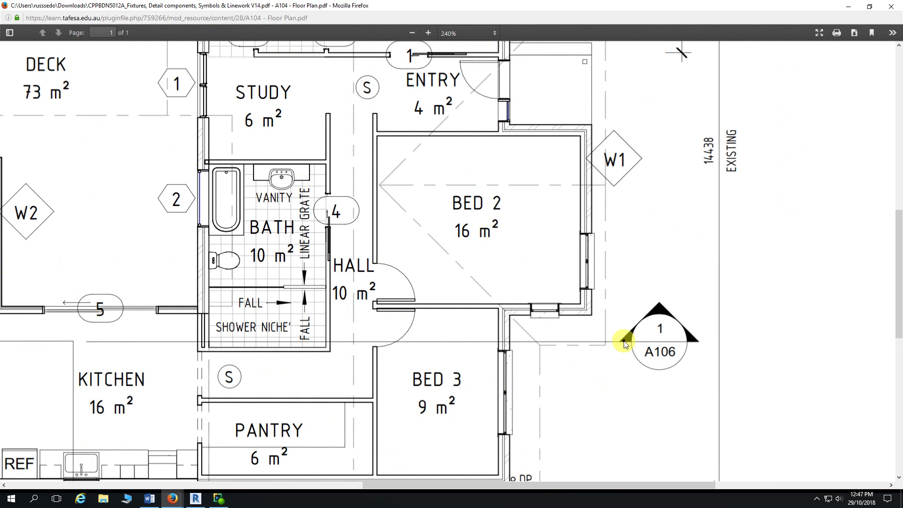
pyautogui.keyDown('ctrl'); pyautogui.scroll(3, 594, 357); pyautogui.keyUp('ctrl')
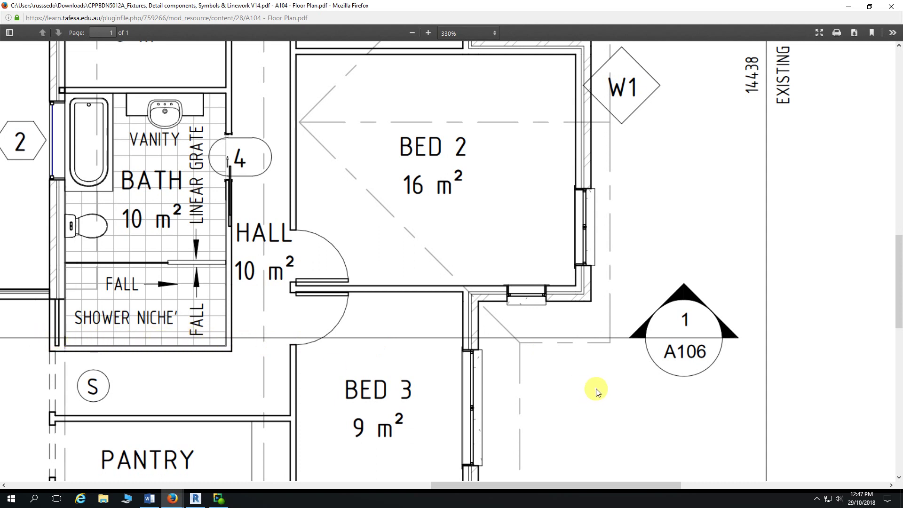
# Step: Switch back to Revit and move the Section 1 line up so it runs just above the LOUNGE/DINING label
pyautogui.click(195, 499)
pyautogui.moveTo(348, 431)
pyautogui.mouseDown(button='middle')
pyautogui.moveTo(383, 367)
pyautogui.moveTo(353, 306)
pyautogui.mouseUp(button='middle')
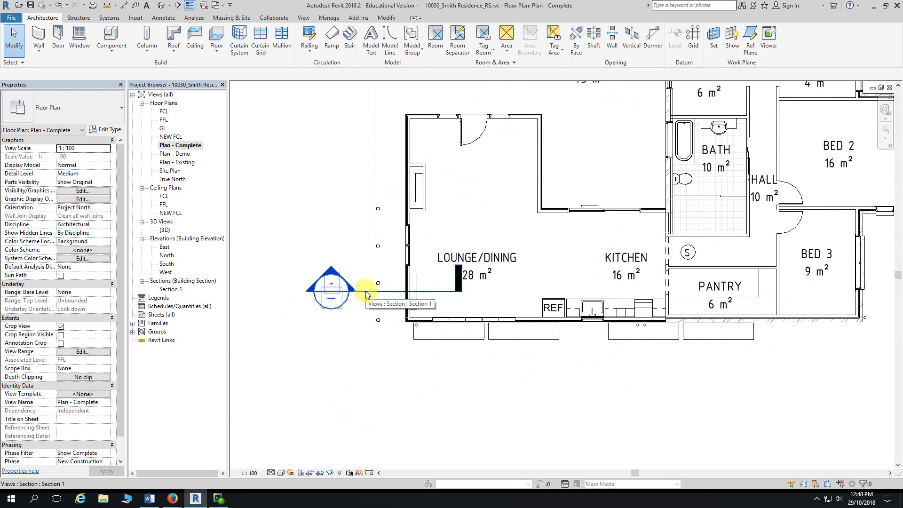
pyautogui.click(366, 294)
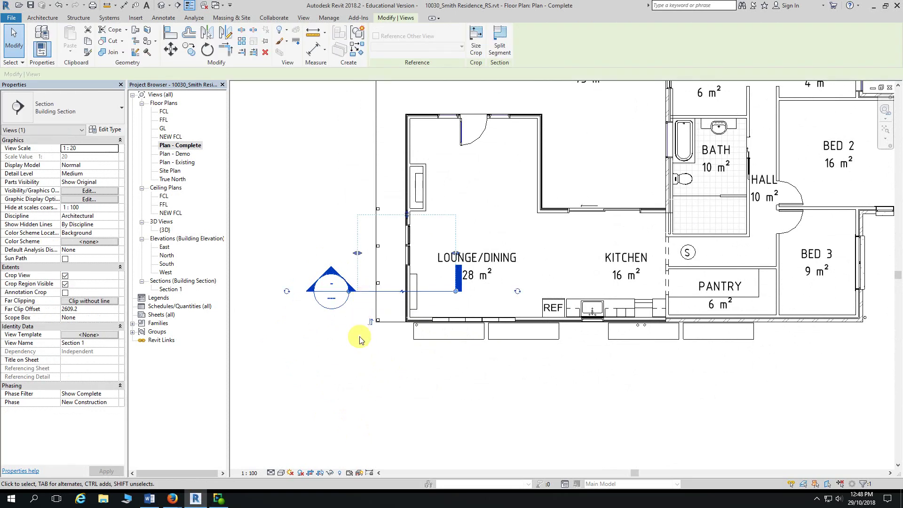
pyautogui.scroll(1, 359, 302)
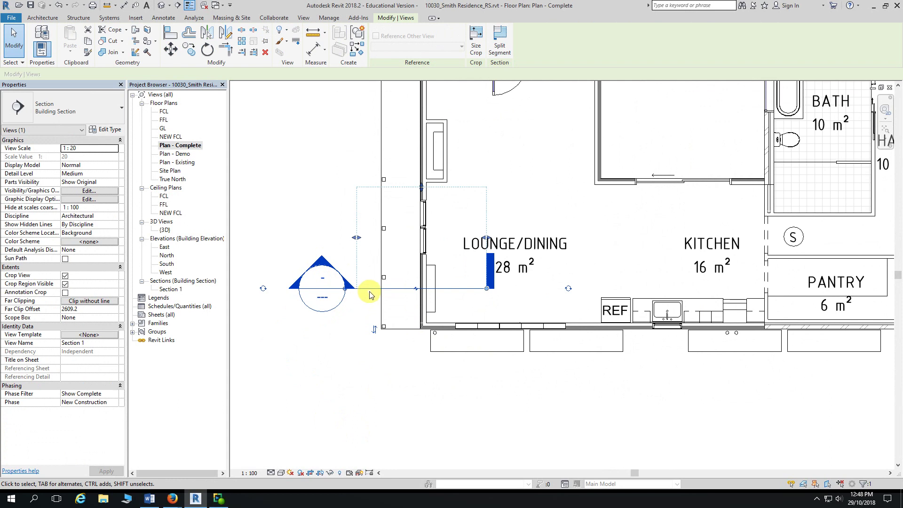
pyautogui.press('Escape')
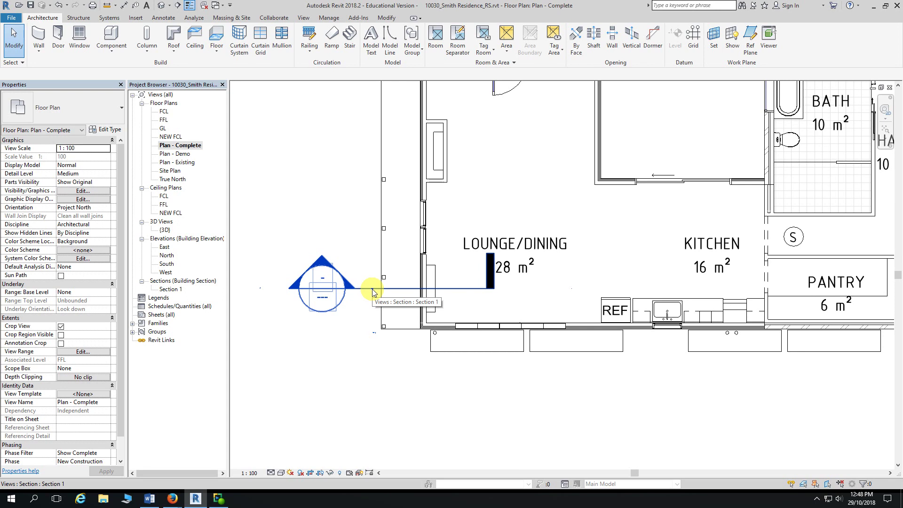
pyautogui.click(372, 292)
pyautogui.moveTo(363, 298); pyautogui.dragTo(294, 325, button='middle')
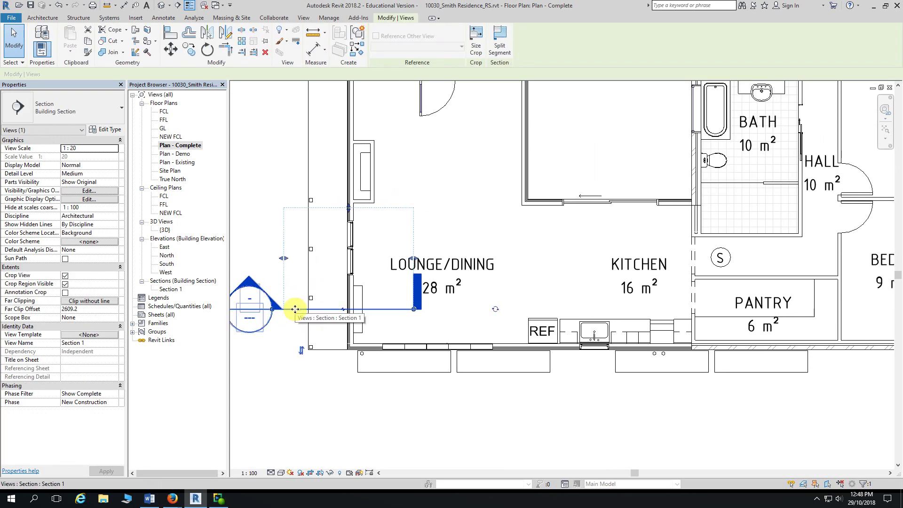
pyautogui.moveTo(294, 310); pyautogui.dragTo(298, 232)
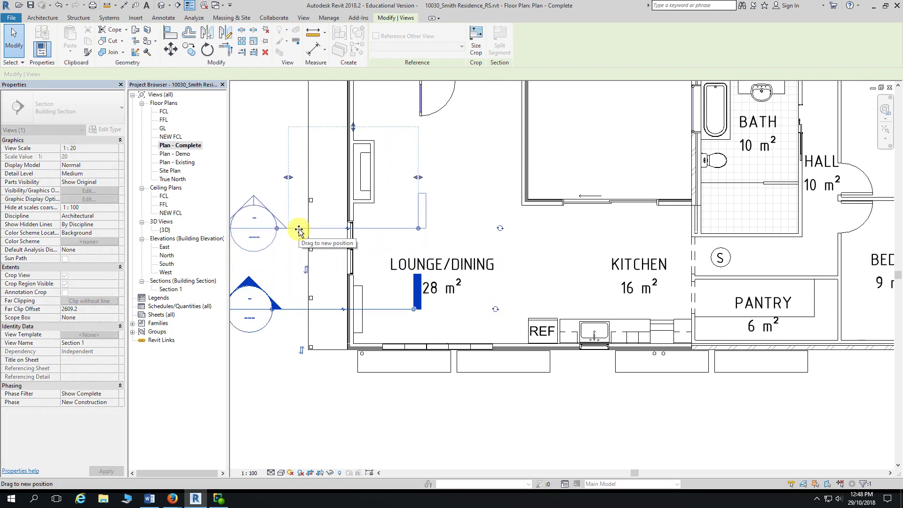
# Step: Extend the Section 1 line horizontally across the house to just beyond the outer wall of BED 2
pyautogui.scroll(-2, 312, 248)
pyautogui.scroll(-1, 311, 248)
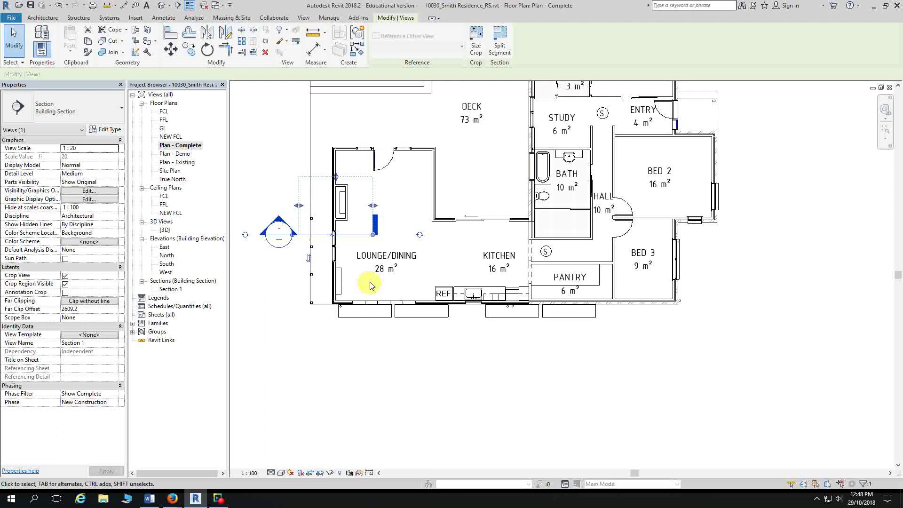
pyautogui.click(373, 236)
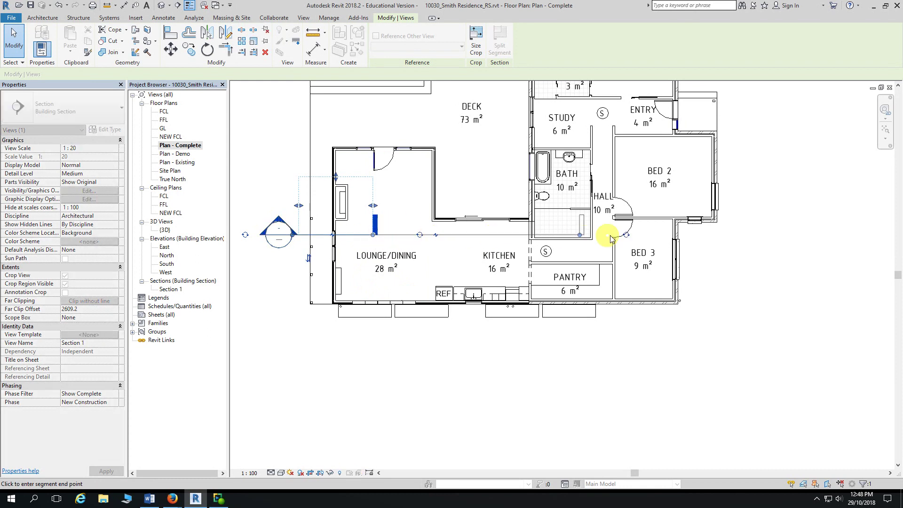
pyautogui.click(736, 235)
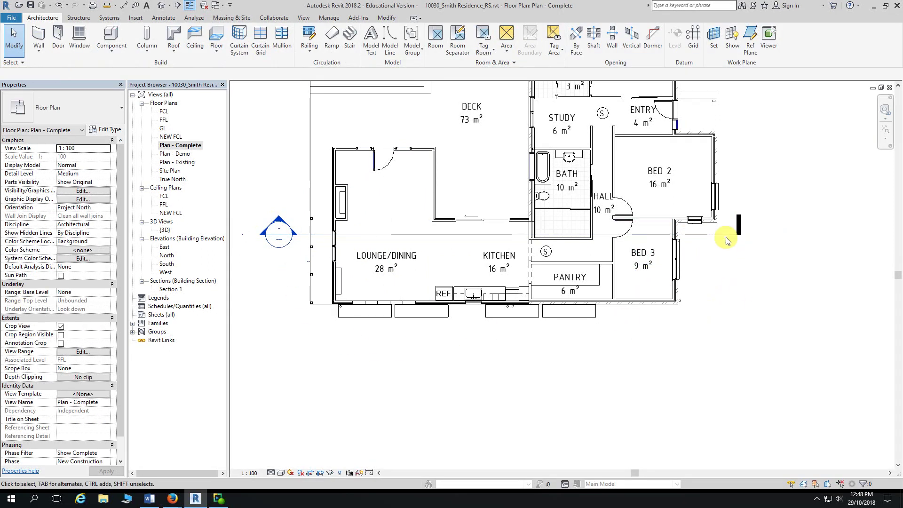
# Step: Set the underlay base level of Plan - Complete to NEW FCL
pyautogui.scroll(2, 711, 243)
pyautogui.scroll(1, 500, 369)
pyautogui.moveTo(500, 369)
pyautogui.mouseDown(button='middle')
pyautogui.moveTo(584, 368)
pyautogui.moveTo(549, 369)
pyautogui.mouseUp(button='middle')
pyautogui.moveTo(611, 372); pyautogui.dragTo(650, 371, button='middle')
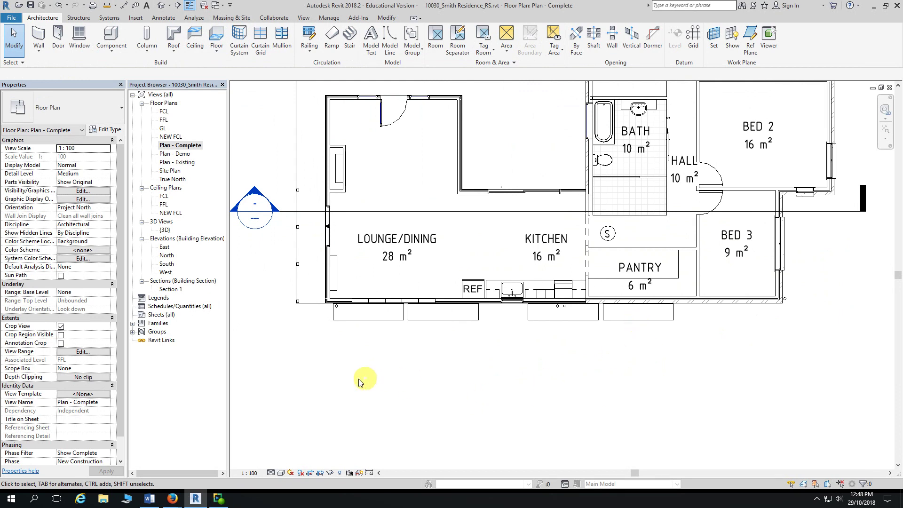
pyautogui.click(108, 296)
pyautogui.click(71, 331)
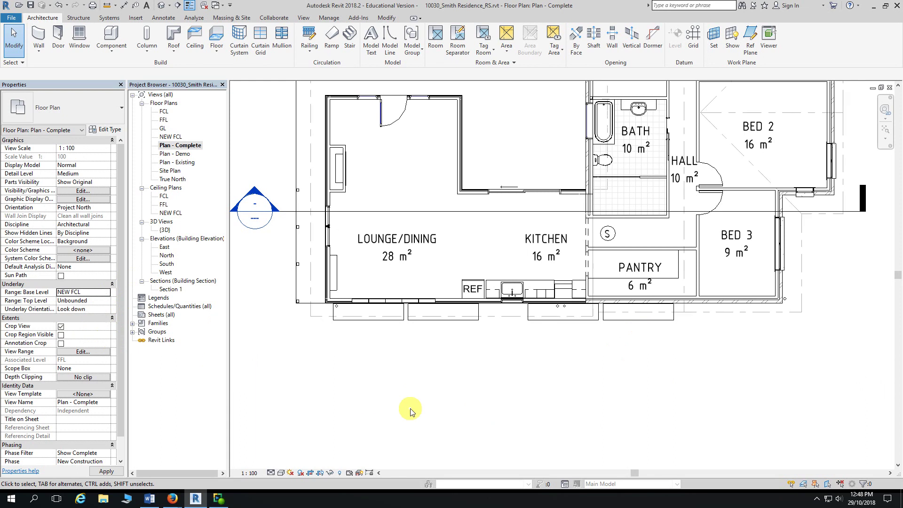
# Step: Select the Section 1 line and cycle its tail near BED 3 to a full section head symbol
pyautogui.scroll(3, 823, 253)
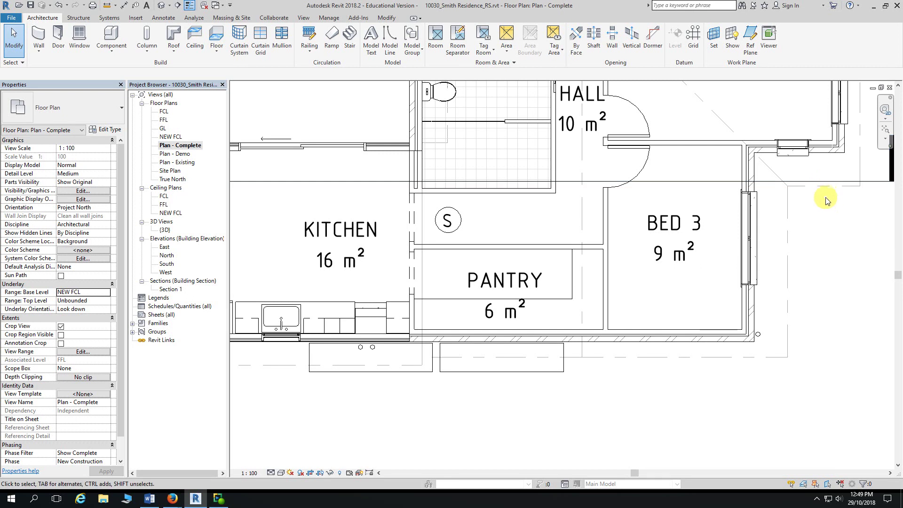
pyautogui.scroll(-1, 828, 201)
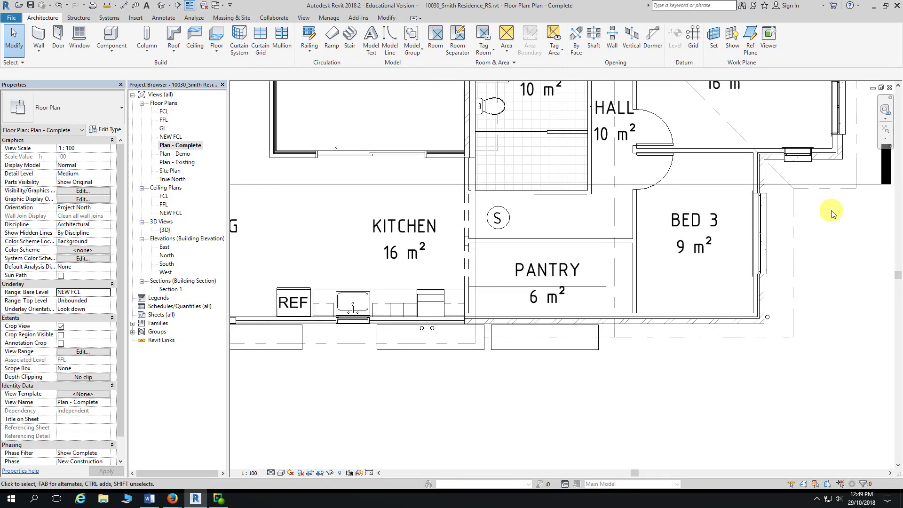
pyautogui.moveTo(668, 423); pyautogui.dragTo(737, 363, button='middle')
pyautogui.scroll(-2, 741, 407)
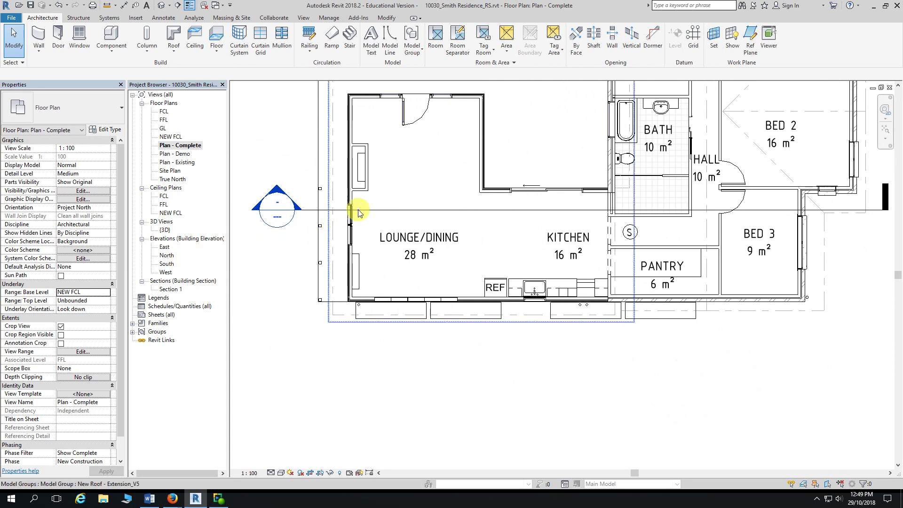
pyautogui.click(310, 213)
pyautogui.moveTo(298, 247); pyautogui.dragTo(318, 241, button='middle')
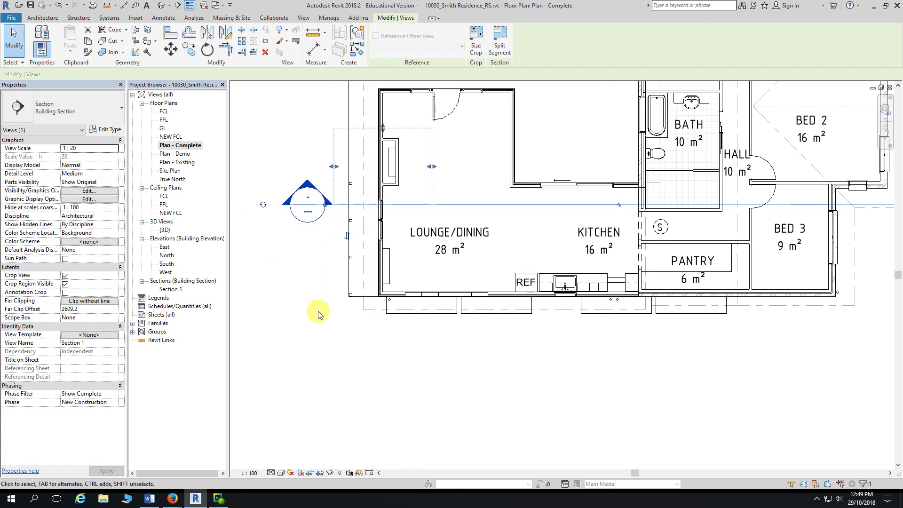
pyautogui.scroll(-2, 319, 314)
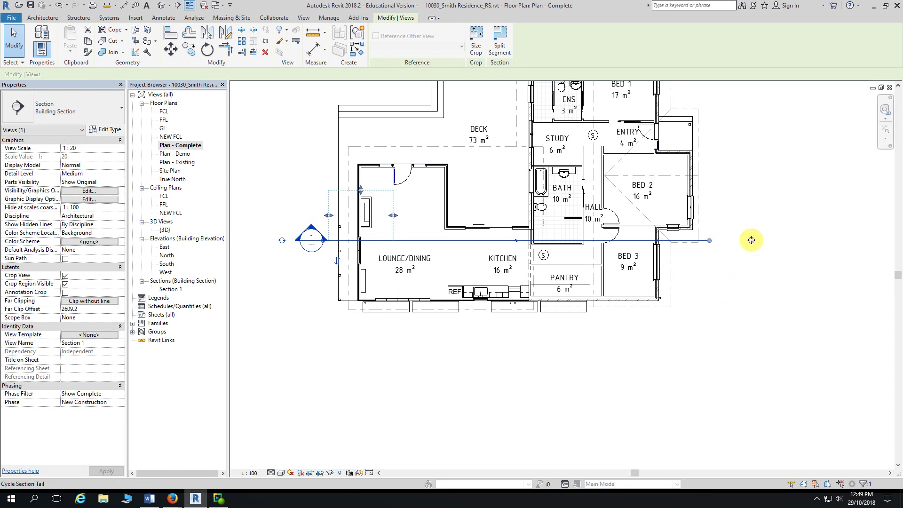
pyautogui.click(751, 241)
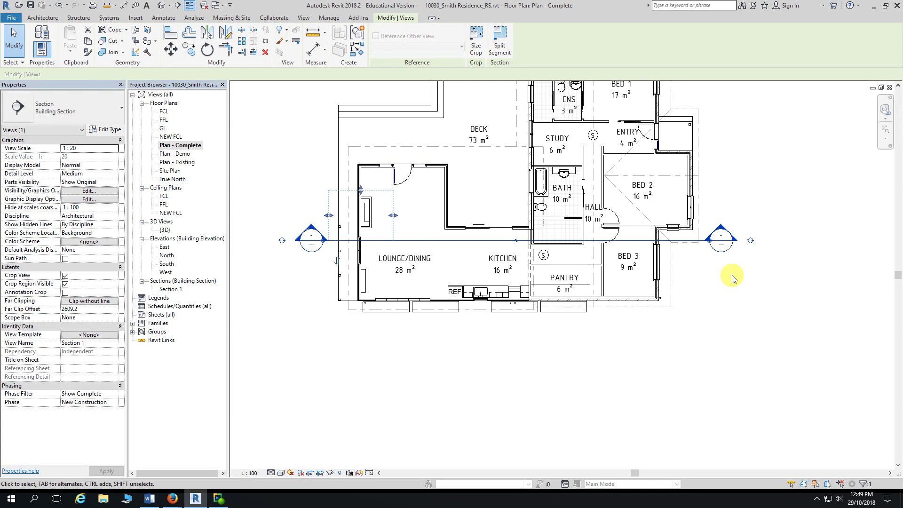
# Step: Stretch the Section 1 view extents from the lounge across to the hall beside the bathroom
pyautogui.moveTo(731, 278); pyautogui.dragTo(772, 255, button='middle')
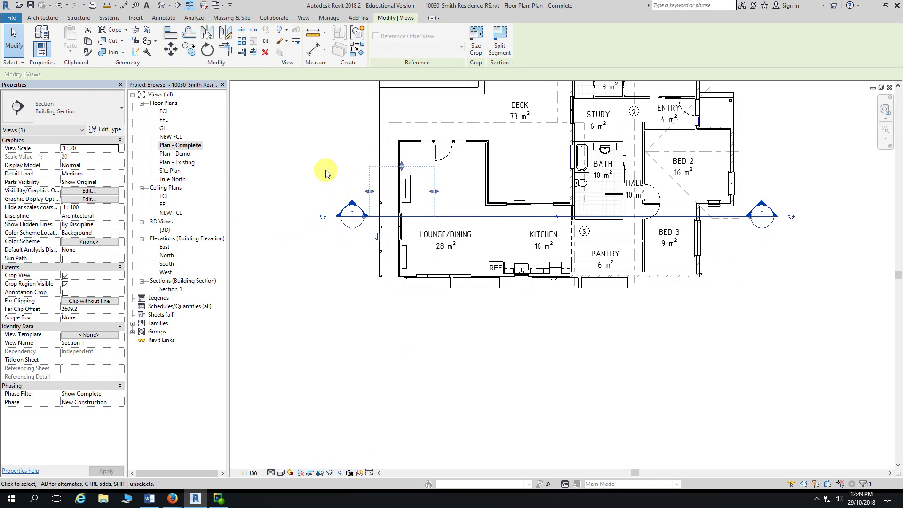
pyautogui.scroll(2, 337, 192)
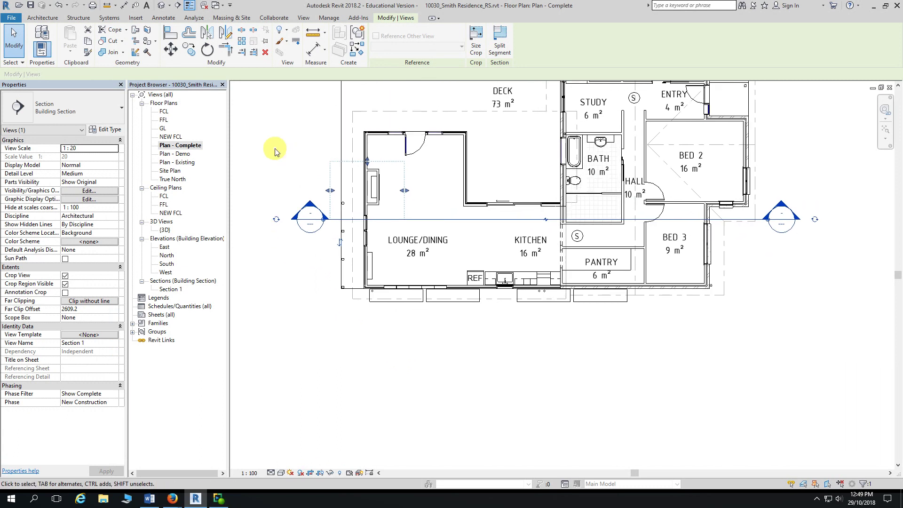
pyautogui.scroll(3, 277, 153)
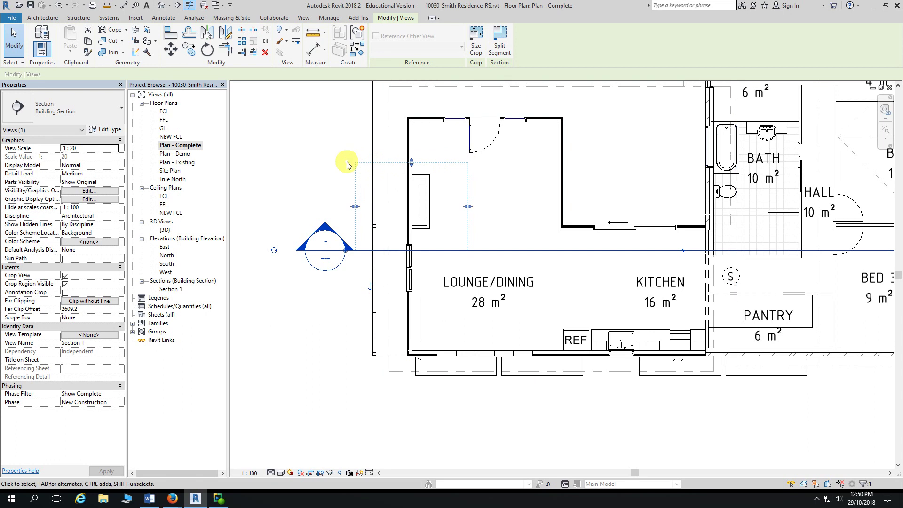
pyautogui.scroll(-3, 346, 165)
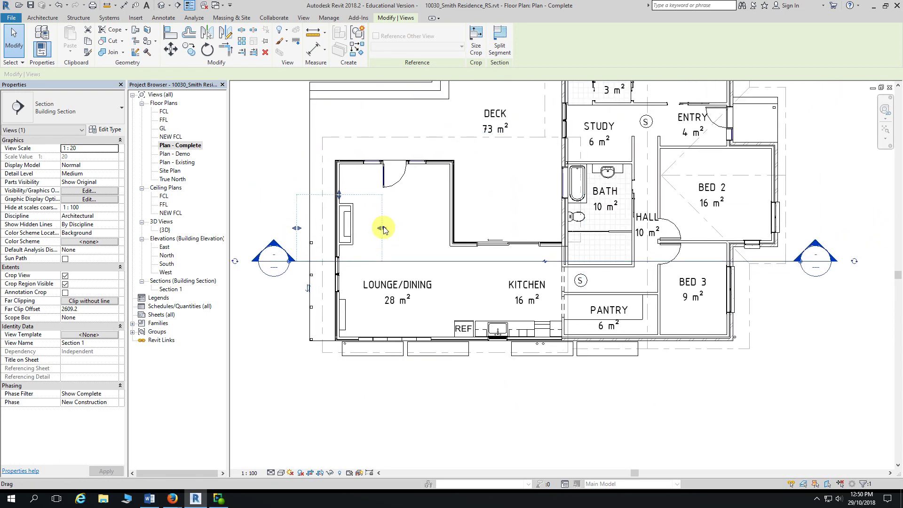
pyautogui.moveTo(383, 229); pyautogui.dragTo(640, 230)
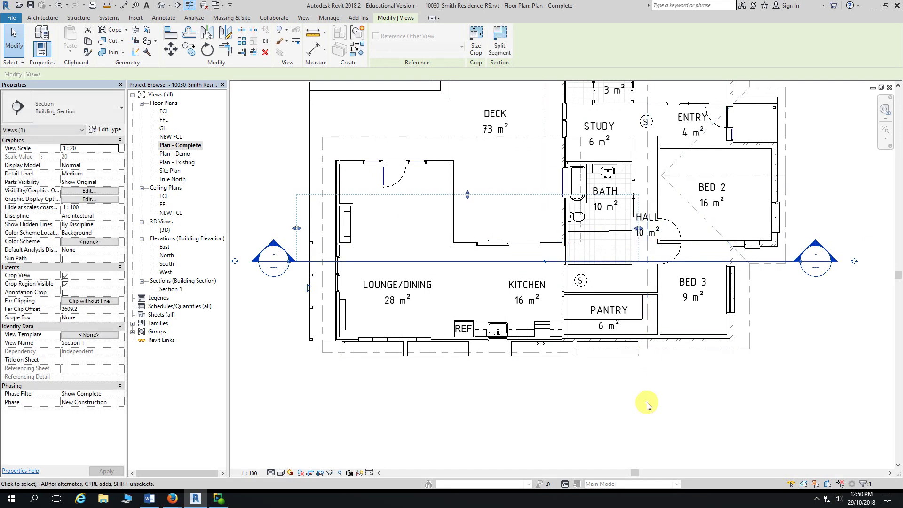
pyautogui.scroll(1, 648, 407)
pyautogui.keyDown('ctrl'); pyautogui.scroll(2, 685, 440); pyautogui.keyUp('ctrl')
pyautogui.scroll(2, 798, 329)
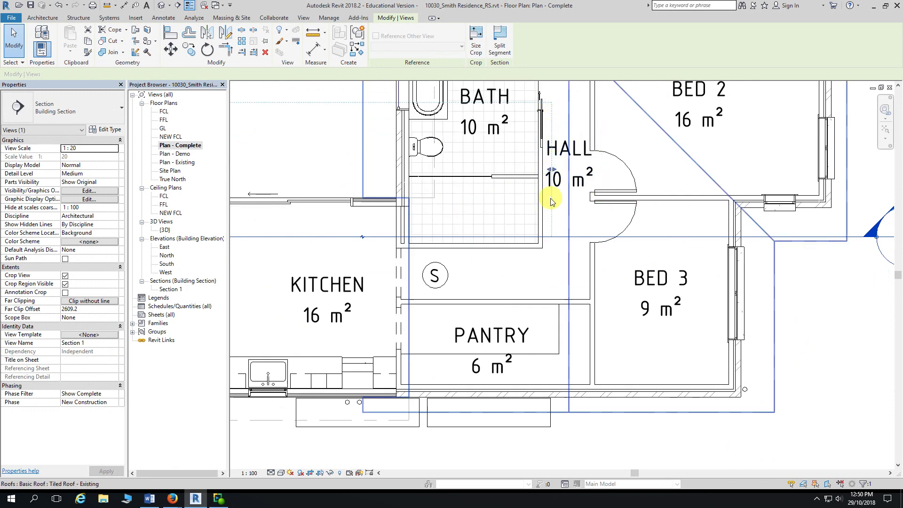
# Step: Stretch the Section 1 view depth up into the DECK area, to a far clip offset of about 6129
pyautogui.scroll(-1, 551, 225)
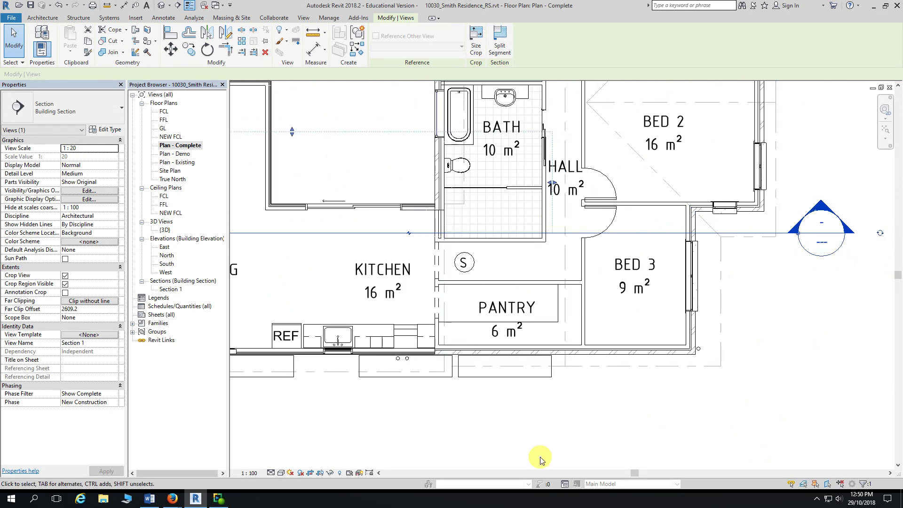
pyautogui.scroll(-1, 532, 446)
pyautogui.moveTo(531, 446); pyautogui.dragTo(693, 452, button='middle')
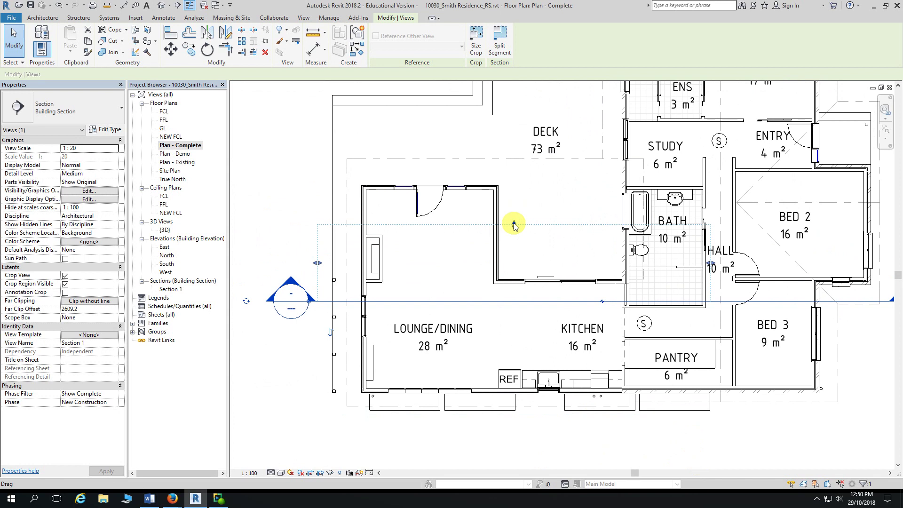
pyautogui.moveTo(515, 227); pyautogui.dragTo(513, 121)
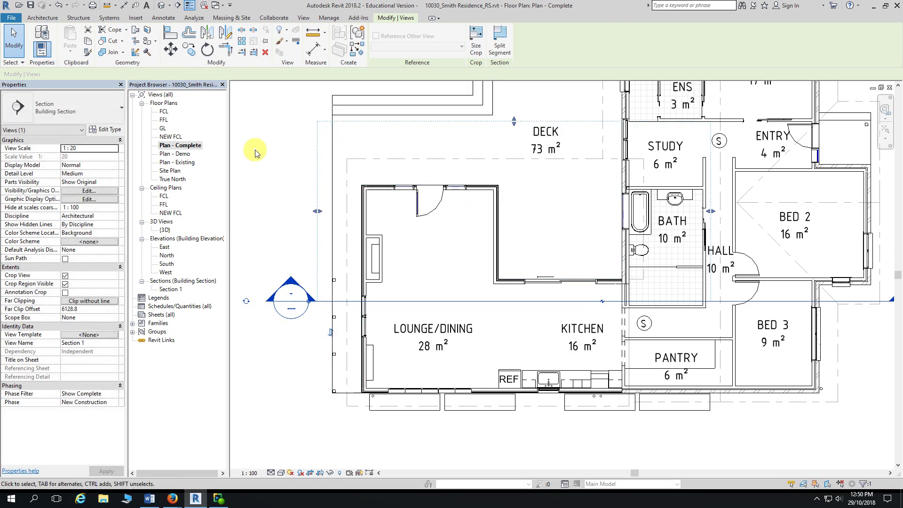
pyautogui.moveTo(534, 449)
pyautogui.mouseDown(button='middle')
pyautogui.moveTo(489, 451)
pyautogui.moveTo(502, 447)
pyautogui.mouseUp(button='middle')
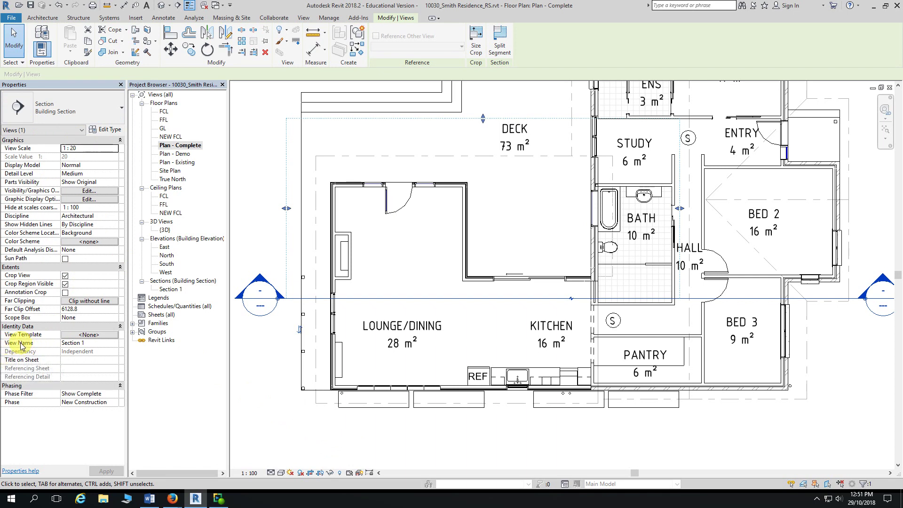
# Step: Rename the Section 1 view as SECTION A
pyautogui.click(89, 343)
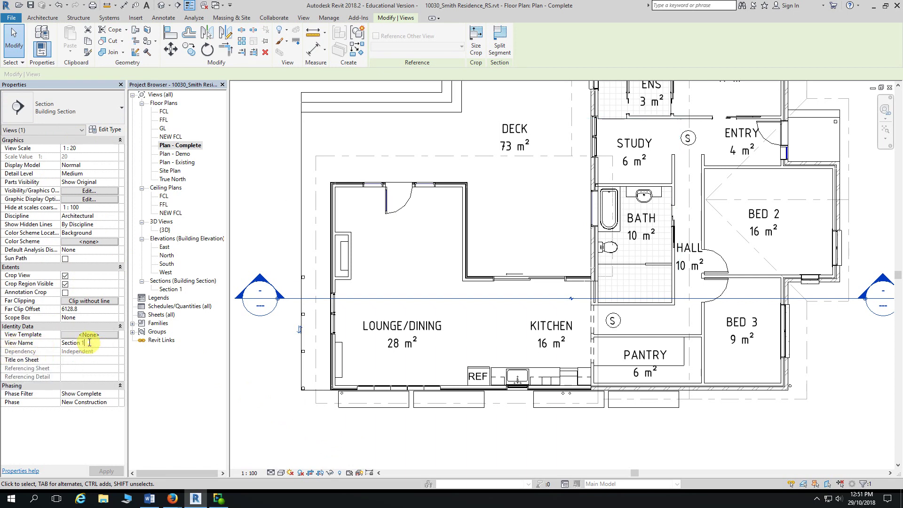
pyautogui.doubleClick(82, 342)
pyautogui.press('BackSpace')
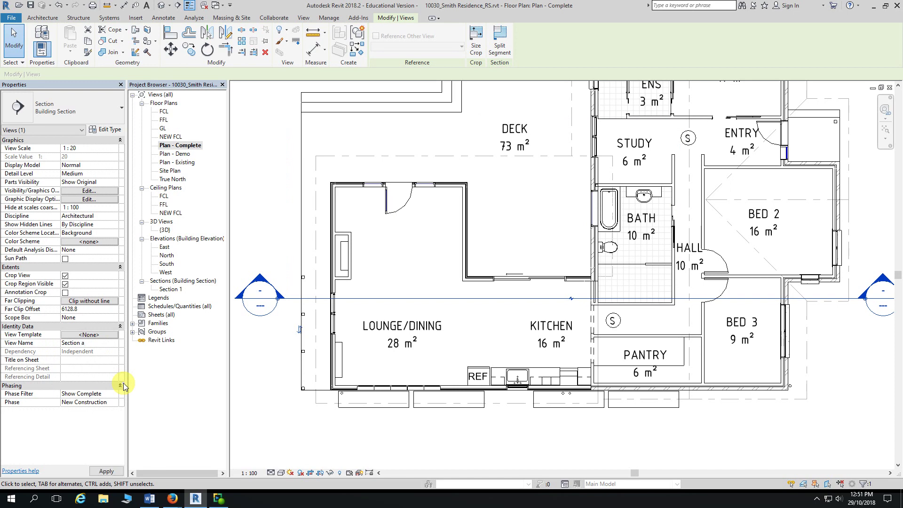
pyautogui.press('BackSpace')
pyautogui.press('BackSpace')
pyautogui.press('BackSpace')
pyautogui.write('section')
pyautogui.press('BackSpace')
pyautogui.press('BackSpace')
pyautogui.press('BackSpace')
pyautogui.press('BackSpace')
pyautogui.press('BackSpace')
pyautogui.write('SECTION')
pyautogui.press('Return')
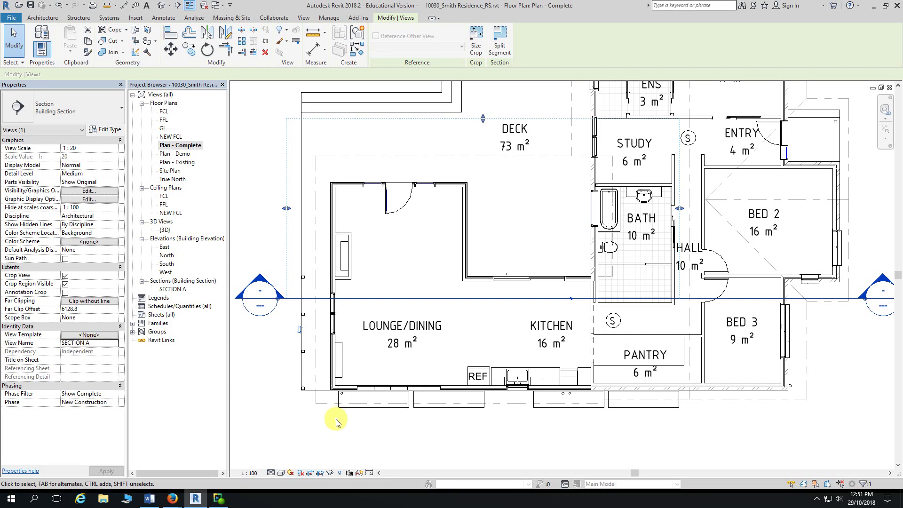
pyautogui.moveTo(355, 439); pyautogui.dragTo(354, 422, button='middle')
pyautogui.click(348, 426)
# Step: Break the SECTION A line and pull back both inner ends, leaving a gap between the left of LOUNGE/DINING and the KITCHEN
pyautogui.scroll(-1, 350, 429)
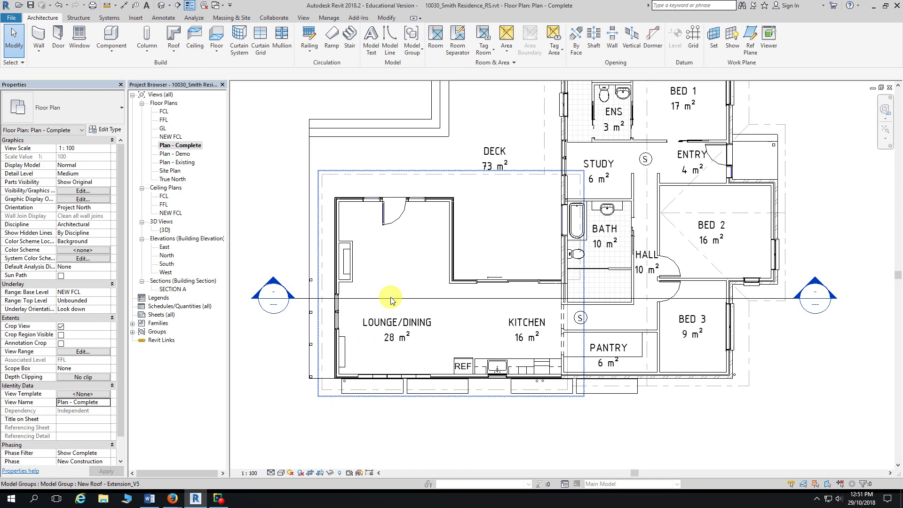
pyautogui.press('Tab')
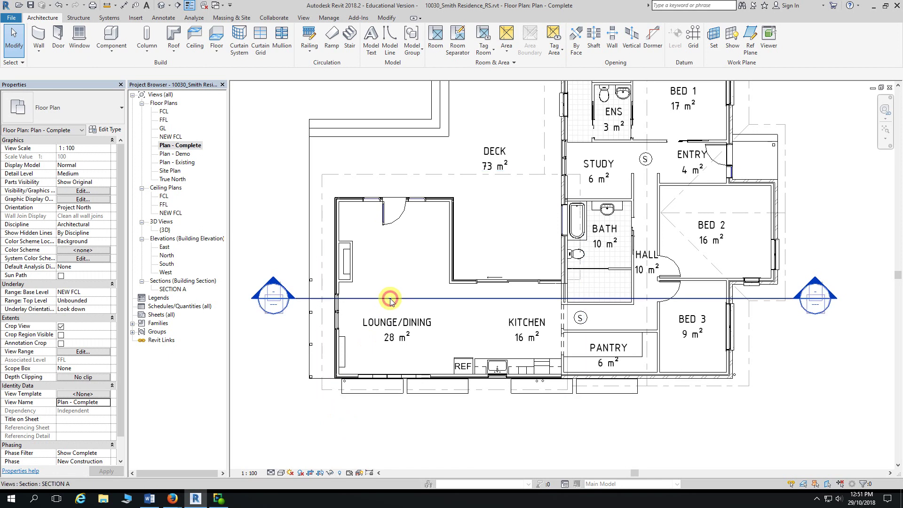
pyautogui.click(390, 302)
pyautogui.scroll(1, 463, 435)
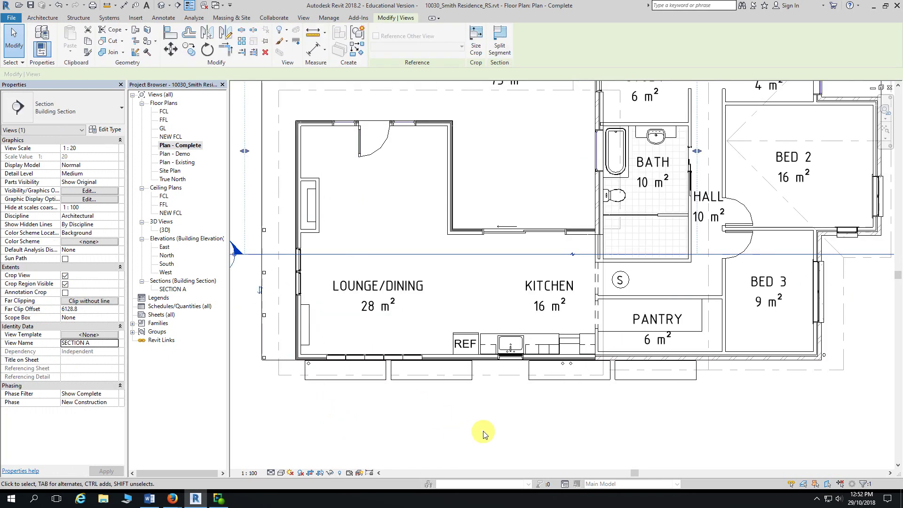
pyautogui.moveTo(486, 445); pyautogui.dragTo(427, 393, button='middle')
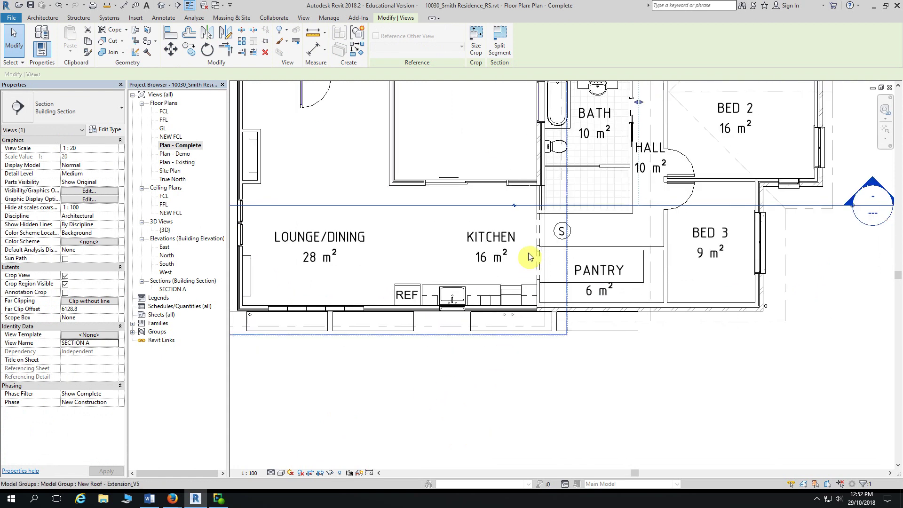
pyautogui.click(514, 206)
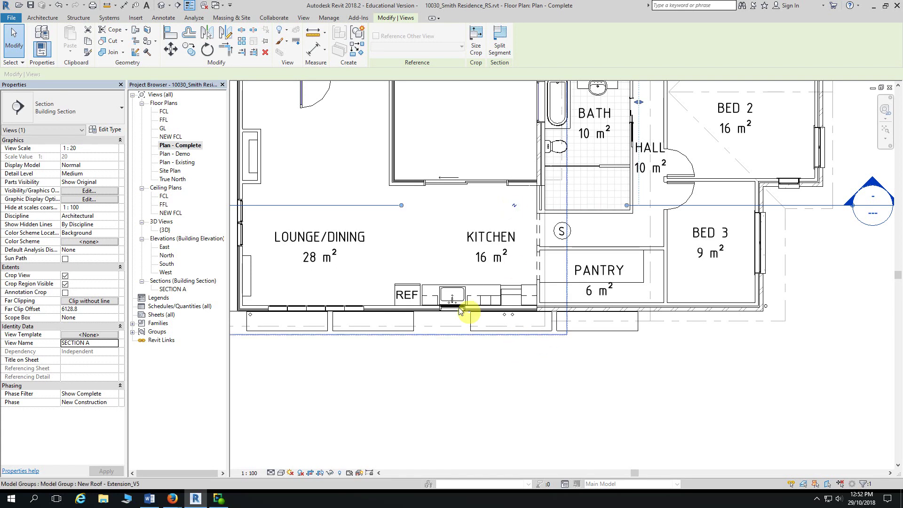
pyautogui.moveTo(429, 399); pyautogui.dragTo(582, 392, button='middle')
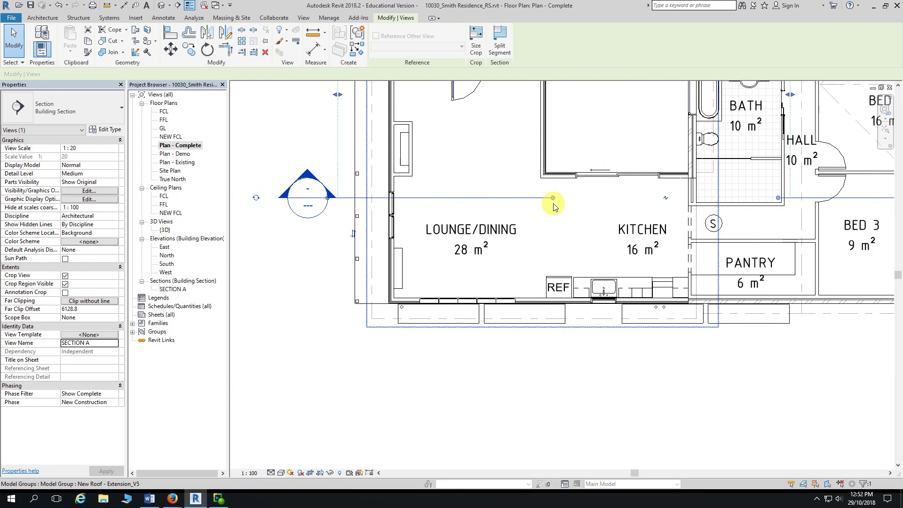
pyautogui.moveTo(552, 197); pyautogui.dragTo(422, 202)
pyautogui.moveTo(778, 198); pyautogui.dragTo(653, 198)
pyautogui.click(624, 397)
pyautogui.moveTo(625, 397); pyautogui.dragTo(569, 365, button='middle')
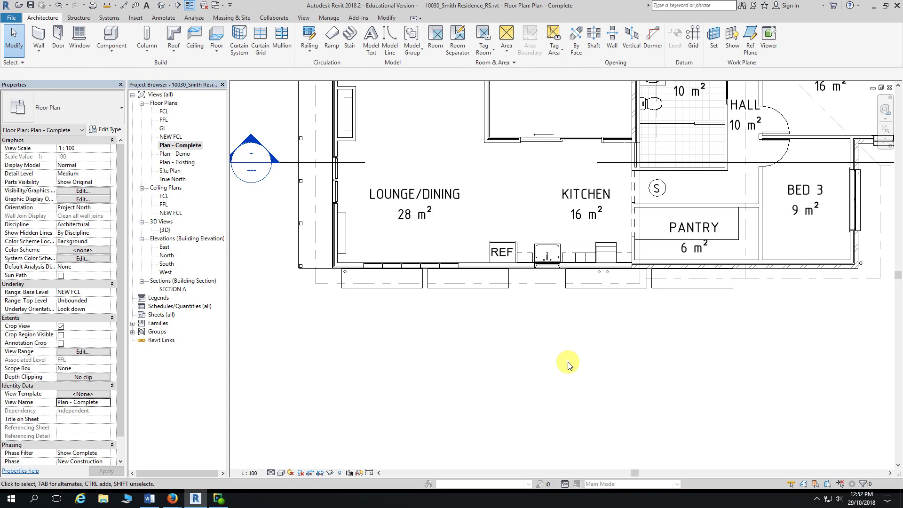
# Step: Draw a vertical section line from the deck through the LOUNGE/DINING door to beyond the opposite outer wall, and nudge it slightly left
pyautogui.scroll(-1, 568, 365)
pyautogui.scroll(-1, 488, 419)
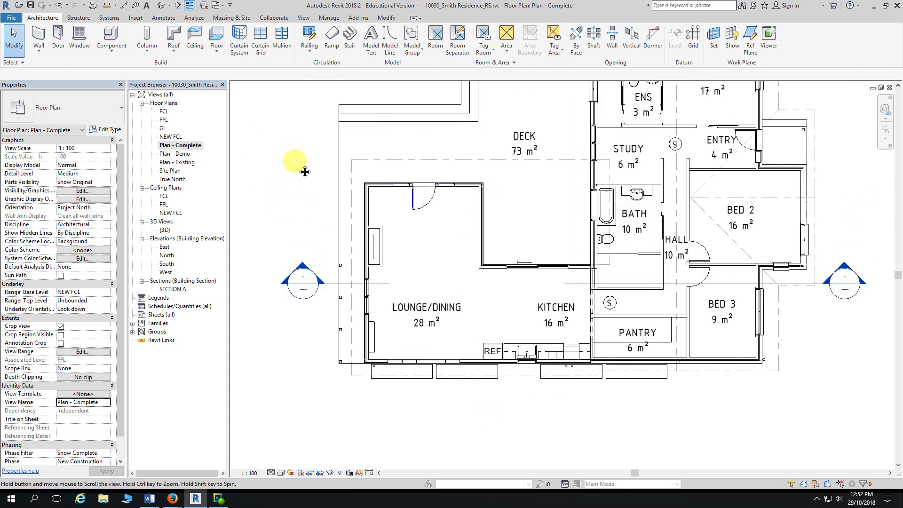
pyautogui.scroll(1, 289, 155)
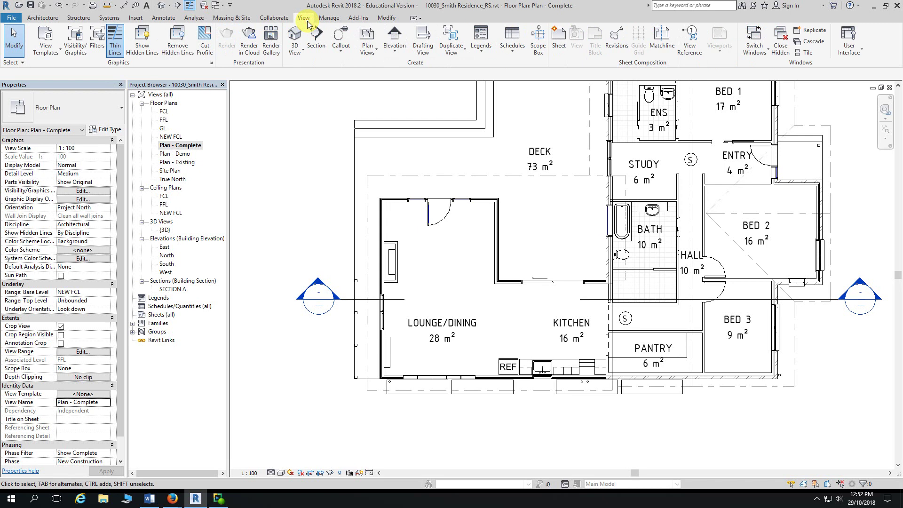
pyautogui.click(318, 49)
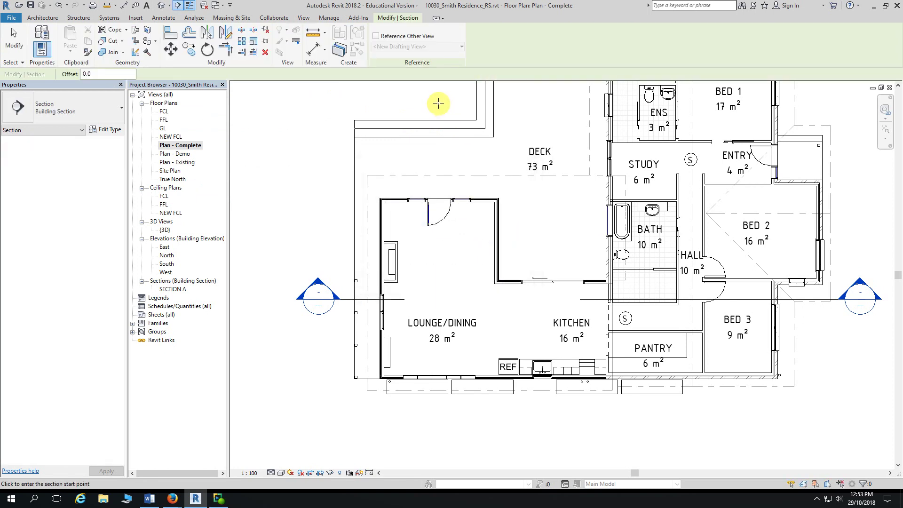
pyautogui.click(438, 103)
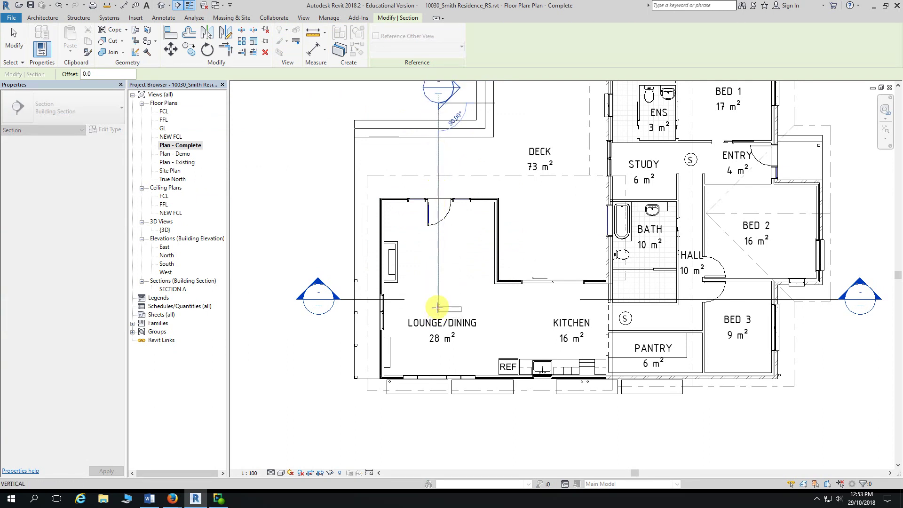
pyautogui.click(437, 415)
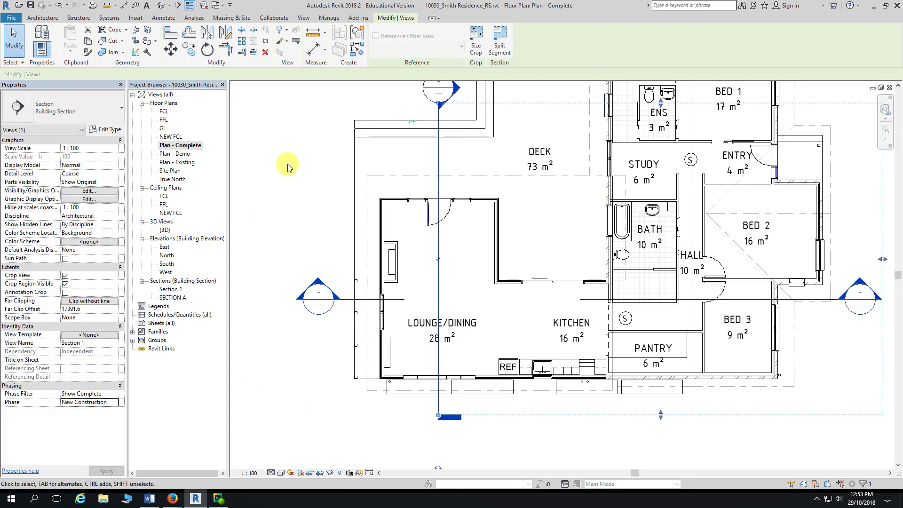
pyautogui.press('Left')
pyautogui.press('Left')
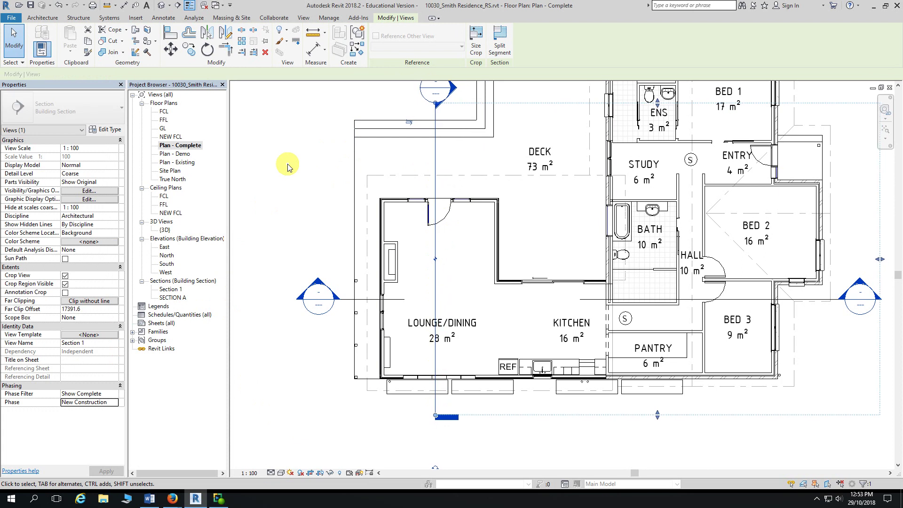
pyautogui.press('Left')
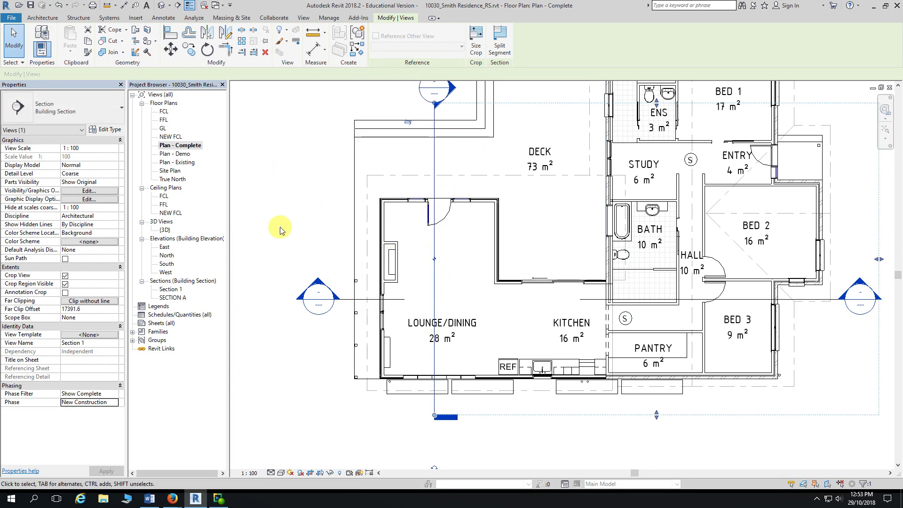
pyautogui.moveTo(322, 193)
pyautogui.mouseDown(button='middle')
pyautogui.moveTo(324, 201)
pyautogui.moveTo(313, 198)
pyautogui.mouseUp(button='middle')
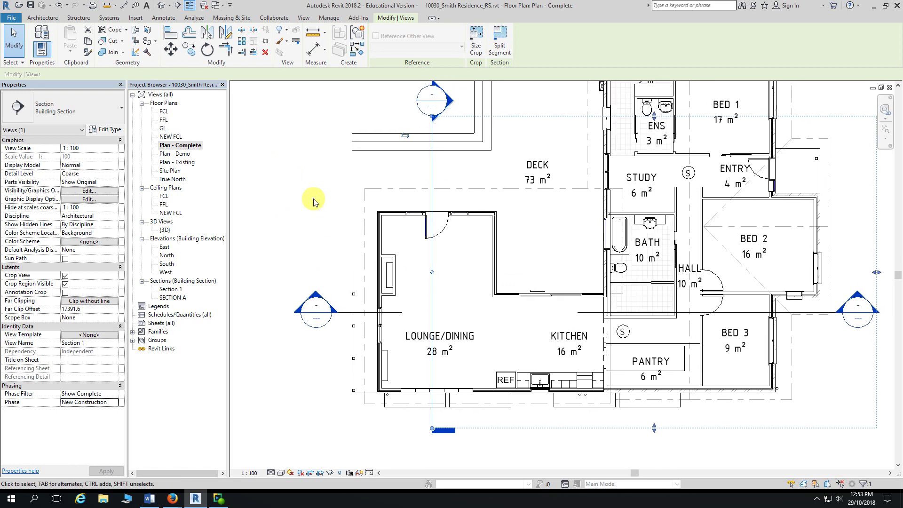
pyautogui.click(313, 201)
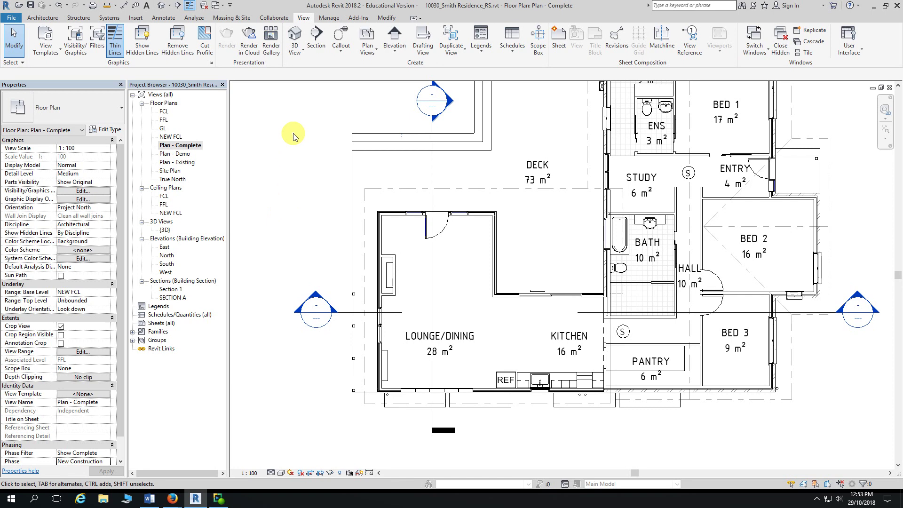
# Step: Rename the new vertical section's view as SECTION B
pyautogui.click(432, 165)
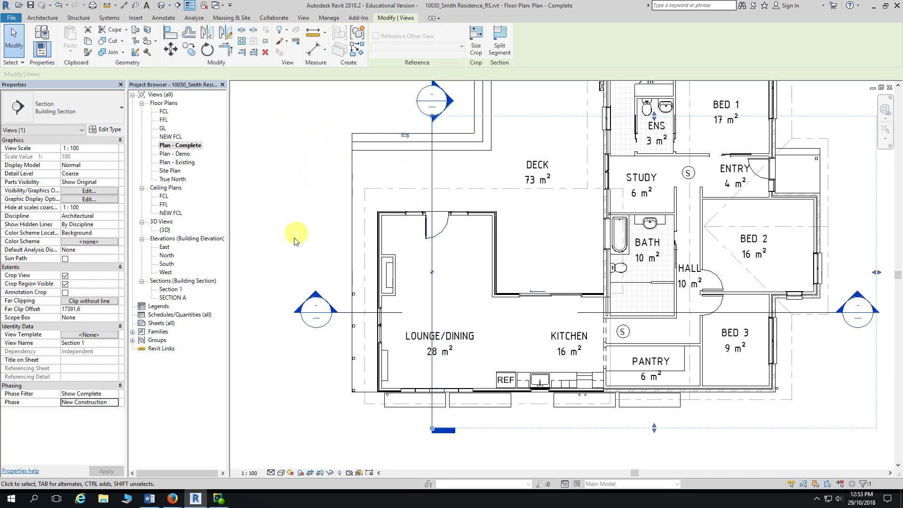
pyautogui.click(94, 343)
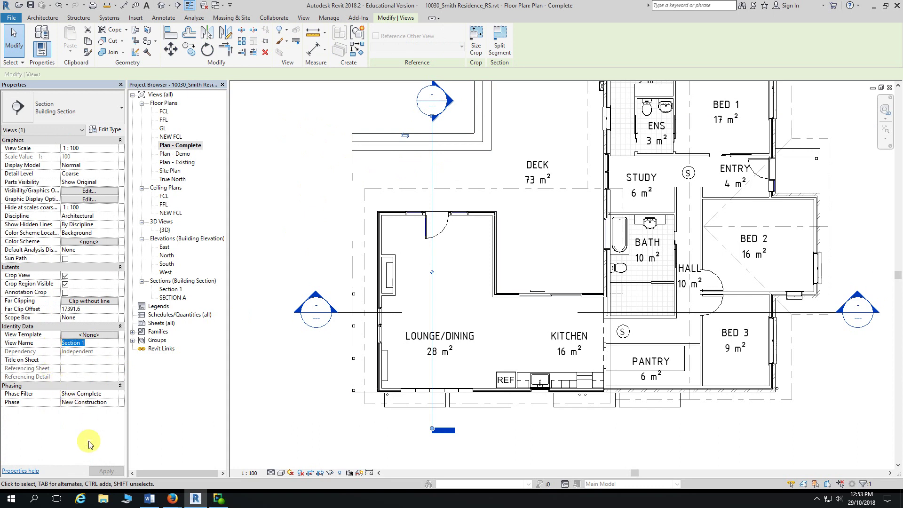
pyautogui.write('SECTION ')
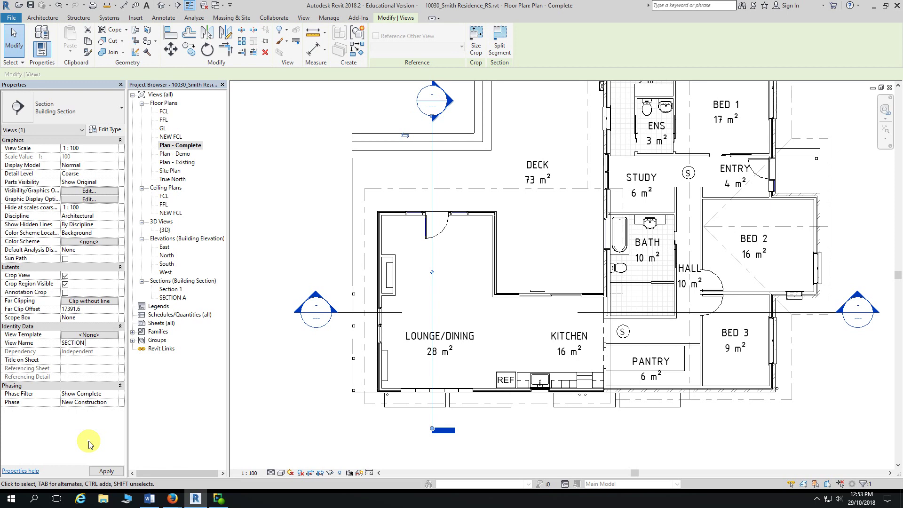
pyautogui.write('B')
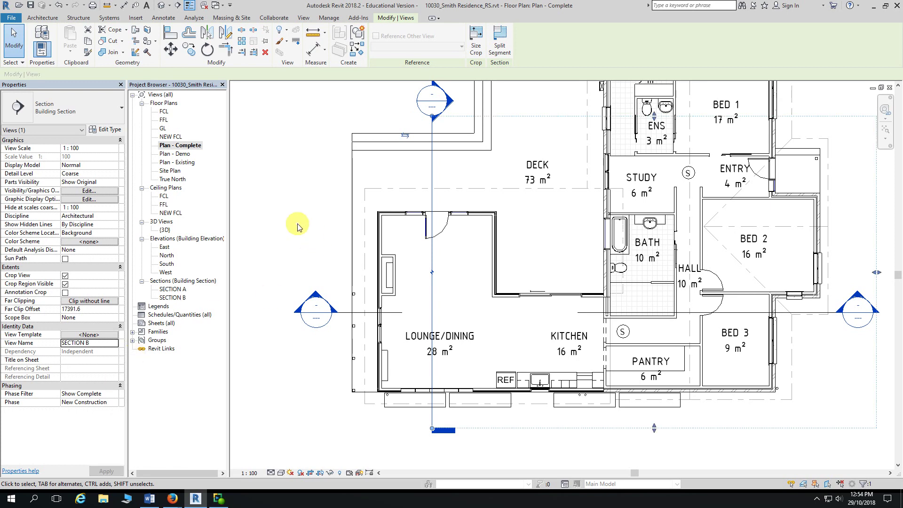
pyautogui.click(298, 222)
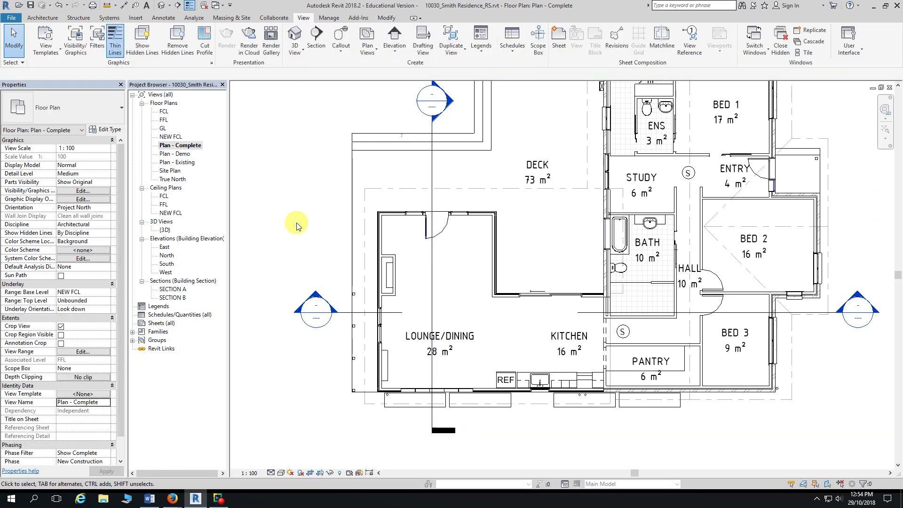
# Step: Split the SECTION B line at SECTION A's level in LOUNGE/DINING and offset its lower segment to run through the KITCHEN sink
pyautogui.click(432, 165)
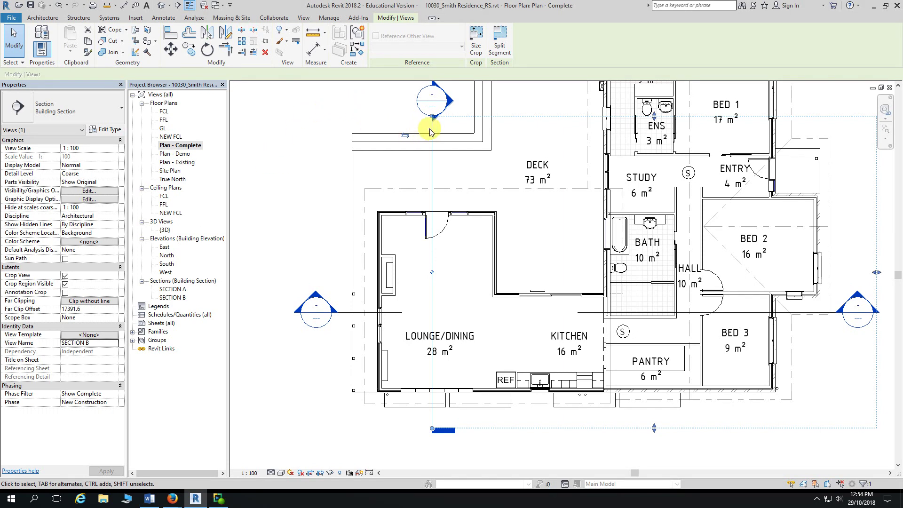
pyautogui.click(500, 48)
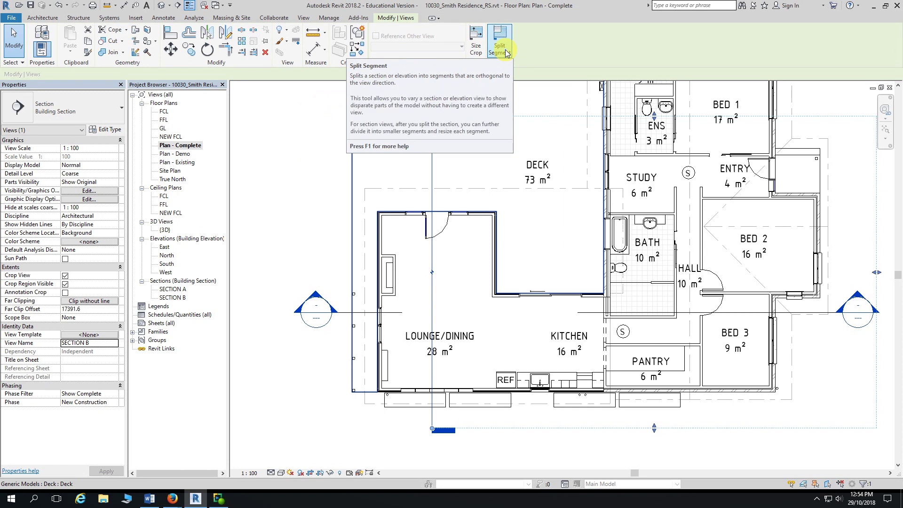
pyautogui.click(506, 51)
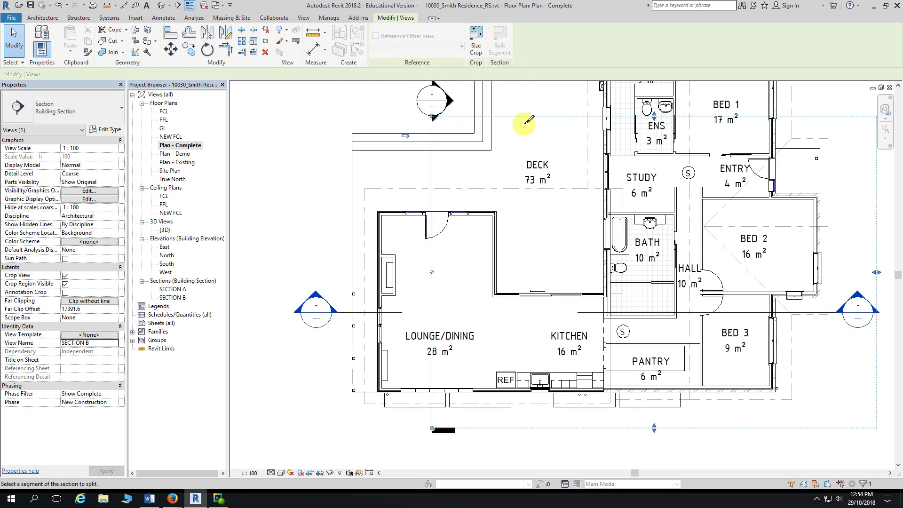
pyautogui.scroll(4, 433, 310)
pyautogui.moveTo(433, 312); pyautogui.dragTo(493, 148, button='middle')
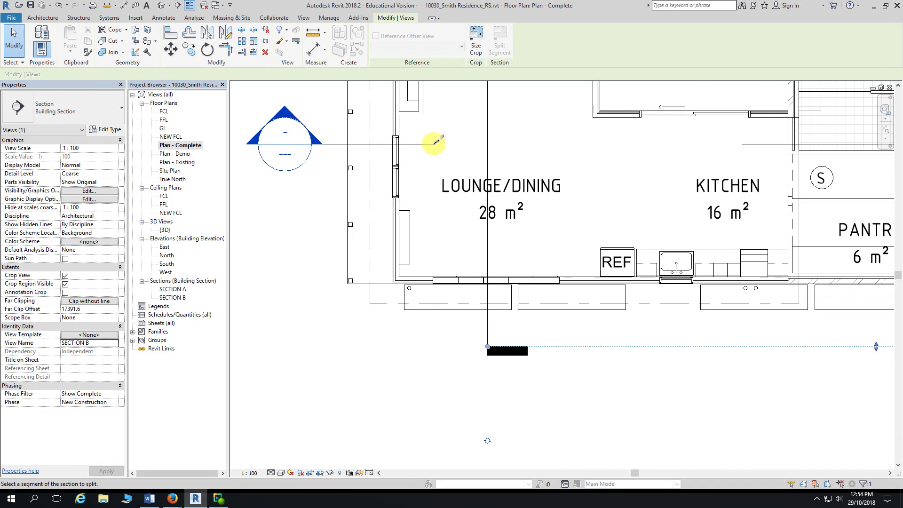
pyautogui.click(488, 144)
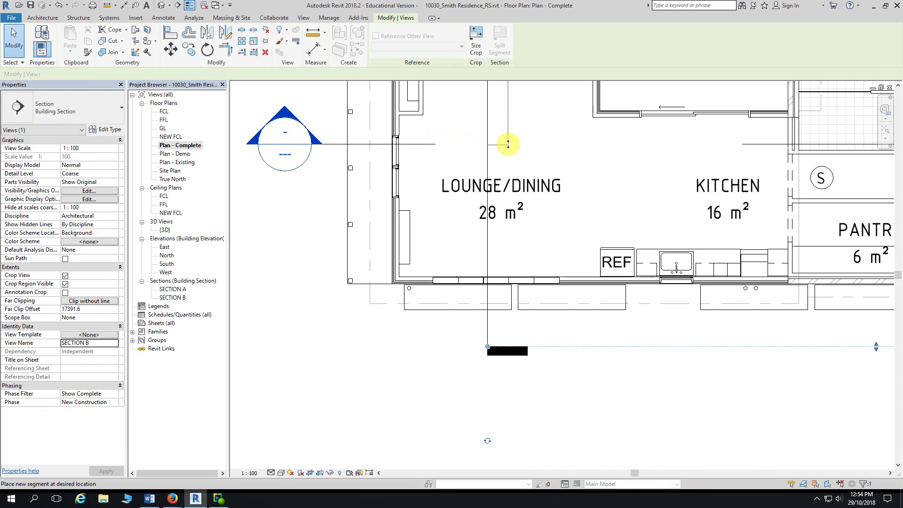
pyautogui.scroll(-2, 508, 145)
pyautogui.moveTo(522, 150); pyautogui.dragTo(480, 203, button='middle')
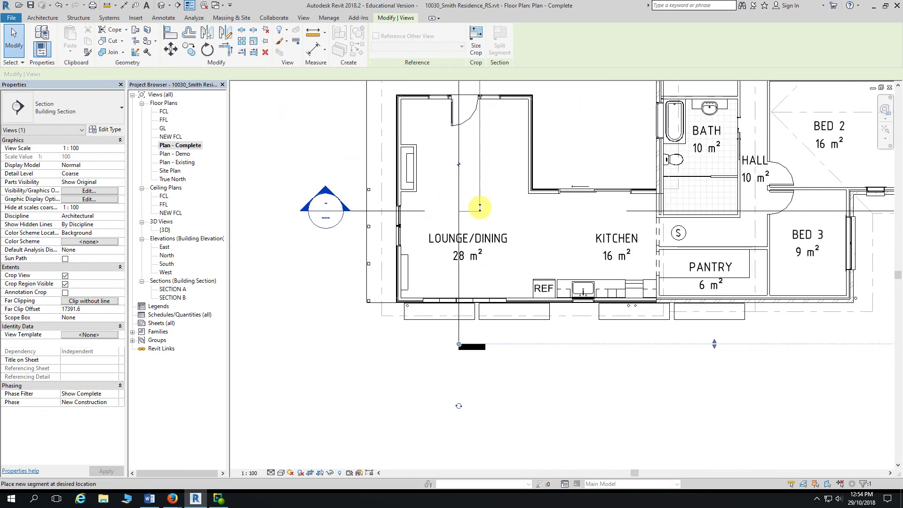
pyautogui.scroll(-1, 480, 203)
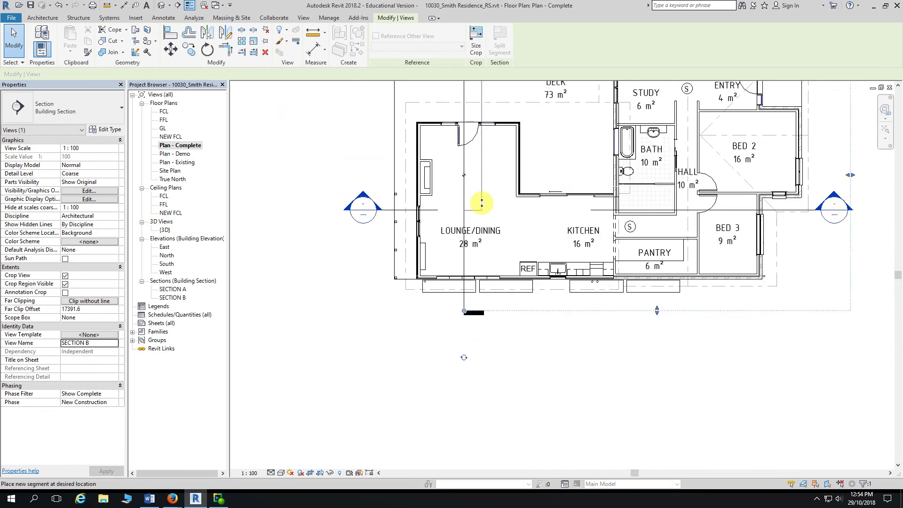
pyautogui.scroll(-1, 482, 205)
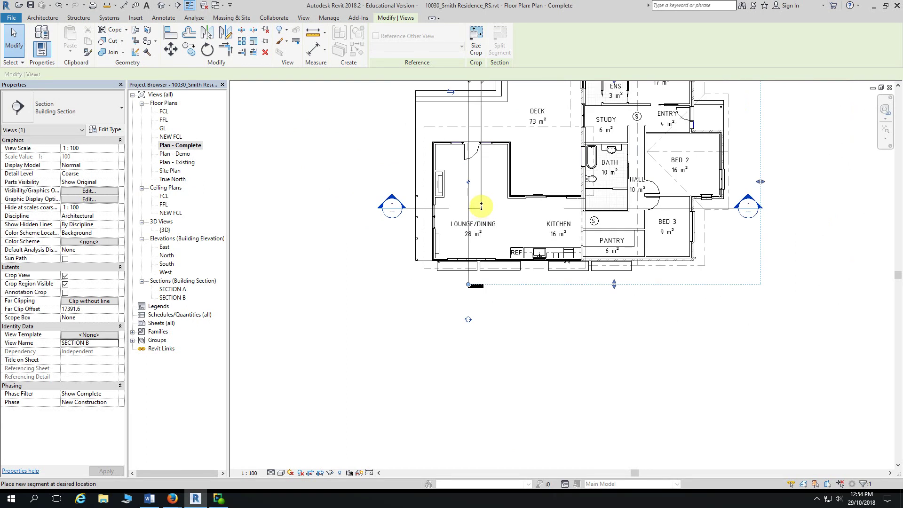
pyautogui.moveTo(481, 206); pyautogui.dragTo(469, 232, button='middle')
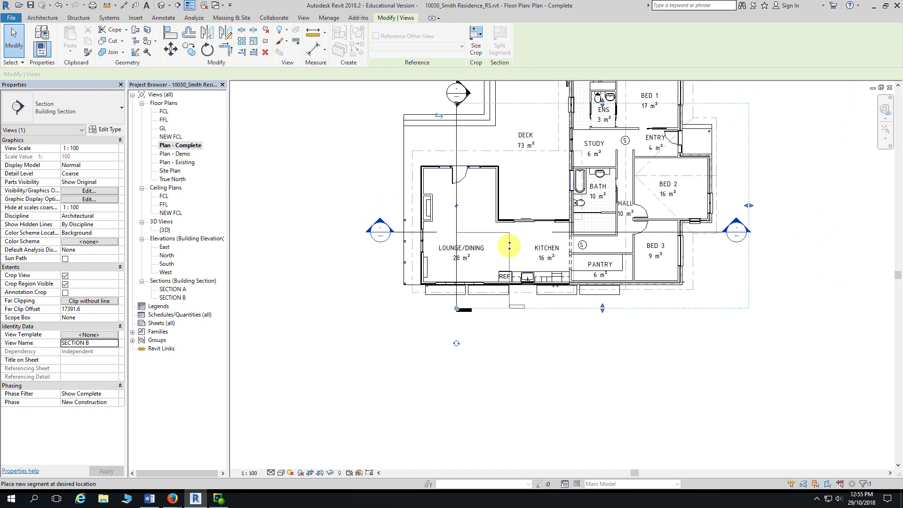
pyautogui.scroll(5, 526, 254)
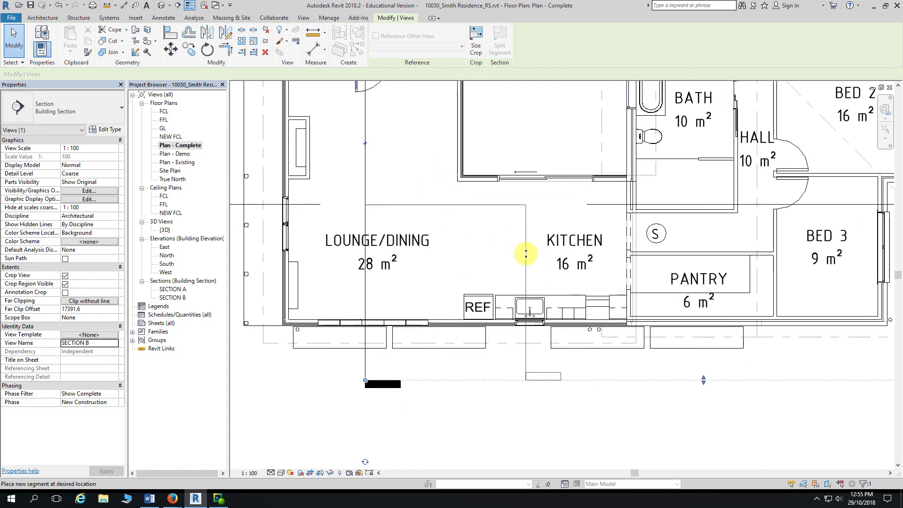
pyautogui.moveTo(529, 255); pyautogui.dragTo(523, 174, button='middle')
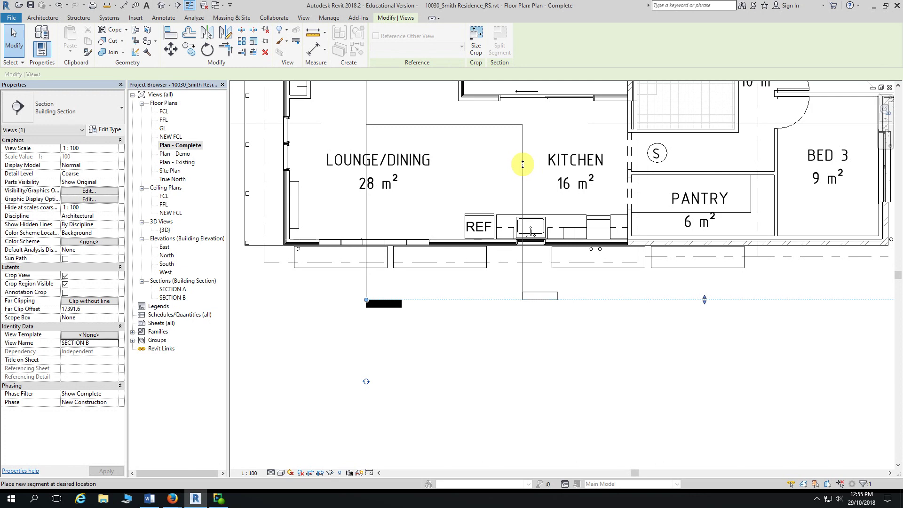
pyautogui.click(522, 164)
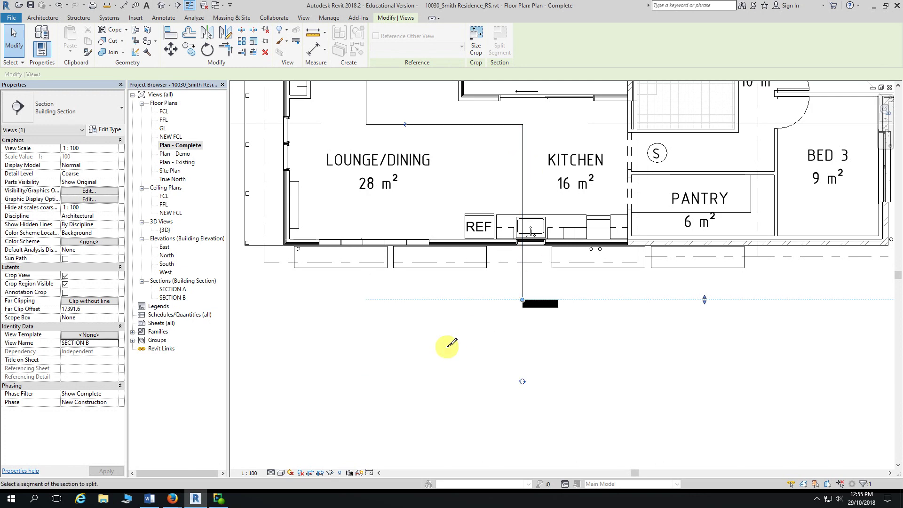
pyautogui.scroll(2, 450, 343)
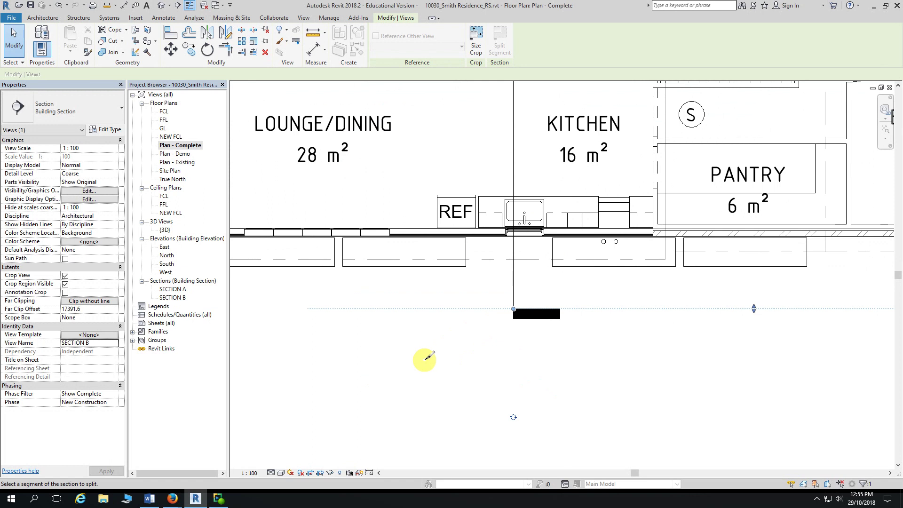
pyautogui.scroll(3, 479, 277)
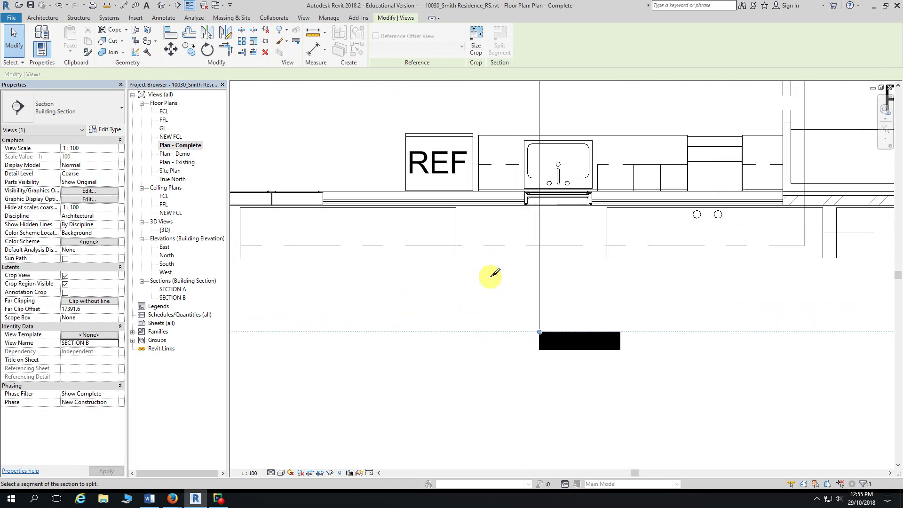
pyautogui.press('Escape')
pyautogui.press('Escape')
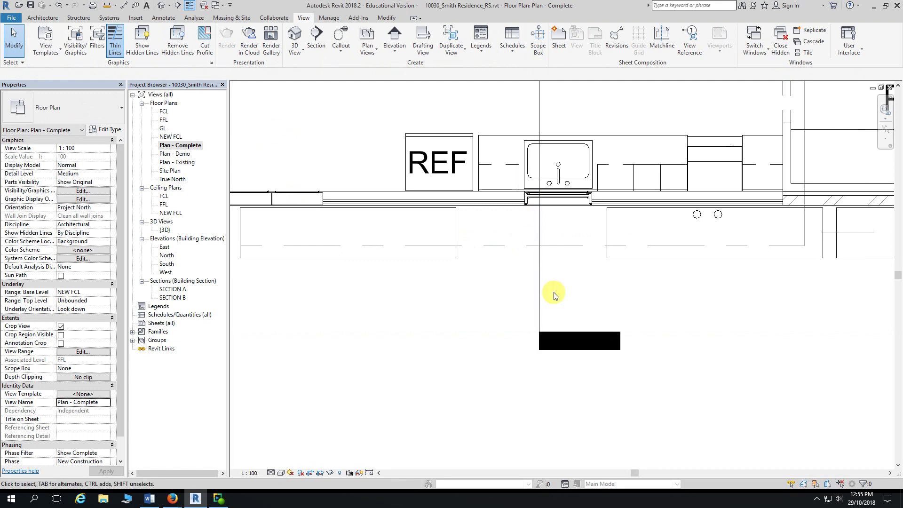
# Step: Cycle the SECTION B tail outside the KITCHEN wall until it shows a full section head
pyautogui.moveTo(553, 295); pyautogui.dragTo(540, 216, button='middle')
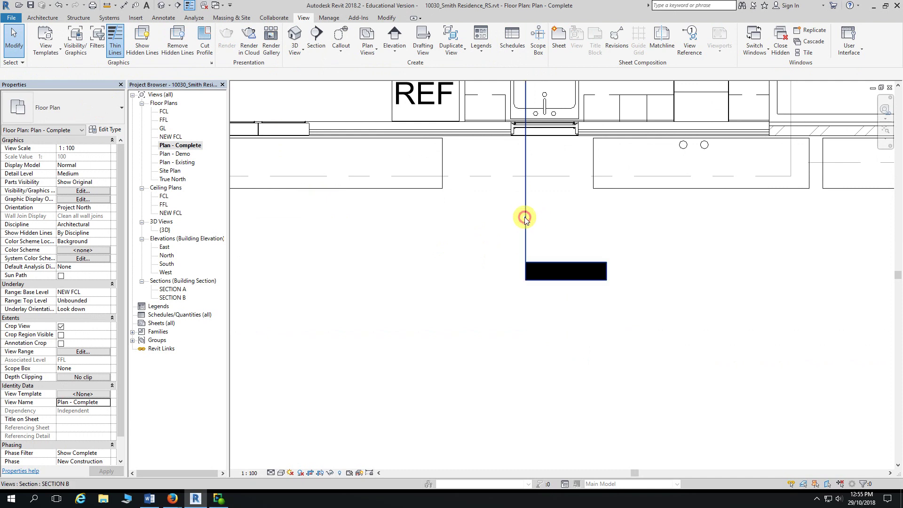
pyautogui.click(526, 219)
pyautogui.scroll(-2, 500, 268)
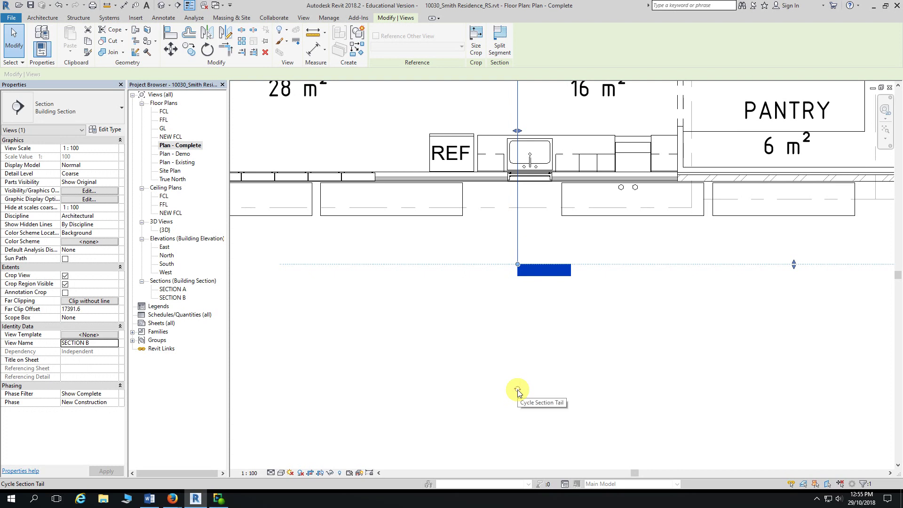
pyautogui.click(517, 390)
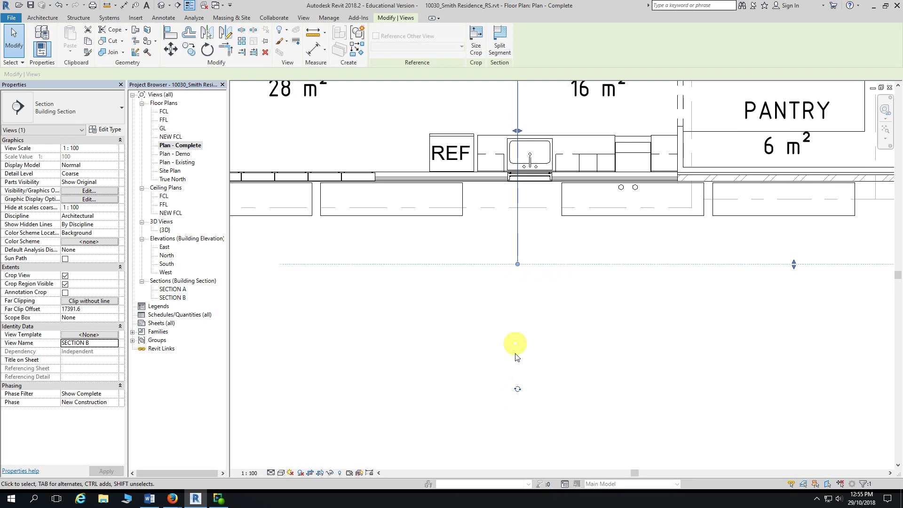
pyautogui.click(518, 389)
pyautogui.click(531, 382)
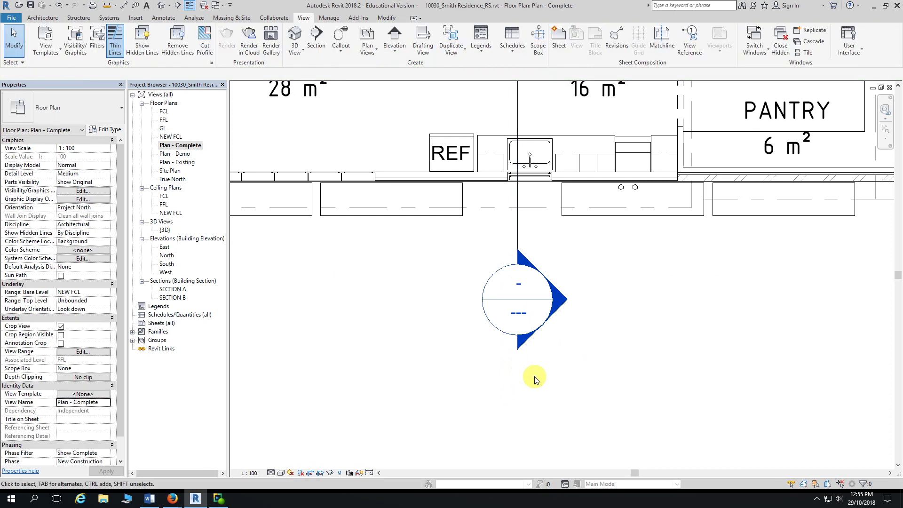
# Step: Extend both inner ends of the SECTION A line closer to the SECTION B jog, leaving a small gap on each side
pyautogui.scroll(-4, 517, 358)
pyautogui.moveTo(435, 332)
pyautogui.mouseDown(button='middle')
pyautogui.moveTo(509, 359)
pyautogui.moveTo(506, 370)
pyautogui.mouseUp(button='middle')
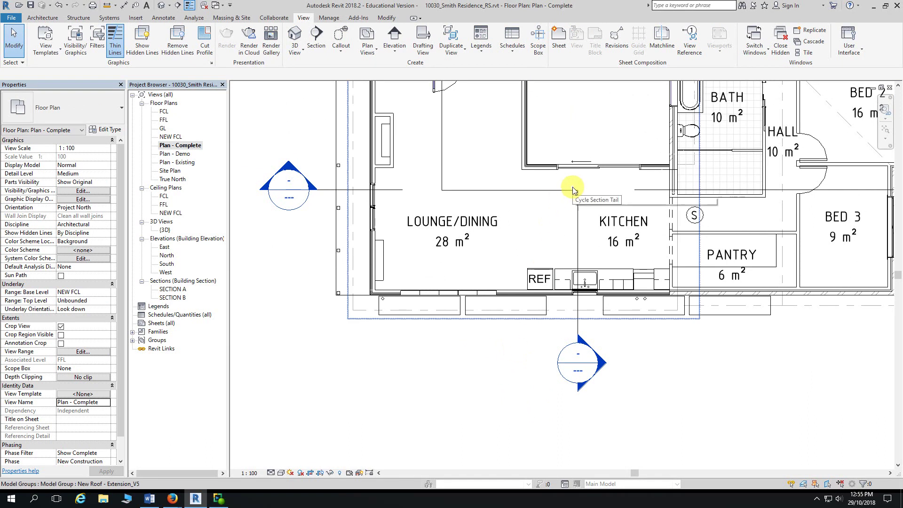
pyautogui.scroll(2, 573, 190)
pyautogui.moveTo(534, 196); pyautogui.dragTo(581, 196, button='middle')
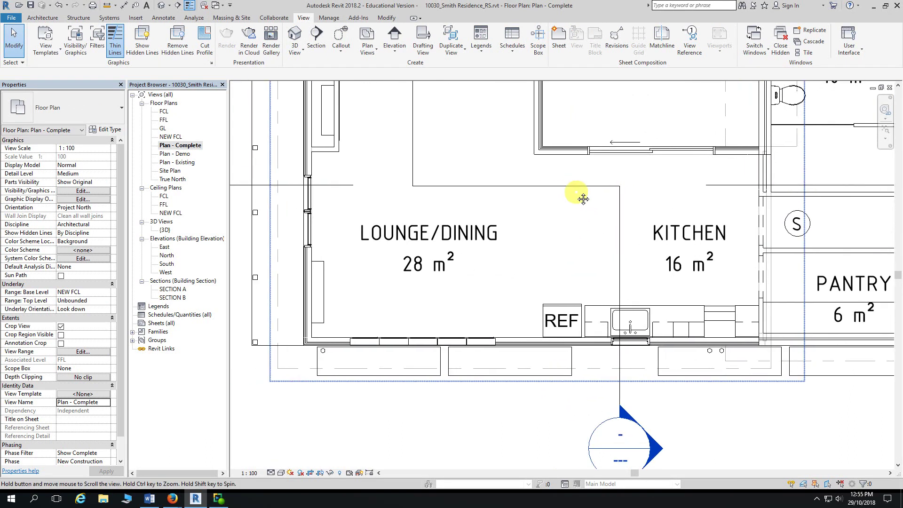
pyautogui.click(722, 184)
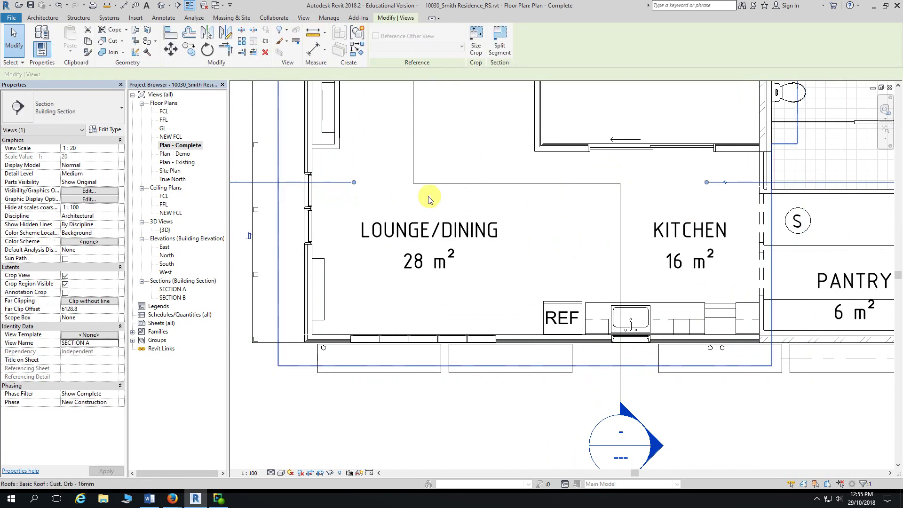
pyautogui.scroll(2, 401, 184)
pyautogui.moveTo(329, 180); pyautogui.dragTo(394, 180)
pyautogui.moveTo(867, 180); pyautogui.dragTo(773, 202)
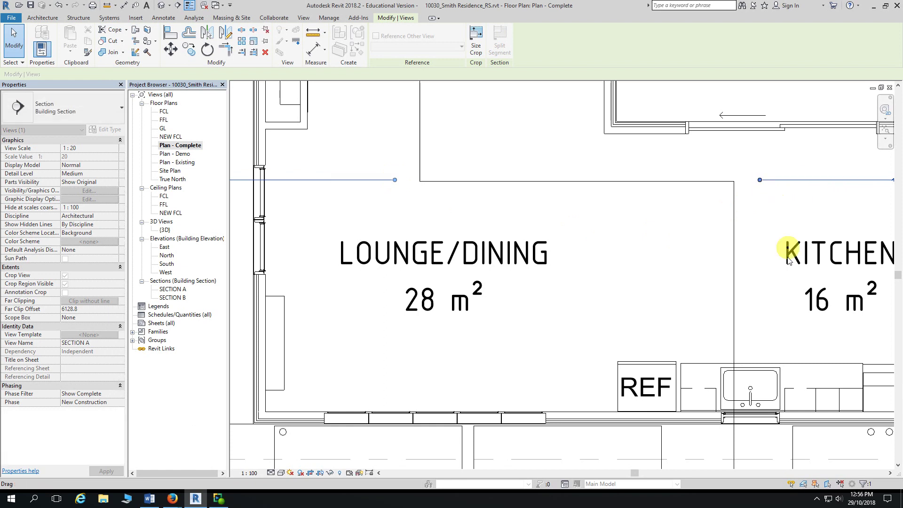
pyautogui.press('Escape')
# Step: Nudge the horizontal jog of the SECTION B line slightly to bring it closer in line with SECTION A
pyautogui.scroll(3, 441, 196)
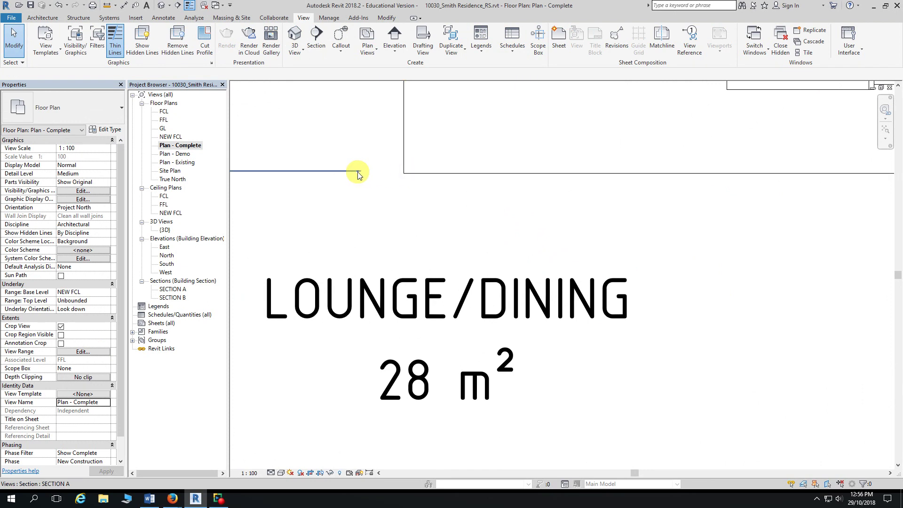
pyautogui.click(411, 175)
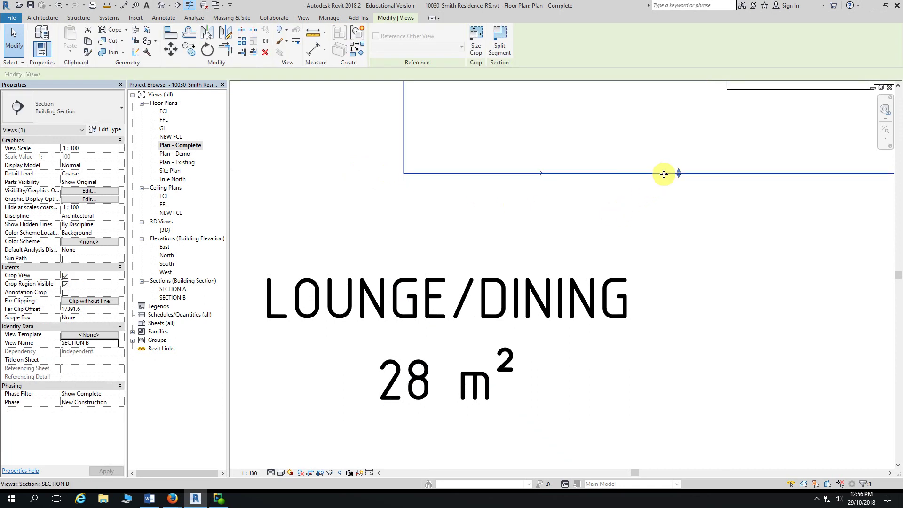
pyautogui.moveTo(679, 173)
pyautogui.mouseDown()
pyautogui.moveTo(679, 183)
pyautogui.moveTo(679, 173)
pyautogui.mouseUp()
pyautogui.click(671, 240)
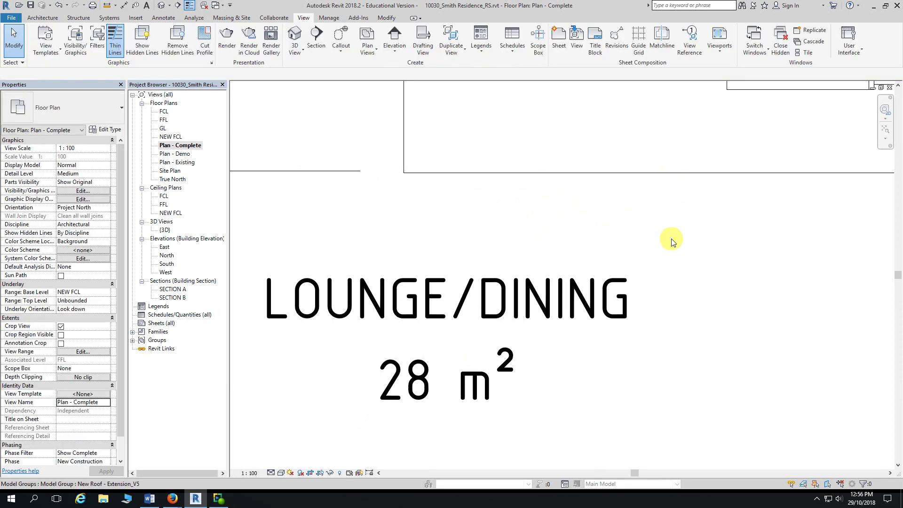
# Step: Examine the SECTION A and SECTION B lines and their heads across the whole Plan - Complete view
pyautogui.scroll(-5, 671, 241)
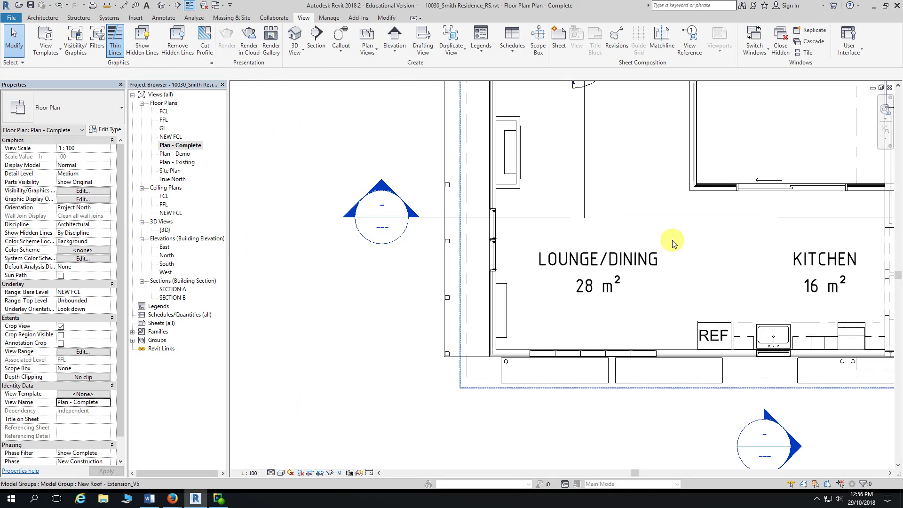
pyautogui.moveTo(369, 386); pyautogui.dragTo(320, 381, button='middle')
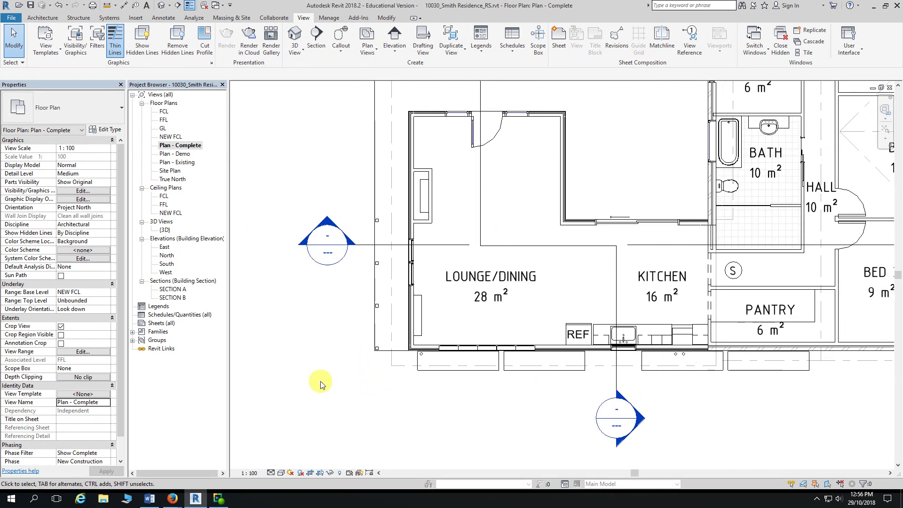
pyautogui.scroll(-2, 320, 381)
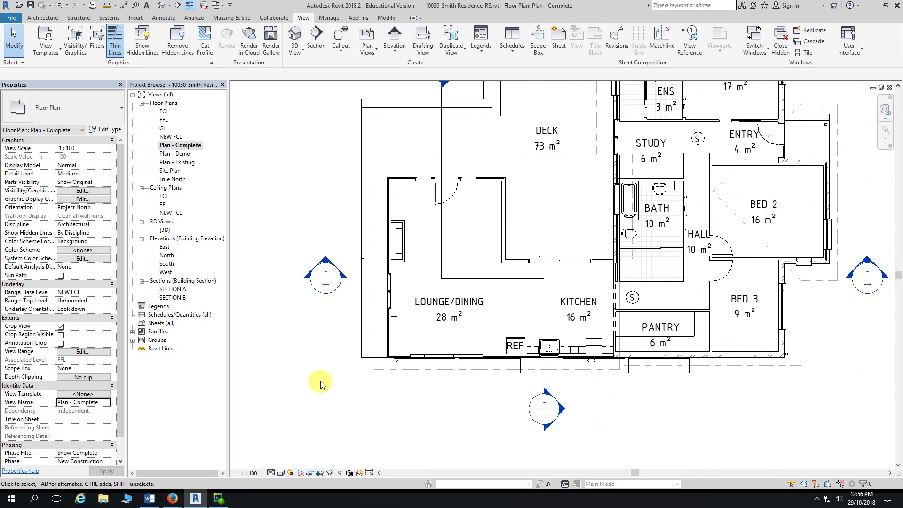
pyautogui.scroll(2, 312, 353)
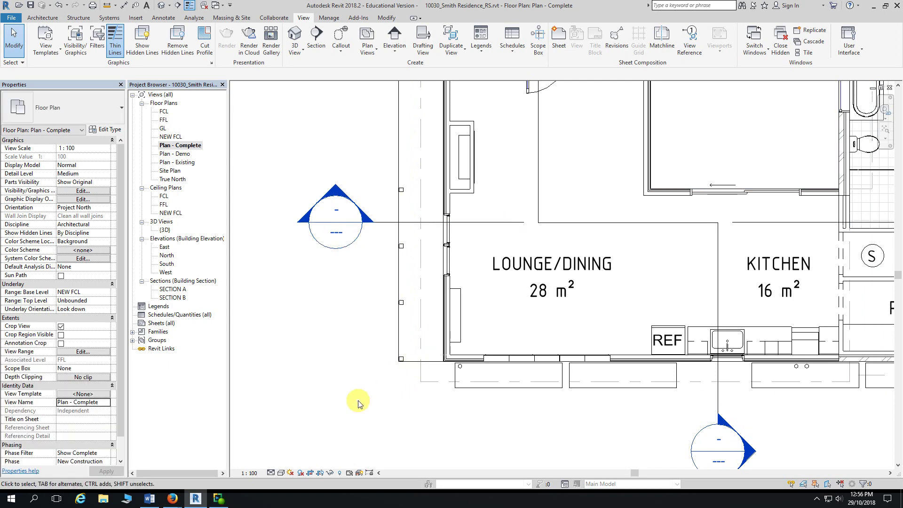
pyautogui.scroll(-2, 359, 402)
pyautogui.moveTo(494, 451); pyautogui.dragTo(458, 429, button='middle')
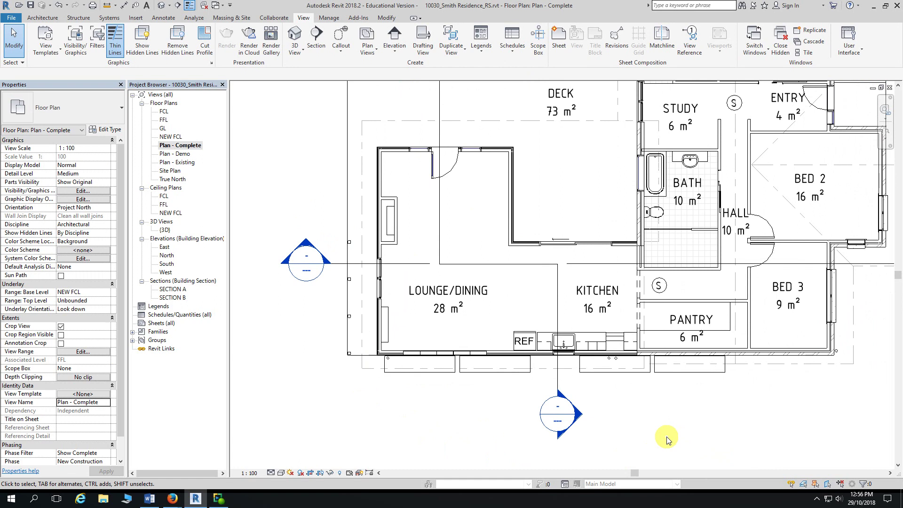
pyautogui.scroll(-4, 664, 421)
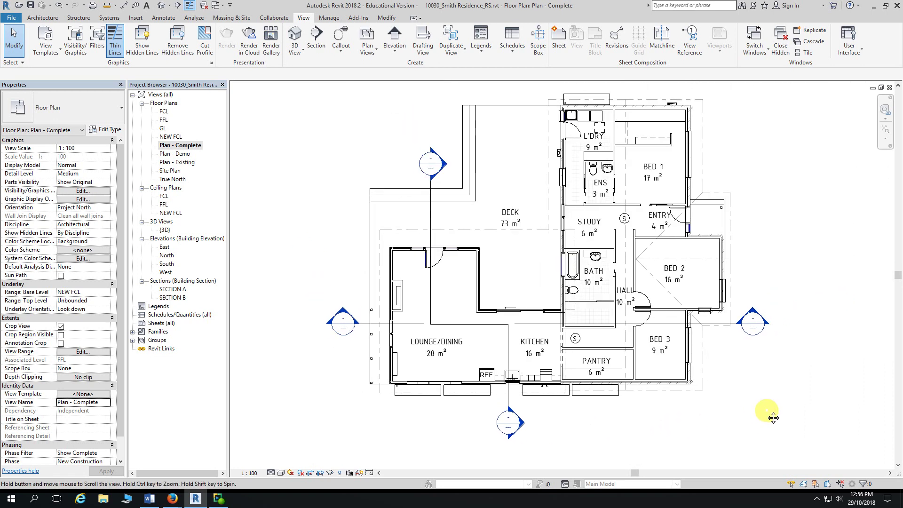
pyautogui.moveTo(770, 414); pyautogui.dragTo(752, 415, button='middle')
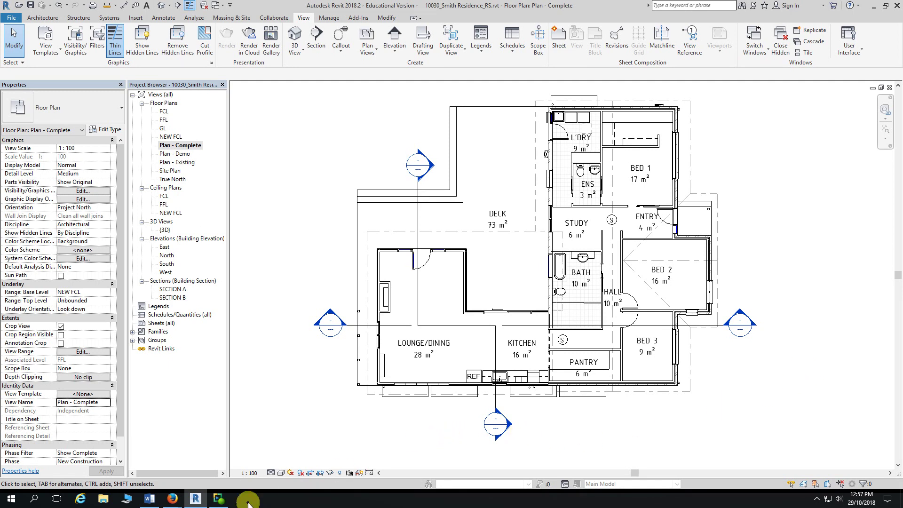
# Step: Switch to the A104 floor plan PDF in Firefox, examine the annotations across the whole plan, and return to Plan - Complete in Revit
pyautogui.moveTo(174, 497)
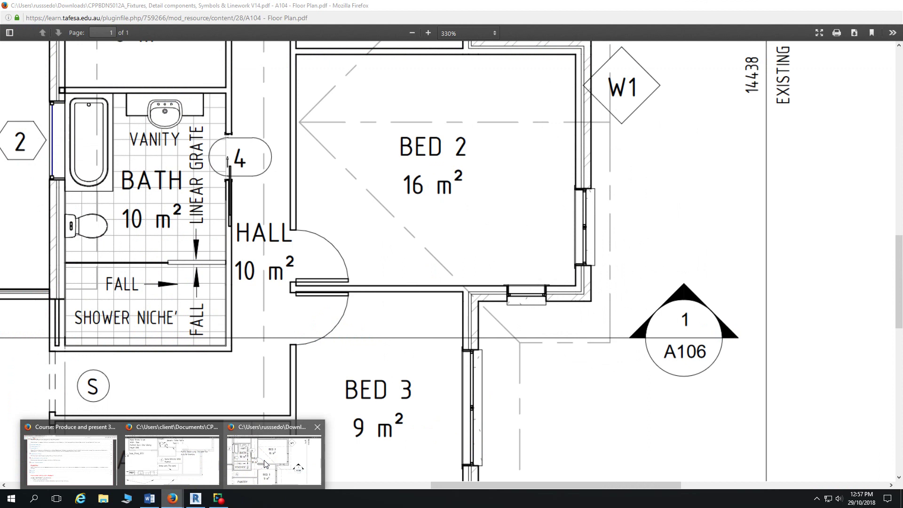
pyautogui.click(265, 464)
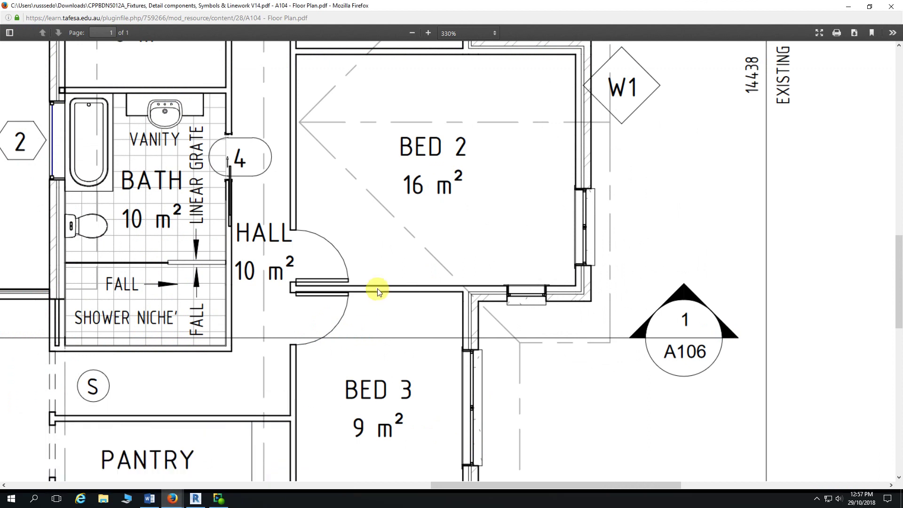
pyautogui.keyDown('ctrl'); pyautogui.scroll(-10, 379, 292); pyautogui.keyUp('ctrl')
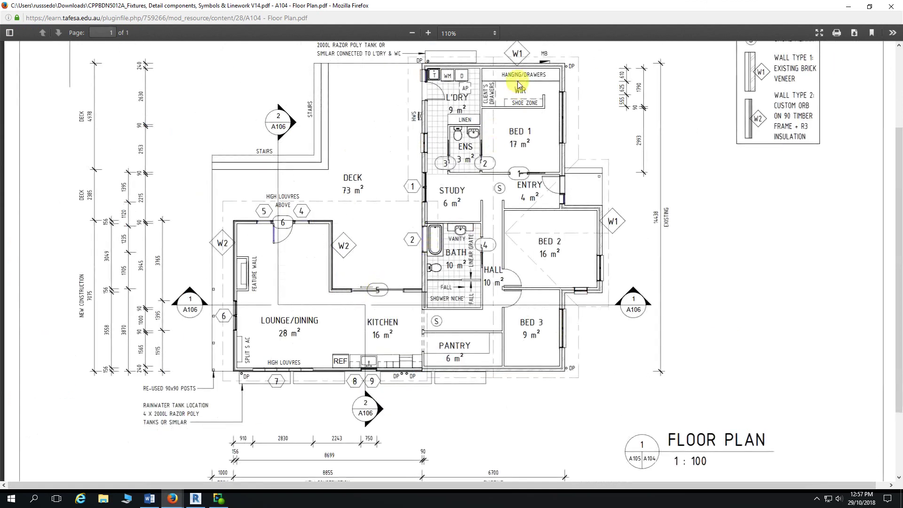
pyautogui.scroll(2, 520, 90)
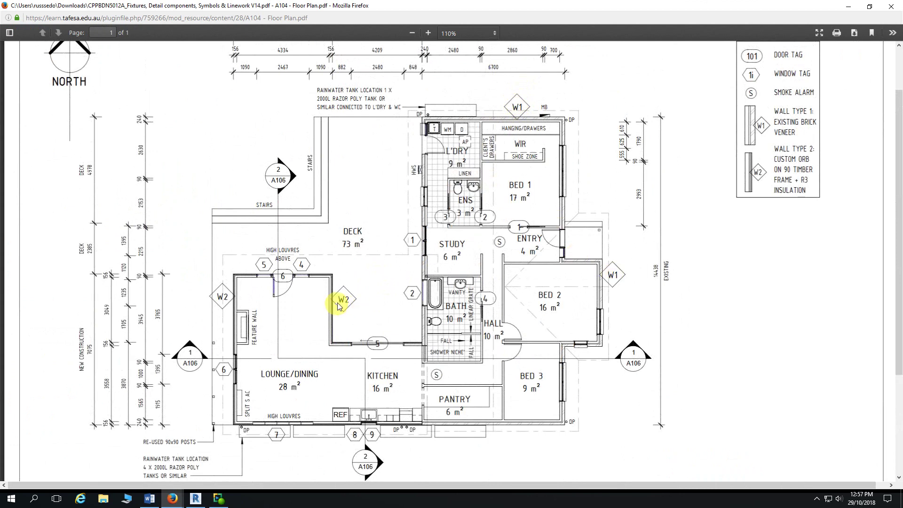
pyautogui.scroll(-1, 343, 294)
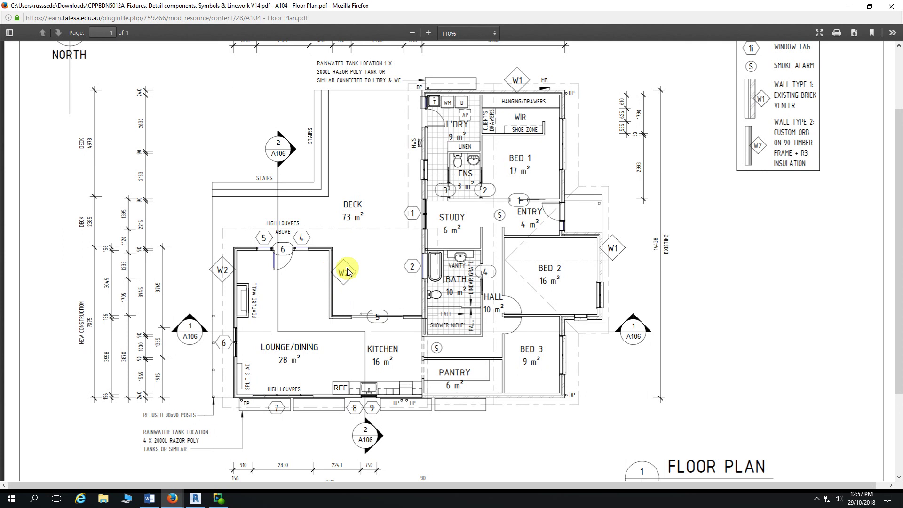
pyautogui.click(195, 500)
pyautogui.moveTo(746, 429); pyautogui.dragTo(738, 435, button='middle')
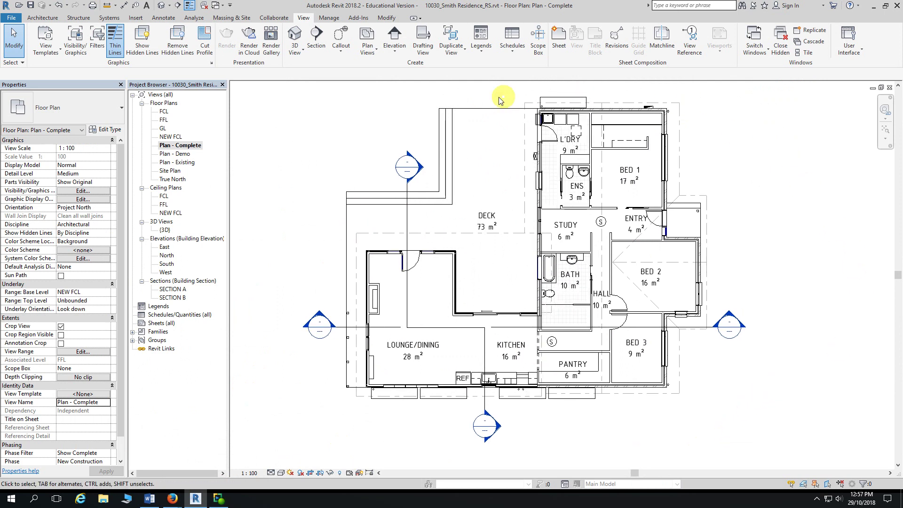
pyautogui.click(447, 113)
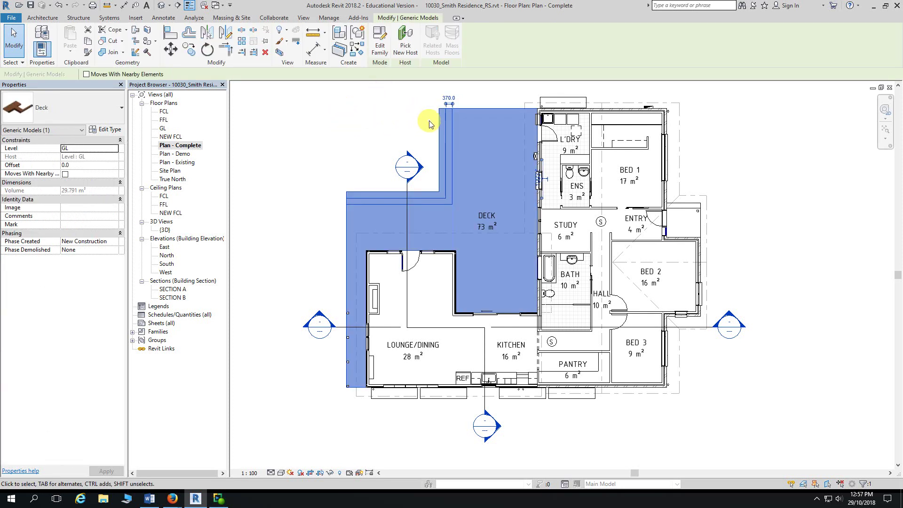
pyautogui.press('Escape')
pyautogui.click(442, 129)
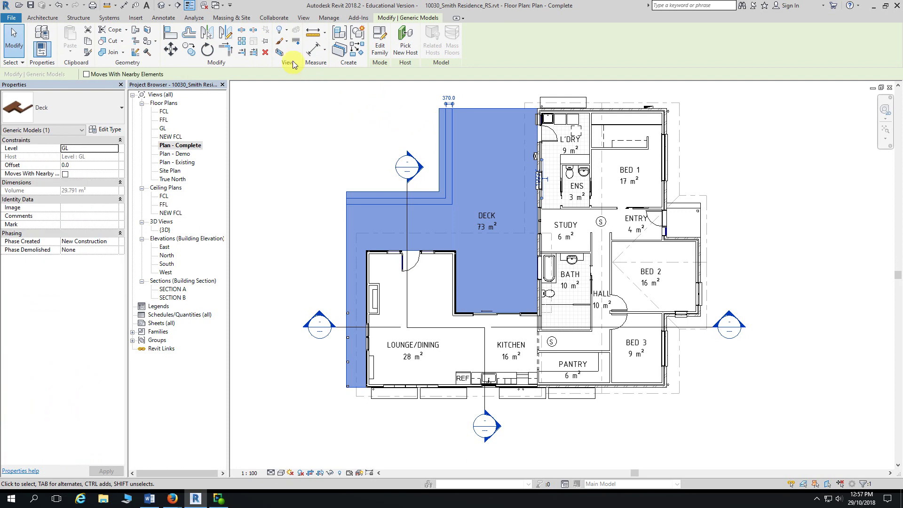
pyautogui.click(291, 113)
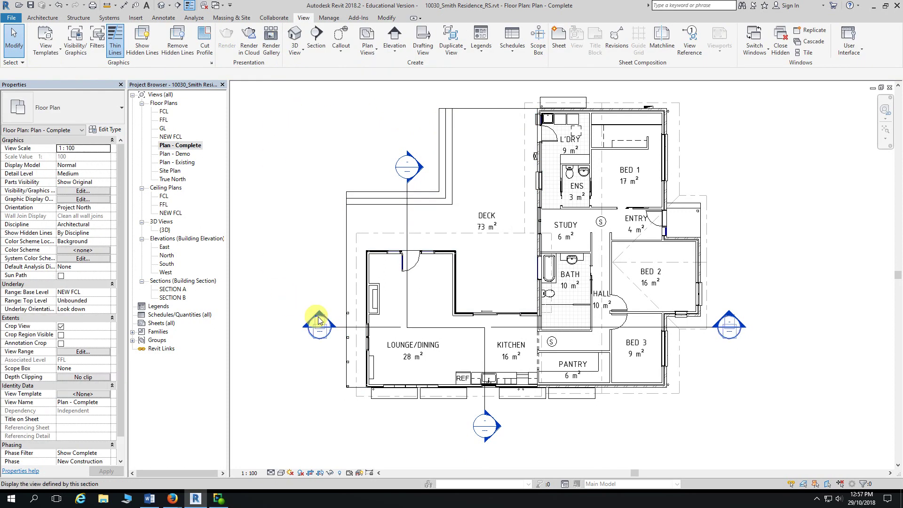
# Step: Pin the SECTION A and SECTION B lines together in the Plan - Complete view and clear the selection
pyautogui.click(343, 329)
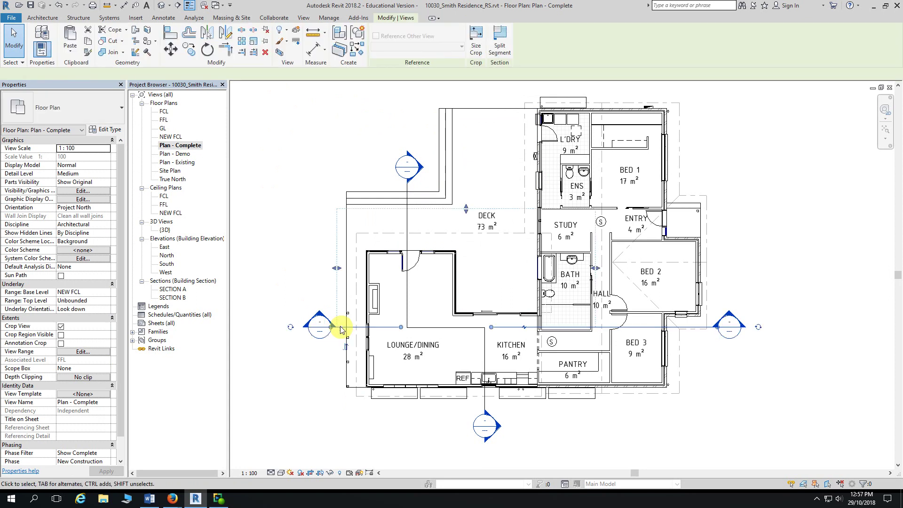
pyautogui.keyDown('ctrl'); pyautogui.click(407, 220); pyautogui.keyUp('ctrl')
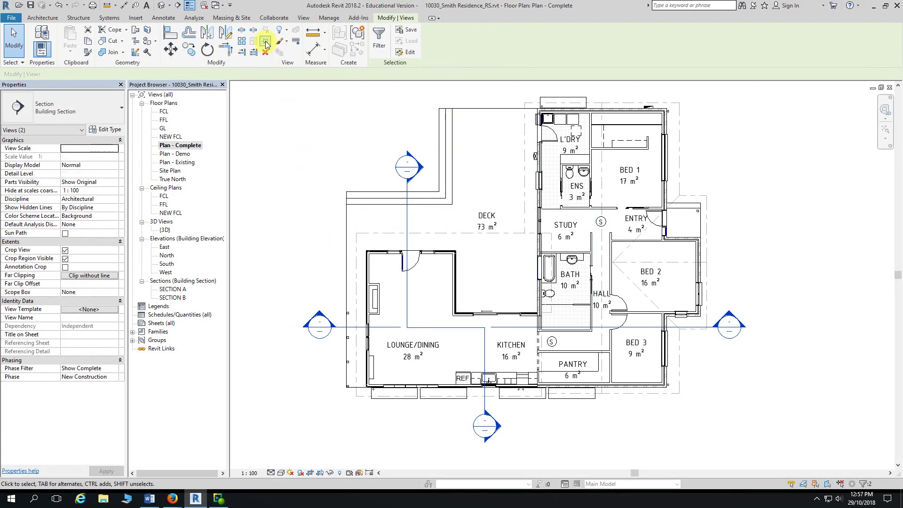
pyautogui.click(255, 130)
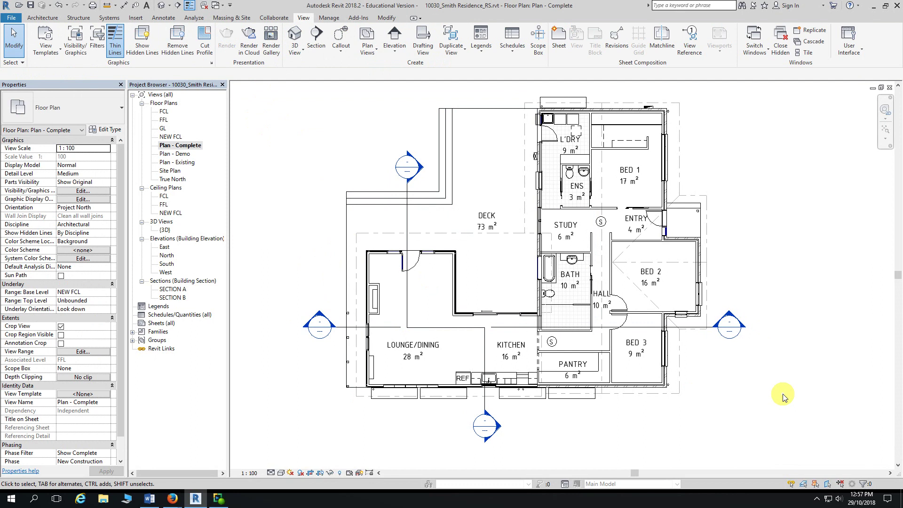
pyautogui.moveTo(804, 330); pyautogui.dragTo(808, 337, button='middle')
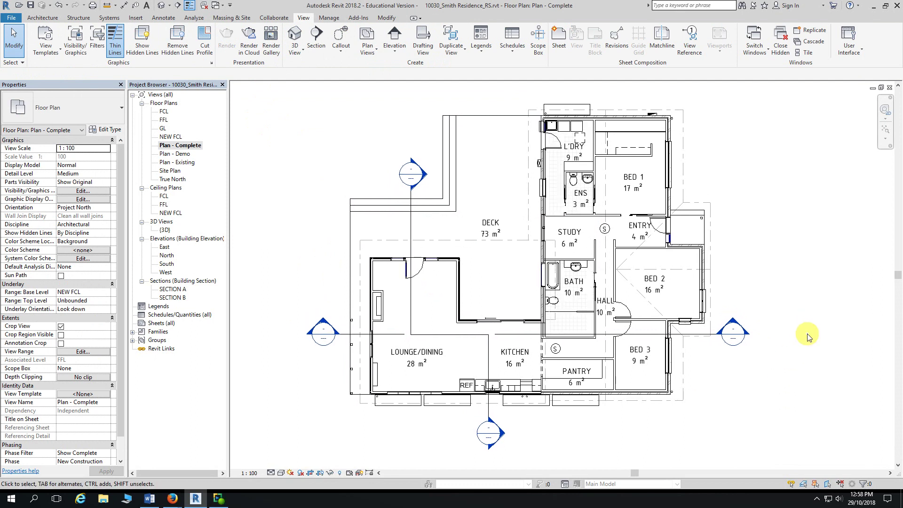